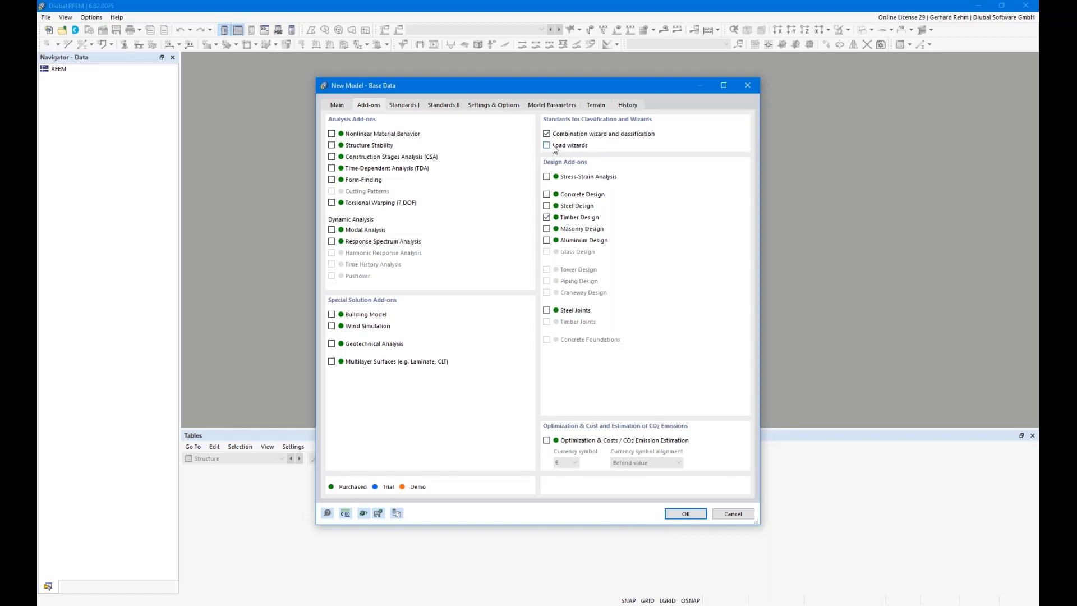
- Set the load combination standard group to EN 1990 | Timber, keep the CEN | 2014-05 annex for timber design, and create the model
{"action": "left_click", "coordinate": [400, 107]}
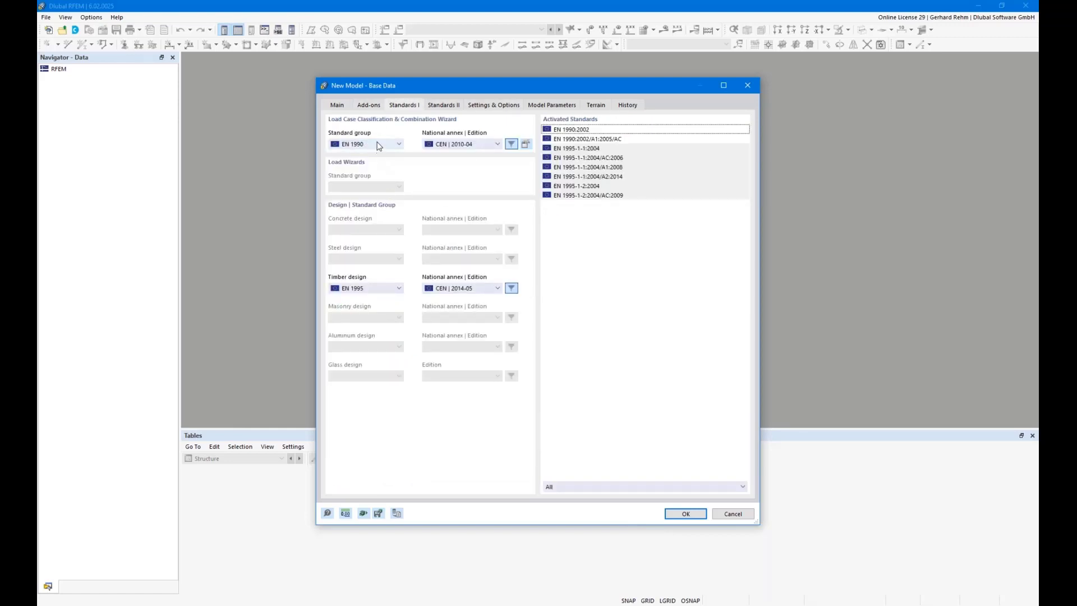
{"action": "scroll", "coordinate": [377, 144], "scroll_direction": "down", "scroll_amount": 1}
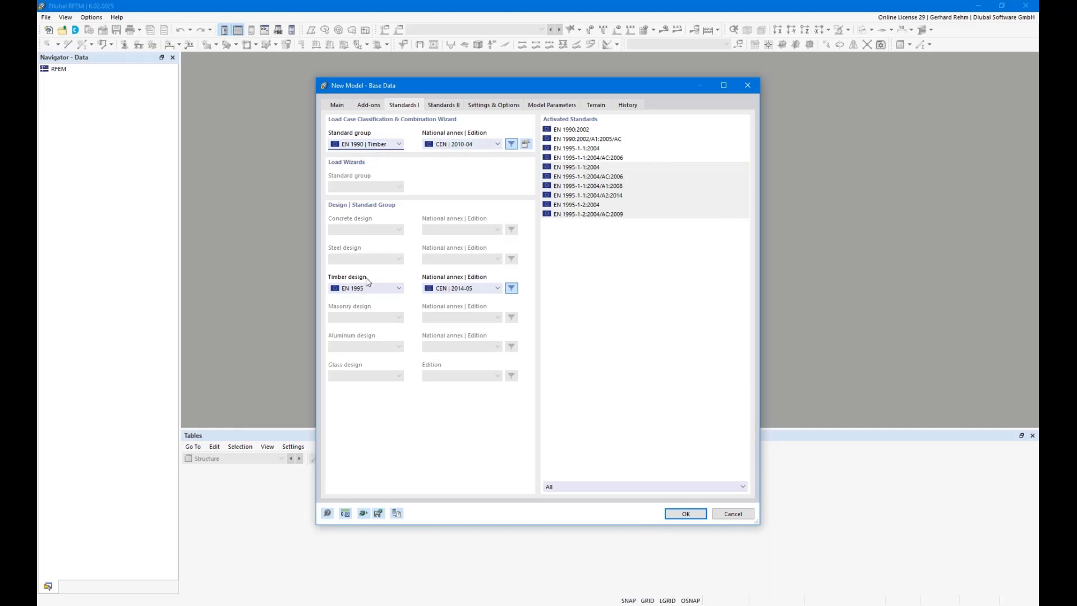
{"action": "left_click", "coordinate": [450, 288]}
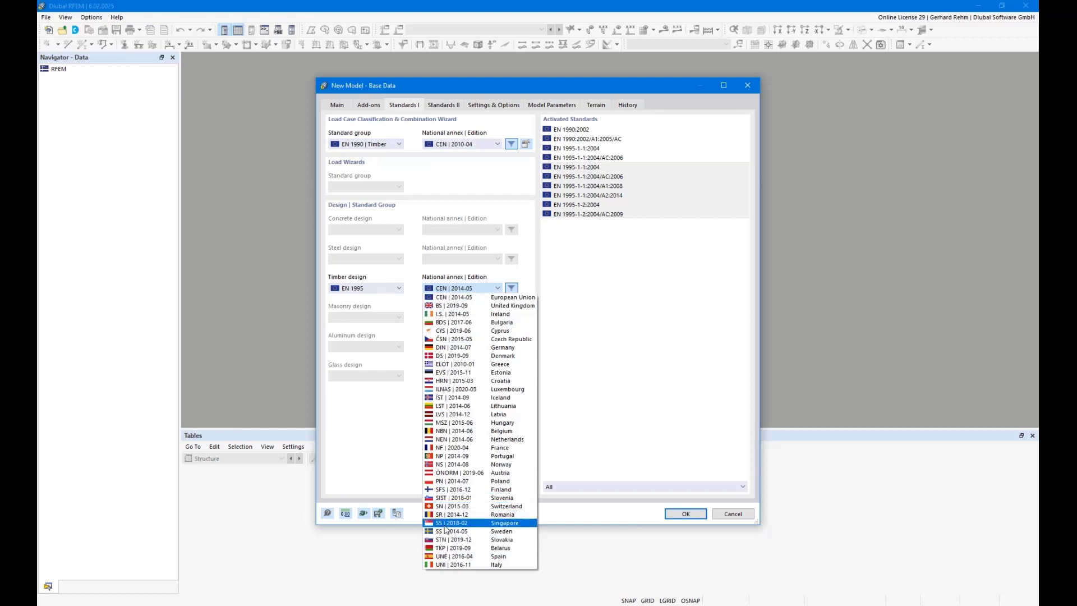
{"action": "left_click", "coordinate": [439, 287]}
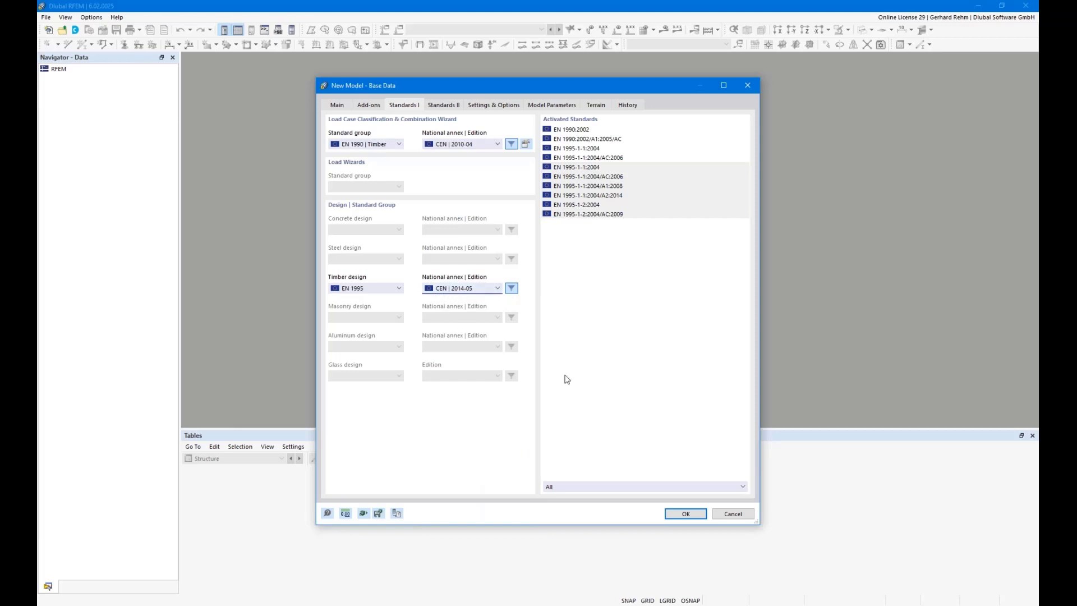
{"action": "left_click", "coordinate": [679, 515]}
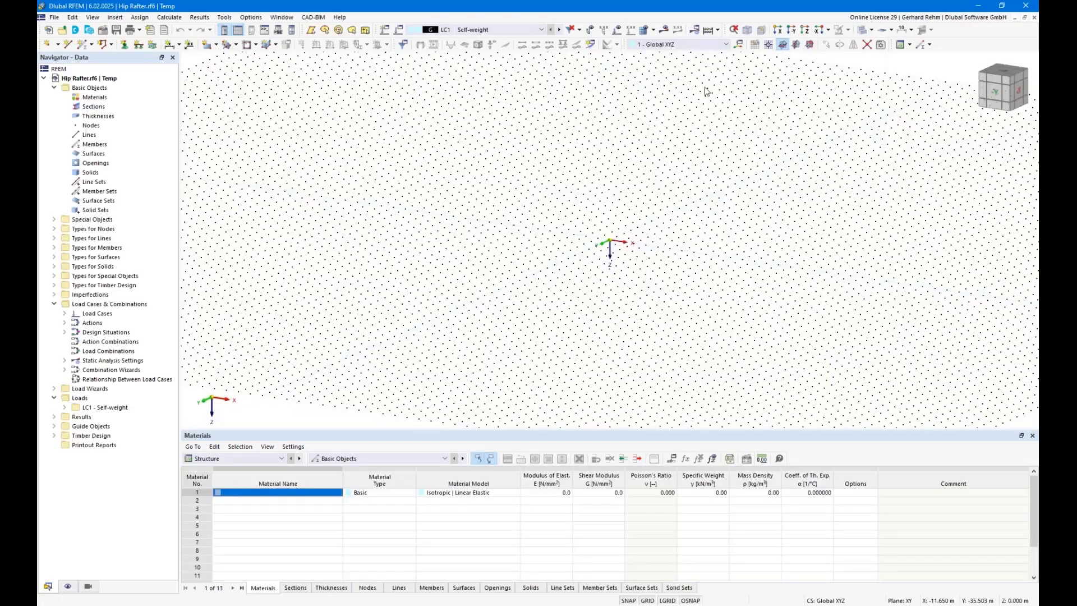
- Switch to the XZ work plane in a straight-on view and draw a 10 m line from the origin at a 120° work-plane angle
{"action": "left_click", "coordinate": [809, 45]}
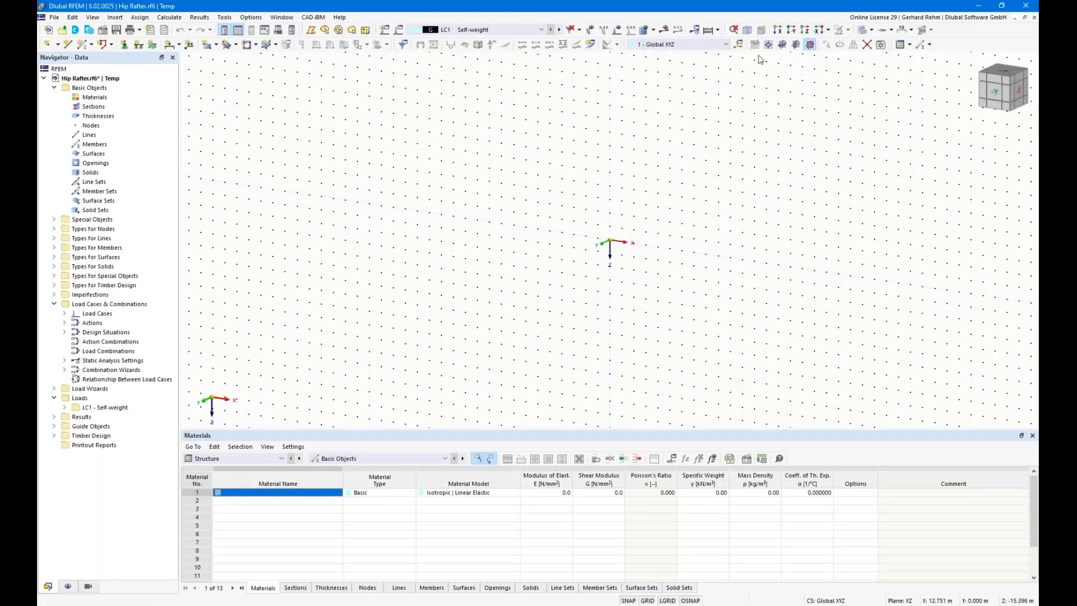
{"action": "left_click", "coordinate": [784, 45]}
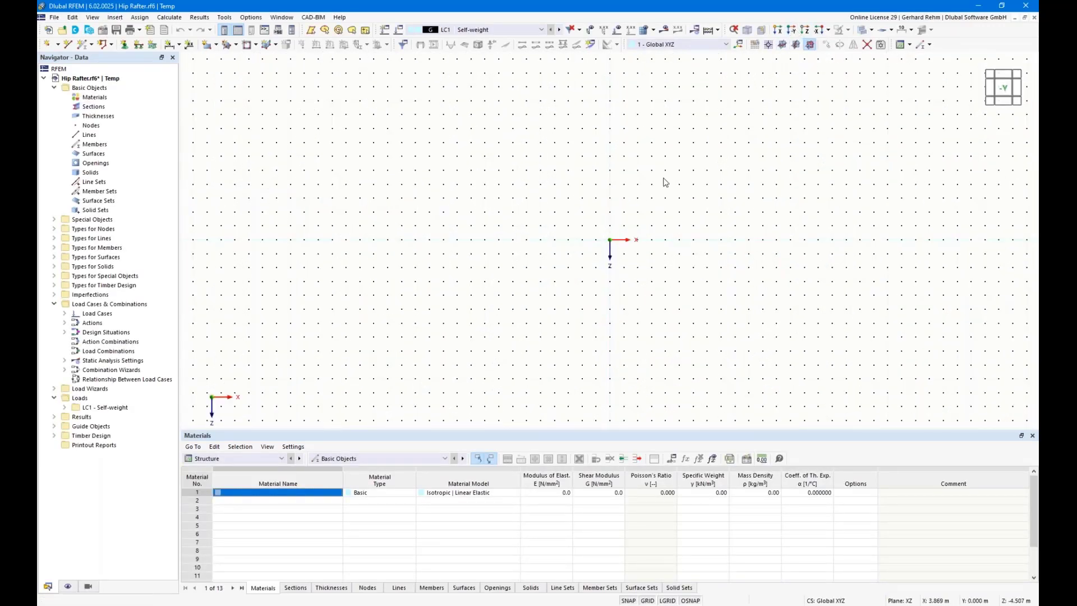
{"action": "left_click", "coordinate": [68, 45]}
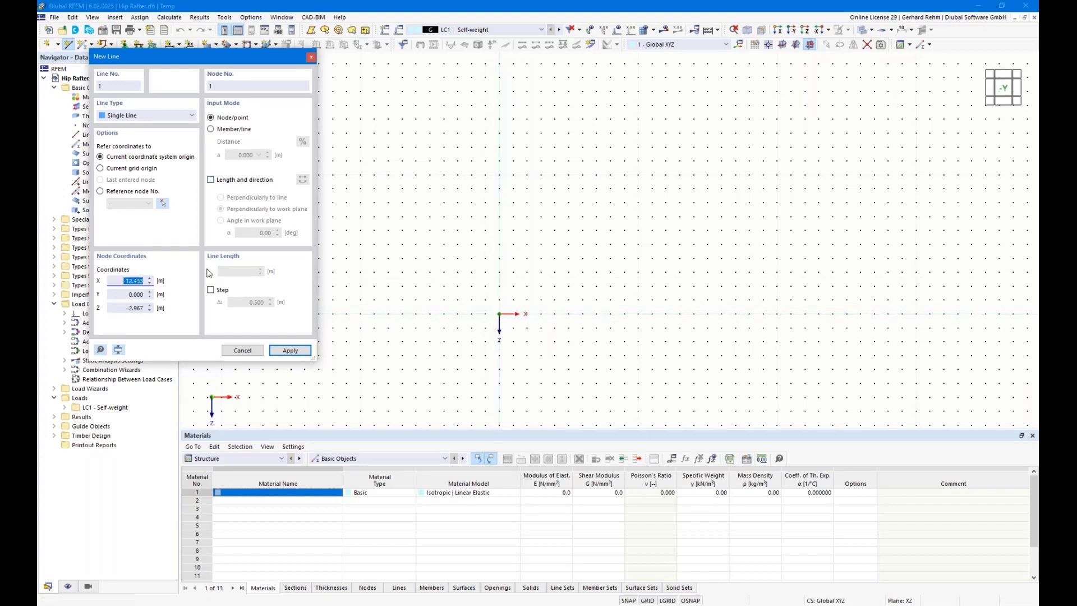
{"action": "left_click", "coordinate": [211, 180]}
{"action": "left_click", "coordinate": [221, 221]}
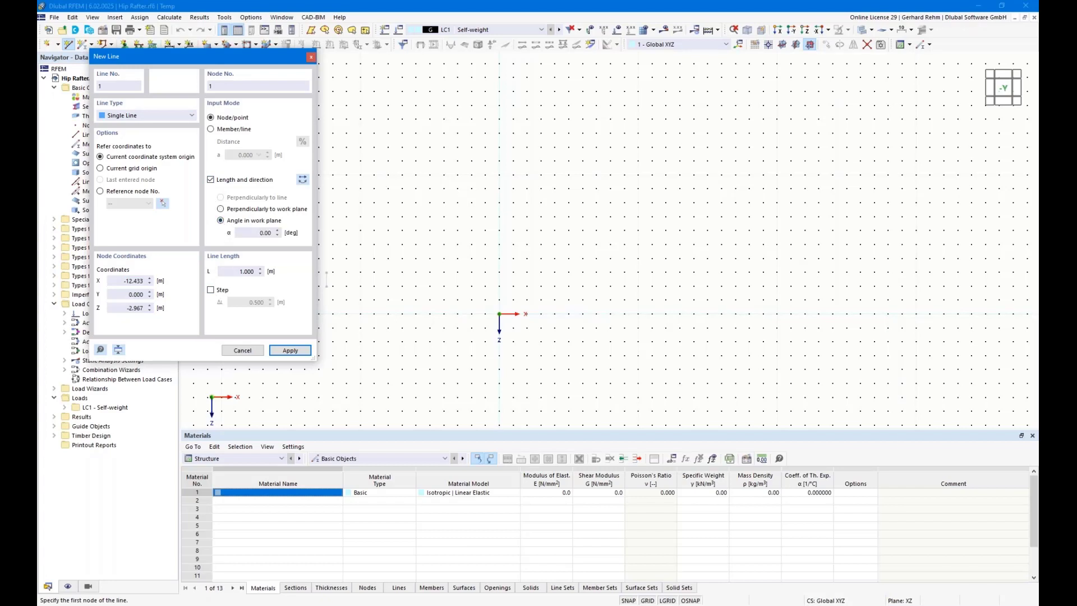
{"action": "left_click_drag", "start_coordinate": [238, 272], "coordinate": [331, 271]}
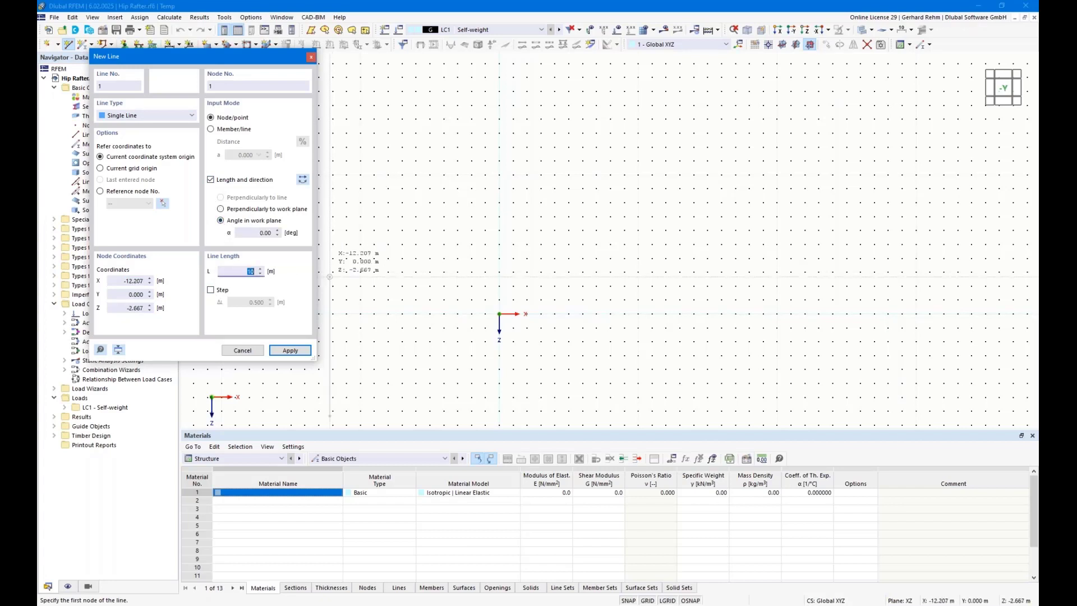
{"action": "type", "text": "10"}
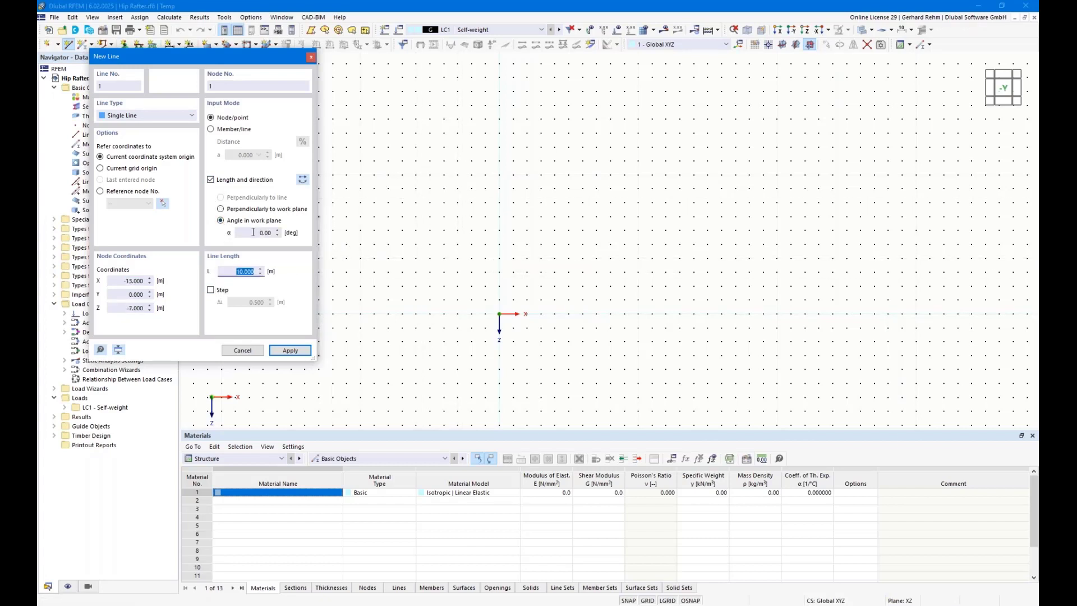
{"action": "left_click", "coordinate": [262, 233]}
{"action": "type", "text": "120"}
{"action": "key", "text": "Tab"}
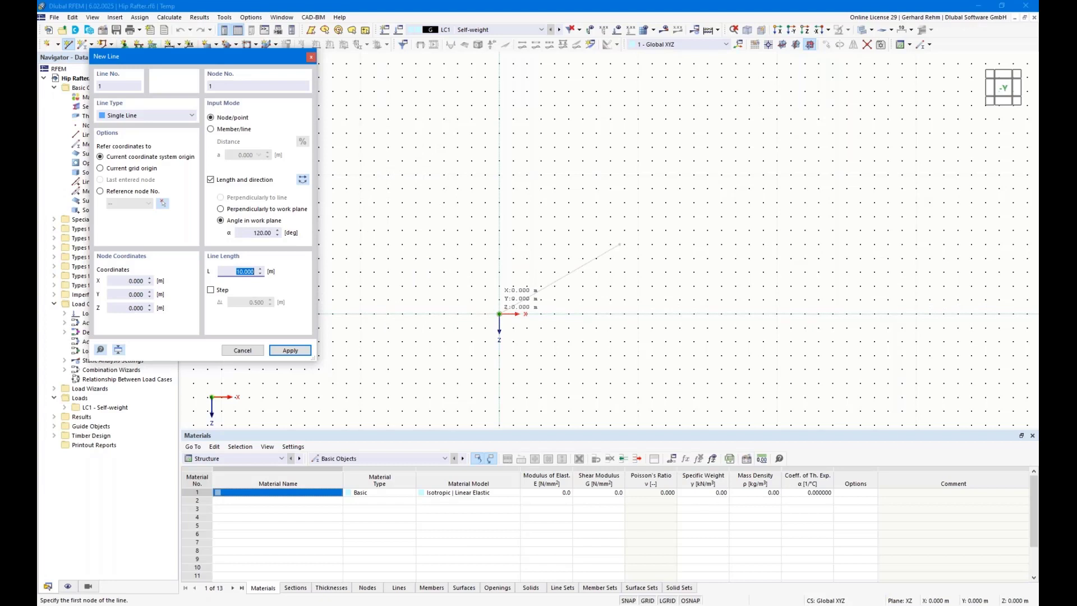
{"action": "left_click", "coordinate": [500, 315]}
{"action": "key", "text": "Escape"}
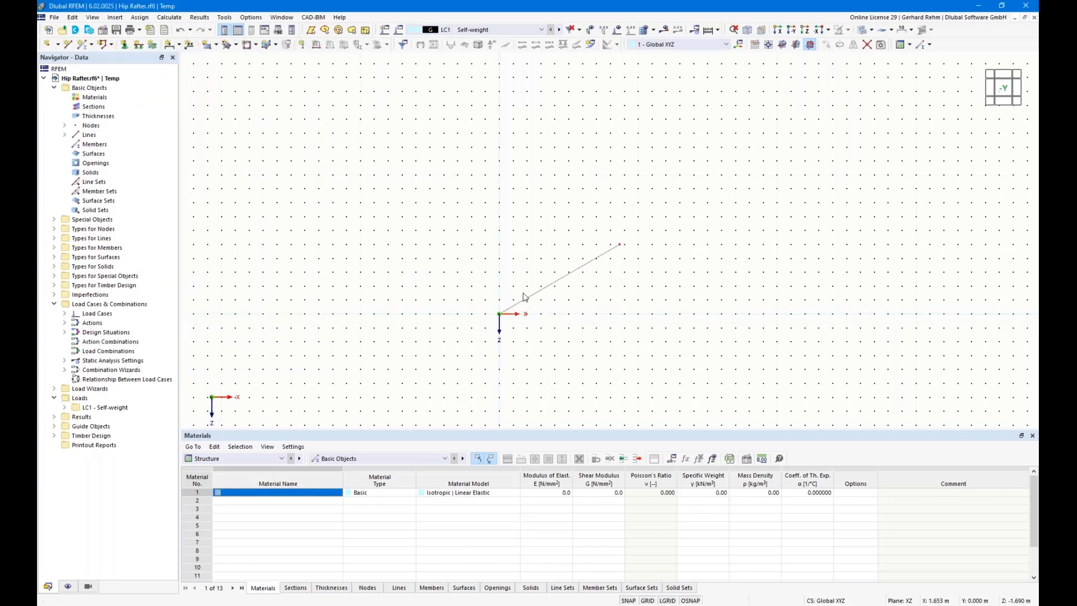
- Look up the Divide Line Using Distance command and its shortcut among the customizable tool commands
{"action": "scroll", "coordinate": [524, 298], "scroll_direction": "up", "scroll_amount": 2}
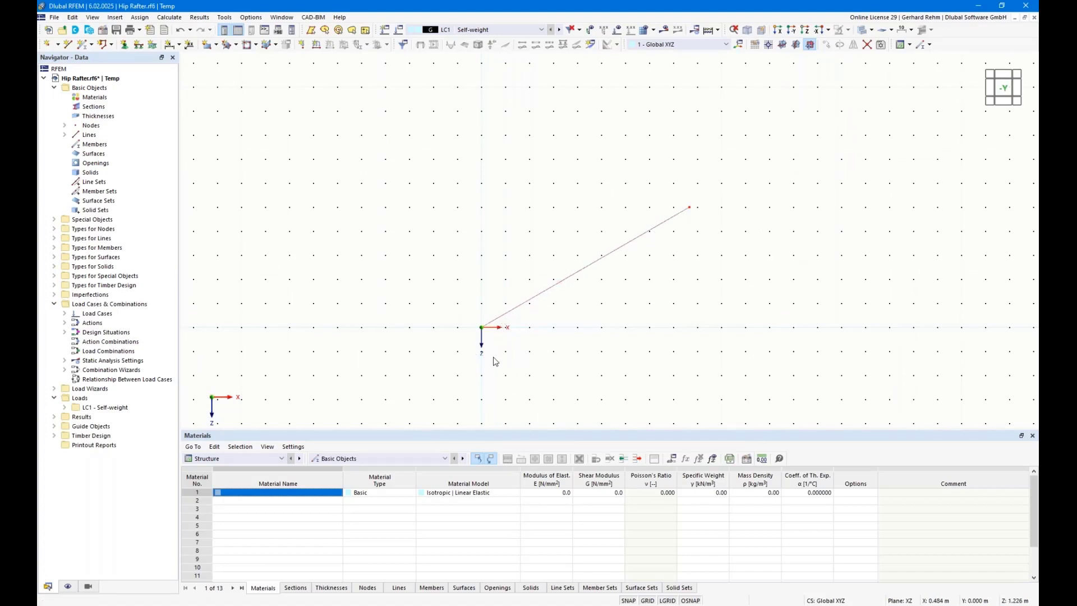
{"action": "right_click", "coordinate": [521, 306]}
{"action": "mouse_move", "coordinate": [568, 114]}
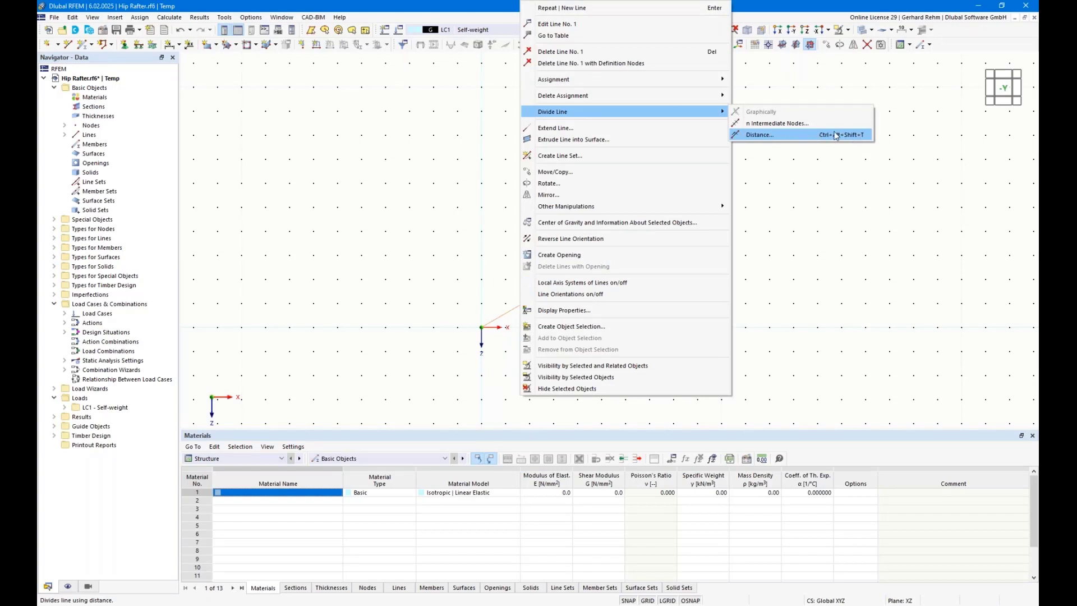
{"action": "left_click", "coordinate": [93, 17]}
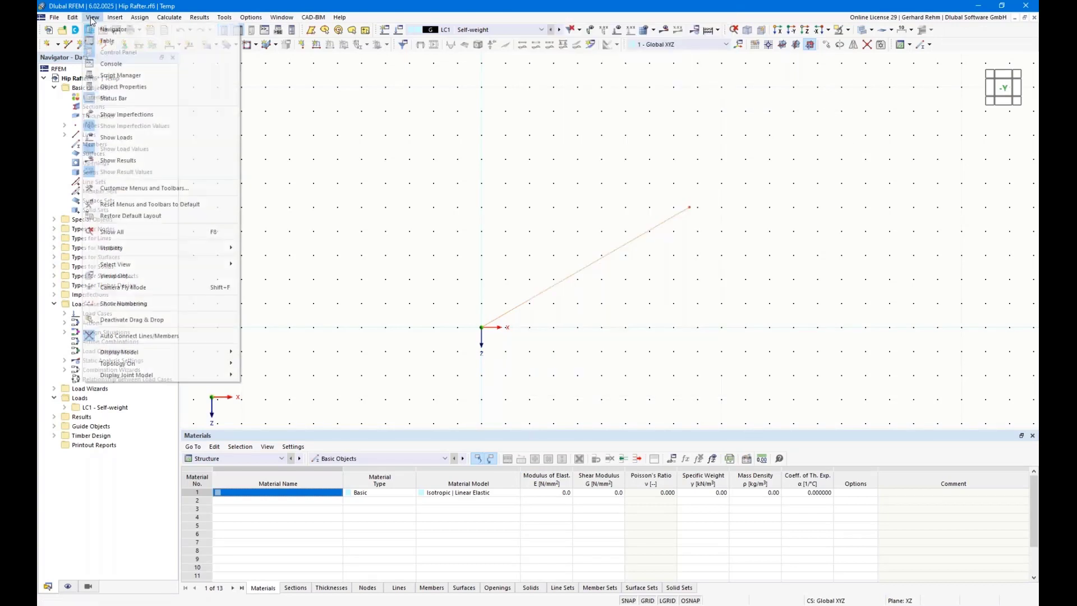
{"action": "left_click", "coordinate": [107, 190]}
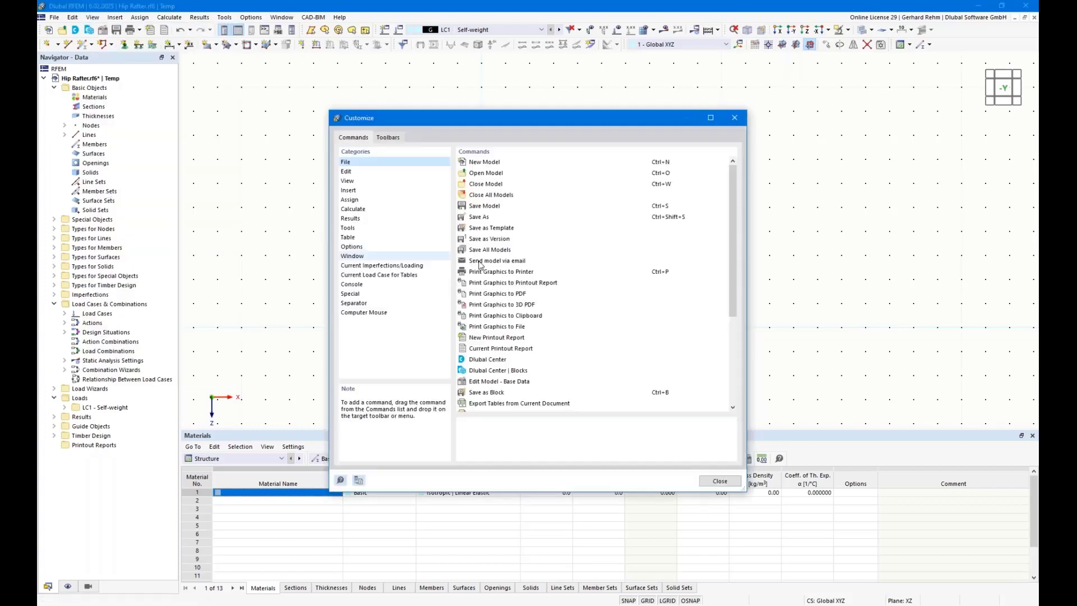
{"action": "scroll", "coordinate": [666, 254], "scroll_direction": "down", "scroll_amount": 5}
{"action": "left_click", "coordinate": [349, 228]}
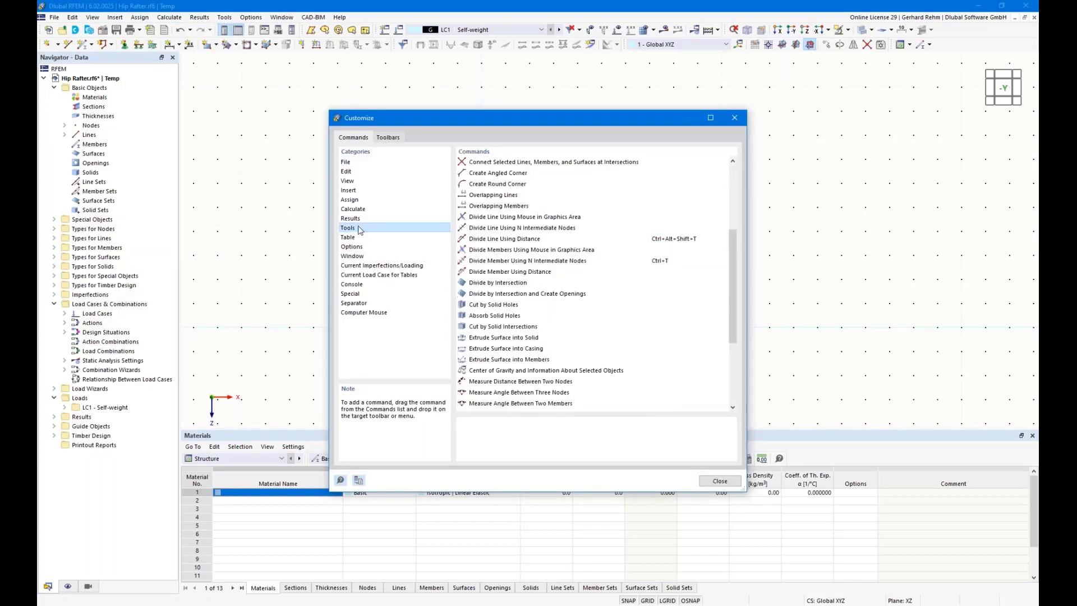
{"action": "scroll", "coordinate": [583, 331], "scroll_direction": "down", "scroll_amount": 10}
{"action": "scroll", "coordinate": [586, 332], "scroll_direction": "up", "scroll_amount": 6}
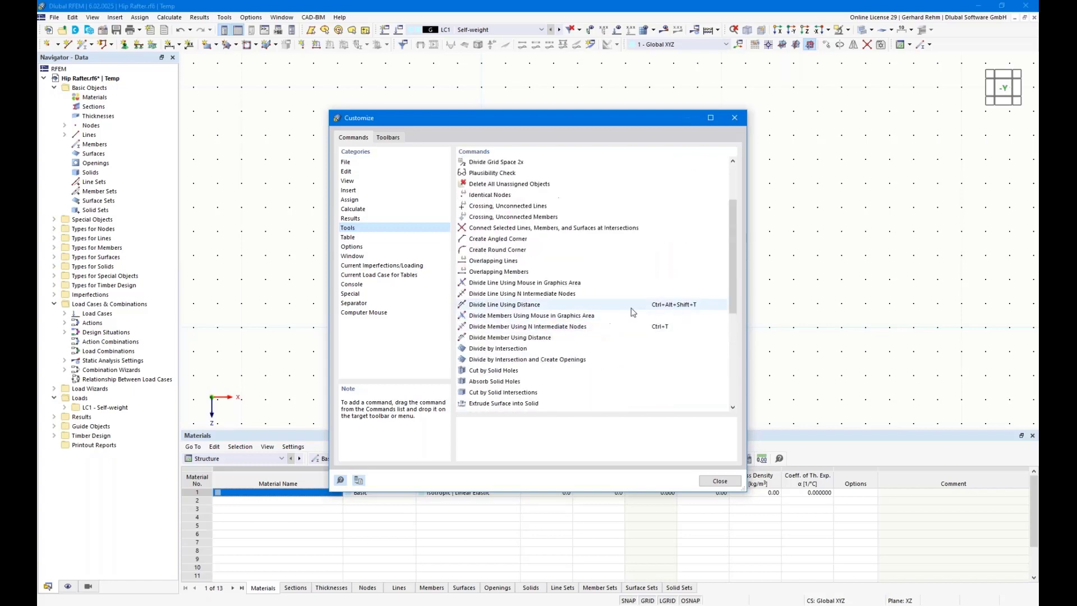
{"action": "left_click", "coordinate": [662, 281]}
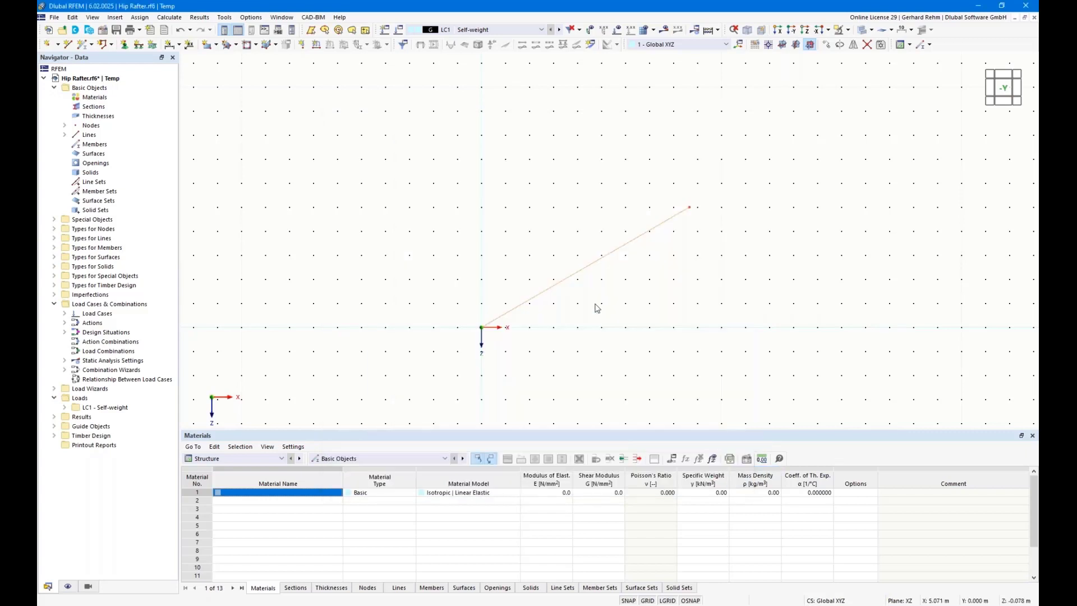
{"action": "left_click", "coordinate": [720, 481]}
- Divide the line by distance 0.8 m from its start, using the projection in X as the reference length
{"action": "key", "text": "ctrl+d"}
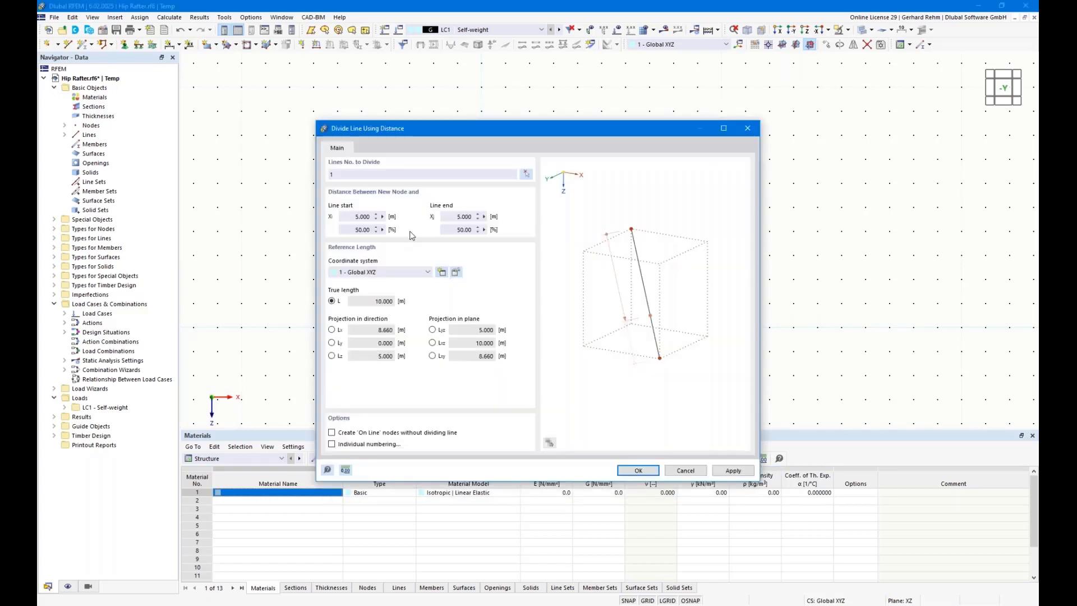
{"action": "left_click", "coordinate": [331, 330]}
{"action": "double_click", "coordinate": [348, 220]}
{"action": "type", "text": "0,8"}
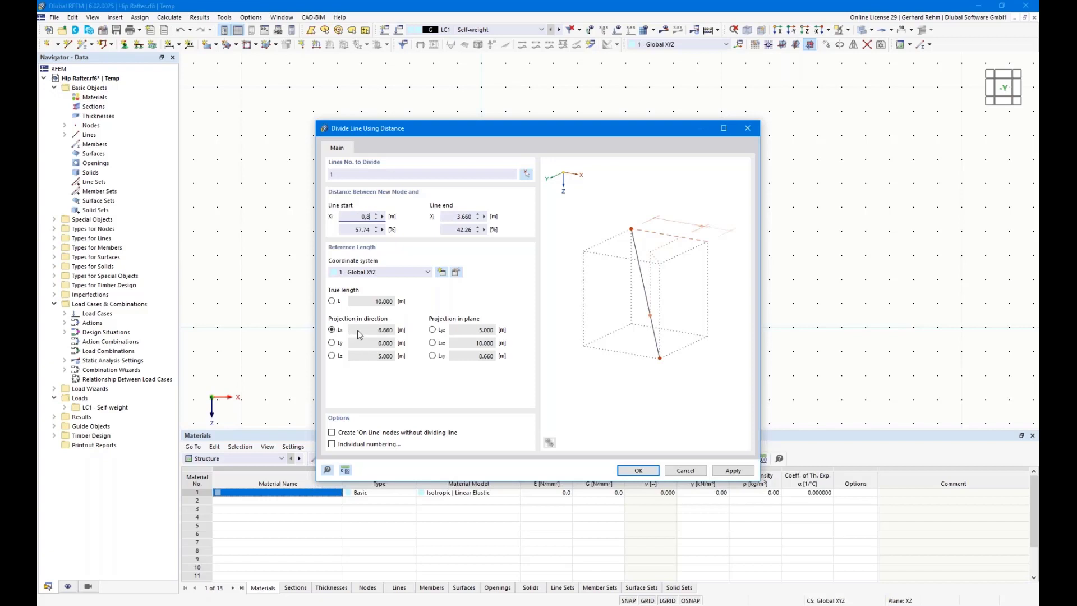
{"action": "left_click", "coordinate": [636, 472]}
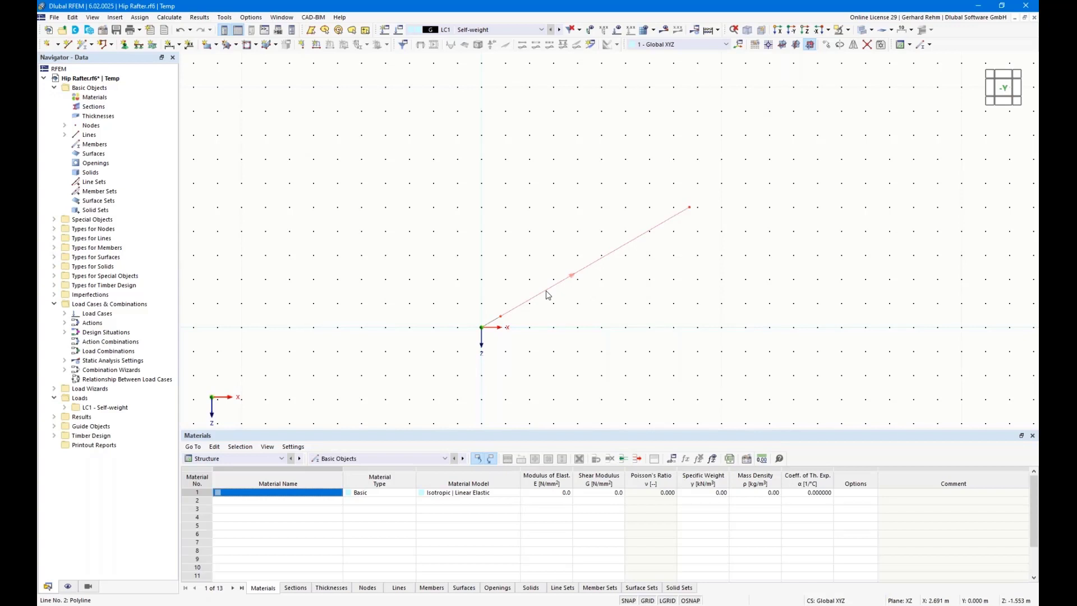
- Divide the long remaining segment by distance 6 m from its start, referenced to the projected length in X
{"action": "left_click", "coordinate": [548, 295]}
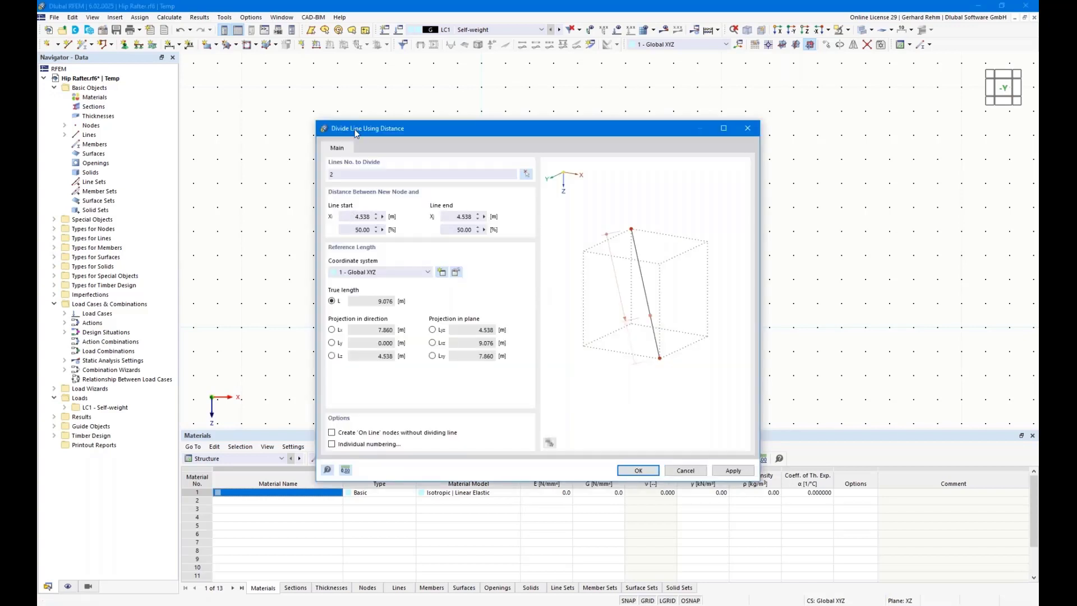
{"action": "left_click_drag", "start_coordinate": [355, 133], "coordinate": [508, 80]}
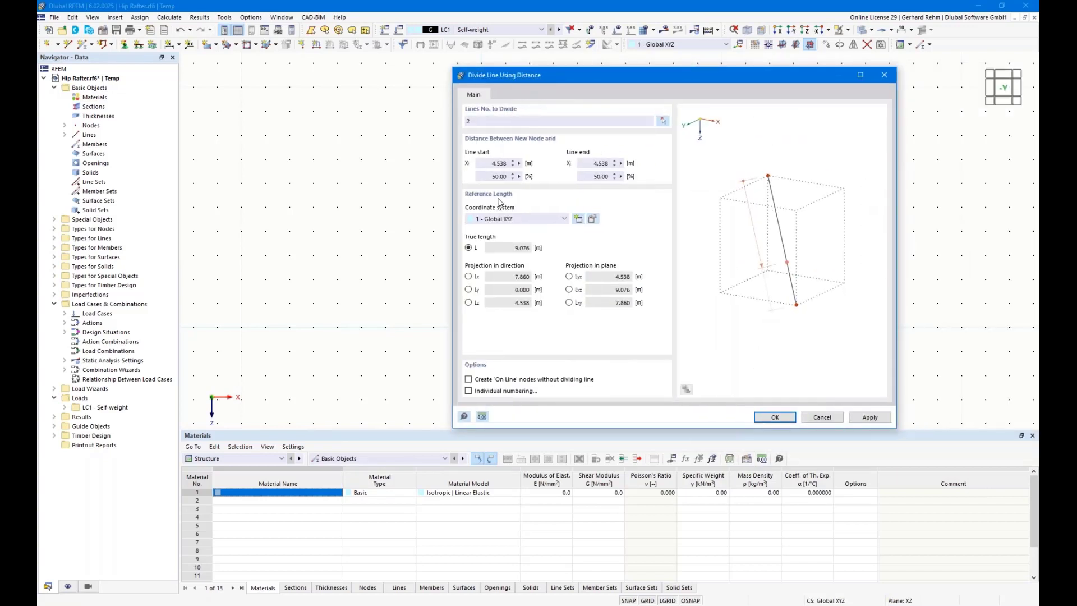
{"action": "left_click", "coordinate": [469, 276]}
{"action": "left_click", "coordinate": [492, 163]}
{"action": "type", "text": "6"}
{"action": "left_click", "coordinate": [775, 416]}
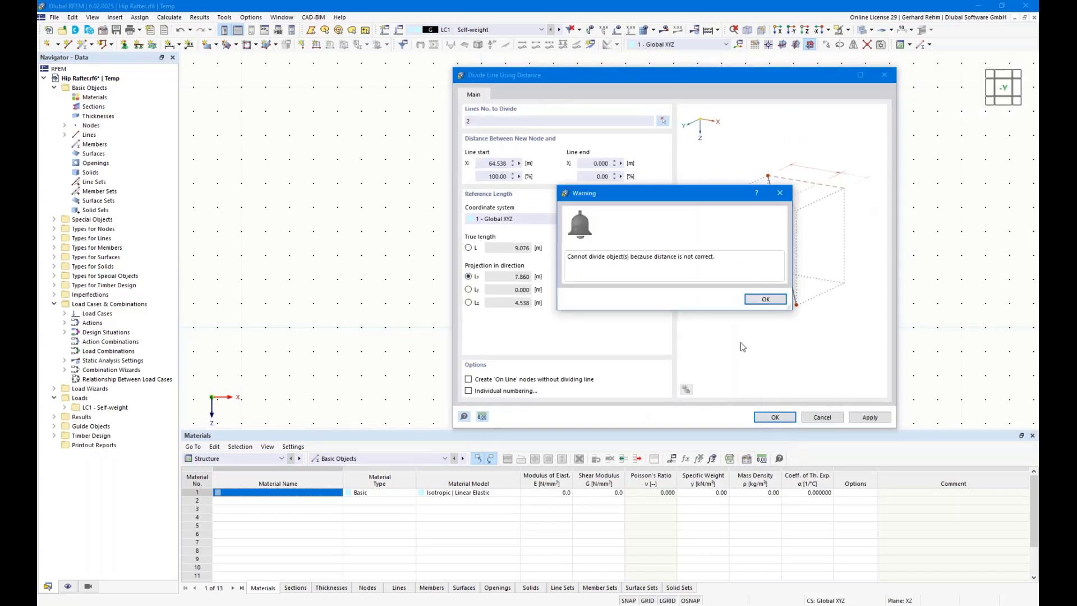
{"action": "left_click", "coordinate": [761, 299]}
{"action": "left_click_drag", "start_coordinate": [486, 164], "coordinate": [566, 166]}
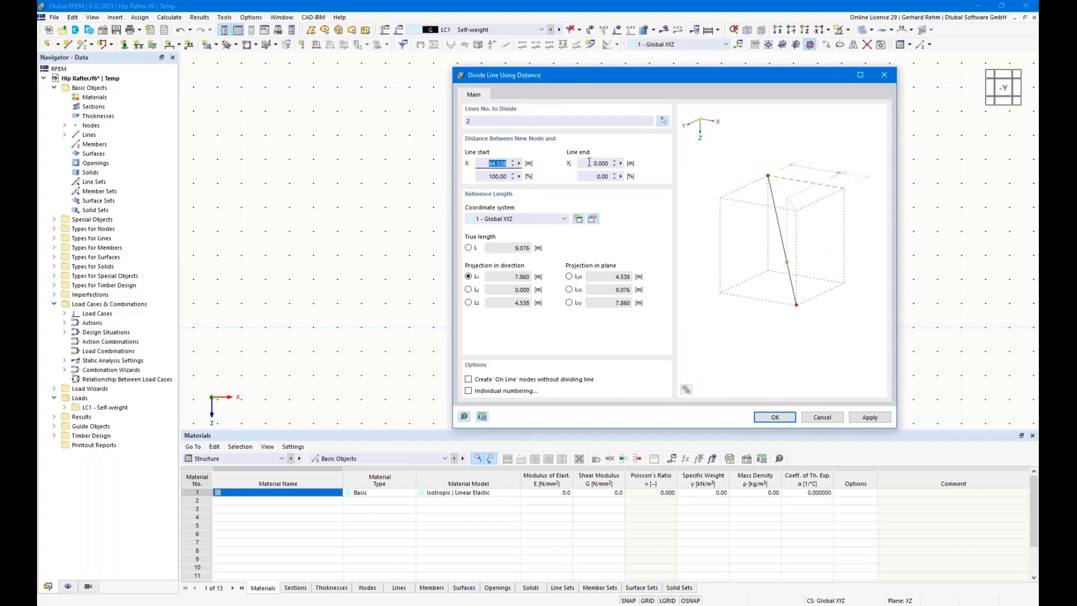
{"action": "type", "text": "6"}
{"action": "left_click", "coordinate": [775, 417]}
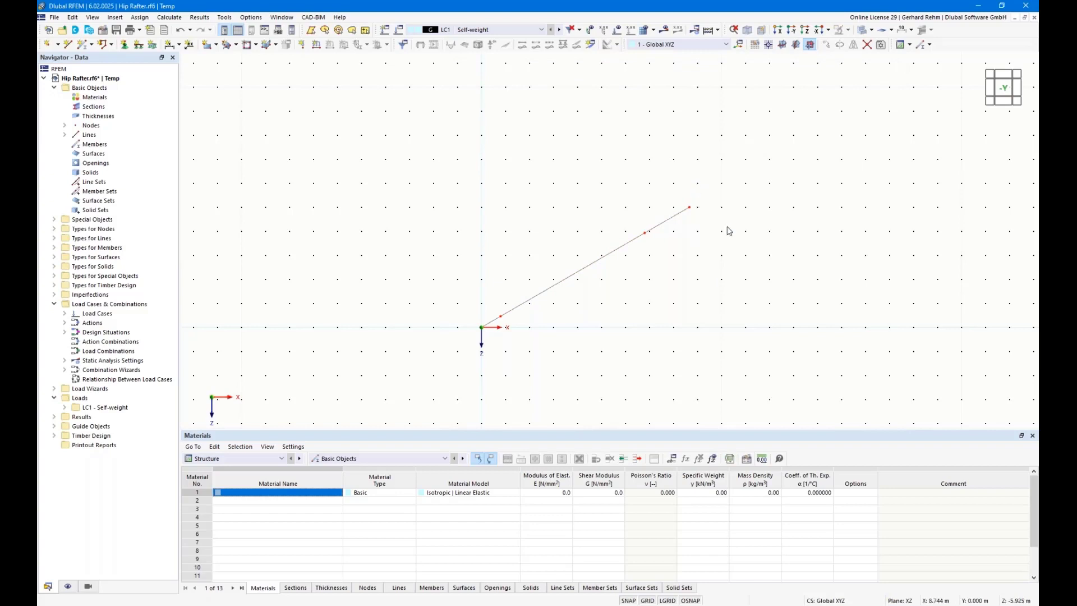
- Delete the short excess segment at the upper end of the line, and check the hip rafter layout on the PowerPoint content slide
{"action": "key", "text": "Delete"}
{"action": "left_click", "coordinate": [621, 247]}
{"action": "key", "text": "alt+Tab"}
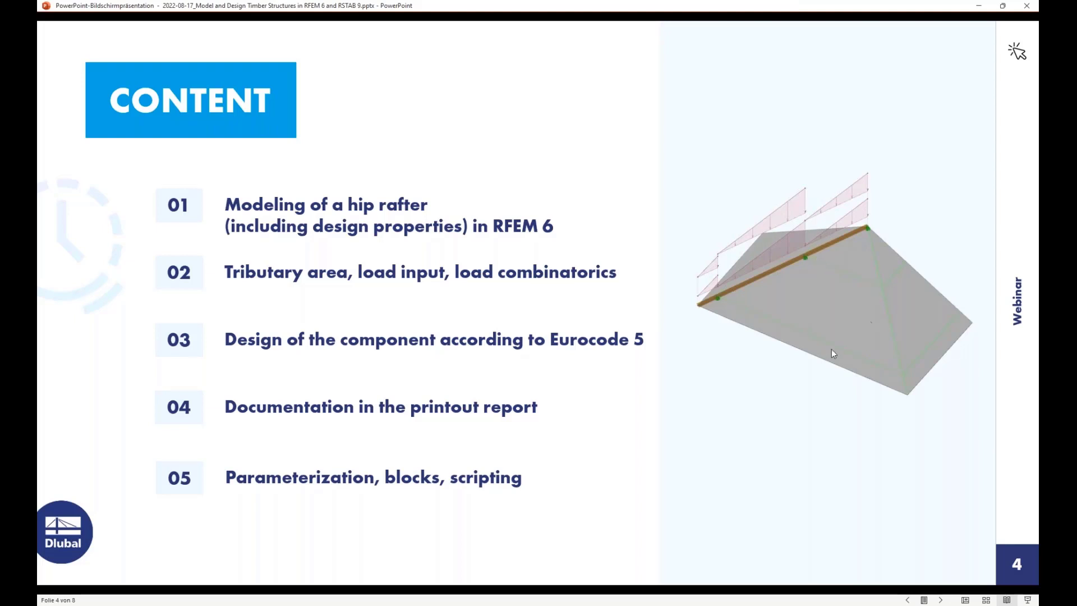
{"action": "key", "text": "alt+Tab"}
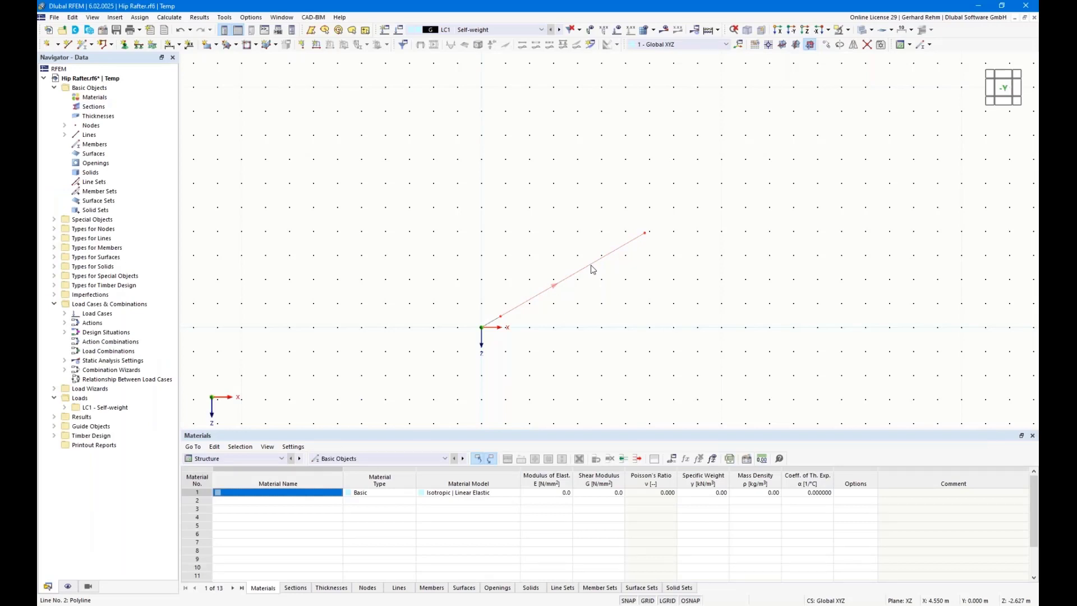
- Divide the long upper segment once more by distance from its start, using the projection in X as the reference length
{"action": "right_click", "coordinate": [591, 266]}
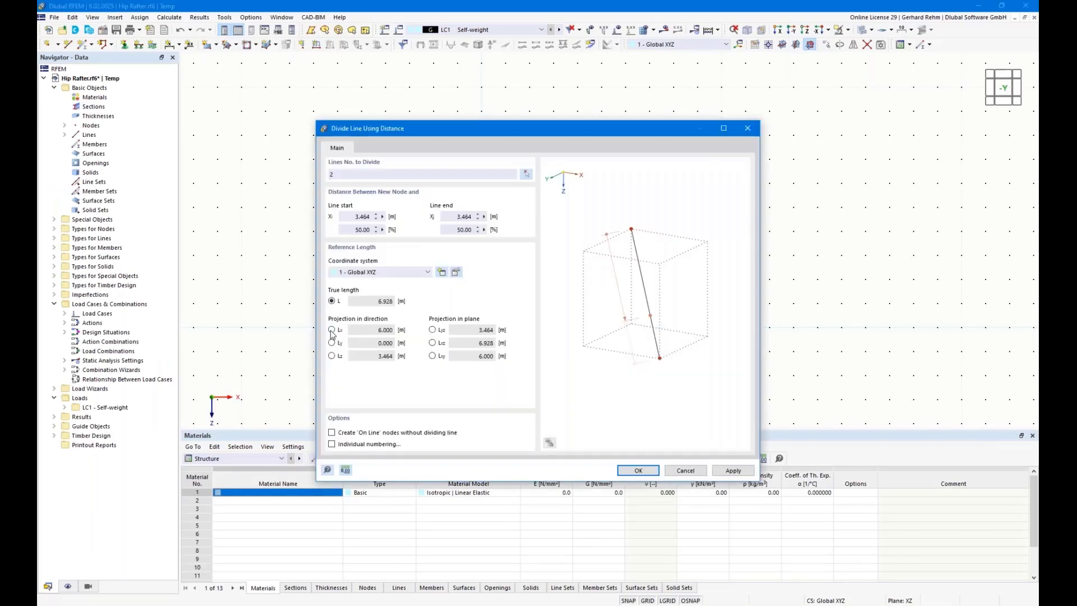
{"action": "left_click", "coordinate": [332, 330]}
{"action": "double_click", "coordinate": [362, 217]}
{"action": "left_click", "coordinate": [627, 471]}
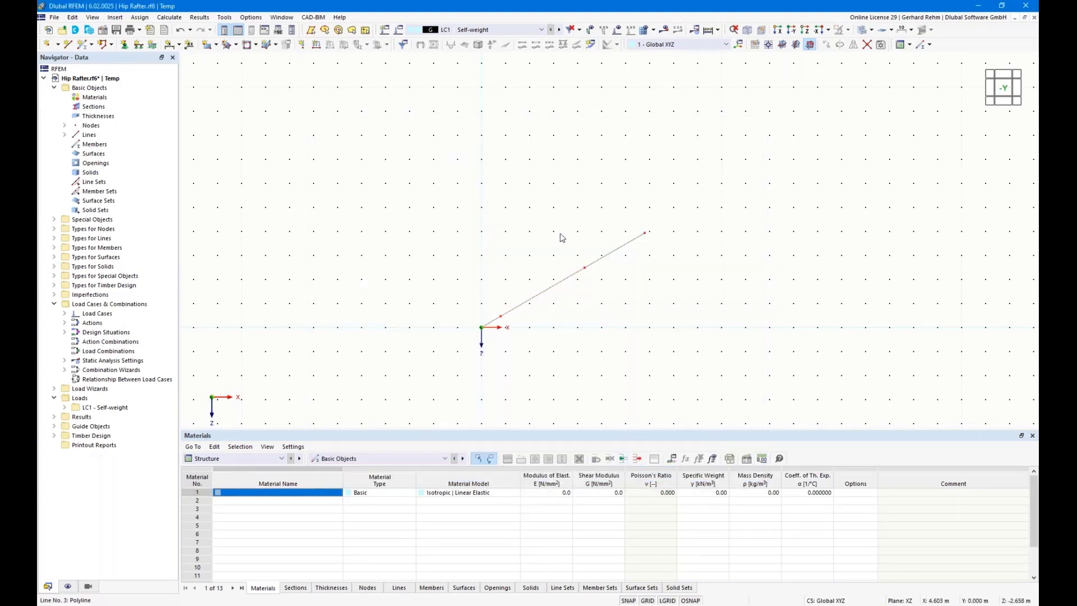
- Select all segments of the divided line and set up a copy of them displaced 10 m in Y
{"action": "middle_click_drag", "start_coordinate": [560, 235], "coordinate": [601, 262], "text": "ctrl"}
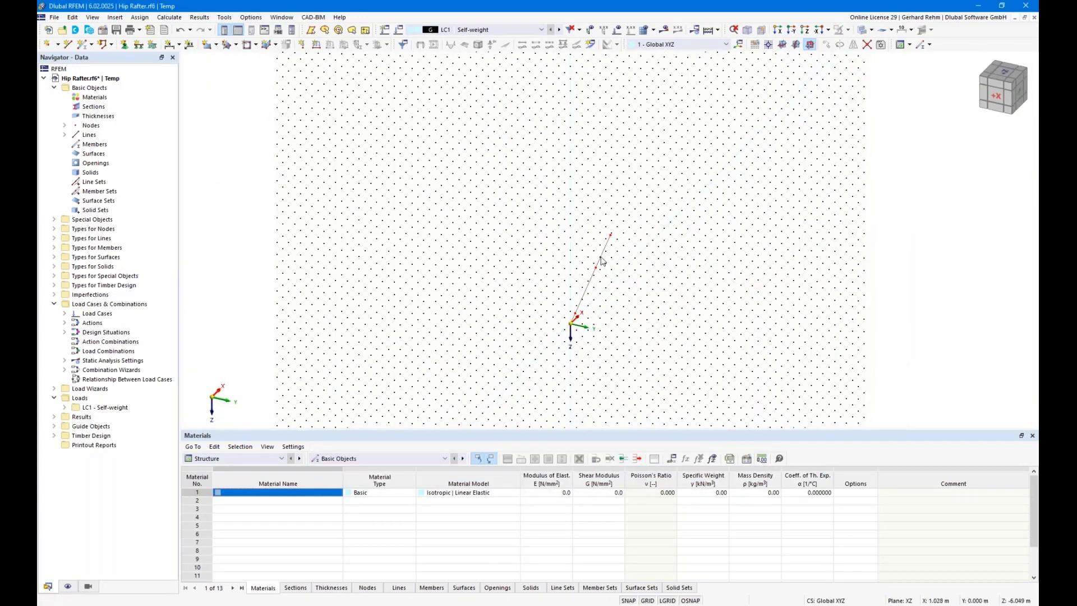
{"action": "right_click", "coordinate": [577, 243]}
{"action": "left_click", "coordinate": [508, 279]}
{"action": "scroll", "coordinate": [660, 351], "scroll_direction": "up", "scroll_amount": 3}
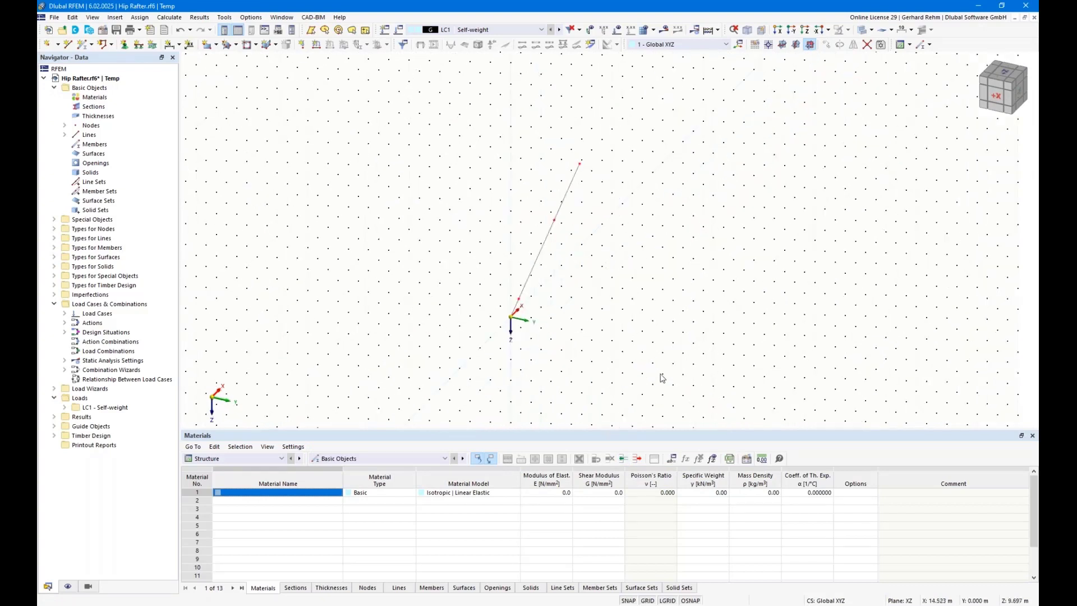
{"action": "left_click_drag", "start_coordinate": [661, 375], "coordinate": [455, 139]}
{"action": "left_click", "coordinate": [827, 45]}
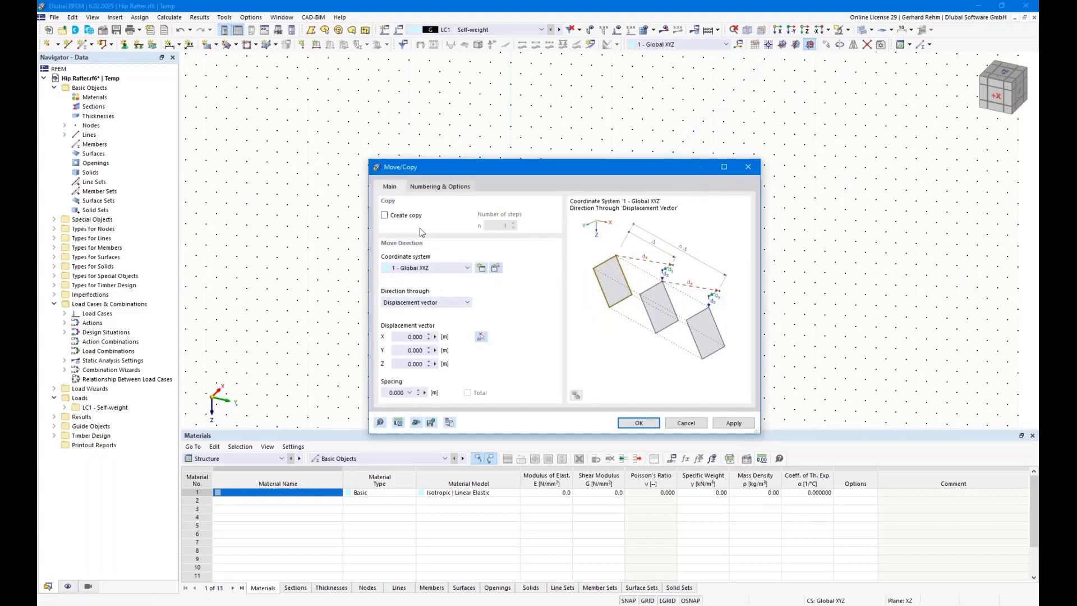
{"action": "left_click", "coordinate": [385, 215]}
{"action": "left_click_drag", "start_coordinate": [438, 175], "coordinate": [708, 131]}
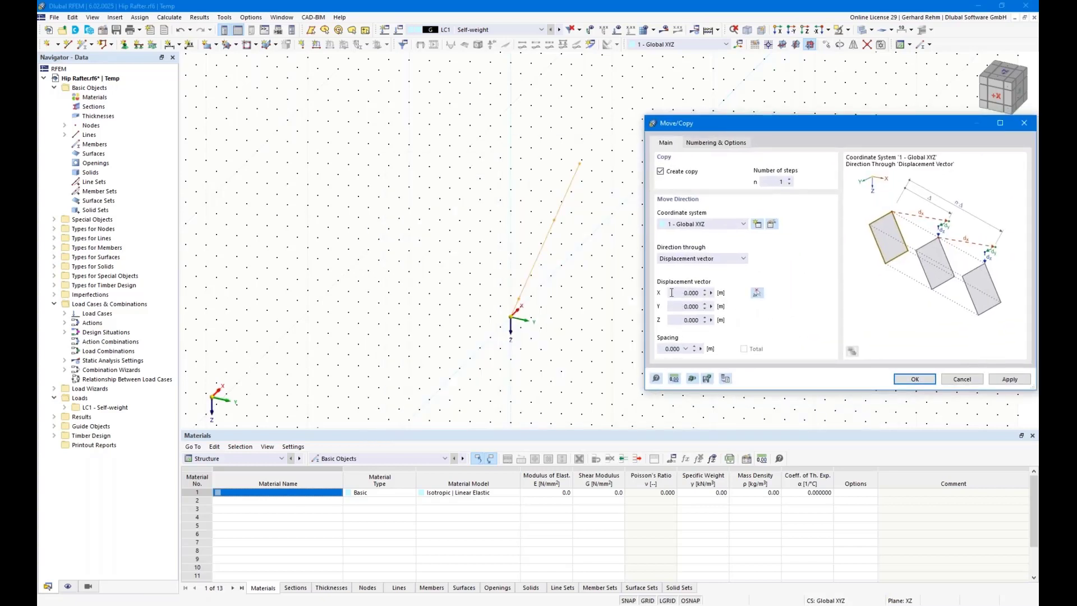
{"action": "left_click", "coordinate": [677, 307]}
{"action": "type", "text": "10"}
- Activate step links that link nodes with line, and create the displaced copy
{"action": "left_click", "coordinate": [707, 144]}
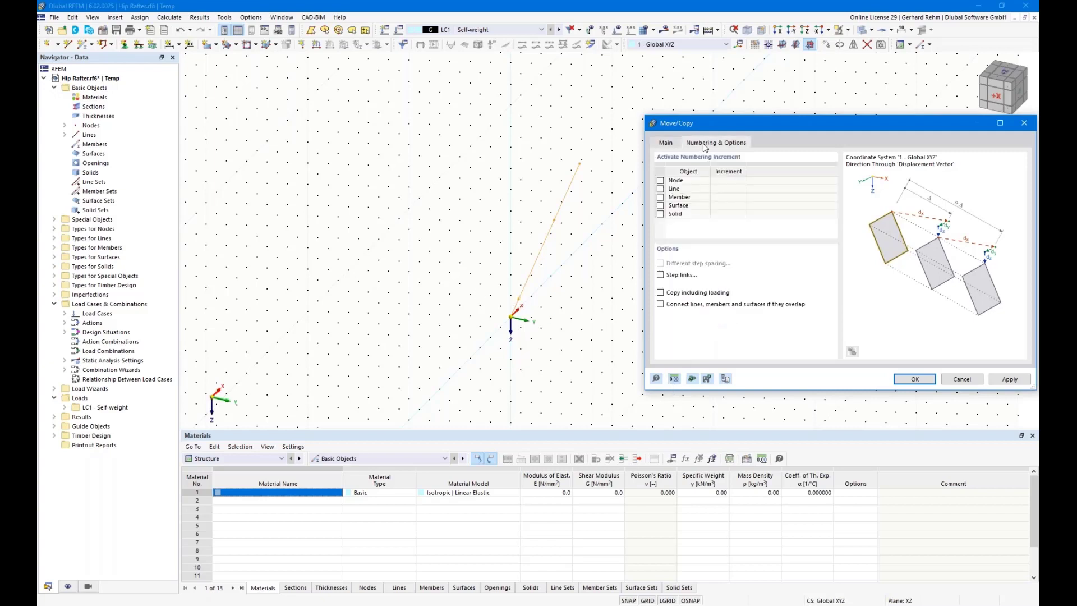
{"action": "left_click", "coordinate": [661, 275]}
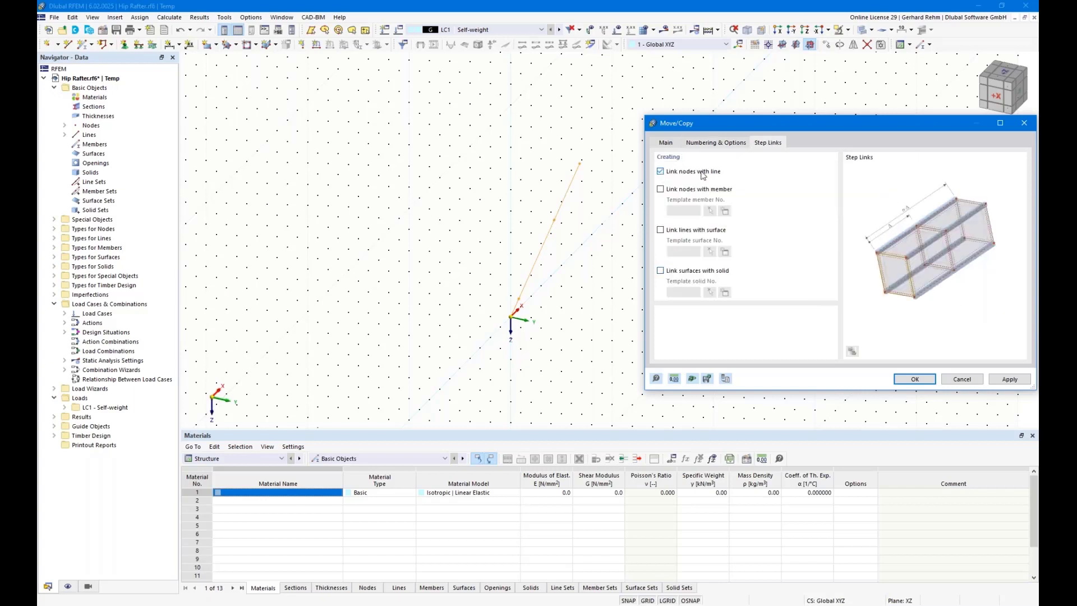
{"action": "left_click", "coordinate": [896, 379]}
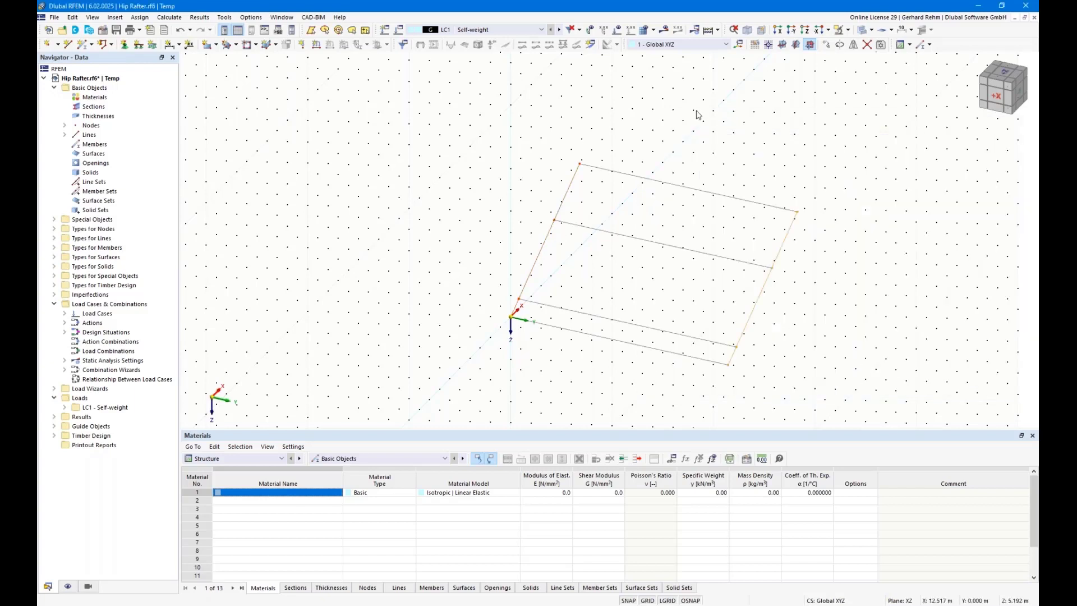
- Create a copy of the original inclined line rotated by -90° about the Z axis through its top node
{"action": "left_click_drag", "start_coordinate": [417, 87], "coordinate": [614, 388]}
{"action": "left_click", "coordinate": [850, 49]}
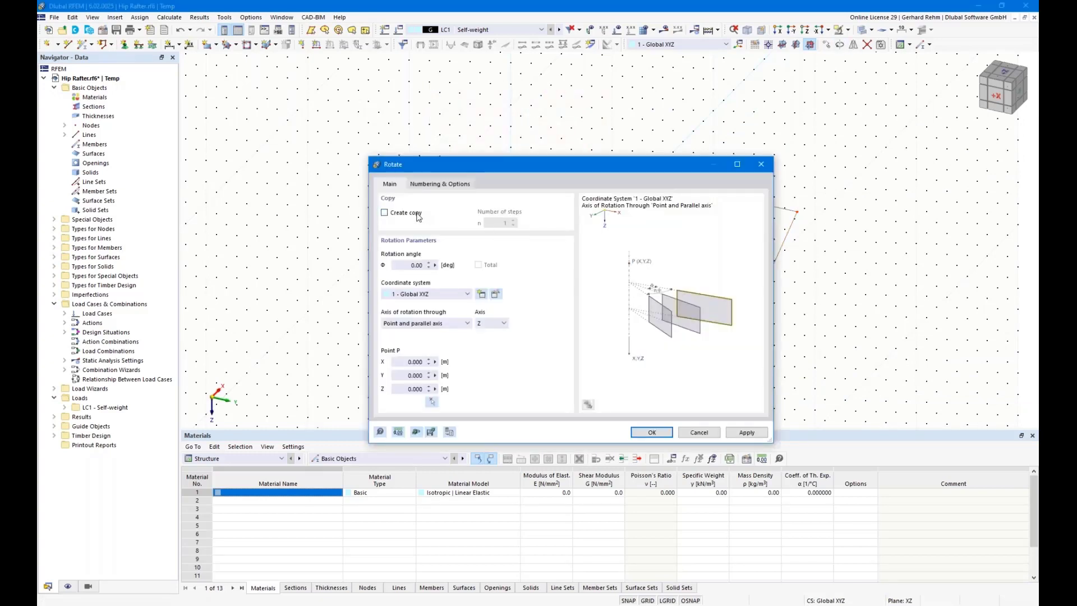
{"action": "left_click", "coordinate": [418, 215]}
{"action": "left_click_drag", "start_coordinate": [401, 265], "coordinate": [471, 268]}
{"action": "type", "text": "-90"}
{"action": "left_click", "coordinate": [432, 402]}
{"action": "left_click", "coordinate": [580, 164]}
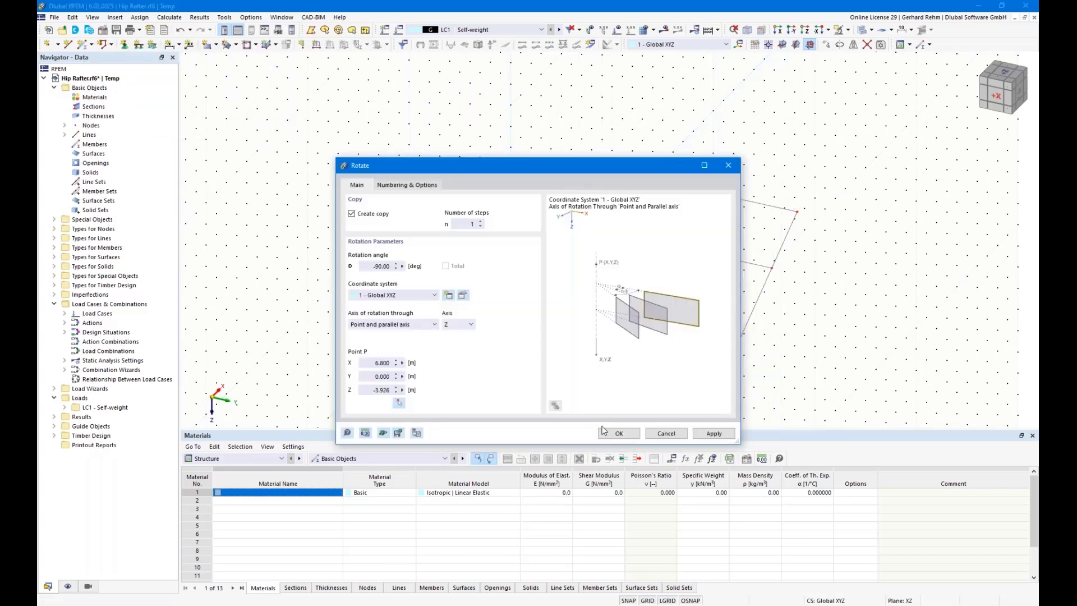
{"action": "left_click", "coordinate": [619, 433]}
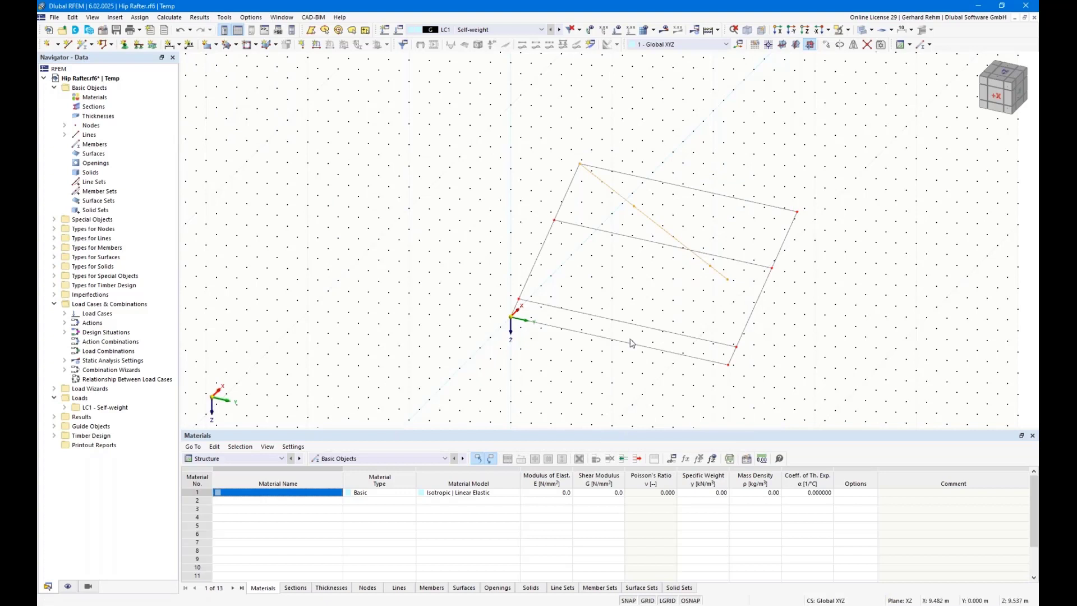
- Copy the rotated line by a displacement of -10 m in X and 0 in Y, keeping the step links
{"action": "left_click", "coordinate": [827, 45]}
{"action": "left_click_drag", "start_coordinate": [508, 171], "coordinate": [306, 104]}
{"action": "left_click", "coordinate": [195, 269]}
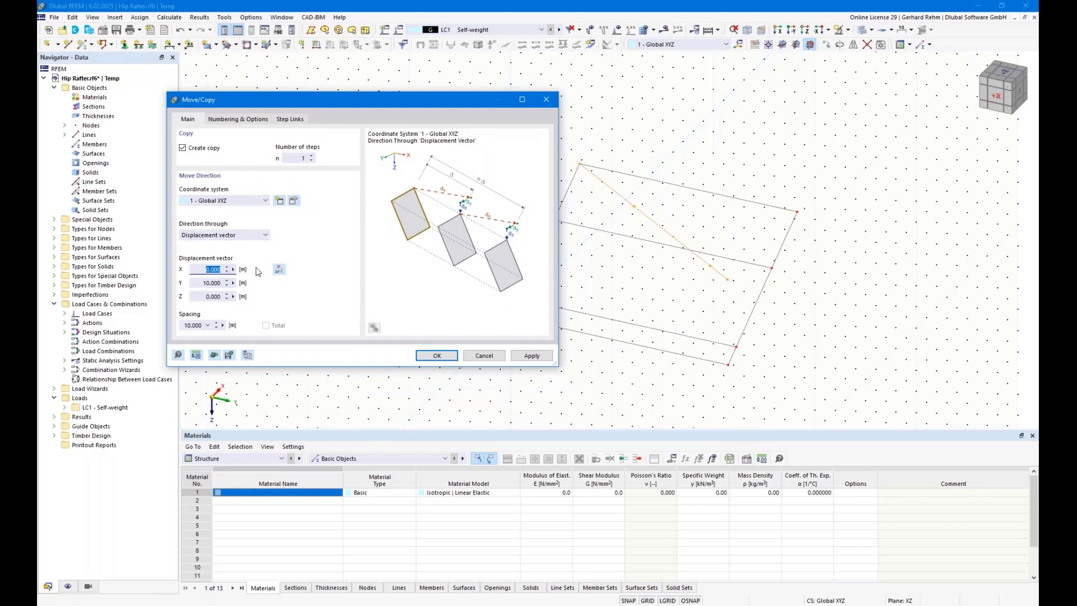
{"action": "type", "text": "-10"}
{"action": "left_click", "coordinate": [198, 285]}
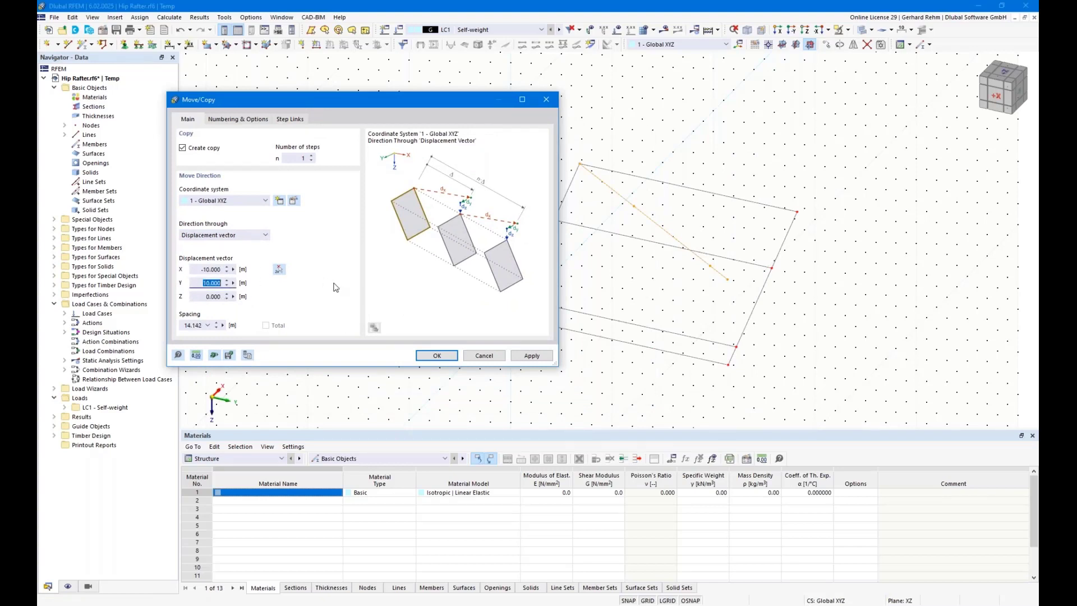
{"action": "type", "text": "0"}
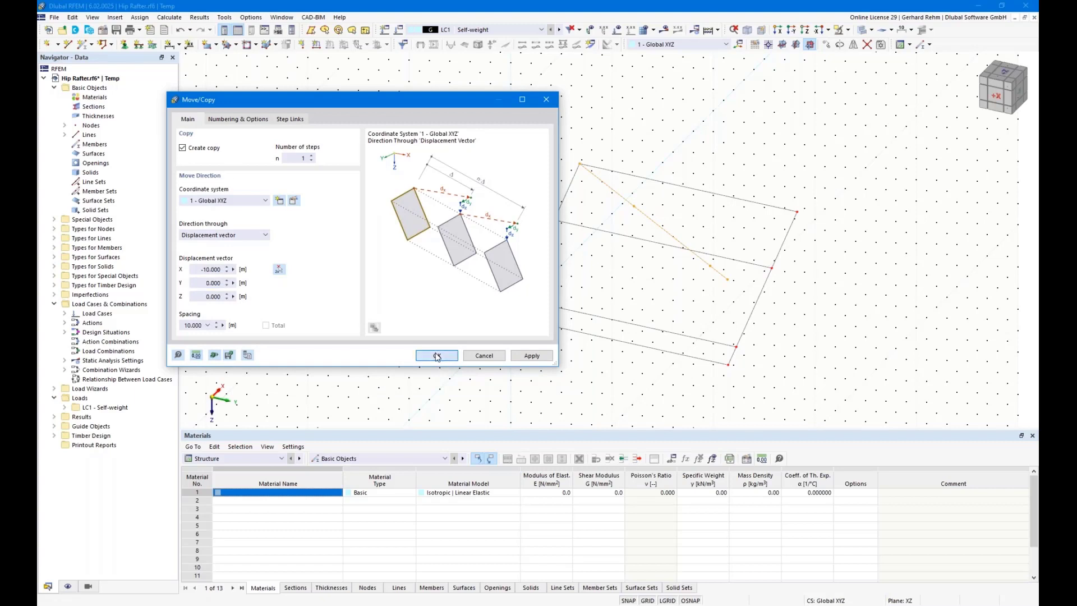
{"action": "left_click", "coordinate": [437, 355]}
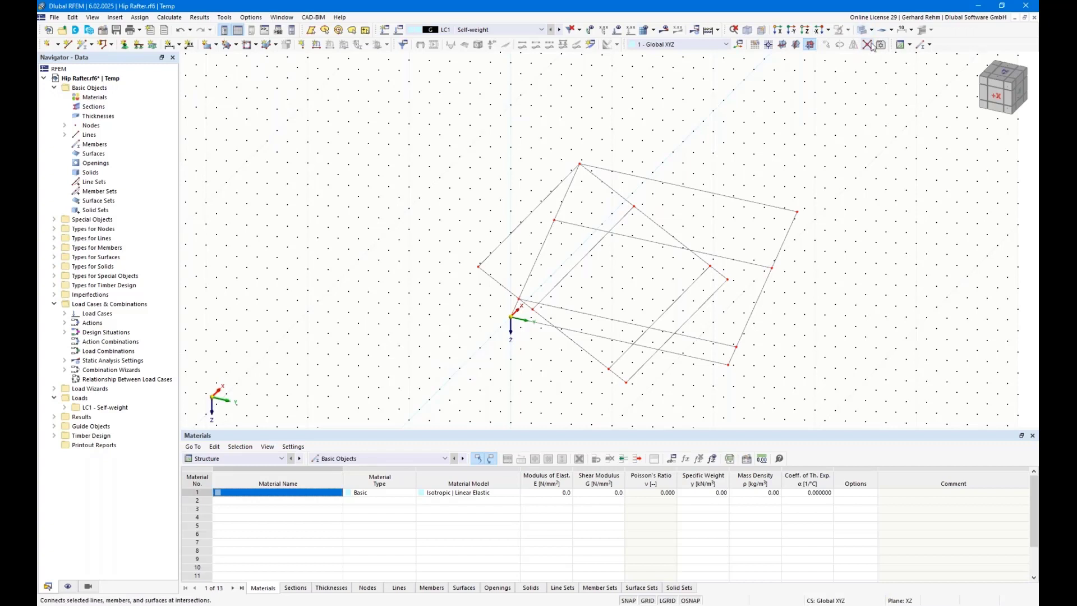
- Connect the crossing lines at their intersections and delete the excess line parts beyond the hip intersection on both sides
{"action": "left_click_drag", "start_coordinate": [861, 411], "coordinate": [460, 110]}
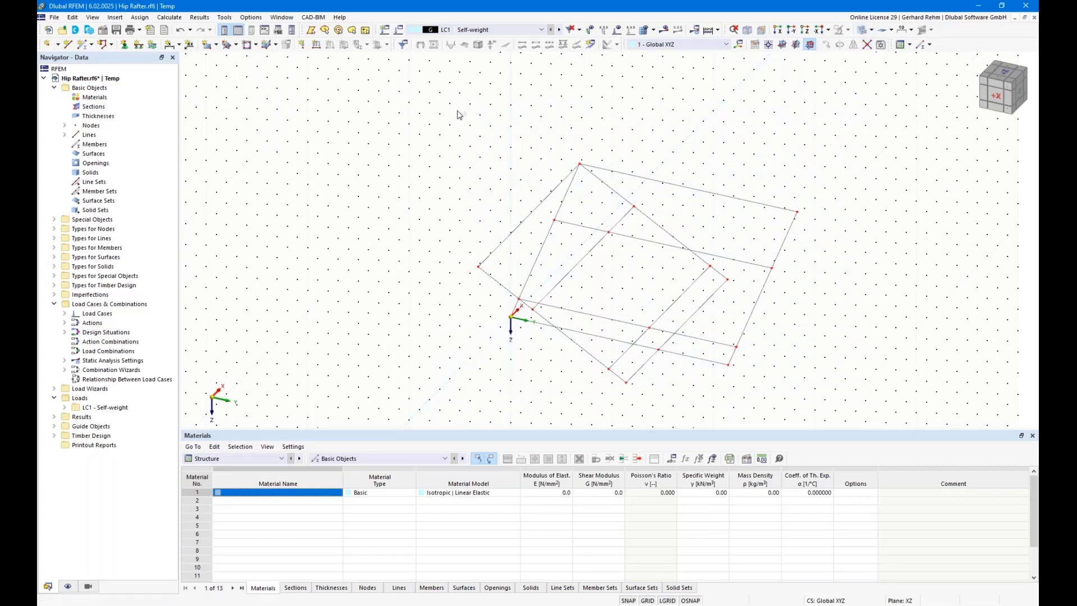
{"action": "middle_click_drag", "start_coordinate": [411, 274], "coordinate": [453, 354], "text": "ctrl"}
{"action": "left_click_drag", "start_coordinate": [505, 369], "coordinate": [411, 176]}
{"action": "key", "text": "Delete"}
{"action": "middle_click_drag", "start_coordinate": [460, 276], "coordinate": [783, 367], "text": "ctrl"}
{"action": "left_click_drag", "start_coordinate": [784, 366], "coordinate": [704, 163]}
{"action": "key", "text": "Delete"}
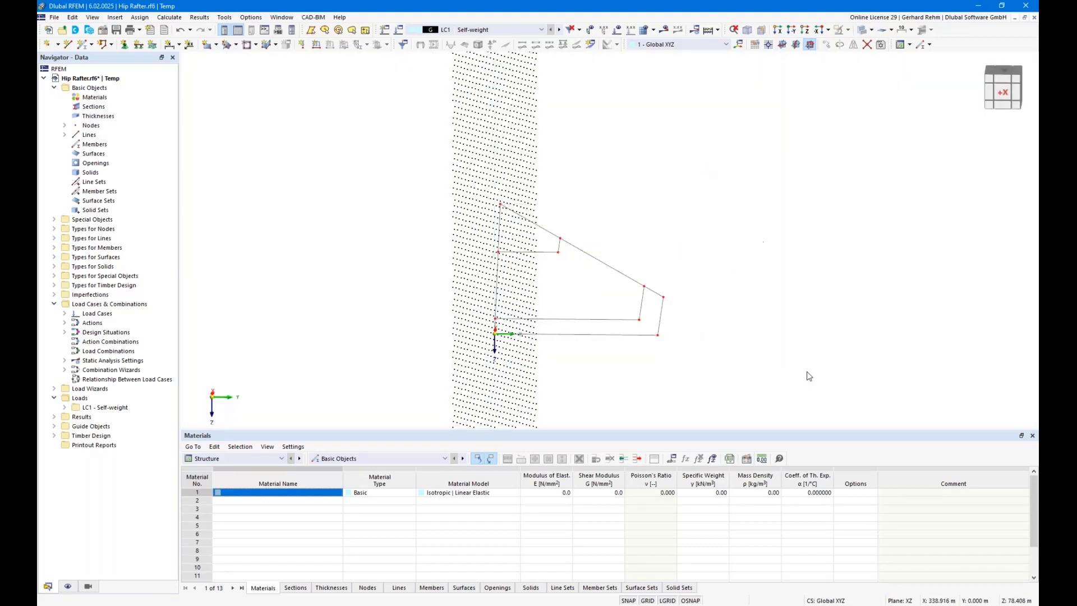
- Switch off the grid and draw a single line from the outer eaves corner node up to the apex node
{"action": "left_click", "coordinate": [648, 601]}
{"action": "middle_click_drag", "start_coordinate": [731, 346], "coordinate": [632, 357], "text": "ctrl"}
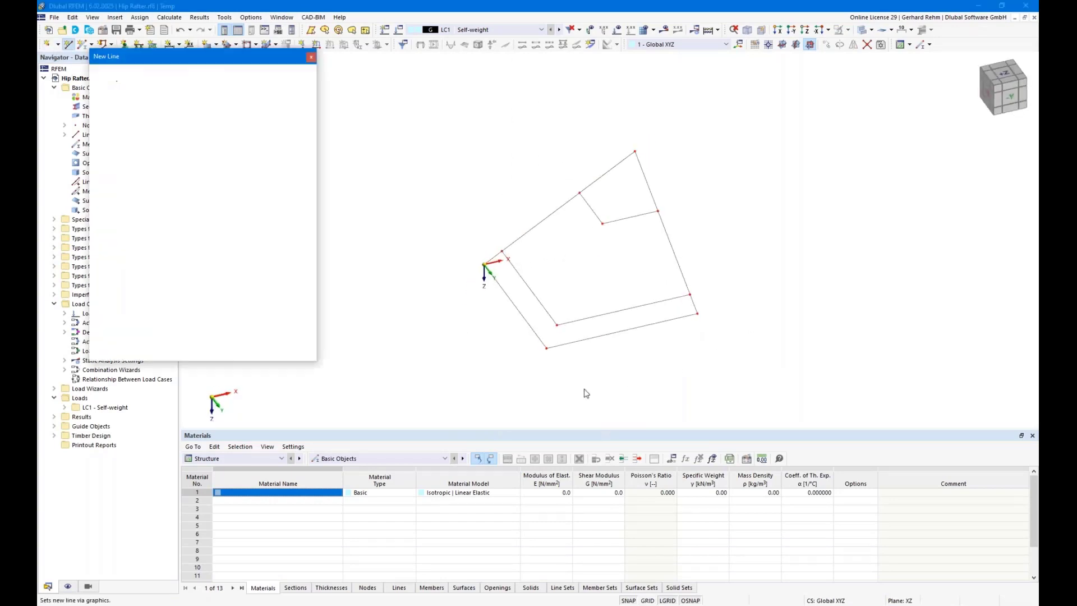
{"action": "left_click", "coordinate": [68, 44]}
{"action": "left_click", "coordinate": [547, 348]}
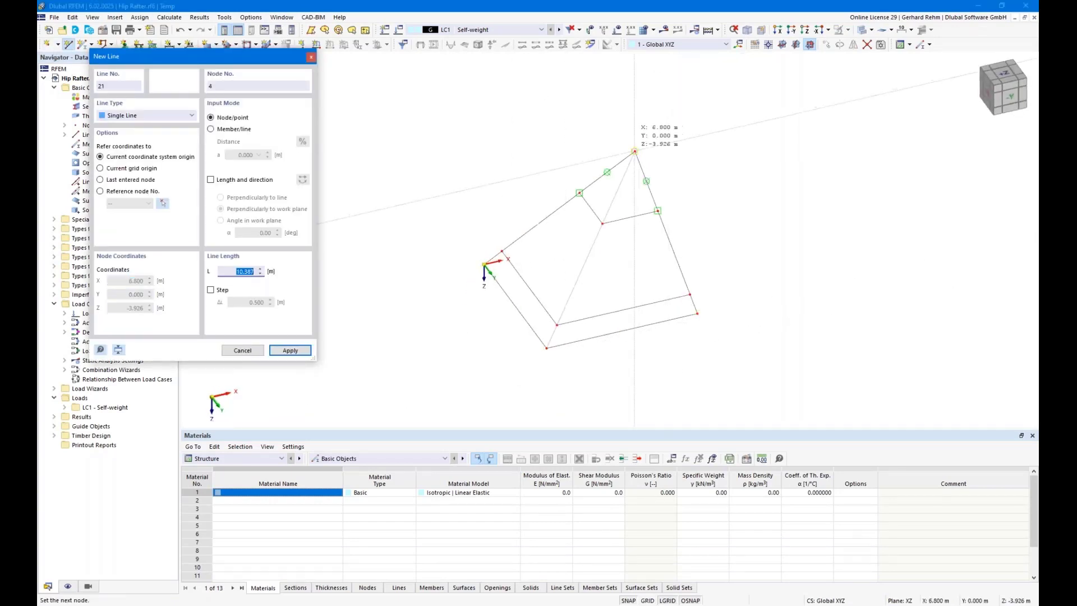
{"action": "left_click", "coordinate": [635, 151]}
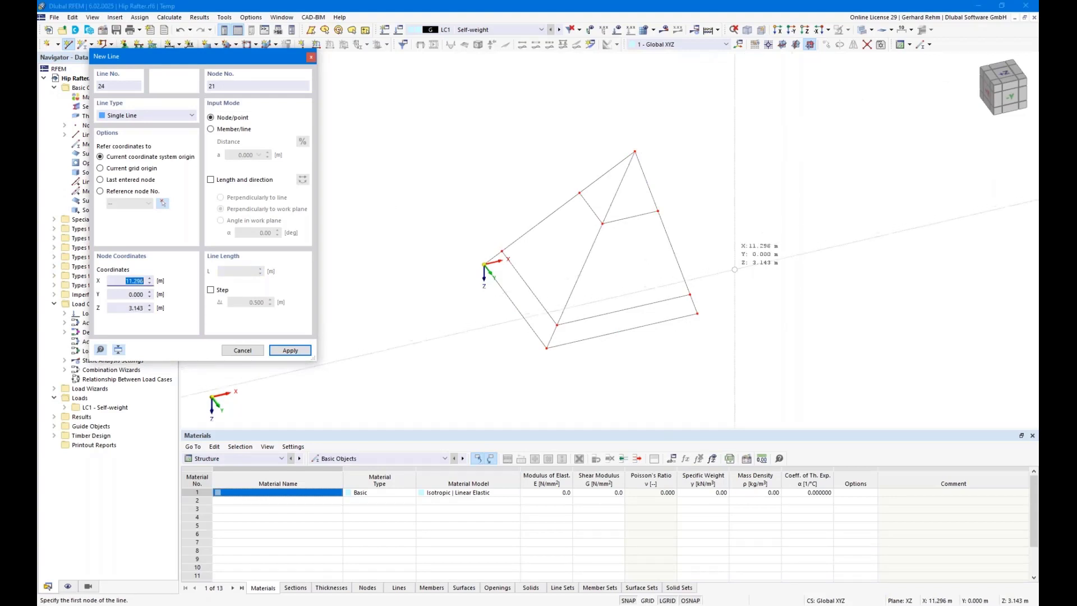
{"action": "key", "text": "Escape"}
- Mirror a copy of all the roof lines about a plane parallel to YZ through the apex node
{"action": "left_click_drag", "start_coordinate": [728, 365], "coordinate": [443, 114]}
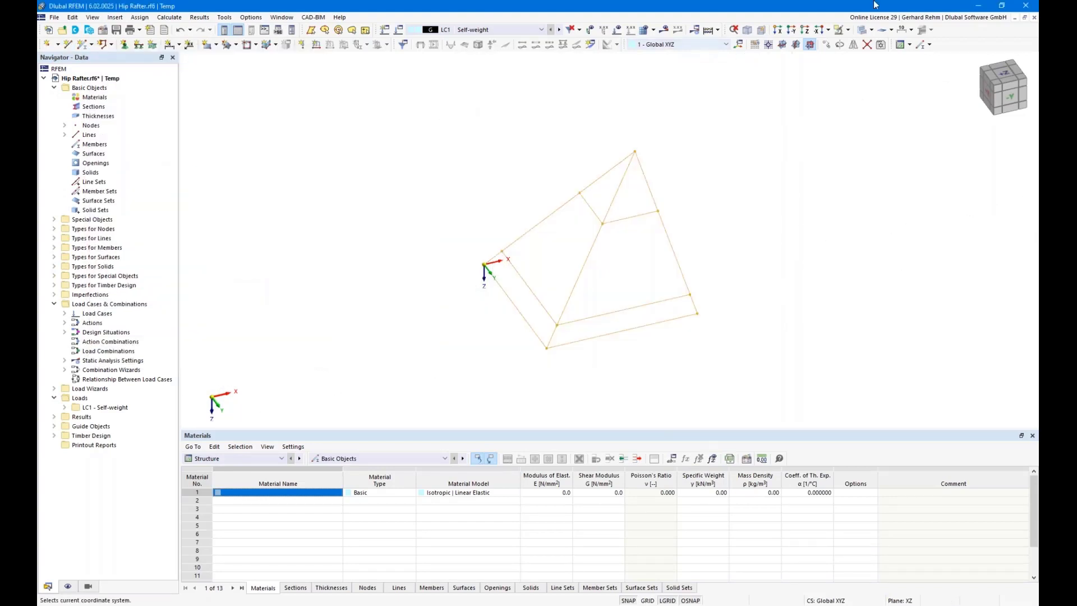
{"action": "left_click", "coordinate": [853, 44]}
{"action": "left_click", "coordinate": [382, 215]}
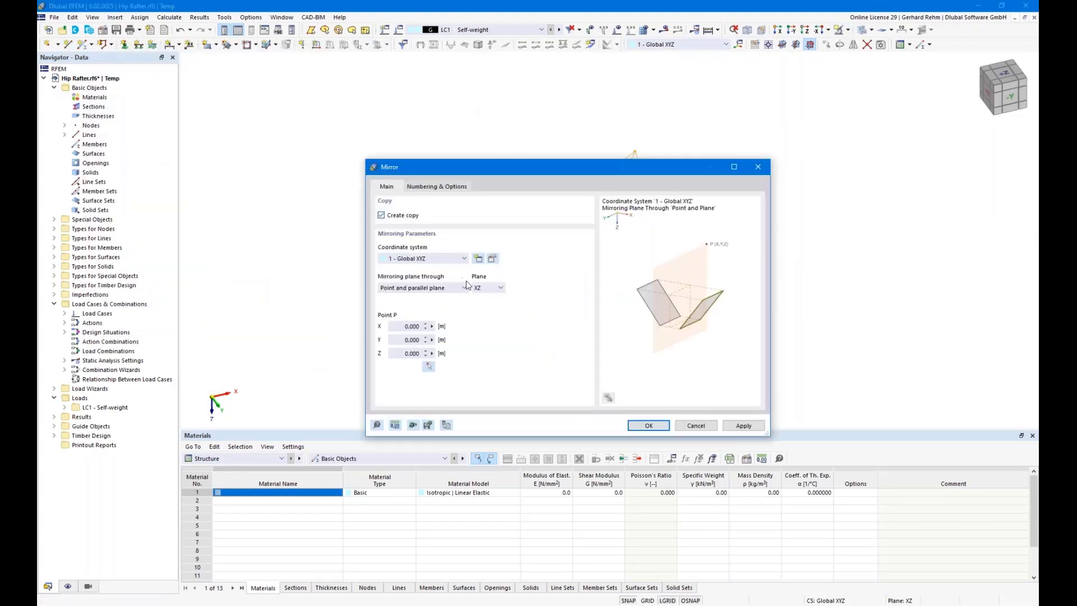
{"action": "left_click", "coordinate": [488, 288]}
{"action": "left_click", "coordinate": [480, 306]}
{"action": "left_click", "coordinate": [429, 366]}
{"action": "left_click", "coordinate": [635, 150]}
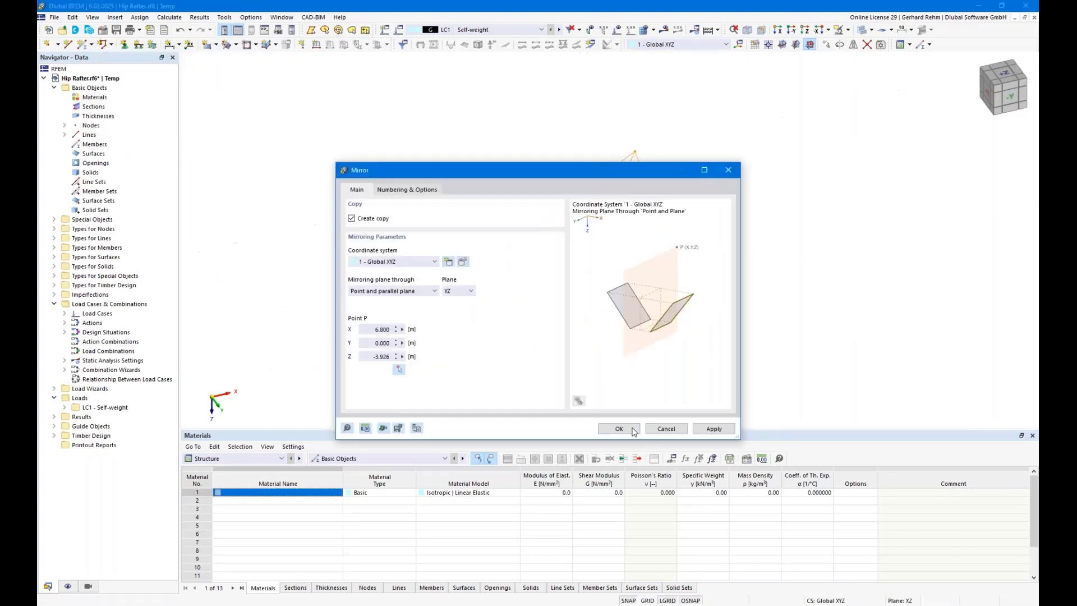
{"action": "left_click_drag", "start_coordinate": [607, 173], "coordinate": [367, 55]}
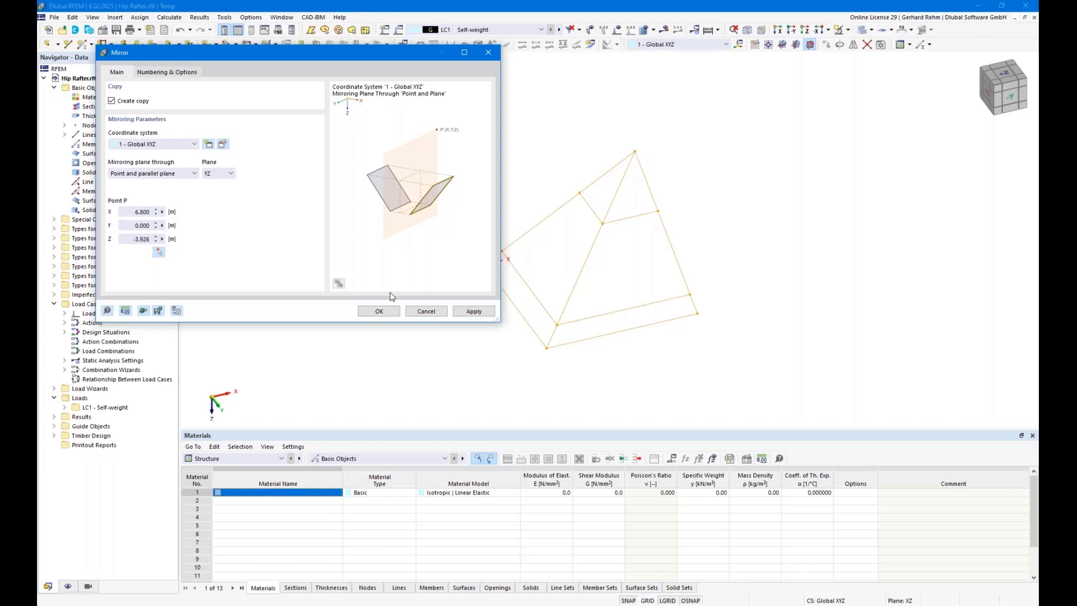
{"action": "left_click", "coordinate": [382, 312]}
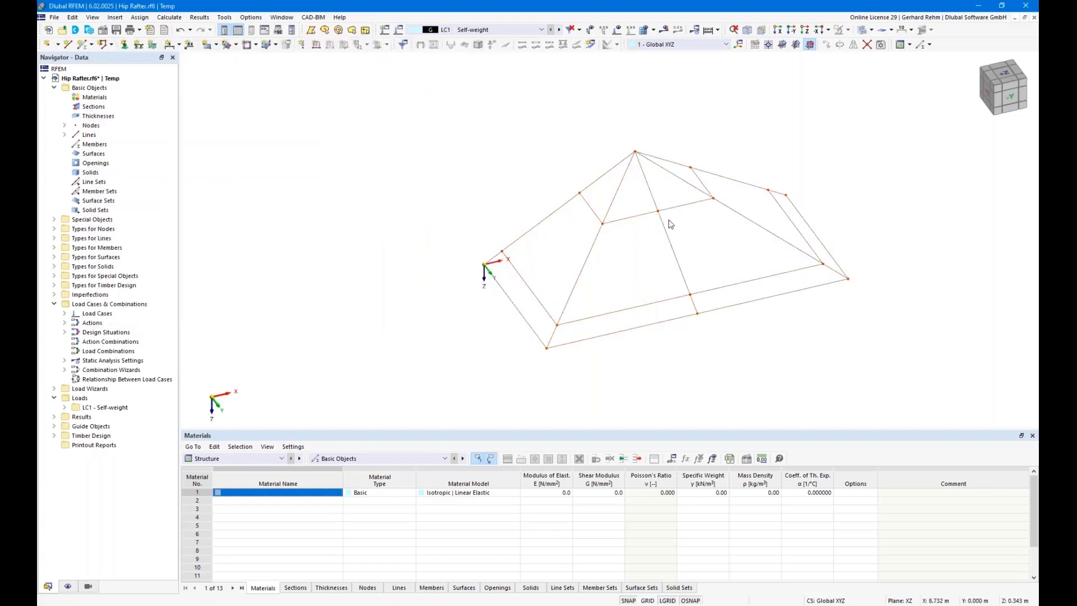
- Delete the middle rafter line segments between the two hips and remove their leftover nodes by merging the joined lines
{"action": "left_click", "coordinate": [685, 281]}
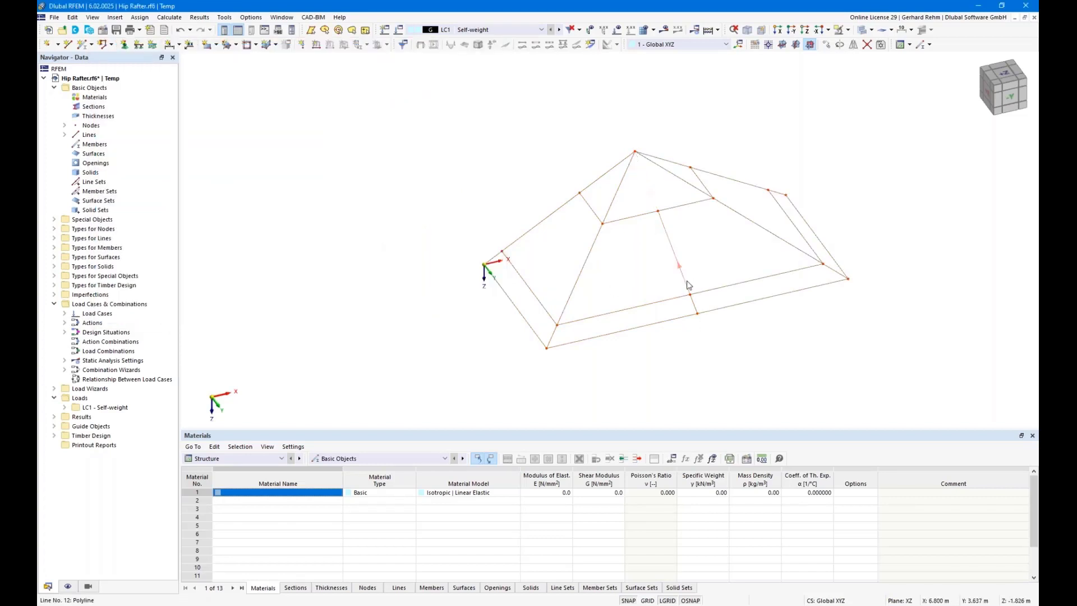
{"action": "key", "text": "Delete"}
{"action": "left_click", "coordinate": [694, 307]}
{"action": "key", "text": "Delete"}
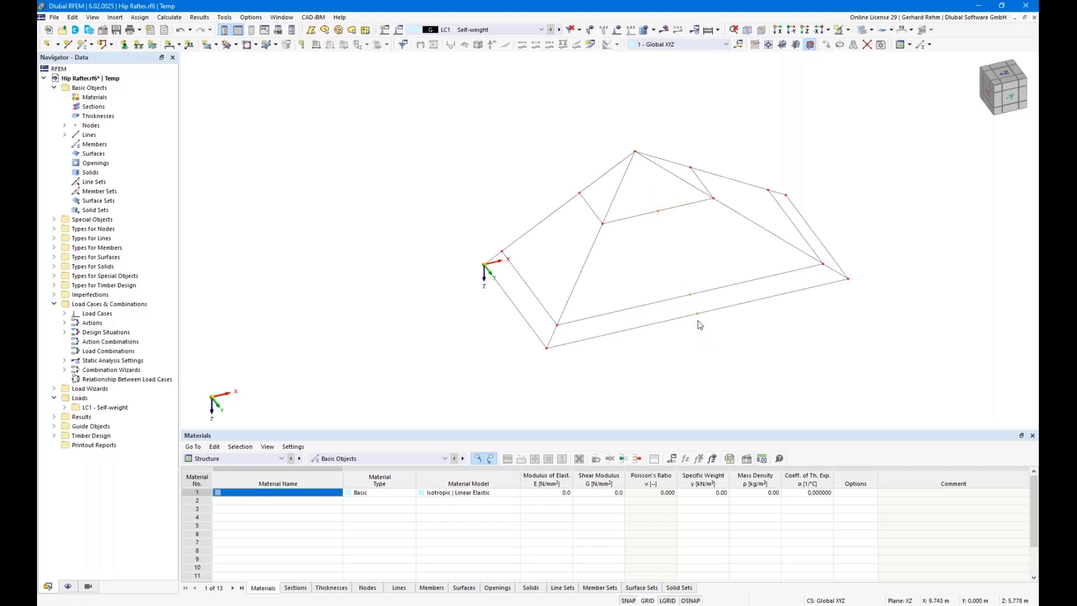
{"action": "right_click", "coordinate": [697, 313]}
{"action": "mouse_move", "coordinate": [836, 364]}
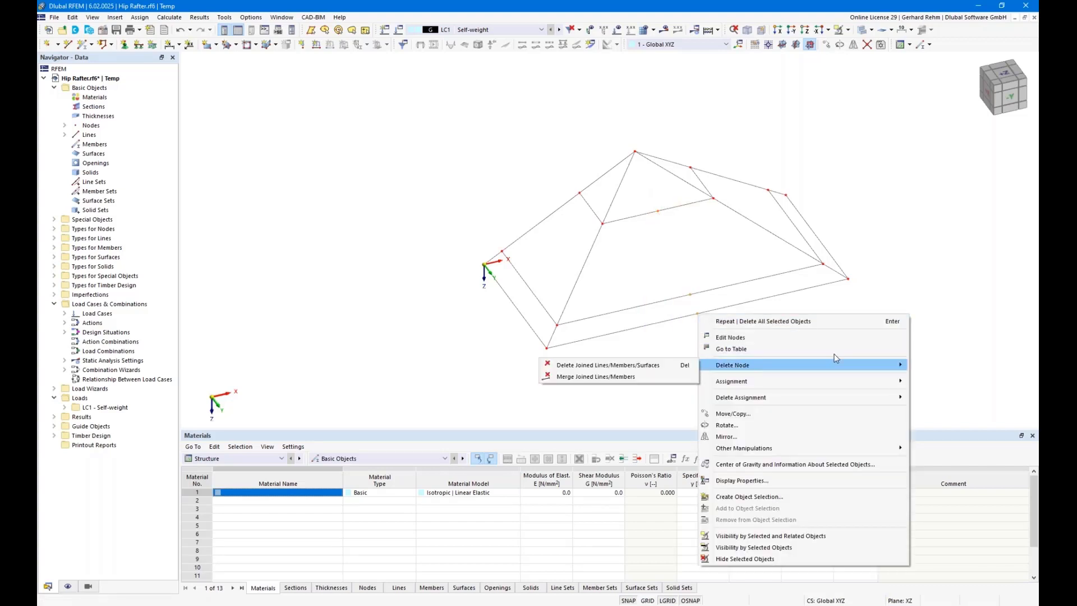
{"action": "left_click", "coordinate": [627, 379]}
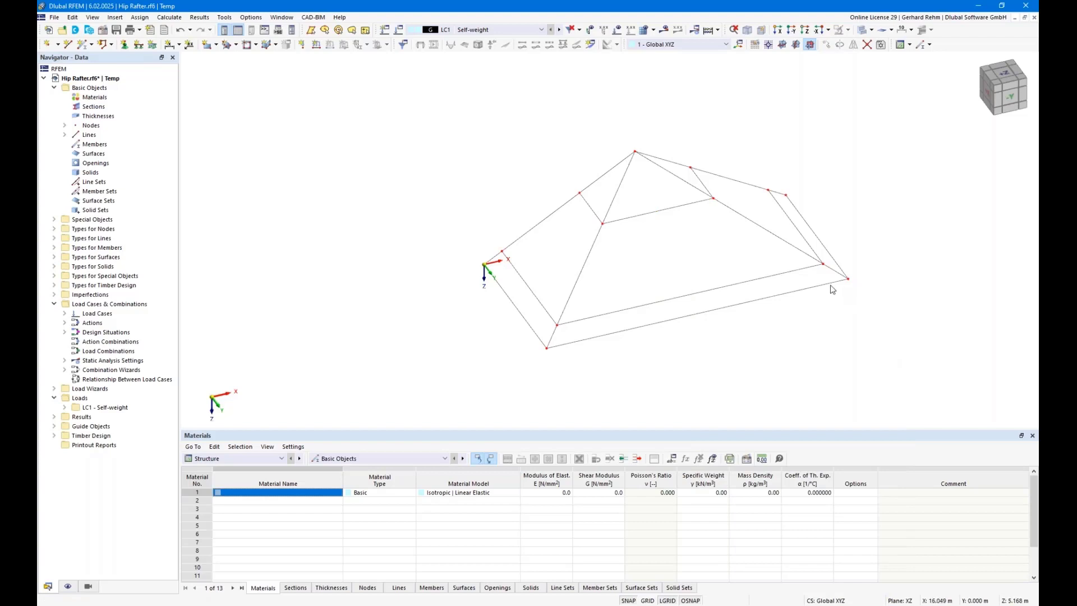
- Select the three segments of one hip line, assign a new member to them, and open the member's section settings
{"action": "middle_click_drag", "start_coordinate": [872, 322], "coordinate": [613, 354], "text": "ctrl"}
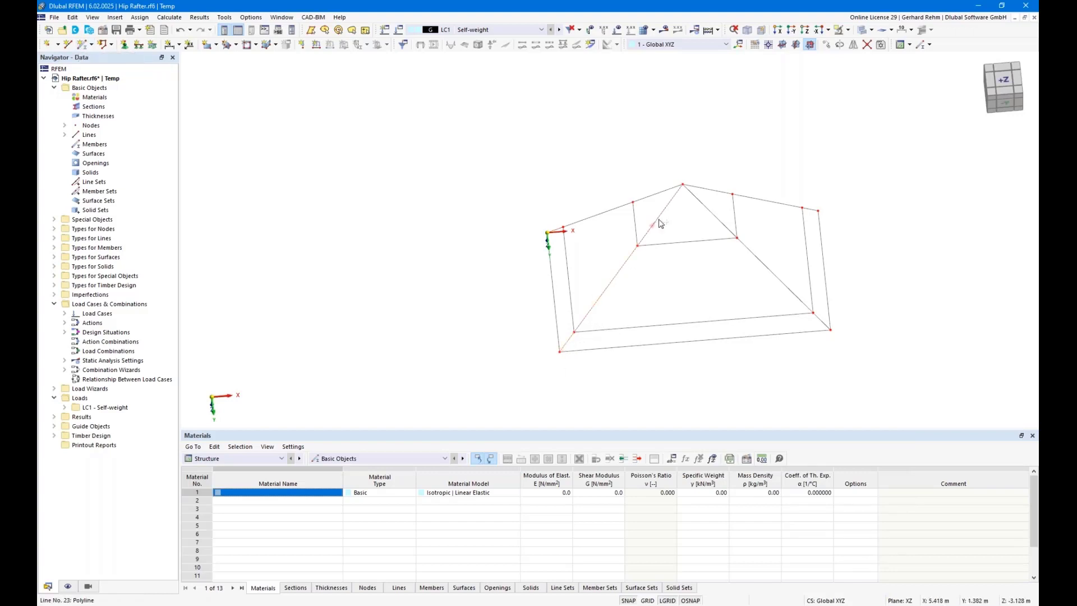
{"action": "double_click", "coordinate": [568, 220]}
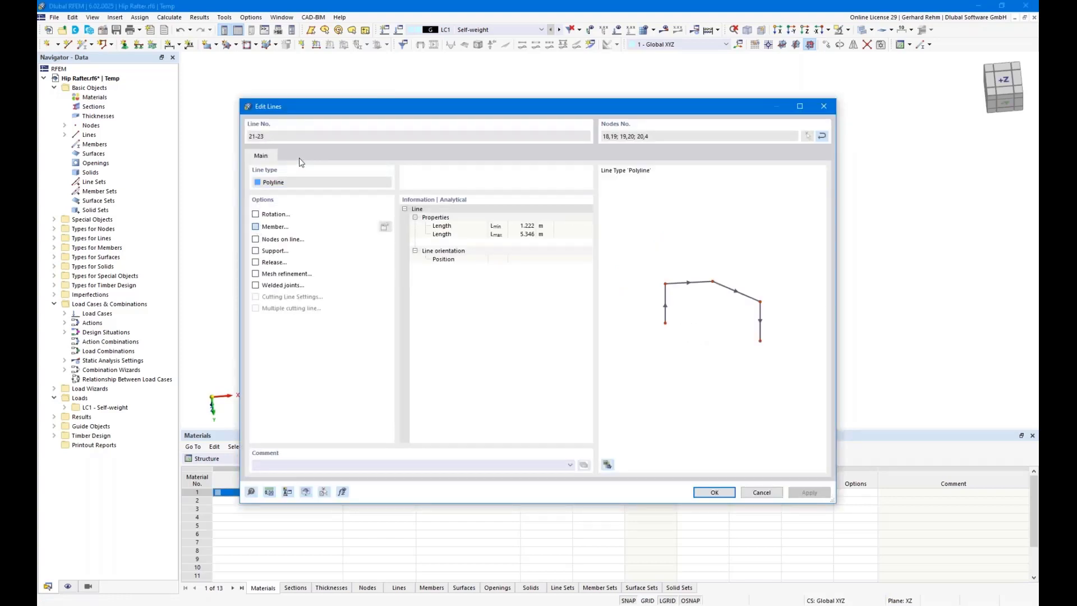
{"action": "left_click", "coordinate": [277, 138]}
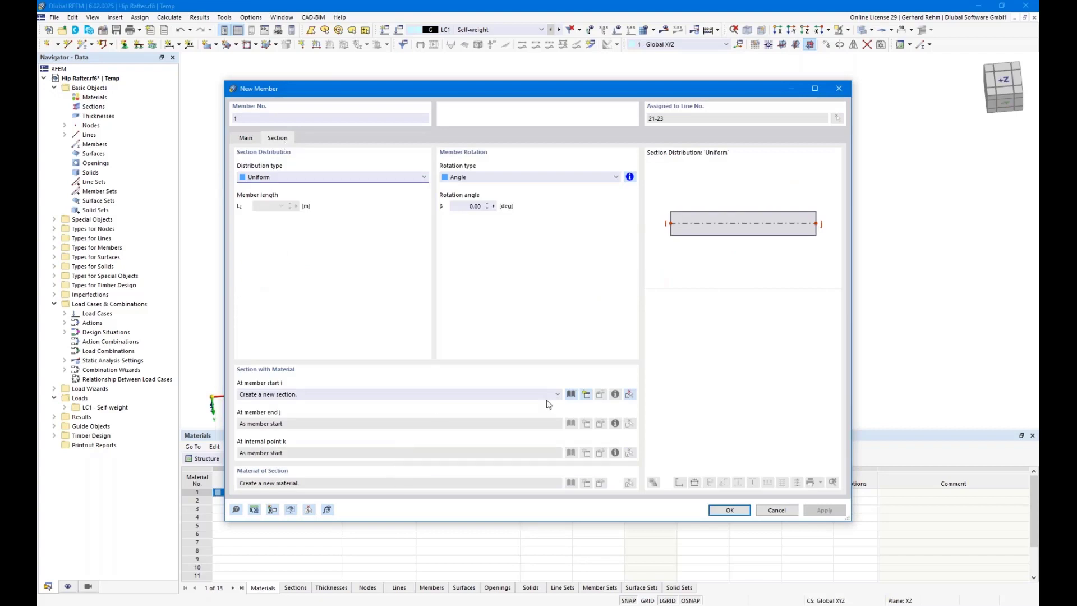
- Create a massive rectangular section 100 mm wide and 240 mm high for the new member
{"action": "left_click", "coordinate": [571, 395]}
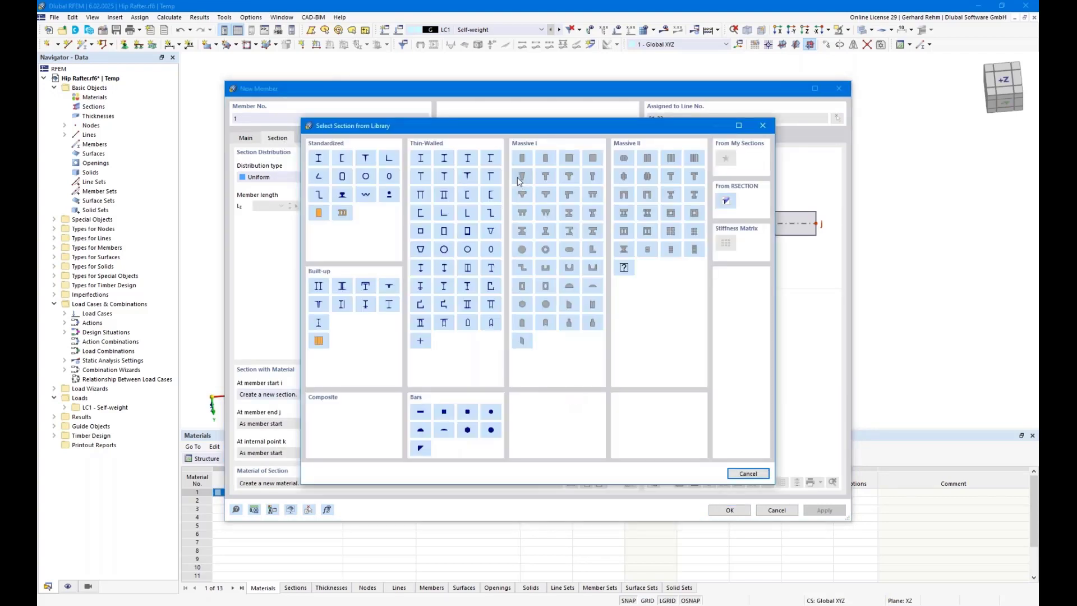
{"action": "key", "text": "Escape"}
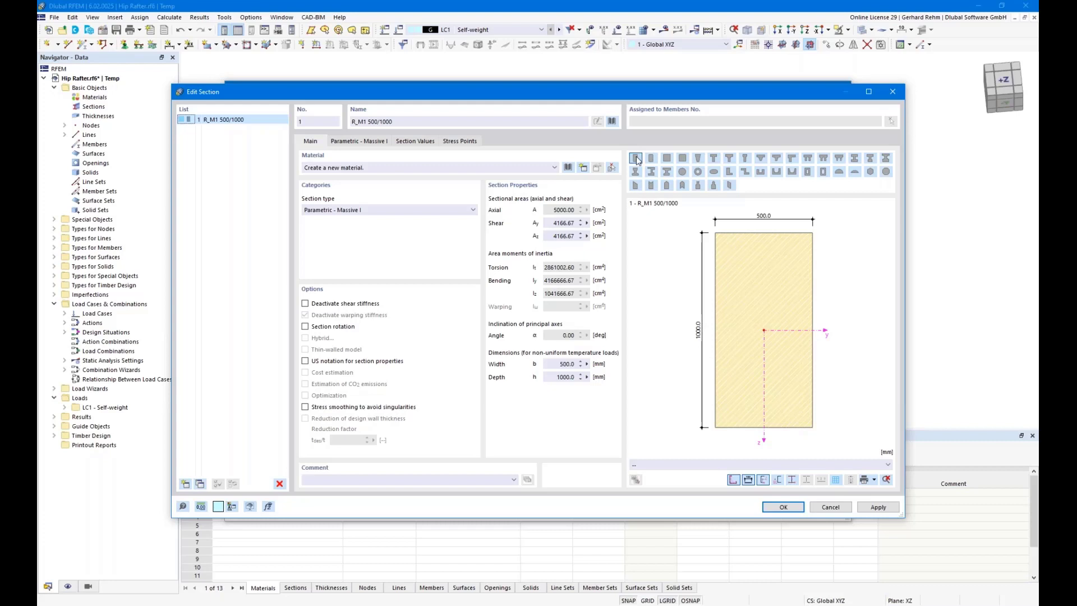
{"action": "left_click", "coordinate": [360, 141]}
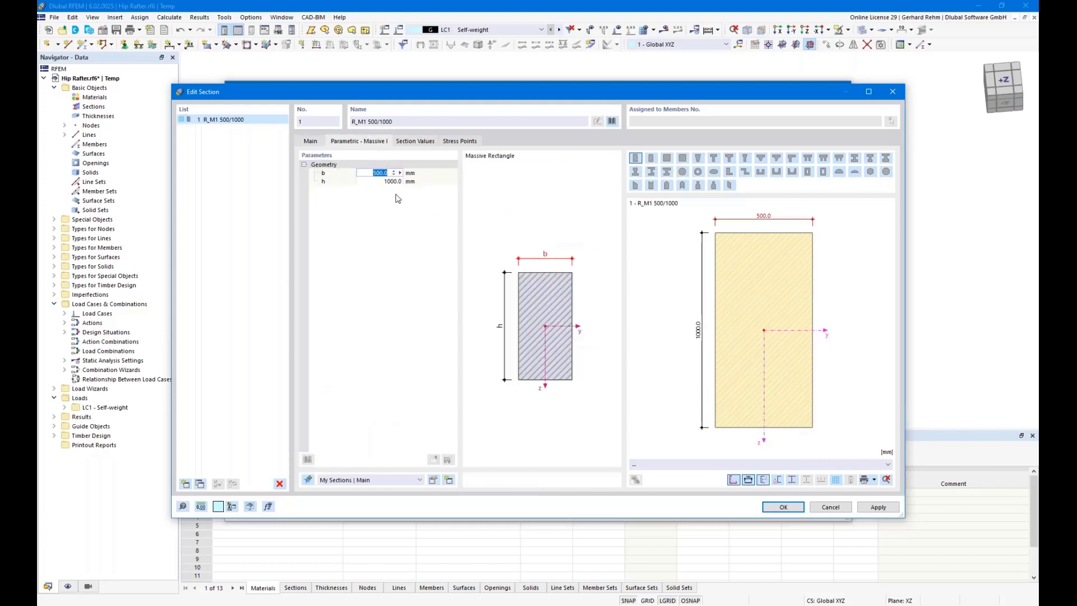
{"action": "type", "text": "100"}
{"action": "key", "text": "Tab"}
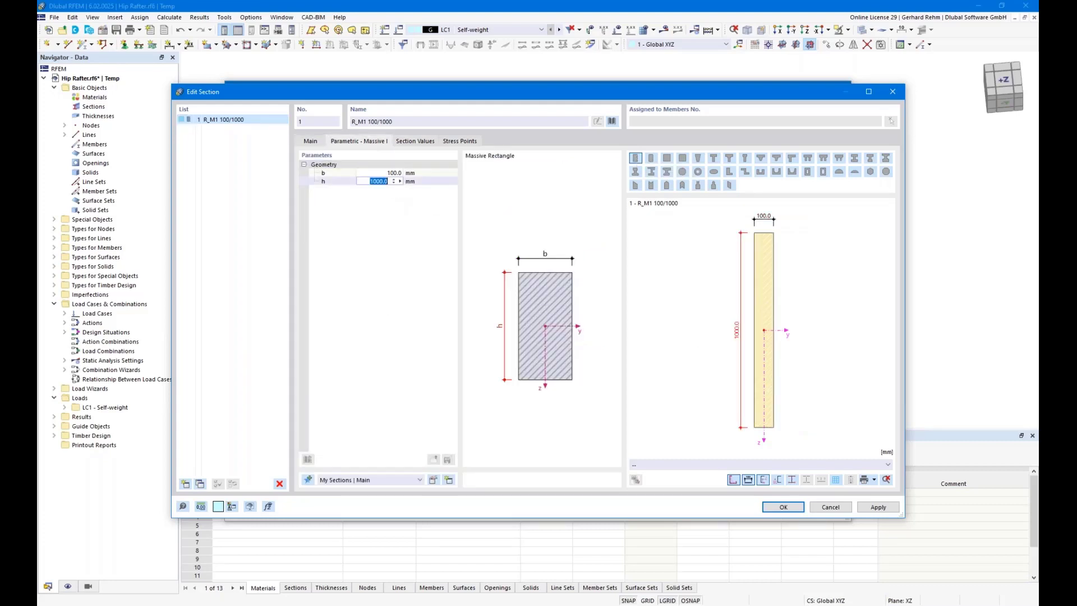
{"action": "type", "text": "240"}
{"action": "left_click", "coordinate": [310, 141]}
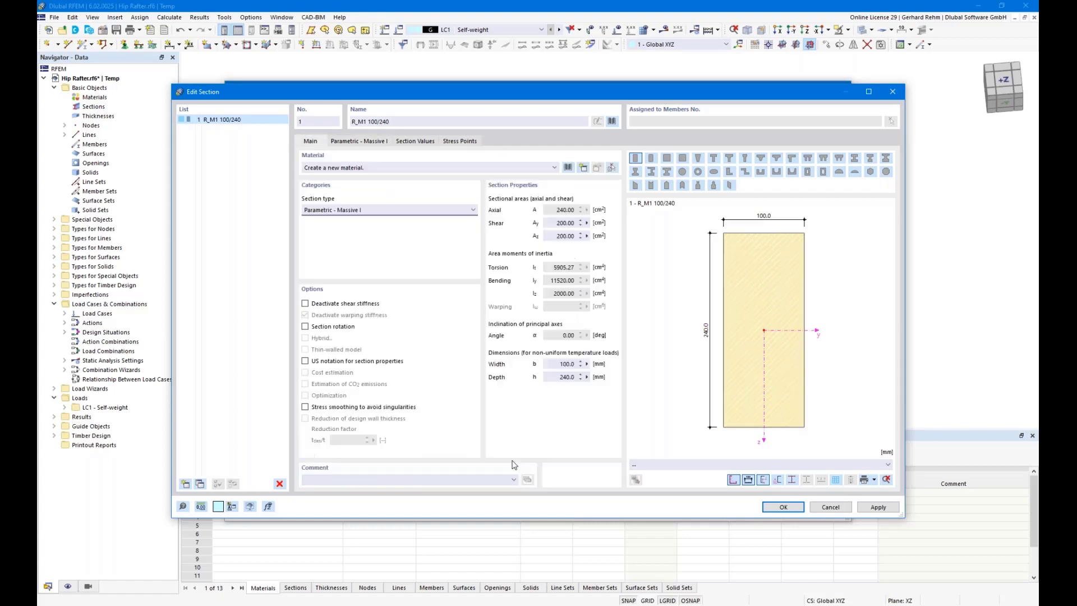
- Assign the EN 14080 glulam material GL24h to the section and finish creating the hip rafter member
{"action": "left_click", "coordinate": [568, 168]}
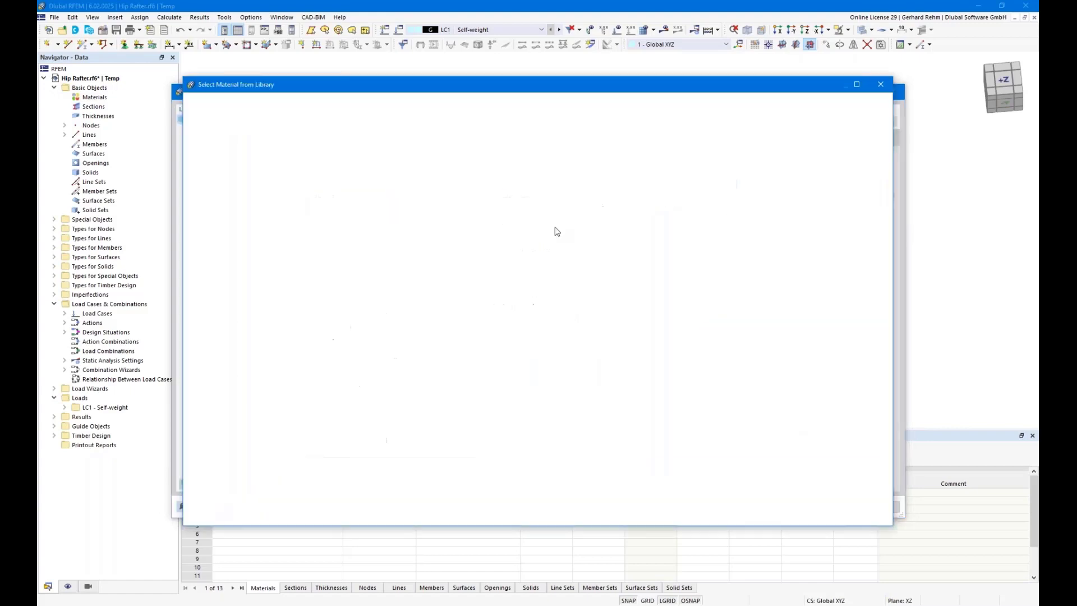
{"action": "left_click", "coordinate": [343, 492]}
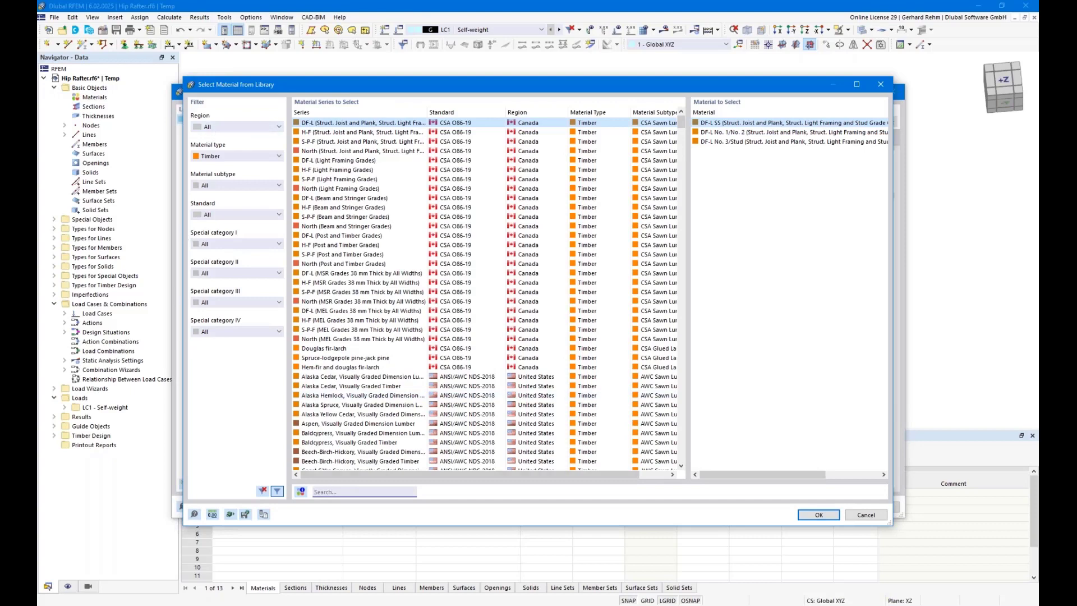
{"action": "type", "text": "gl24h"}
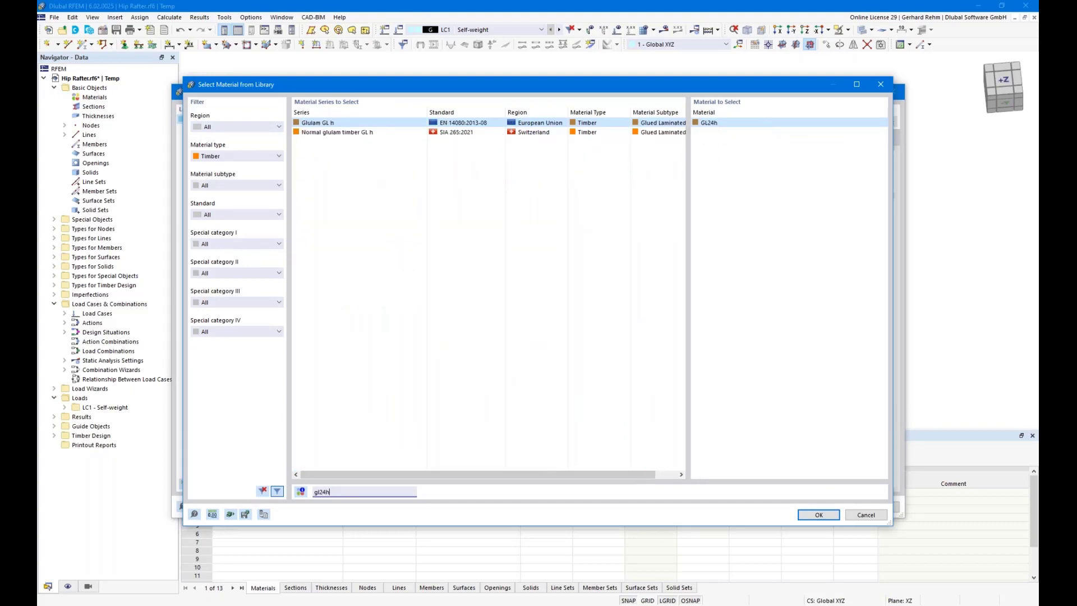
{"action": "double_click", "coordinate": [715, 124]}
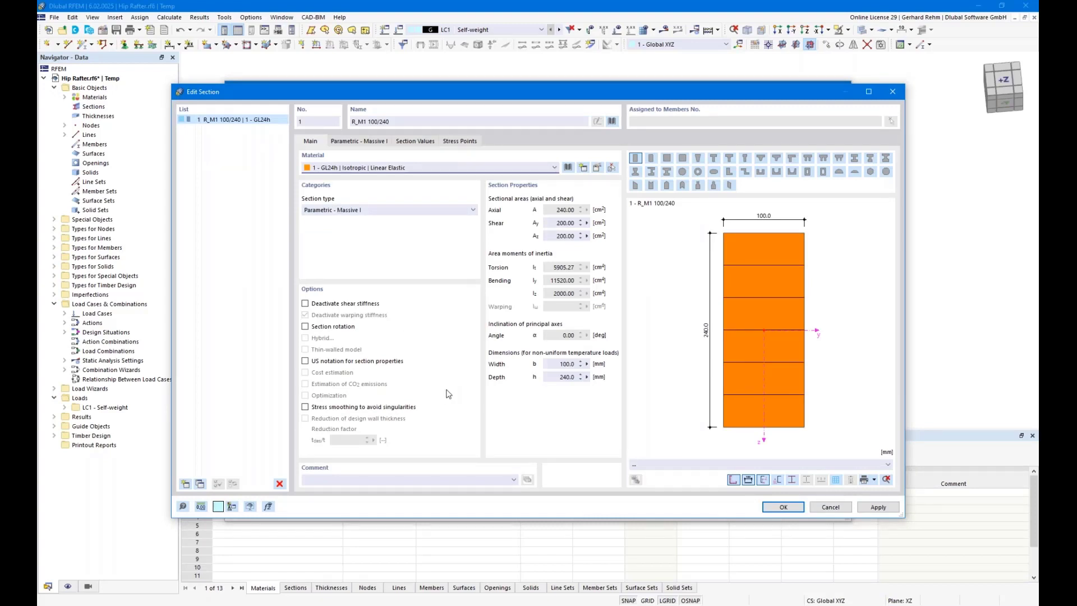
{"action": "left_click", "coordinate": [783, 506]}
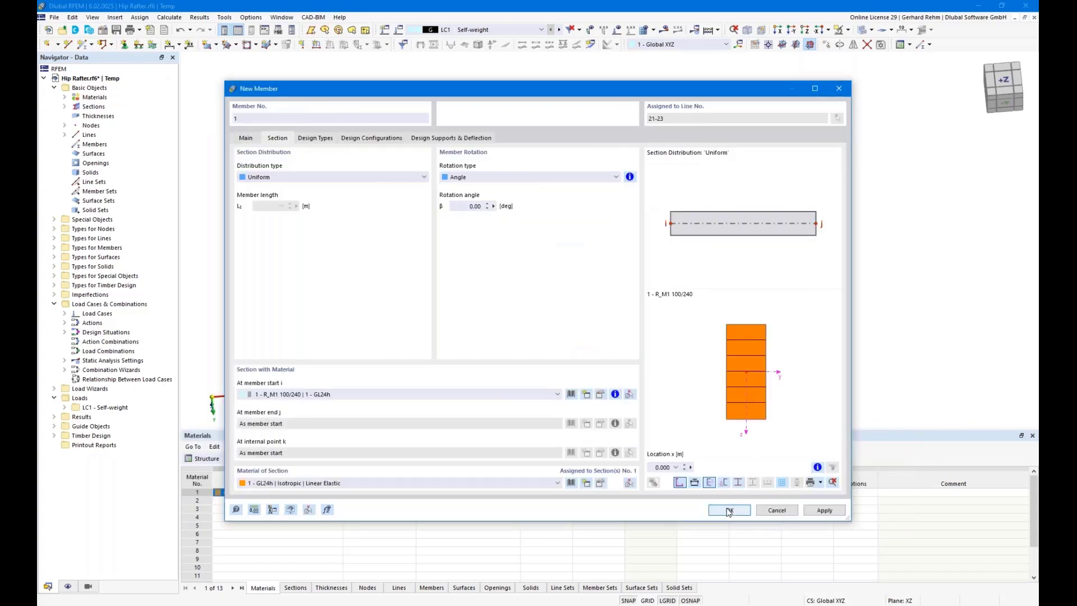
{"action": "left_click", "coordinate": [729, 510]}
{"action": "left_click", "coordinate": [718, 496]}
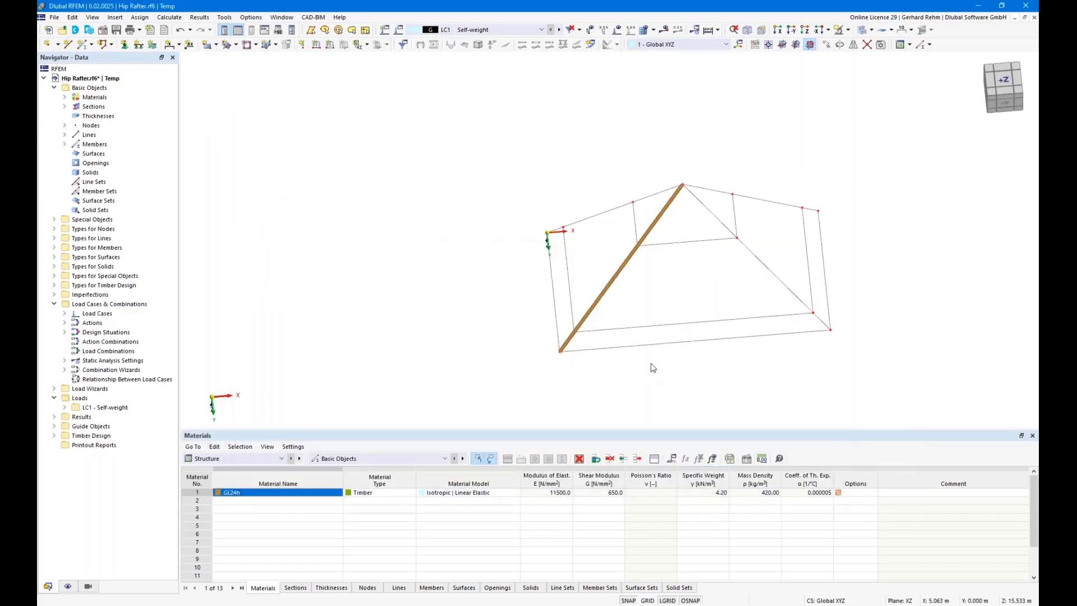
- Examine the hip rafter member within the roof lines from several directions
{"action": "middle_click_drag", "start_coordinate": [736, 372], "coordinate": [666, 304], "text": "ctrl"}
{"action": "right_click", "coordinate": [666, 304]}
{"action": "left_click", "coordinate": [632, 278]}
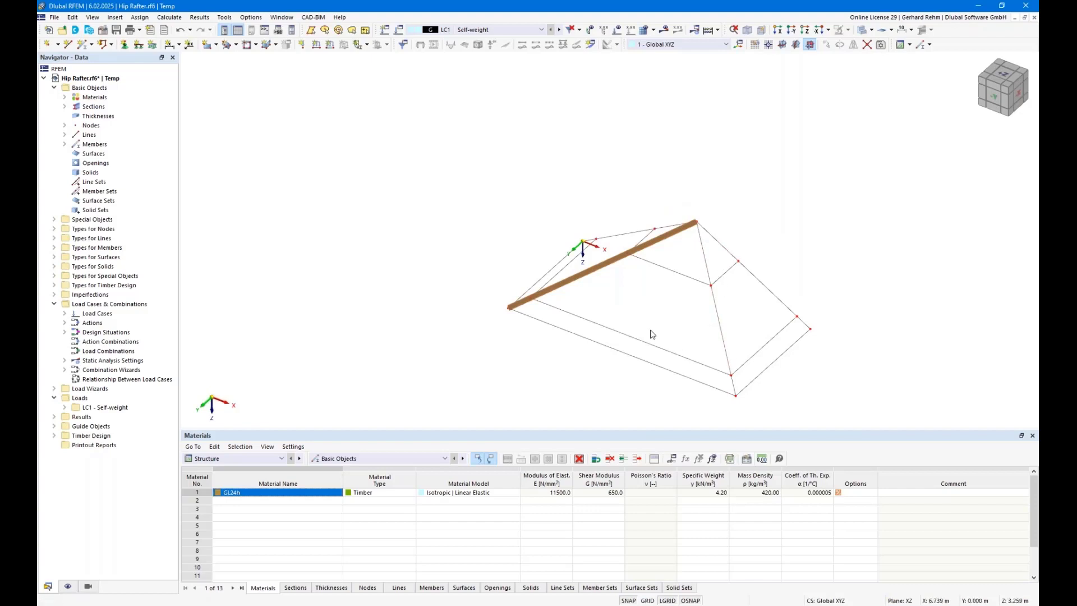
{"action": "middle_click_drag", "start_coordinate": [650, 332], "coordinate": [786, 303], "text": "ctrl"}
{"action": "right_click", "coordinate": [785, 303]}
{"action": "left_click", "coordinate": [710, 284]}
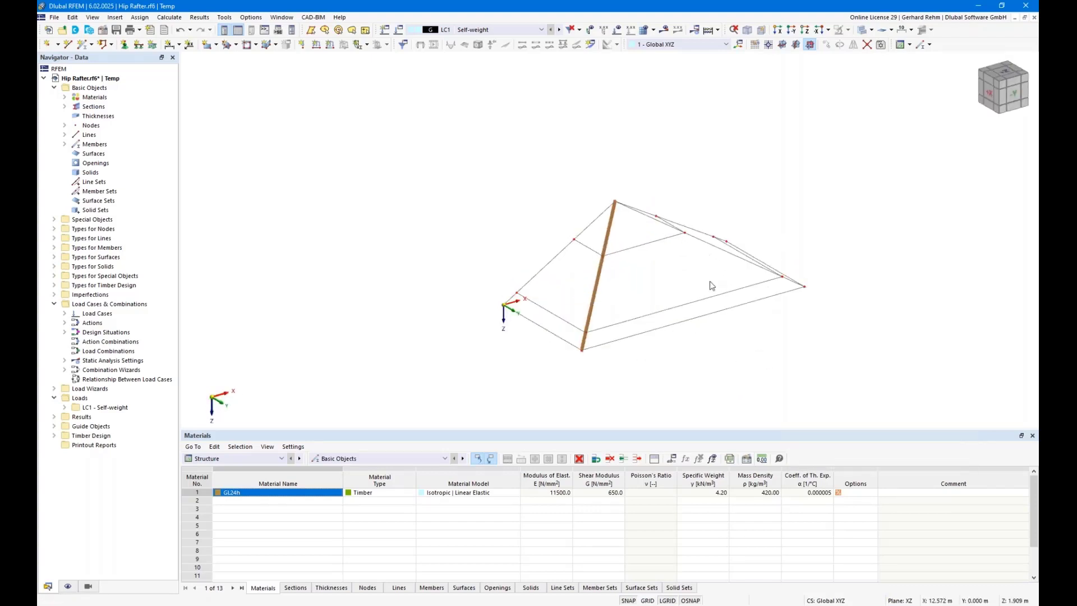
{"action": "middle_click_drag", "start_coordinate": [885, 247], "coordinate": [718, 303], "text": "ctrl"}
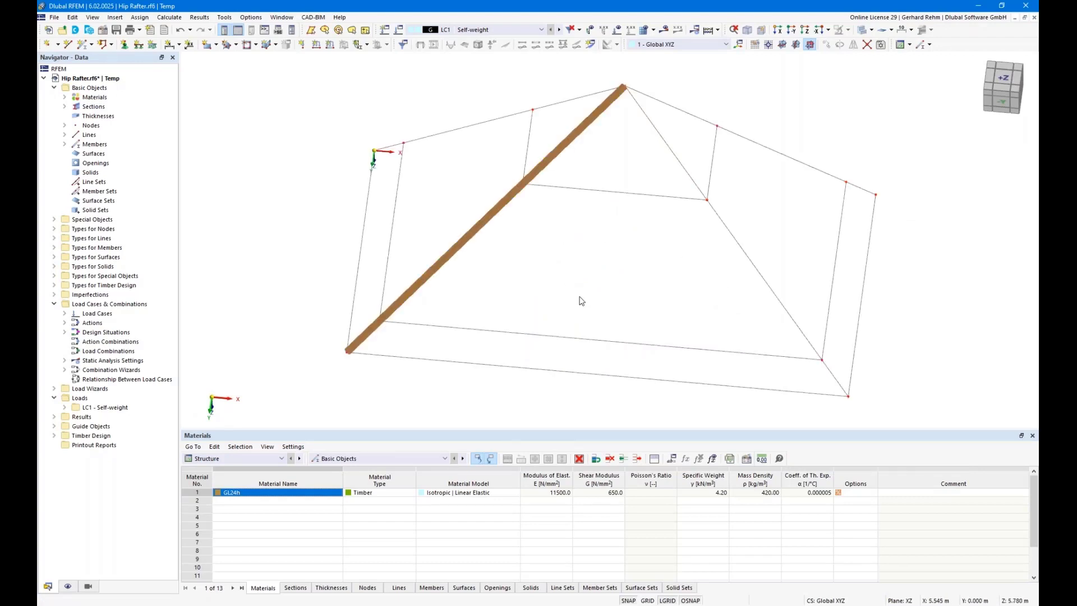
- Create a new nodal support with all translations and rotation about X fixed, rotation about Z free, and a specific direction enabled
{"action": "left_click", "coordinate": [124, 45]}
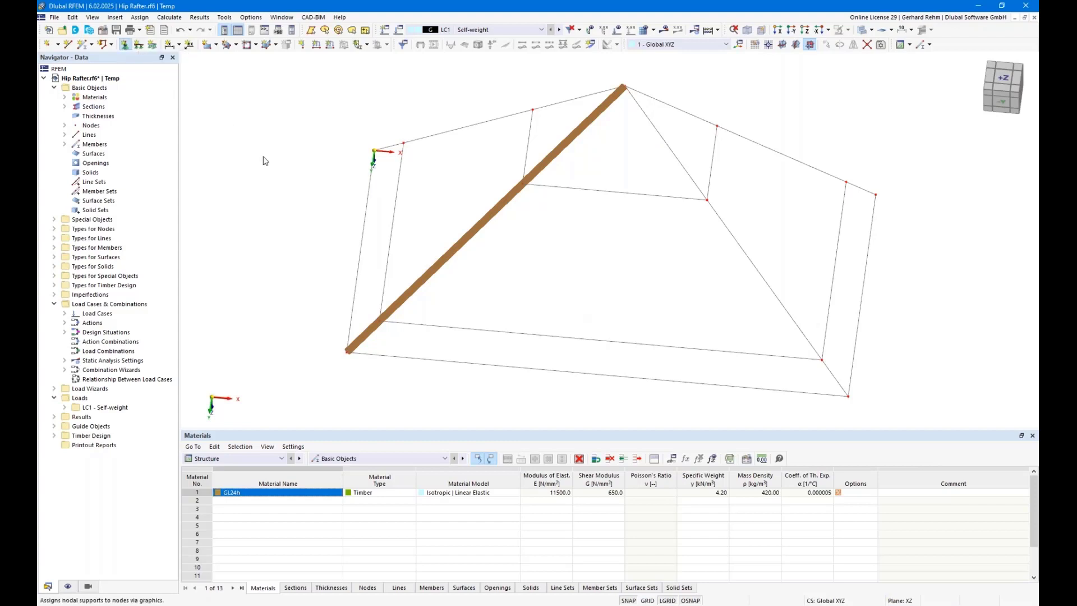
{"action": "left_click", "coordinate": [486, 269]}
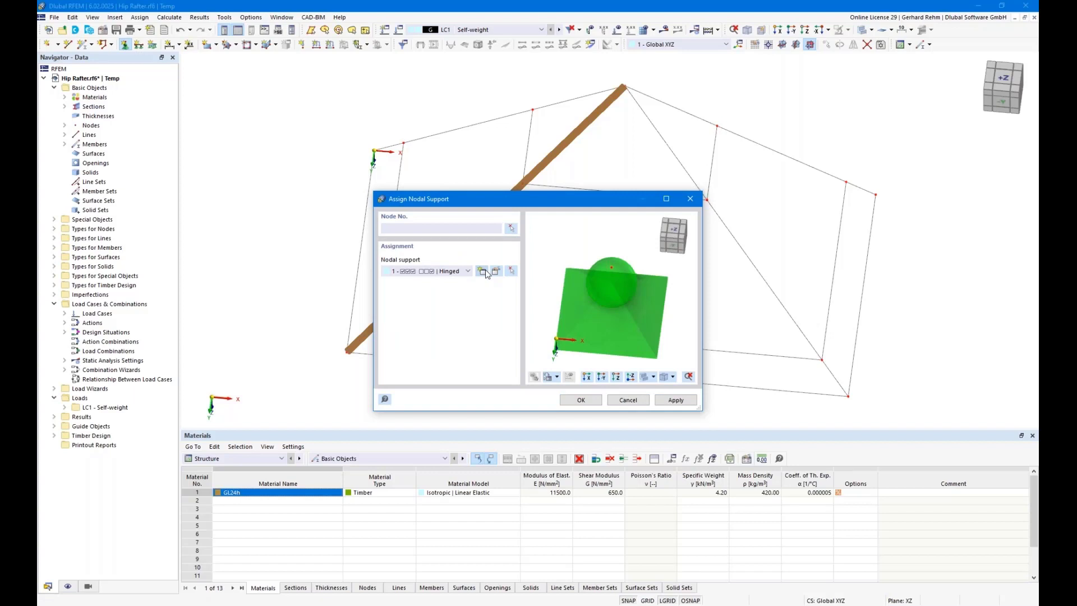
{"action": "left_click", "coordinate": [357, 265]}
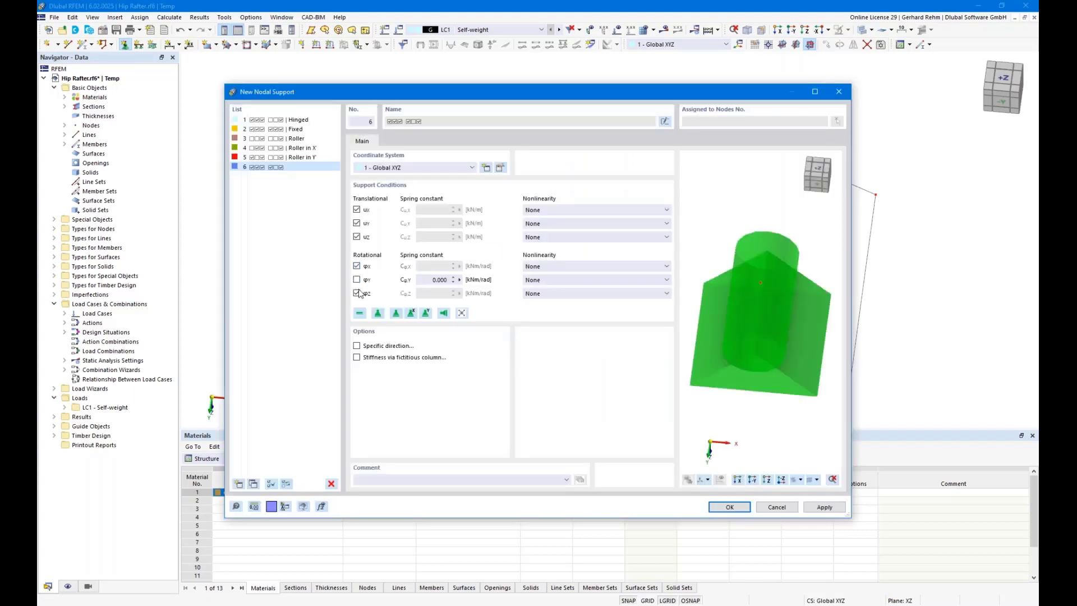
{"action": "left_click", "coordinate": [357, 293]}
{"action": "left_click", "coordinate": [357, 345]}
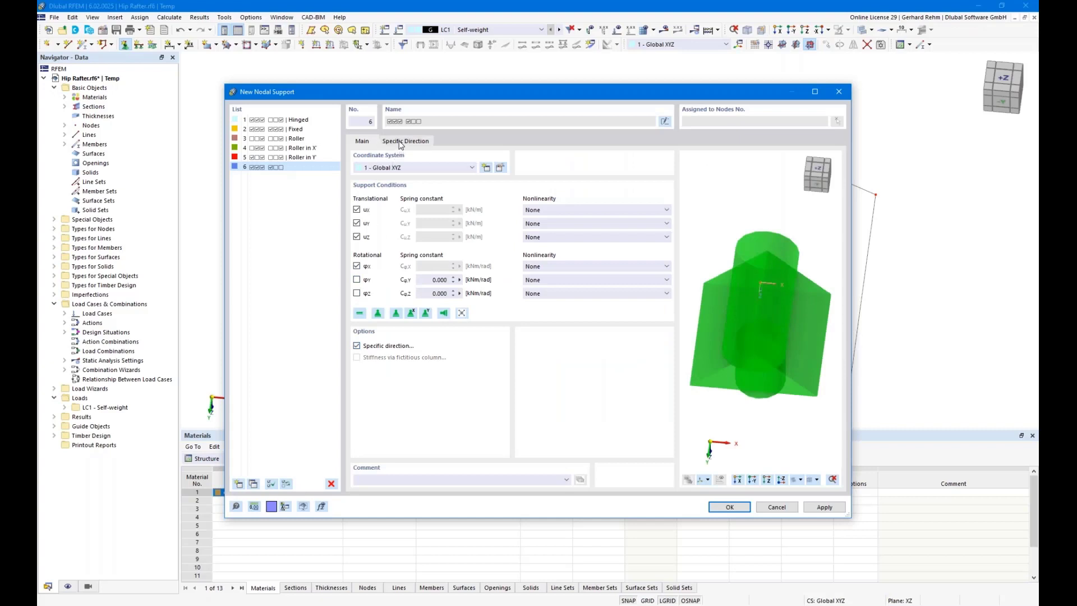
- Rotate the support by -45° about Z' and assign it to the rafter node just above the eaves end
{"action": "left_click", "coordinate": [553, 236]}
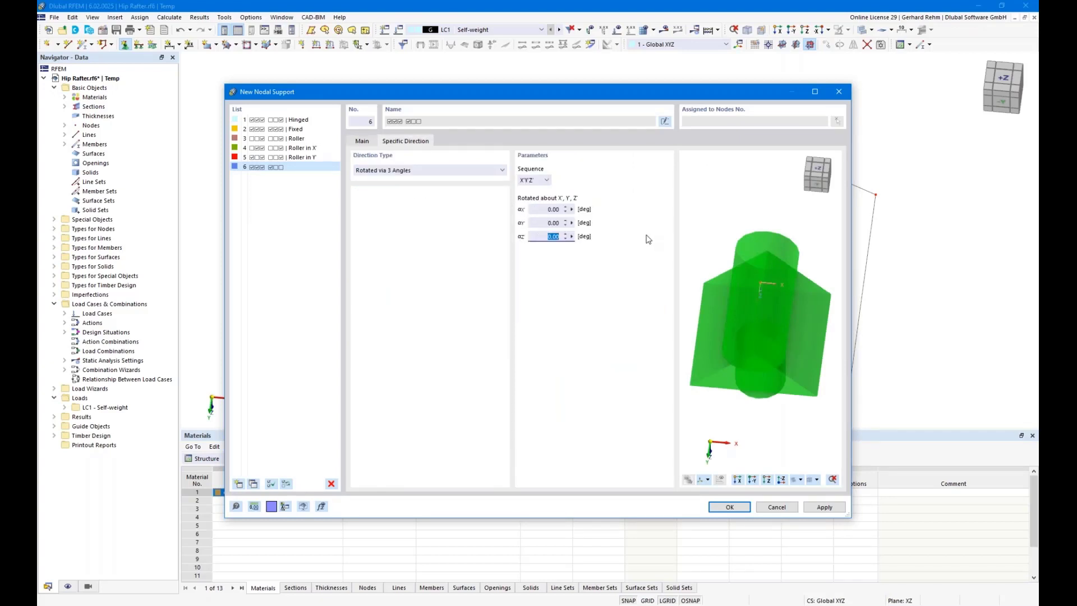
{"action": "type", "text": "-45"}
{"action": "key", "text": "Return"}
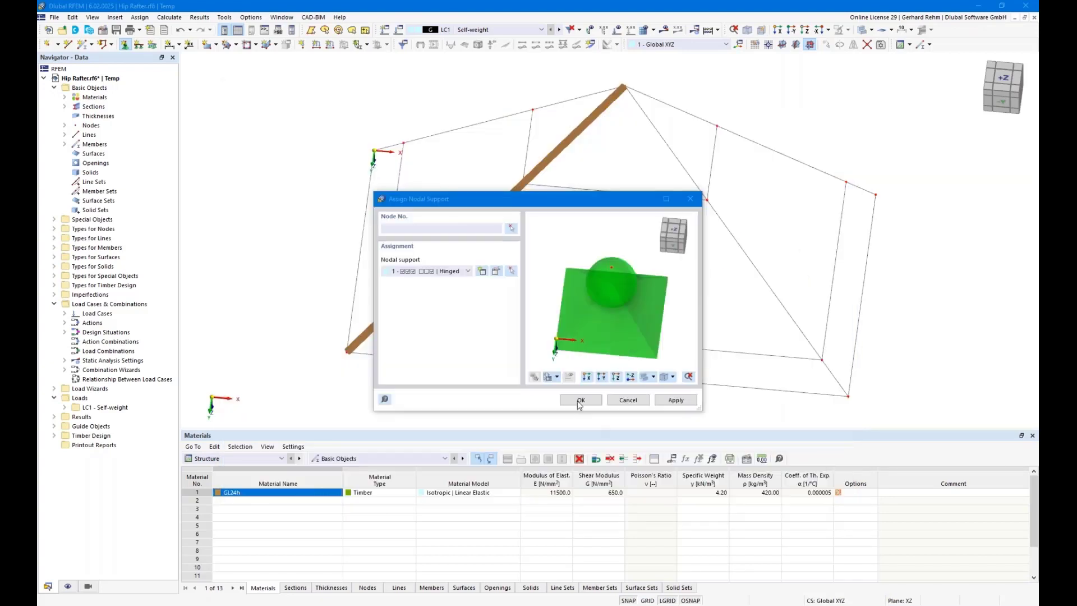
{"action": "left_click", "coordinate": [581, 400]}
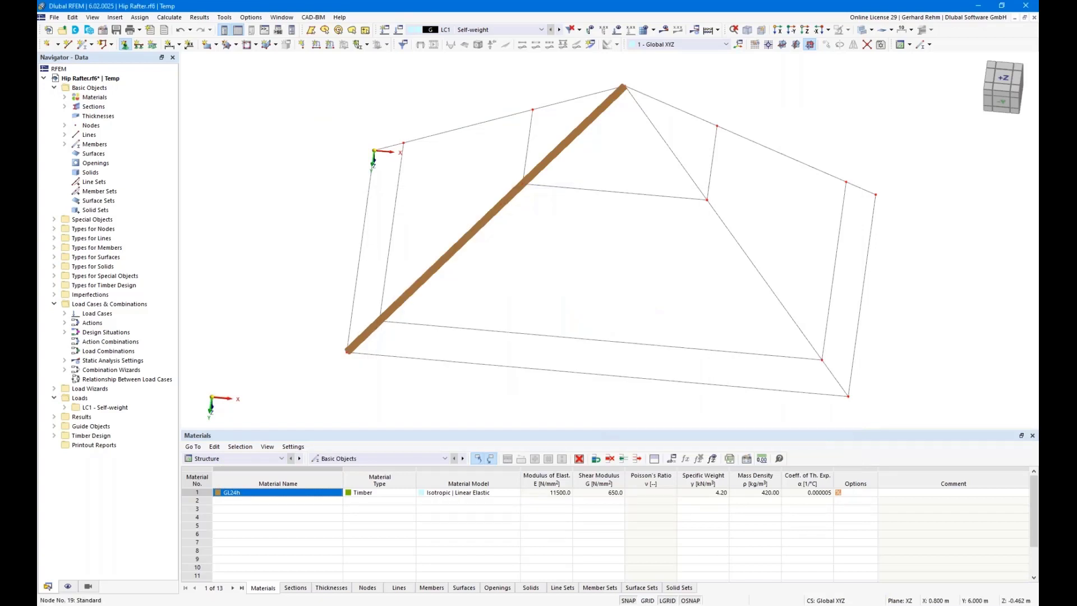
{"action": "left_click", "coordinate": [380, 318]}
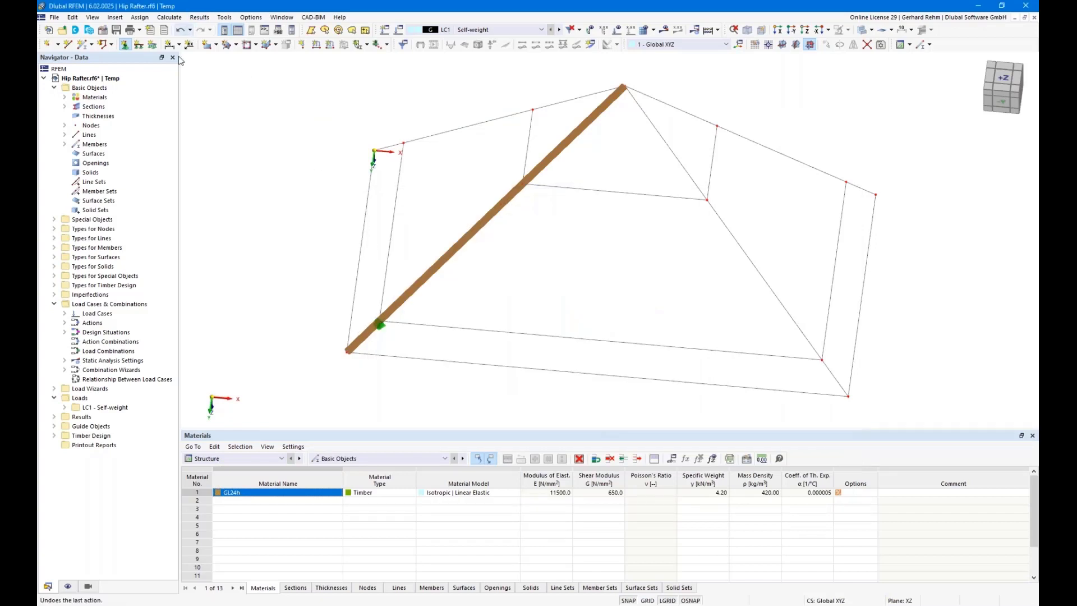
- Create another nodal support with rotation about X fixed and about Z free, using a specific direction rotated -45° about Z'
{"action": "left_click", "coordinate": [125, 46]}
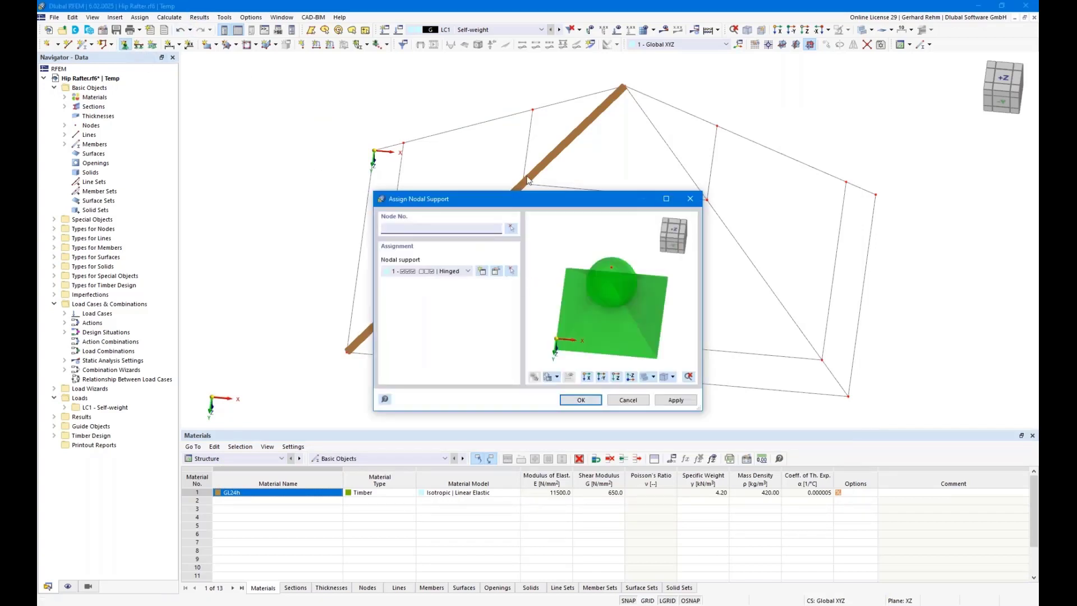
{"action": "left_click", "coordinate": [483, 274]}
{"action": "left_click", "coordinate": [356, 293]}
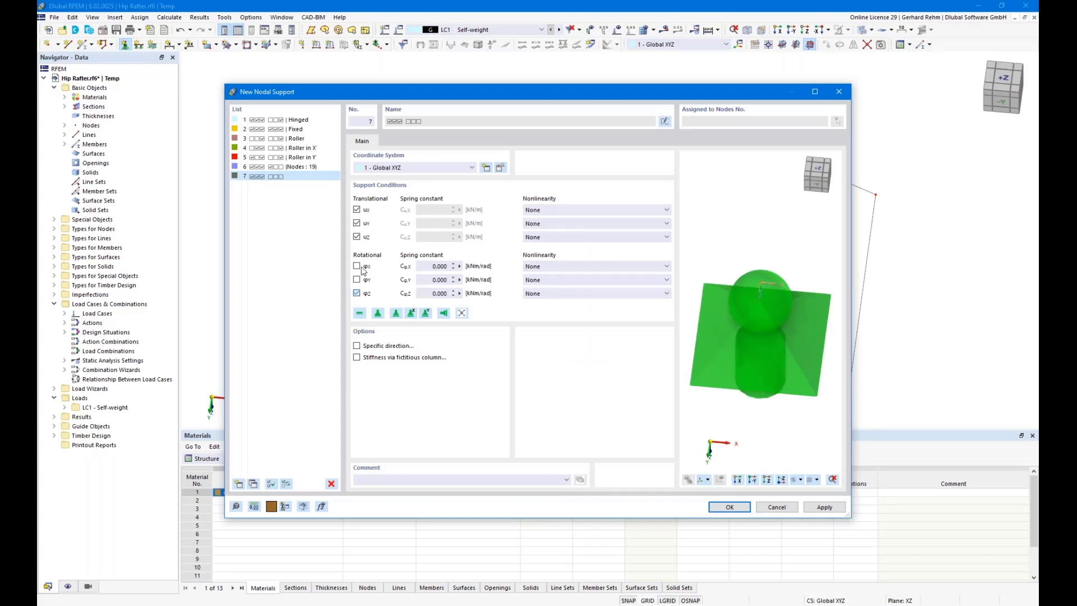
{"action": "left_click", "coordinate": [357, 266]}
{"action": "left_click", "coordinate": [357, 346]}
{"action": "left_click", "coordinate": [404, 140]}
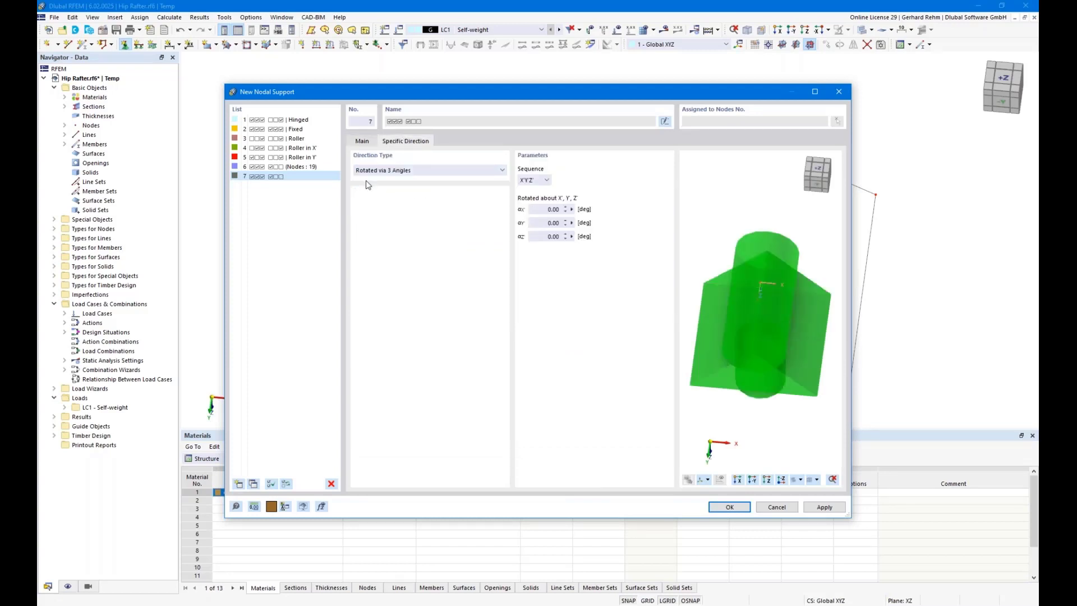
{"action": "left_click", "coordinate": [553, 236]}
{"action": "type", "text": "-45"}
- Release the support's translation in X and assign it to the hip rafter's middle node and the apex node
{"action": "left_click", "coordinate": [362, 142]}
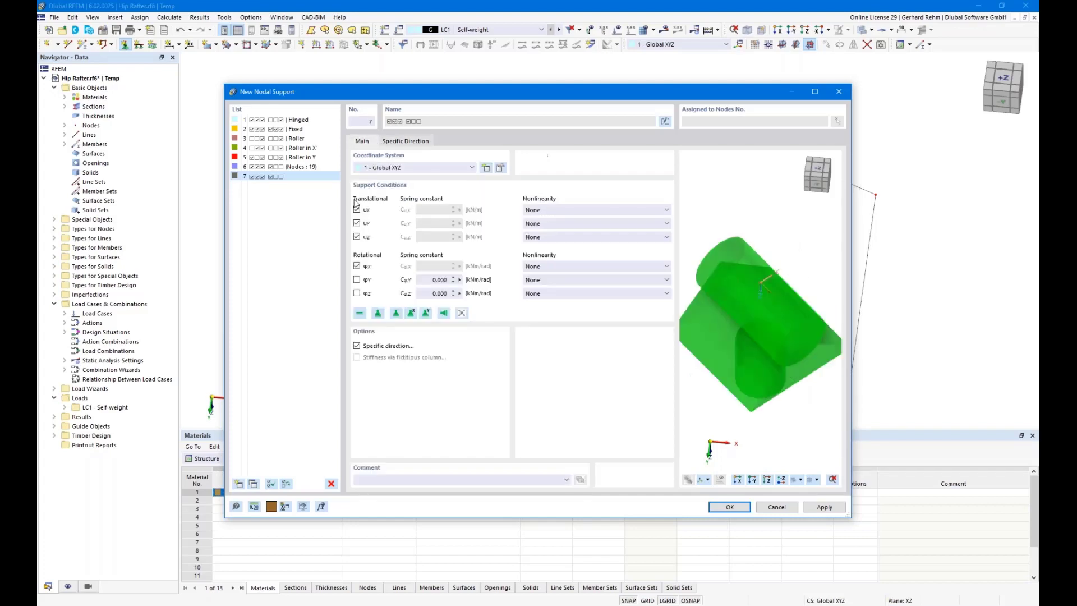
{"action": "left_click", "coordinate": [357, 210]}
{"action": "left_click", "coordinate": [744, 508]}
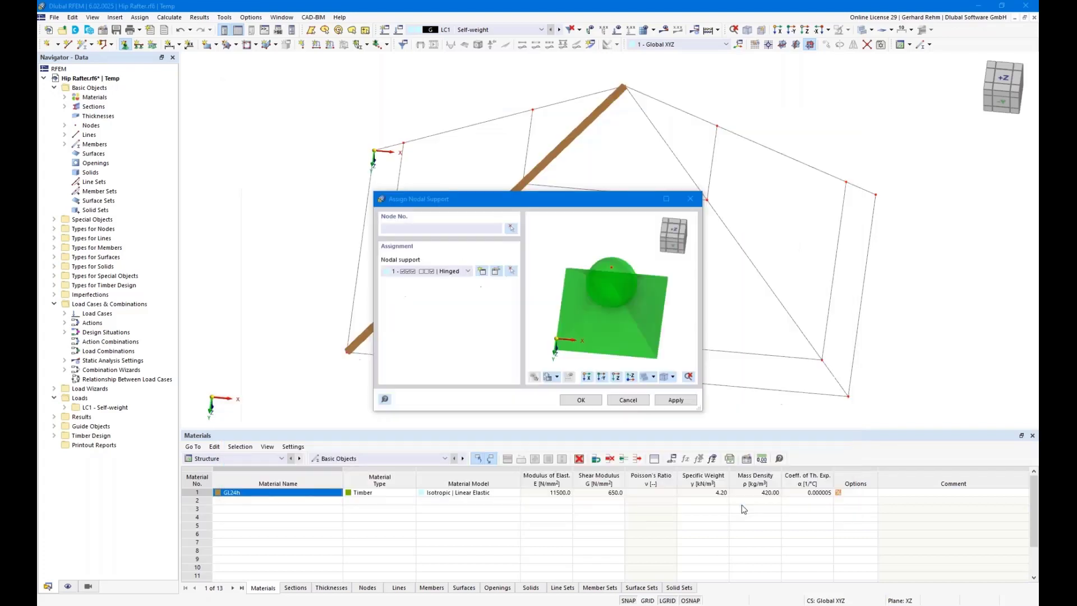
{"action": "left_click", "coordinate": [581, 400]}
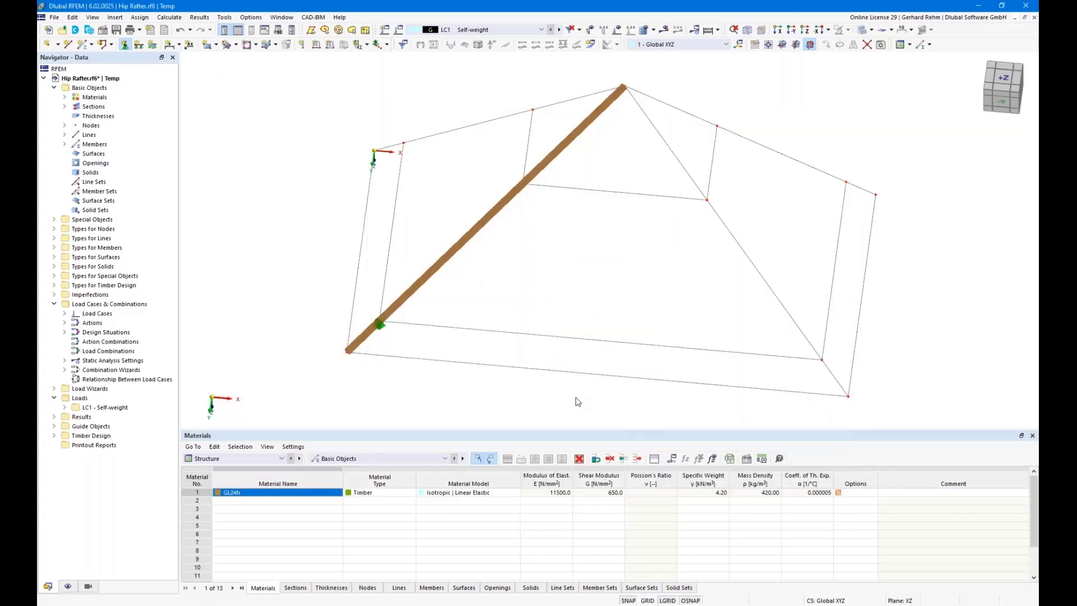
{"action": "left_click", "coordinate": [523, 187]}
{"action": "left_click", "coordinate": [623, 87]}
- Examine the supported hip rafter and surrounding roof lines in plan and from oblique directions
{"action": "scroll", "coordinate": [614, 234], "scroll_direction": "down", "scroll_amount": 2}
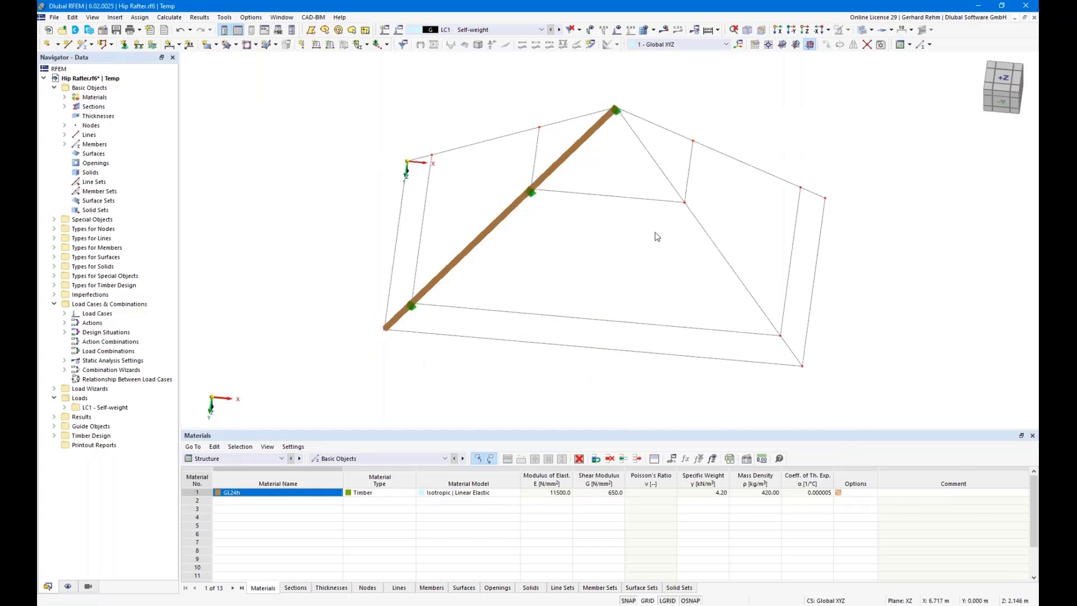
{"action": "middle_click_drag", "start_coordinate": [642, 286], "coordinate": [645, 263], "text": "ctrl"}
{"action": "left_click", "coordinate": [805, 30]}
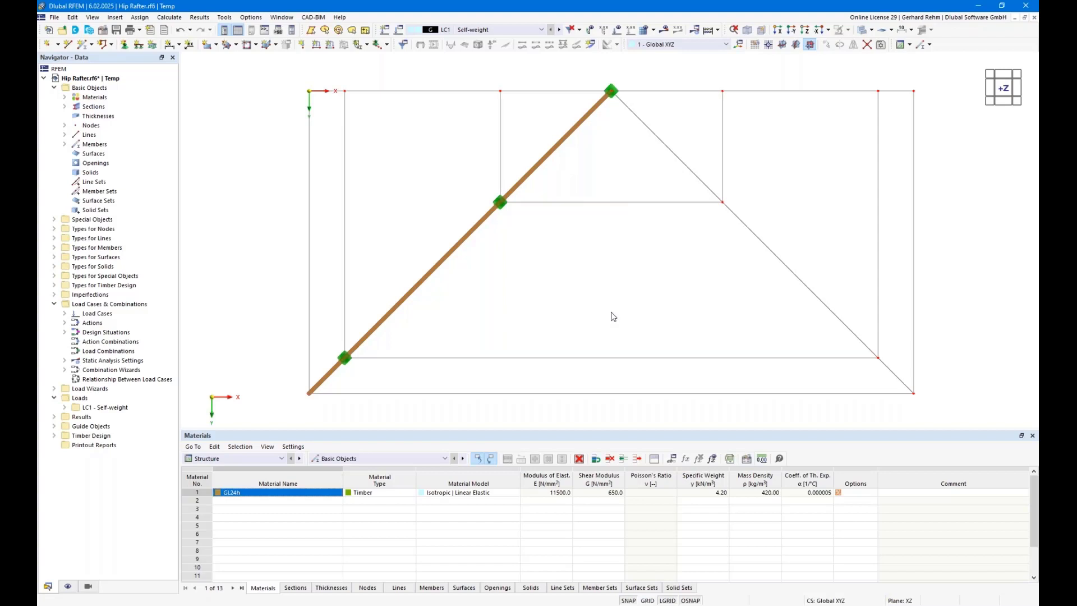
{"action": "scroll", "coordinate": [594, 291], "scroll_direction": "down", "scroll_amount": 1}
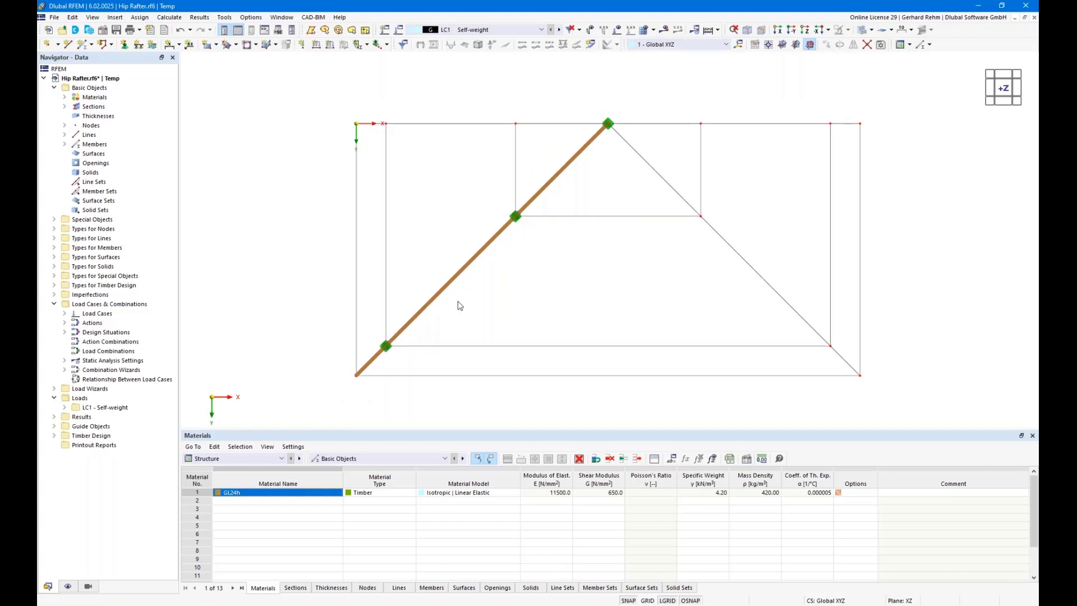
{"action": "middle_click_drag", "start_coordinate": [553, 315], "coordinate": [425, 280], "text": "ctrl"}
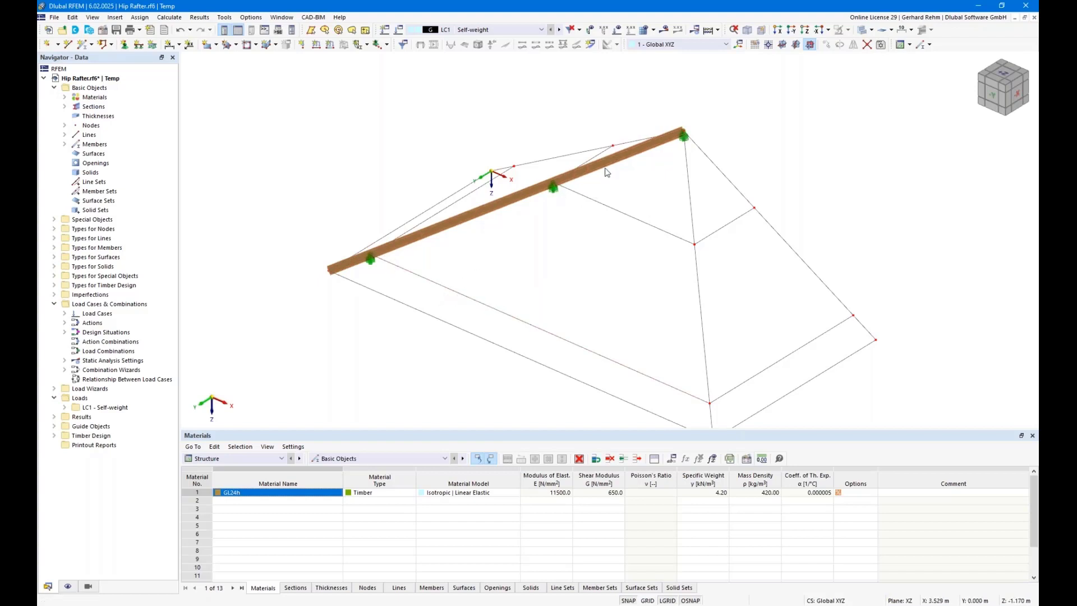
{"action": "mouse_move", "coordinate": [529, 282]}
{"action": "middle_mouse_down", "text": "ctrl"}
{"action": "mouse_move", "coordinate": [581, 279]}
{"action": "mouse_move", "coordinate": [574, 270]}
{"action": "mouse_move", "coordinate": [544, 286]}
{"action": "middle_mouse_up", "text": "ctrl"}
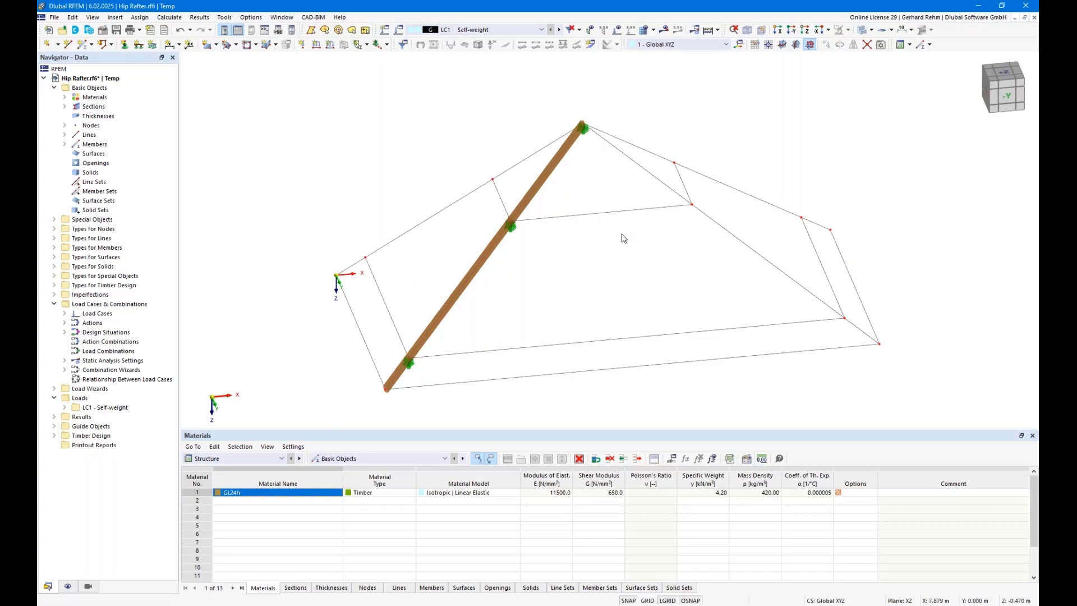
- Show the roof in plan, looking along Z, and capture the model view as an image in Snagit Editor
{"action": "left_click", "coordinate": [803, 34]}
{"action": "scroll", "coordinate": [516, 230], "scroll_direction": "down", "scroll_amount": 2}
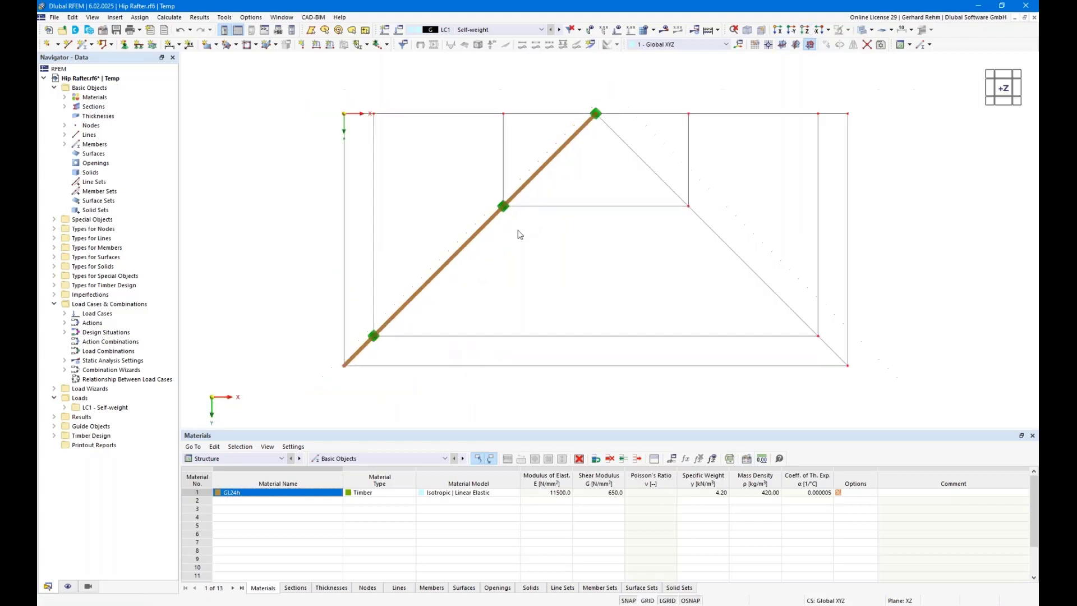
{"action": "key", "text": "Print"}
{"action": "left_click", "coordinate": [343, 195]}
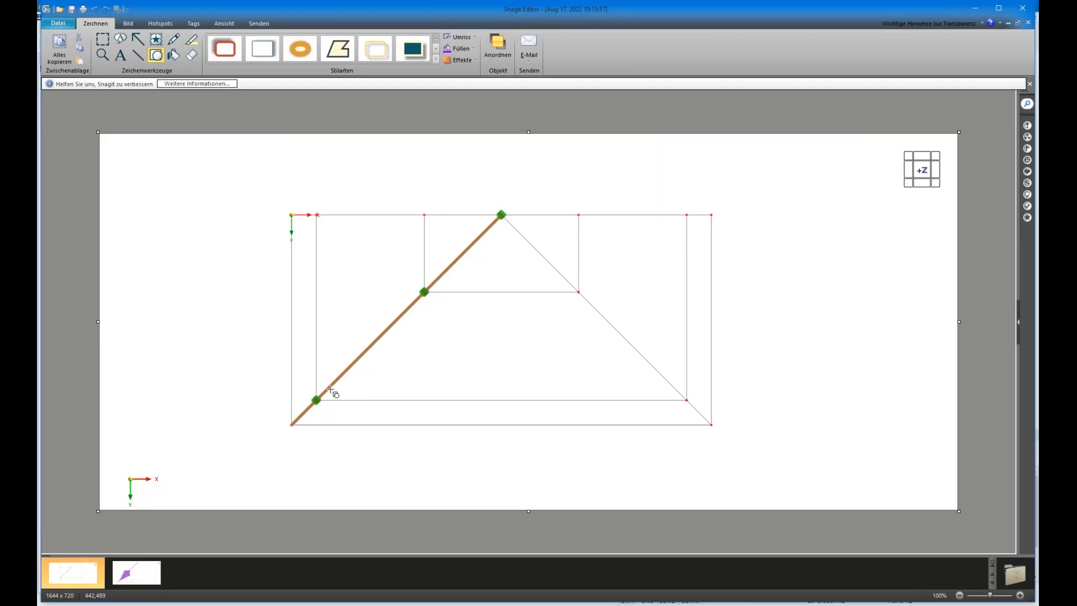
- Stamp a red cross above the hip rafter, between its lower and middle supports, and shrink it to a small marker
{"action": "left_click", "coordinate": [156, 40]}
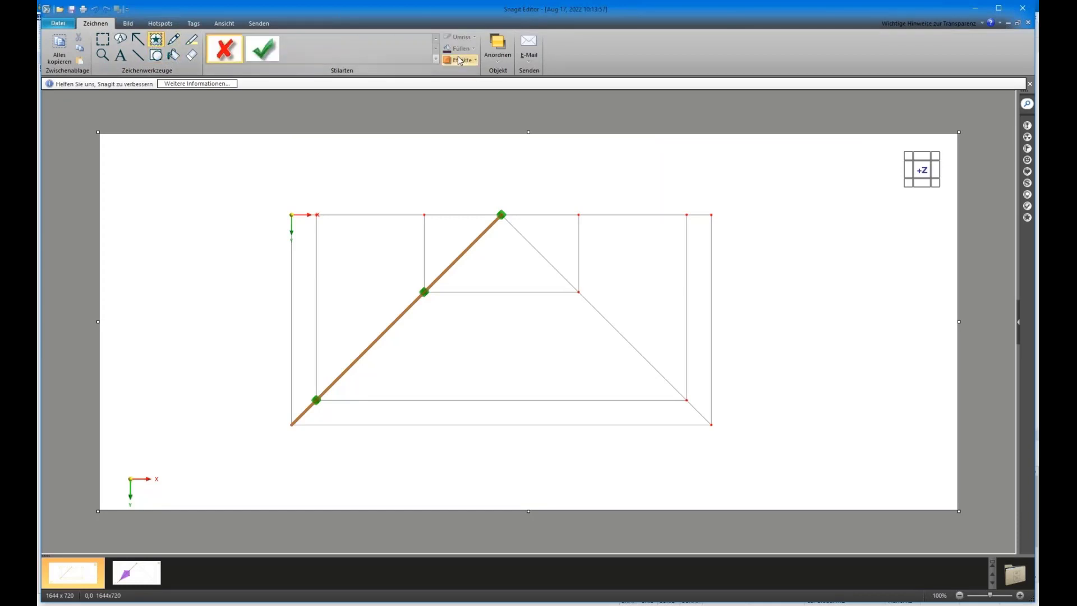
{"action": "left_click", "coordinate": [354, 292]}
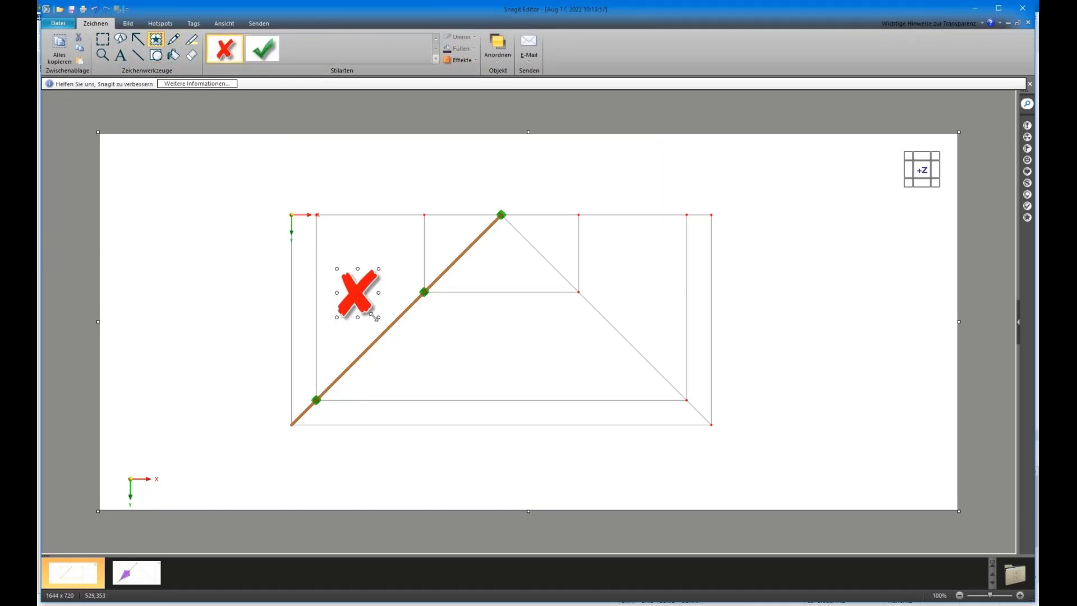
{"action": "left_click_drag", "start_coordinate": [375, 316], "coordinate": [363, 293]}
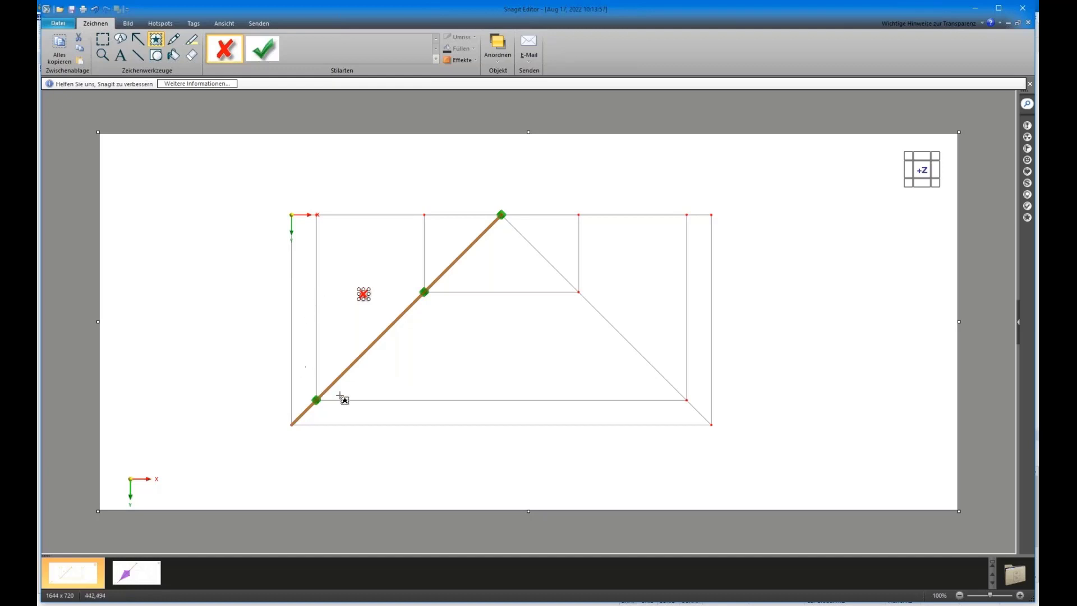
{"action": "key", "text": "Escape"}
- Copy the small red cross to the opposite side of the hip rafter, roughly mirrored about the rafter
{"action": "left_click", "coordinate": [426, 341]}
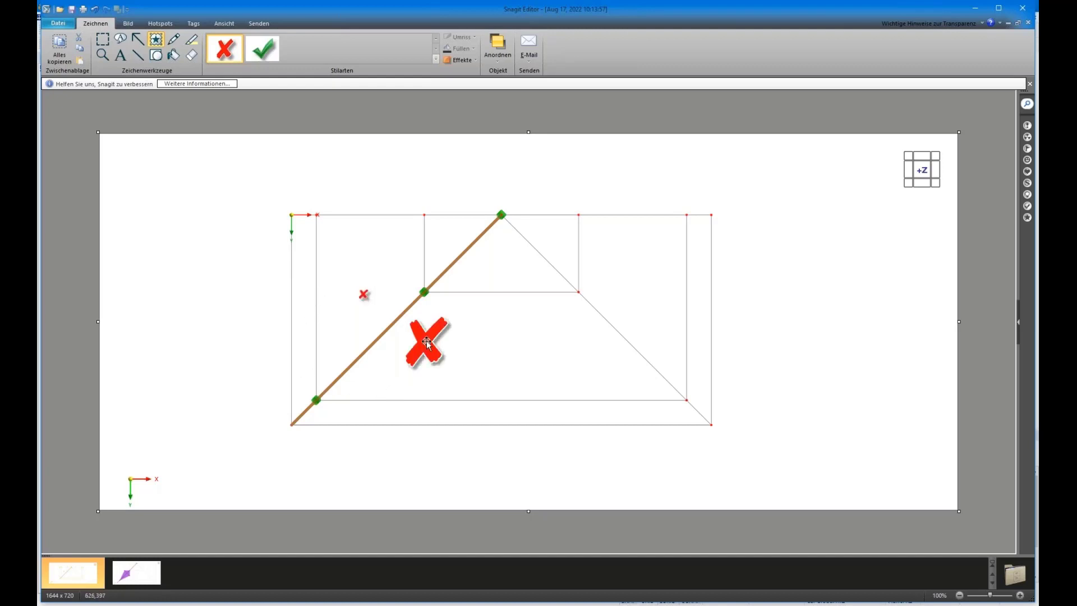
{"action": "key", "text": "Delete"}
{"action": "left_click", "coordinate": [364, 294]}
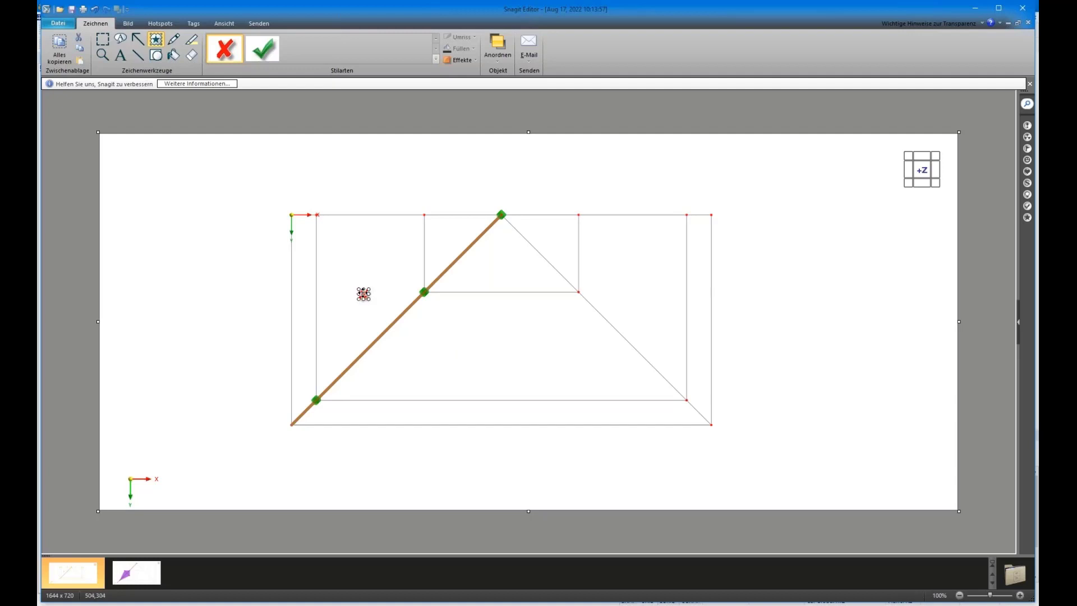
{"action": "left_click_drag", "start_coordinate": [364, 294], "coordinate": [426, 355]}
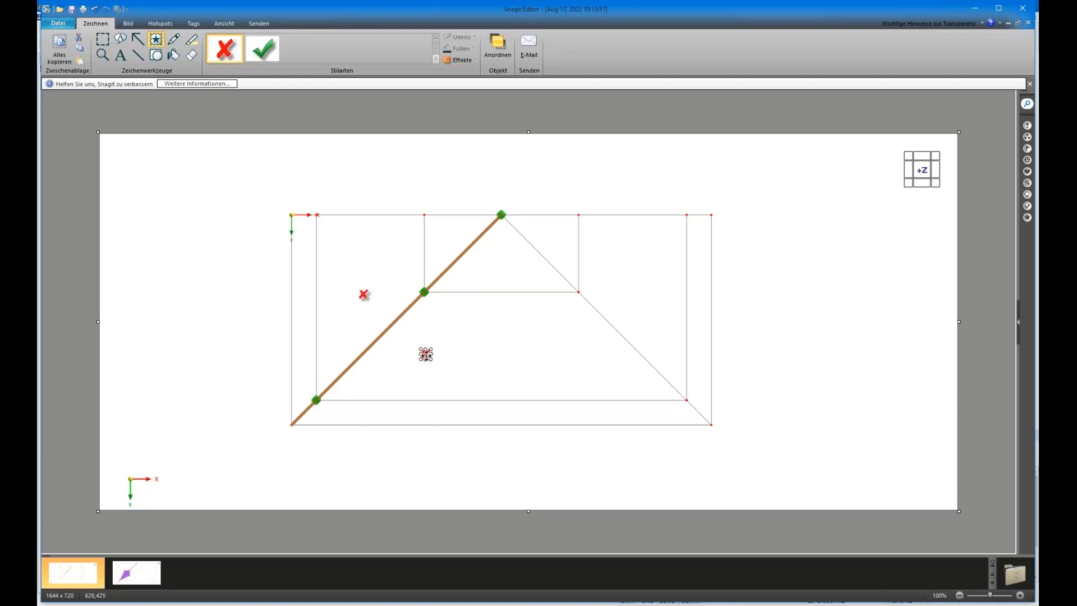
{"action": "left_click", "coordinate": [486, 328]}
{"action": "left_click", "coordinate": [425, 356]}
- Draw a red line across the hip rafter connecting the two red crosses
{"action": "left_click", "coordinate": [137, 55]}
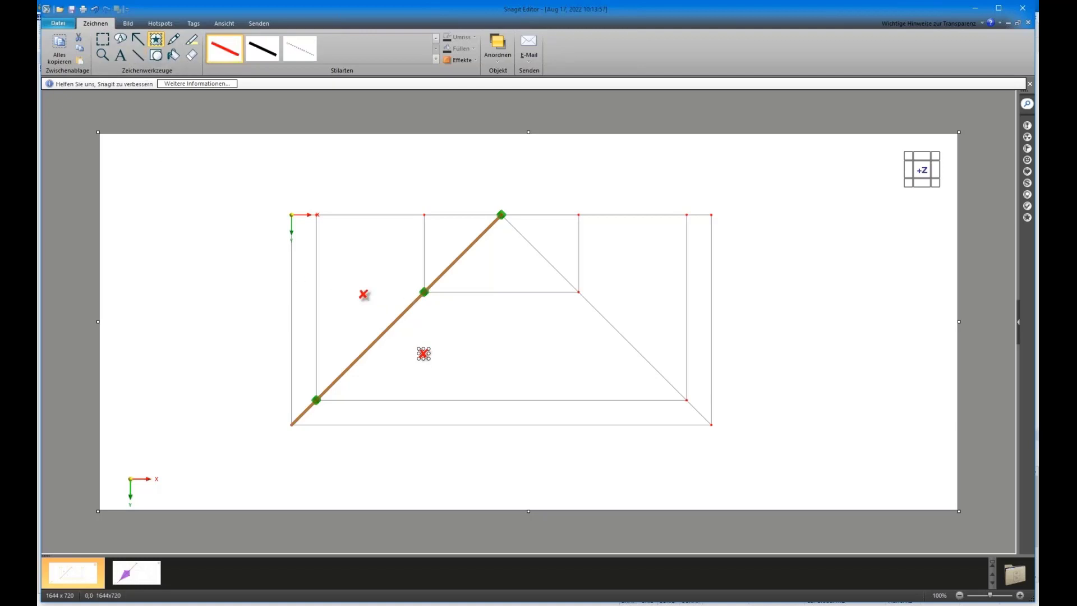
{"action": "left_click_drag", "start_coordinate": [370, 305], "coordinate": [424, 354]}
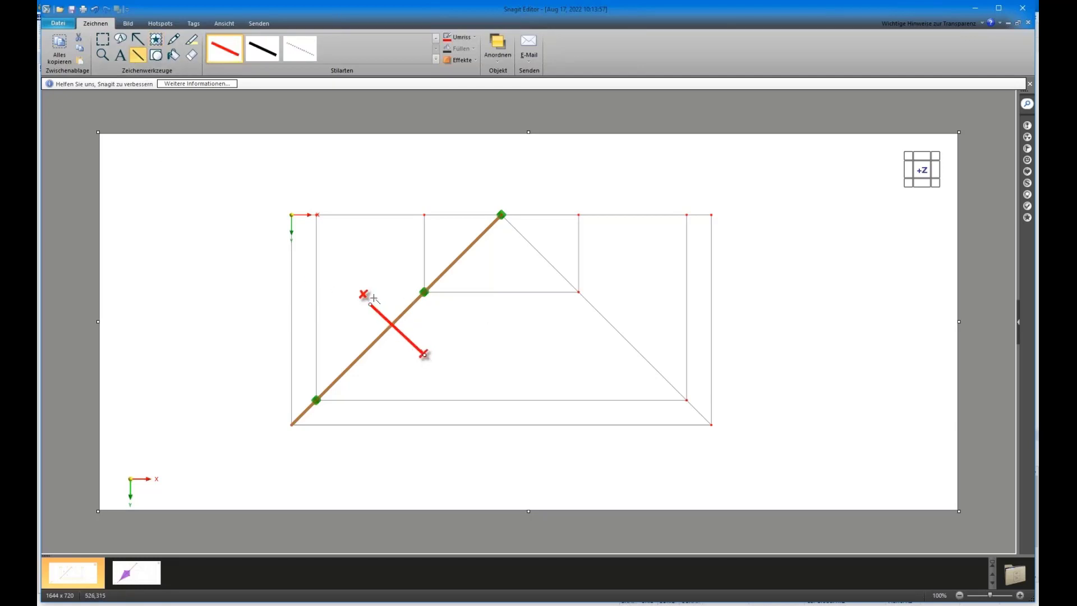
{"action": "left_click_drag", "start_coordinate": [369, 303], "coordinate": [363, 292]}
- Draw a purple polygon through the lower support, upper cross, middle support and lower cross to mark the rafter's load area
{"action": "left_click", "coordinate": [156, 54]}
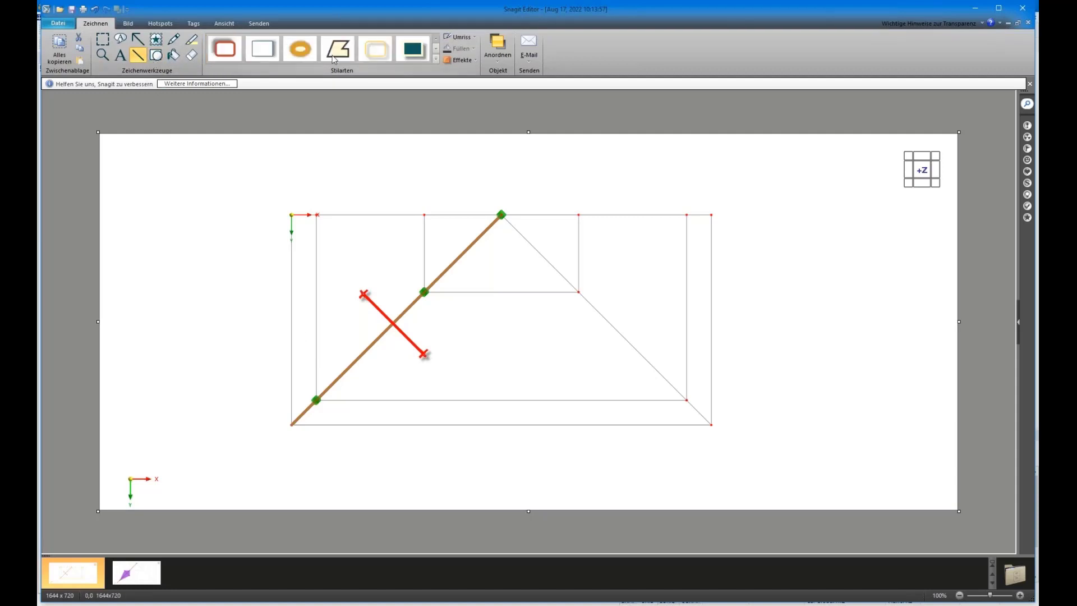
{"action": "left_click", "coordinate": [436, 59]}
{"action": "left_click", "coordinate": [227, 146]}
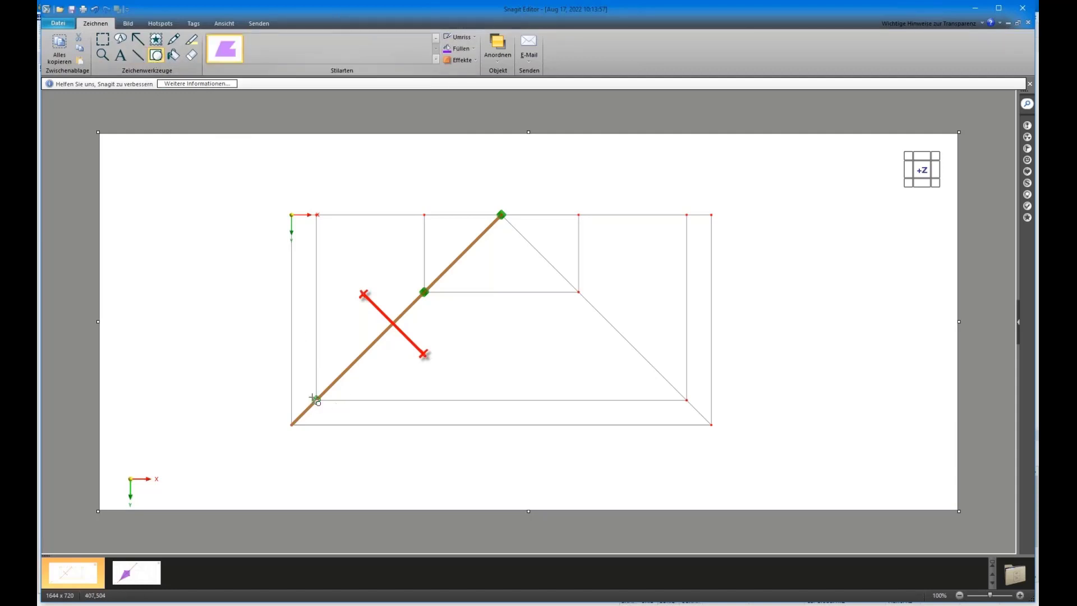
{"action": "left_click", "coordinate": [316, 400]}
{"action": "left_click", "coordinate": [364, 294]}
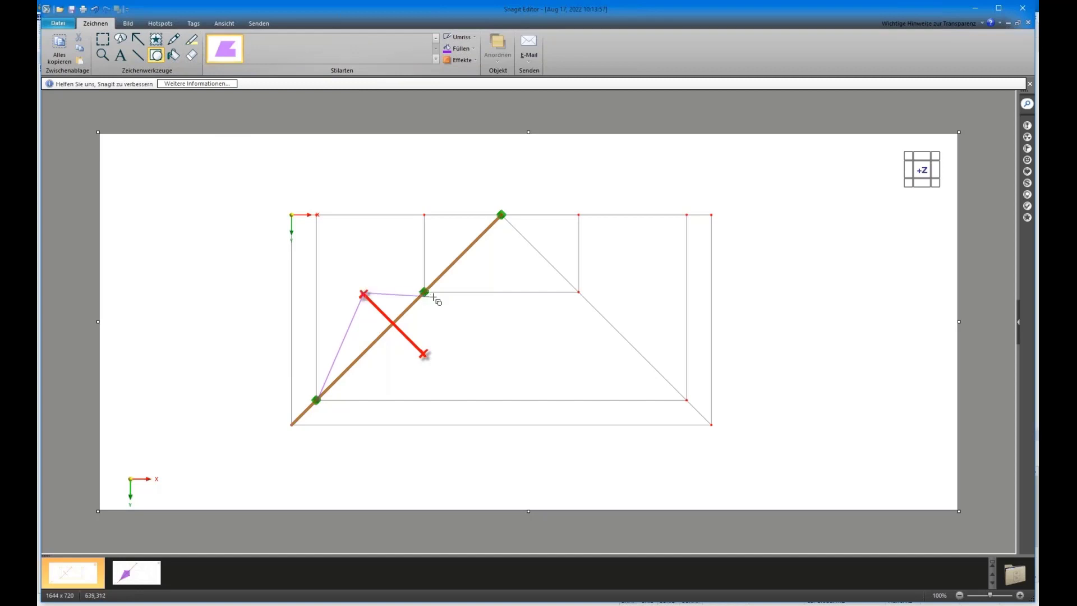
{"action": "left_click", "coordinate": [425, 292]}
{"action": "double_click", "coordinate": [425, 354]}
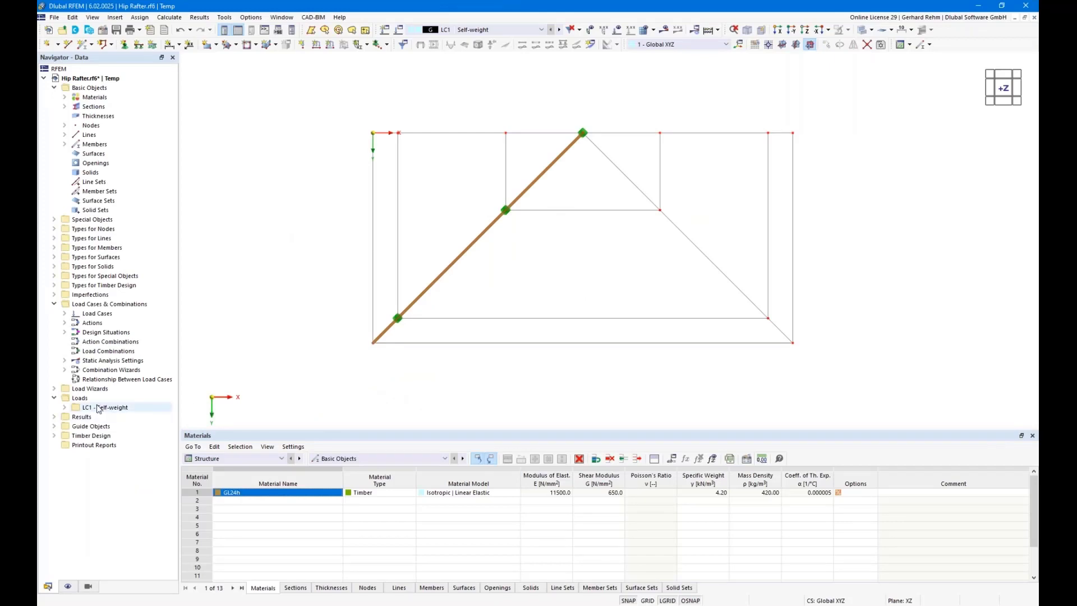
- In RFEM, review the main and geometry settings for member loads from an area load, and discard the new load wizard
{"action": "left_click", "coordinate": [53, 388]}
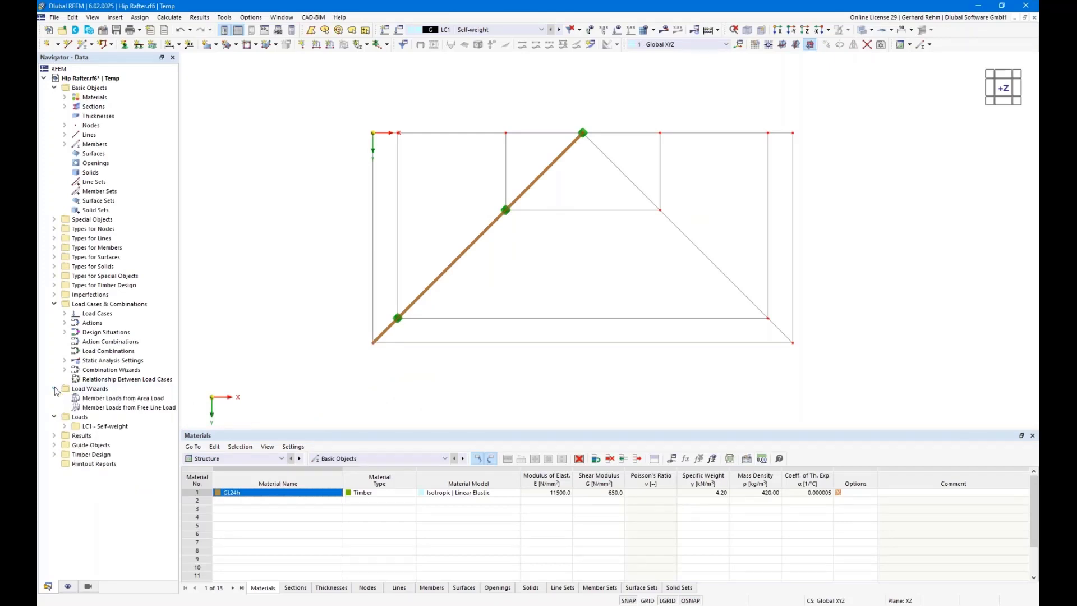
{"action": "left_click", "coordinate": [117, 400]}
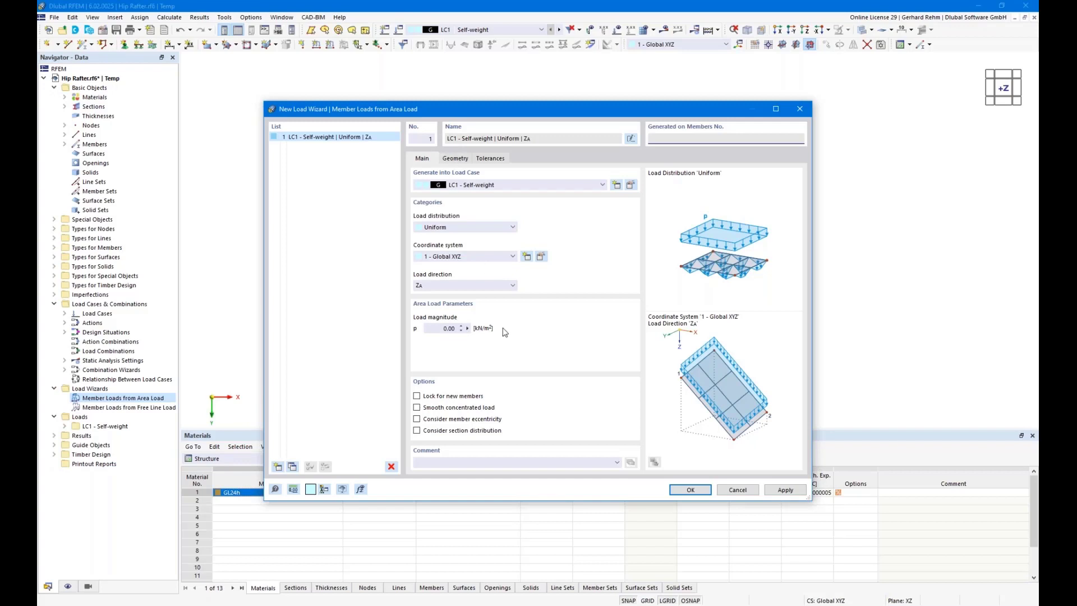
{"action": "left_click", "coordinate": [455, 159]}
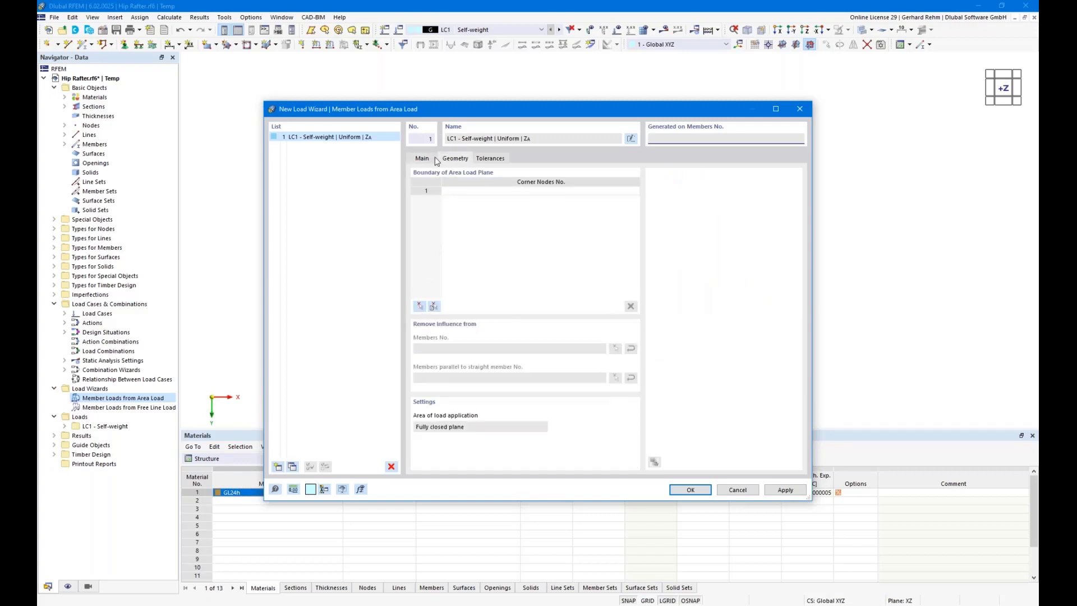
{"action": "left_click_drag", "start_coordinate": [441, 108], "coordinate": [637, 80]}
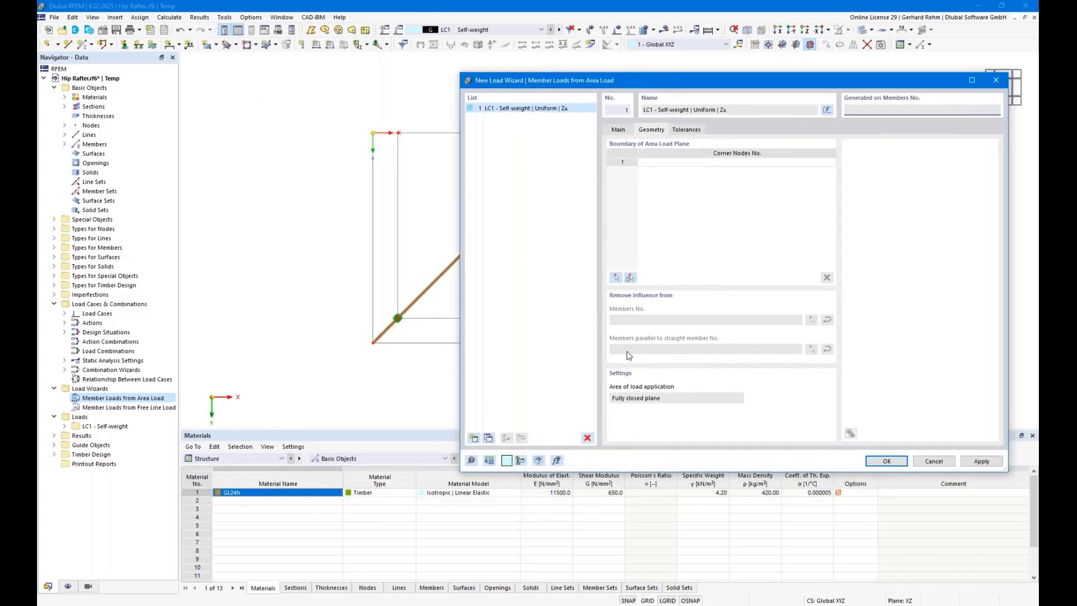
{"action": "left_click_drag", "start_coordinate": [538, 79], "coordinate": [703, 202]}
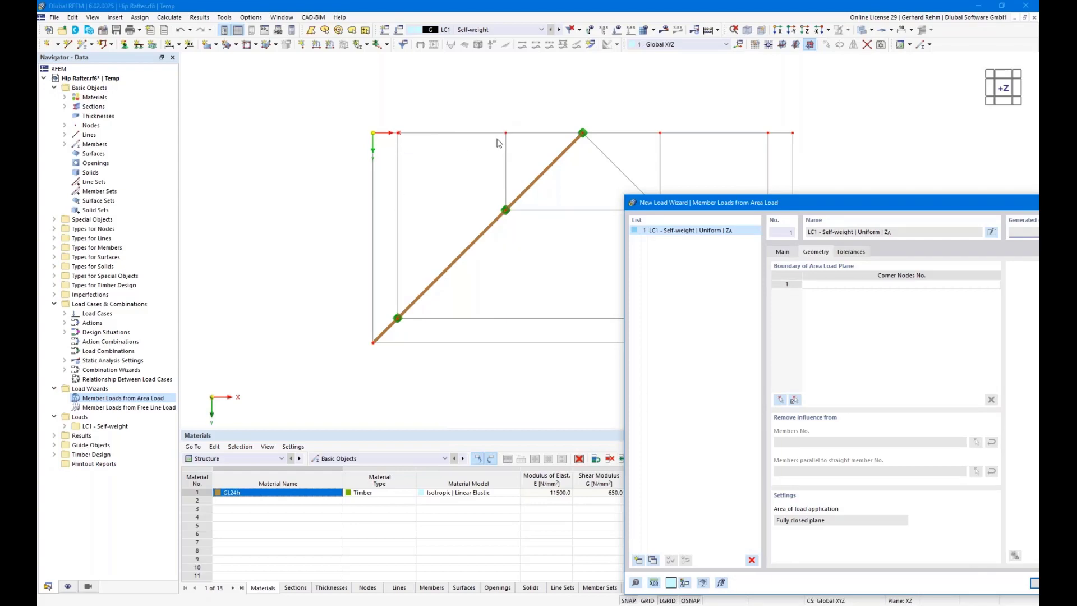
{"action": "left_click_drag", "start_coordinate": [653, 201], "coordinate": [600, 72]}
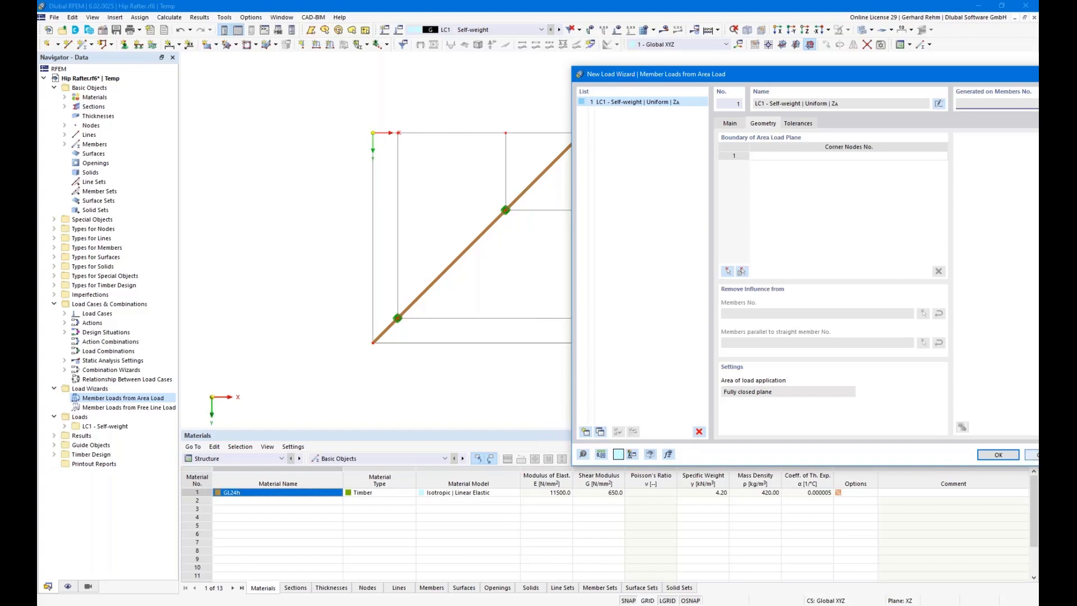
{"action": "left_click", "coordinate": [1032, 455]}
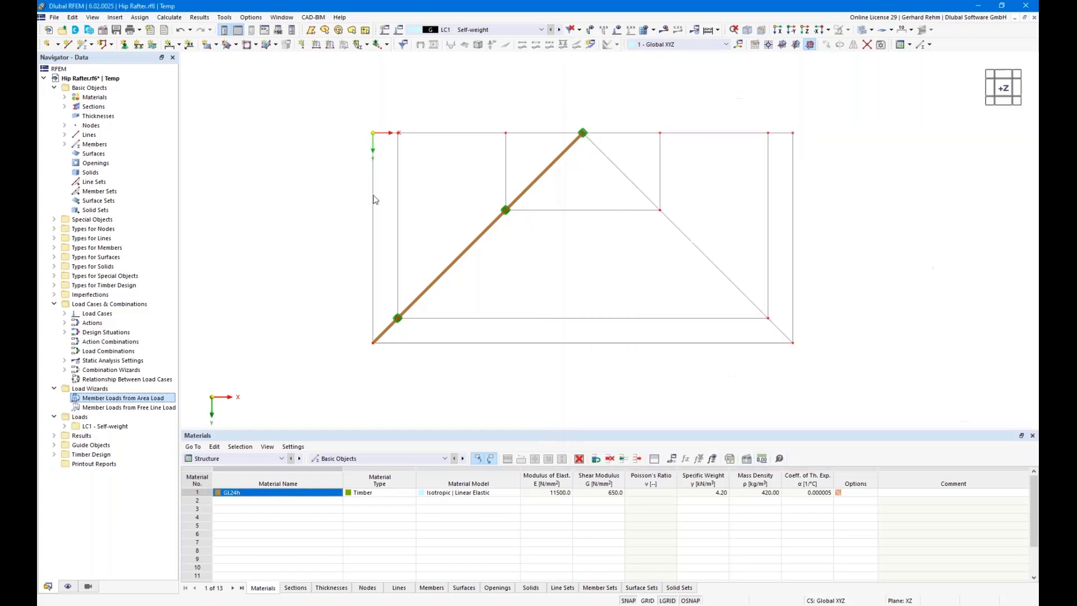
- Create a Load Transfer surface bounded by the gable-side eaves line, the line along Y = 0 up to the apex, and the hip rafter
{"action": "left_click", "coordinate": [216, 45]}
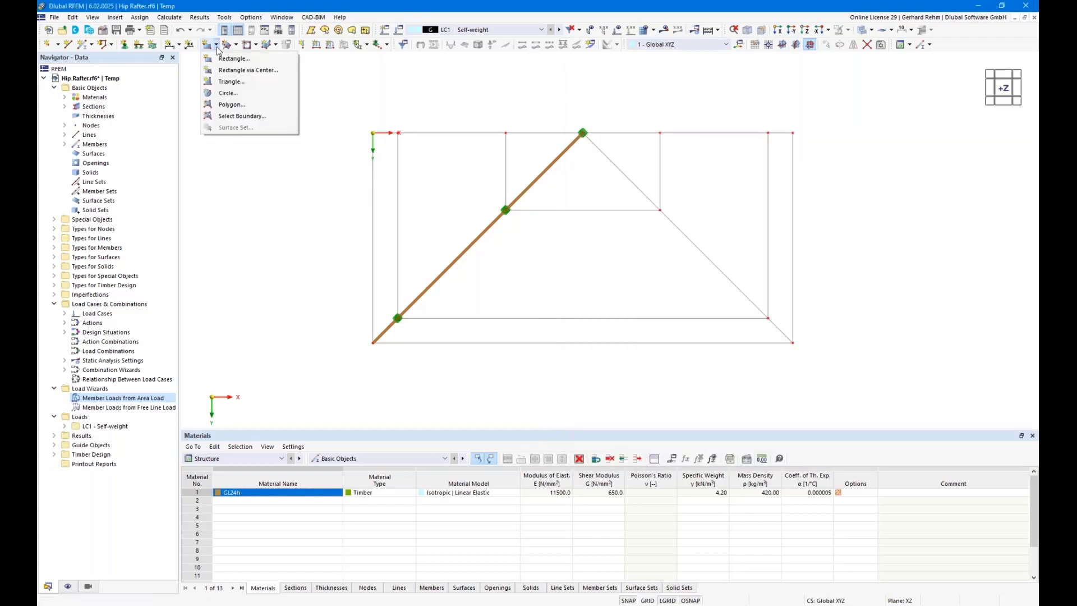
{"action": "left_click", "coordinate": [230, 116]}
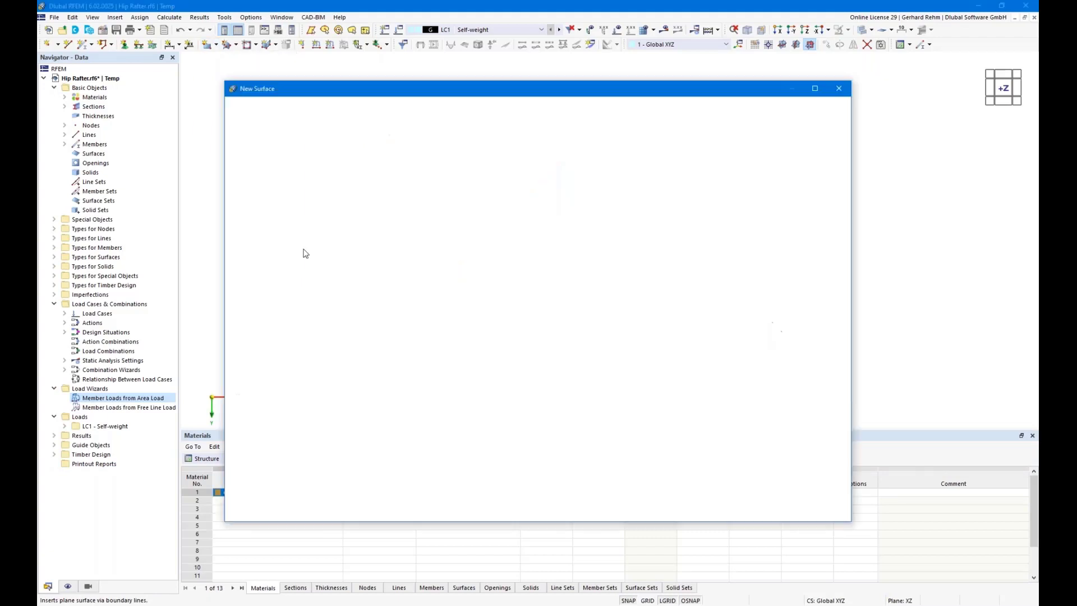
{"action": "left_click", "coordinate": [275, 170]}
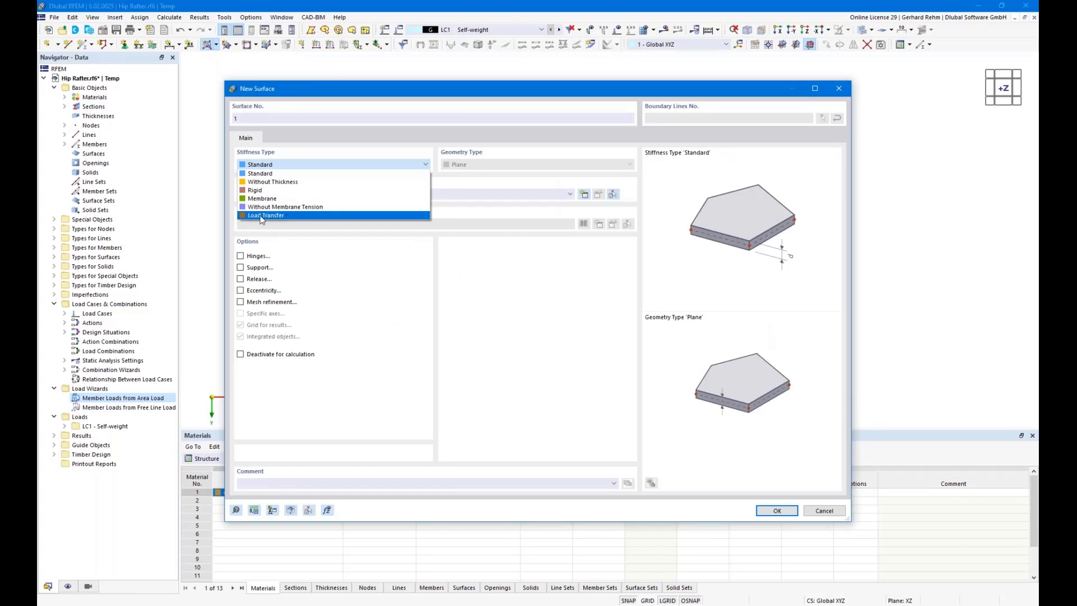
{"action": "left_click", "coordinate": [261, 217]}
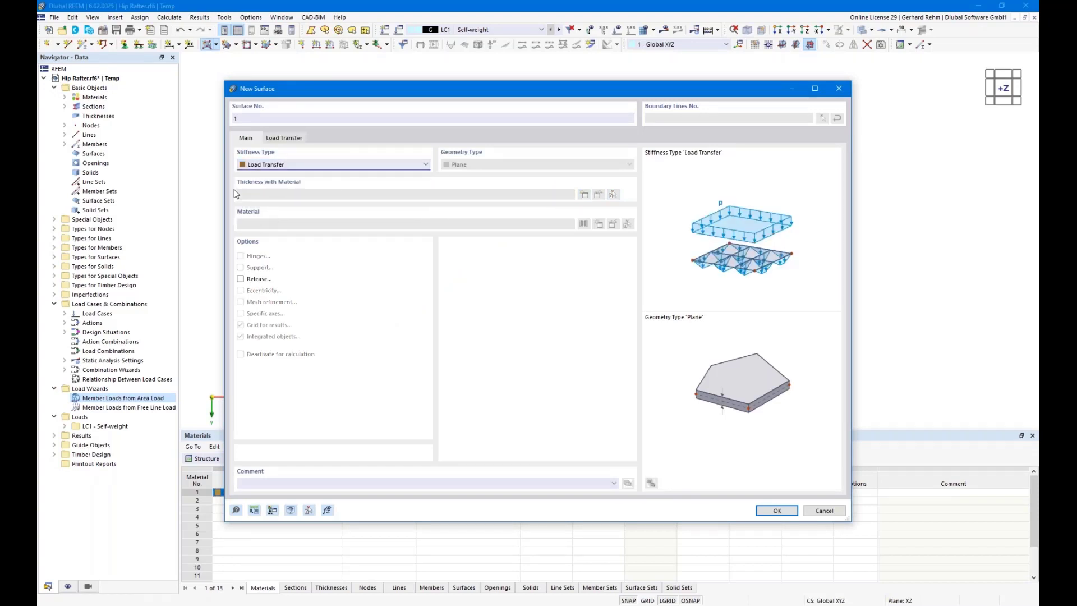
{"action": "left_click", "coordinate": [767, 510]}
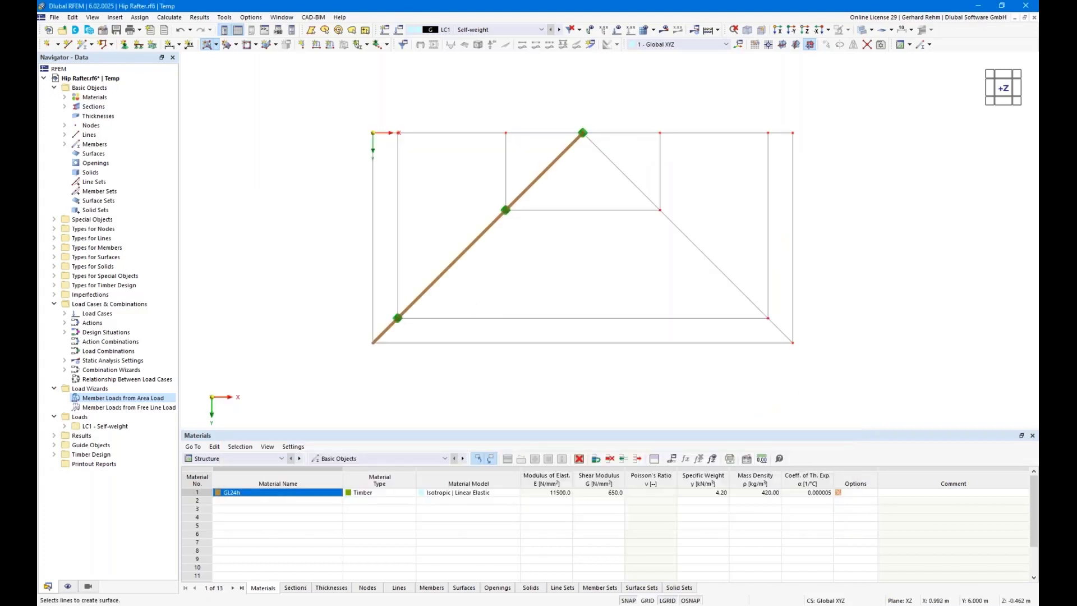
{"action": "left_click", "coordinate": [373, 291]}
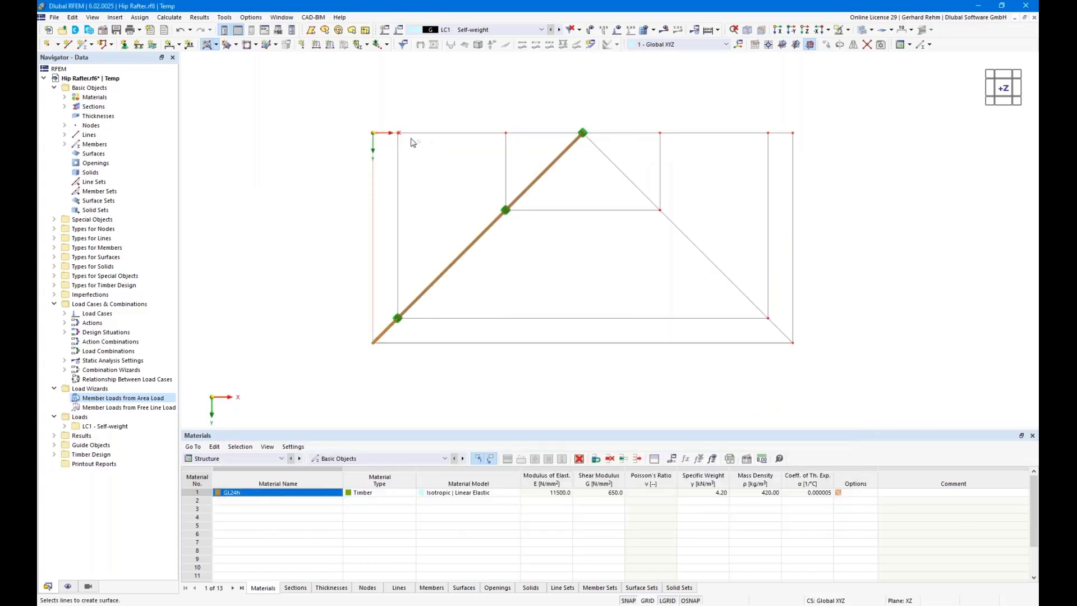
{"action": "left_click", "coordinate": [535, 133]}
{"action": "left_click", "coordinate": [466, 248]}
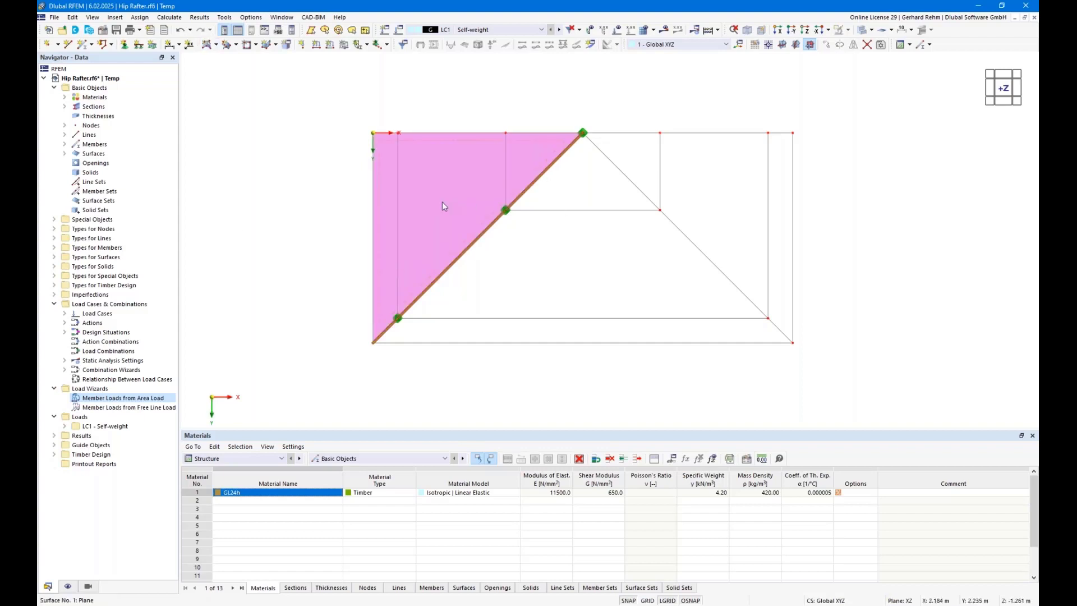
- Define another surface by boundary selection with stiffness type Load Transfer
{"action": "left_click", "coordinate": [207, 44]}
{"action": "left_click", "coordinate": [777, 510]}
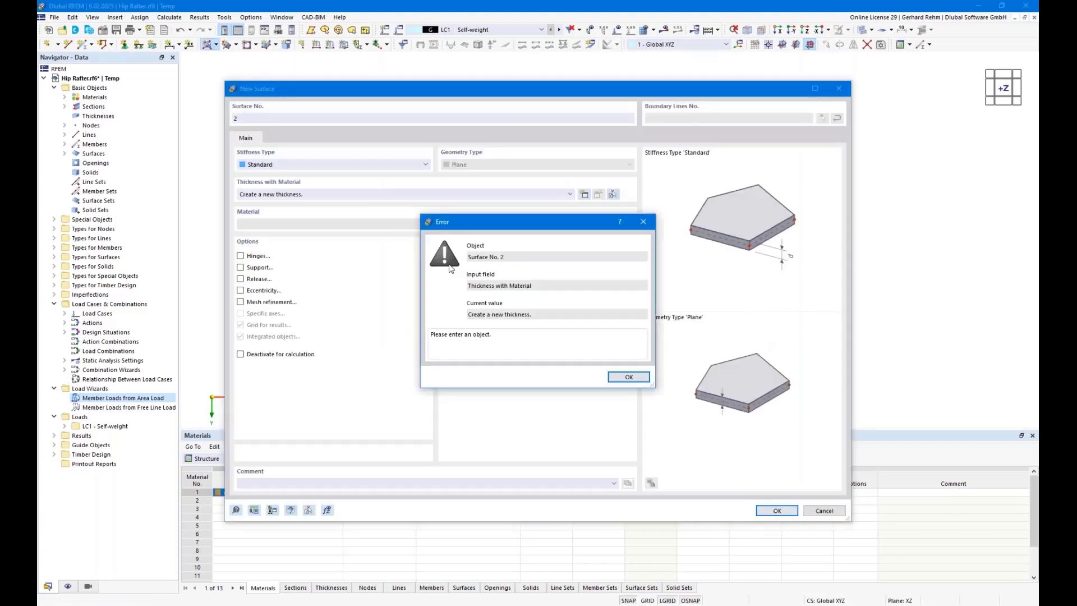
{"action": "left_click", "coordinate": [629, 379]}
{"action": "left_click", "coordinate": [282, 163]}
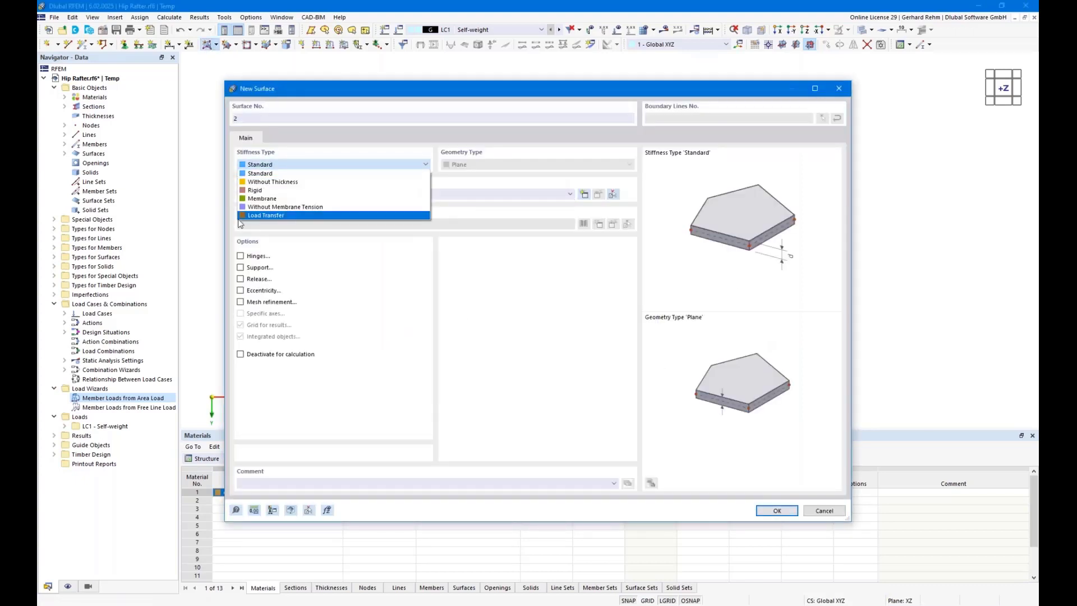
{"action": "left_click", "coordinate": [264, 211]}
{"action": "left_click", "coordinate": [774, 510]}
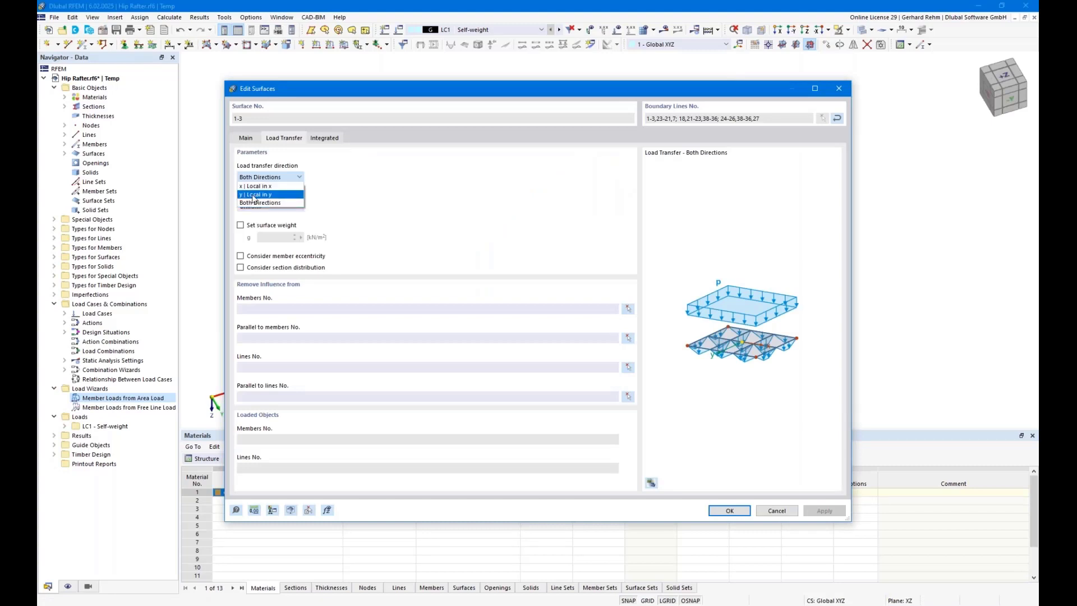
- Try to set the load transfer direction of surfaces 1-3 to local y, with uniform load distribution
{"action": "left_click", "coordinate": [471, 90]}
{"action": "left_click_drag", "start_coordinate": [493, 88], "coordinate": [807, 74]}
{"action": "left_click", "coordinate": [580, 195]}
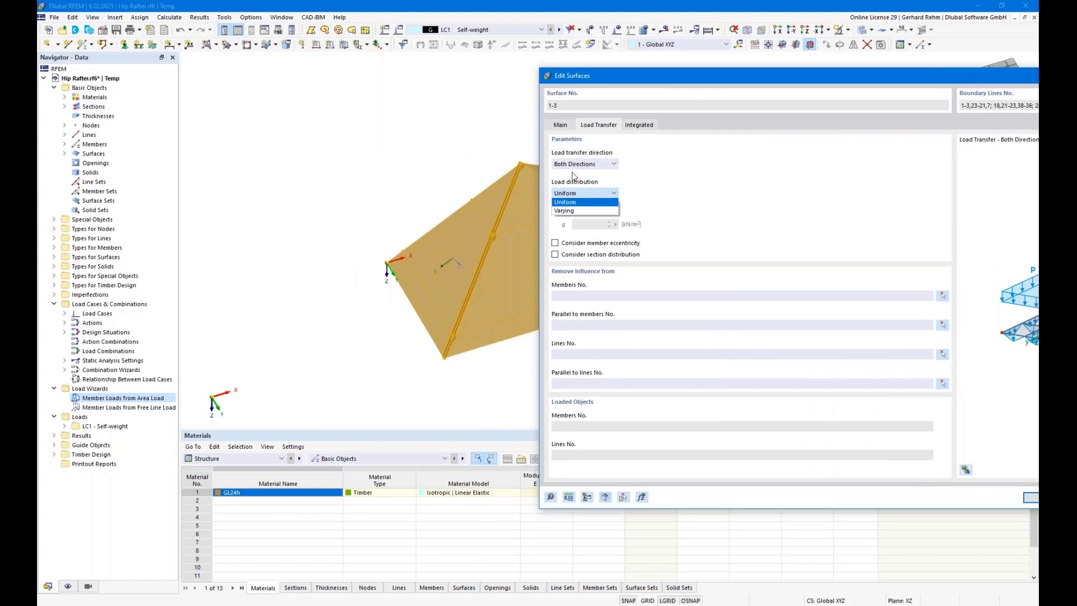
{"action": "left_click", "coordinate": [575, 165]}
{"action": "left_click", "coordinate": [574, 186]}
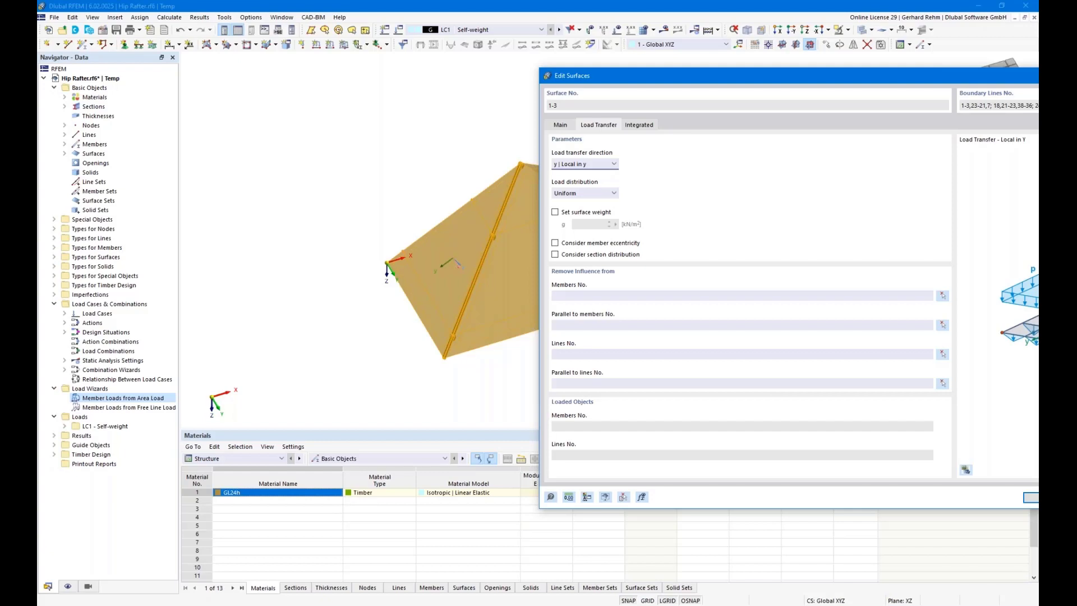
{"action": "left_click", "coordinate": [1031, 498]}
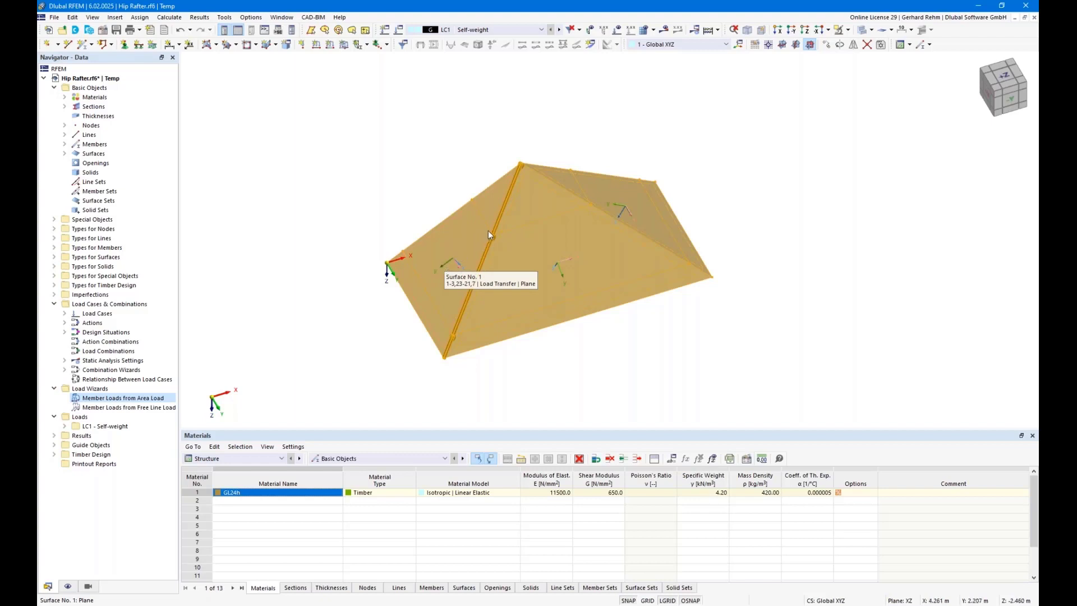
- Set the load transfer direction of surfaces 1-3 to local y
{"action": "double_click", "coordinate": [438, 283]}
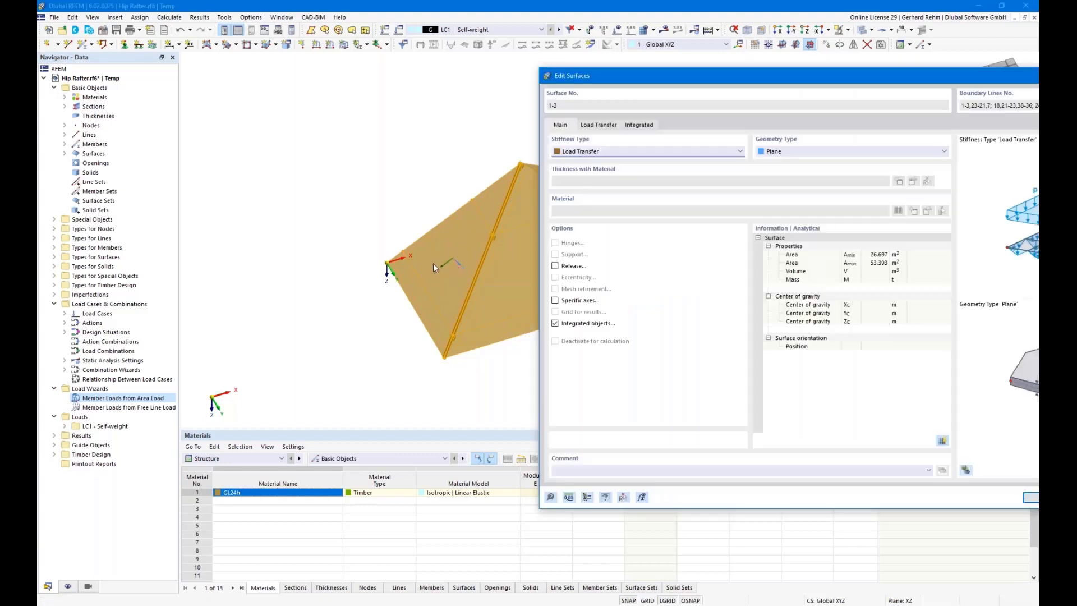
{"action": "left_click", "coordinate": [600, 127]}
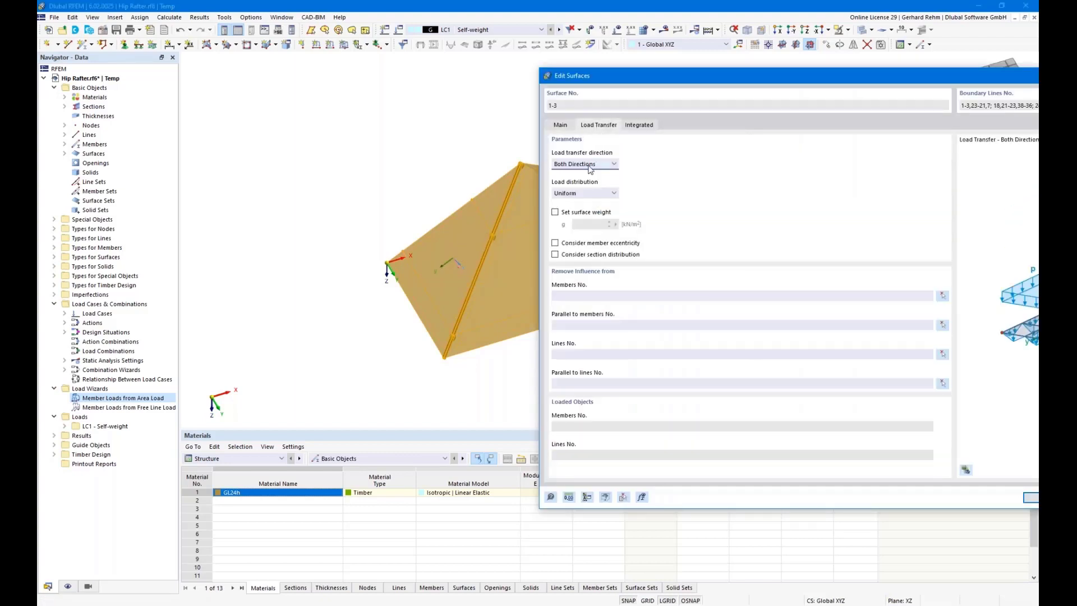
{"action": "left_click", "coordinate": [589, 164]}
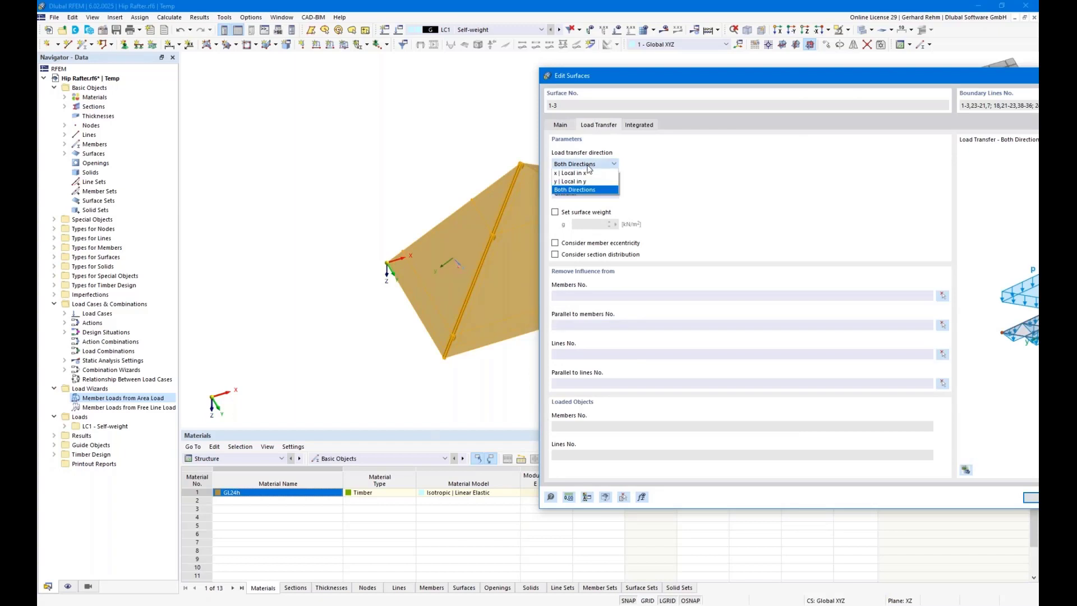
{"action": "left_click", "coordinate": [569, 181]}
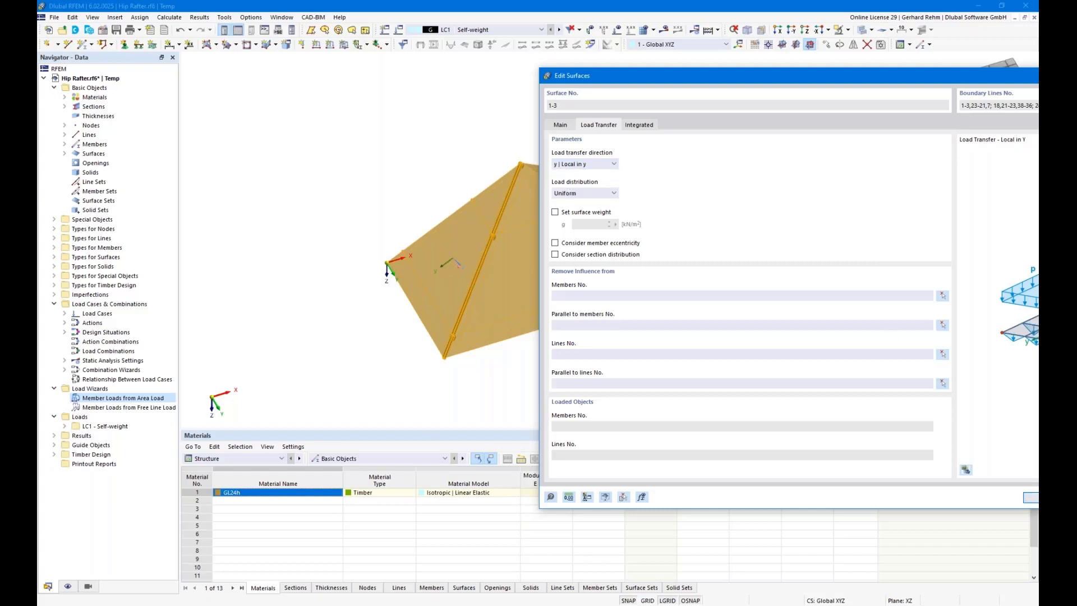
{"action": "left_click", "coordinate": [1025, 497]}
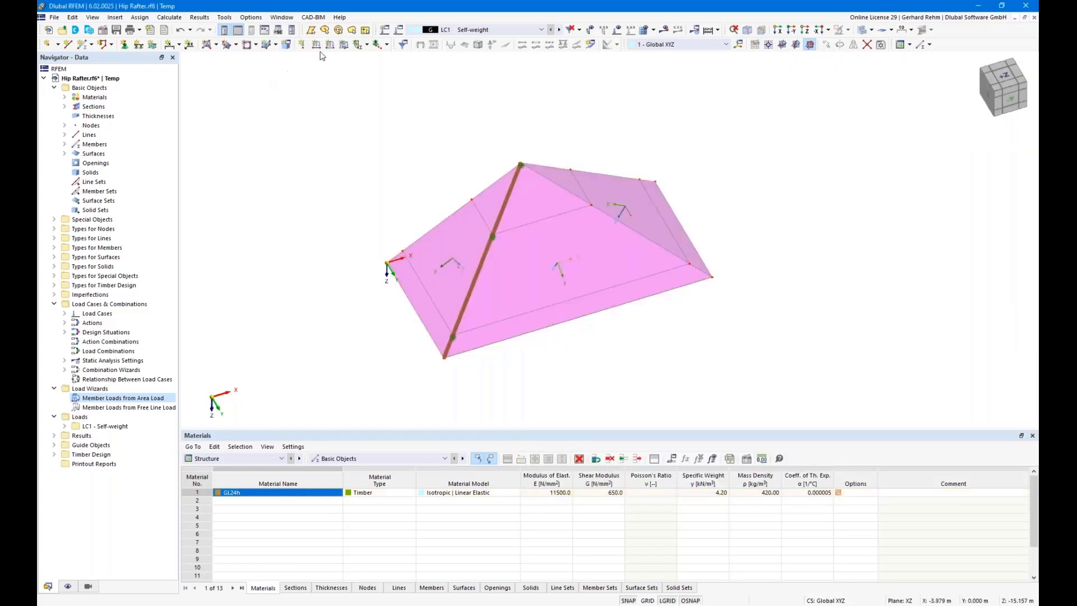
- Apply a uniform surface load of 1.5 kN/m² in load case LC1 to surface 1
{"action": "left_click", "coordinate": [343, 44]}
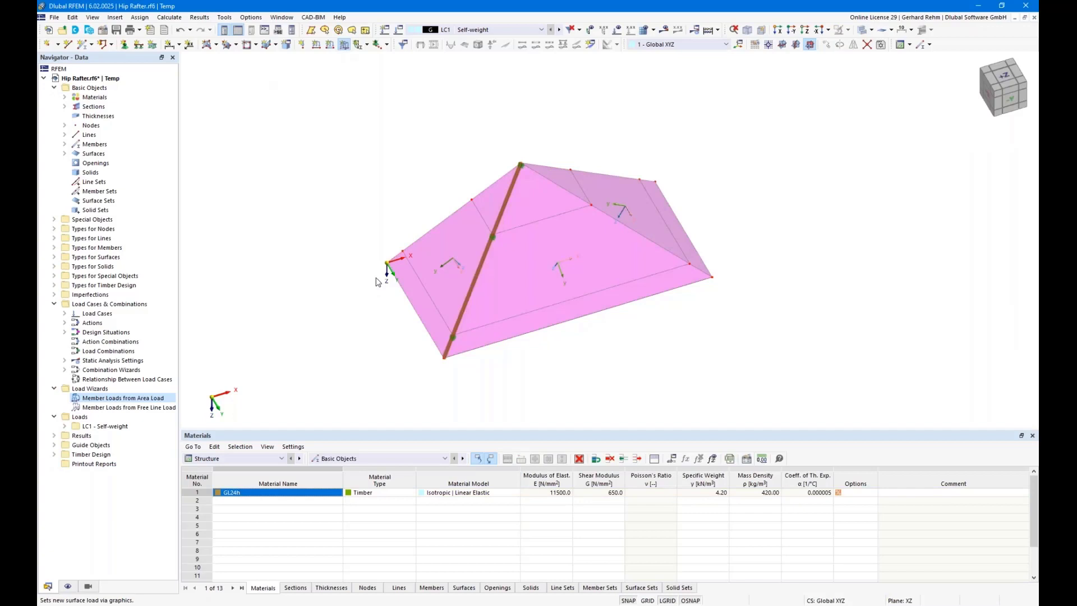
{"action": "left_click_drag", "start_coordinate": [309, 111], "coordinate": [342, 120]}
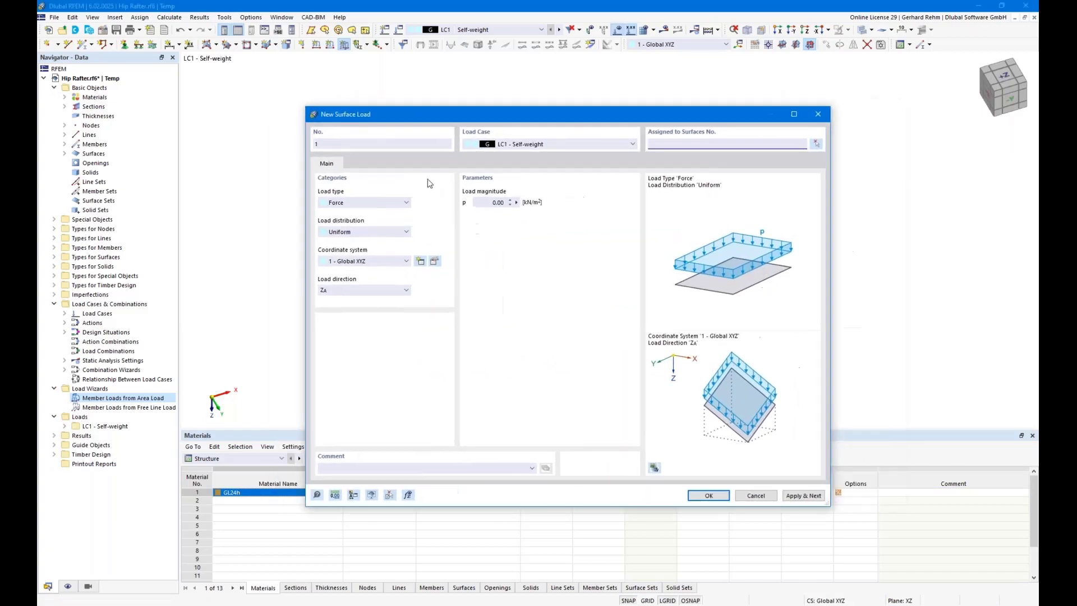
{"action": "left_click", "coordinate": [496, 203]}
{"action": "type", "text": "1,5"}
{"action": "left_click", "coordinate": [709, 495]}
{"action": "left_click", "coordinate": [473, 250]}
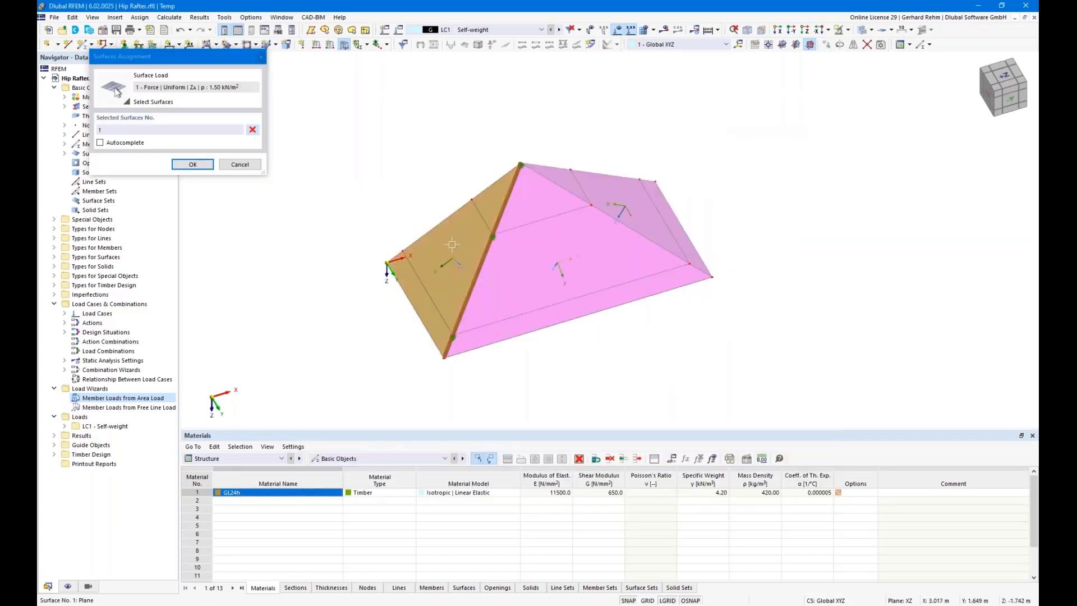
{"action": "left_click", "coordinate": [192, 164]}
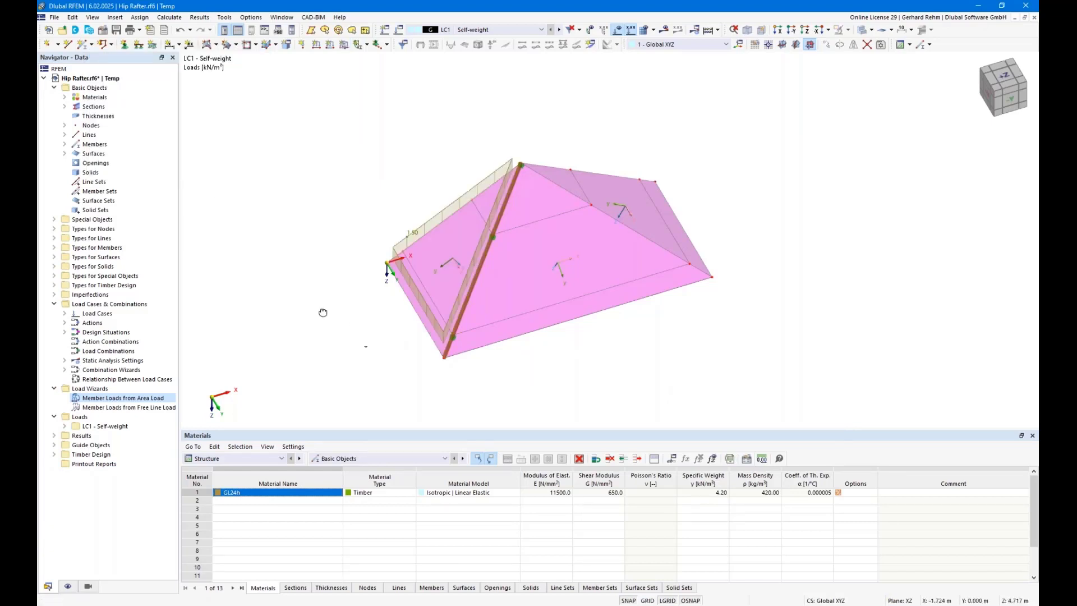
{"action": "middle_click_drag", "start_coordinate": [322, 312], "coordinate": [392, 295], "text": "ctrl"}
{"action": "right_click", "coordinate": [392, 295]}
{"action": "key", "text": "Escape"}
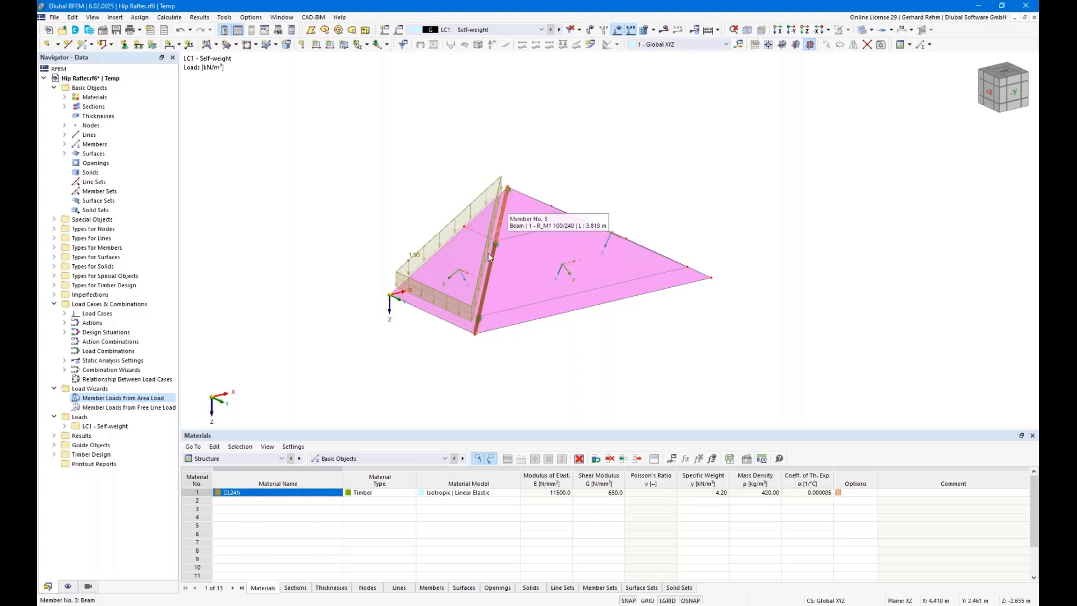
- Display the load transfer of surface 1 separately as member loads on the hip rafter
{"action": "right_click", "coordinate": [456, 267]}
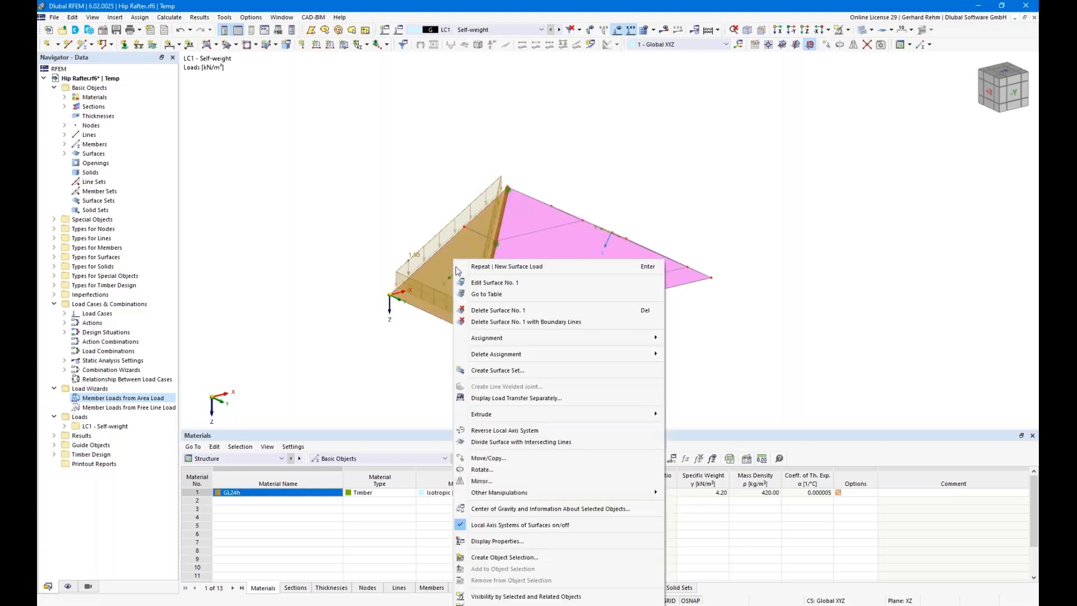
{"action": "left_click", "coordinate": [544, 398]}
{"action": "middle_click_drag", "start_coordinate": [577, 368], "coordinate": [746, 321]}
{"action": "right_click", "coordinate": [746, 325]}
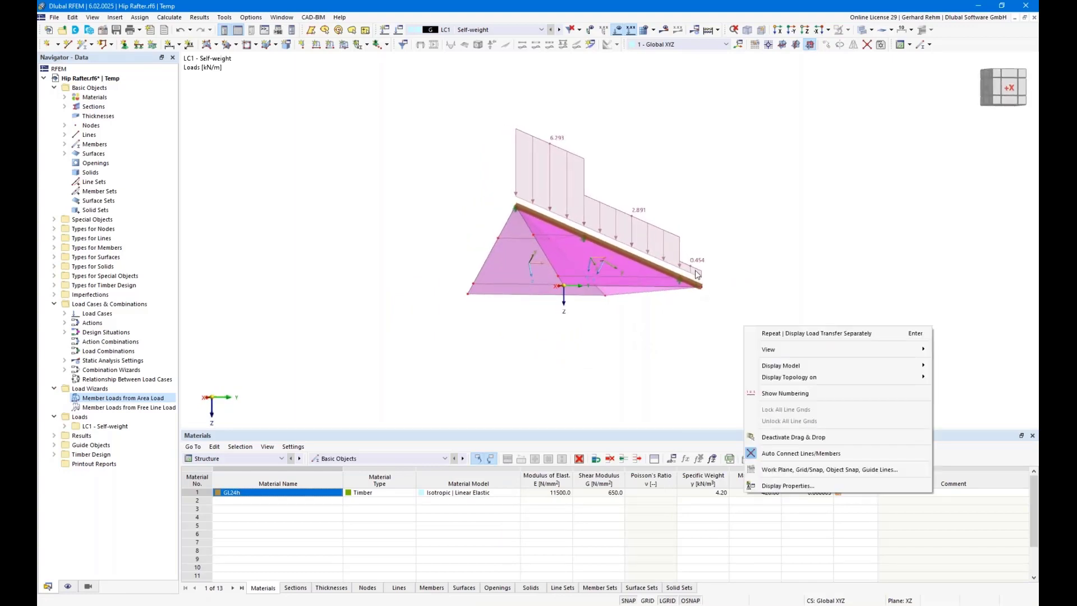
{"action": "left_click", "coordinate": [710, 317]}
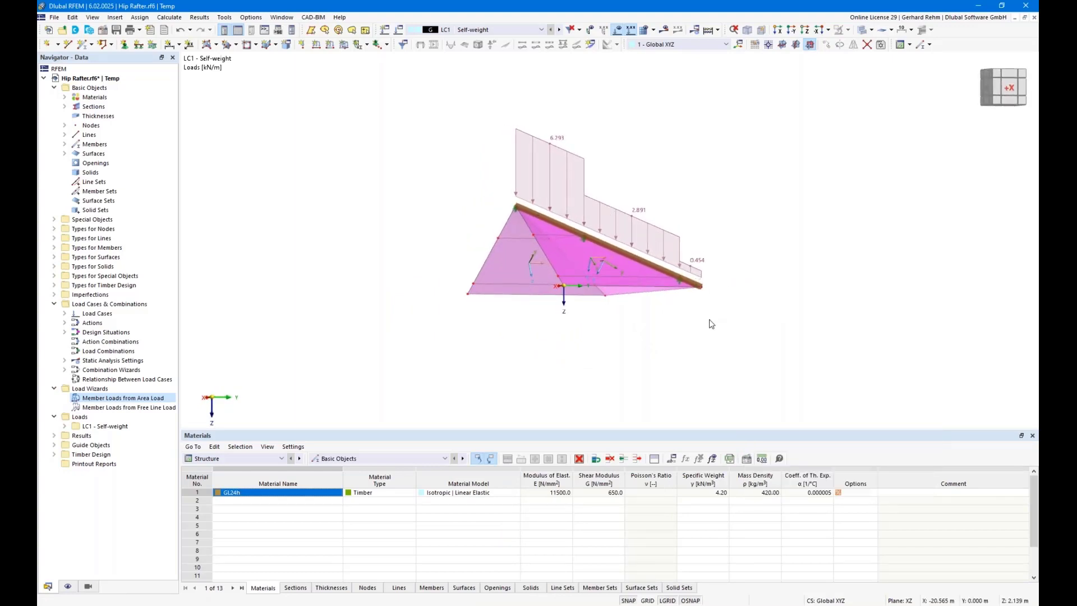
{"action": "middle_click_drag", "start_coordinate": [818, 309], "coordinate": [734, 338], "text": "ctrl"}
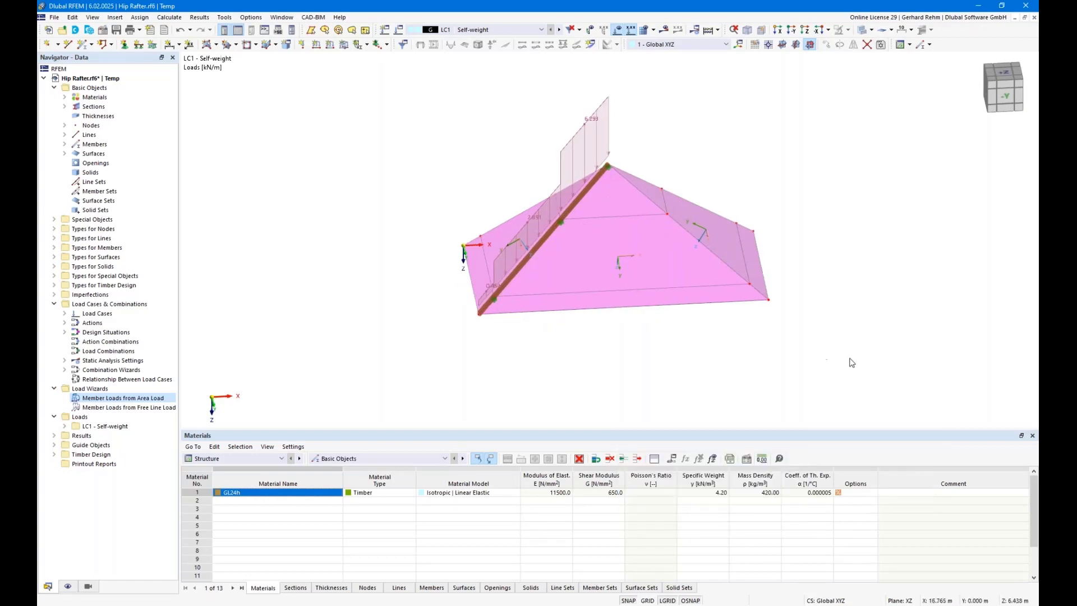
- Change the load distribution of load transfer surfaces 1-3 to Varying
{"action": "left_click_drag", "start_coordinate": [850, 359], "coordinate": [394, 111]}
{"action": "double_click", "coordinate": [625, 261]}
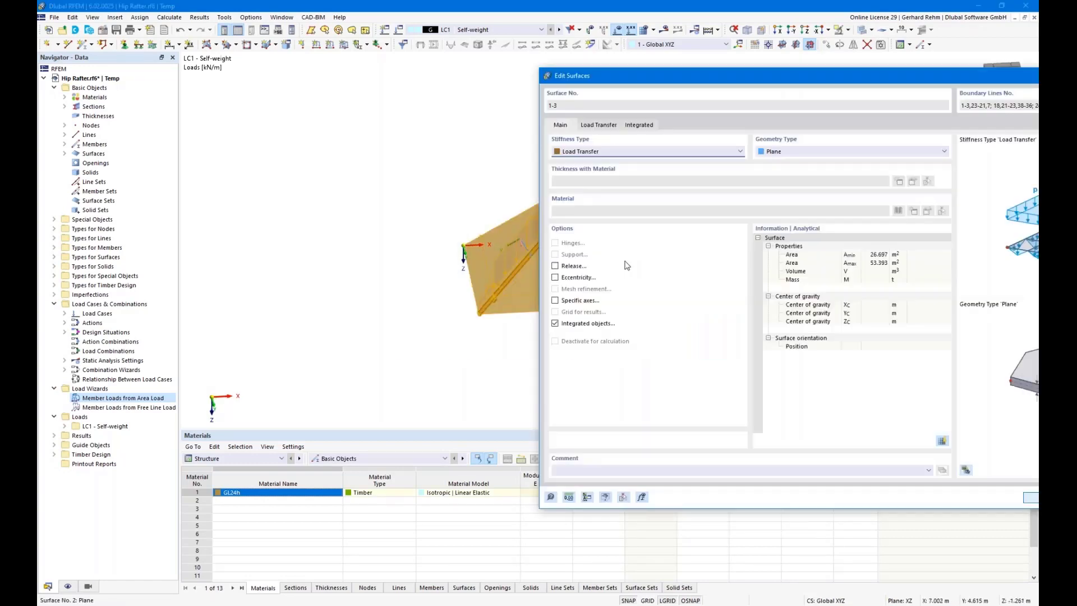
{"action": "left_click", "coordinate": [591, 127]}
{"action": "left_click", "coordinate": [568, 194]}
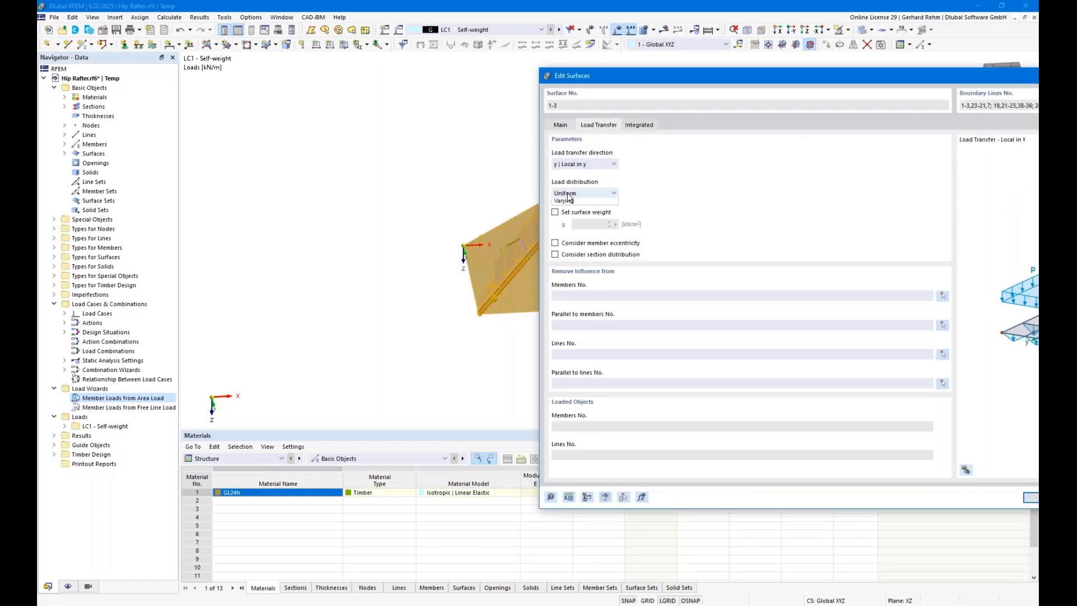
{"action": "left_click", "coordinate": [572, 212]}
{"action": "left_click", "coordinate": [573, 194]}
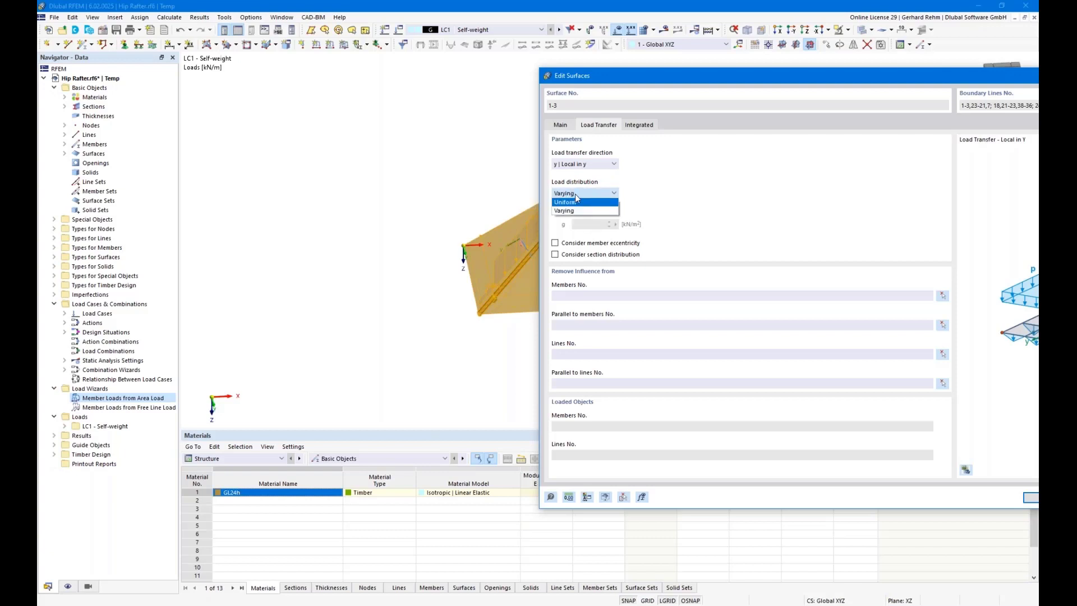
{"action": "left_click", "coordinate": [567, 211]}
{"action": "left_click_drag", "start_coordinate": [624, 85], "coordinate": [294, 60]}
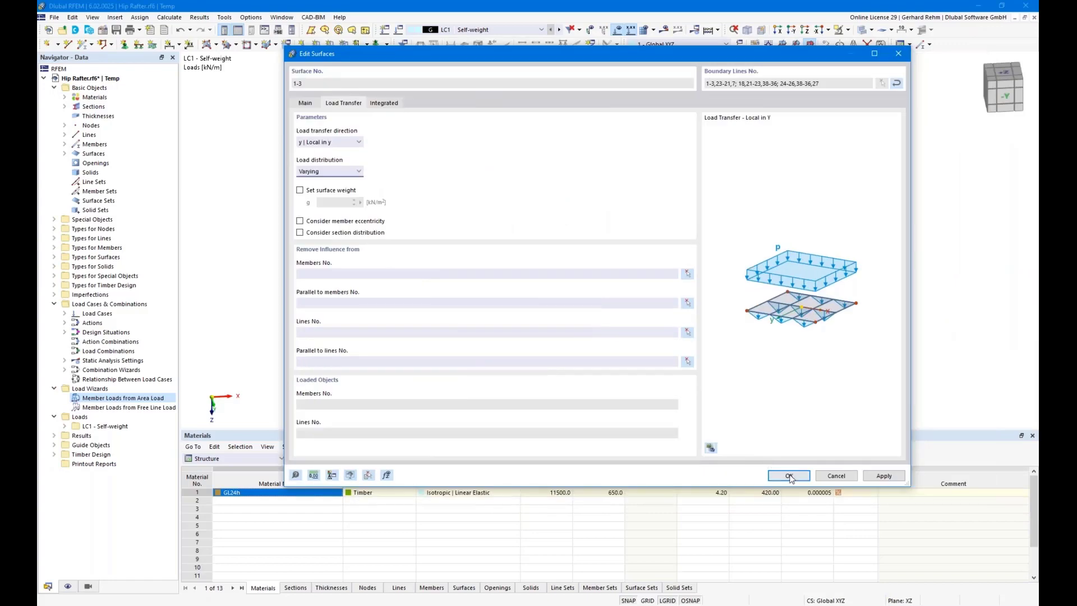
{"action": "left_click", "coordinate": [792, 475]}
{"action": "left_click", "coordinate": [658, 340]}
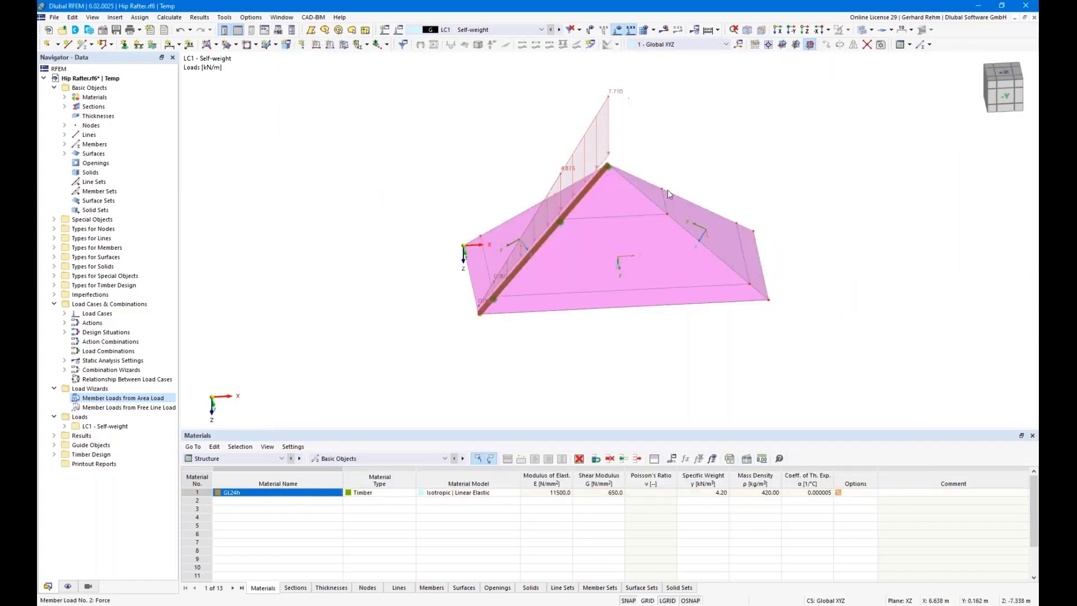
- Examine the transferred load along the hip rafter and the loaded members and lines in surface 1's load transfer settings
{"action": "middle_click_drag", "start_coordinate": [416, 251], "coordinate": [532, 240], "text": "ctrl"}
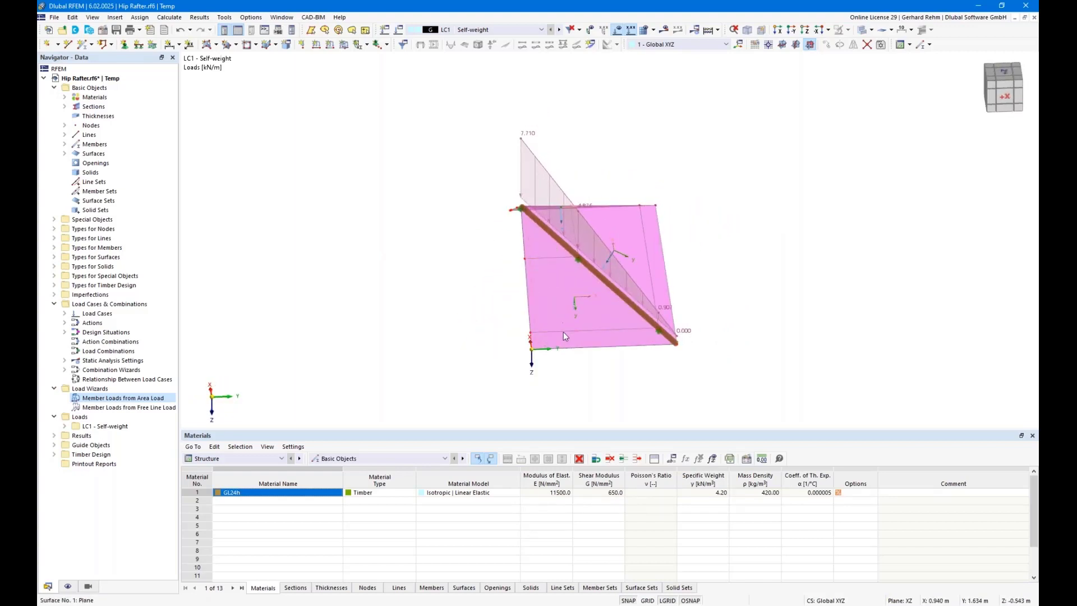
{"action": "middle_click_drag", "start_coordinate": [480, 289], "coordinate": [560, 297], "text": "ctrl"}
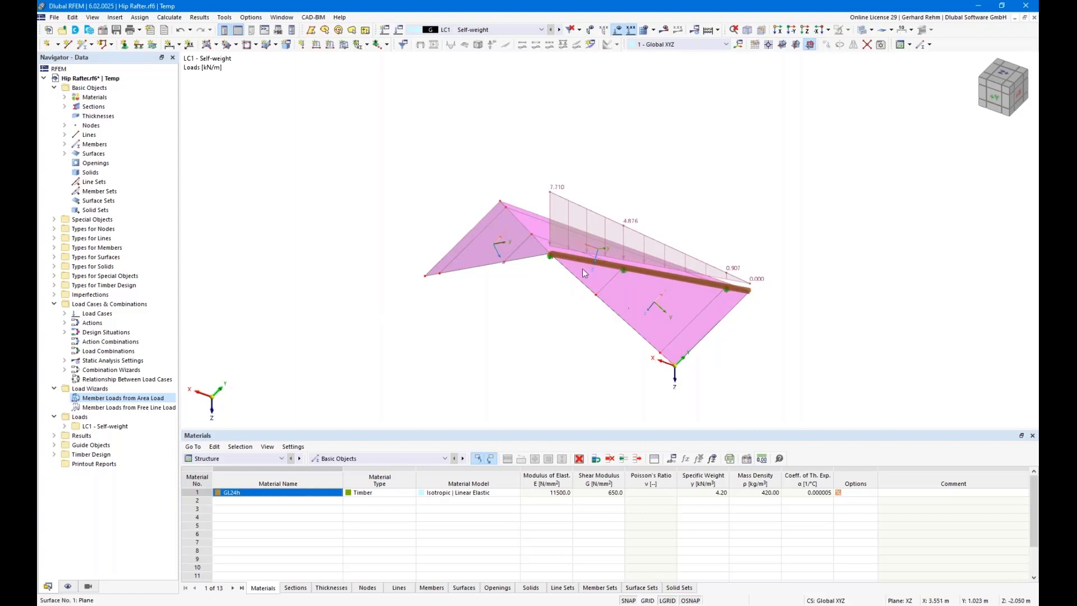
{"action": "middle_click_drag", "start_coordinate": [563, 313], "coordinate": [289, 292], "text": "ctrl"}
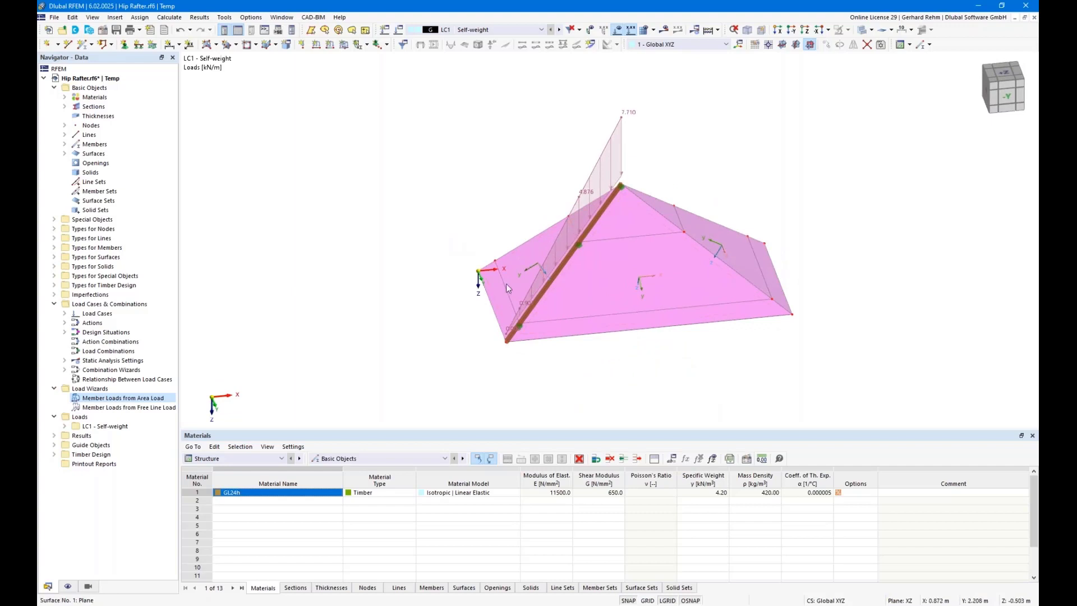
{"action": "double_click", "coordinate": [517, 270]}
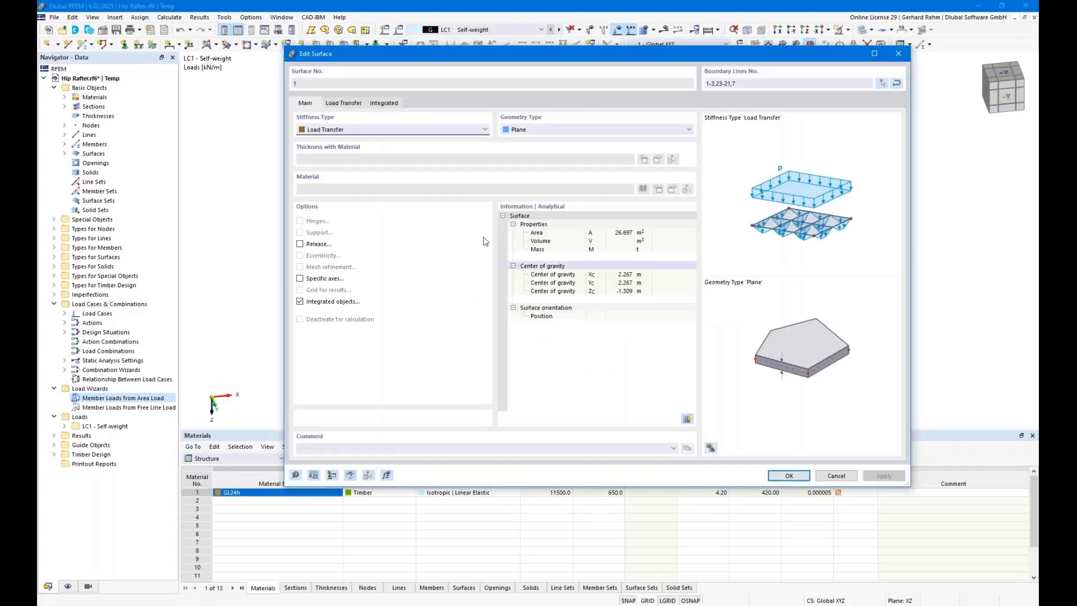
{"action": "left_click", "coordinate": [339, 106]}
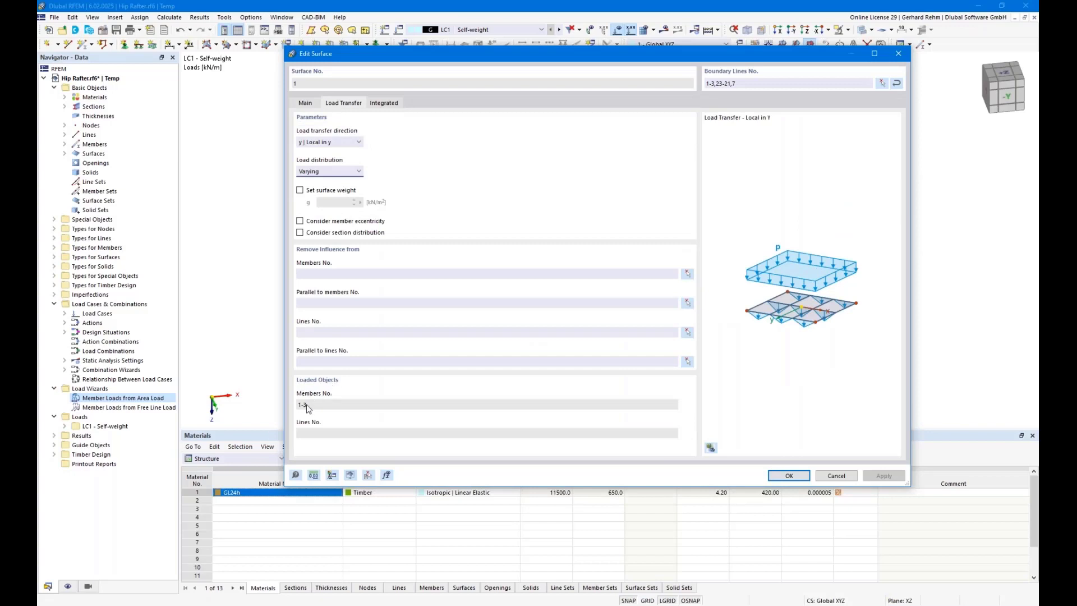
{"action": "left_click_drag", "start_coordinate": [307, 408], "coordinate": [283, 414]}
{"action": "left_click", "coordinate": [322, 432]}
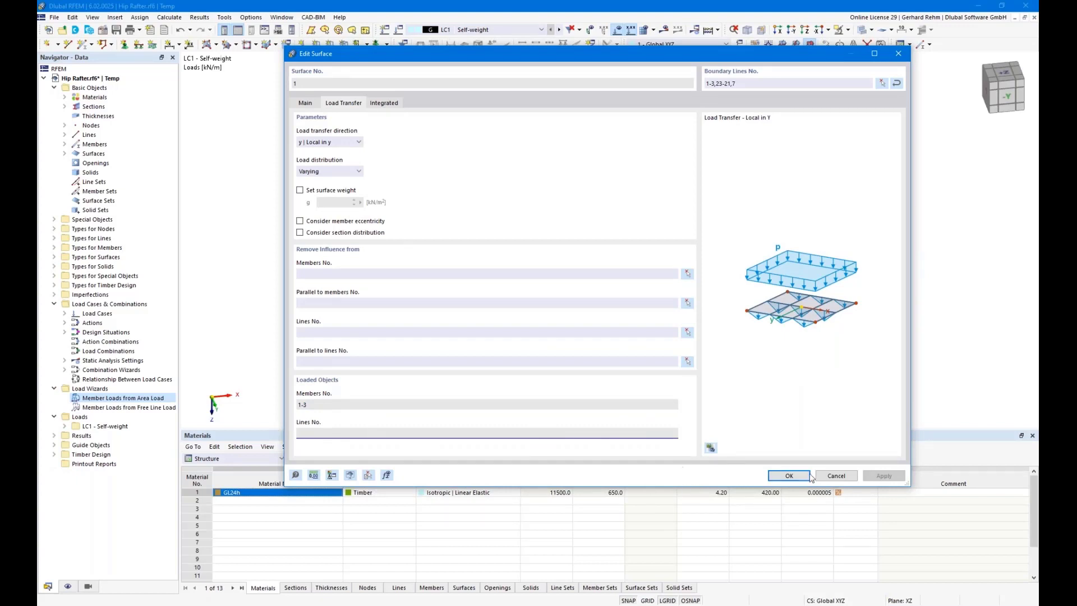
{"action": "left_click", "coordinate": [836, 475]}
- Assign hinged line supports to the upper and lower purlin lines on surface 1 and inspect the redistributed loads
{"action": "middle_click_drag", "start_coordinate": [388, 281], "coordinate": [546, 301], "text": "ctrl"}
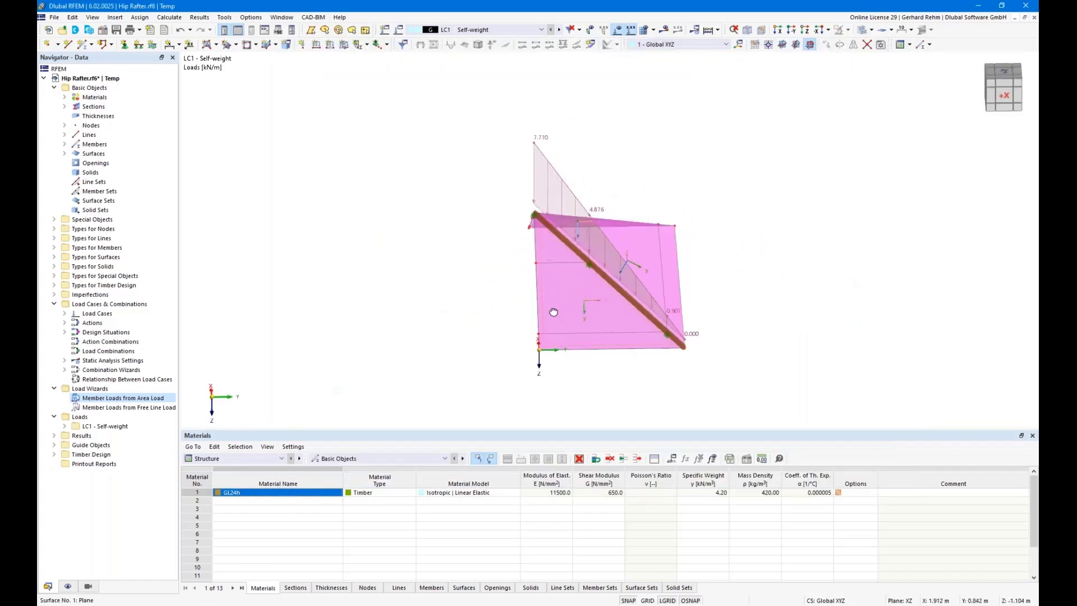
{"action": "right_click", "coordinate": [547, 301]}
{"action": "left_click", "coordinate": [544, 264]}
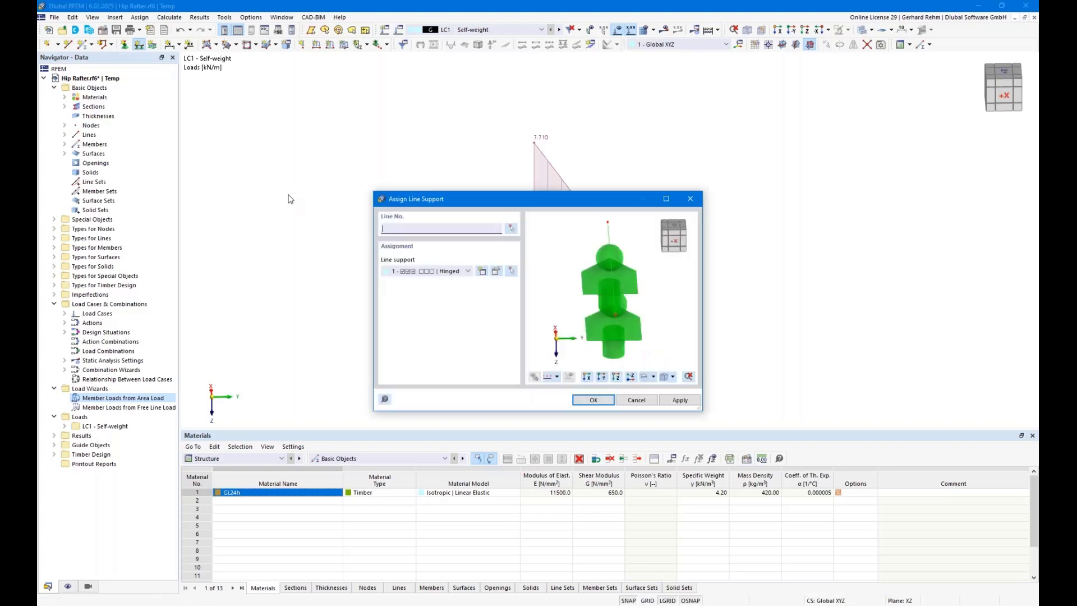
{"action": "left_click", "coordinate": [595, 400]}
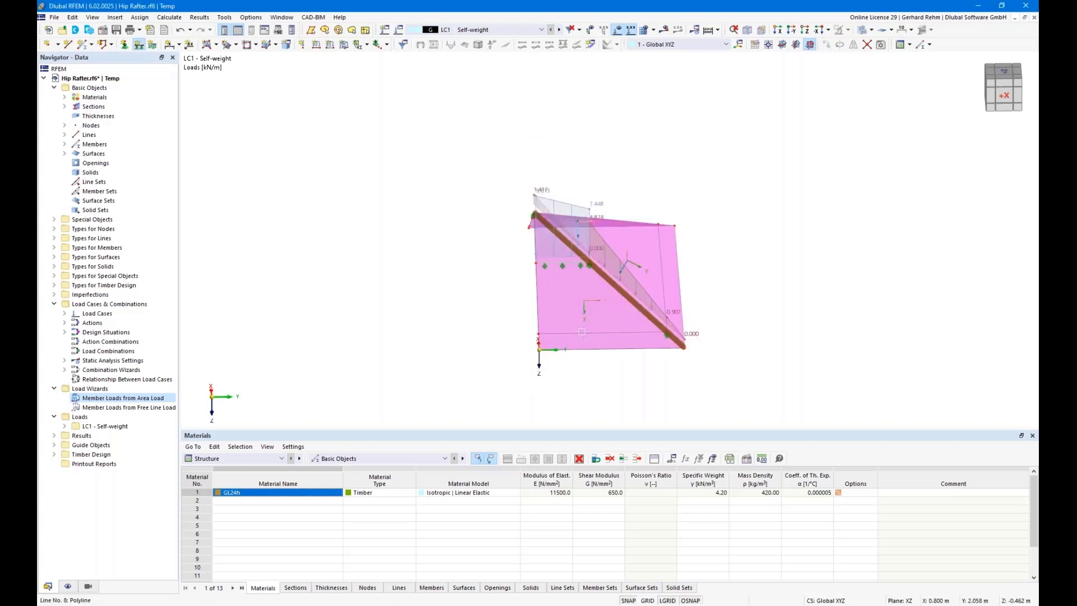
{"action": "key", "text": "Escape"}
{"action": "middle_click_drag", "start_coordinate": [801, 275], "coordinate": [612, 277], "text": "ctrl"}
{"action": "scroll", "coordinate": [473, 285], "scroll_direction": "up", "scroll_amount": 5}
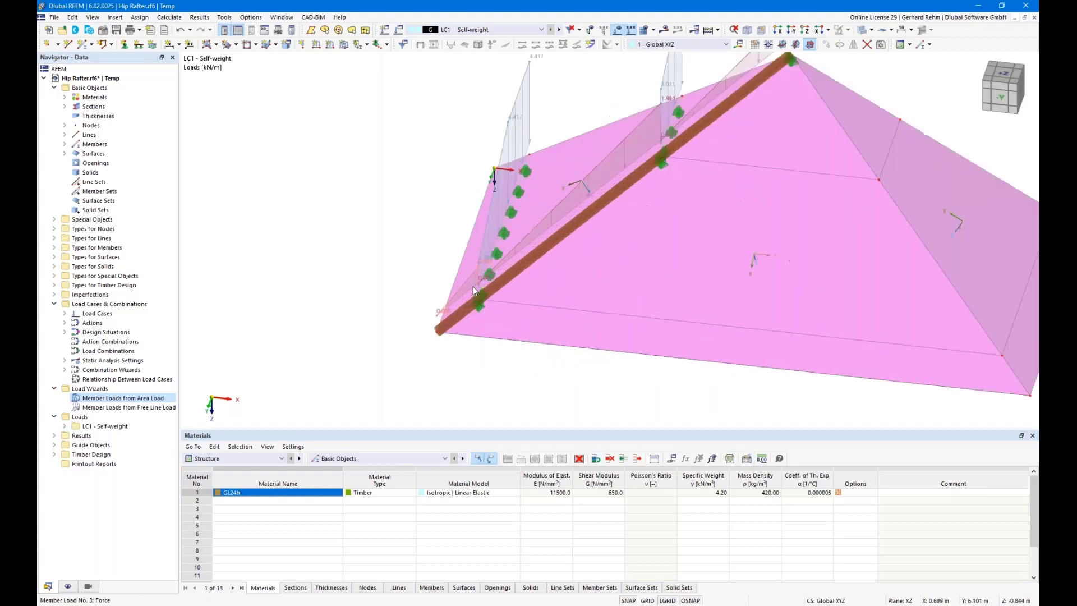
{"action": "scroll", "coordinate": [576, 180], "scroll_direction": "down", "scroll_amount": 2}
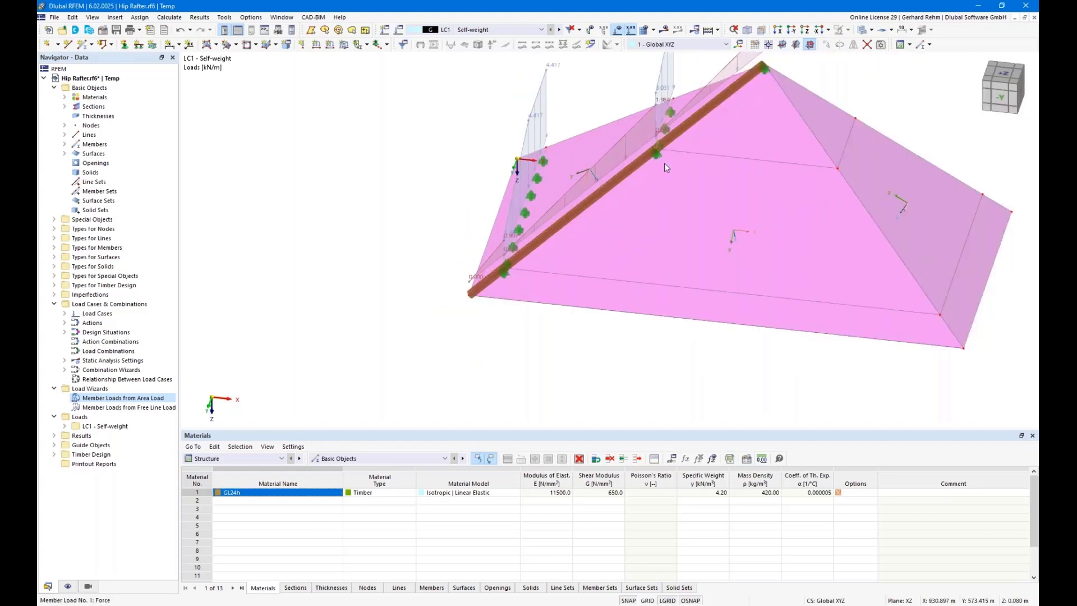
{"action": "scroll", "coordinate": [646, 201], "scroll_direction": "down", "scroll_amount": 1}
{"action": "middle_click_drag", "start_coordinate": [474, 258], "coordinate": [380, 263], "text": "ctrl"}
{"action": "scroll", "coordinate": [370, 237], "scroll_direction": "down", "scroll_amount": 2}
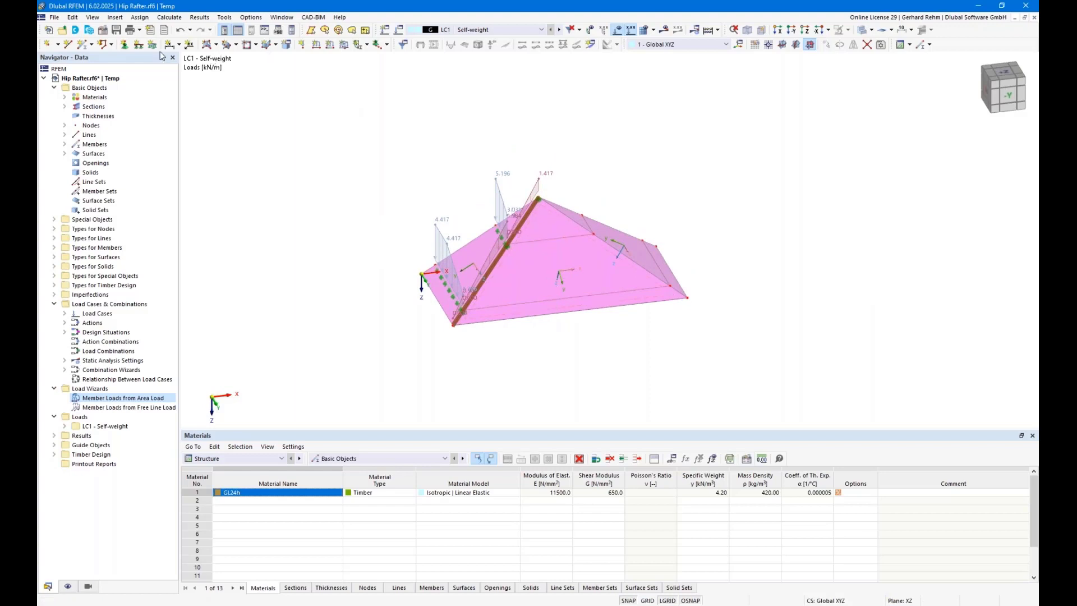
- Assign hinged line supports to the purlin lines on surfaces 2 and 3 and to the opposite hip line
{"action": "left_click", "coordinate": [139, 45]}
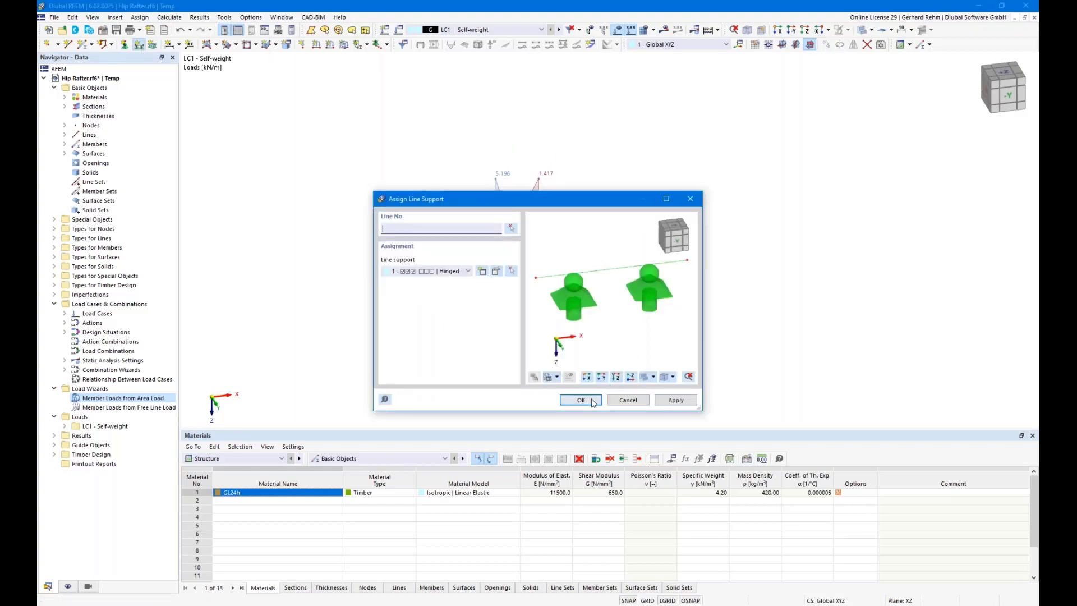
{"action": "left_click", "coordinate": [581, 400]}
{"action": "left_click", "coordinate": [564, 298]}
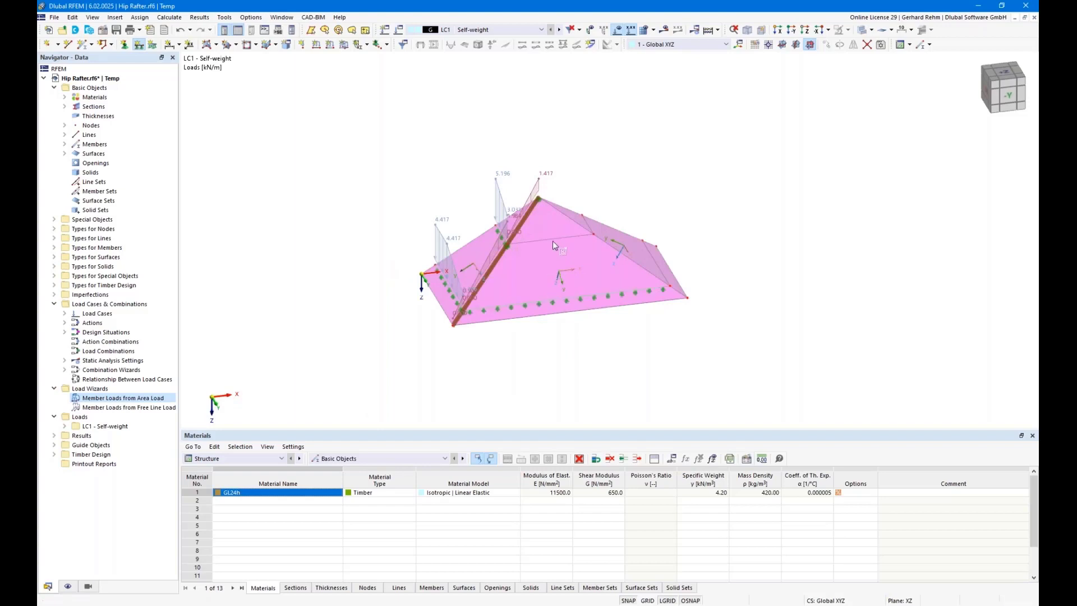
{"action": "left_click", "coordinate": [554, 239]}
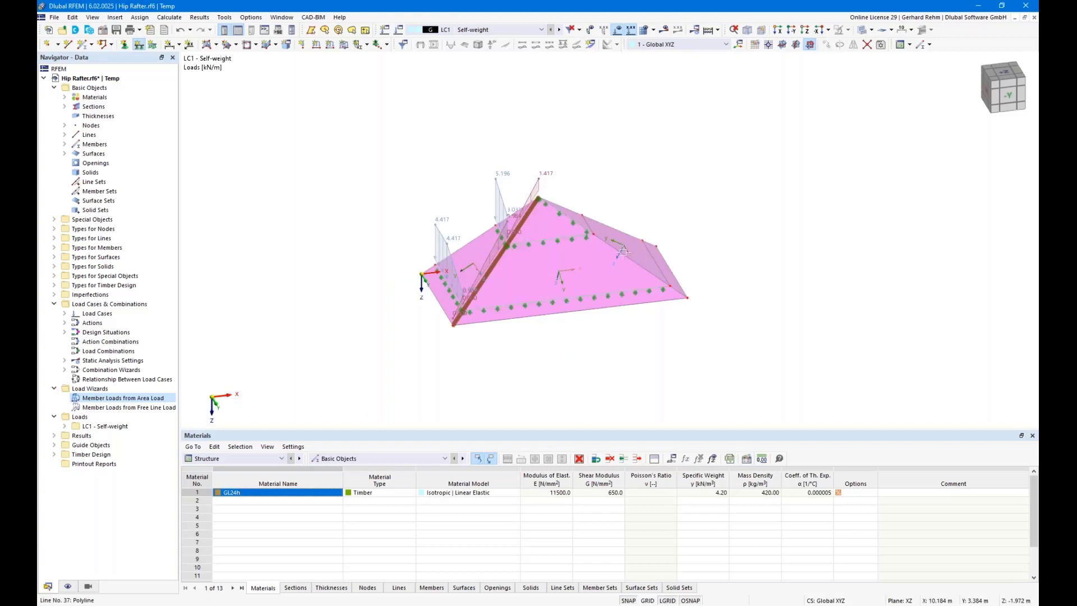
{"action": "left_click", "coordinate": [646, 272]}
{"action": "left_click", "coordinate": [657, 262]}
{"action": "left_click", "coordinate": [592, 231]}
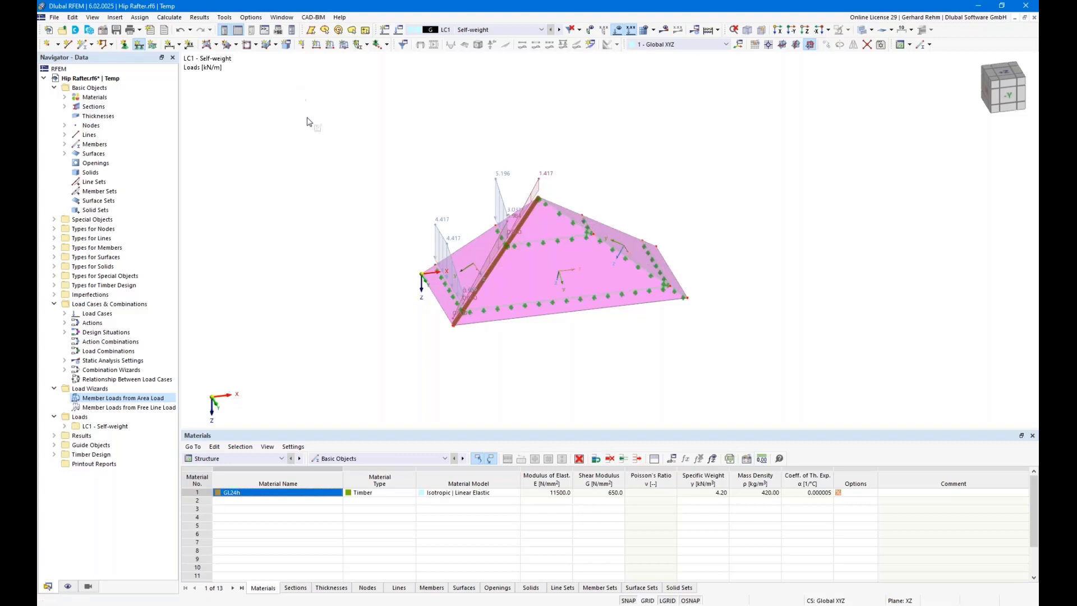
{"action": "left_click", "coordinate": [344, 45]}
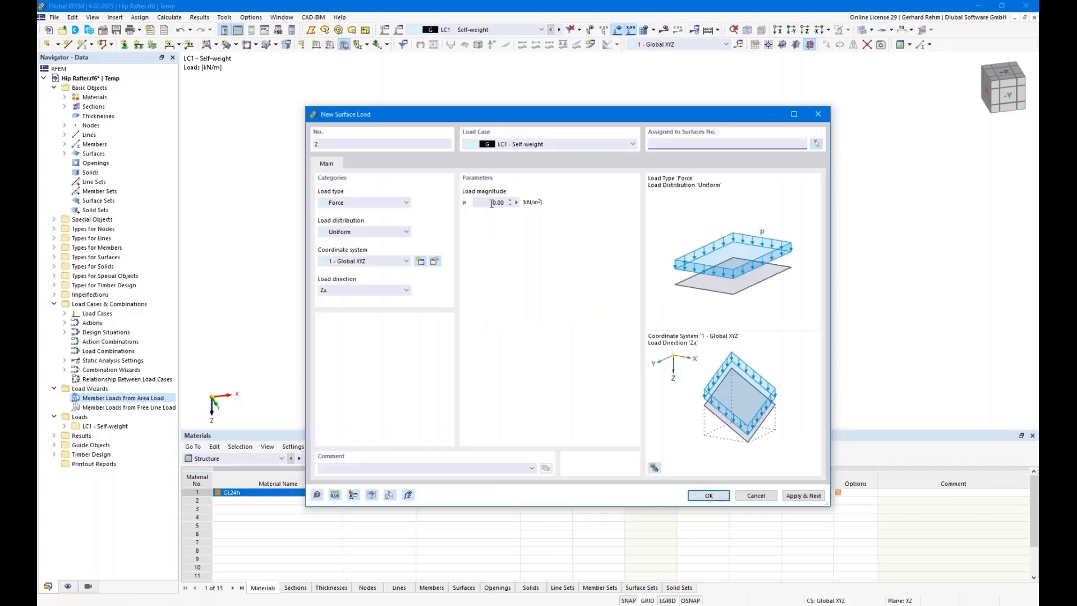
{"action": "left_click", "coordinate": [496, 202]}
{"action": "left_click", "coordinate": [756, 495]}
- Extend the existing 1.50 kN/m² uniform surface load in LC1 to surfaces 2 and 3 as well
{"action": "left_click", "coordinate": [64, 426]}
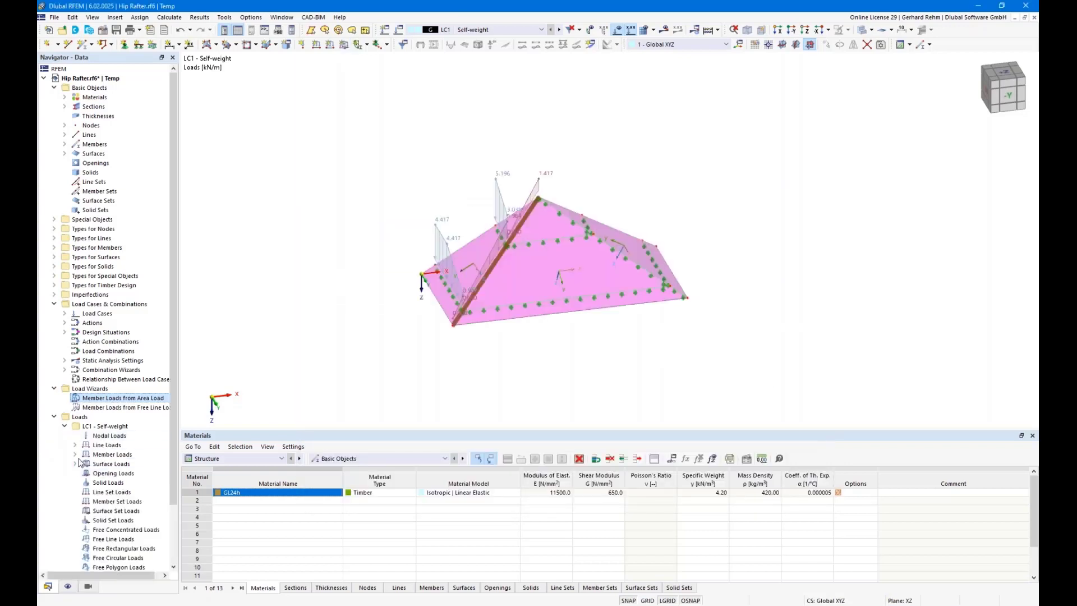
{"action": "left_click", "coordinate": [75, 464]}
{"action": "double_click", "coordinate": [114, 474]}
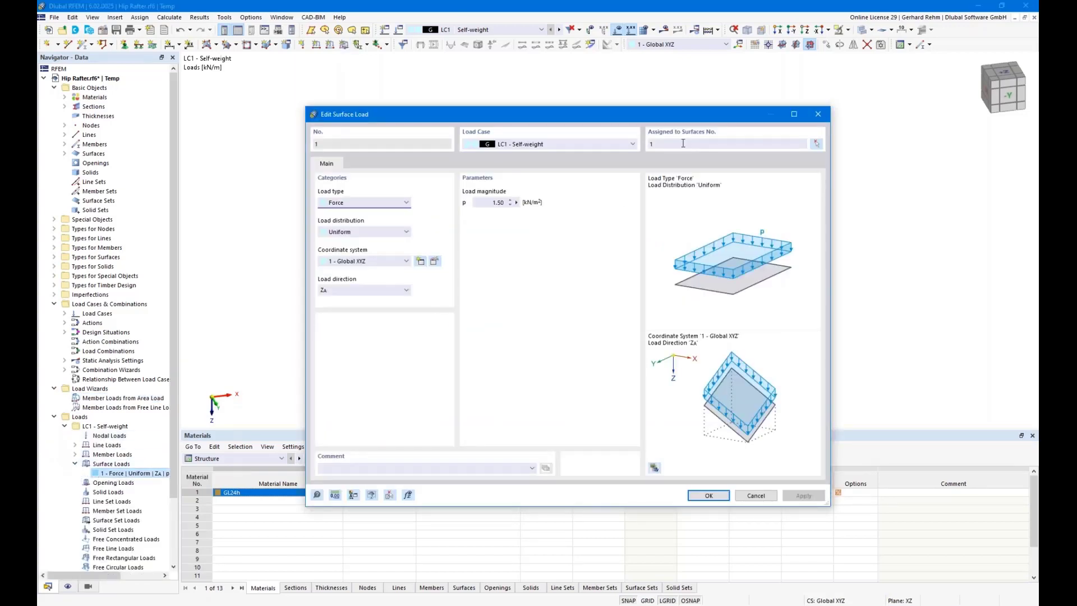
{"action": "left_click", "coordinate": [817, 144]}
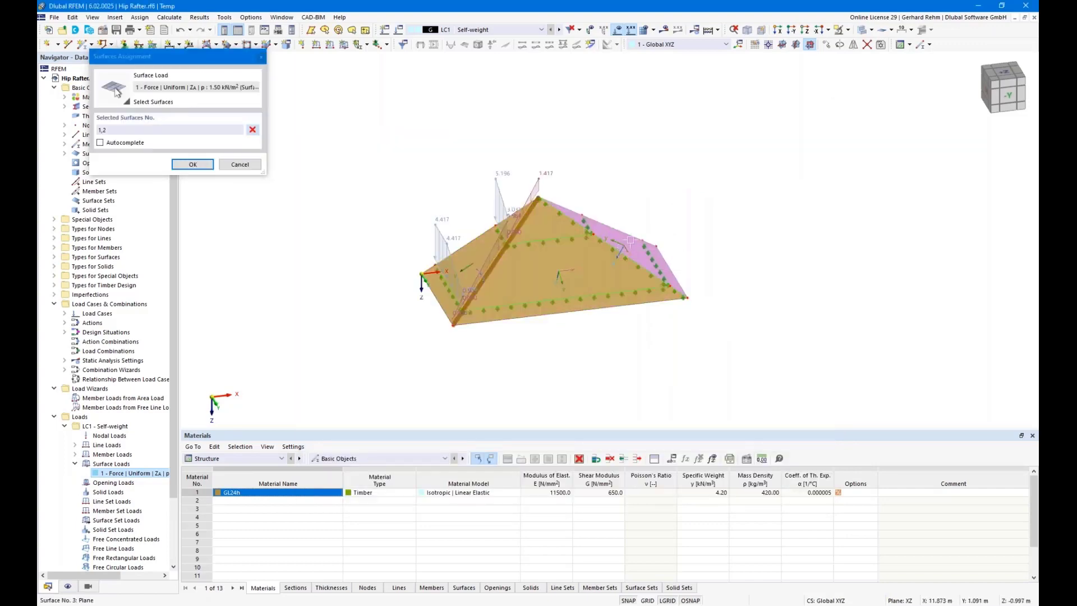
{"action": "left_click", "coordinate": [630, 242]}
{"action": "left_click", "coordinate": [192, 164]}
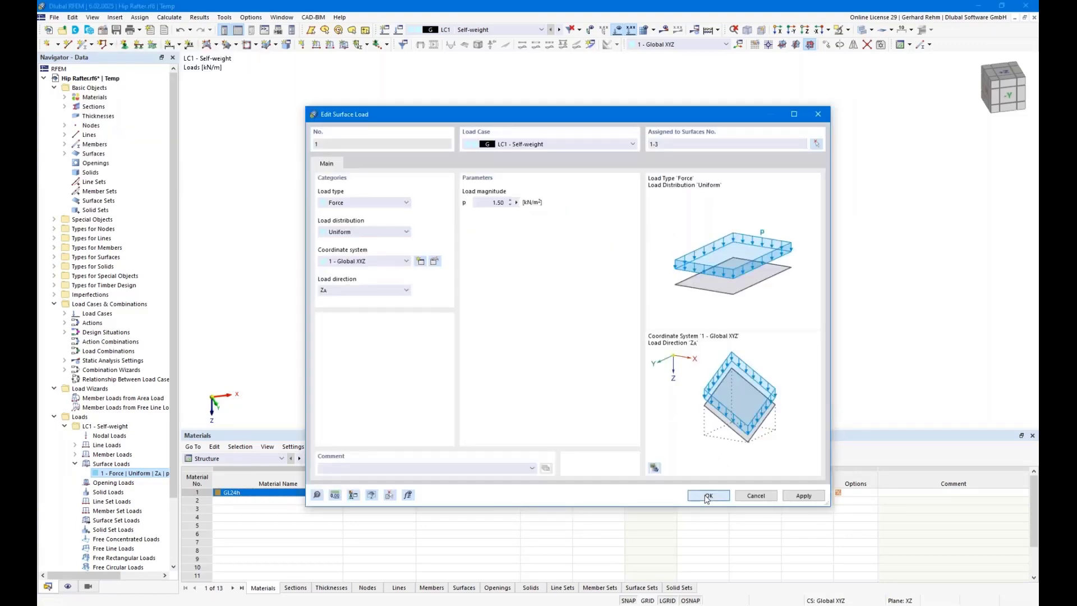
{"action": "left_click", "coordinate": [708, 496]}
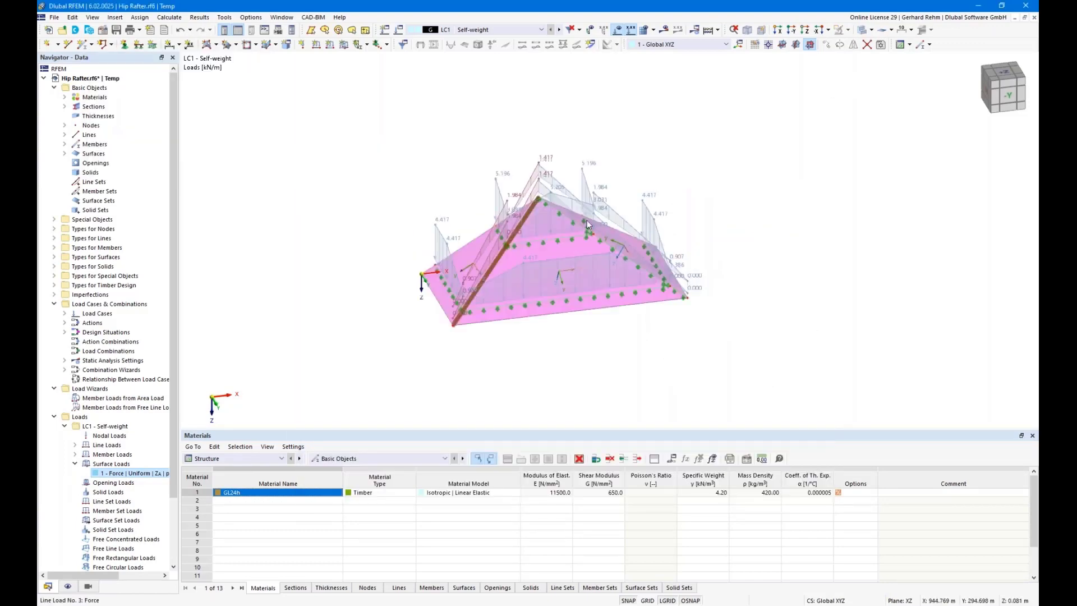
- Examine the transferred line and member loads along the purlin lines and the hip rafter from several angles
{"action": "scroll", "coordinate": [561, 215], "scroll_direction": "up", "scroll_amount": 2}
{"action": "middle_click_drag", "start_coordinate": [579, 258], "coordinate": [540, 267], "text": "ctrl"}
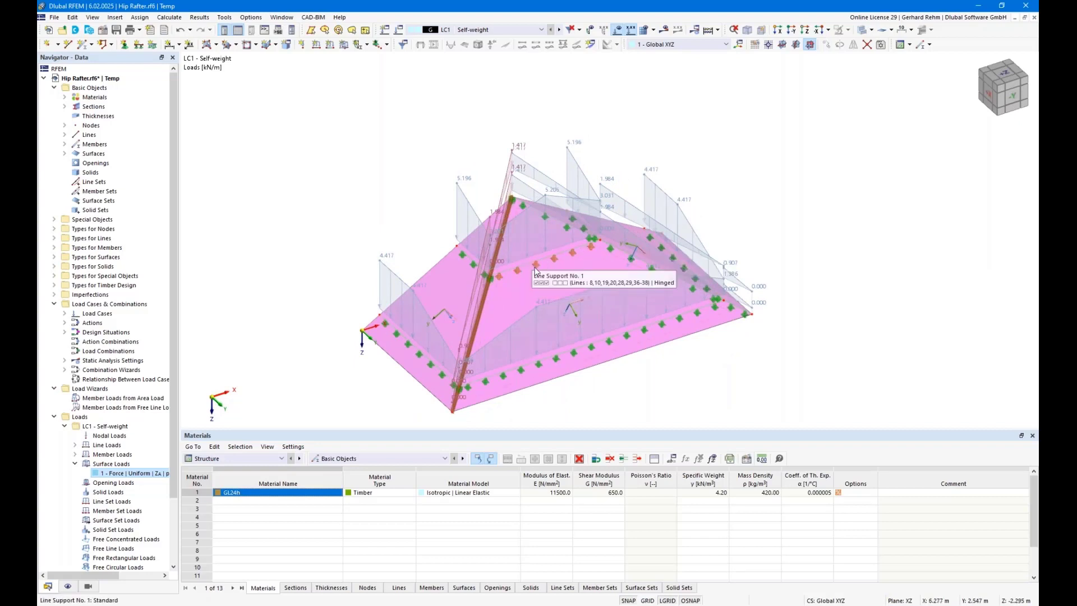
{"action": "scroll", "coordinate": [533, 274], "scroll_direction": "up", "scroll_amount": 2}
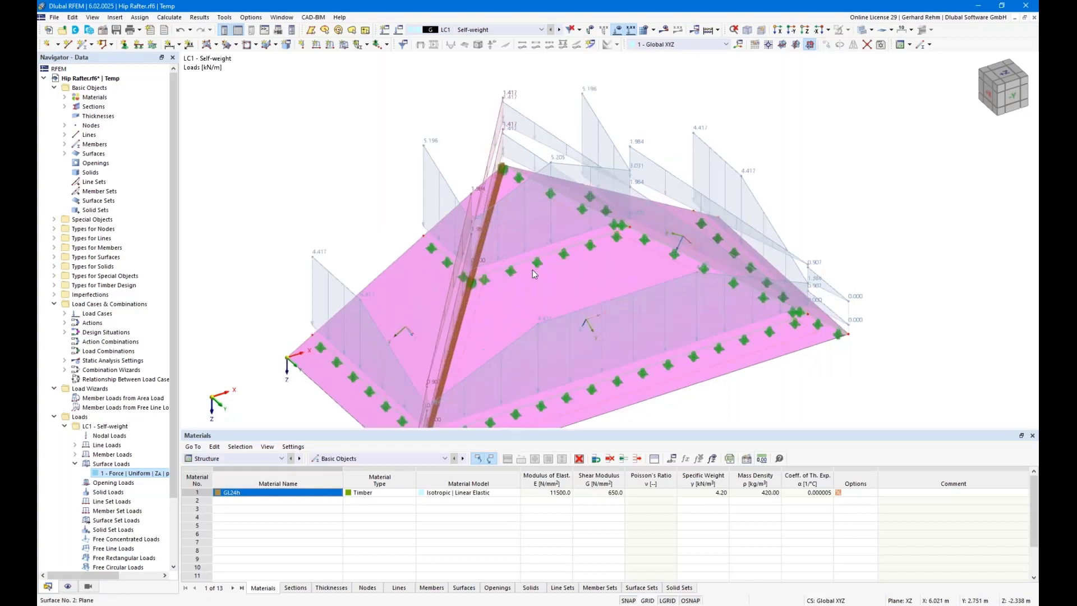
{"action": "left_click", "coordinate": [491, 272]}
{"action": "scroll", "coordinate": [552, 278], "scroll_direction": "down", "scroll_amount": 3}
{"action": "middle_click_drag", "start_coordinate": [804, 293], "coordinate": [741, 255], "text": "ctrl"}
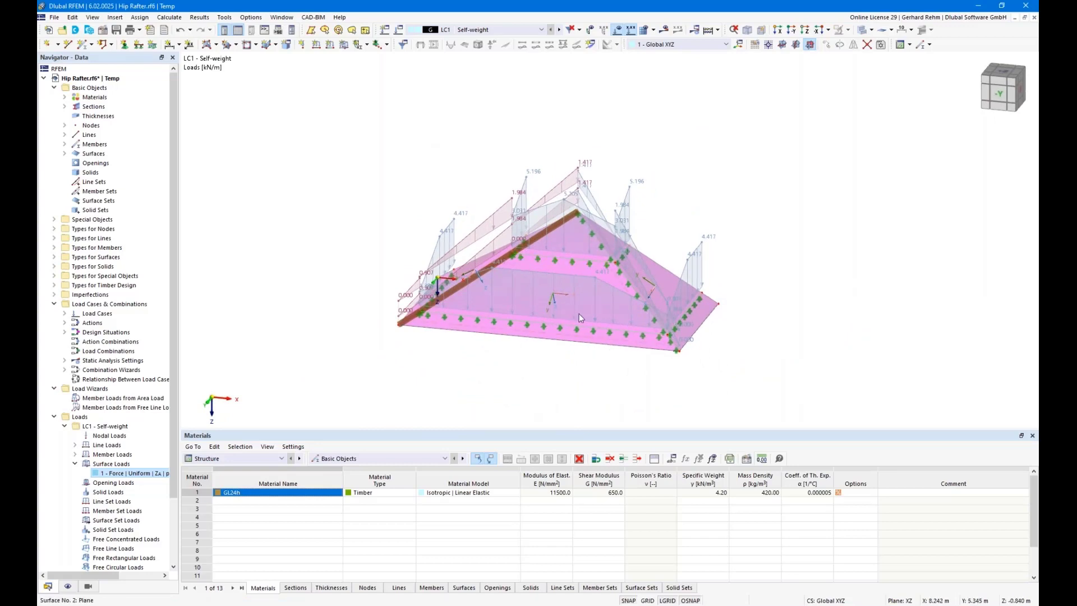
{"action": "scroll", "coordinate": [547, 360], "scroll_direction": "down", "scroll_amount": 1}
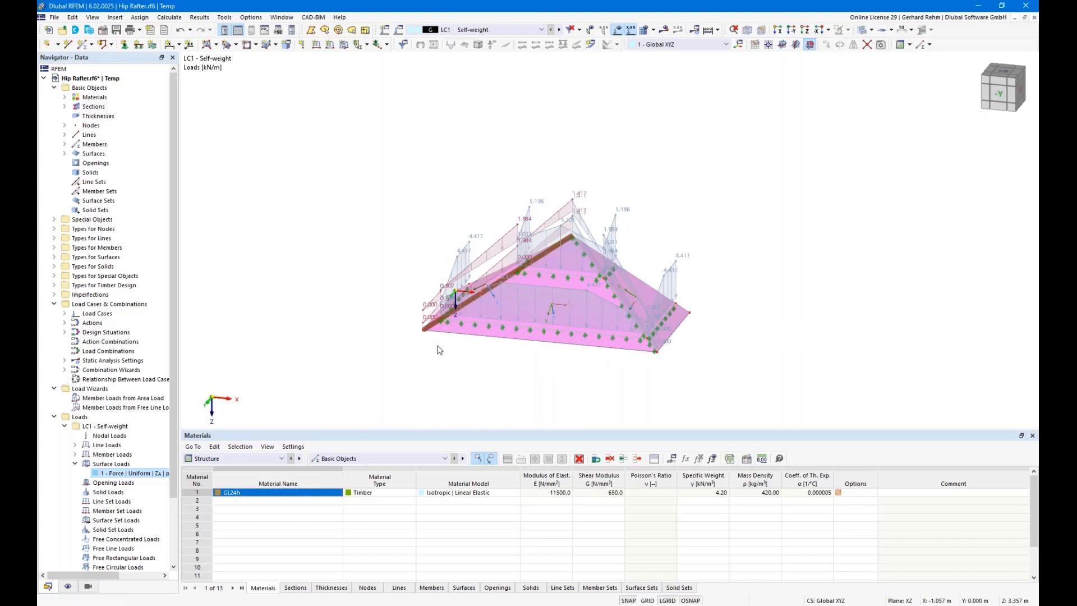
{"action": "mouse_move", "coordinate": [377, 208]}
{"action": "middle_mouse_down", "text": "ctrl"}
{"action": "mouse_move", "coordinate": [507, 203]}
{"action": "mouse_move", "coordinate": [385, 210]}
{"action": "middle_mouse_up", "text": "ctrl"}
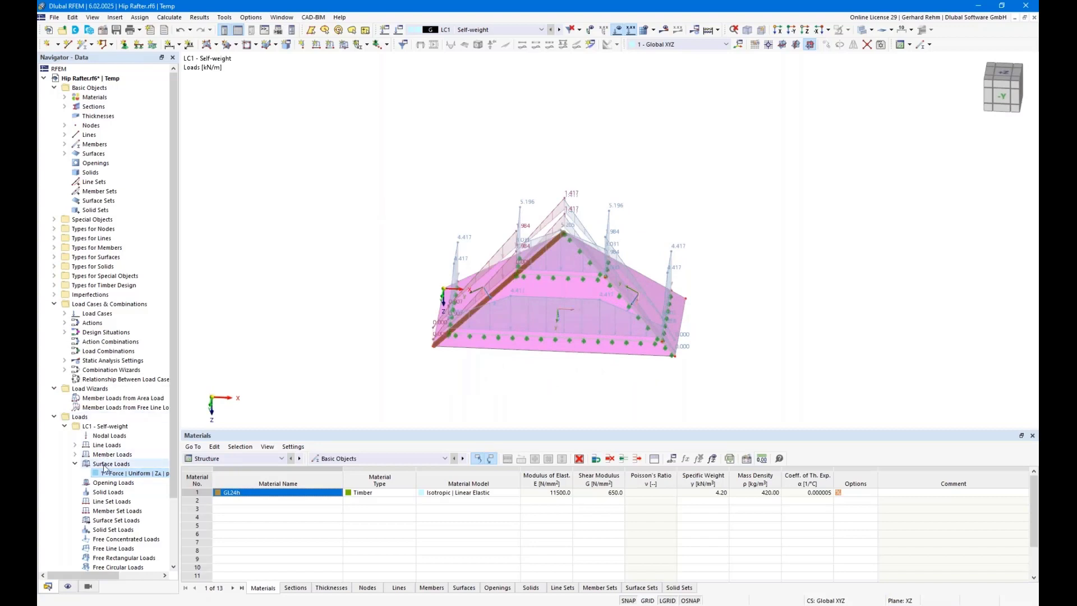
- Copy load case LC1 as LC2 and deactivate the active self-weight in the copy
{"action": "left_click", "coordinate": [64, 313]}
{"action": "right_click", "coordinate": [107, 326]}
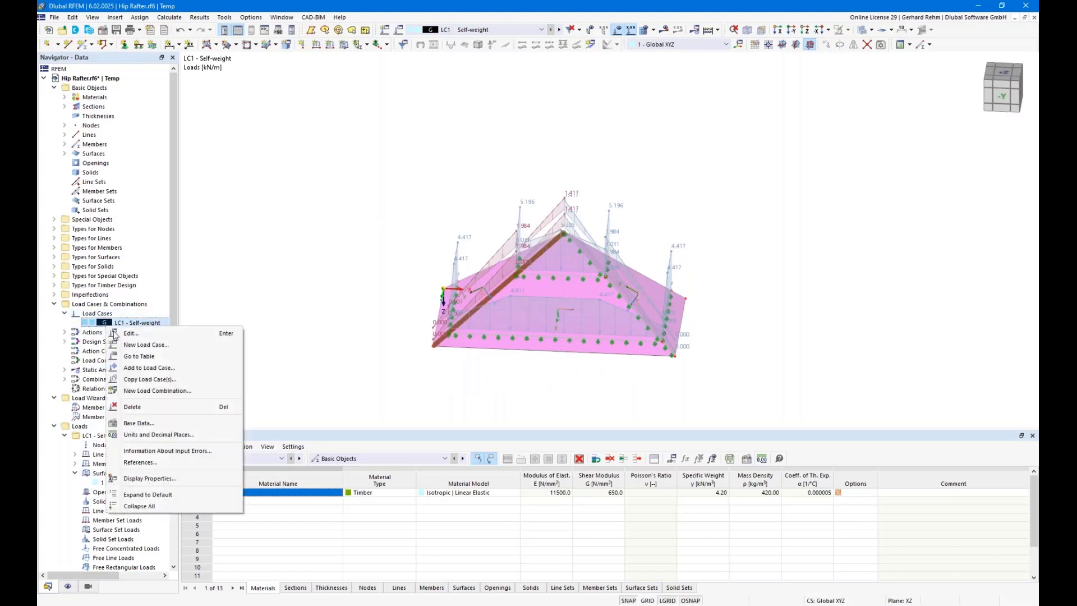
{"action": "left_click", "coordinate": [149, 380]}
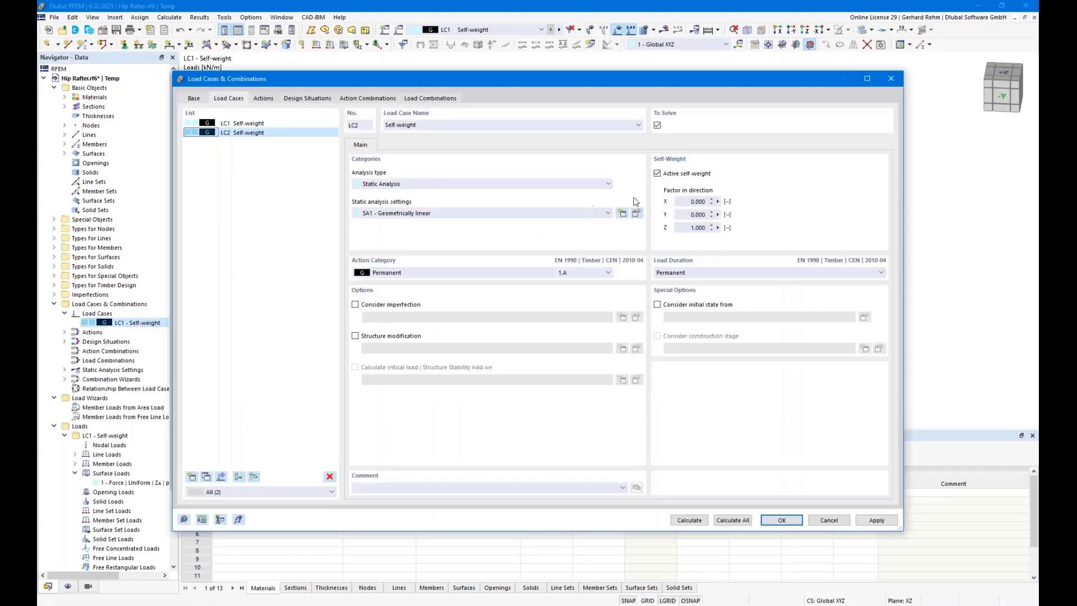
{"action": "left_click", "coordinate": [657, 174]}
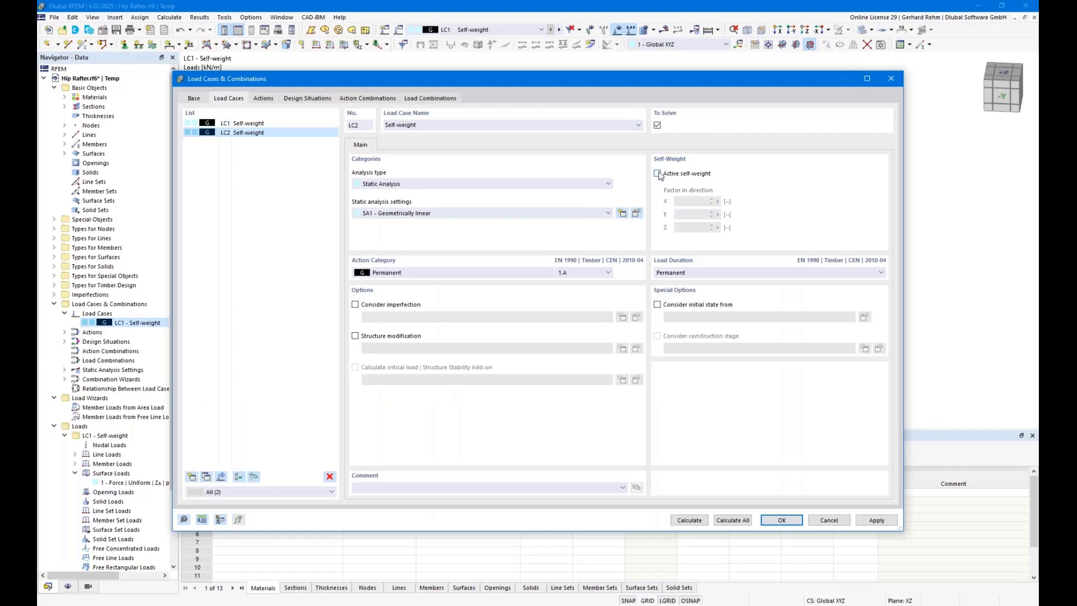
- Name load case LC2 Snow and assign it the action category Snow/Ice loads - H <= 1000 m
{"action": "left_click", "coordinate": [637, 126]}
{"action": "left_click", "coordinate": [395, 139]}
{"action": "left_click", "coordinate": [396, 275]}
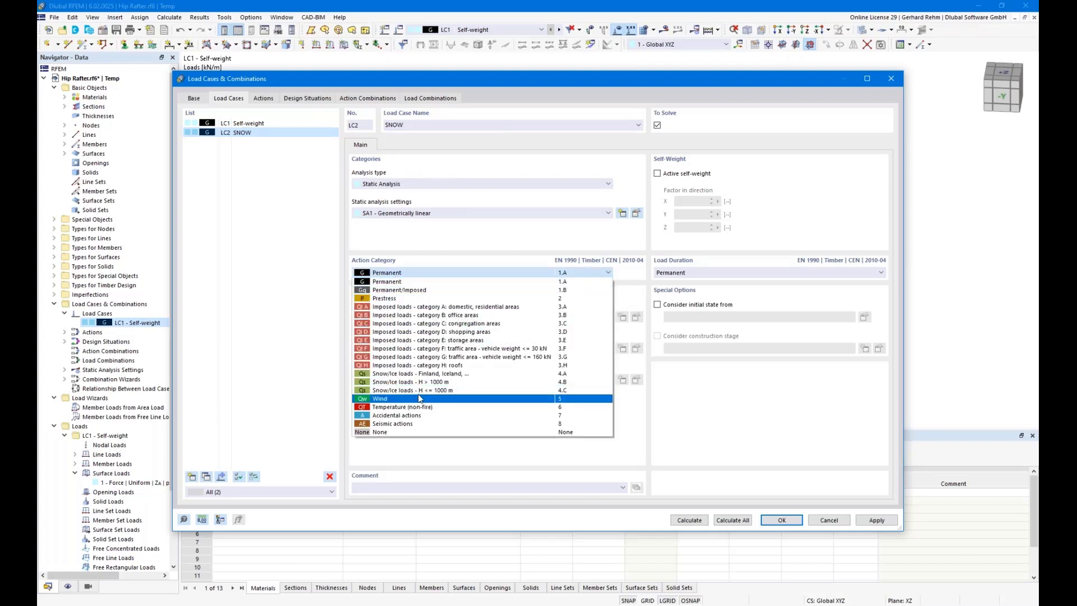
{"action": "left_click", "coordinate": [439, 391]}
{"action": "double_click", "coordinate": [438, 125]}
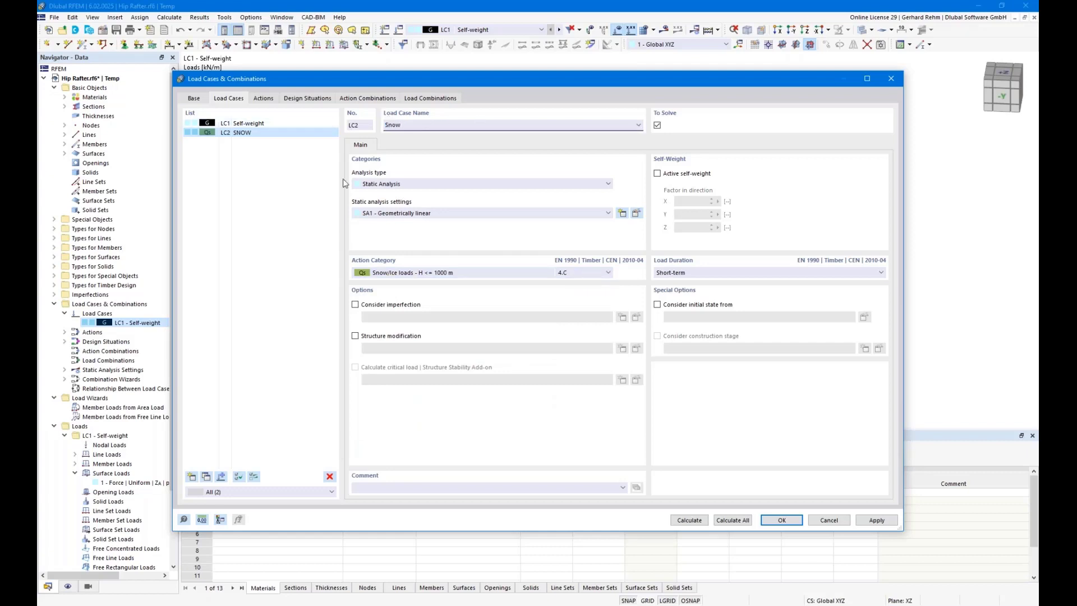
{"action": "key", "text": "Tab"}
- Compare the settings of load cases LC1 and LC2 and check the actions created from them
{"action": "left_click", "coordinate": [240, 124]}
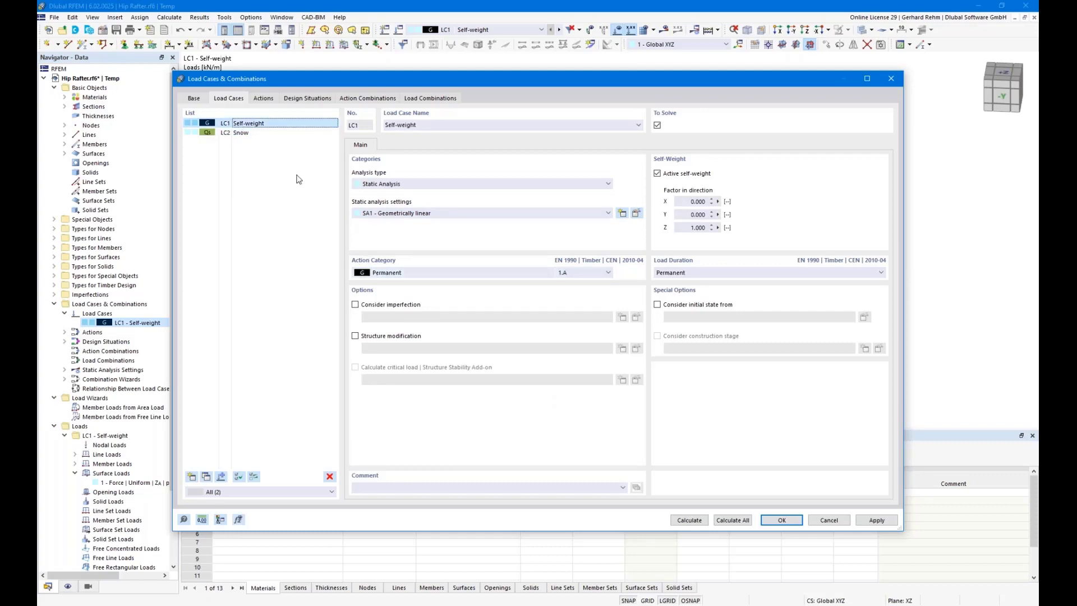
{"action": "left_click", "coordinate": [241, 133]}
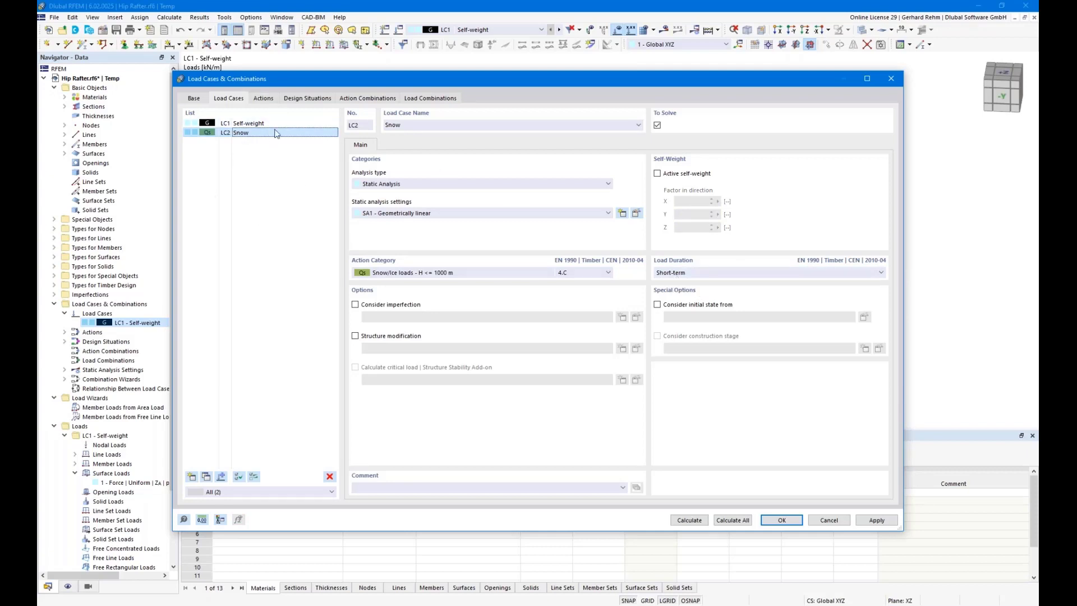
{"action": "left_click_drag", "start_coordinate": [258, 84], "coordinate": [380, 286]}
{"action": "left_click_drag", "start_coordinate": [397, 347], "coordinate": [381, 216]}
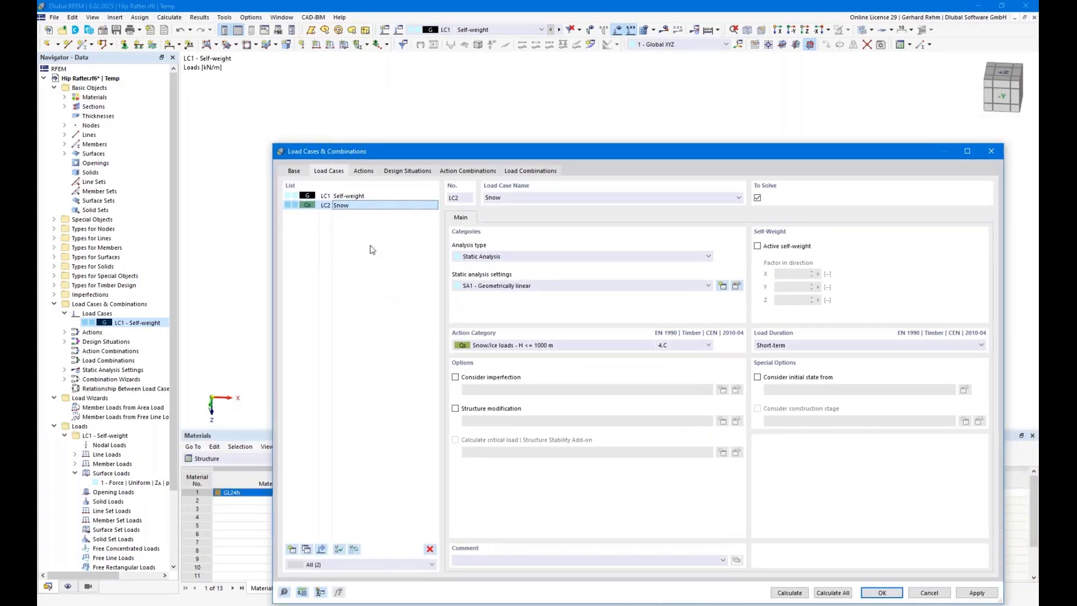
{"action": "left_click_drag", "start_coordinate": [350, 157], "coordinate": [335, 115]}
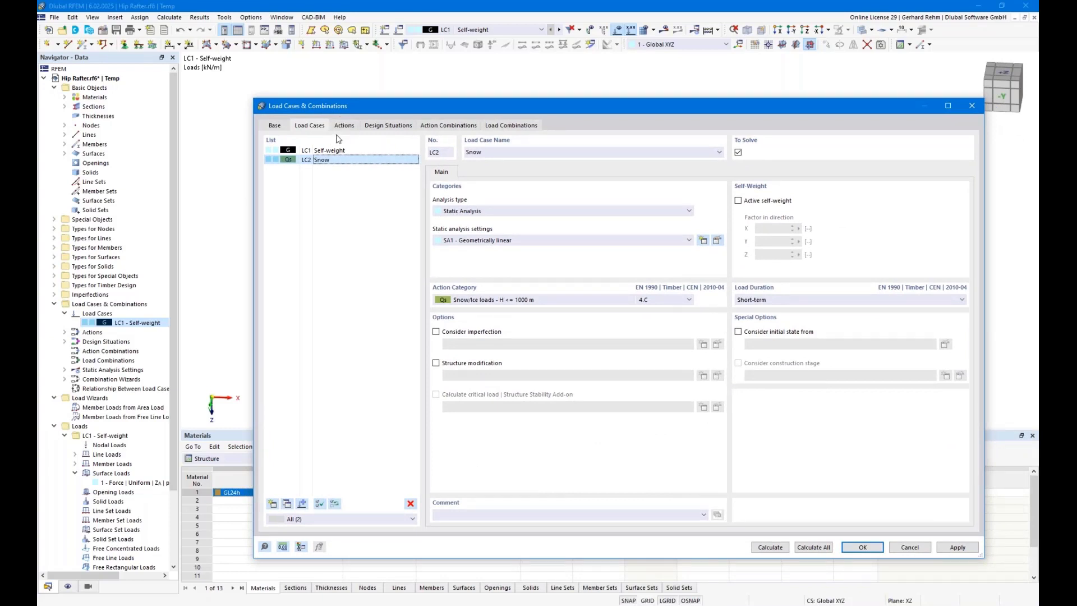
{"action": "left_click", "coordinate": [342, 126]}
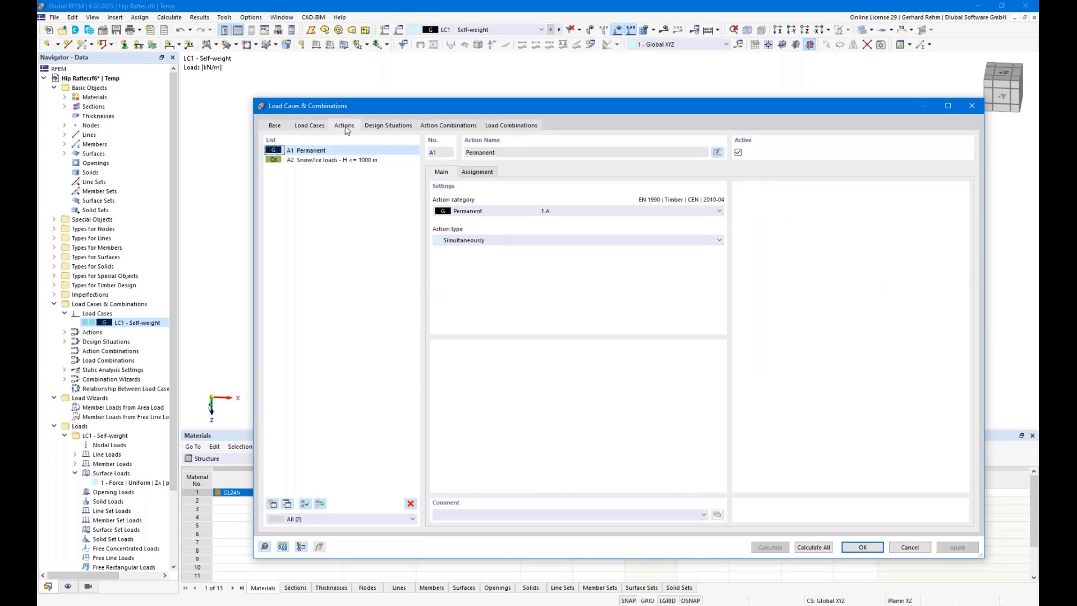
- Set the combination wizard of design situations DS1 to DS3 to load combinations with SA1 - Geometrically linear
{"action": "left_click", "coordinate": [396, 126]}
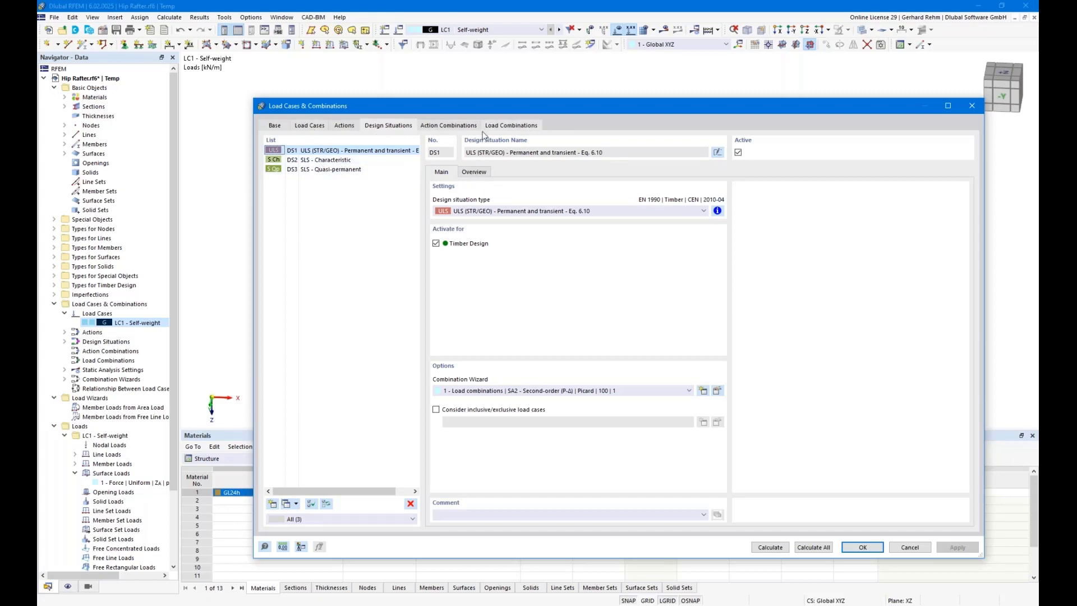
{"action": "left_click", "coordinate": [325, 169], "text": "shift"}
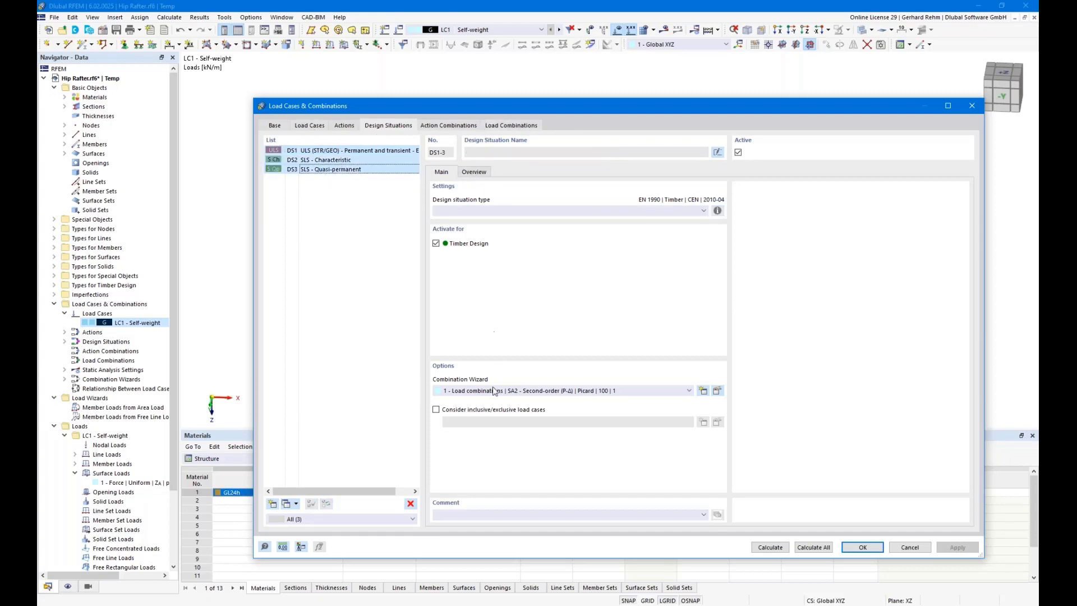
{"action": "left_click", "coordinate": [492, 393]}
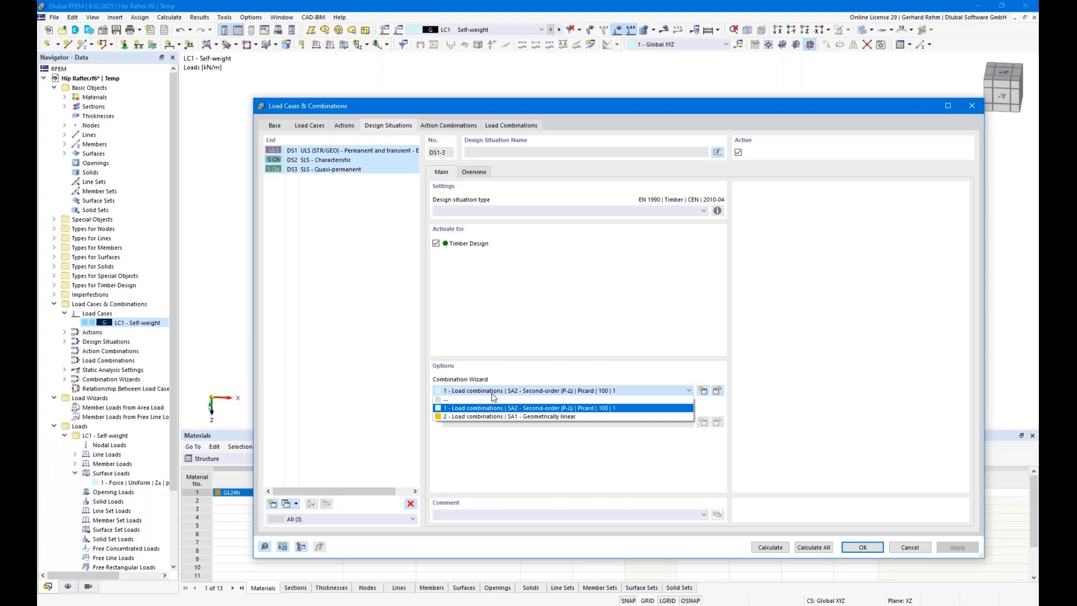
{"action": "left_click", "coordinate": [535, 417]}
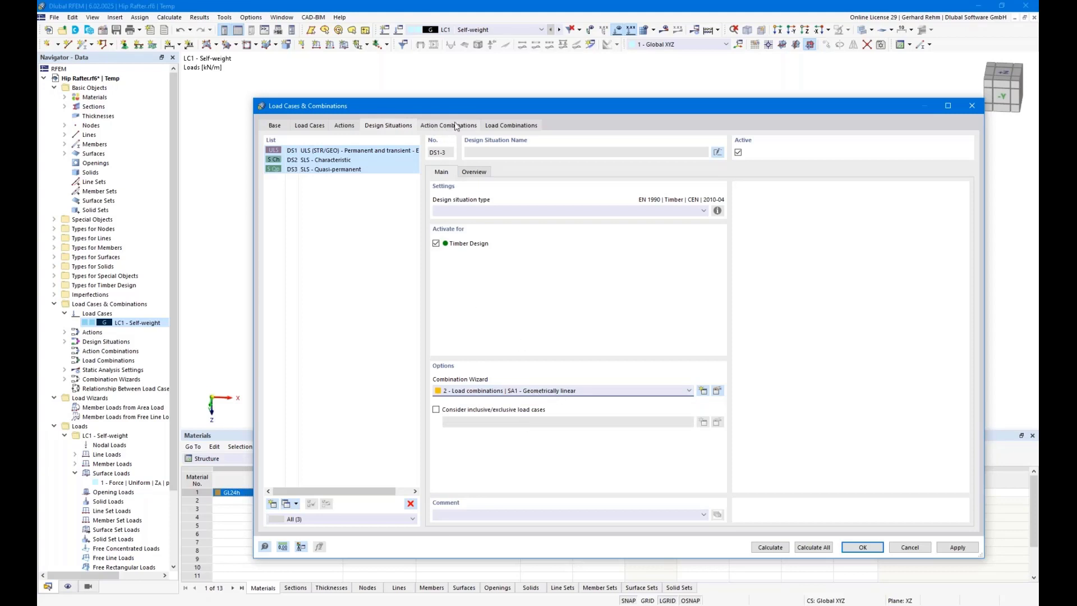
- Generate and review the load combinations, including the ULS combination with snow, and accept the load case and combination settings
{"action": "left_click", "coordinate": [496, 125]}
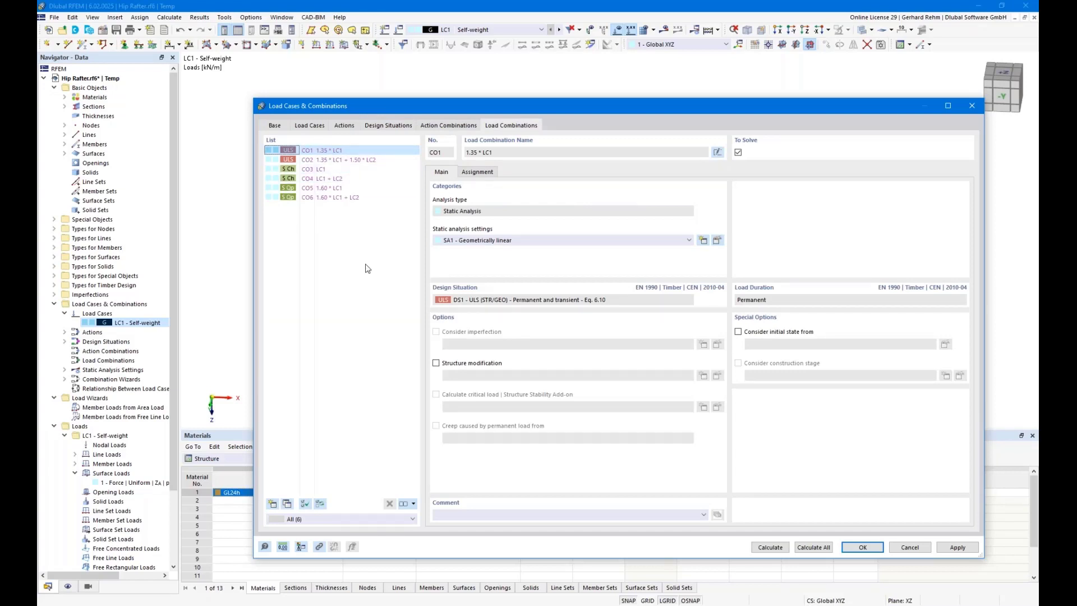
{"action": "left_click", "coordinate": [322, 159]}
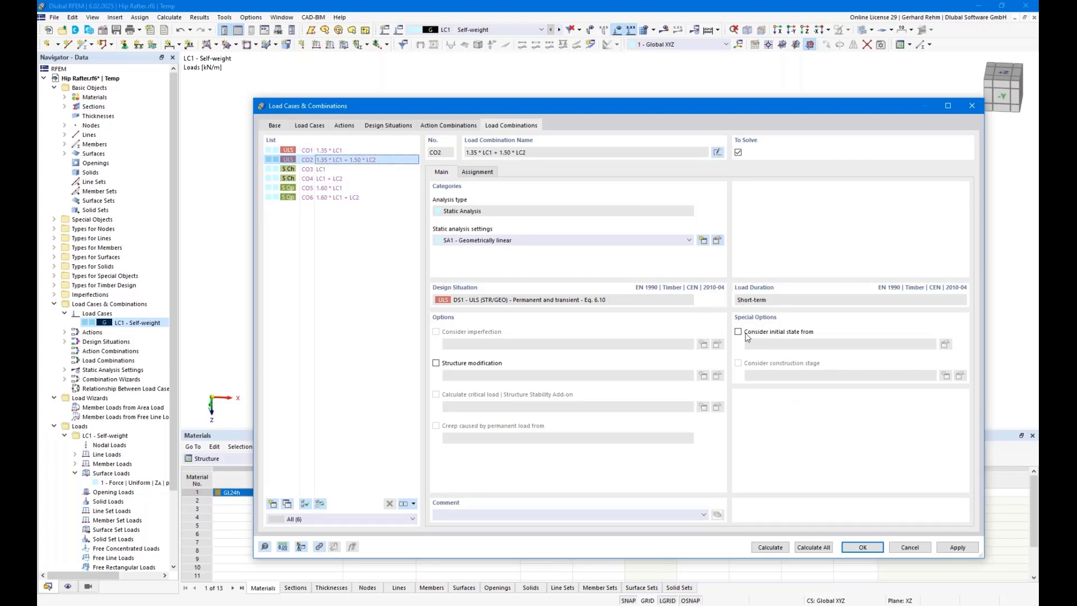
{"action": "left_click", "coordinate": [862, 548]}
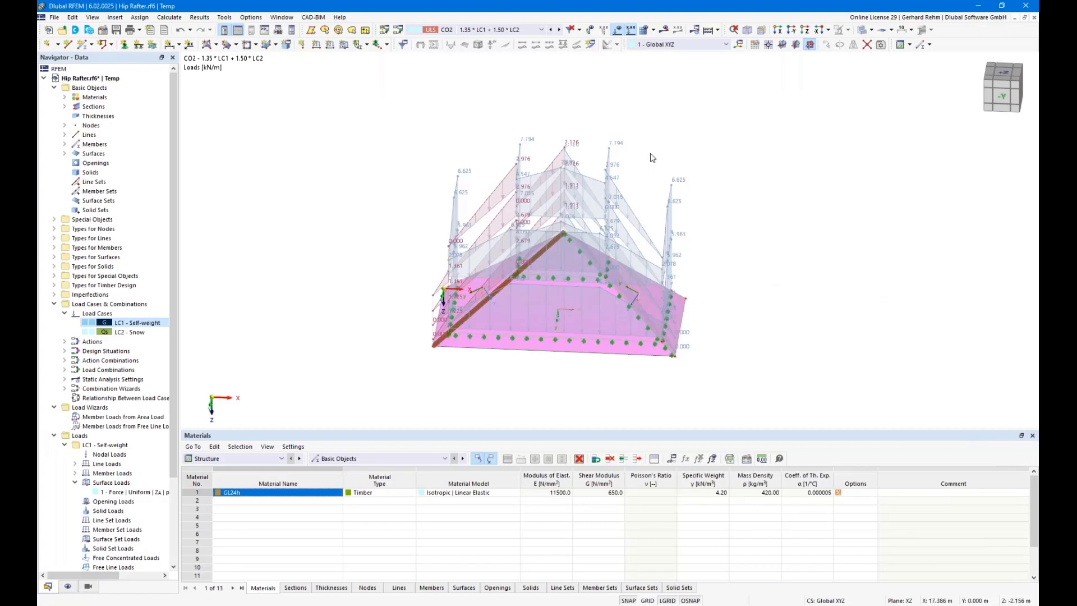
- Turn off the load display and isolate the hip rafter members with their related objects
{"action": "left_click", "coordinate": [617, 29]}
{"action": "middle_click_drag", "start_coordinate": [551, 273], "coordinate": [508, 325], "text": "ctrl"}
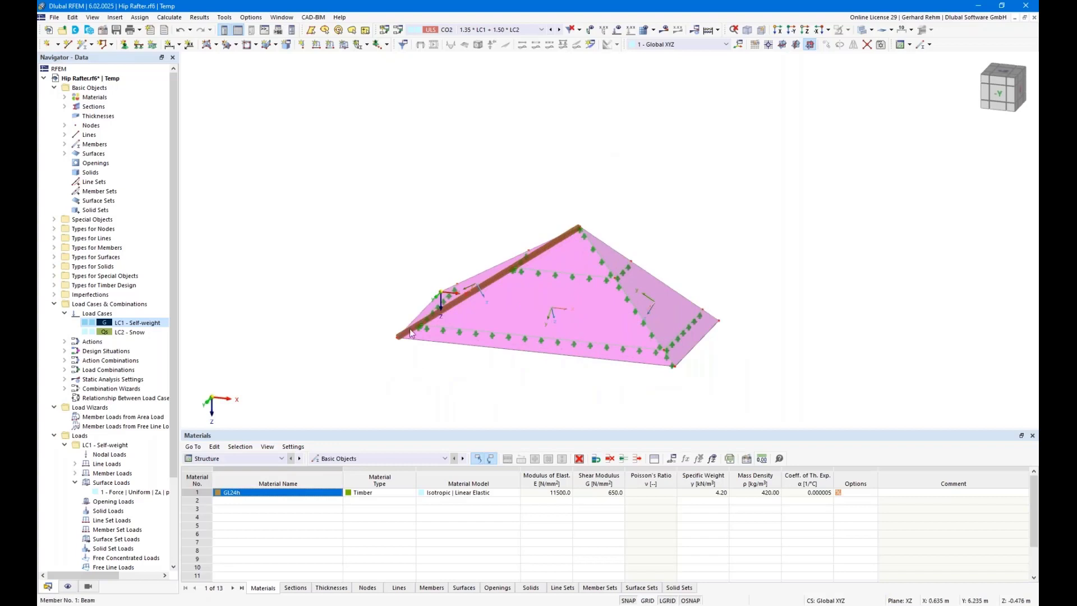
{"action": "left_click", "coordinate": [529, 260]}
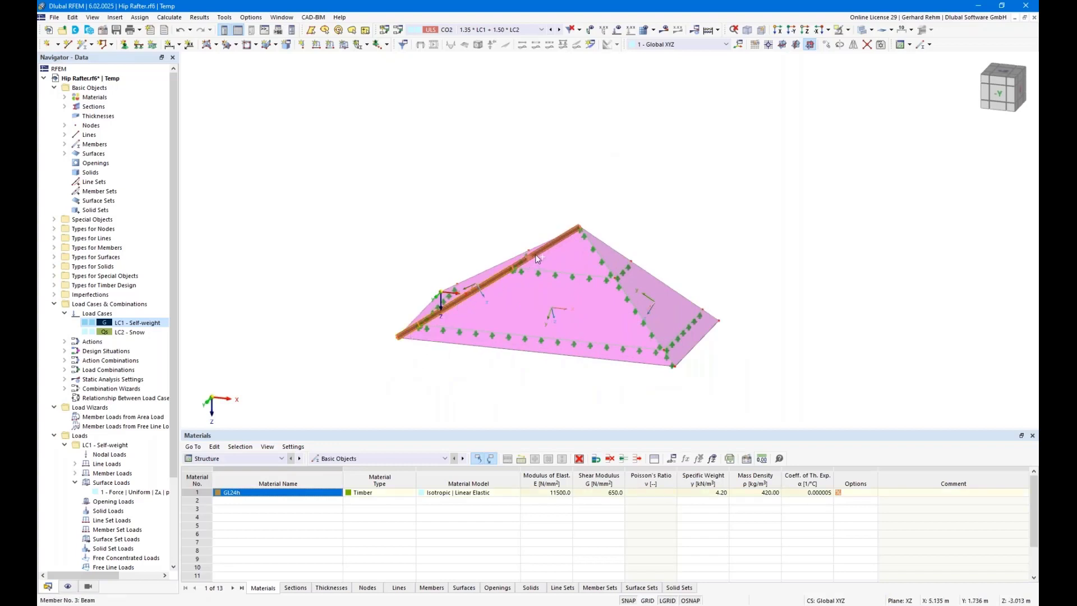
{"action": "left_click", "coordinate": [849, 30]}
{"action": "left_click", "coordinate": [856, 55]}
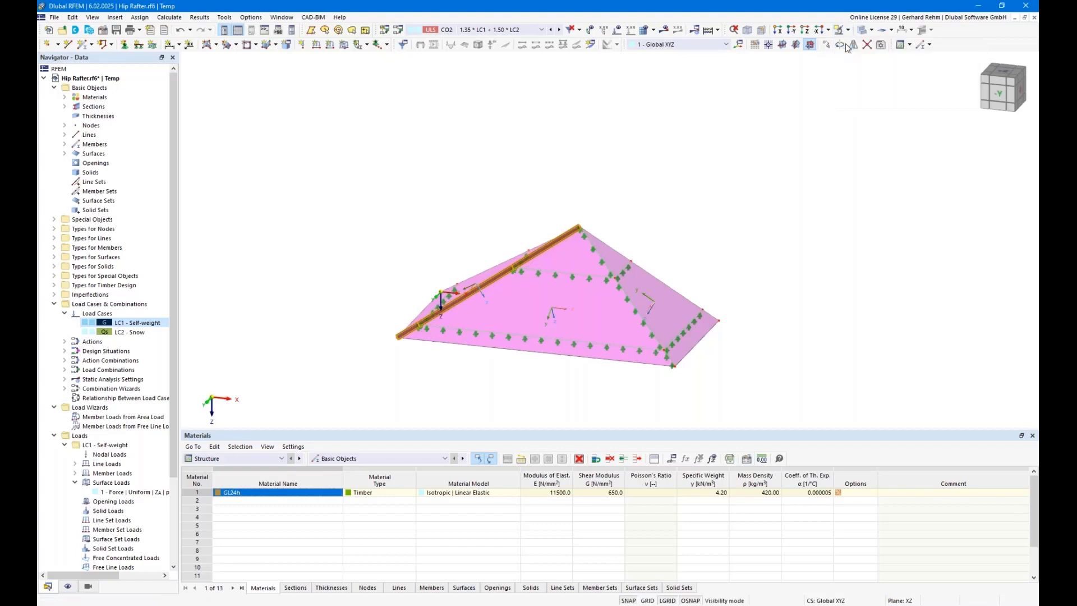
{"action": "scroll", "coordinate": [414, 344], "scroll_direction": "up", "scroll_amount": 3}
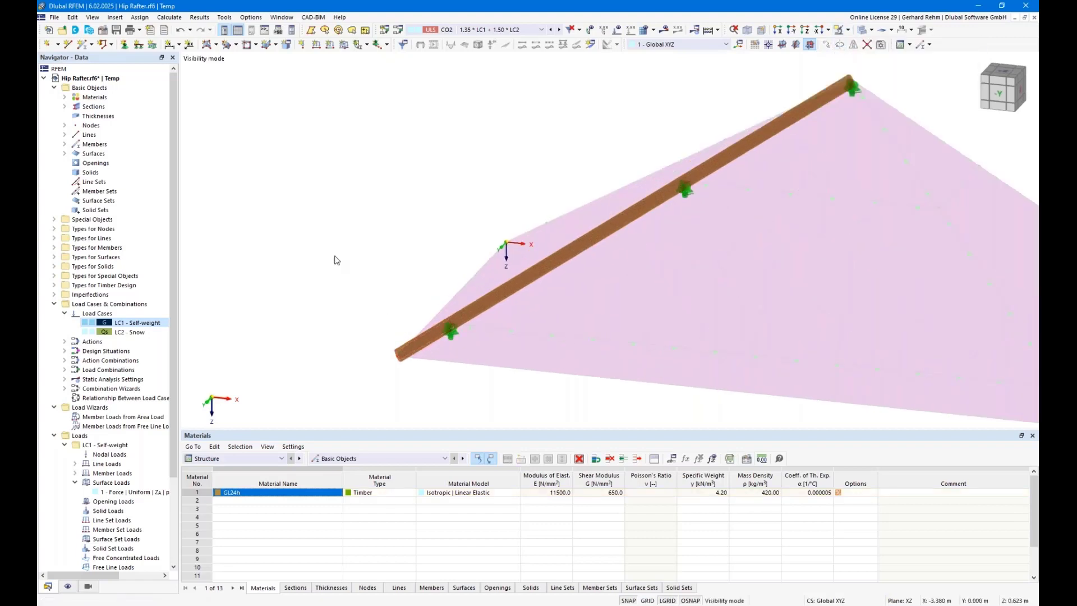
{"action": "middle_click_drag", "start_coordinate": [335, 257], "coordinate": [320, 231], "text": "ctrl"}
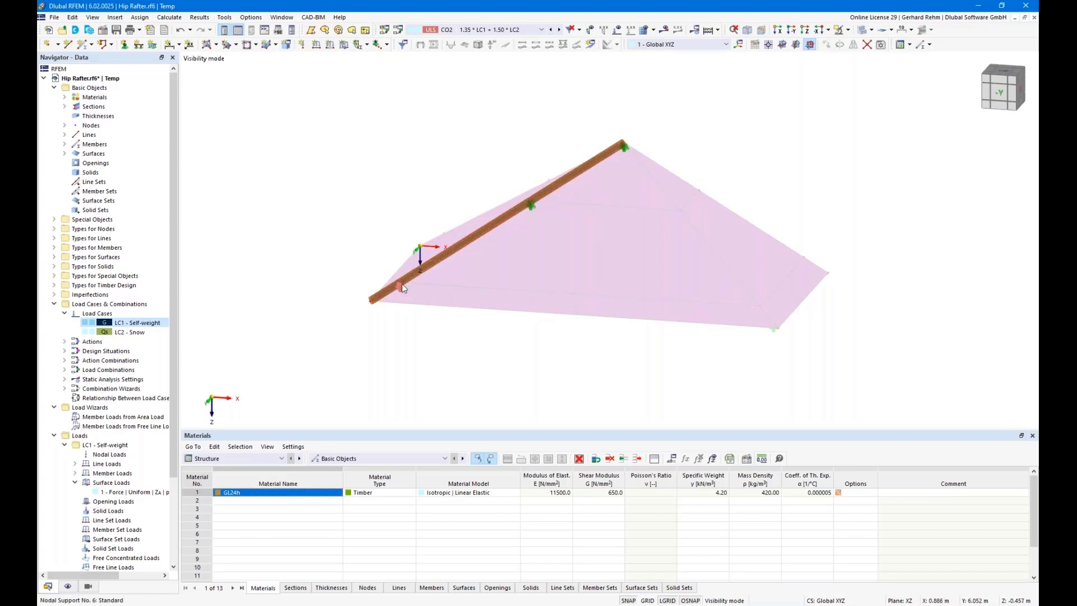
- Create a member set from the three continuous hip rafter members
{"action": "left_click_drag", "start_coordinate": [726, 352], "coordinate": [368, 120]}
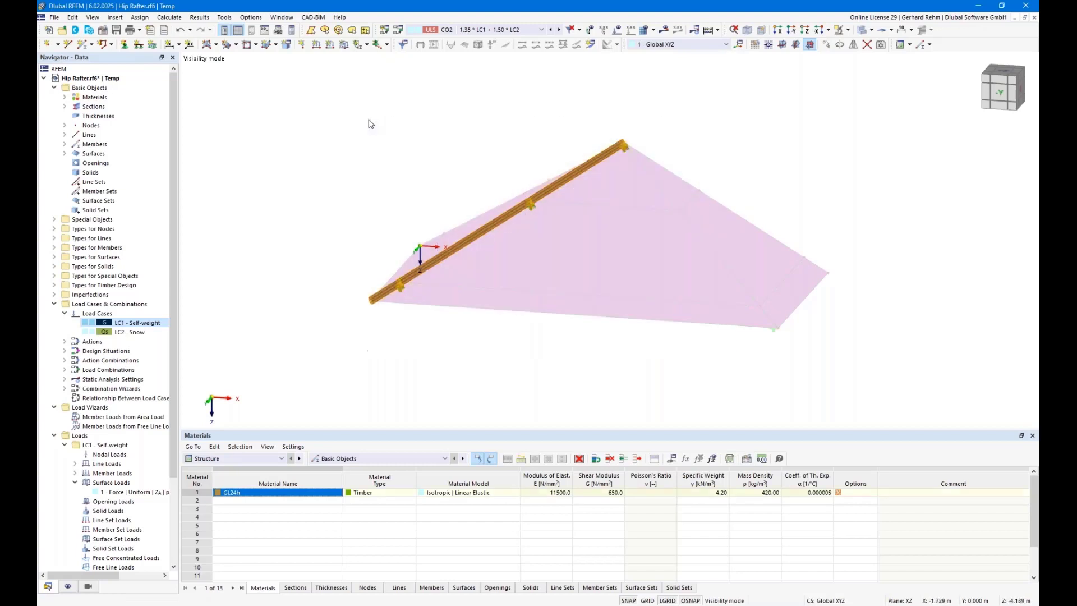
{"action": "right_click", "coordinate": [478, 240]}
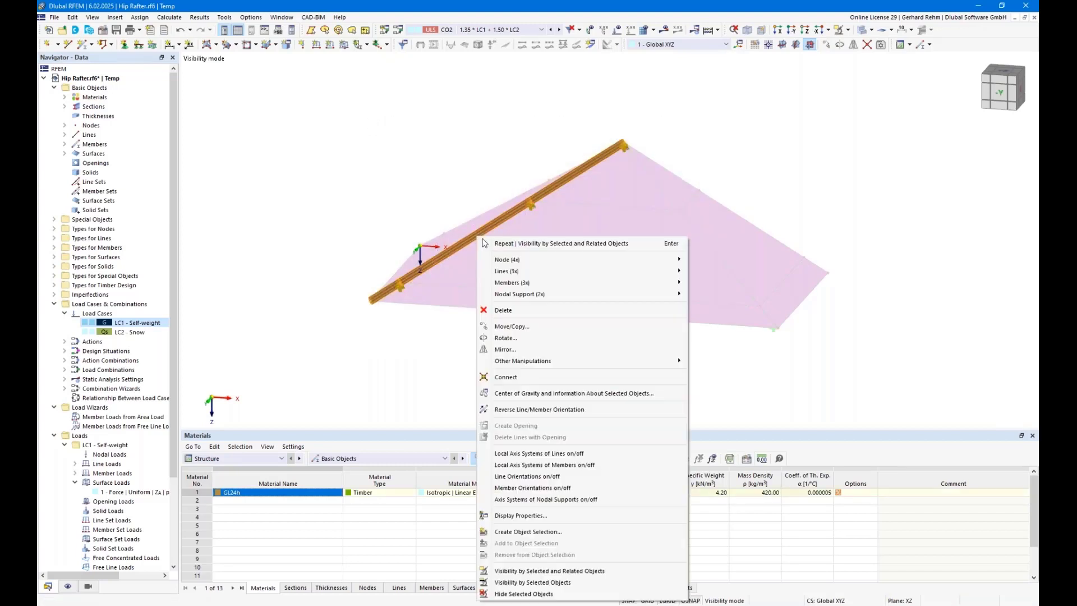
{"action": "mouse_move", "coordinate": [560, 287]}
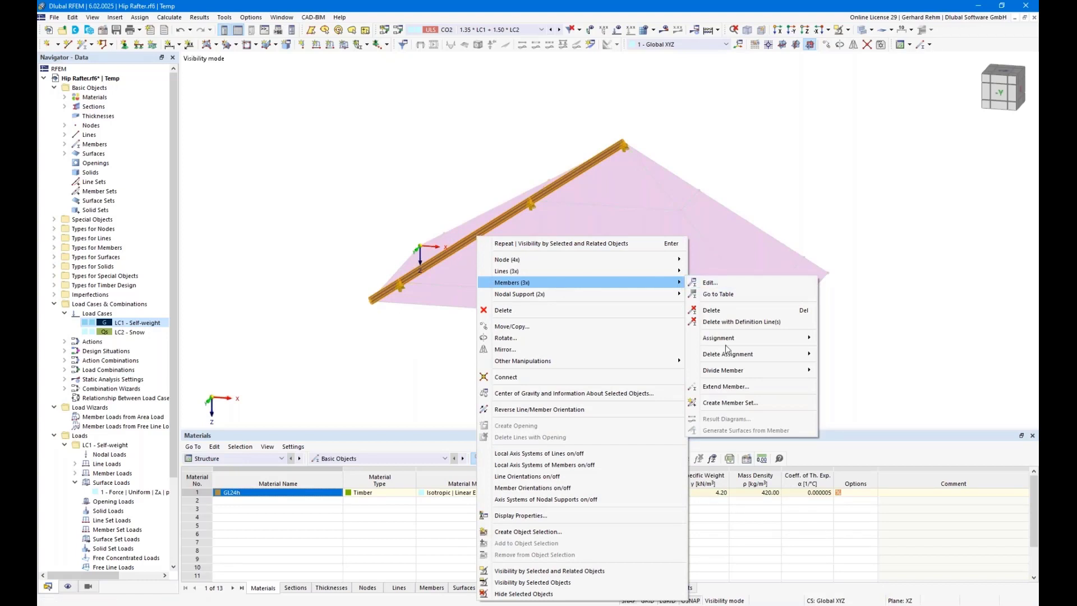
{"action": "left_click", "coordinate": [730, 403]}
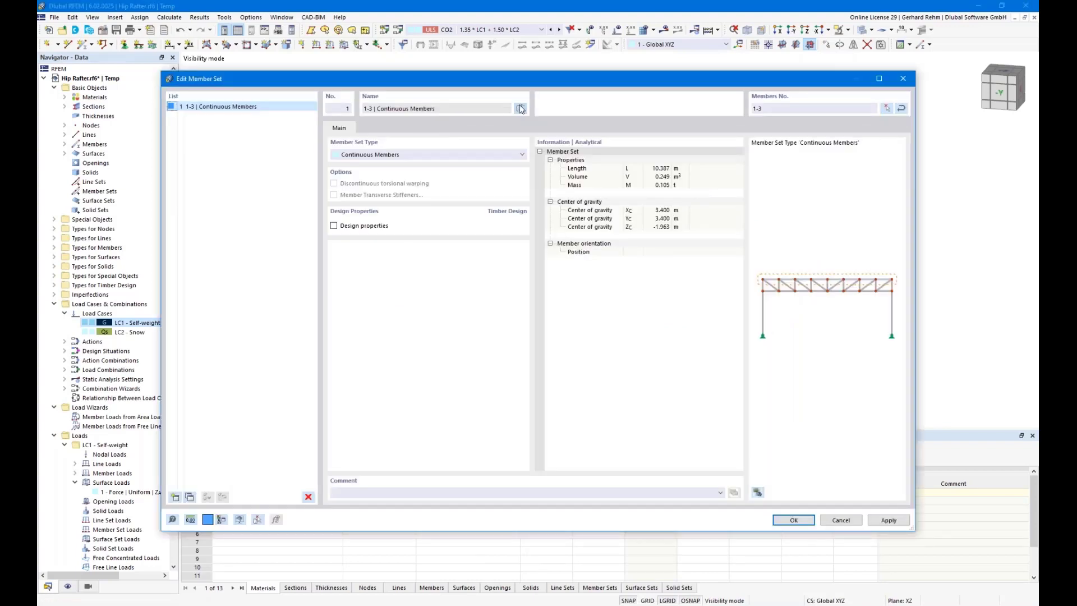
- Name the member set "Hip Rafter" and activate its timber design properties
{"action": "left_click", "coordinate": [521, 108]}
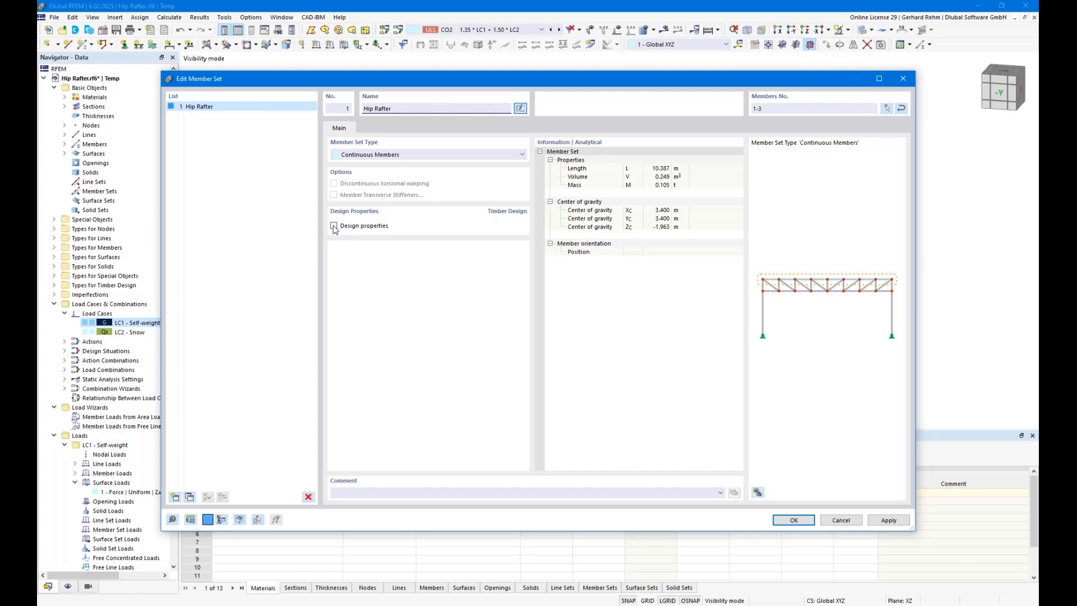
{"action": "left_click", "coordinate": [367, 227]}
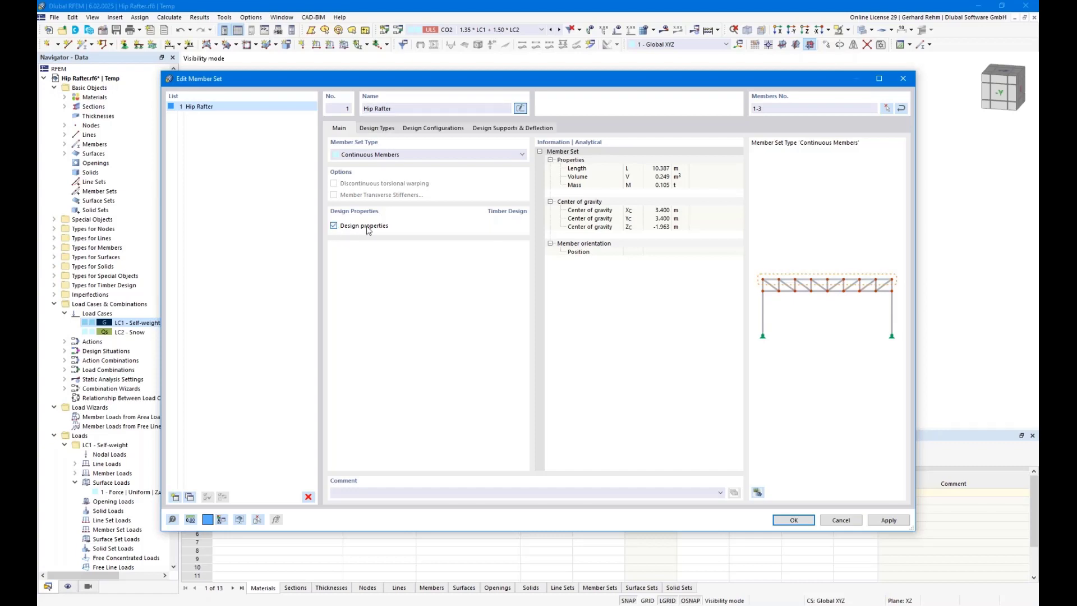
{"action": "left_click_drag", "start_coordinate": [351, 79], "coordinate": [469, 345]}
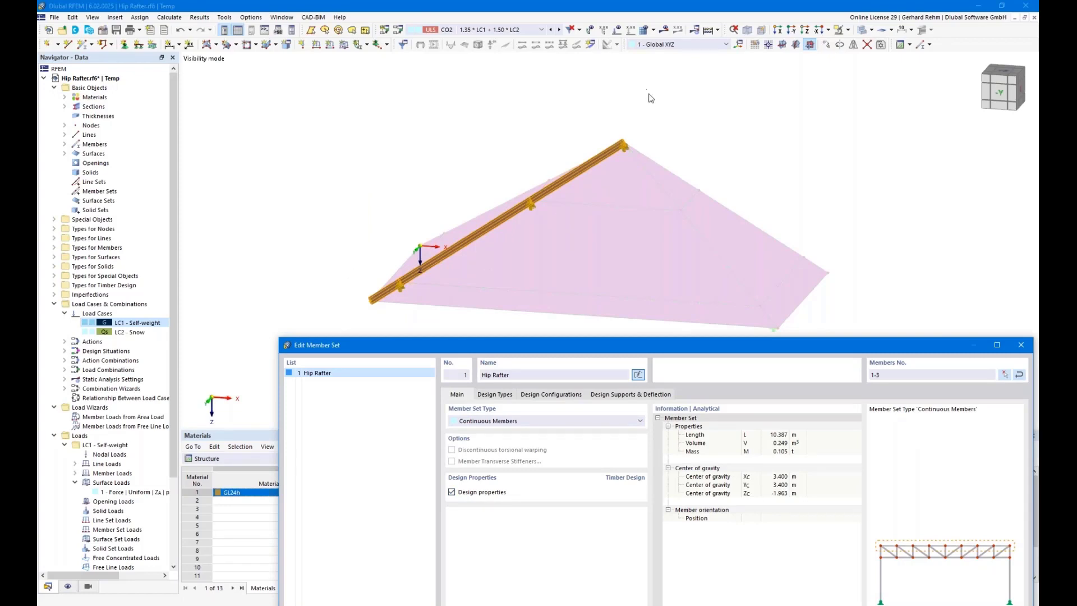
{"action": "left_click_drag", "start_coordinate": [494, 345], "coordinate": [428, 130]}
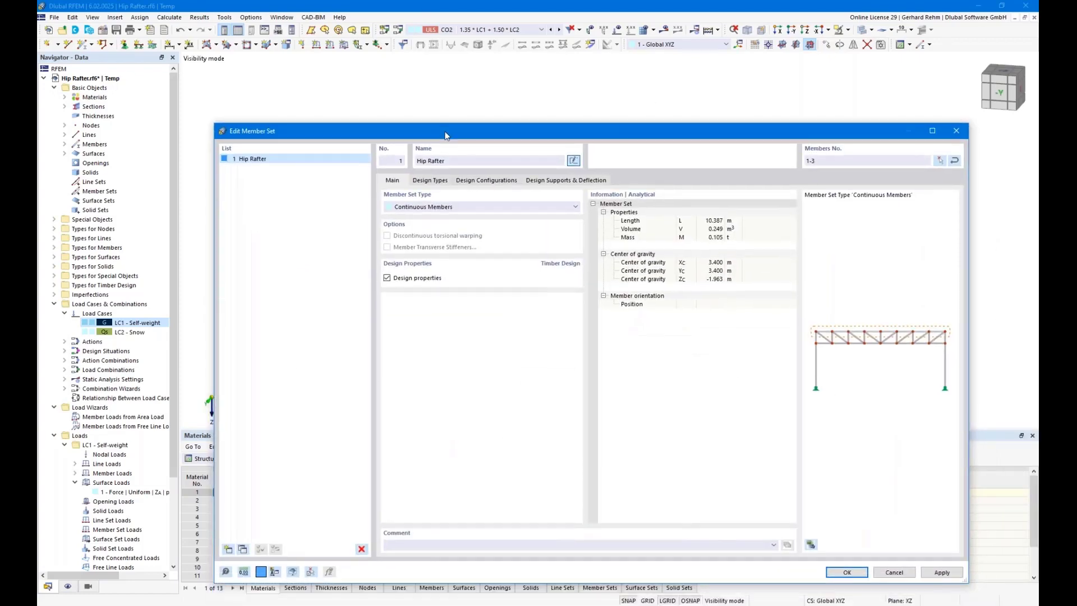
- Create new effective lengths for the member set, considering only flexural buckling about the major axis y/u, without minor-axis and lateral-torsional buckling
{"action": "left_click", "coordinate": [440, 181]}
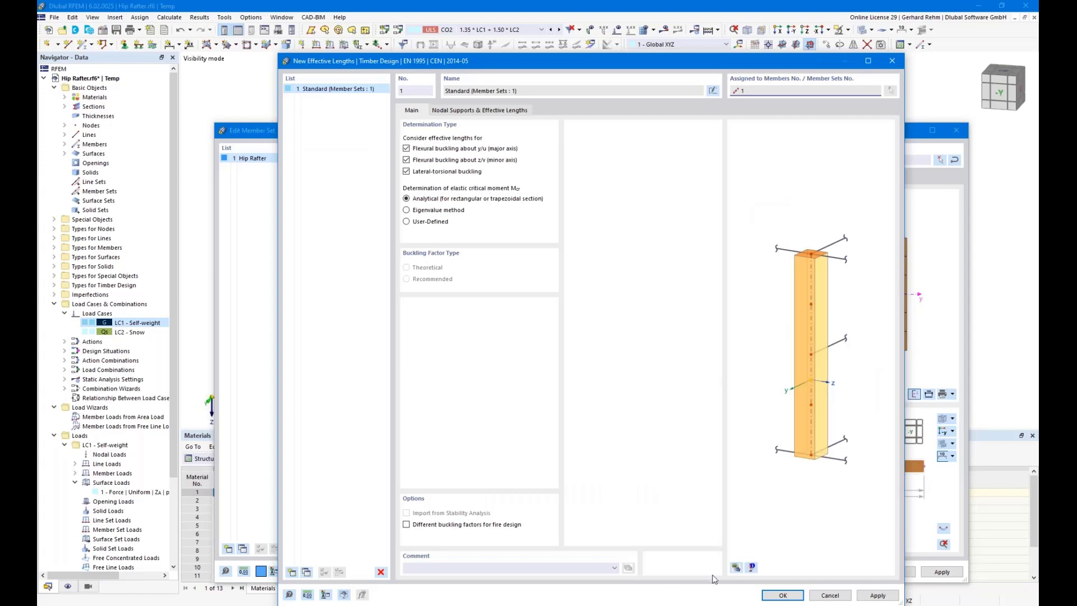
{"action": "left_click", "coordinate": [736, 568]}
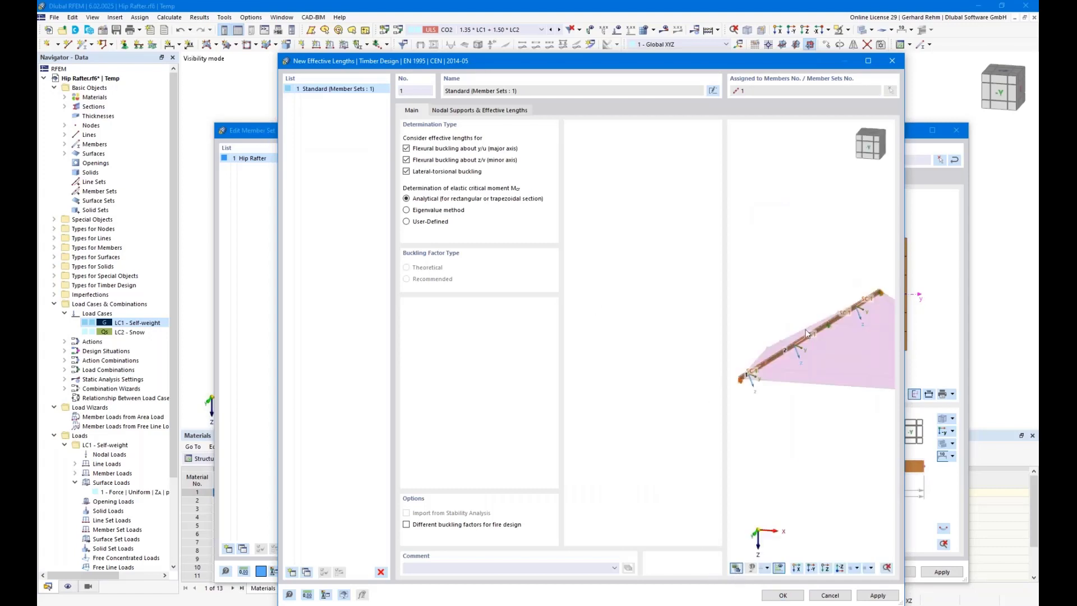
{"action": "middle_click_drag", "start_coordinate": [806, 329], "coordinate": [872, 372], "text": "ctrl"}
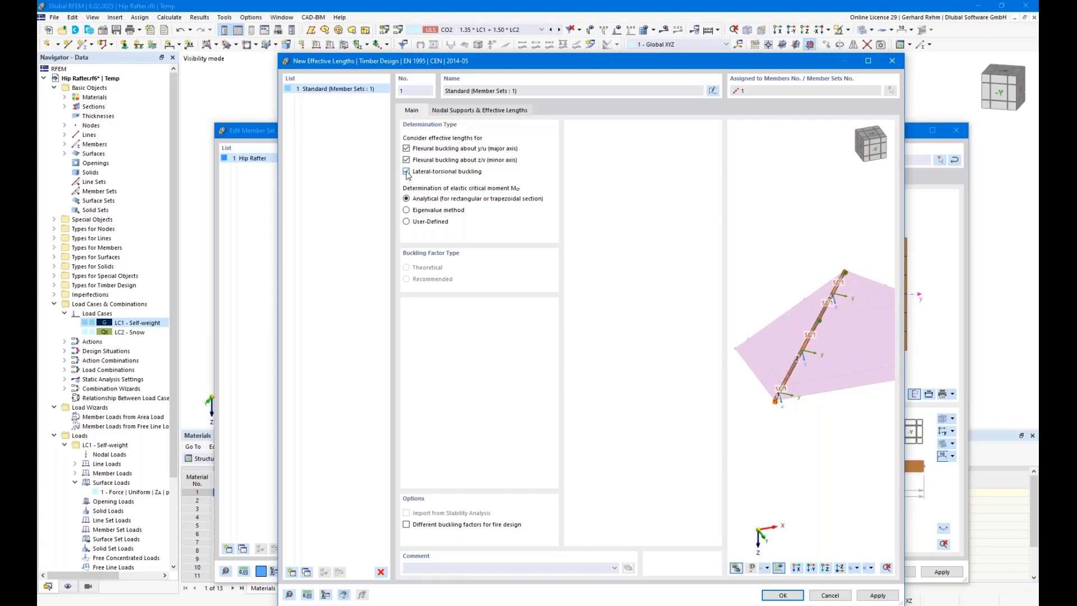
{"action": "scroll", "coordinate": [804, 368], "scroll_direction": "up", "scroll_amount": 4}
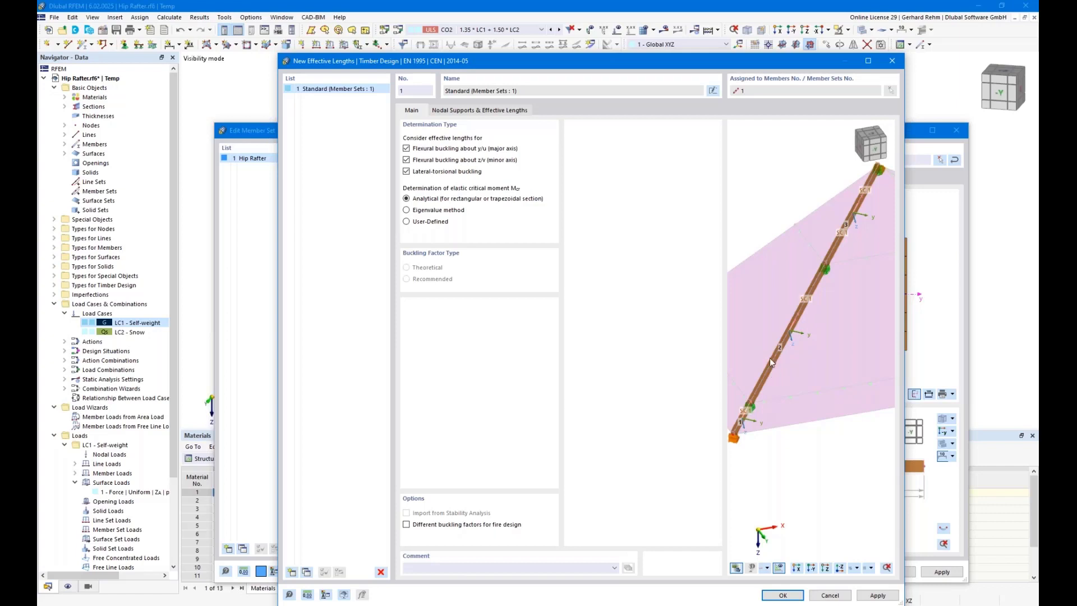
{"action": "left_click", "coordinate": [407, 160]}
{"action": "left_click", "coordinate": [407, 172]}
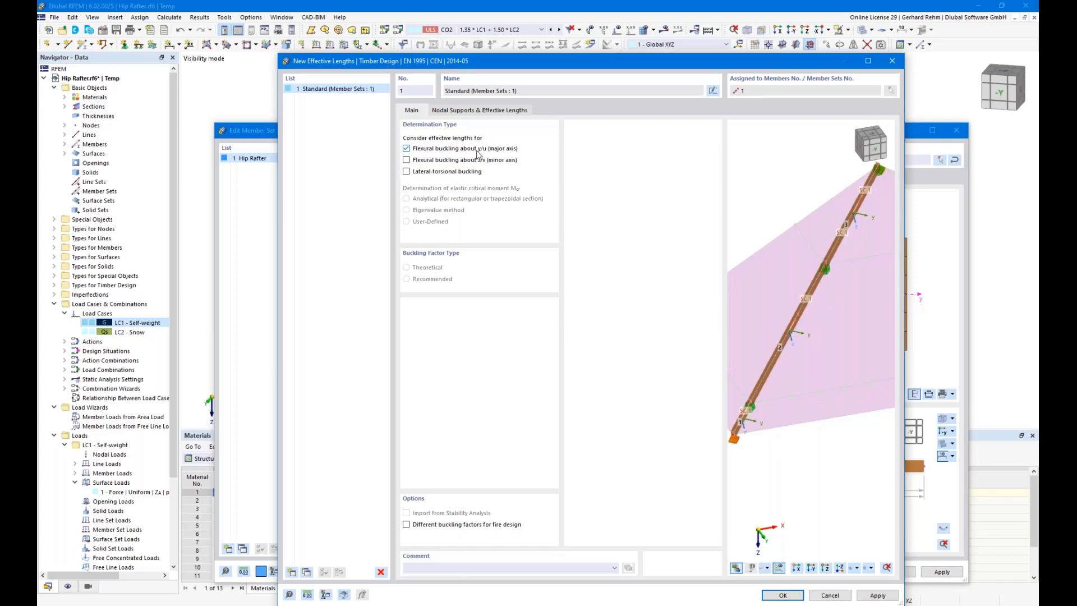
- Show only the rafter in the preview and examine the nodal supports at its start and end
{"action": "middle_click_drag", "start_coordinate": [837, 327], "coordinate": [789, 367], "text": "ctrl"}
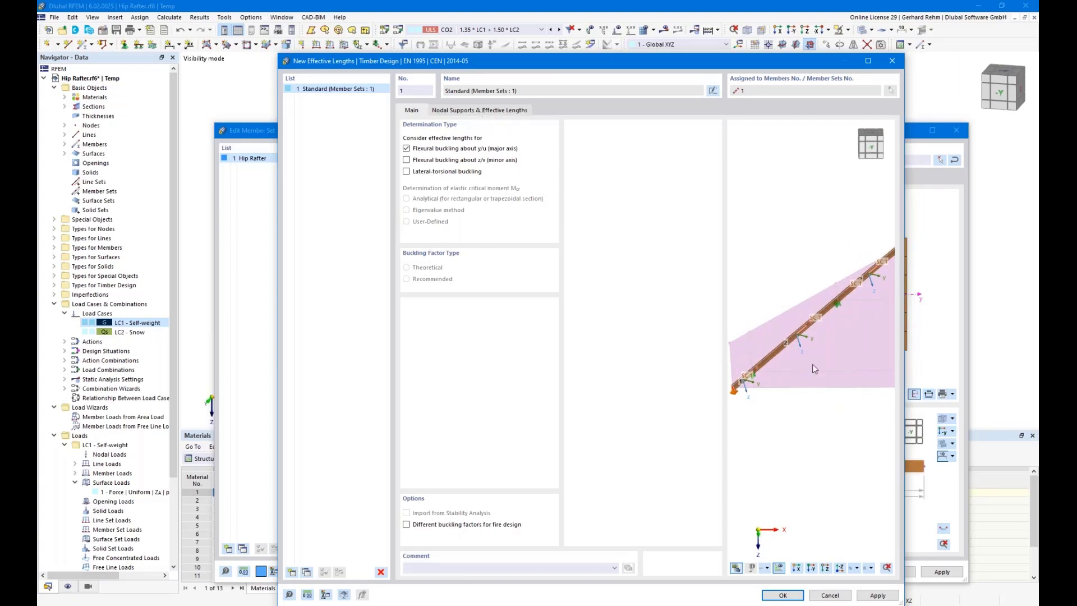
{"action": "left_click", "coordinate": [778, 568]}
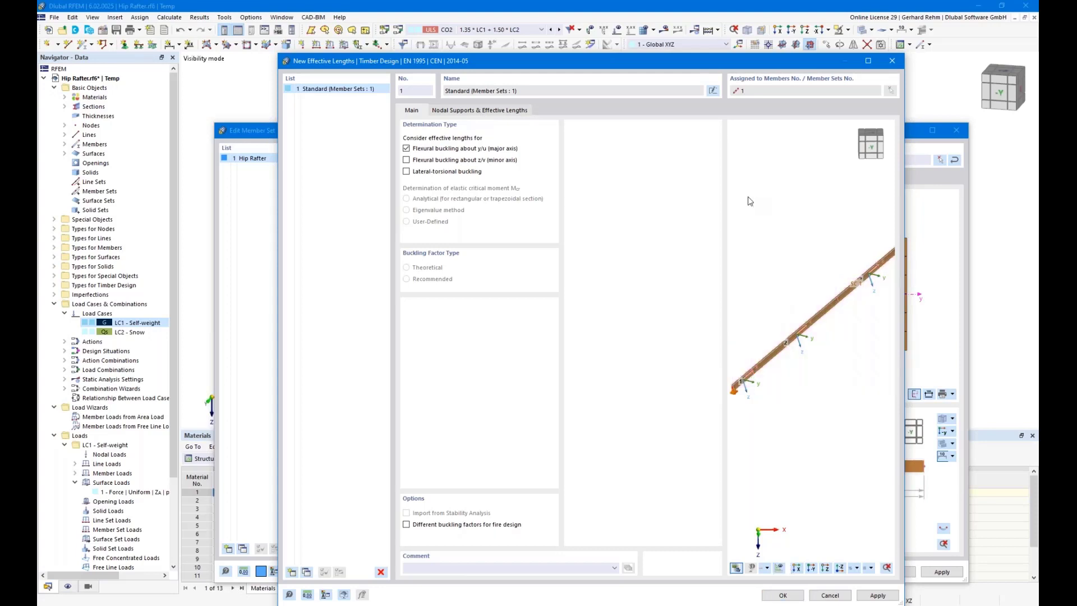
{"action": "left_click", "coordinate": [463, 110]}
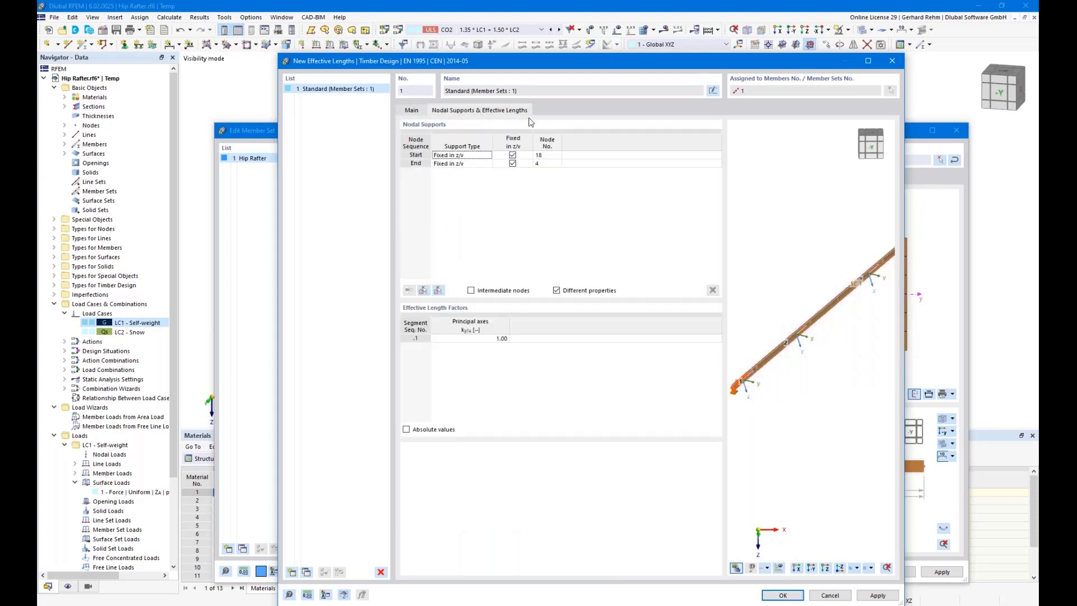
{"action": "scroll", "coordinate": [800, 392], "scroll_direction": "down", "scroll_amount": 1}
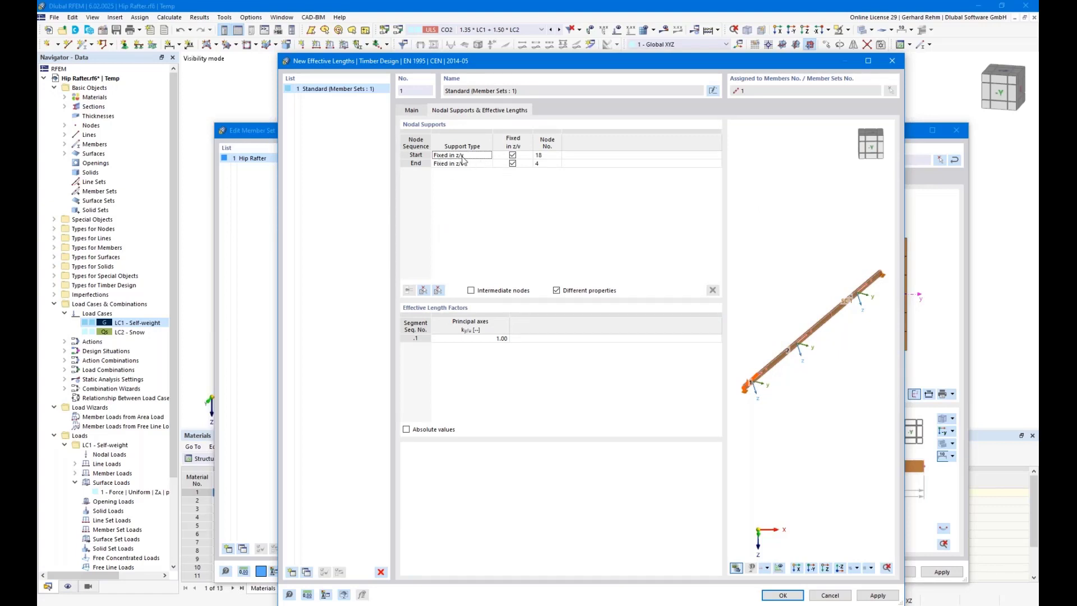
{"action": "scroll", "coordinate": [750, 399], "scroll_direction": "up", "scroll_amount": 2}
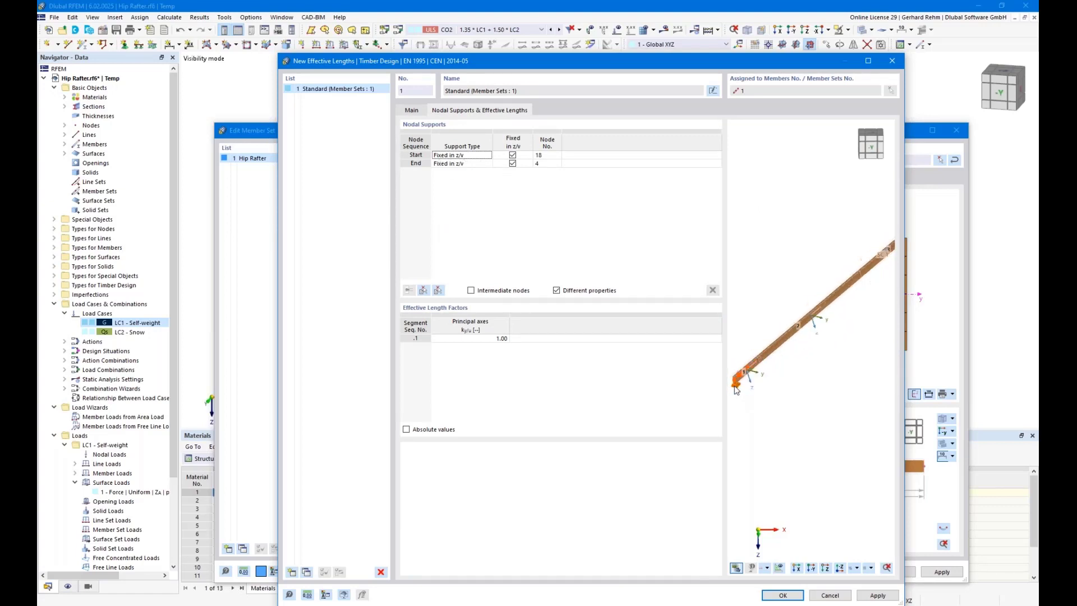
{"action": "scroll", "coordinate": [736, 390], "scroll_direction": "down", "scroll_amount": 2}
{"action": "scroll", "coordinate": [820, 303], "scroll_direction": "up", "scroll_amount": 4}
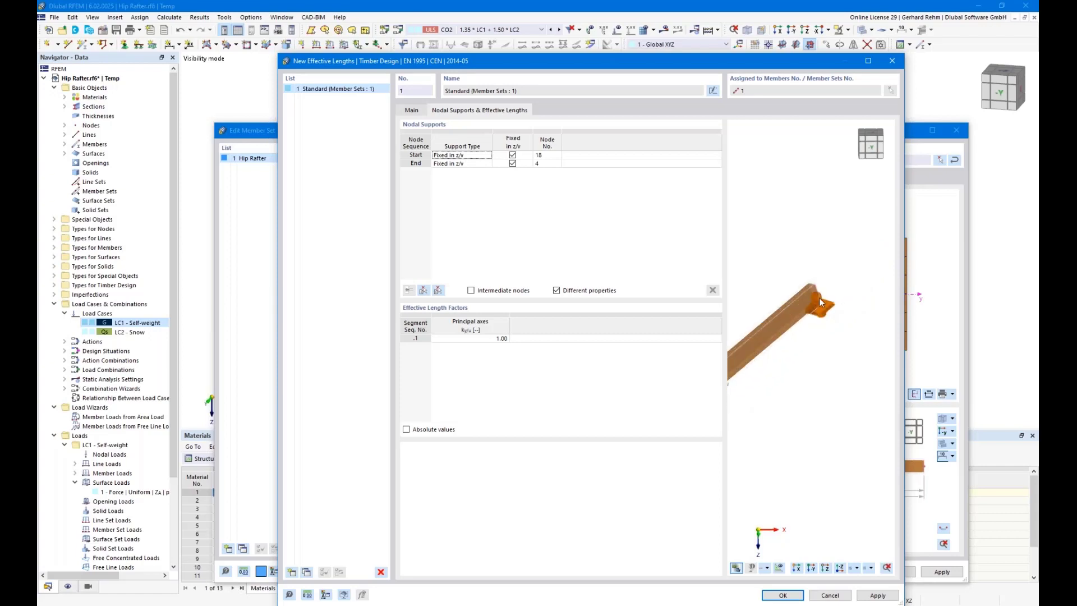
{"action": "scroll", "coordinate": [818, 299], "scroll_direction": "down", "scroll_amount": 1}
{"action": "scroll", "coordinate": [818, 299], "scroll_direction": "down", "scroll_amount": 2}
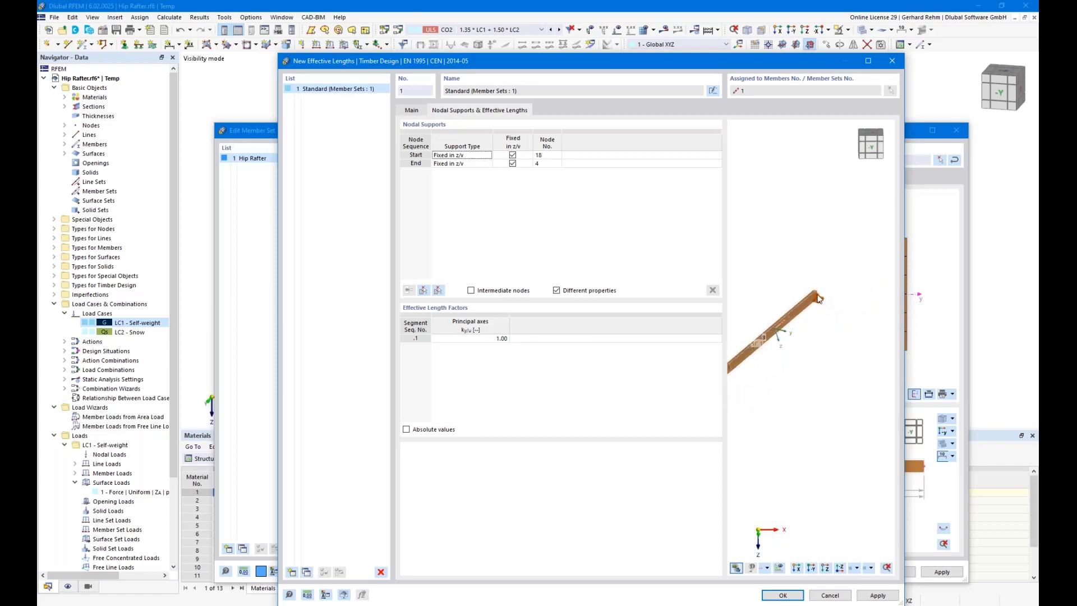
{"action": "scroll", "coordinate": [755, 349], "scroll_direction": "up", "scroll_amount": 1}
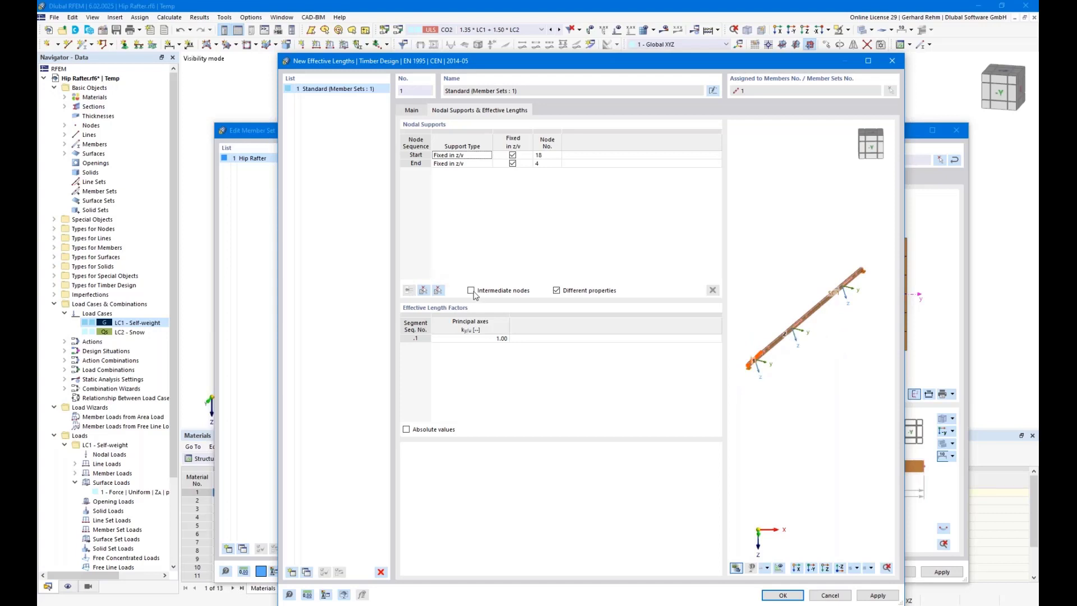
- Add the two intermediate nodes to the nodal supports and make both fixed in z/v
{"action": "left_click", "coordinate": [473, 292]}
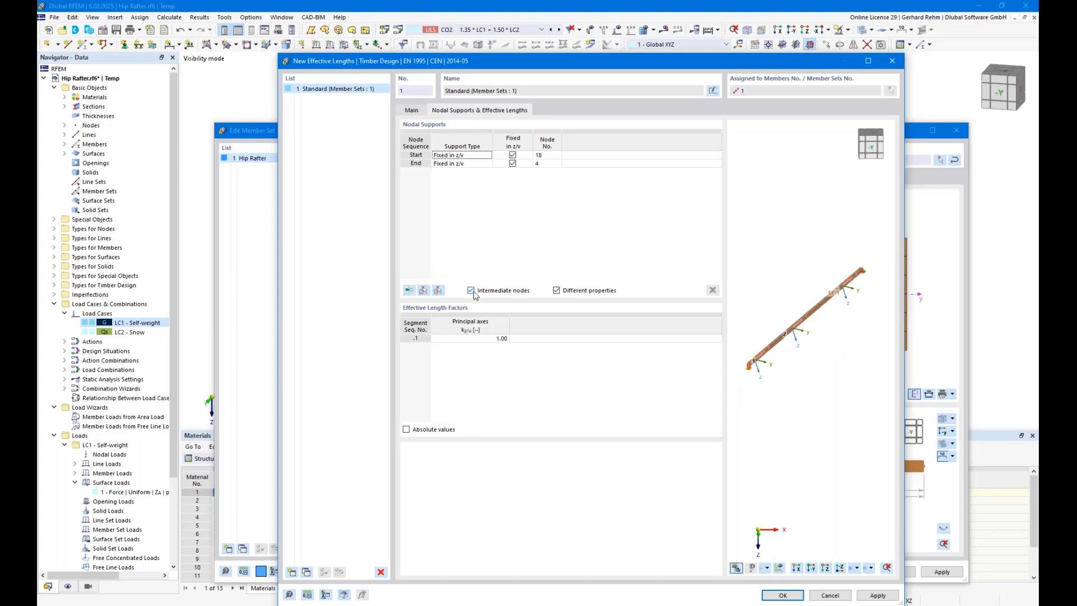
{"action": "left_click", "coordinate": [409, 290]}
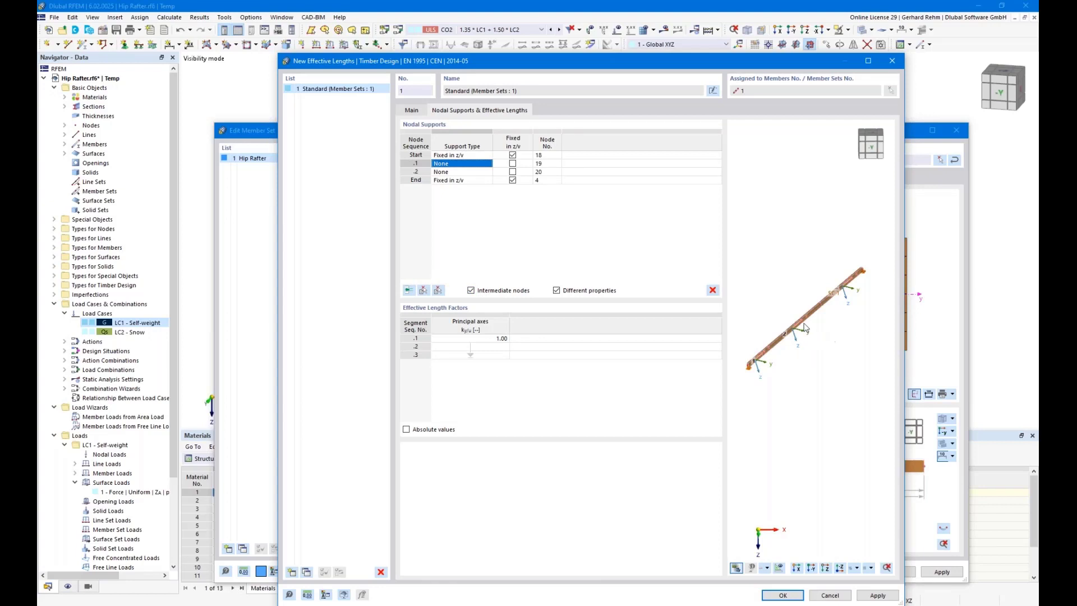
{"action": "left_click", "coordinate": [512, 164]}
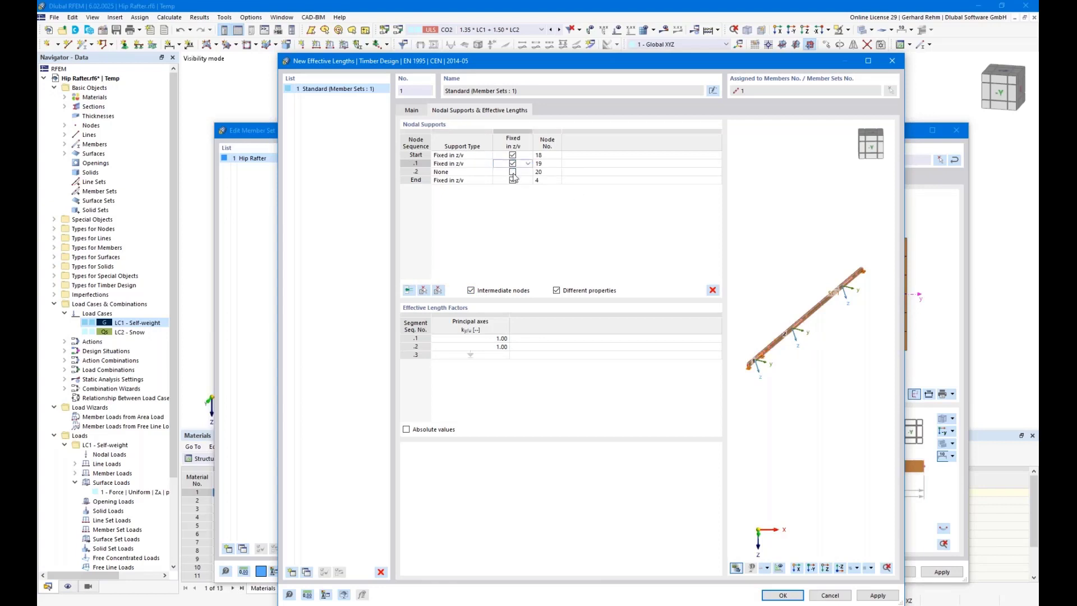
{"action": "left_click", "coordinate": [512, 172]}
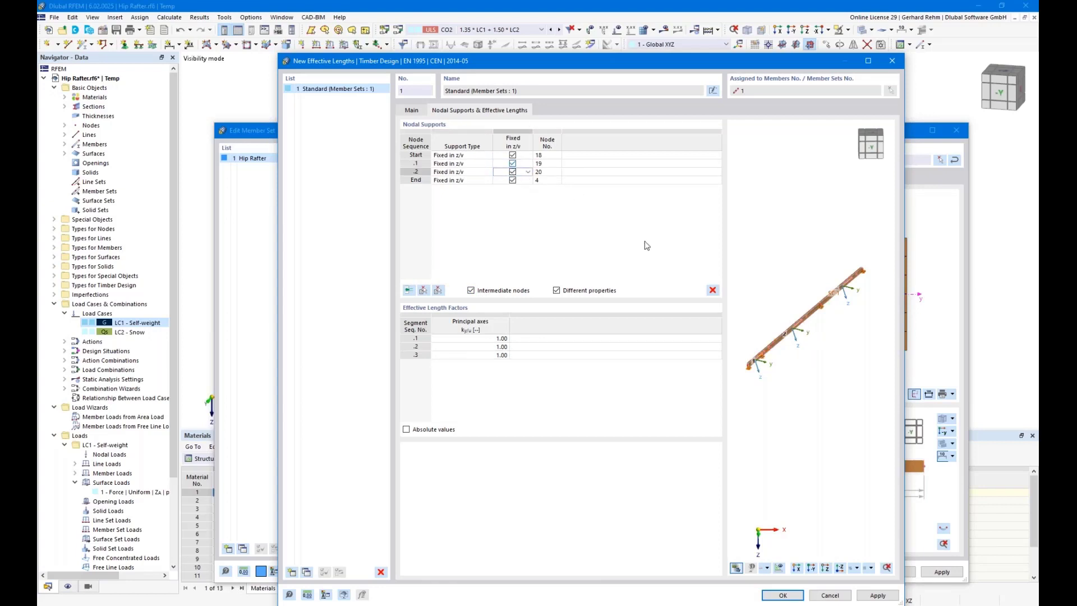
- Set the support type at the rafter's start node to None
{"action": "scroll", "coordinate": [753, 373], "scroll_direction": "up", "scroll_amount": 4}
{"action": "middle_click_drag", "start_coordinate": [751, 374], "coordinate": [834, 365]}
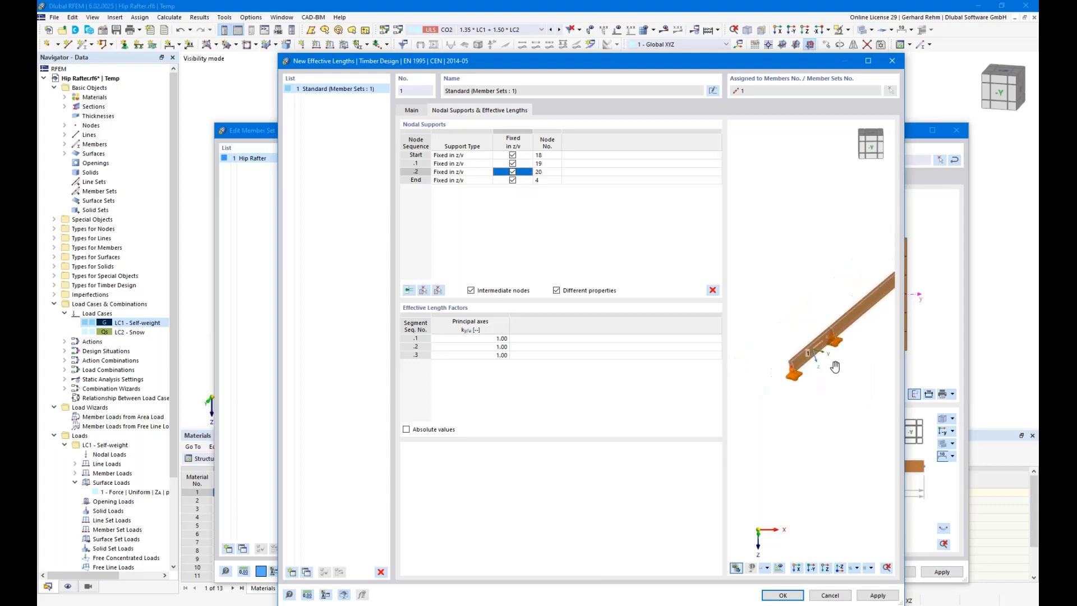
{"action": "scroll", "coordinate": [796, 374], "scroll_direction": "up", "scroll_amount": 4}
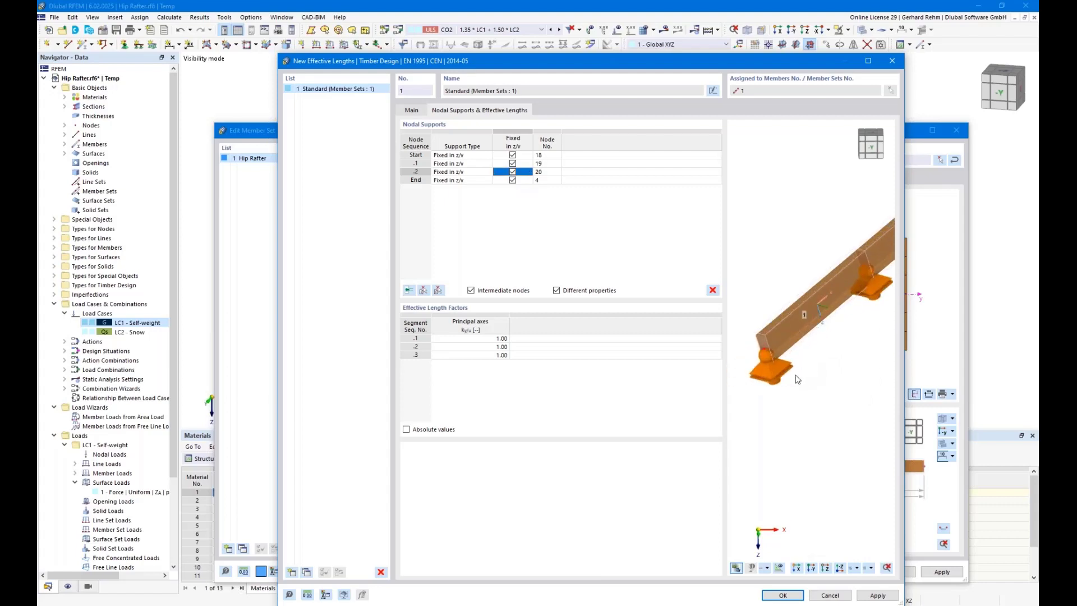
{"action": "left_click", "coordinate": [449, 155]}
{"action": "left_click", "coordinate": [443, 156]}
{"action": "left_click", "coordinate": [441, 162]}
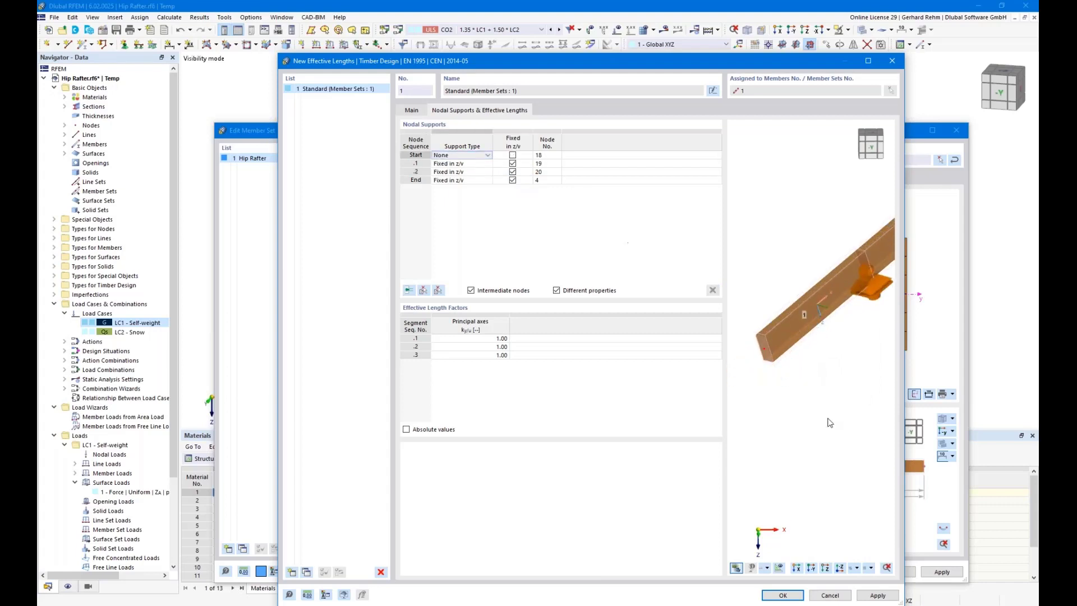
{"action": "scroll", "coordinate": [813, 407], "scroll_direction": "down", "scroll_amount": 4}
{"action": "middle_click_drag", "start_coordinate": [821, 399], "coordinate": [772, 433]}
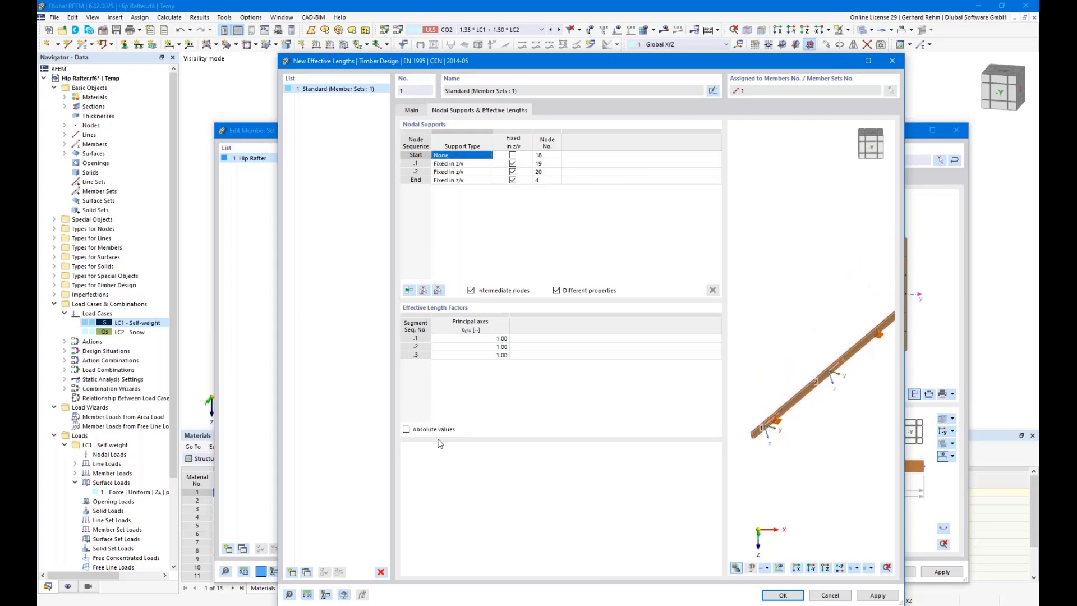
- Display the effective lengths as absolute values, check the three segments, and return to effective length factors
{"action": "left_click", "coordinate": [406, 429]}
{"action": "left_click", "coordinate": [484, 338]}
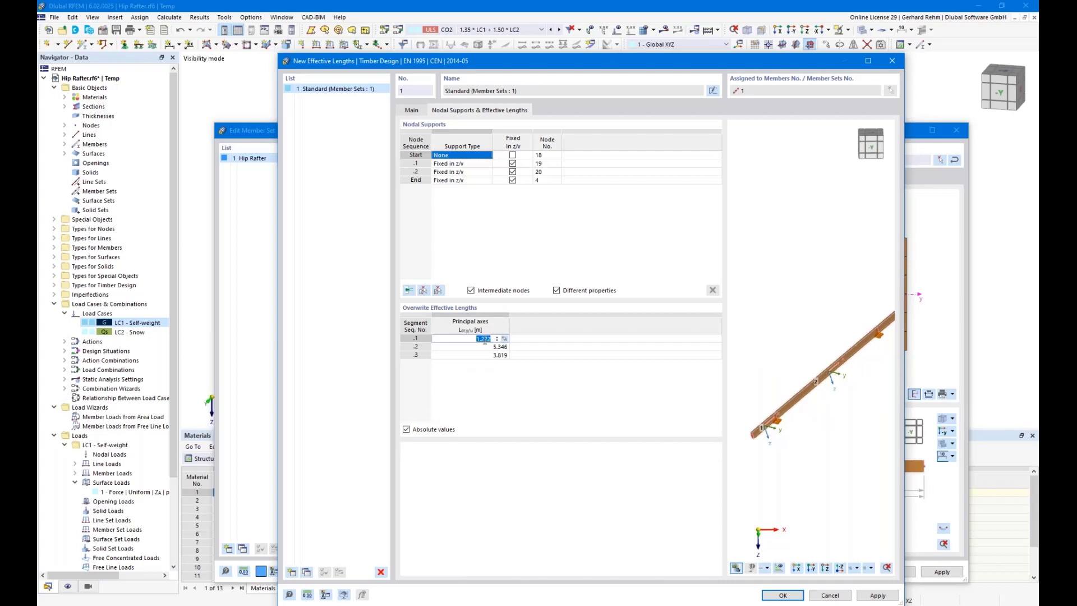
{"action": "left_click", "coordinate": [469, 348]}
{"action": "left_click", "coordinate": [473, 355]}
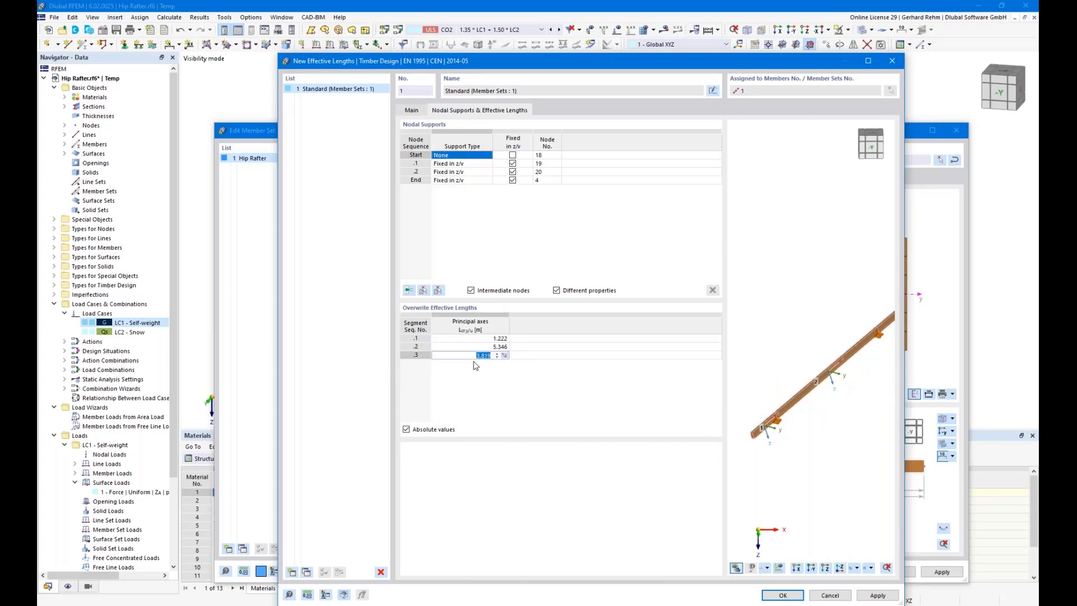
{"action": "left_click", "coordinate": [406, 429]}
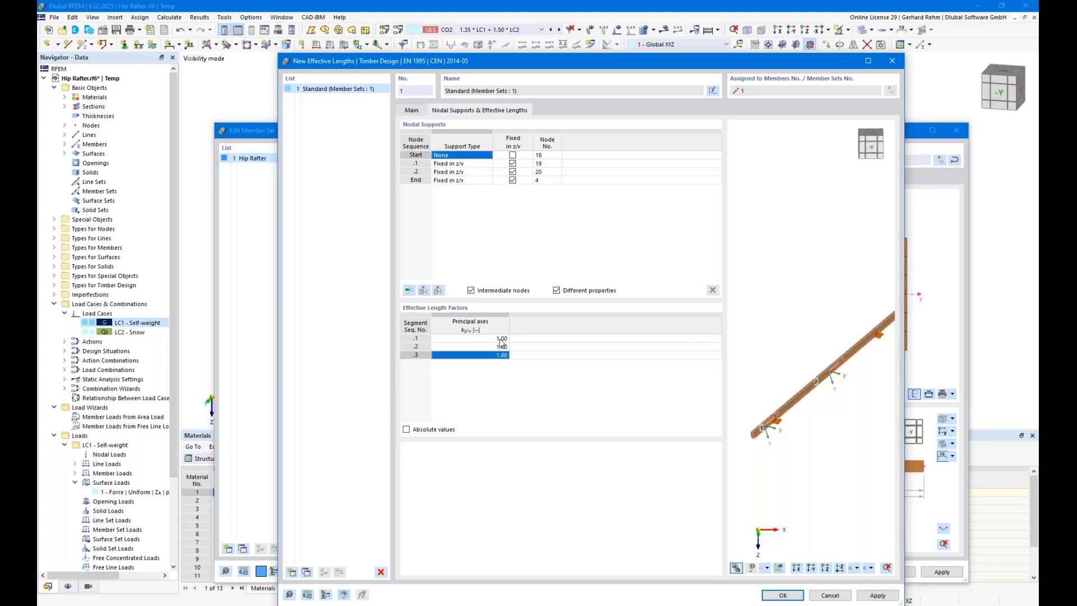
- Set the major-axis effective length factor of the first segment to No Buckling
{"action": "left_click", "coordinate": [501, 339]}
{"action": "left_click", "coordinate": [501, 340]}
{"action": "left_click", "coordinate": [504, 339]}
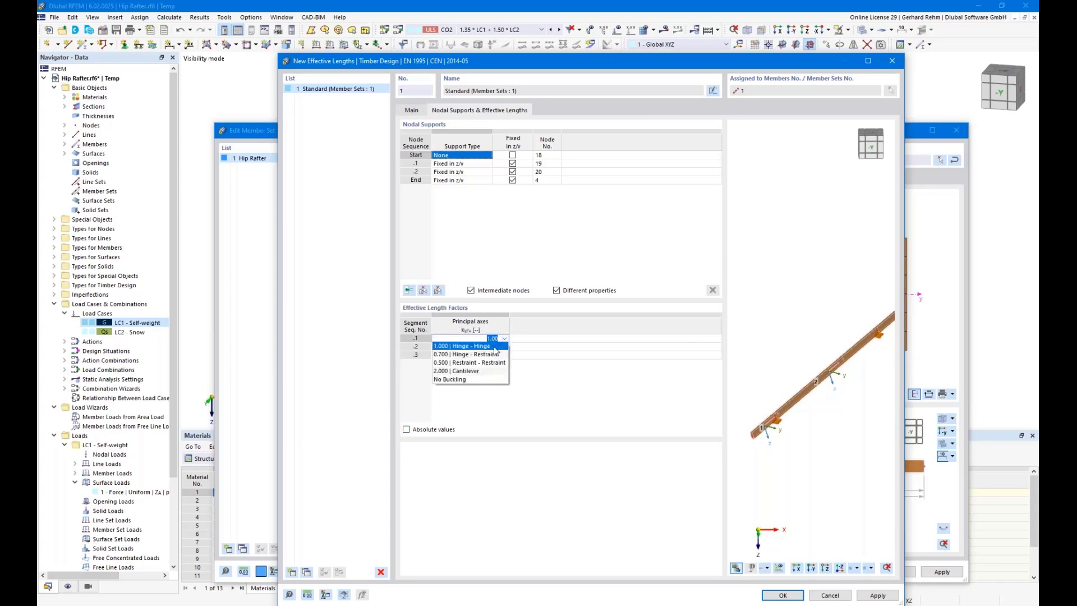
{"action": "left_click", "coordinate": [454, 380]}
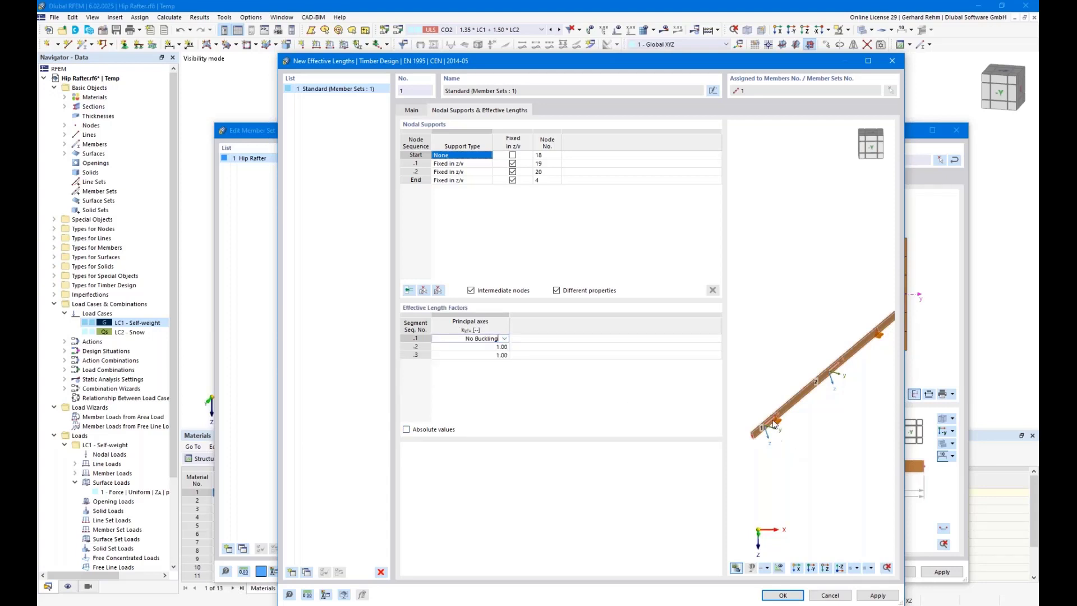
{"action": "scroll", "coordinate": [768, 432], "scroll_direction": "down", "scroll_amount": 1}
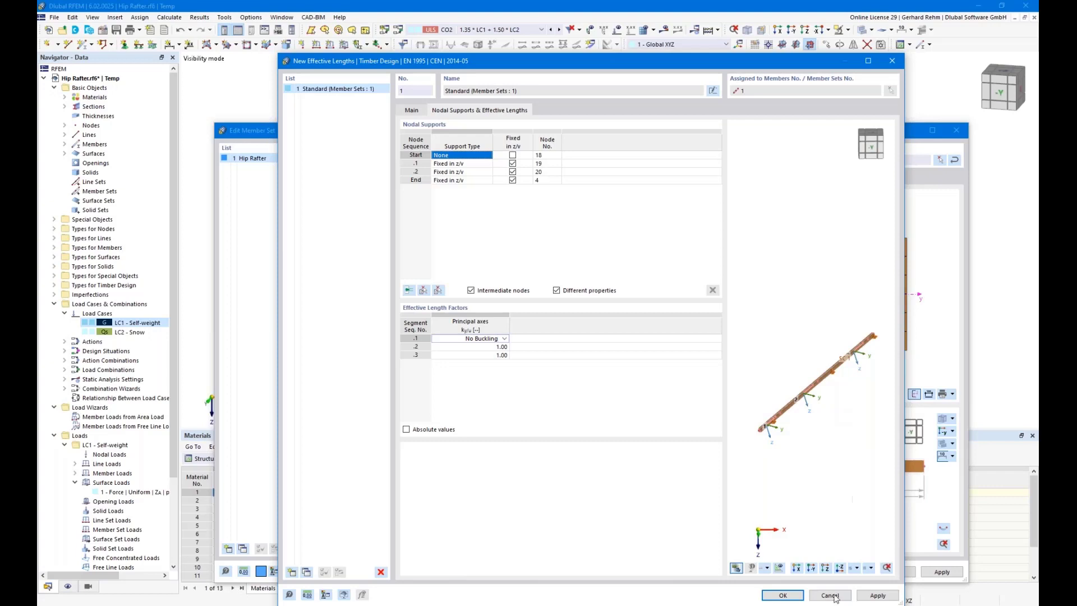
- Accept the new effective lengths definition for the hip rafter member set
{"action": "left_click", "coordinate": [783, 595]}
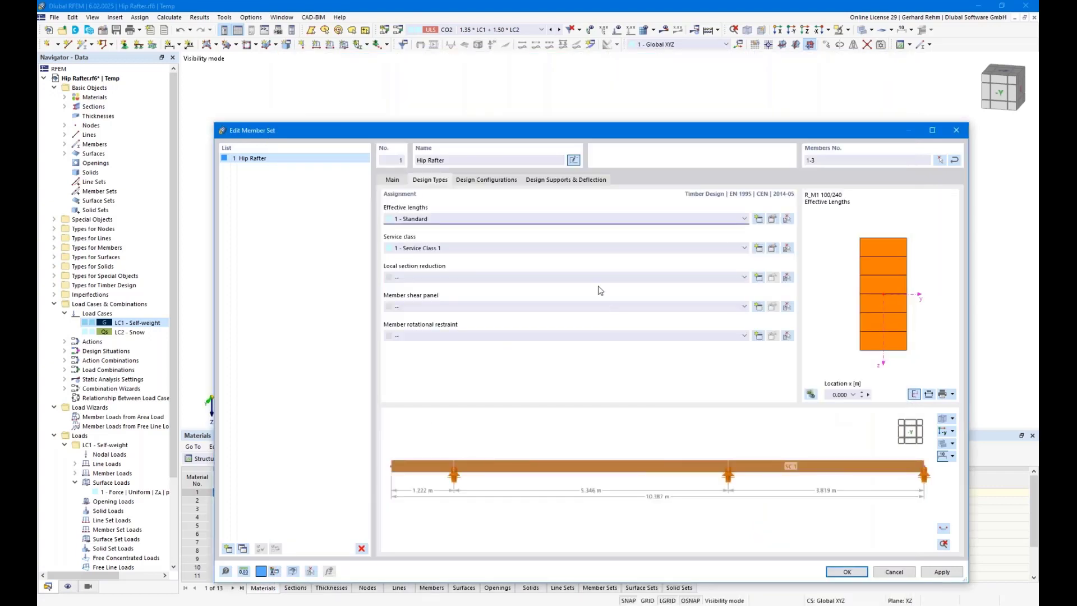
- Examine the default ultimate configuration, including its stability settings, and the serviceability configuration limits without changing them
{"action": "left_click", "coordinate": [486, 180]}
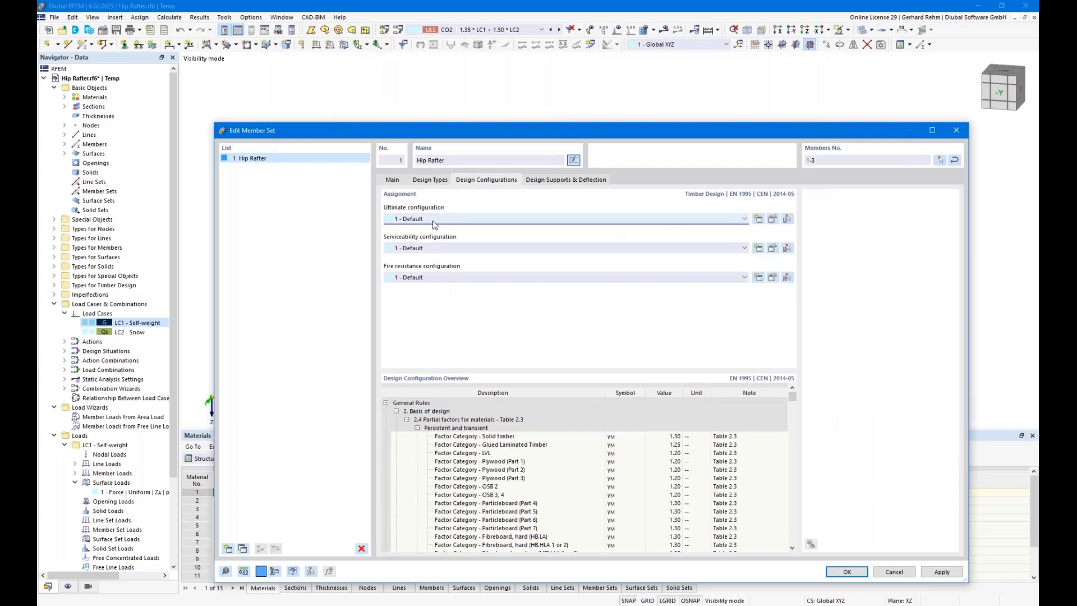
{"action": "left_click", "coordinate": [772, 220]}
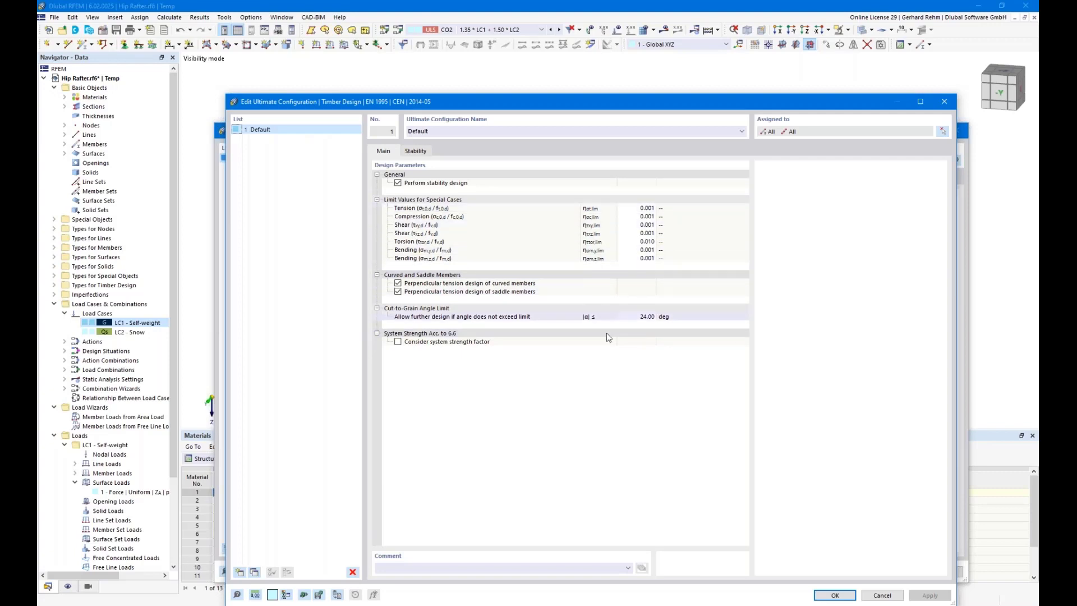
{"action": "left_click", "coordinate": [418, 151]}
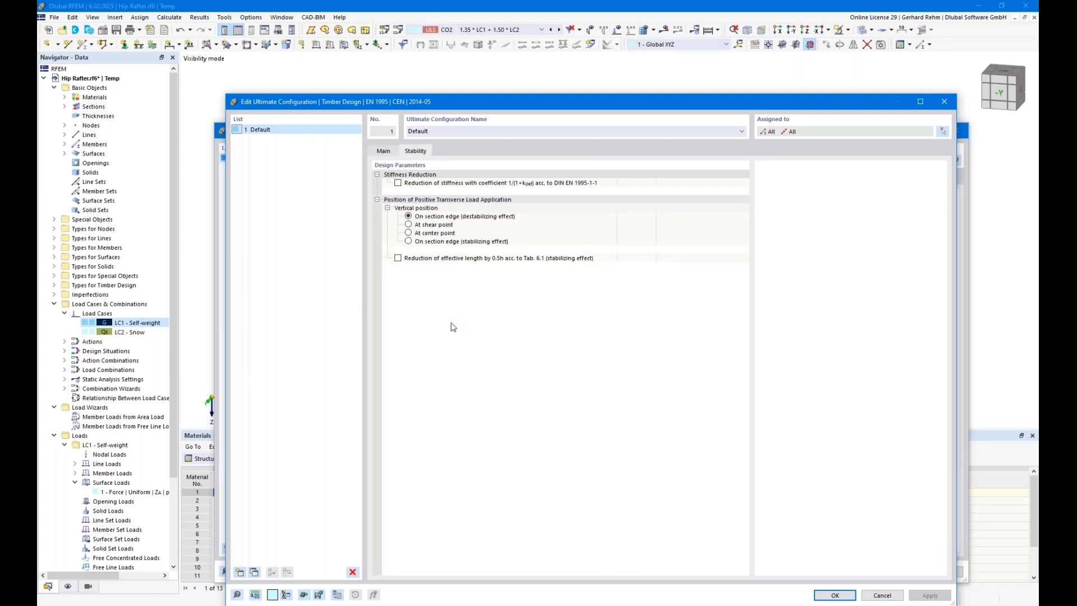
{"action": "left_click", "coordinate": [879, 598]}
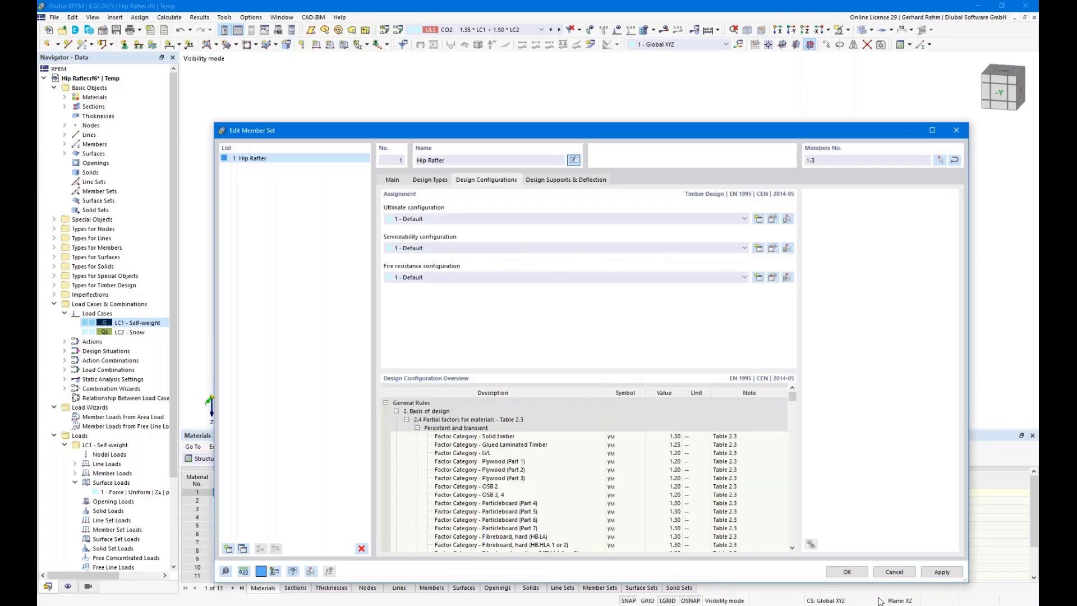
{"action": "left_click", "coordinate": [773, 248]}
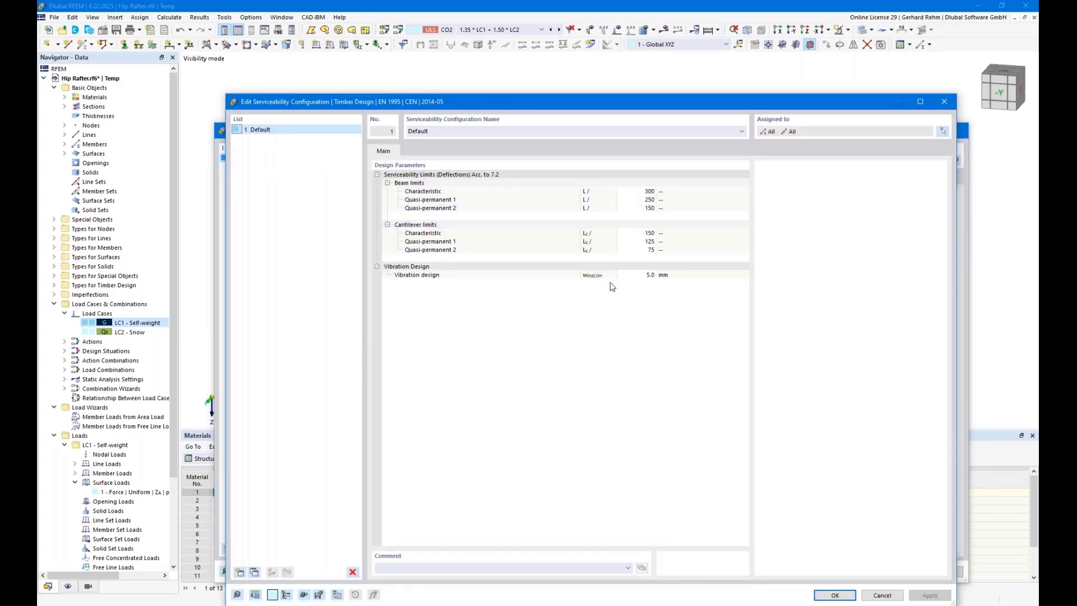
{"action": "left_click", "coordinate": [883, 595]}
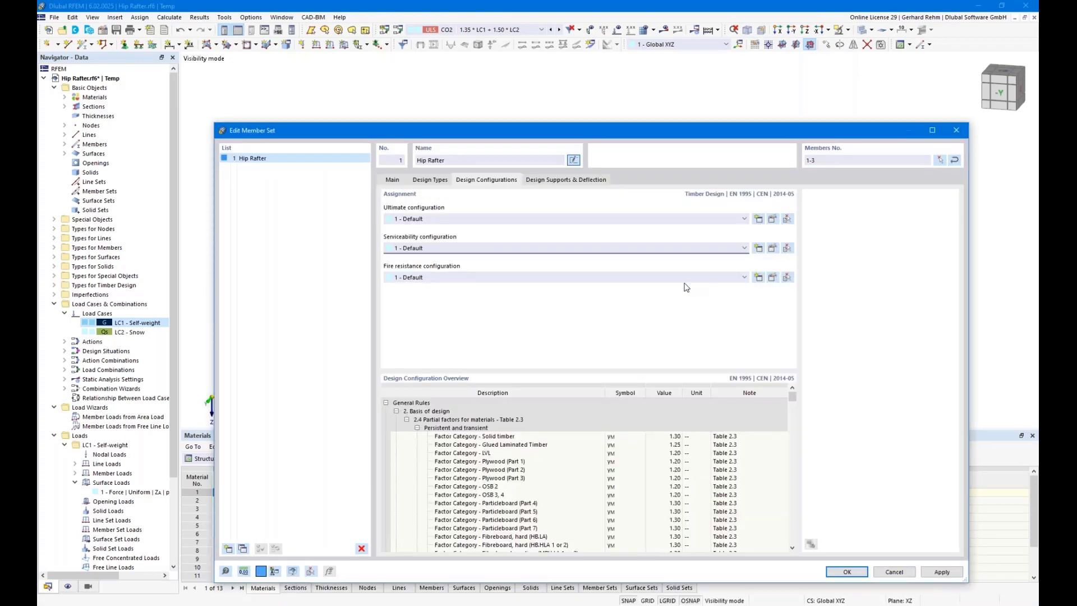
- Show the member set's design supports and deflection settings and compare them with the rafter's supports in the model
{"action": "left_click", "coordinate": [566, 180]}
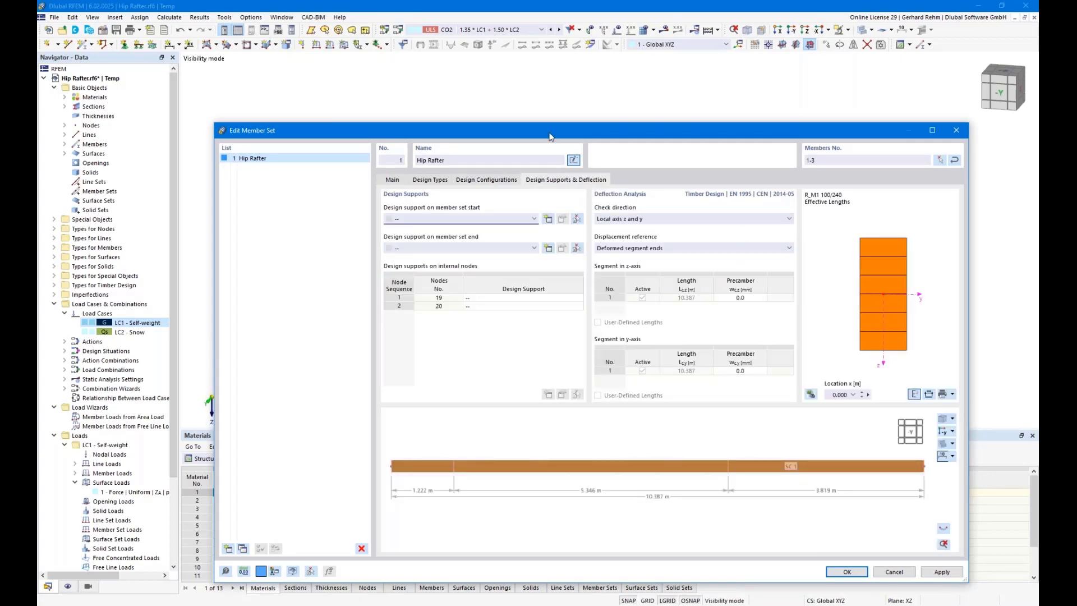
{"action": "left_click_drag", "start_coordinate": [549, 132], "coordinate": [515, 69]}
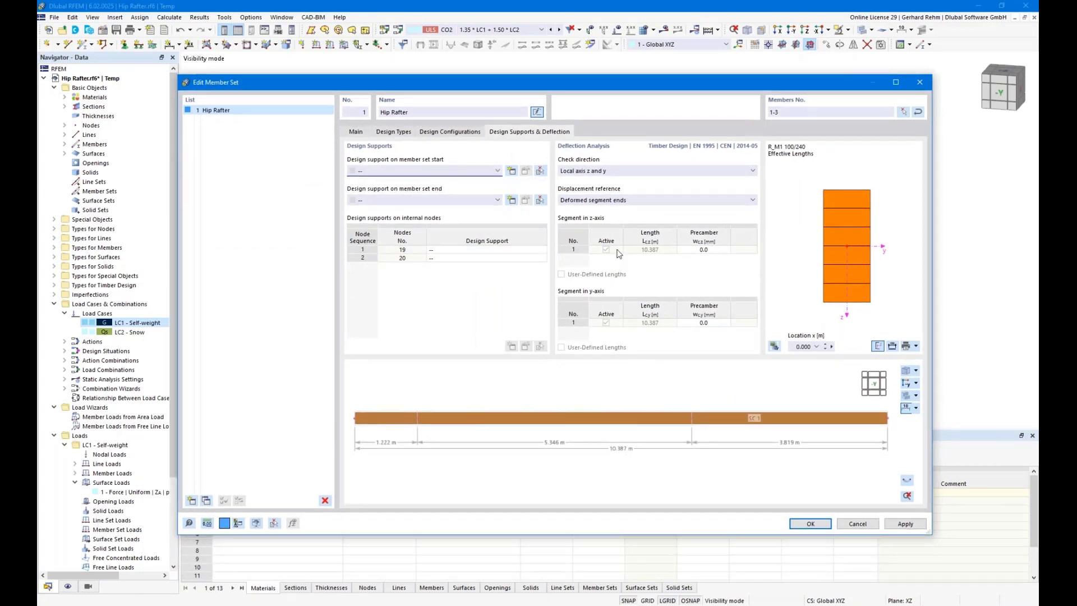
{"action": "left_click_drag", "start_coordinate": [614, 91], "coordinate": [654, 375]}
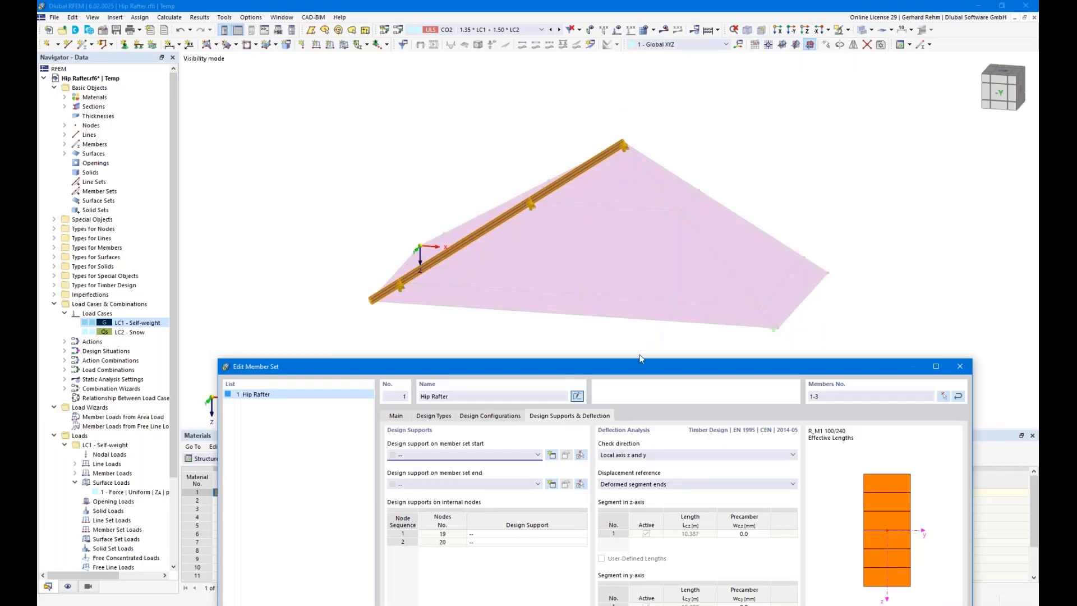
{"action": "left_click_drag", "start_coordinate": [639, 365], "coordinate": [643, 129]}
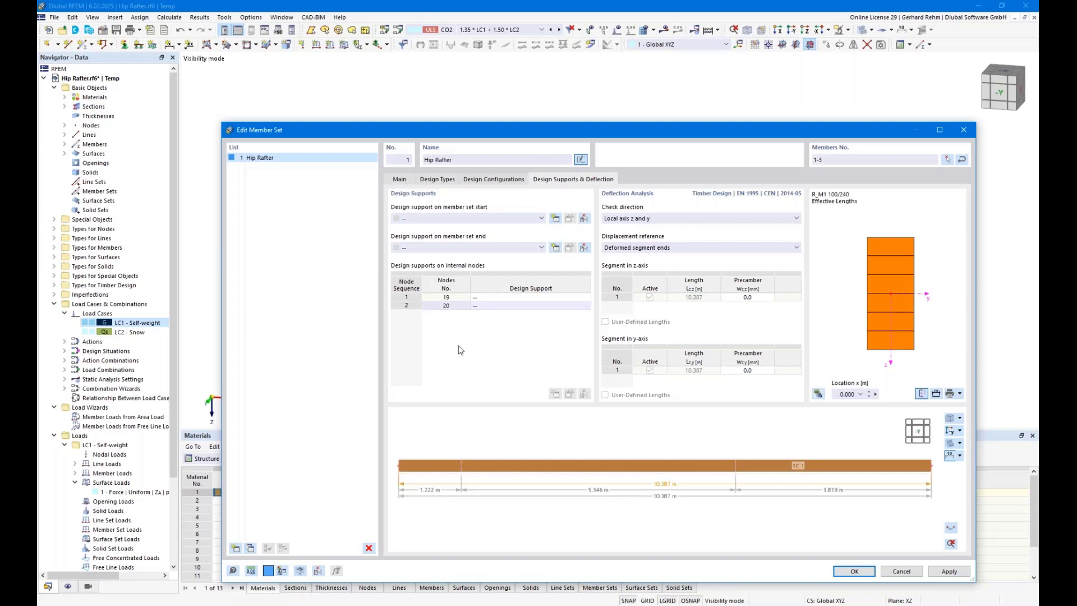
- Read the online manual's section on the functions of design supports, and return to the member set settings
{"action": "key", "text": "F1"}
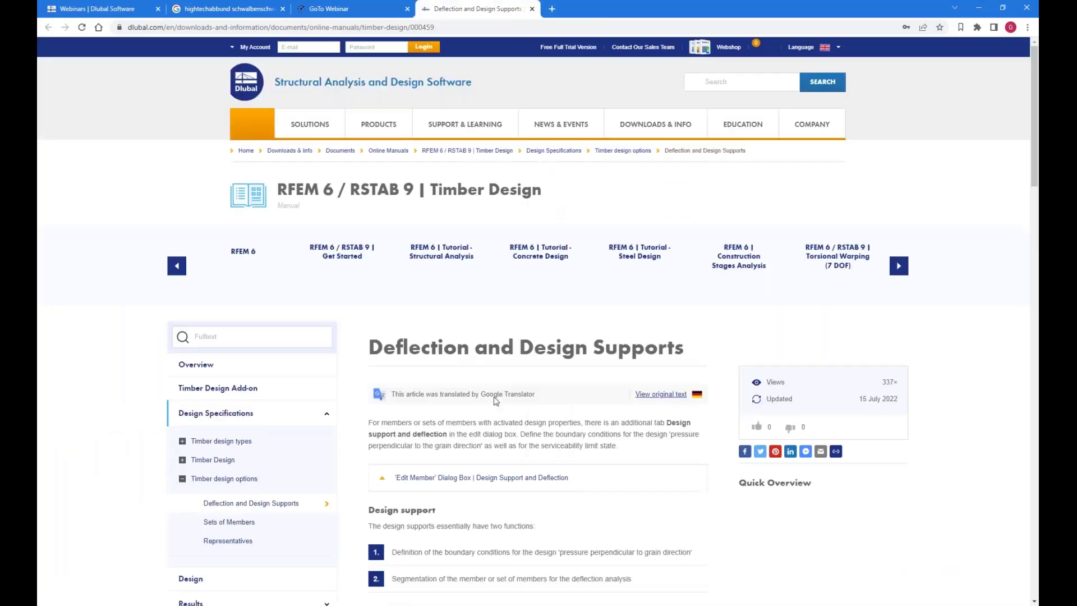
{"action": "scroll", "coordinate": [641, 432], "scroll_direction": "down", "scroll_amount": 4}
{"action": "scroll", "coordinate": [641, 431], "scroll_direction": "down", "scroll_amount": 4}
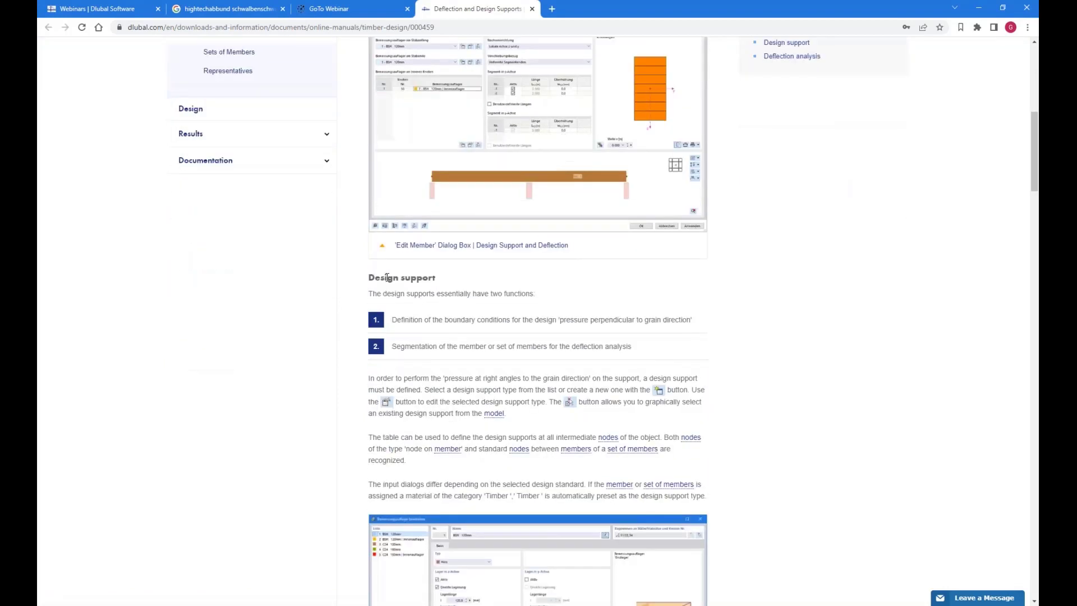
{"action": "left_click_drag", "start_coordinate": [374, 277], "coordinate": [457, 279]}
{"action": "left_click", "coordinate": [457, 279]}
{"action": "scroll", "coordinate": [442, 280], "scroll_direction": "up", "scroll_amount": 1}
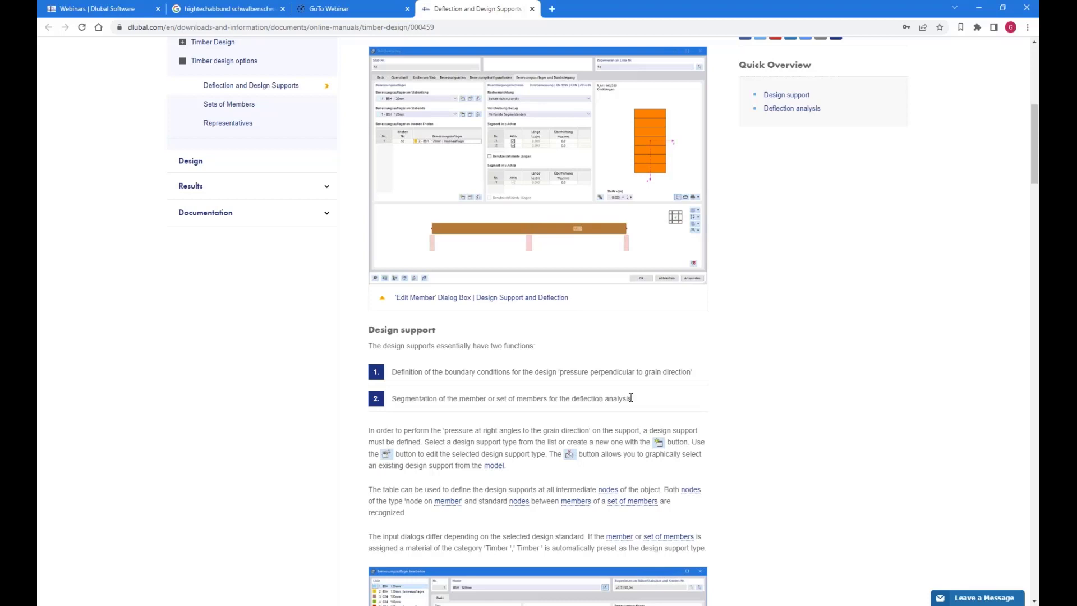
{"action": "left_click", "coordinate": [248, 605]}
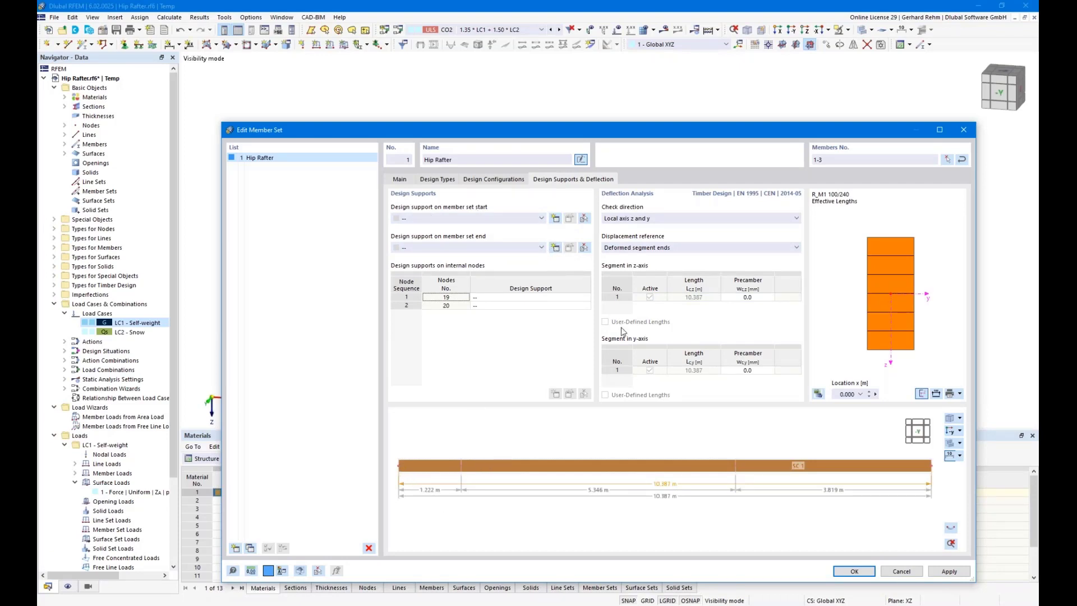
- Create a timber design support at the member set end, active in the z-axis with Direct Support turned off
{"action": "left_click", "coordinate": [554, 249]}
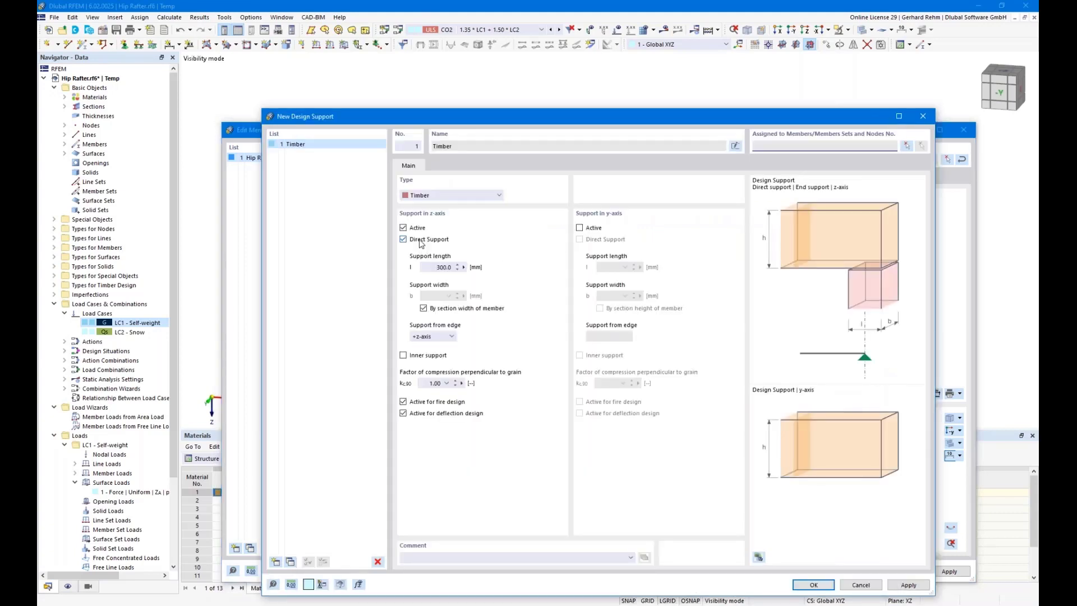
{"action": "left_click", "coordinate": [458, 267]}
{"action": "left_click", "coordinate": [427, 384]}
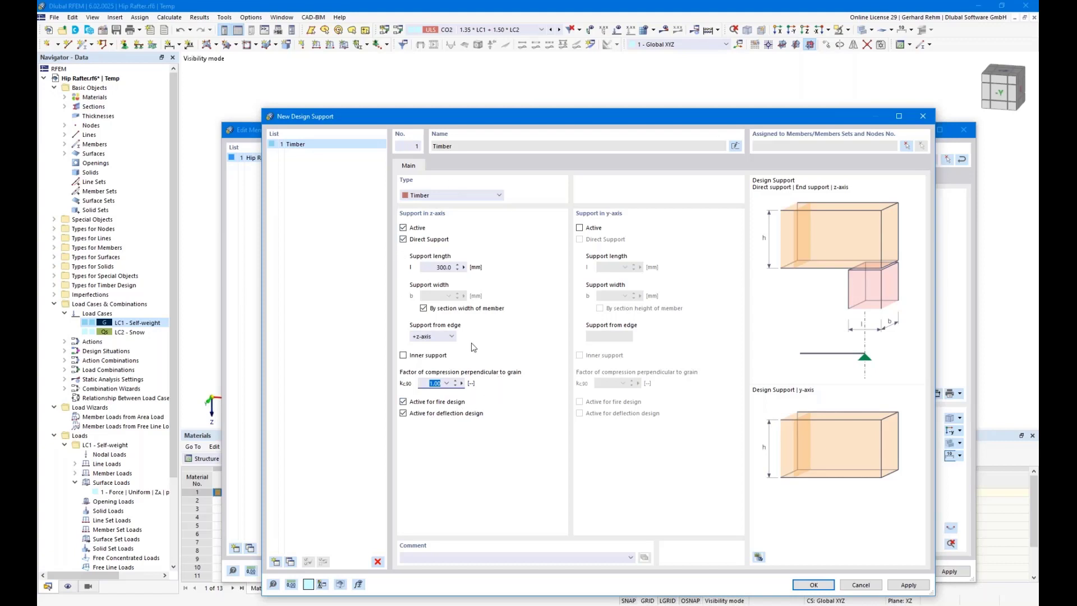
{"action": "left_click", "coordinate": [403, 239]}
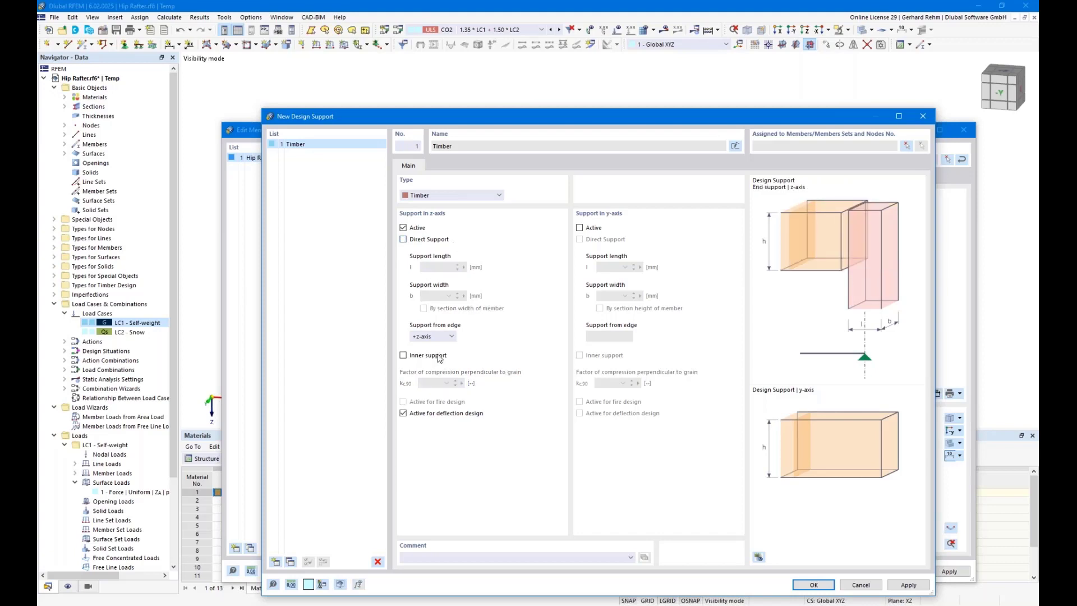
{"action": "left_click", "coordinate": [814, 585]}
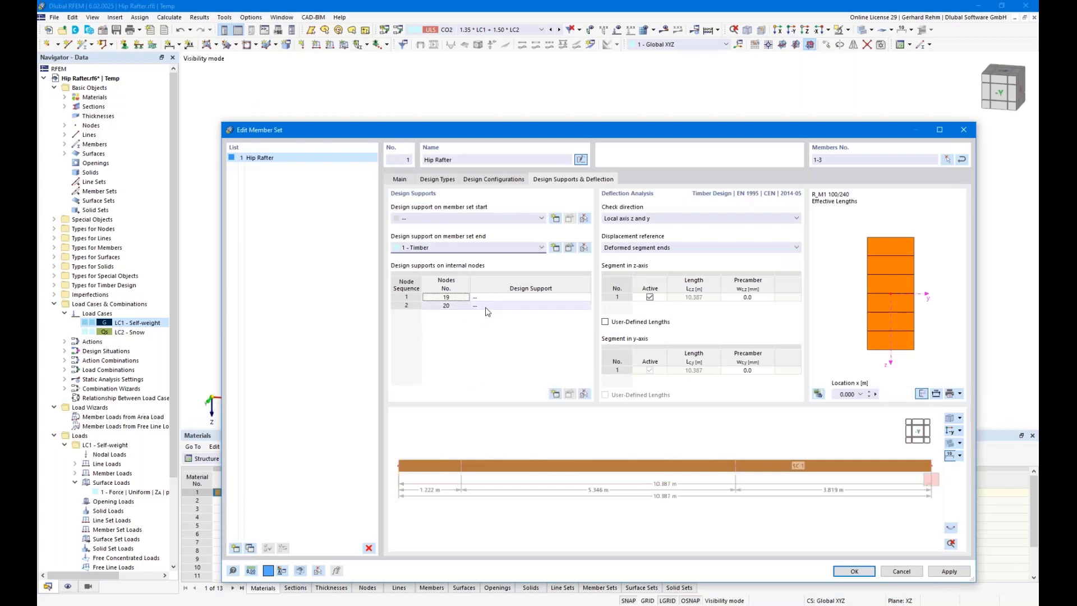
- Assign the timber design support to internal nodes 19 and 20 of the member set
{"action": "left_click", "coordinate": [519, 297]}
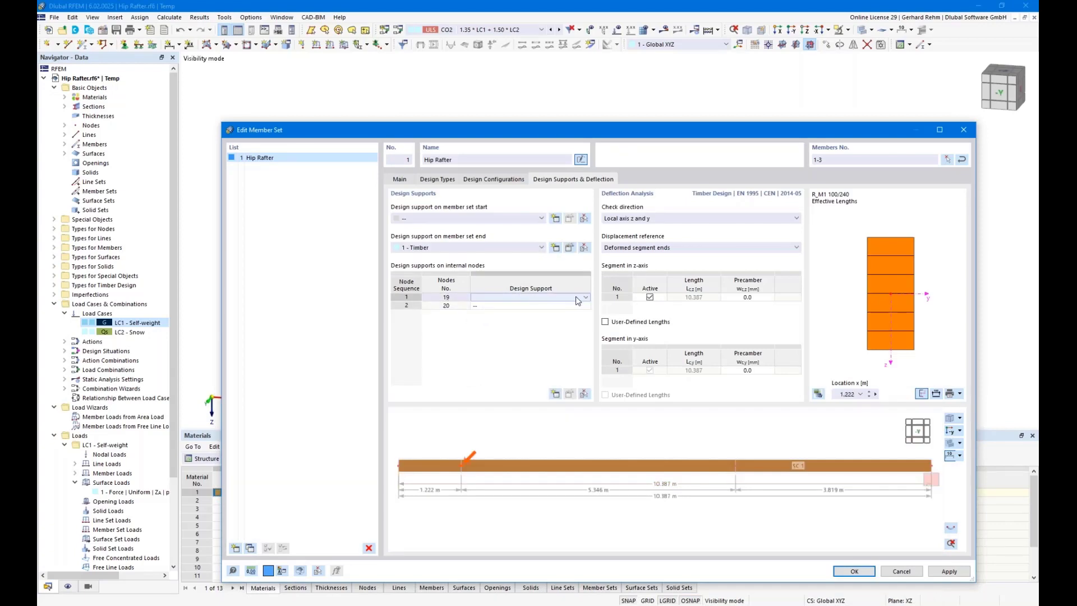
{"action": "left_click", "coordinate": [519, 298]}
{"action": "left_click", "coordinate": [560, 315]}
{"action": "left_click", "coordinate": [561, 307]}
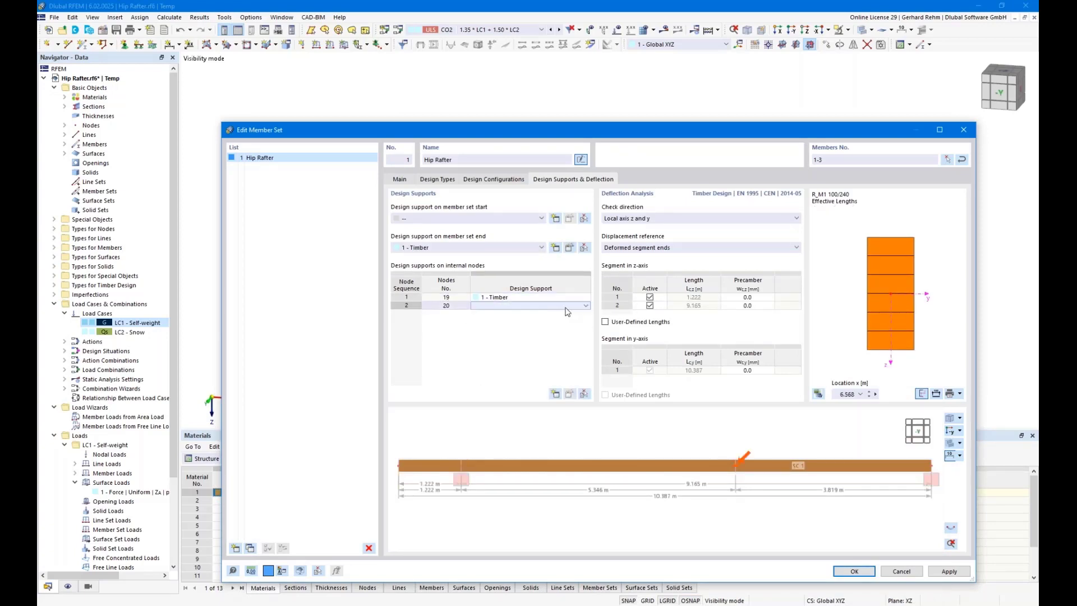
{"action": "left_click", "coordinate": [584, 306]}
{"action": "left_click", "coordinate": [546, 321]}
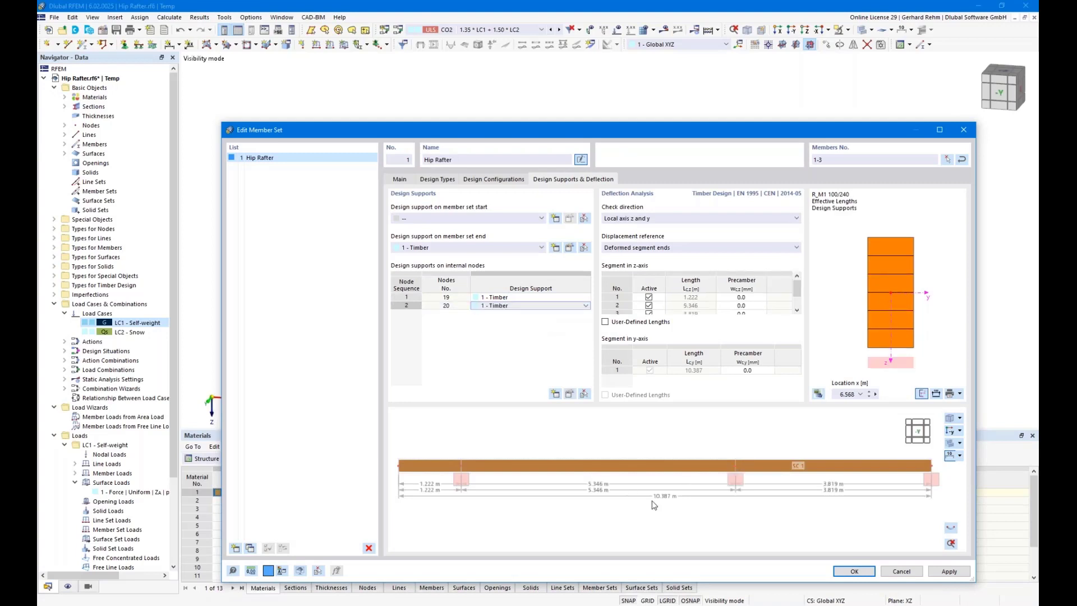
- Limit the deflection check direction to local axis z, review the segments, and accept the member set changes
{"action": "left_click", "coordinate": [627, 219]}
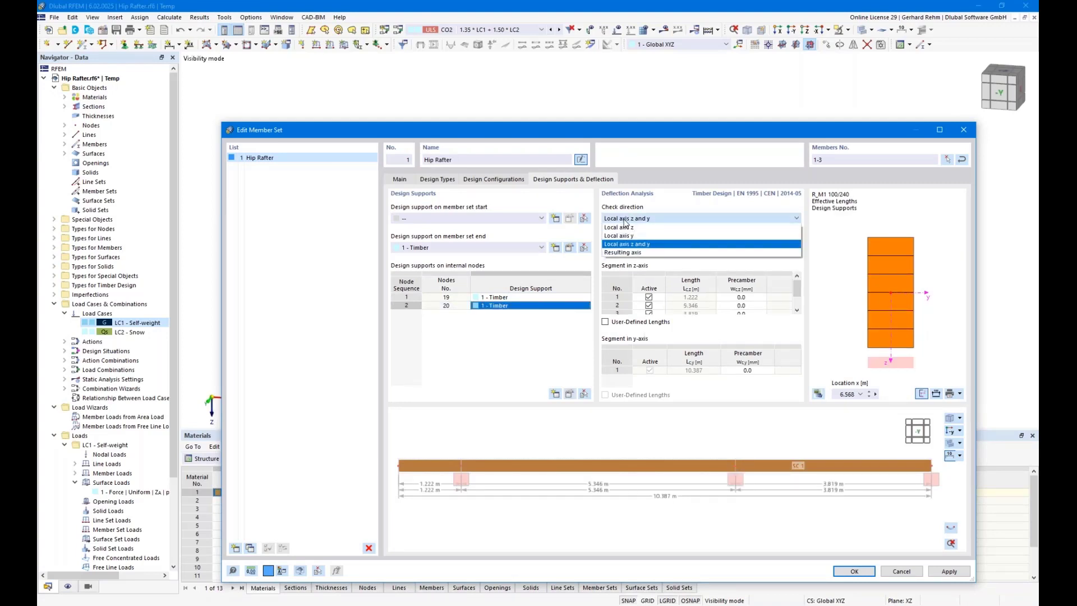
{"action": "left_click", "coordinate": [628, 228]}
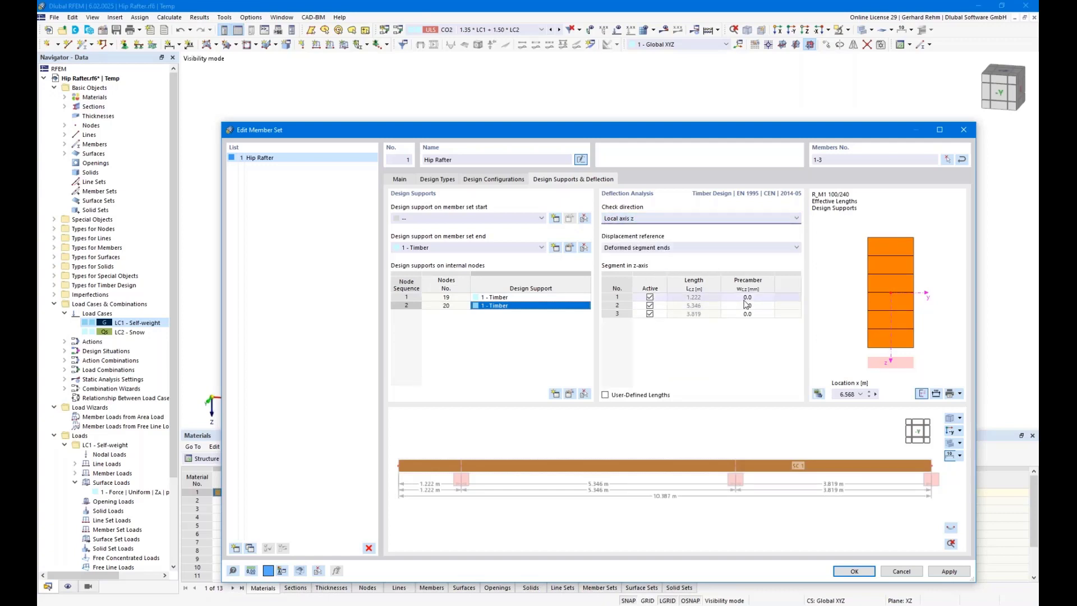
{"action": "scroll", "coordinate": [440, 497], "scroll_direction": "down", "scroll_amount": 1}
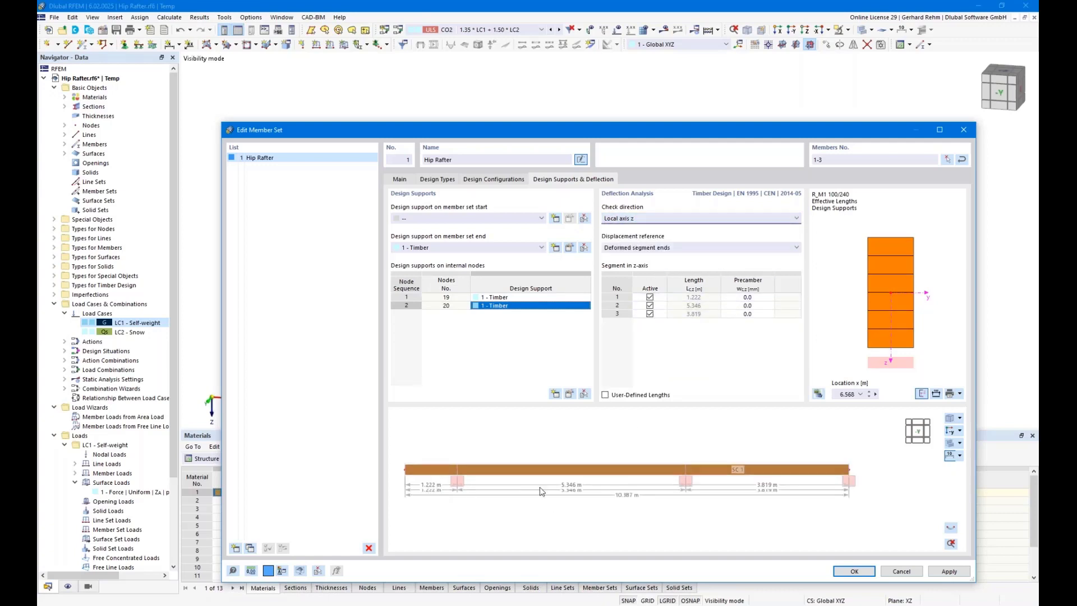
{"action": "left_click", "coordinate": [683, 298]}
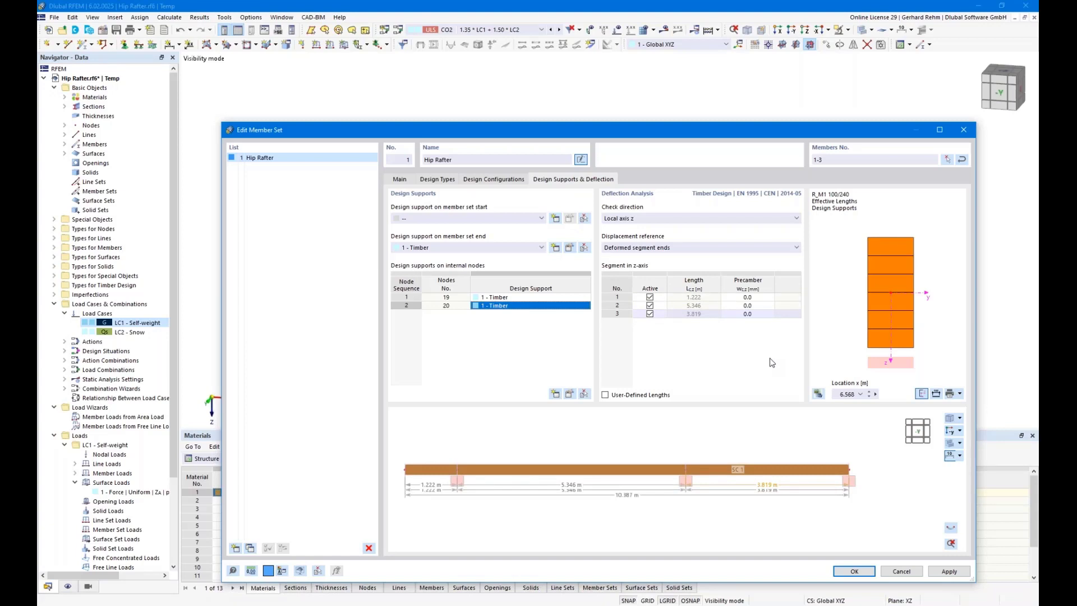
{"action": "left_click", "coordinate": [842, 574]}
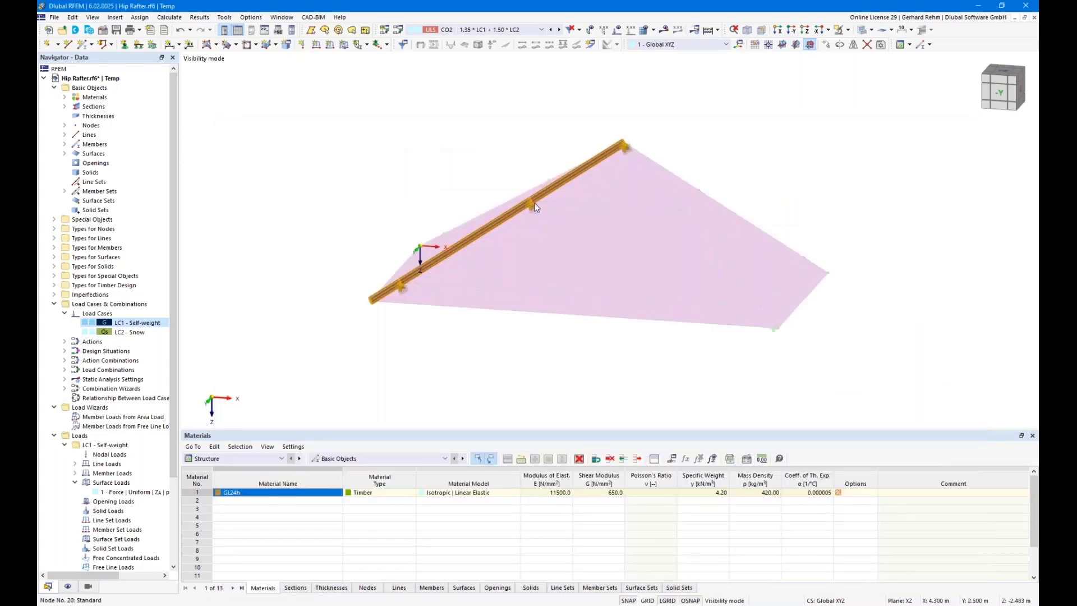
- Turn off showing hidden objects in the background so that only the hip rafter is displayed
{"action": "scroll", "coordinate": [535, 211], "scroll_direction": "up", "scroll_amount": 5}
{"action": "scroll", "coordinate": [535, 211], "scroll_direction": "down", "scroll_amount": 5}
{"action": "right_click", "coordinate": [483, 177]}
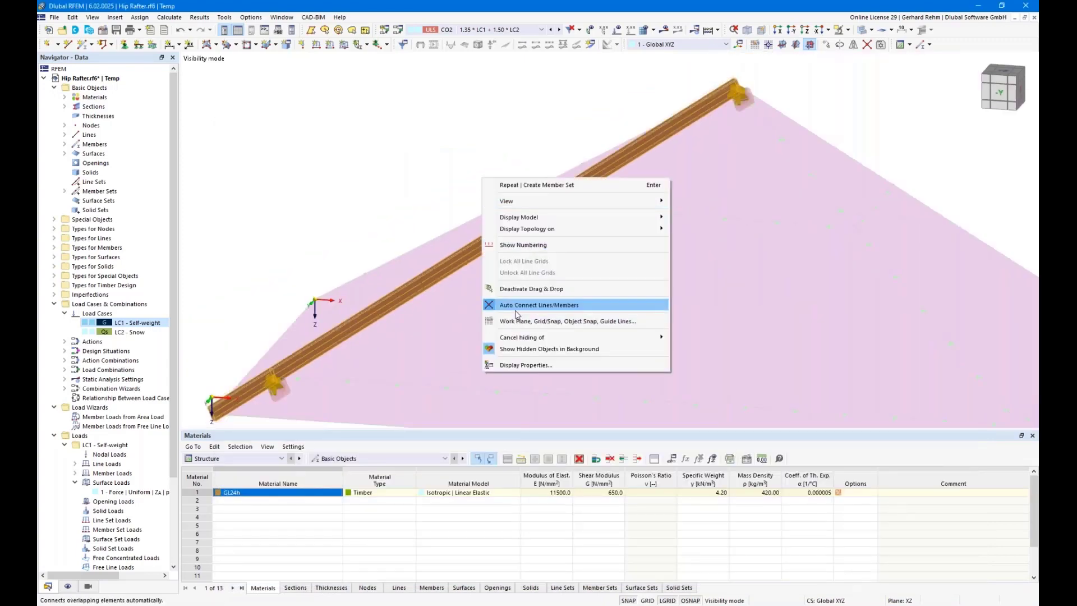
{"action": "left_click", "coordinate": [513, 350]}
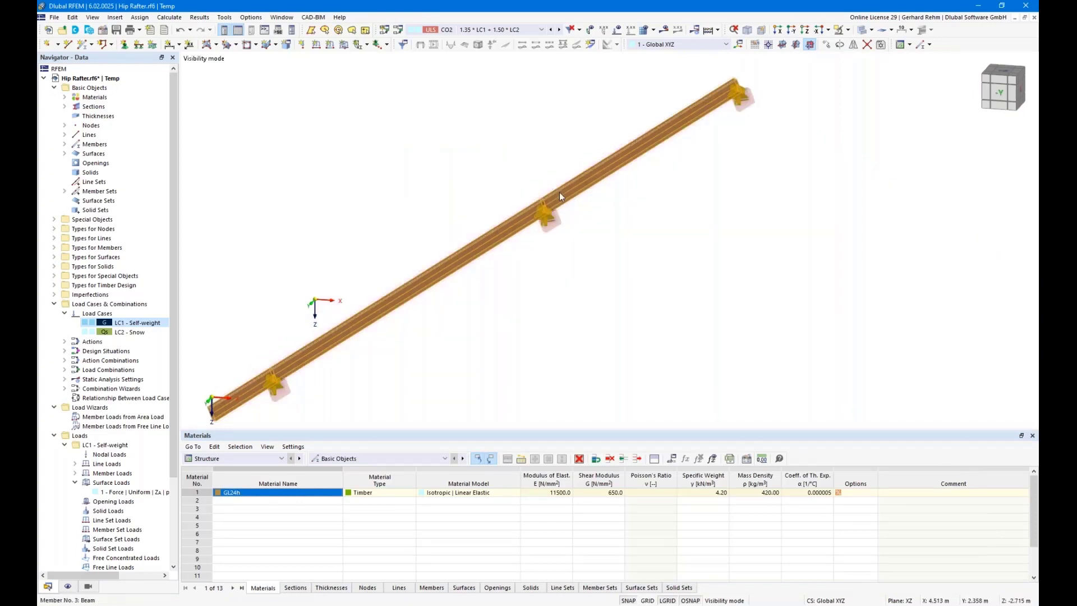
- Turn off the display of design supports and member sets in the model view
{"action": "left_click", "coordinate": [68, 587]}
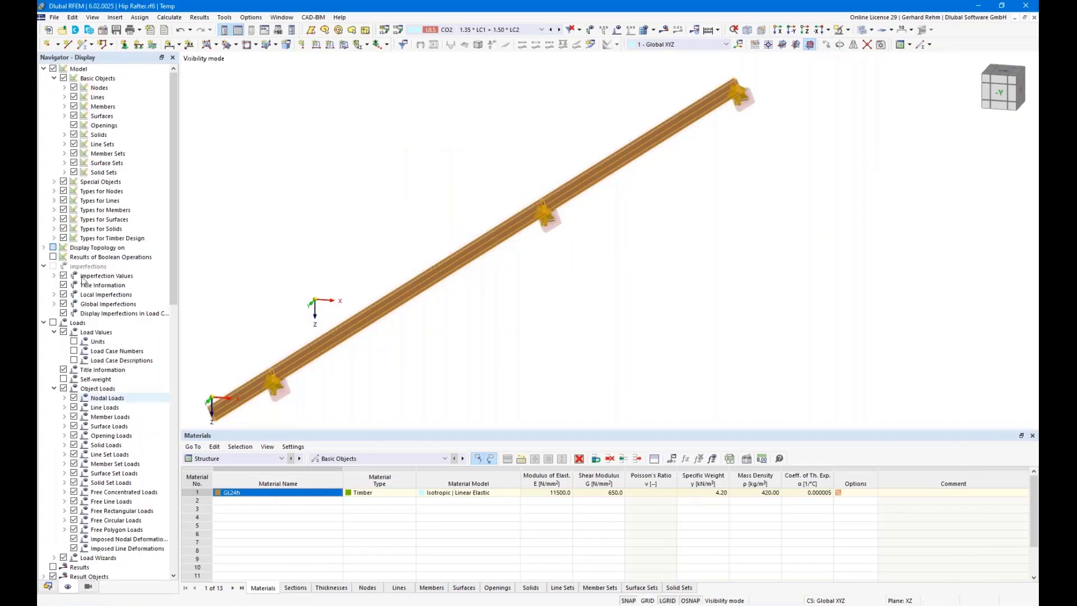
{"action": "left_click", "coordinate": [54, 210]}
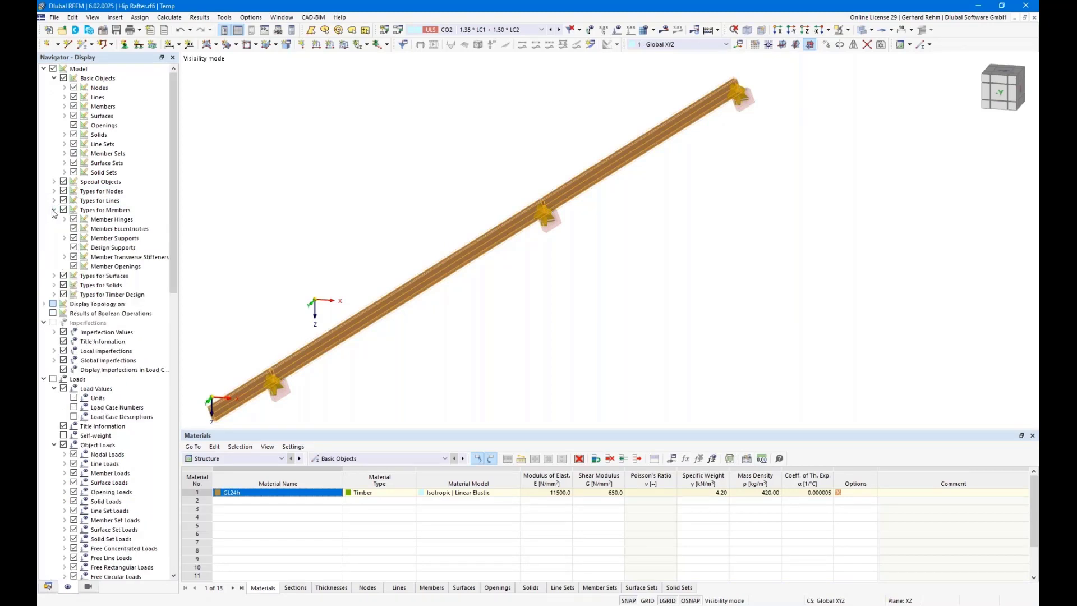
{"action": "left_click", "coordinate": [74, 247]}
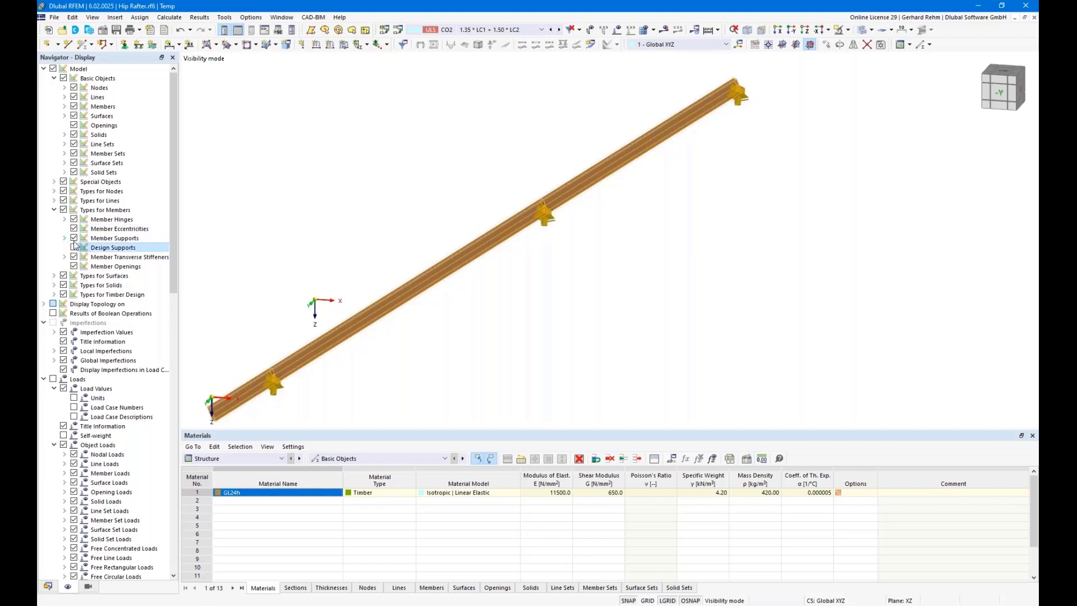
{"action": "left_click", "coordinate": [73, 153]}
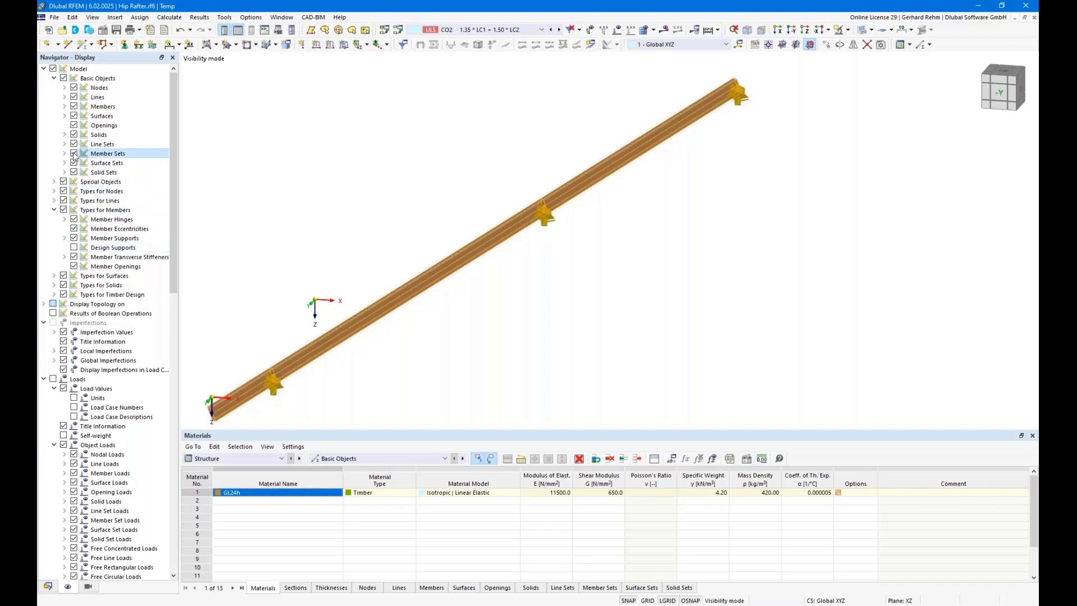
- Display the hip rafter model as a wireframe and turn off Consider Colors in Wireframe
{"action": "left_click", "coordinate": [862, 31]}
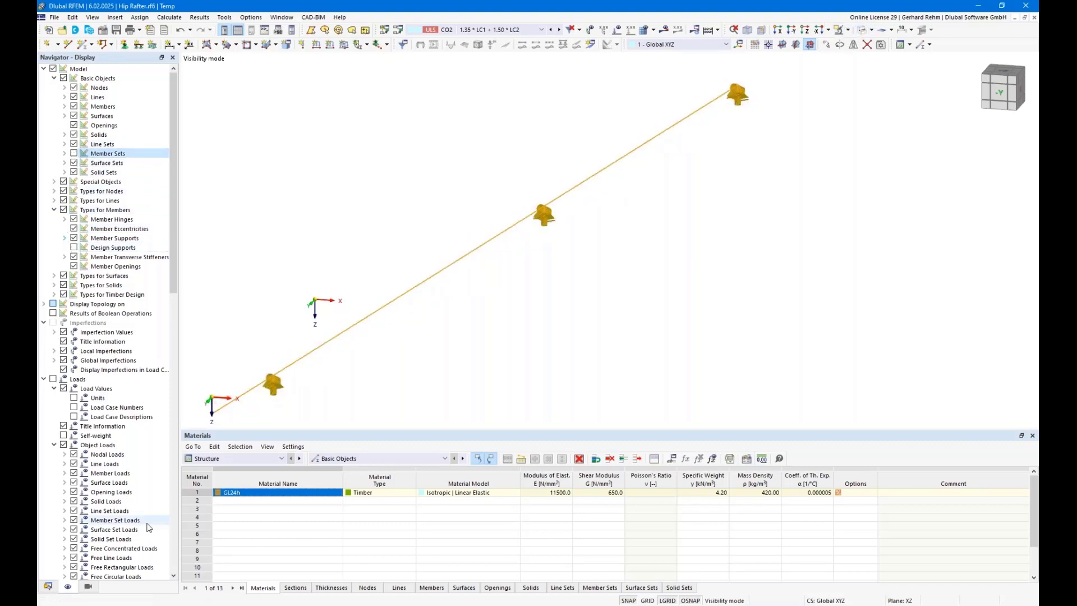
{"action": "scroll", "coordinate": [87, 554], "scroll_direction": "down", "scroll_amount": 15}
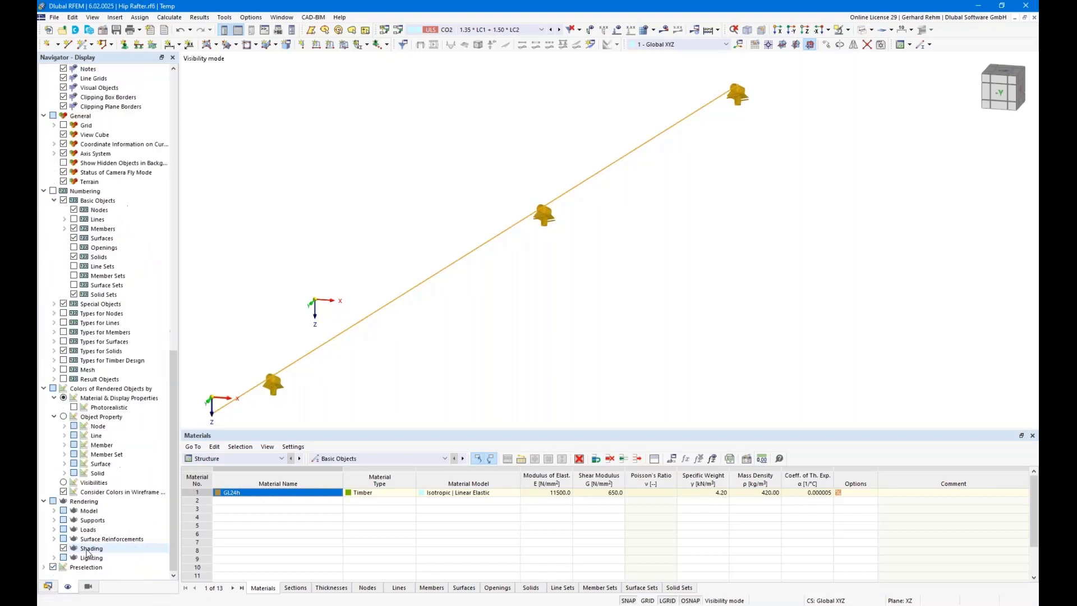
{"action": "left_click", "coordinate": [63, 491]}
{"action": "scroll", "coordinate": [543, 271], "scroll_direction": "down", "scroll_amount": 3}
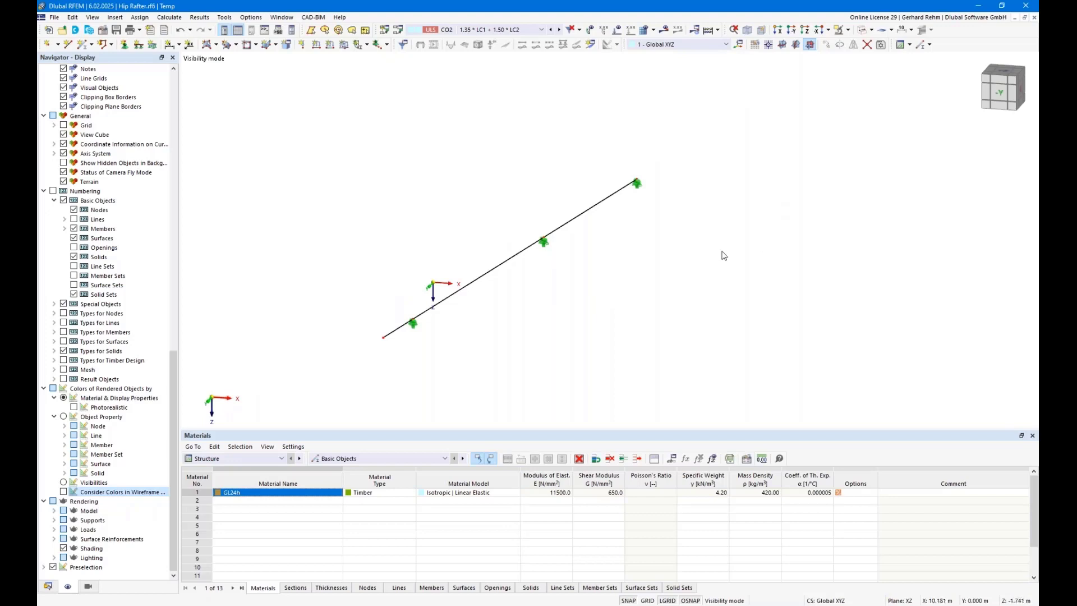
{"action": "mouse_move", "coordinate": [722, 252]}
{"action": "right_mouse_down"}
{"action": "mouse_move", "coordinate": [618, 240]}
{"action": "mouse_move", "coordinate": [729, 267]}
{"action": "right_mouse_up"}
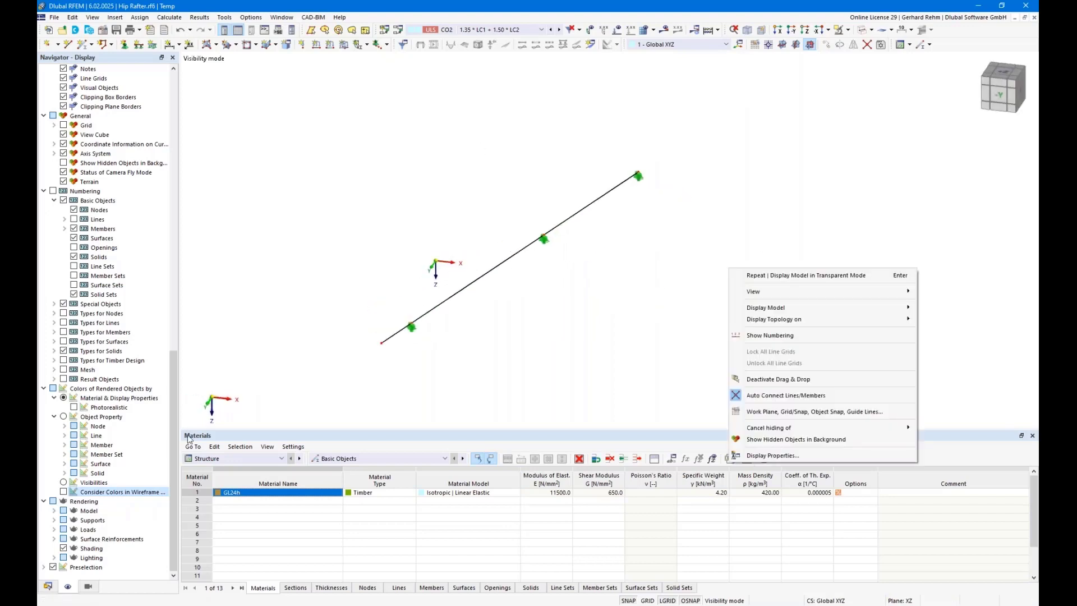
- Edit the surface load of LC2 - Snow, setting its magnitude to 2.00 kN/m² and its direction to global Z on projected area
{"action": "left_click", "coordinate": [48, 586]}
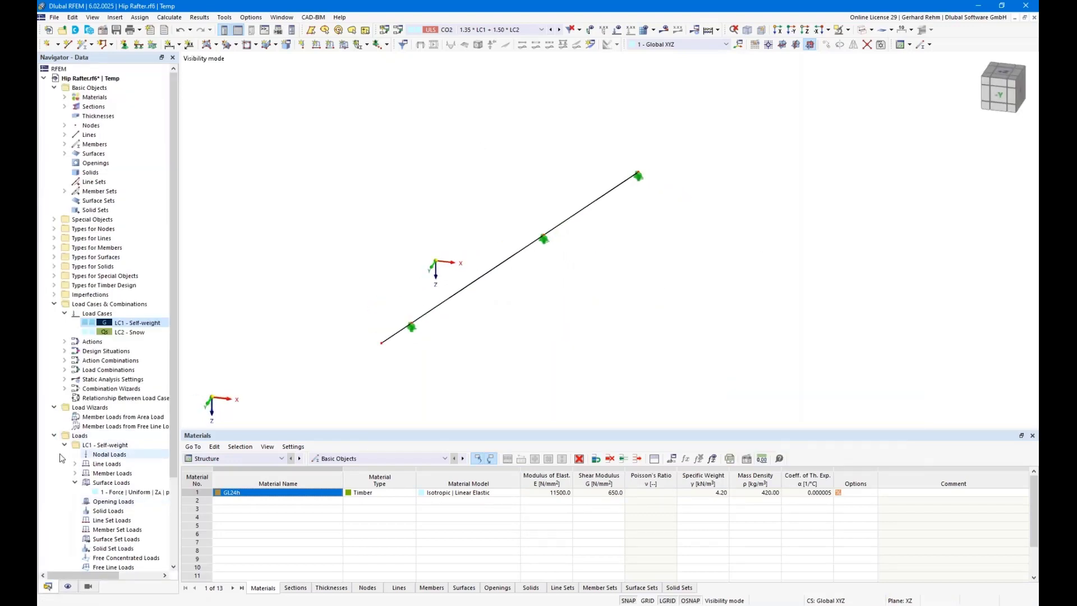
{"action": "left_click", "coordinate": [64, 446]}
{"action": "left_click", "coordinate": [65, 456]}
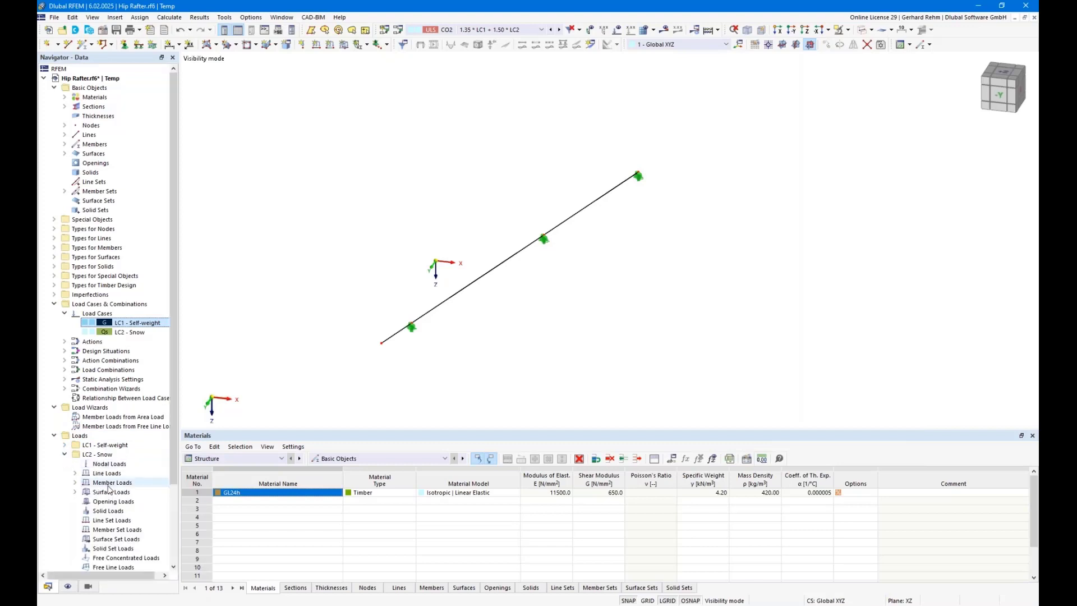
{"action": "scroll", "coordinate": [98, 486], "scroll_direction": "down", "scroll_amount": 3}
{"action": "double_click", "coordinate": [107, 408]}
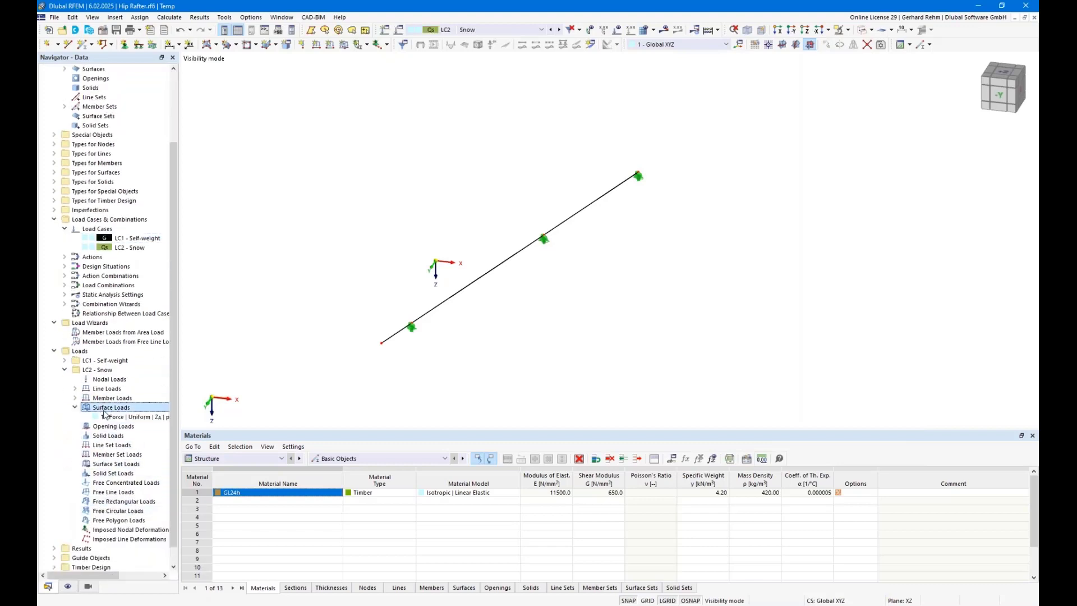
{"action": "double_click", "coordinate": [121, 417]}
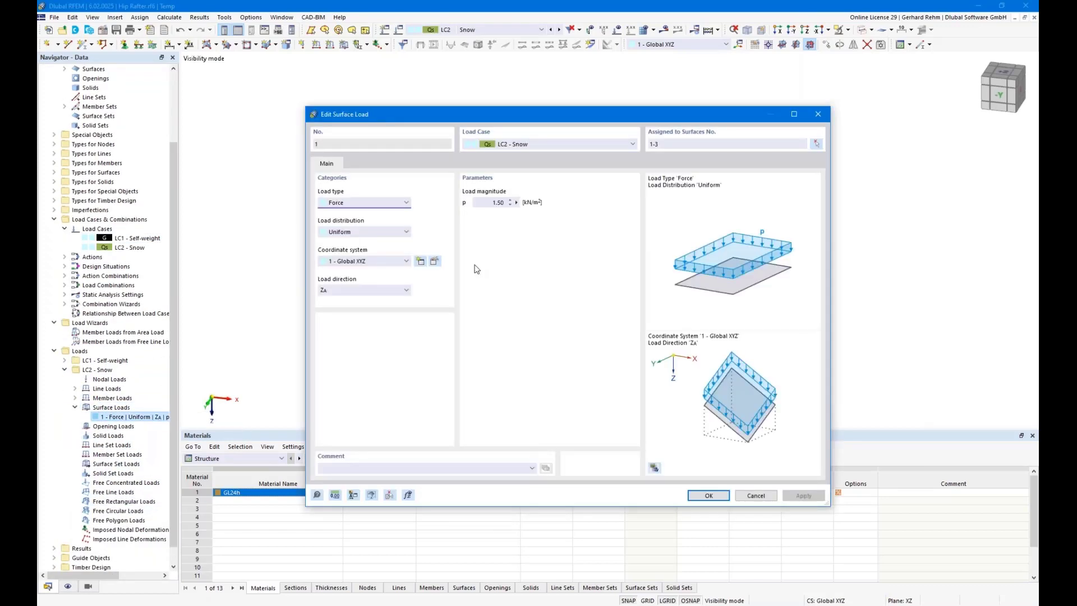
{"action": "left_click", "coordinate": [493, 203]}
{"action": "left_click", "coordinate": [394, 290]}
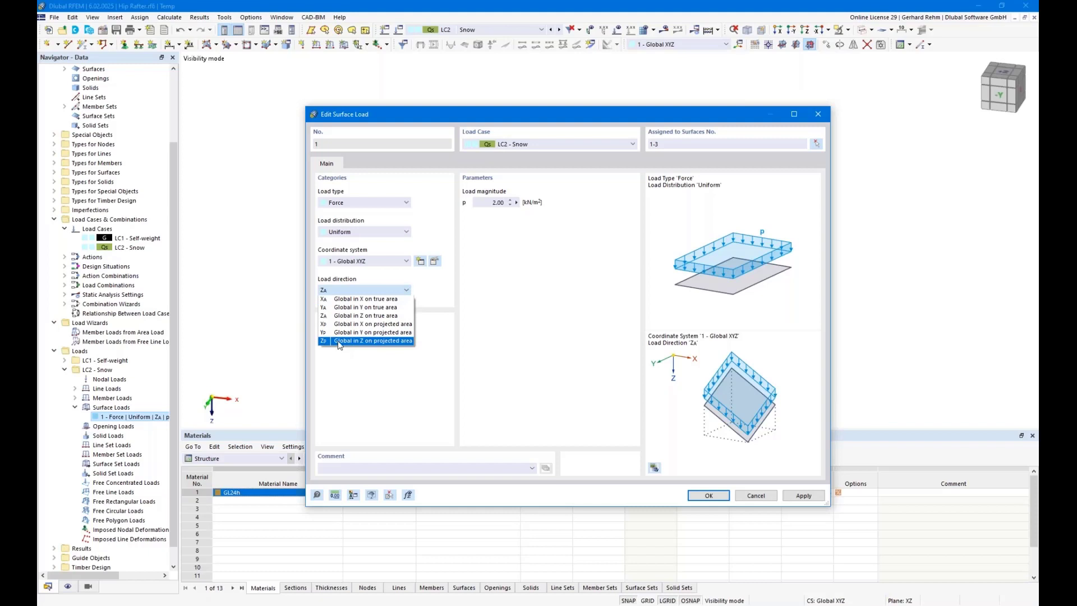
{"action": "left_click", "coordinate": [339, 341]}
{"action": "left_click", "coordinate": [708, 496]}
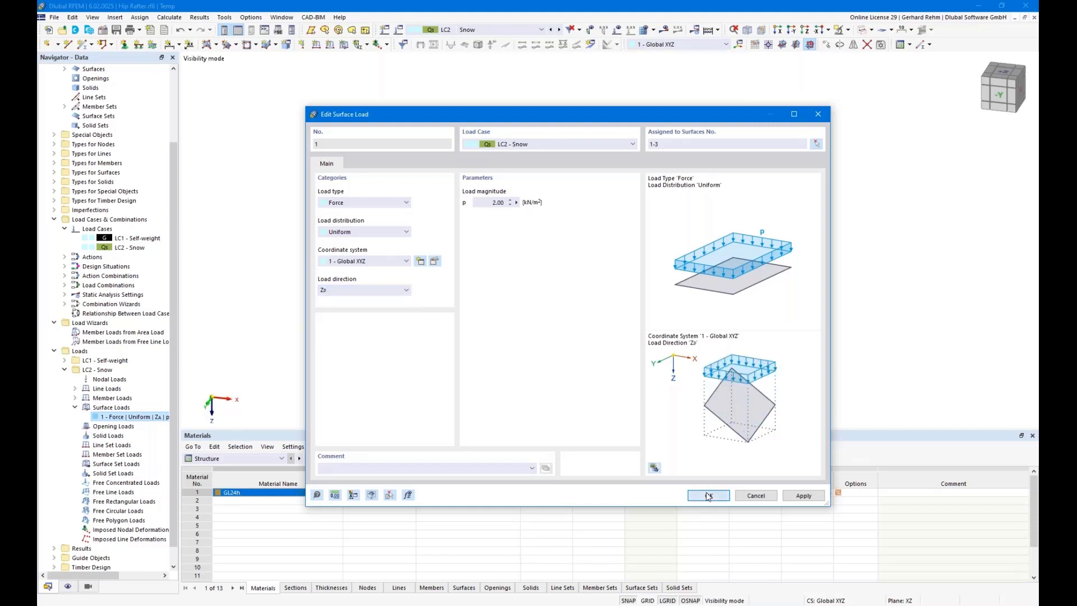
- Show the loads of LC2 - Snow and limit the visibility to the hip rafter's members
{"action": "left_click", "coordinate": [617, 30]}
{"action": "left_click", "coordinate": [417, 323]}
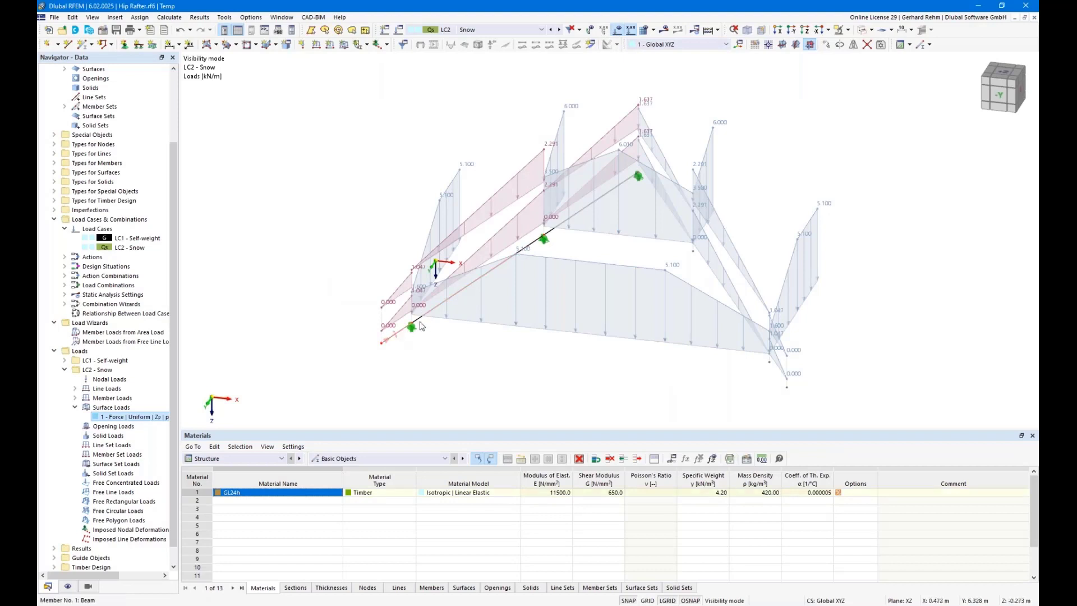
{"action": "left_click", "coordinate": [558, 228], "text": "ctrl"}
{"action": "left_click", "coordinate": [838, 30]}
{"action": "left_click", "coordinate": [719, 151]}
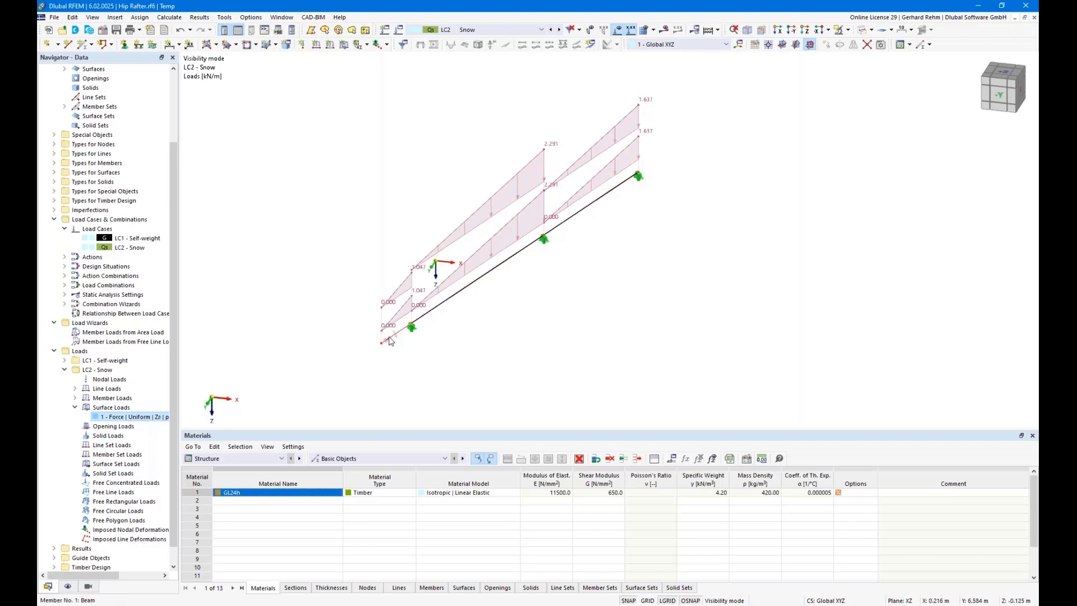
- Cancel the visibility mode, turn off the separate load transfer display, and examine the snow surface loads on the roof from the side
{"action": "left_click", "coordinate": [66, 587]}
{"action": "scroll", "coordinate": [85, 280], "scroll_direction": "up", "scroll_amount": 15}
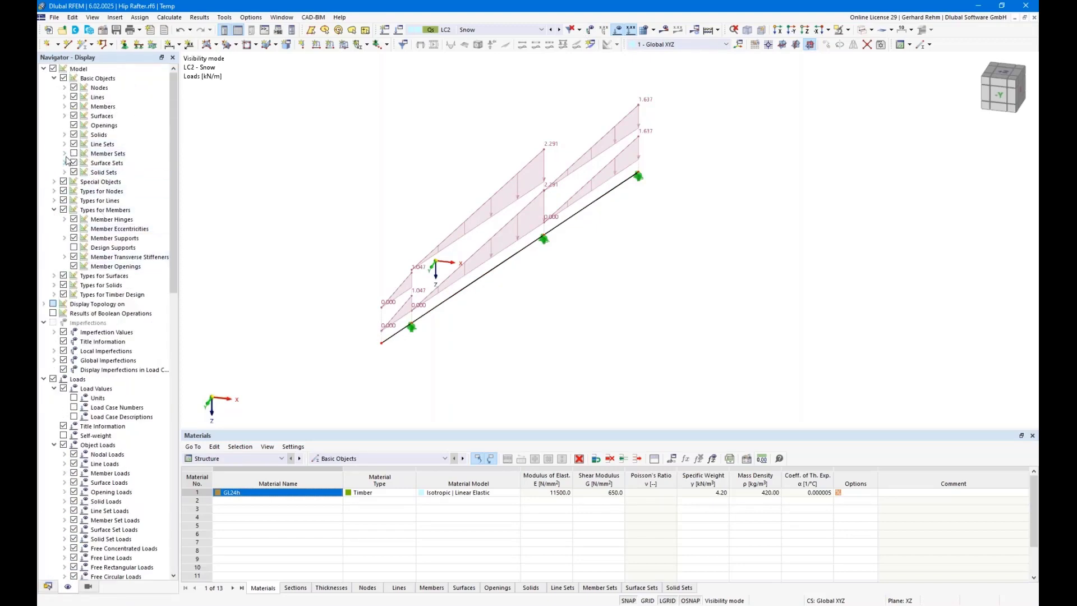
{"action": "left_click", "coordinate": [862, 29]}
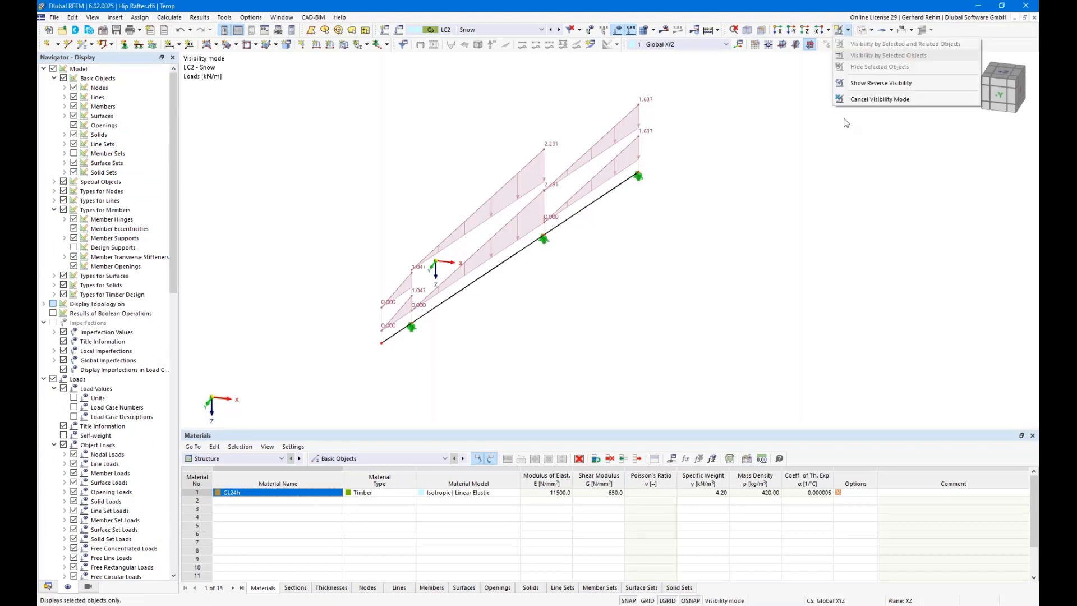
{"action": "left_click", "coordinate": [875, 69]}
{"action": "right_click", "coordinate": [482, 344]}
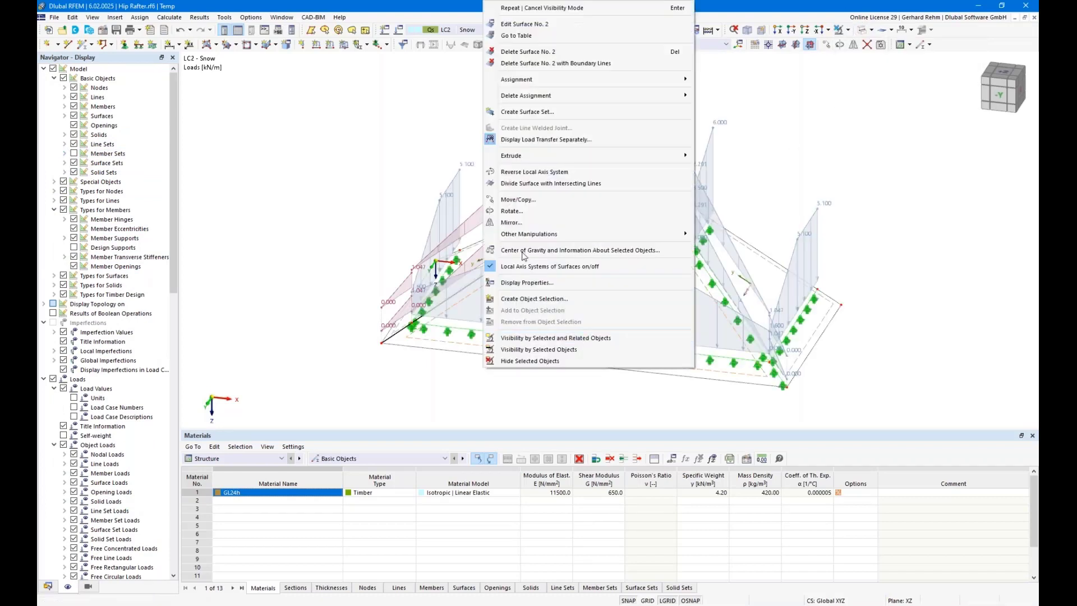
{"action": "left_click", "coordinate": [522, 140]}
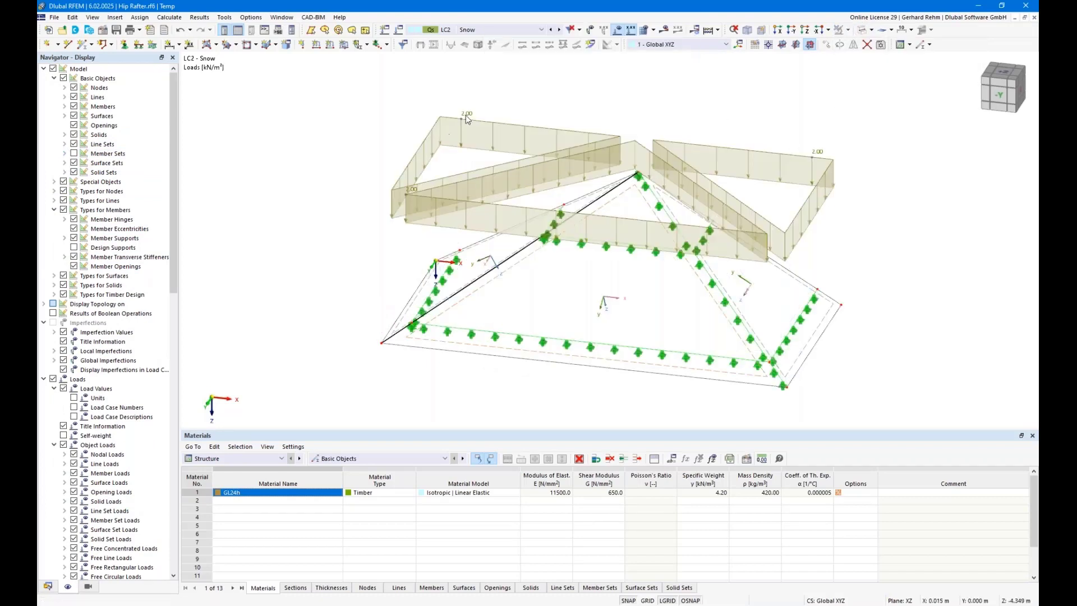
{"action": "middle_click_drag", "start_coordinate": [856, 239], "coordinate": [894, 200], "text": "ctrl"}
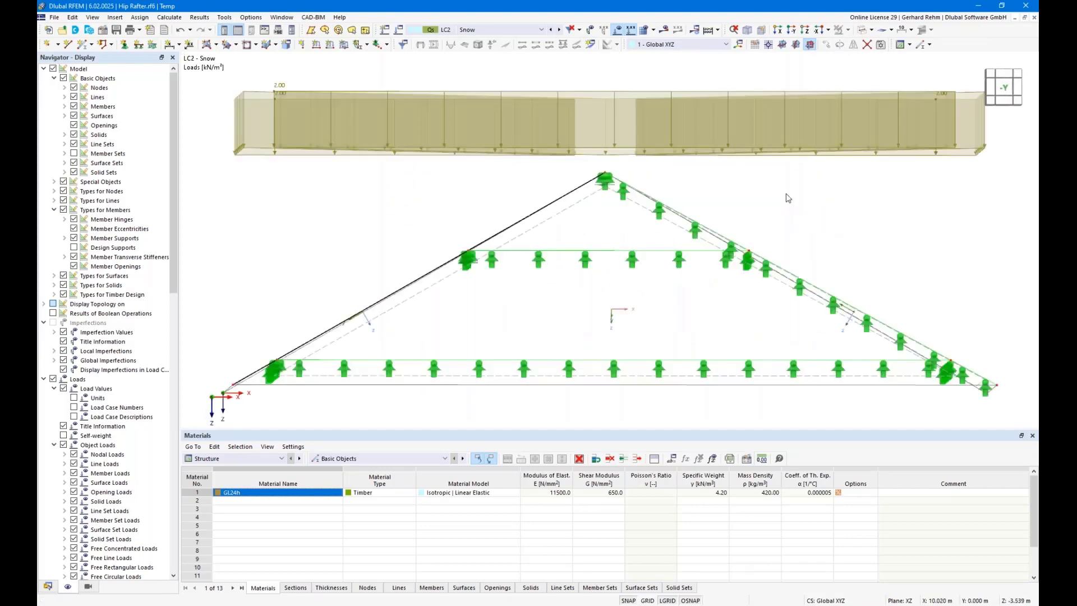
{"action": "scroll", "coordinate": [757, 171], "scroll_direction": "down", "scroll_amount": 3}
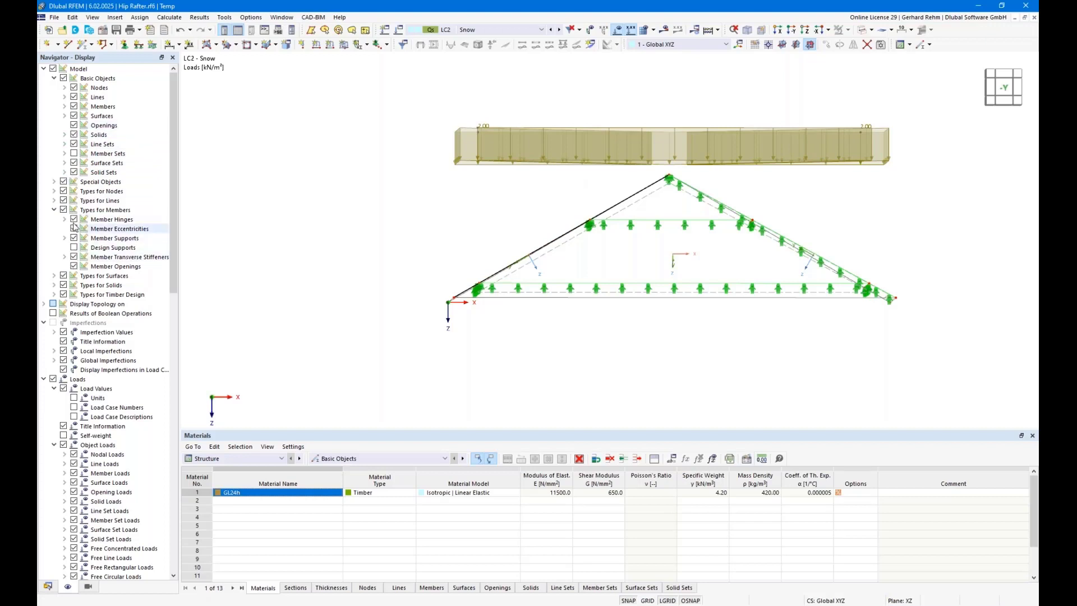
- Turn the load transfer display for surfaces back on and show only the hip rafter
{"action": "left_click", "coordinate": [64, 116]}
{"action": "left_click", "coordinate": [84, 190]}
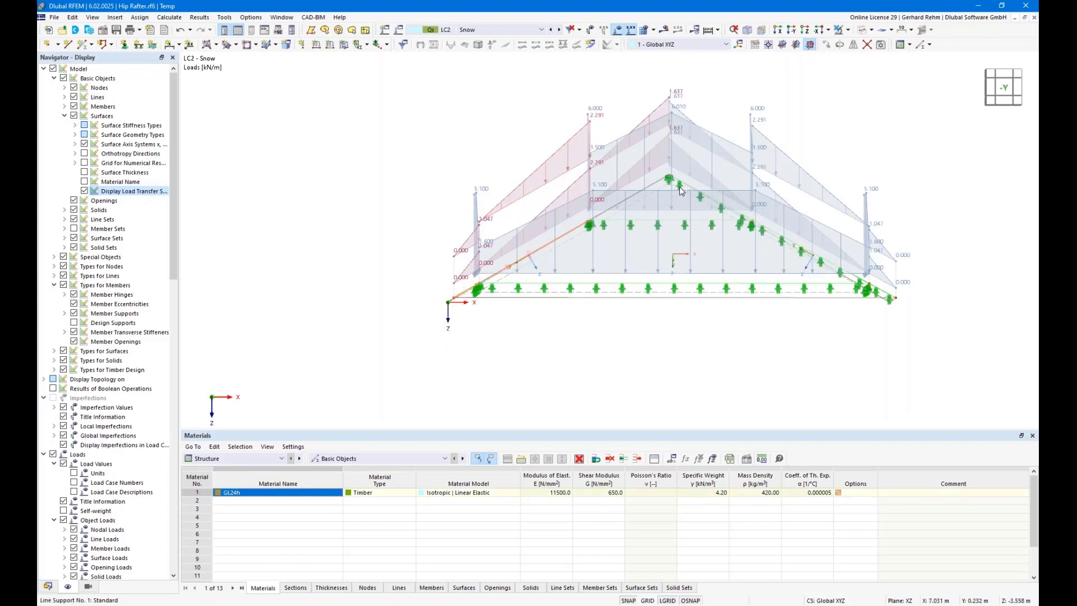
{"action": "left_click", "coordinate": [847, 29]}
{"action": "left_click", "coordinate": [854, 46]}
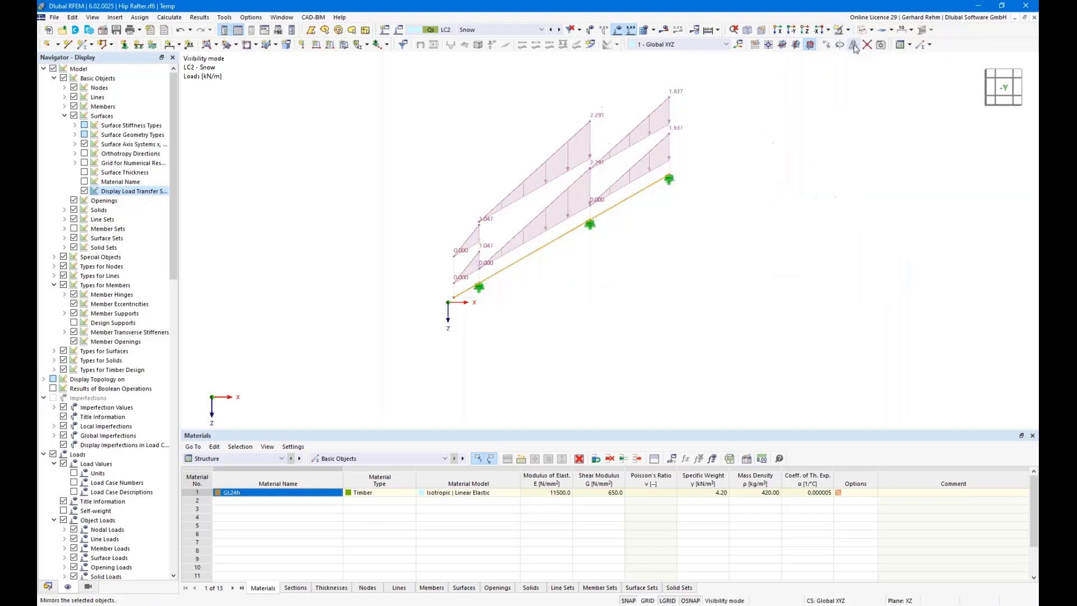
- Bring up the Timber Design input data and review which design situations are set for design
{"action": "left_click", "coordinate": [211, 459]}
{"action": "left_click", "coordinate": [213, 508]}
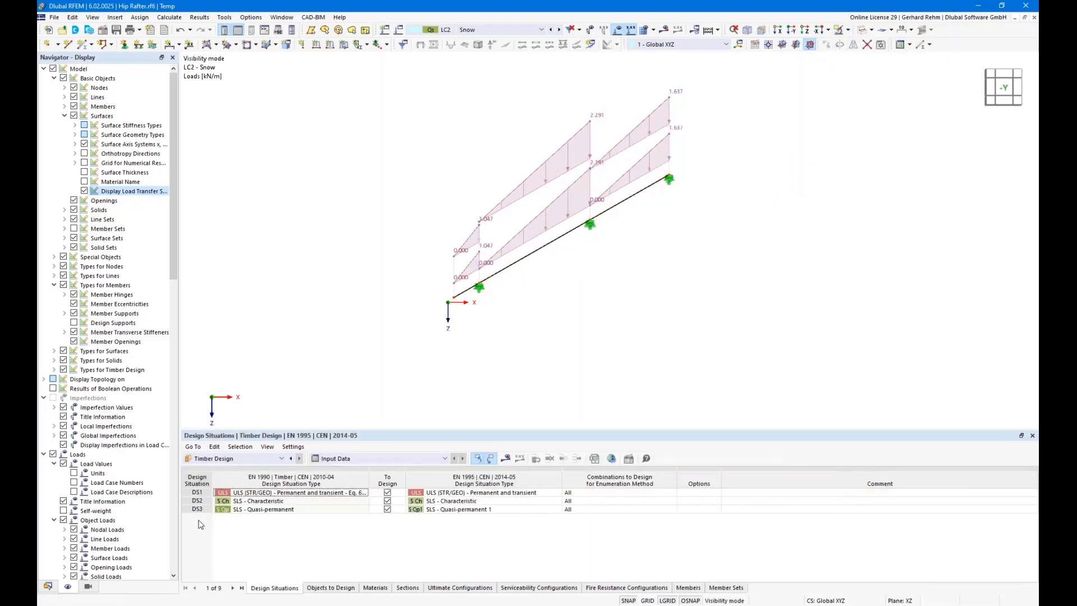
{"action": "left_click", "coordinate": [387, 492]}
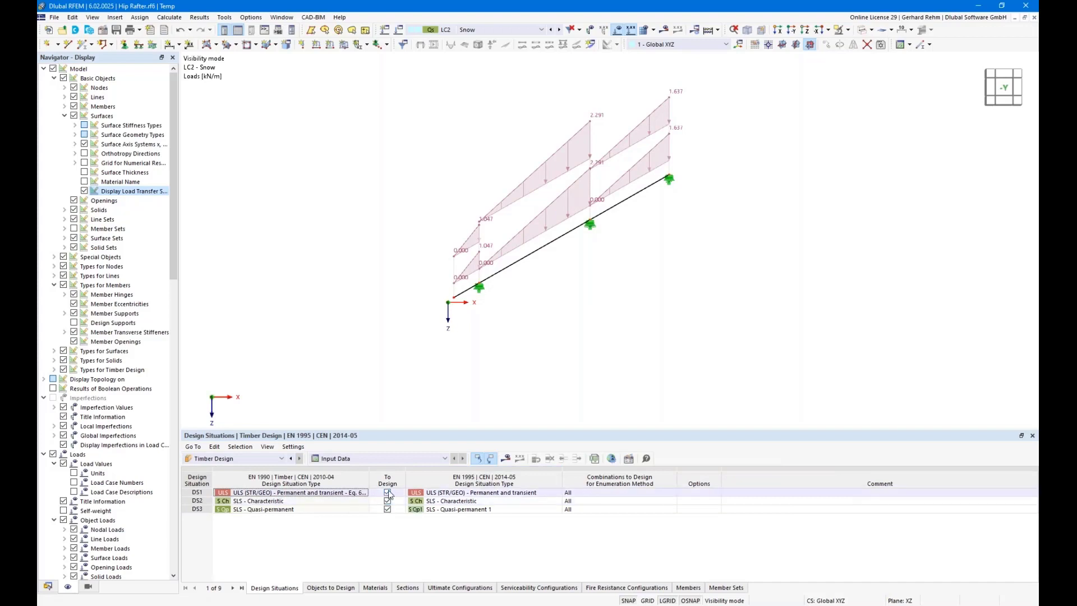
- Exclude the individual members from the timber design objects, keeping only the member set, after checking the middle member's design properties
{"action": "left_click", "coordinate": [331, 588]}
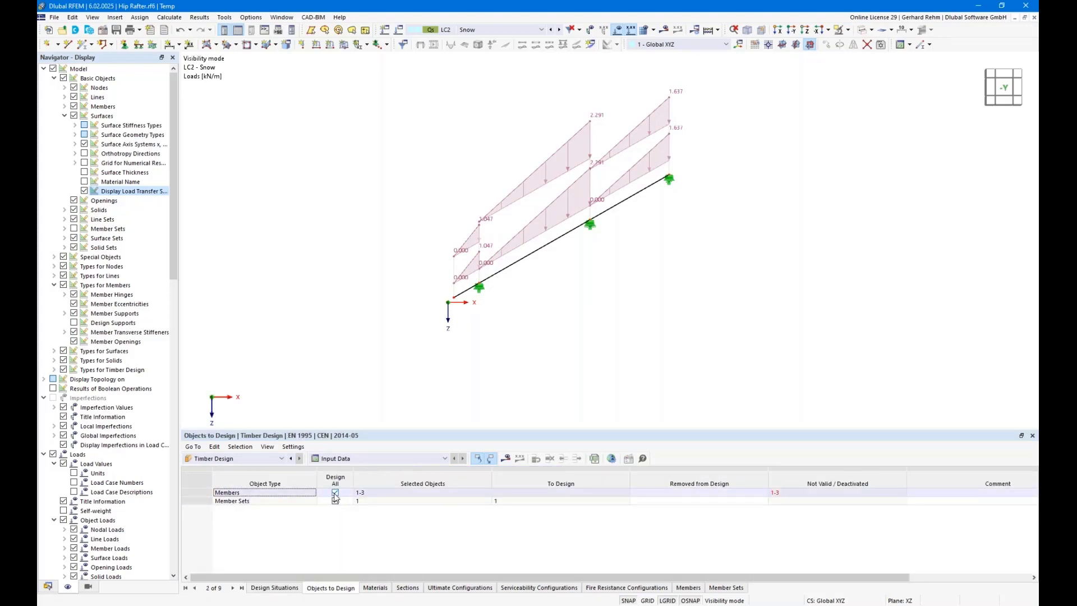
{"action": "double_click", "coordinate": [549, 248]}
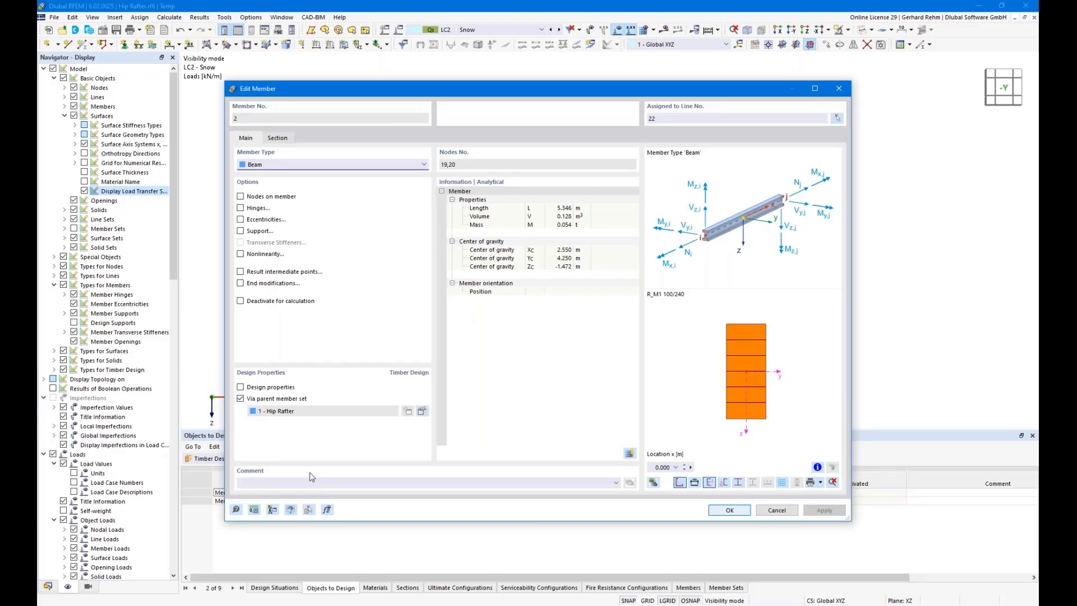
{"action": "key", "text": "Escape"}
{"action": "left_click", "coordinate": [335, 492]}
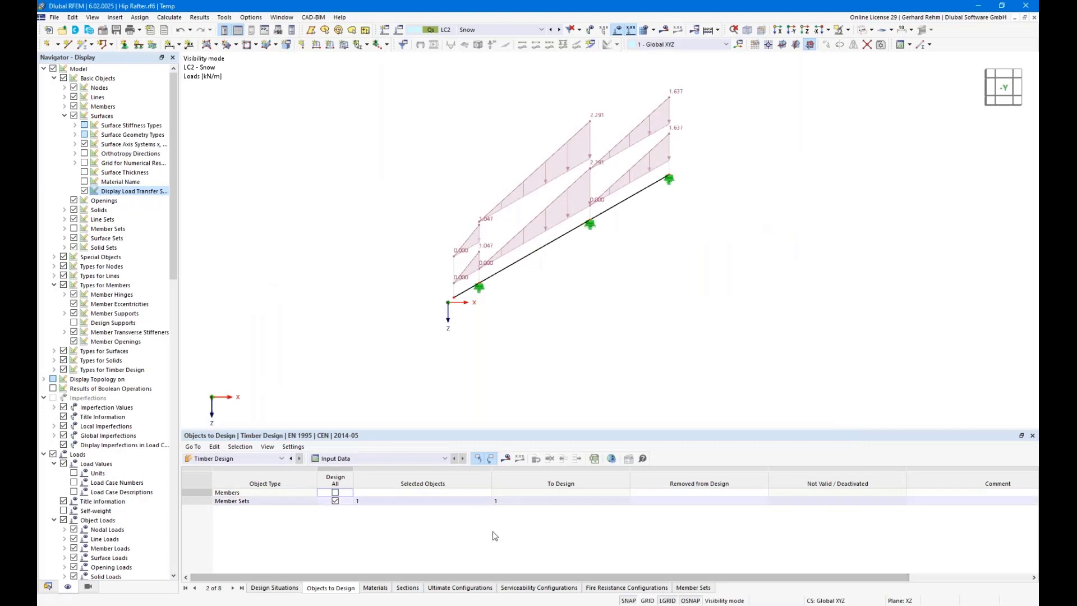
- Calculate the timber design, hide the loads, and examine the design ratios along the rafter and the listed serviceability checks
{"action": "left_click", "coordinate": [506, 459]}
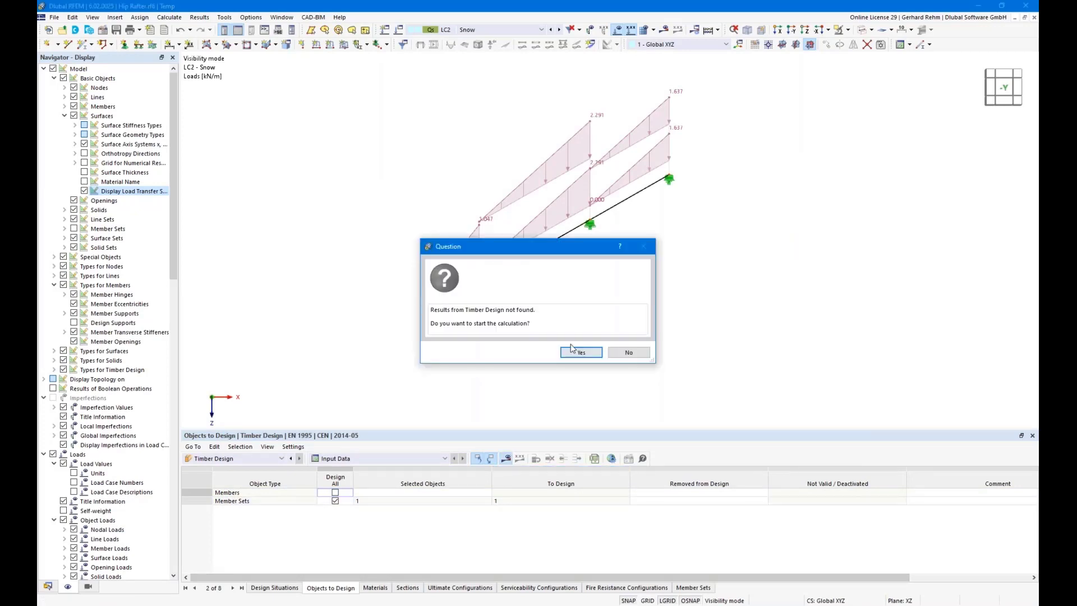
{"action": "left_click", "coordinate": [575, 352]}
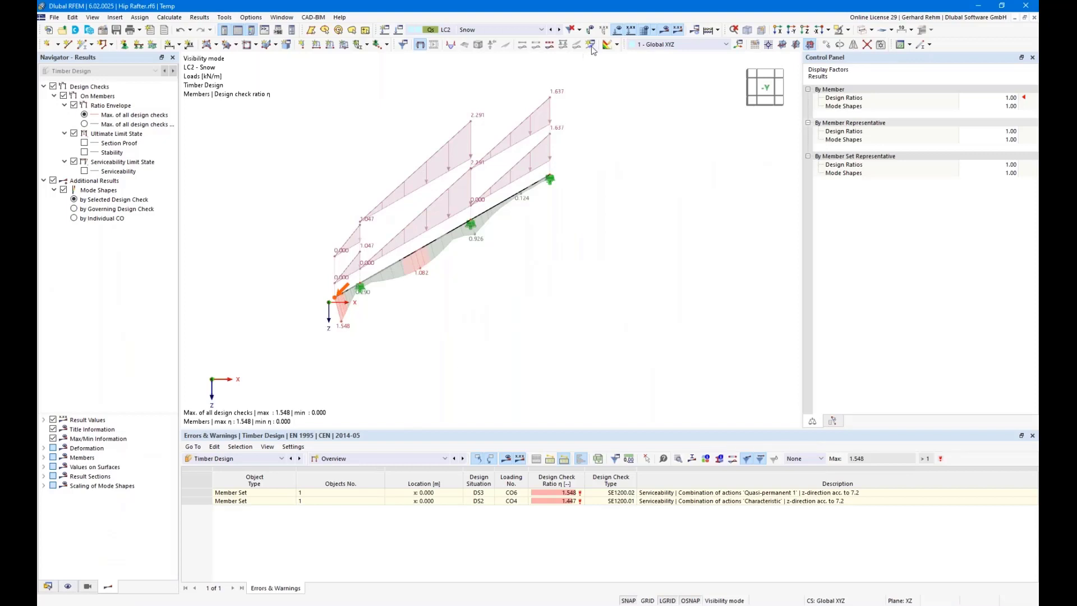
{"action": "left_click", "coordinate": [617, 29]}
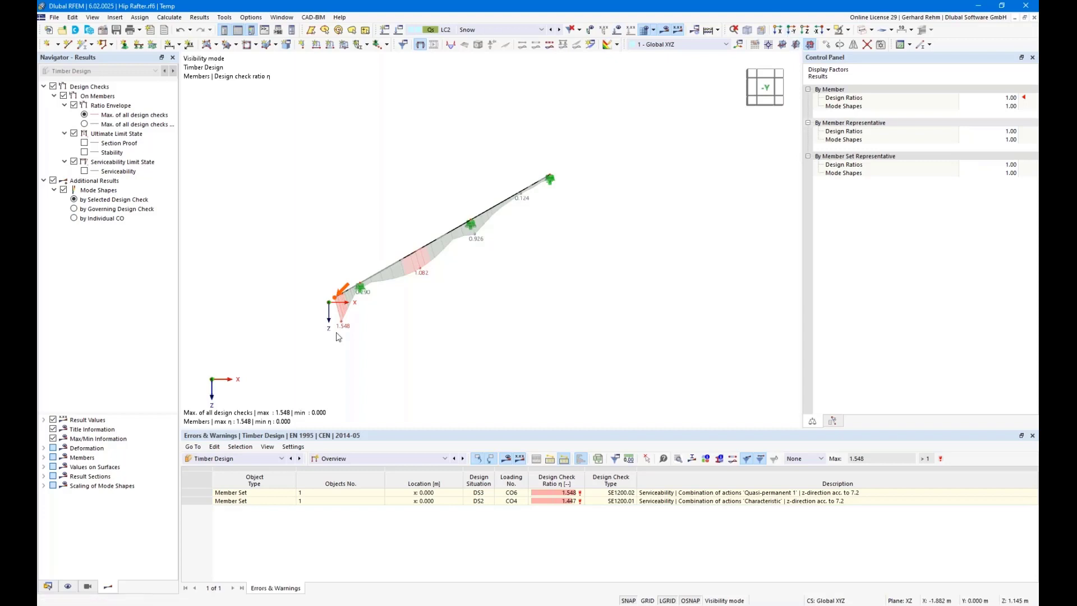
{"action": "scroll", "coordinate": [341, 330], "scroll_direction": "up", "scroll_amount": 3}
{"action": "middle_click_drag", "start_coordinate": [464, 311], "coordinate": [379, 317]}
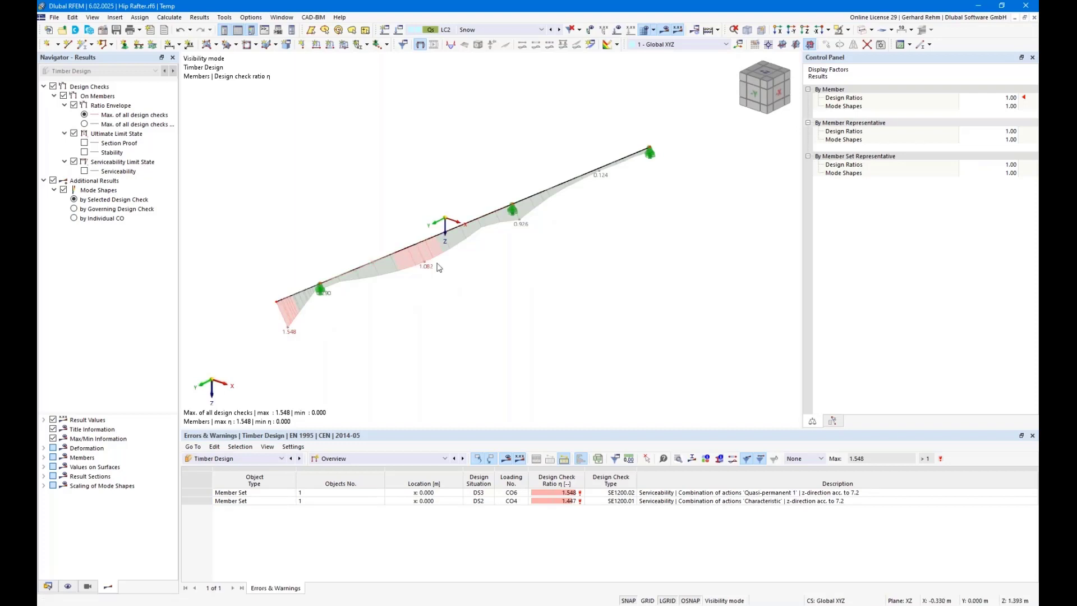
{"action": "left_click", "coordinate": [654, 502]}
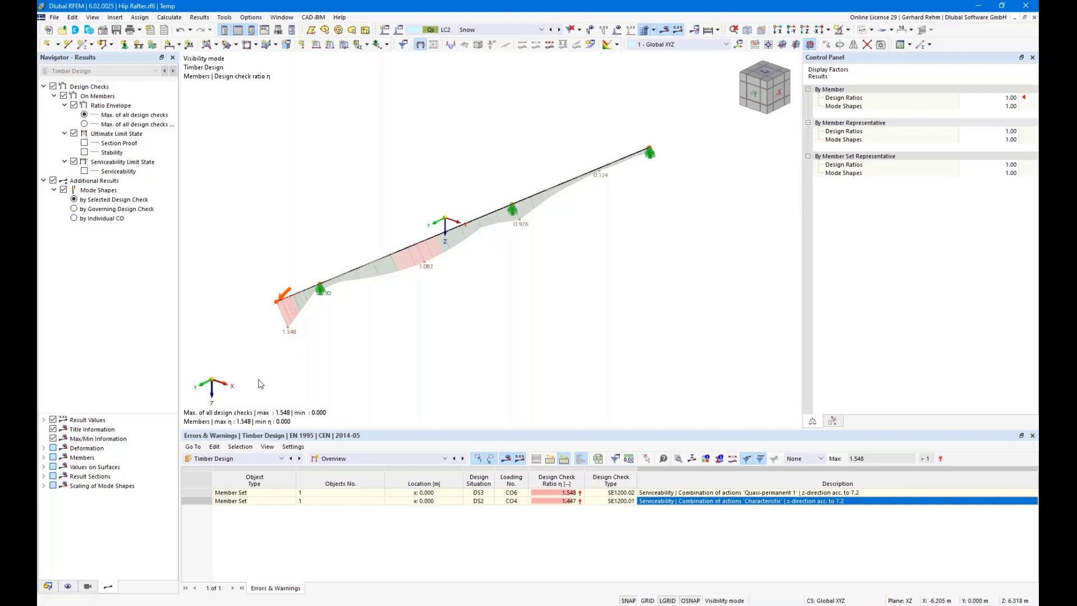
- Deactivate the first segment in the deflection analysis of the Hip Rafter member set
{"action": "left_click", "coordinate": [48, 586]}
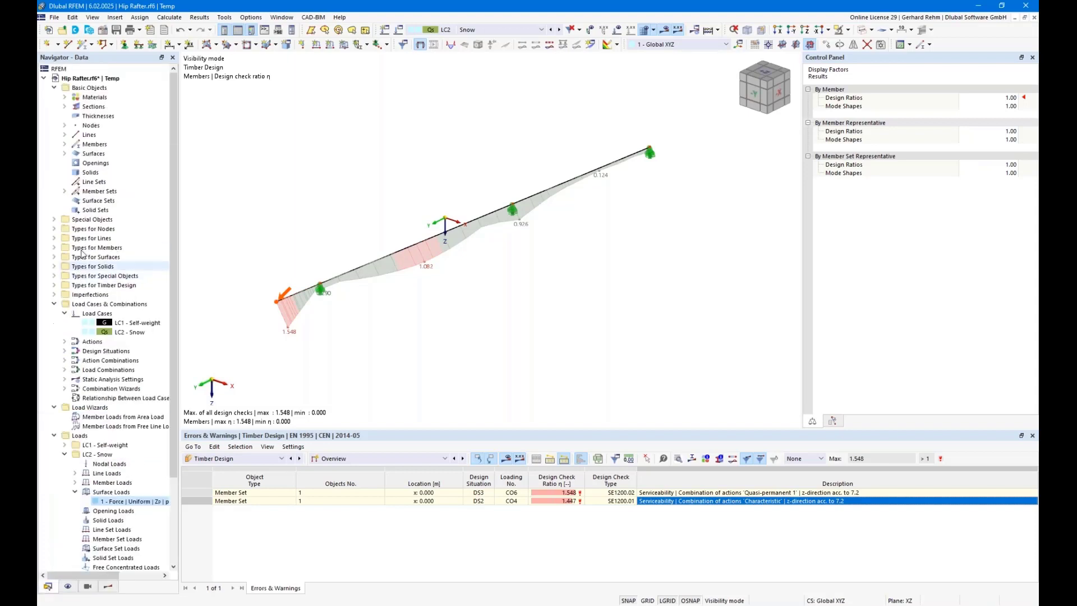
{"action": "left_click", "coordinate": [65, 191]}
{"action": "left_click", "coordinate": [108, 200]}
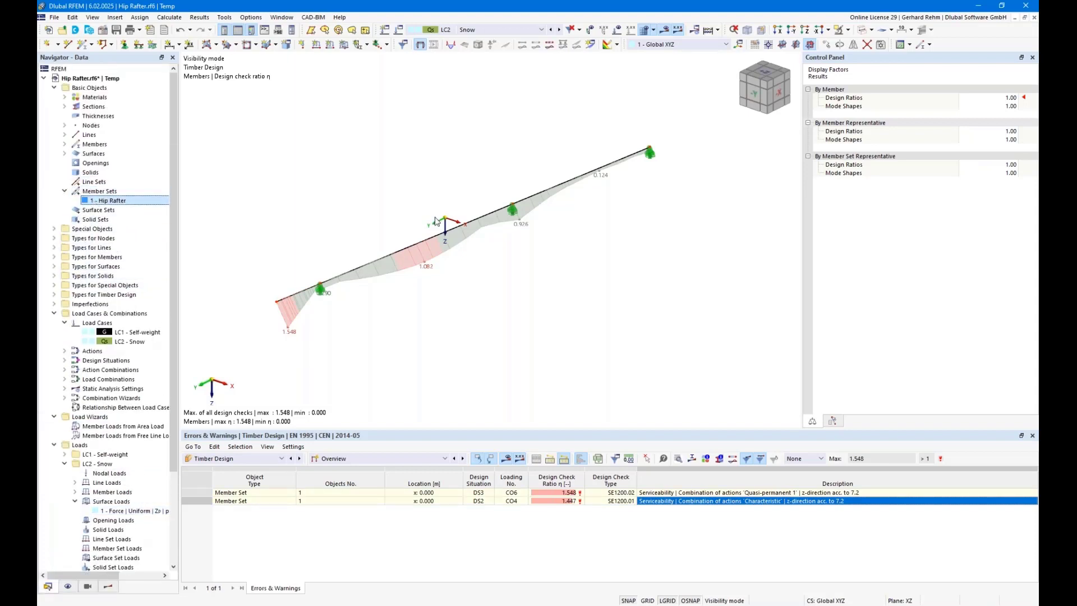
{"action": "double_click", "coordinate": [437, 222]}
{"action": "left_click", "coordinate": [557, 180]}
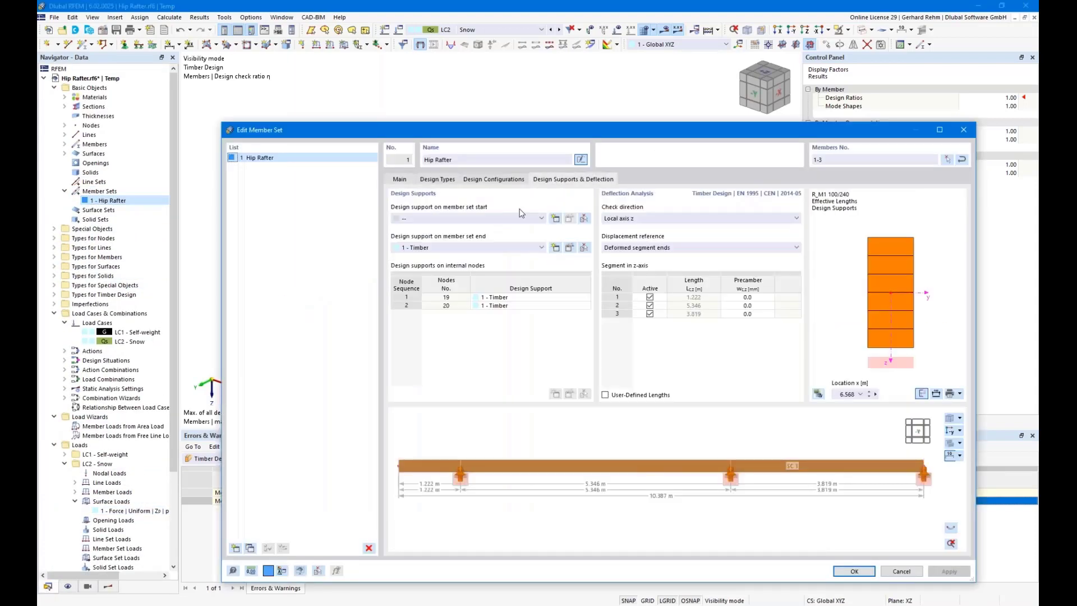
{"action": "left_click", "coordinate": [649, 298]}
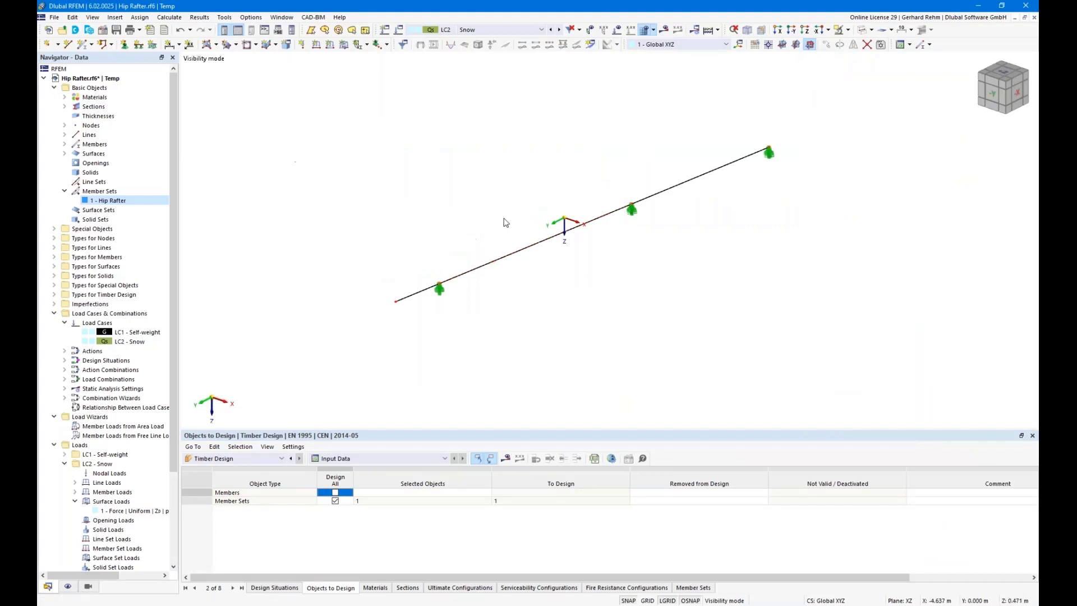
- Change the rafter's rectangular section width b to 120 mm
{"action": "left_click", "coordinate": [64, 107]}
{"action": "double_click", "coordinate": [112, 116]}
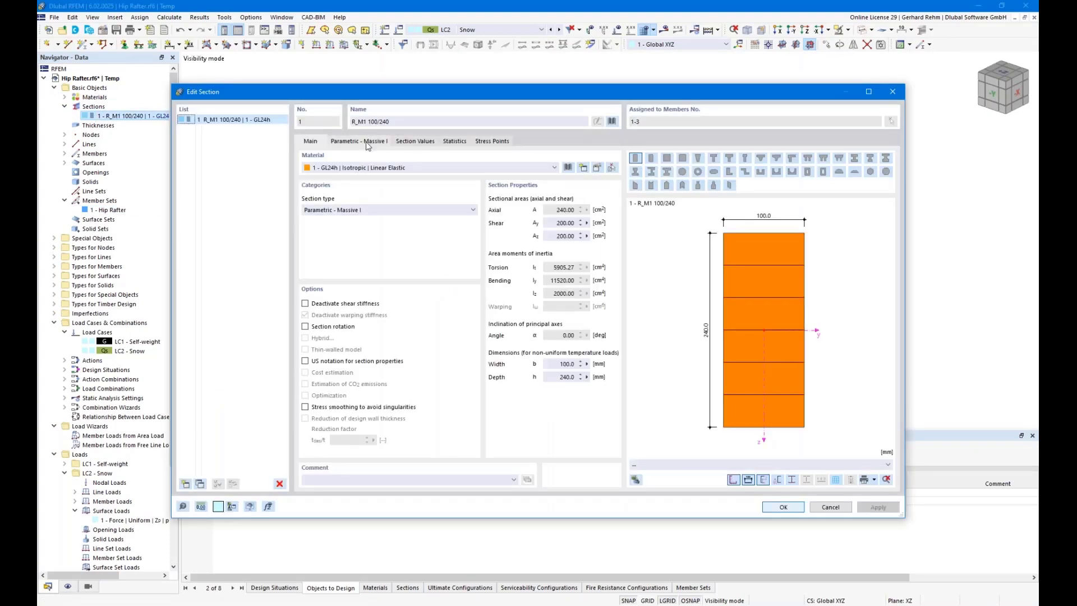
{"action": "left_click", "coordinate": [367, 143]}
{"action": "type", "text": "120"}
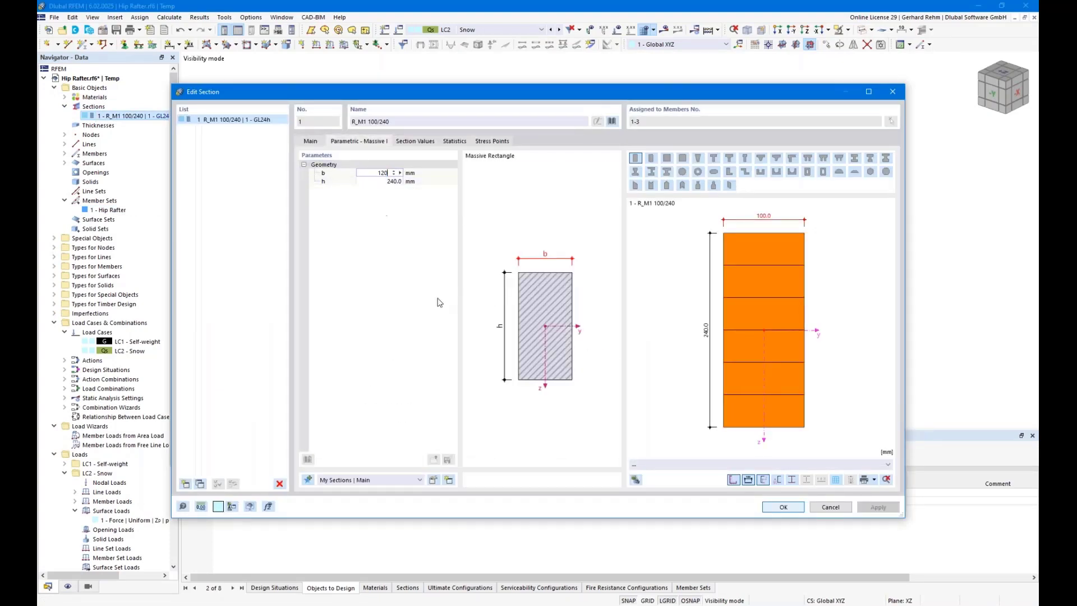
{"action": "left_click", "coordinate": [776, 505]}
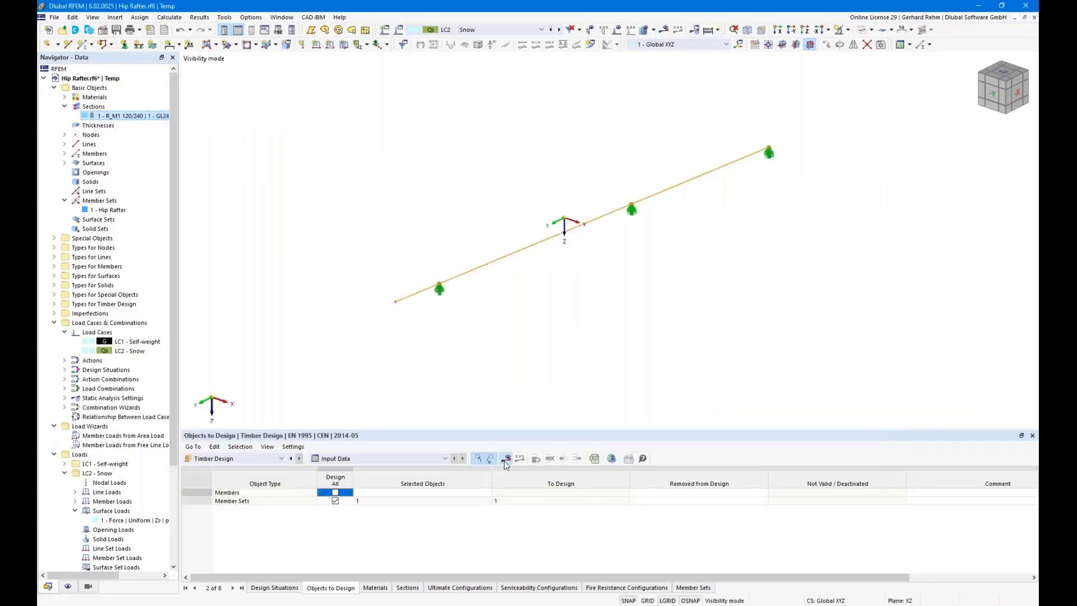
- Recalculate the timber design and display the results for design situation DS1, ULS (STR/GEO)
{"action": "left_click", "coordinate": [506, 460]}
{"action": "left_click", "coordinate": [581, 354]}
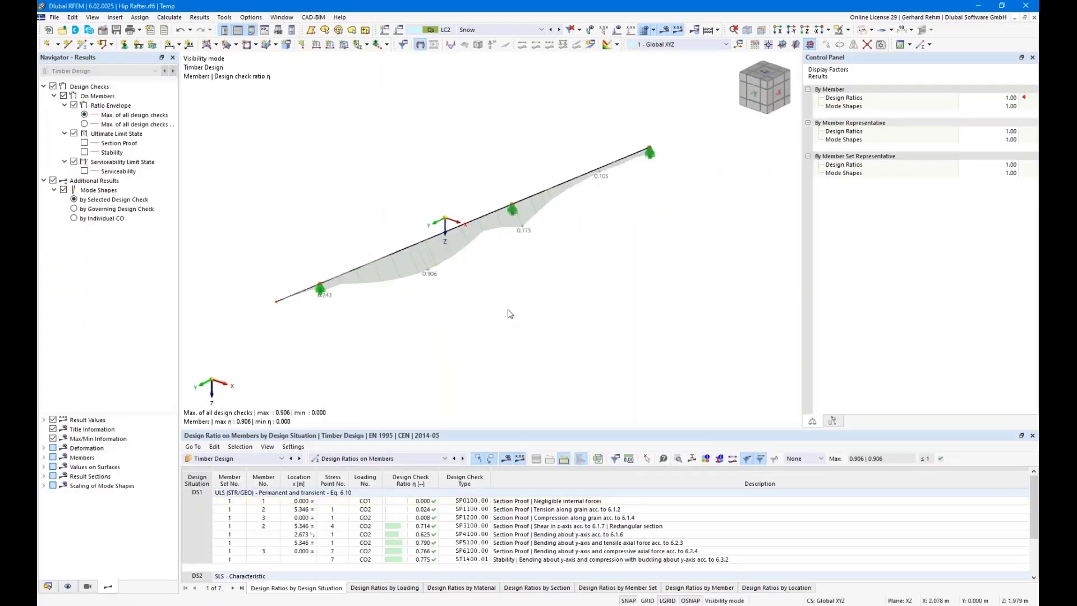
{"action": "left_click", "coordinate": [463, 30]}
{"action": "left_click", "coordinate": [465, 57]}
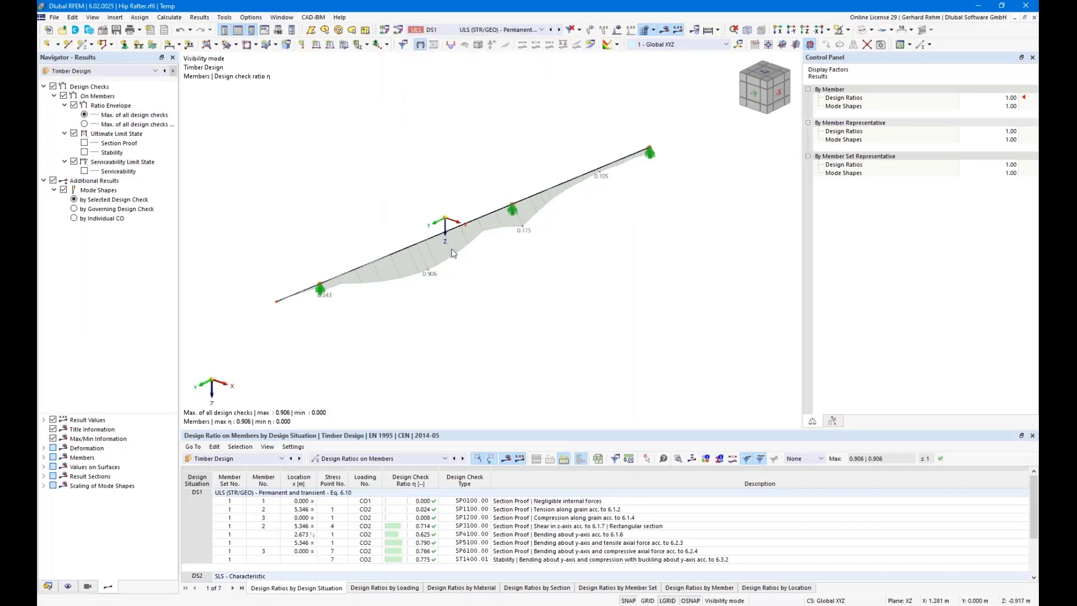
{"action": "left_click", "coordinate": [502, 29]}
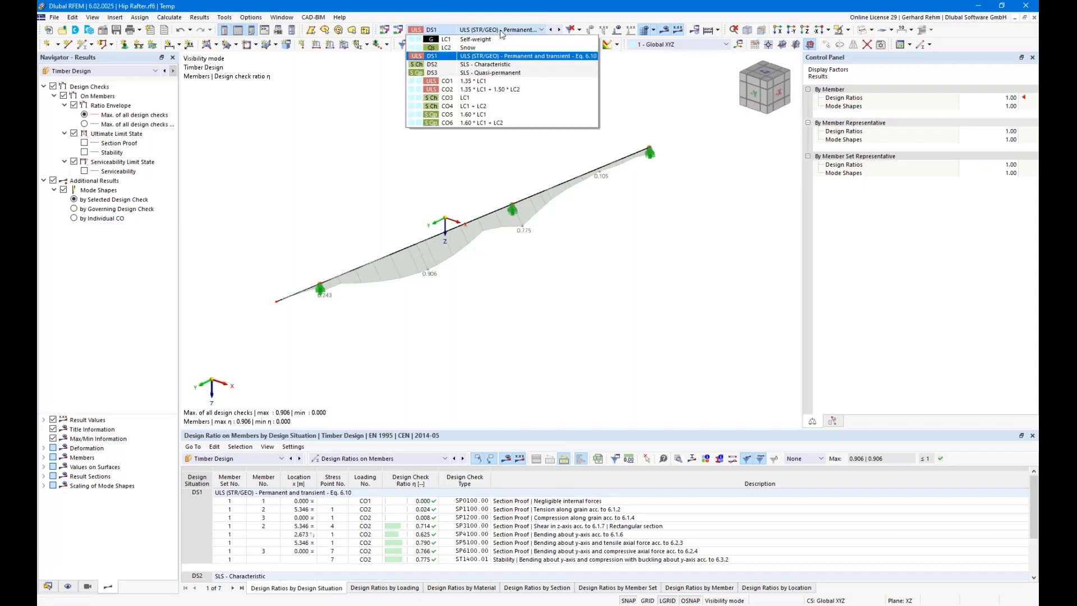
{"action": "left_click", "coordinate": [584, 320]}
- Enlarge the results table, list the design ratios by member set, and filter them to values above 0.01
{"action": "left_click_drag", "start_coordinate": [458, 430], "coordinate": [460, 335]}
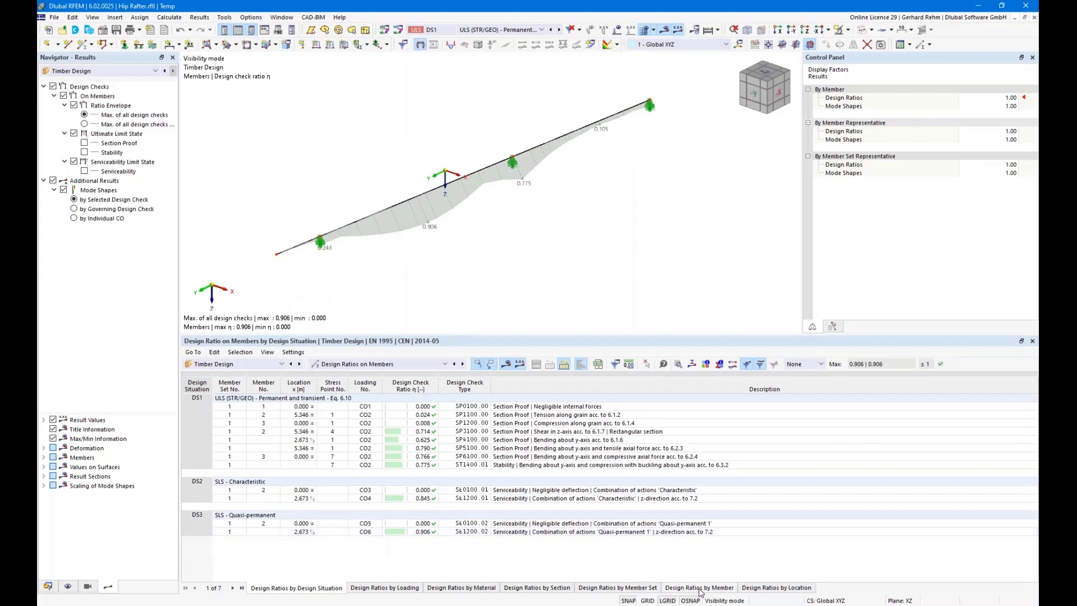
{"action": "left_click", "coordinate": [635, 589]}
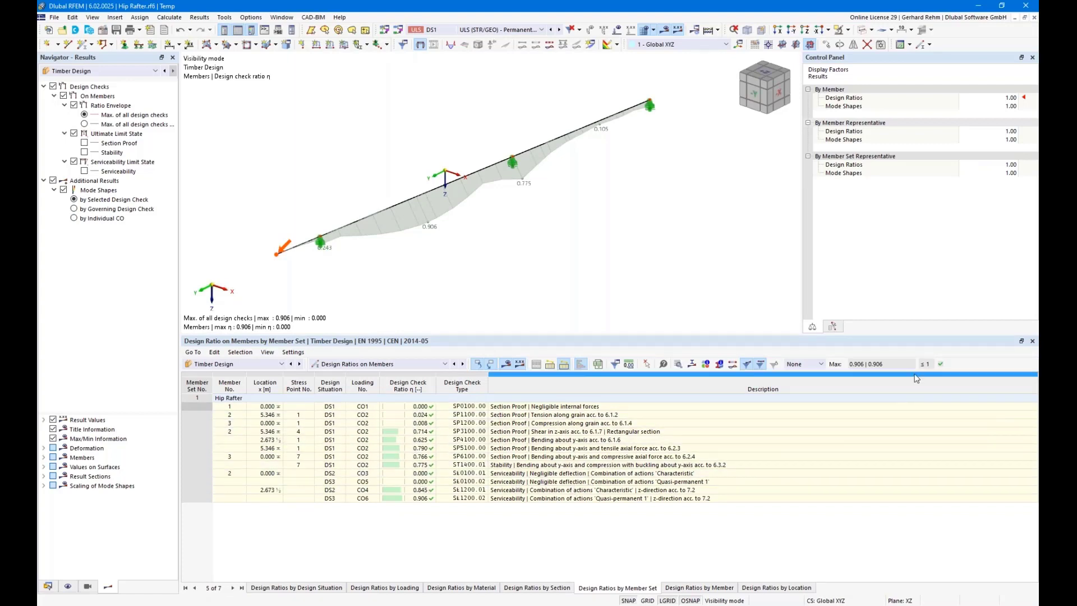
{"action": "left_click", "coordinate": [818, 366]}
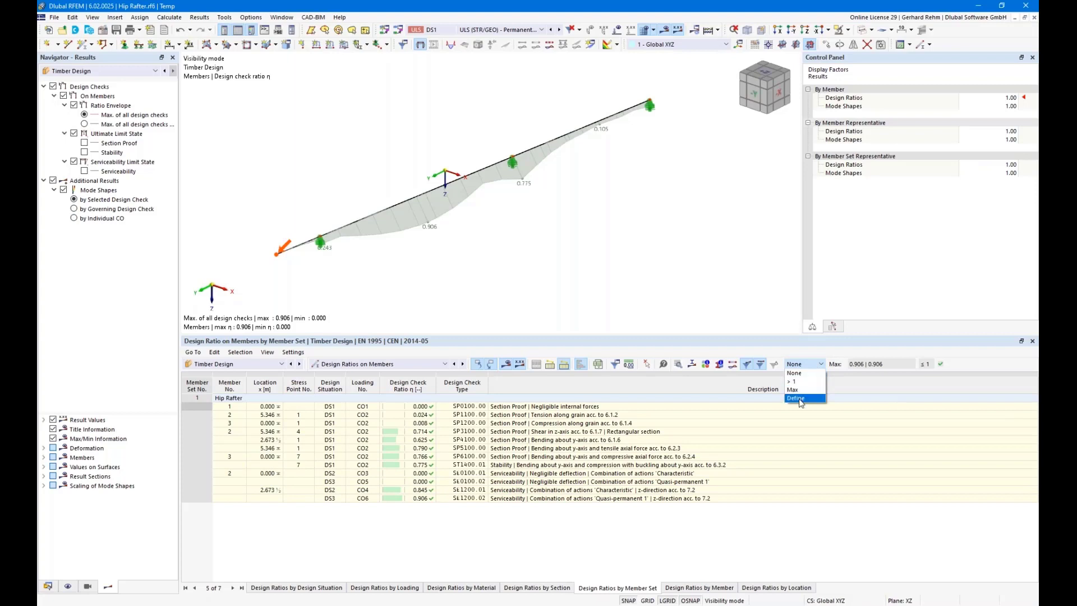
{"action": "left_click", "coordinate": [800, 400]}
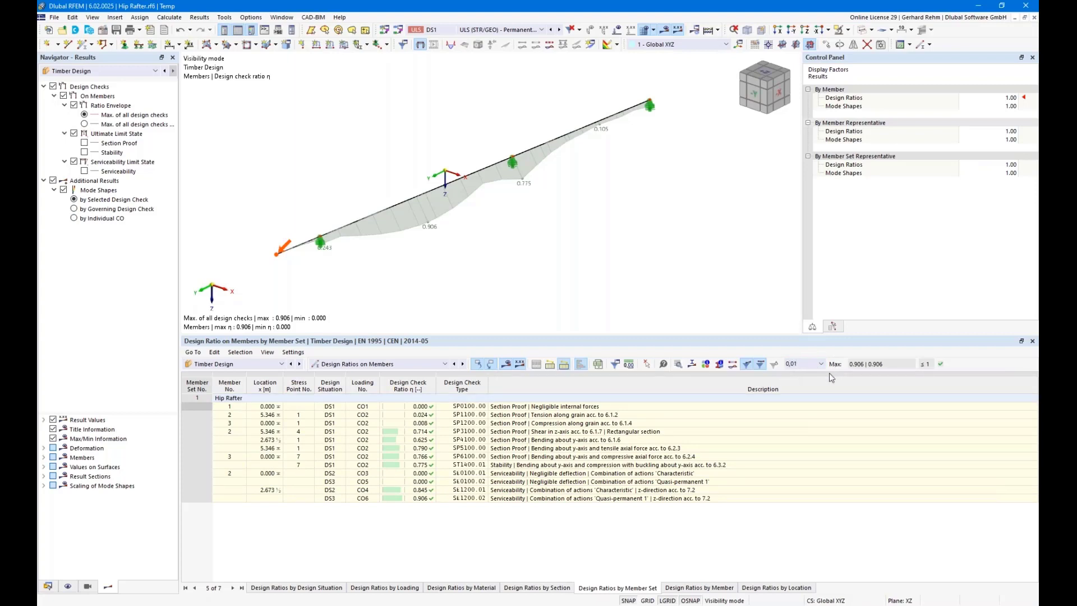
{"action": "key", "text": "Return"}
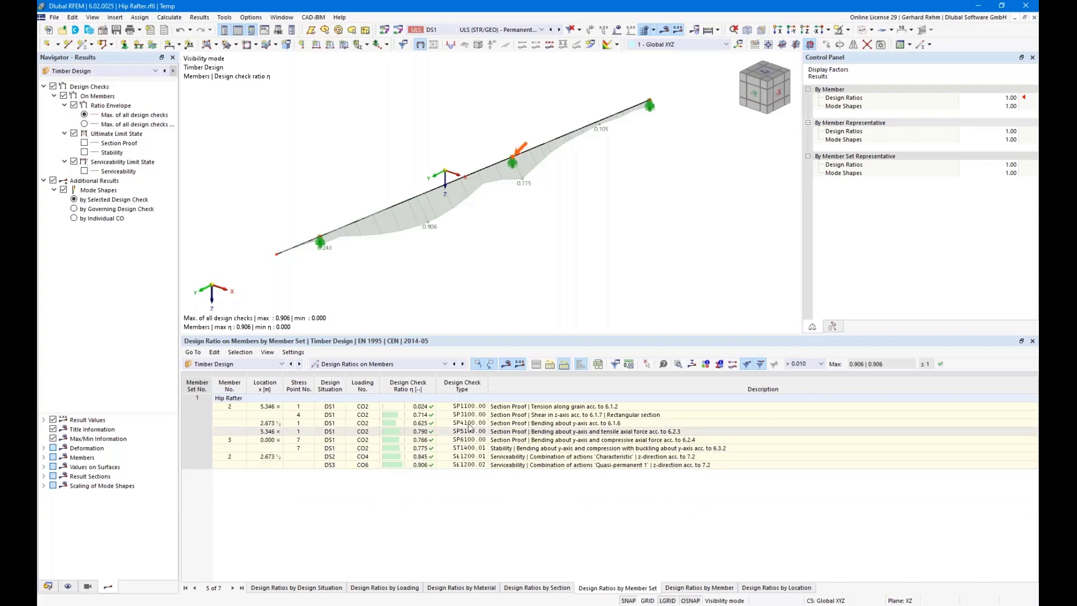
- Examine the listed section proofs along the rafter and the detailed formulas of stability check ST1400.01
{"action": "left_click", "coordinate": [506, 407]}
{"action": "left_click", "coordinate": [507, 415]}
{"action": "left_click", "coordinate": [505, 424]}
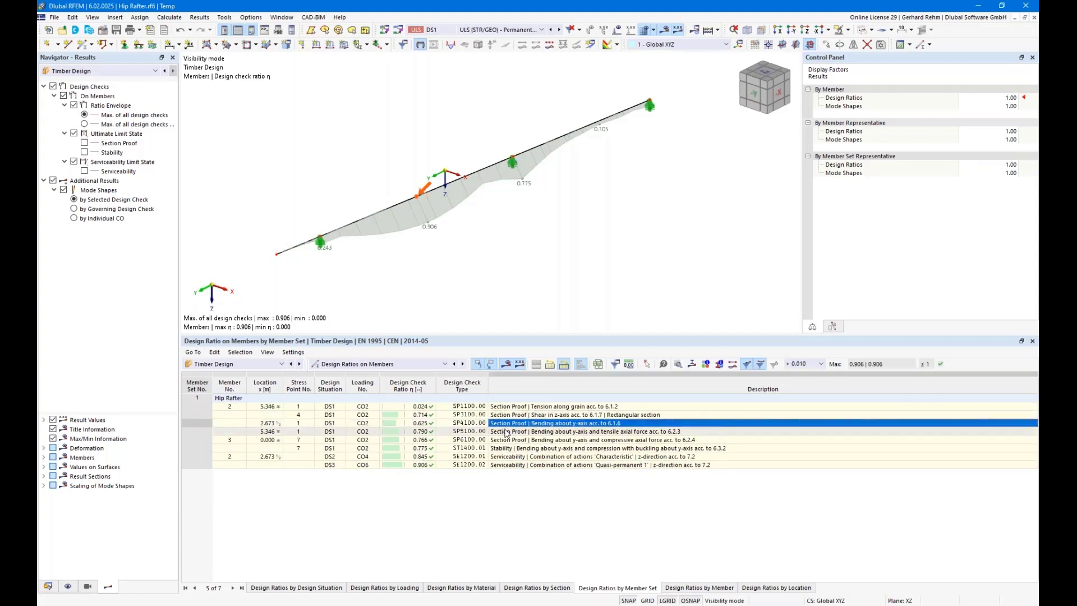
{"action": "left_click", "coordinate": [505, 431]}
{"action": "left_click", "coordinate": [508, 407]}
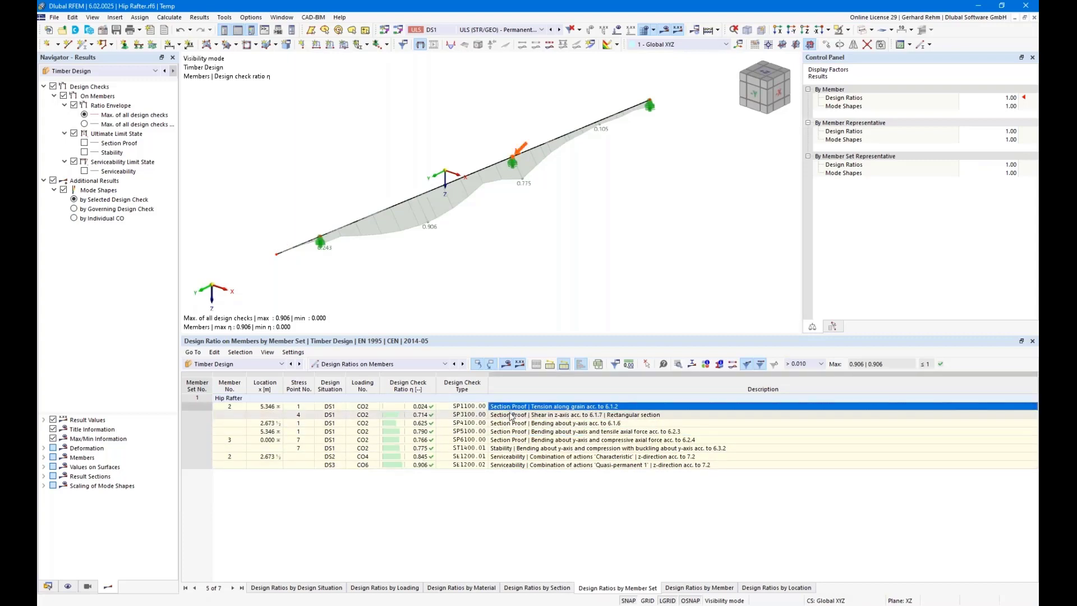
{"action": "left_click", "coordinate": [511, 415]}
{"action": "left_click", "coordinate": [512, 423]}
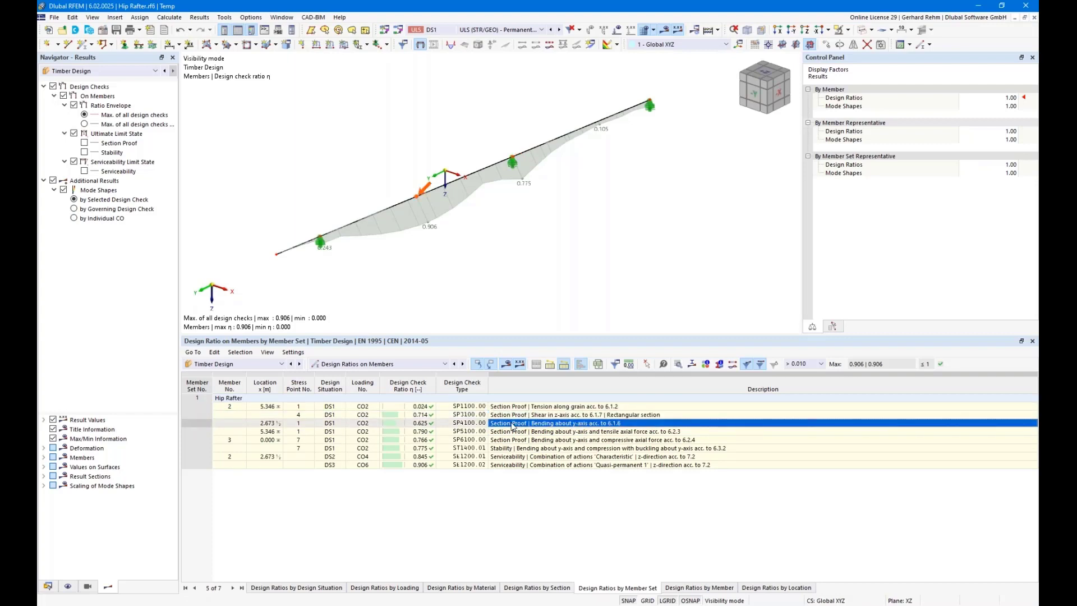
{"action": "left_click", "coordinate": [517, 431]}
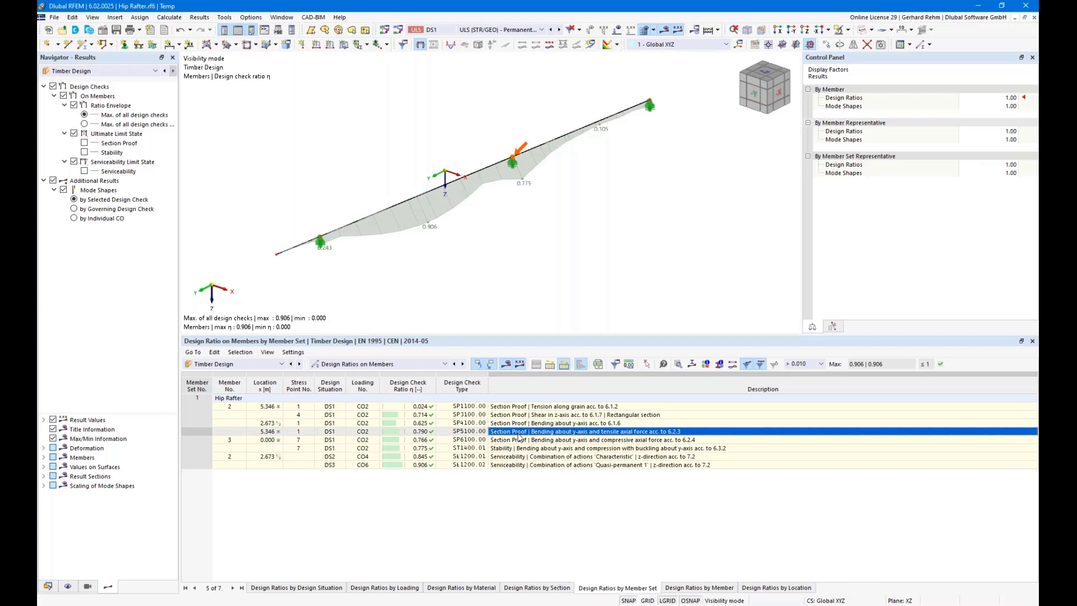
{"action": "left_click", "coordinate": [520, 440]}
{"action": "left_click", "coordinate": [519, 448]}
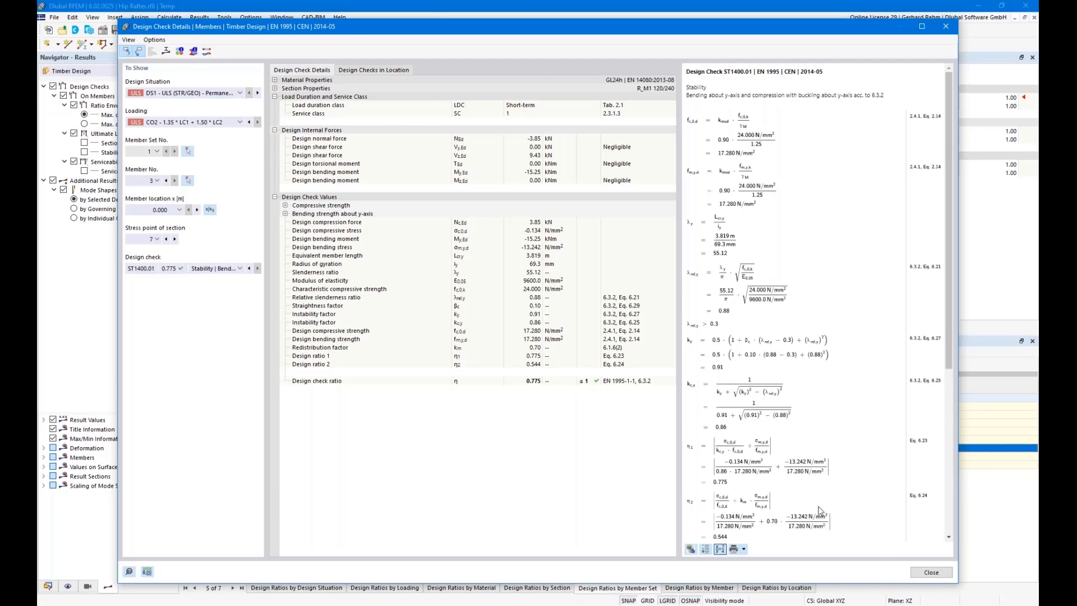
{"action": "left_click", "coordinate": [930, 572]}
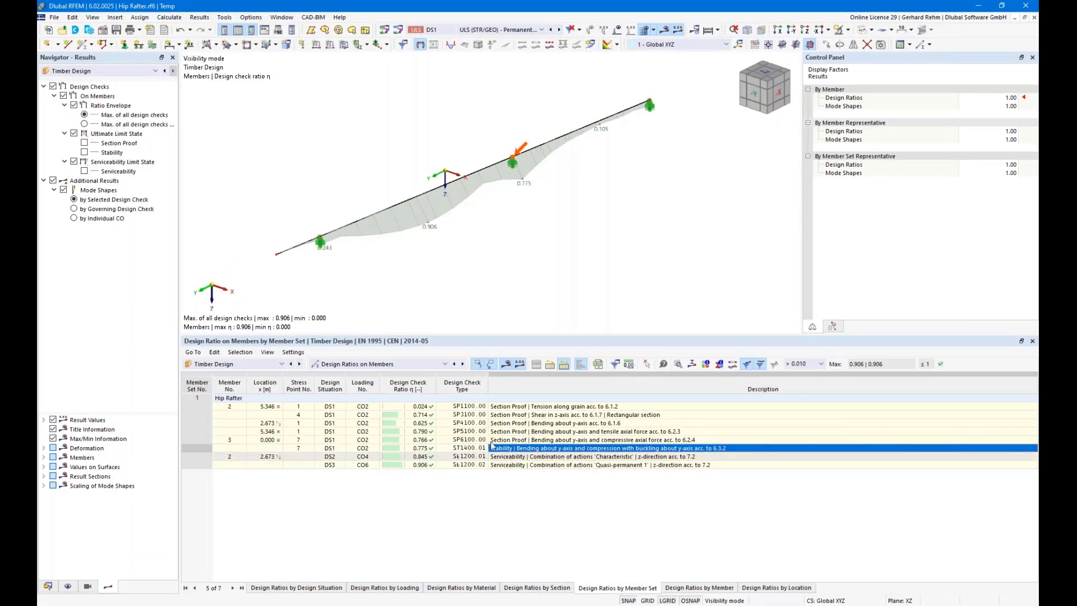
- Compare the section proof and serviceability ratio diagrams with the ratio envelope, leaving only the envelope displayed
{"action": "left_click", "coordinate": [85, 143]}
{"action": "left_click", "coordinate": [84, 171]}
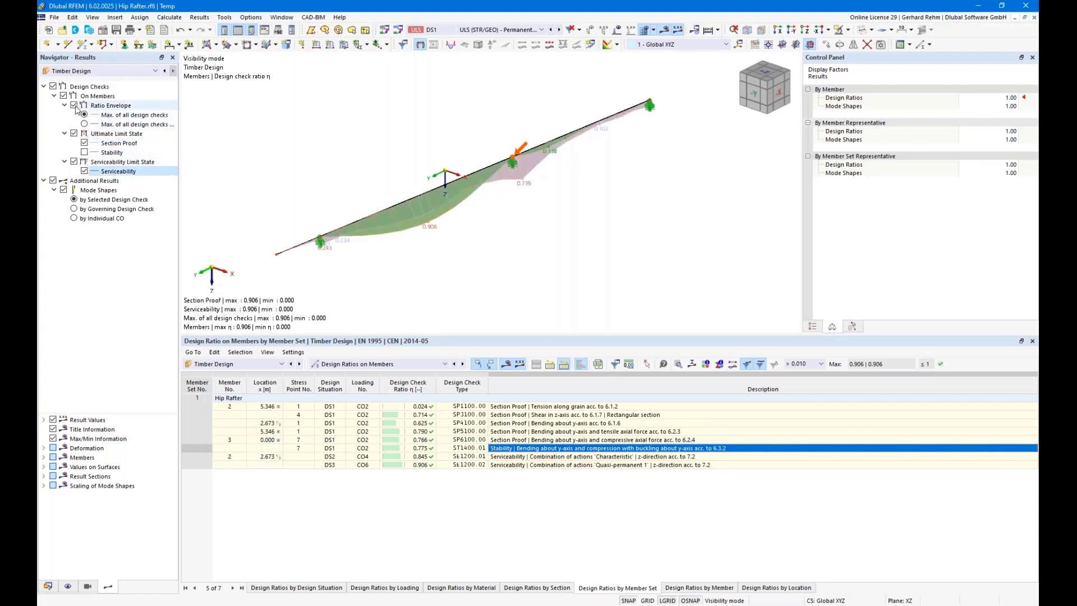
{"action": "left_click", "coordinate": [74, 105]}
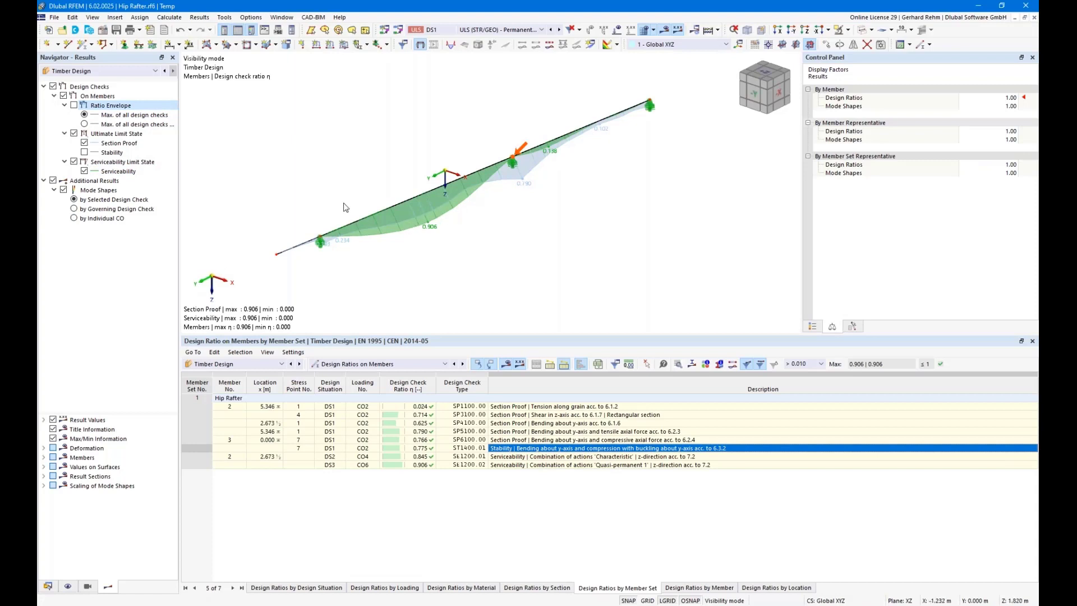
{"action": "left_click", "coordinate": [74, 106]}
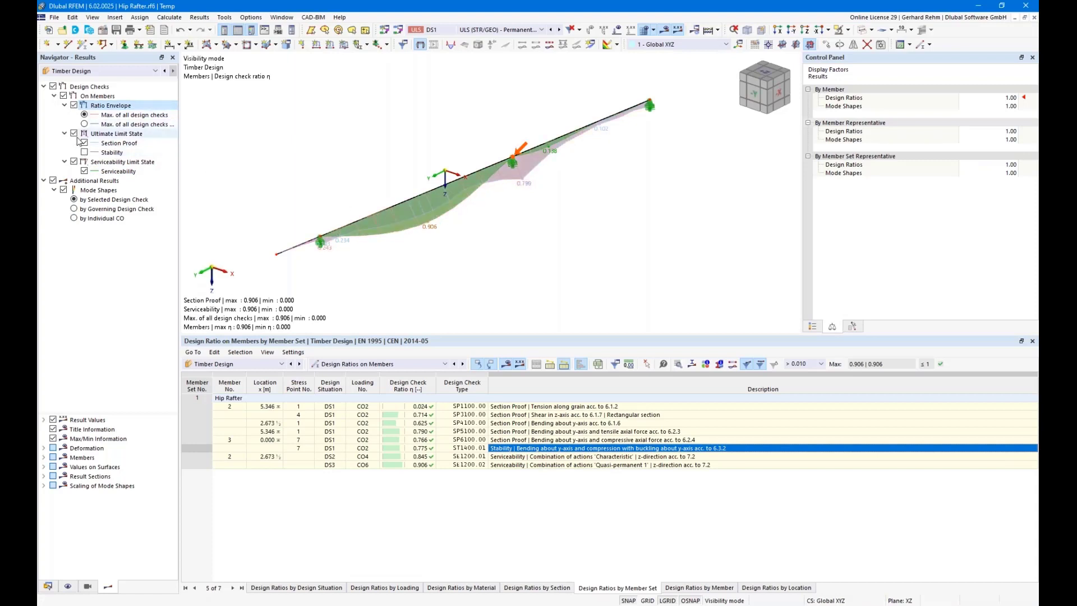
{"action": "left_click", "coordinate": [74, 134]}
{"action": "left_click", "coordinate": [74, 161]}
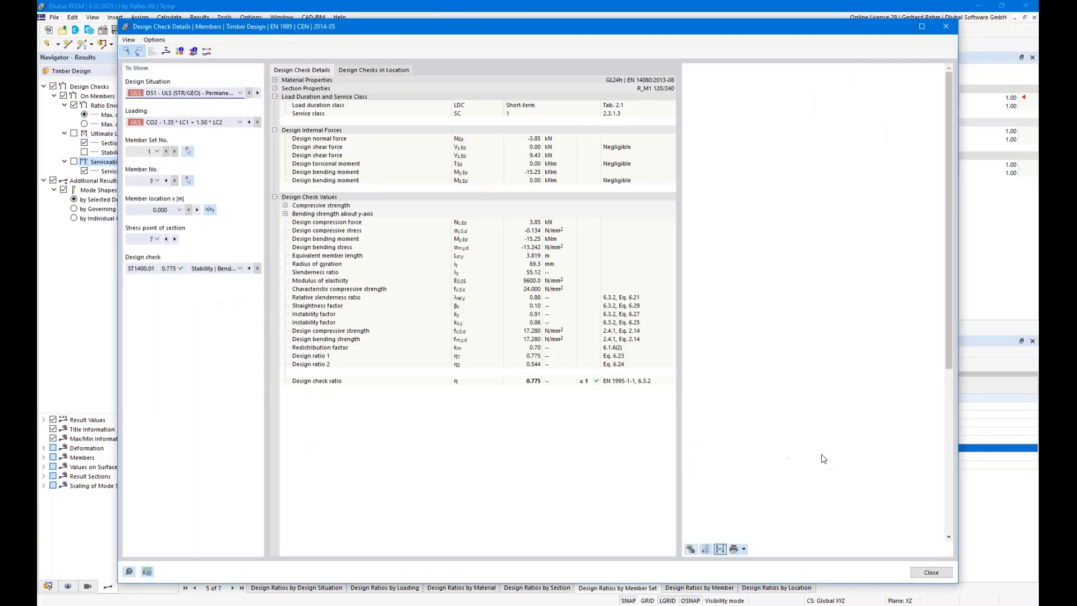
- Review the stability check details and the section's stress diagram for normal force plus bending moment about the local y-axis
{"action": "mouse_move", "coordinate": [949, 245]}
{"action": "left_mouse_down"}
{"action": "mouse_move", "coordinate": [950, 367]}
{"action": "mouse_move", "coordinate": [951, 262]}
{"action": "left_mouse_up"}
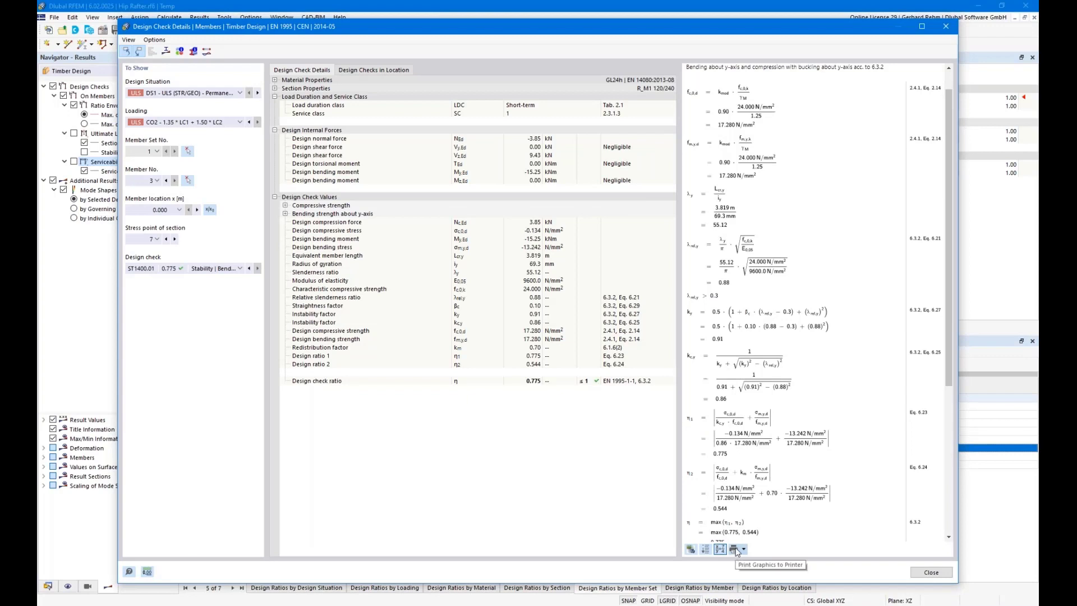
{"action": "scroll", "coordinate": [760, 184], "scroll_direction": "up", "scroll_amount": 1}
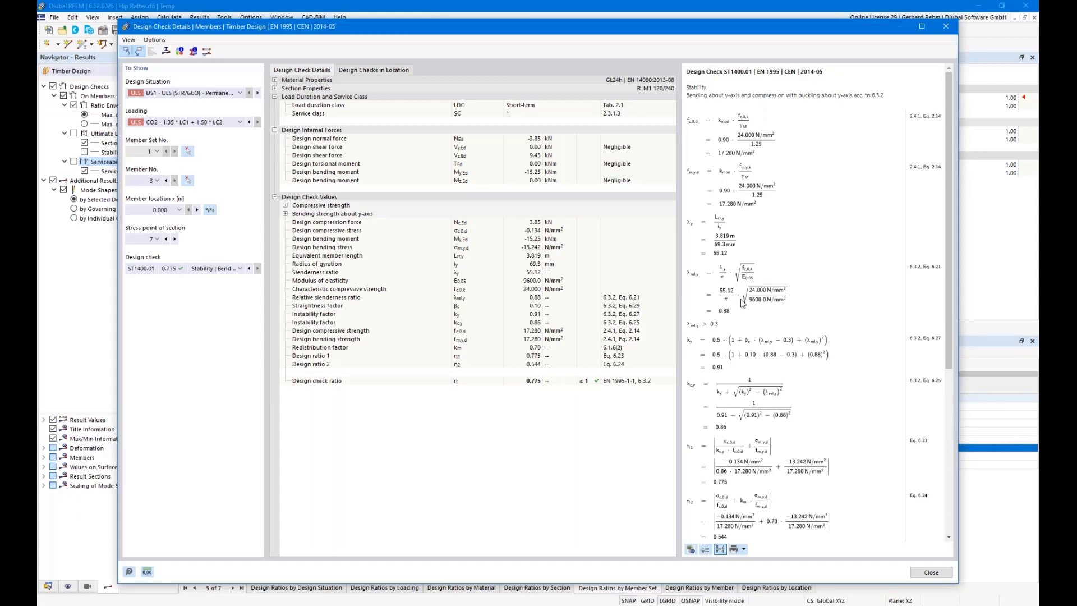
{"action": "left_click", "coordinate": [166, 52]}
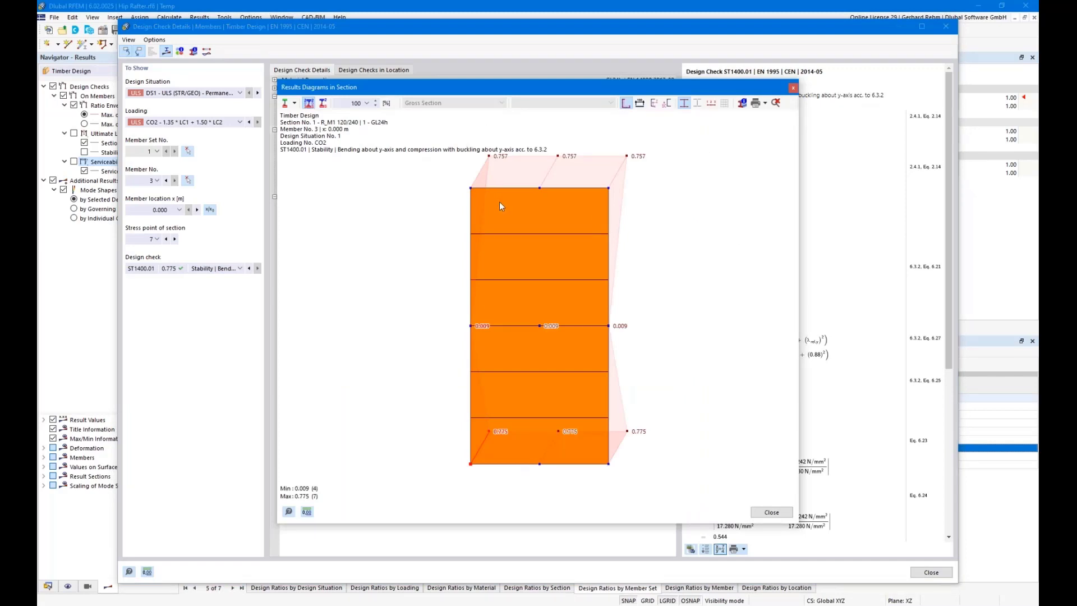
{"action": "left_click", "coordinate": [294, 103]}
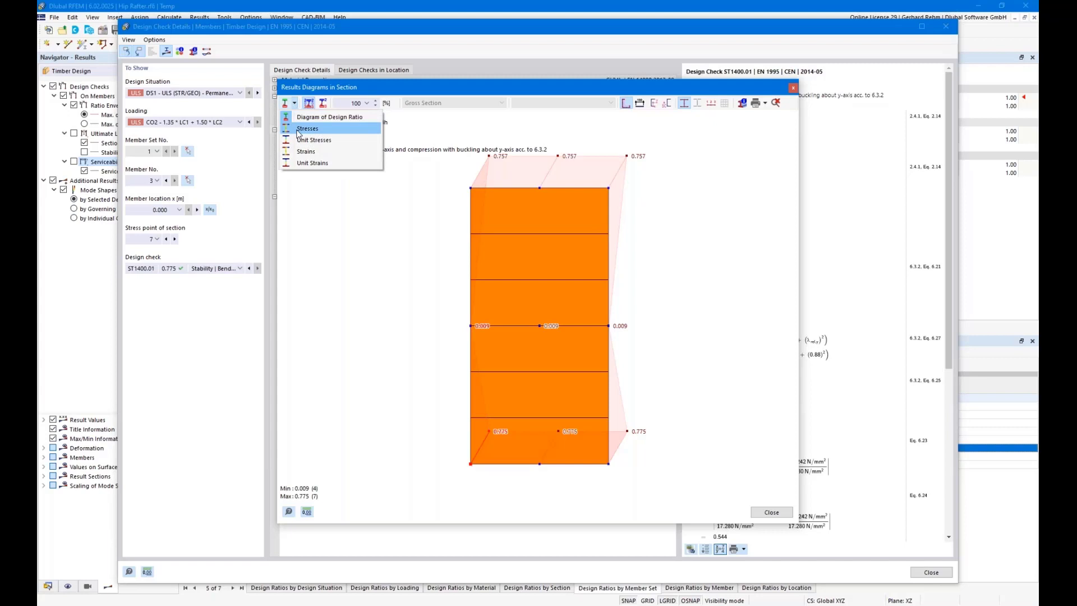
{"action": "left_click", "coordinate": [298, 131]}
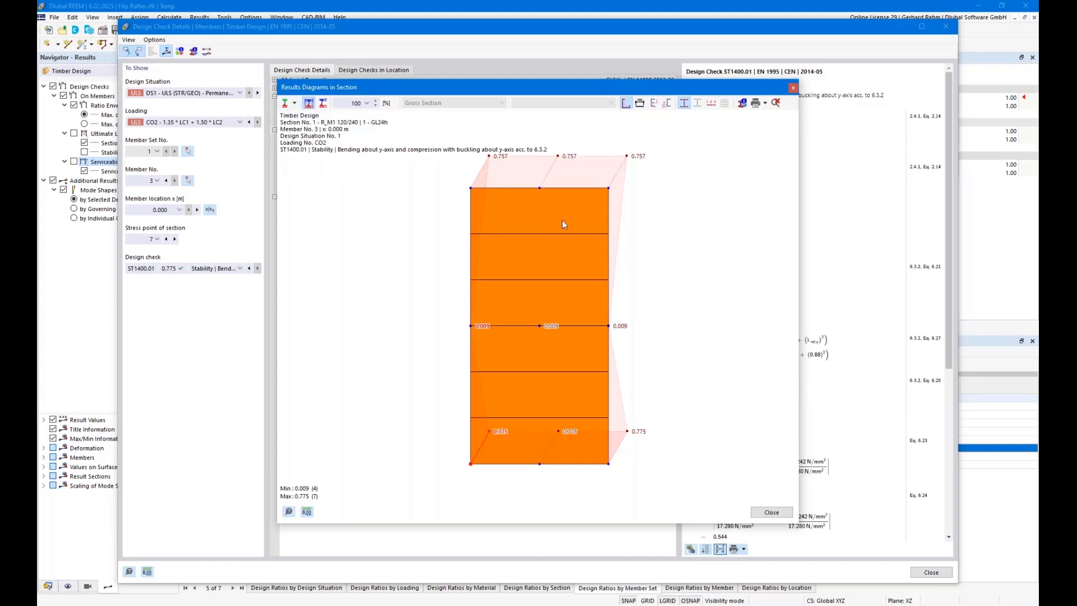
{"action": "left_click", "coordinate": [539, 104]}
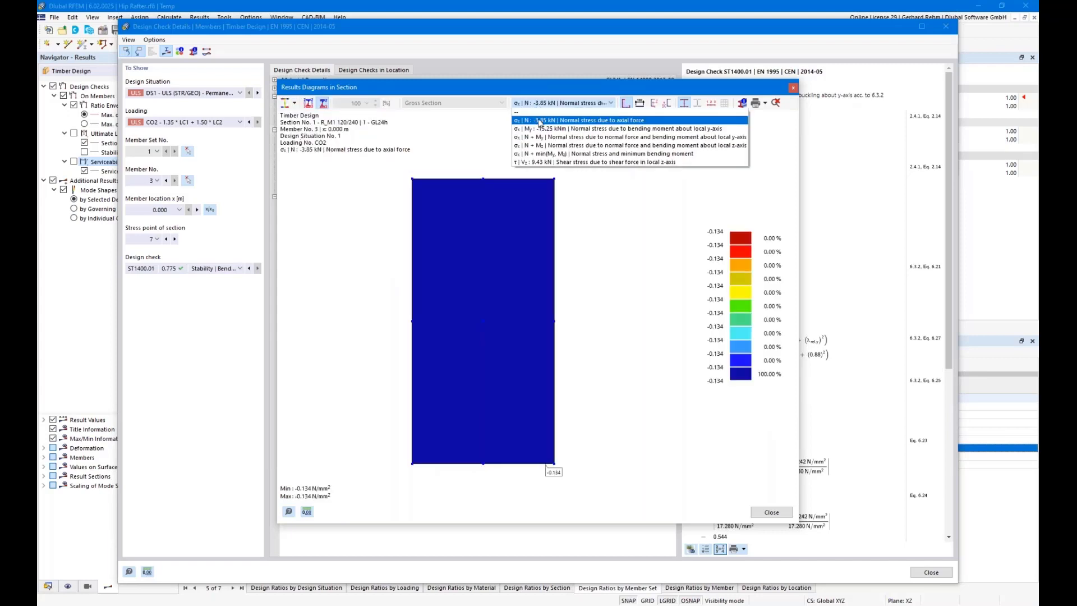
{"action": "left_click", "coordinate": [569, 137]}
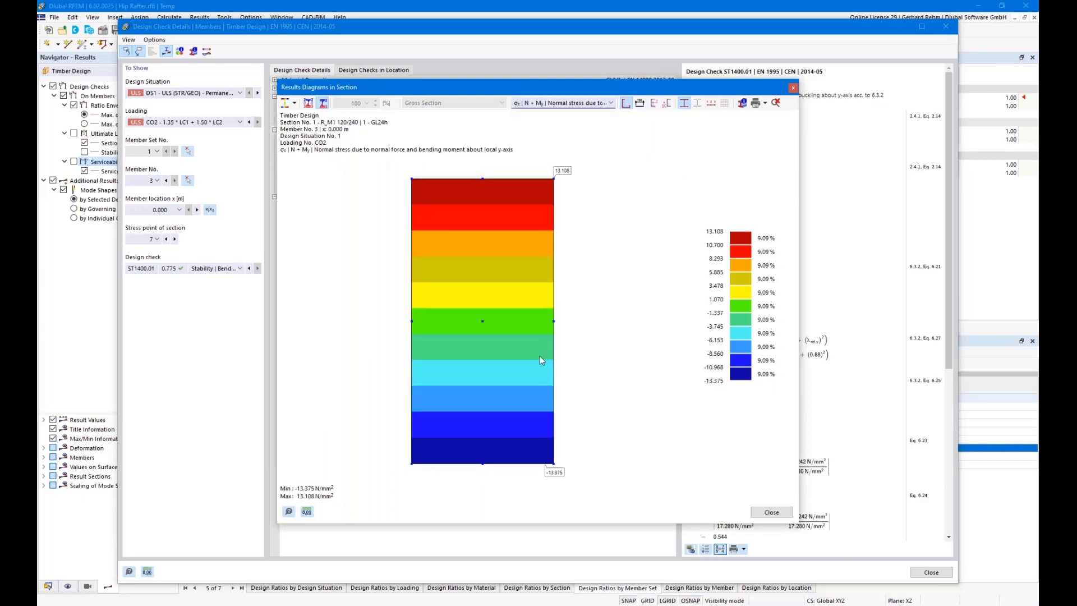
{"action": "left_click", "coordinate": [771, 513]}
{"action": "left_click", "coordinate": [931, 572]}
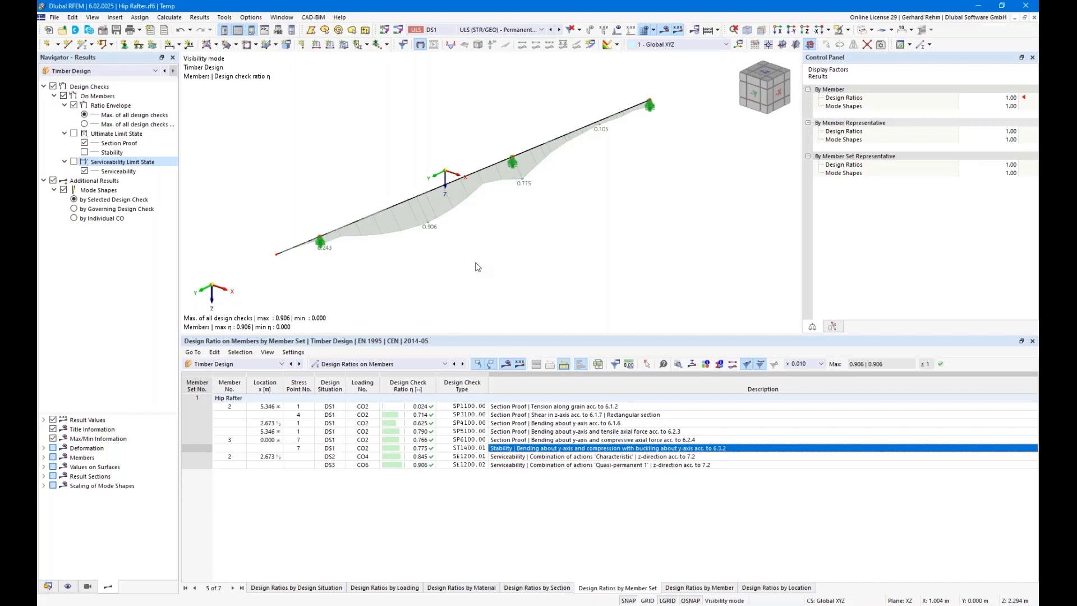
- Reduce the height of the results table and fit the whole rafter into the enlarged model view
{"action": "left_click_drag", "start_coordinate": [490, 335], "coordinate": [491, 423]}
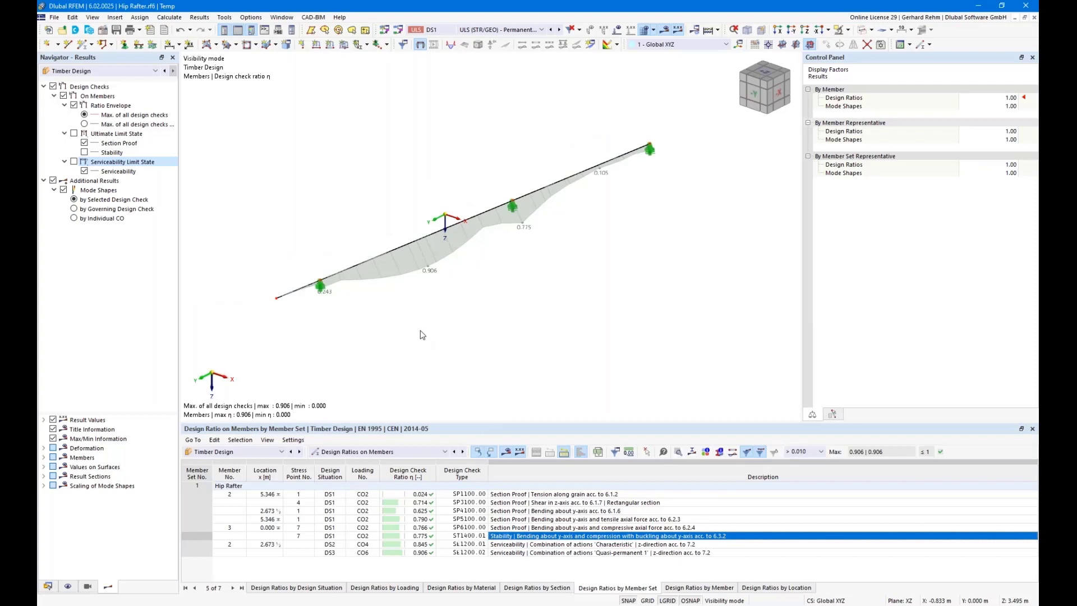
{"action": "middle_click_drag", "start_coordinate": [402, 341], "coordinate": [458, 342], "text": "ctrl"}
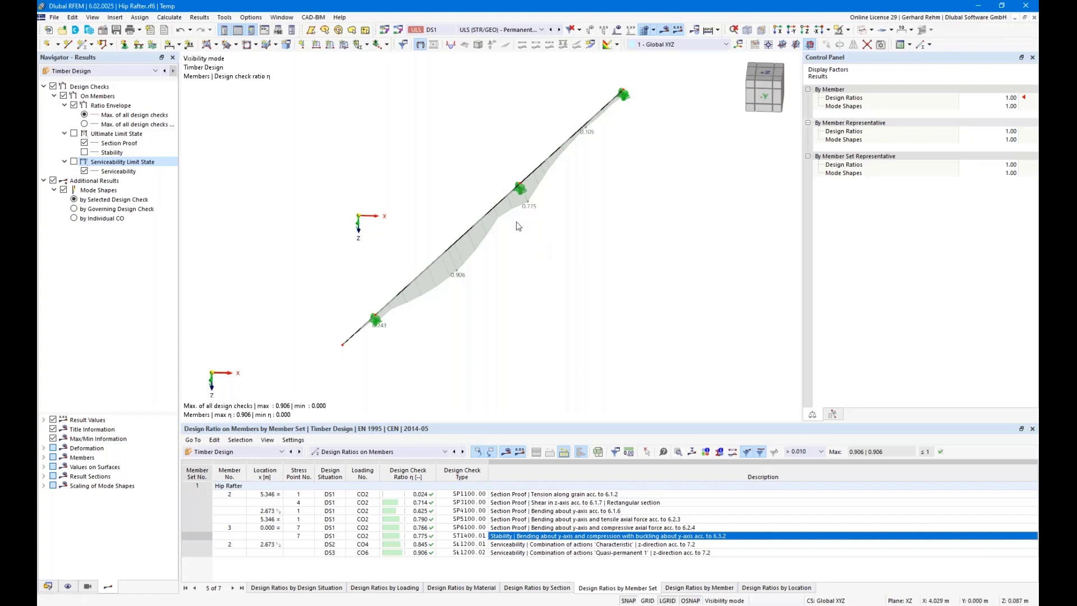
{"action": "left_click", "coordinate": [739, 44]}
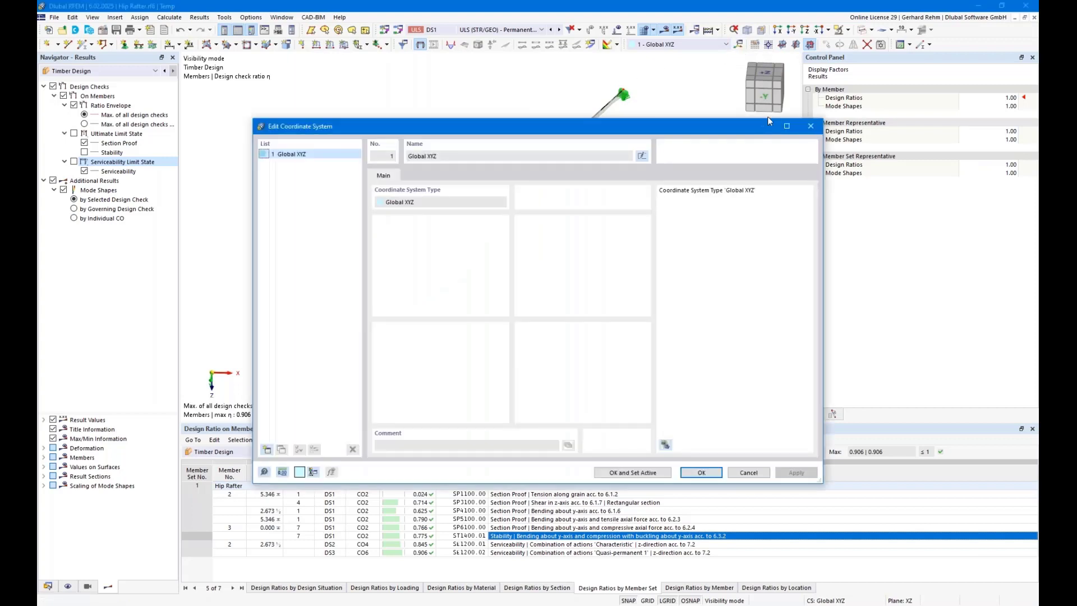
{"action": "scroll", "coordinate": [611, 247], "scroll_direction": "down", "scroll_amount": 2}
{"action": "middle_click_drag", "start_coordinate": [611, 264], "coordinate": [628, 240], "text": "ctrl"}
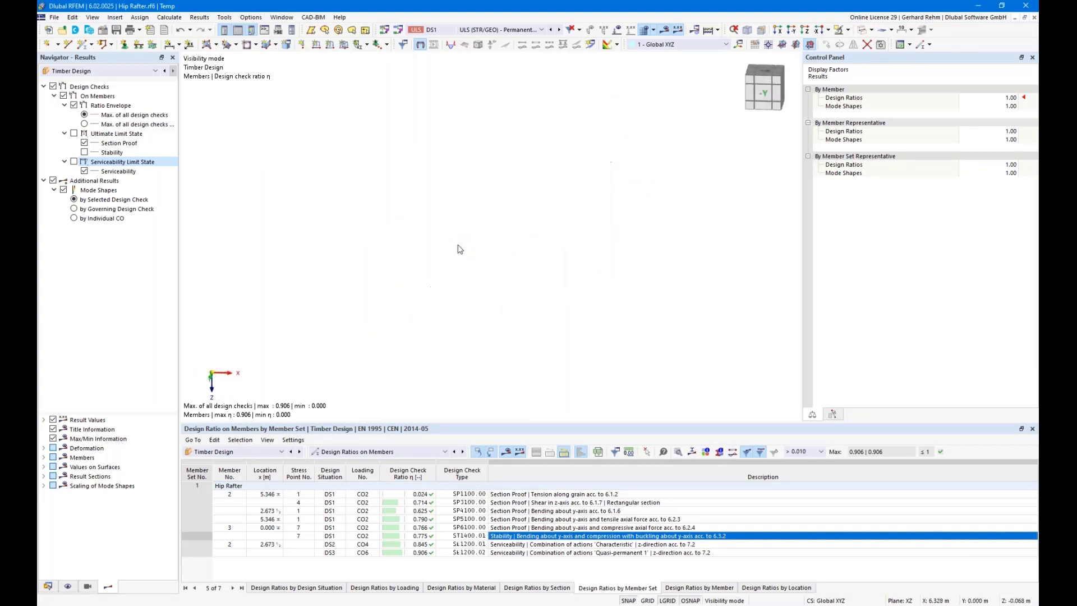
{"action": "key", "text": "F8"}
{"action": "scroll", "coordinate": [428, 258], "scroll_direction": "down", "scroll_amount": 2}
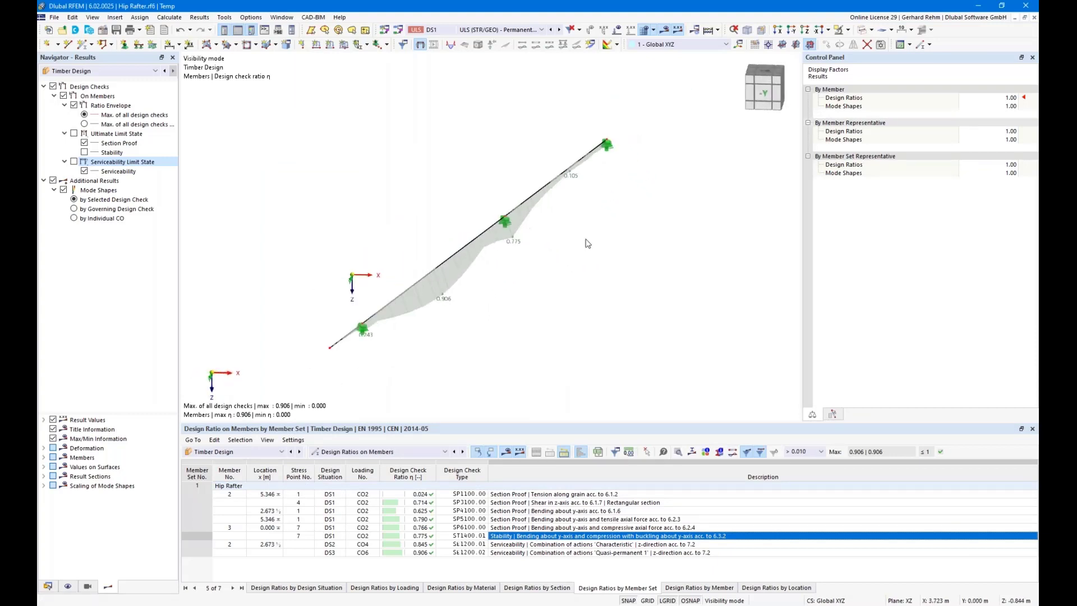
- Create a 3 Points coordinate system with origin and UW-plane point at the rafter's lower end node and U-axis point at its upper end node
{"action": "left_click", "coordinate": [738, 44]}
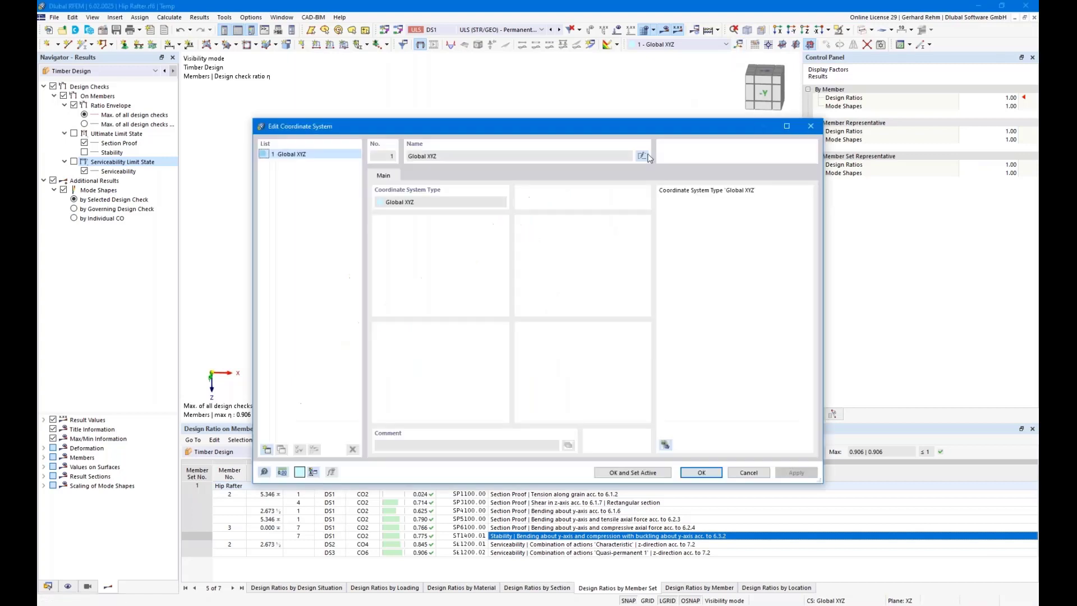
{"action": "left_click", "coordinate": [267, 450]}
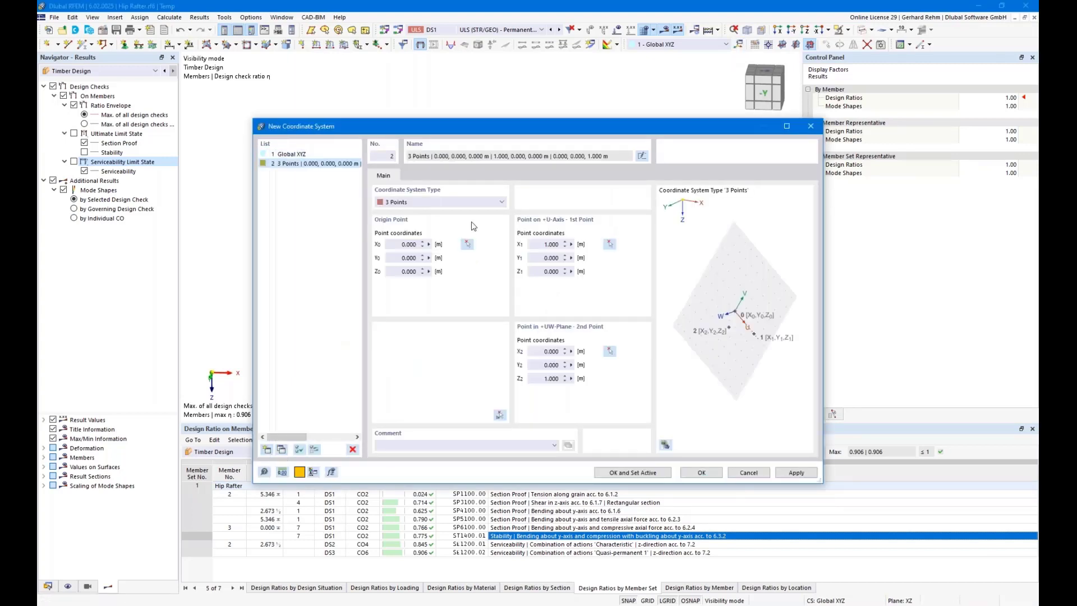
{"action": "left_click", "coordinate": [466, 245]}
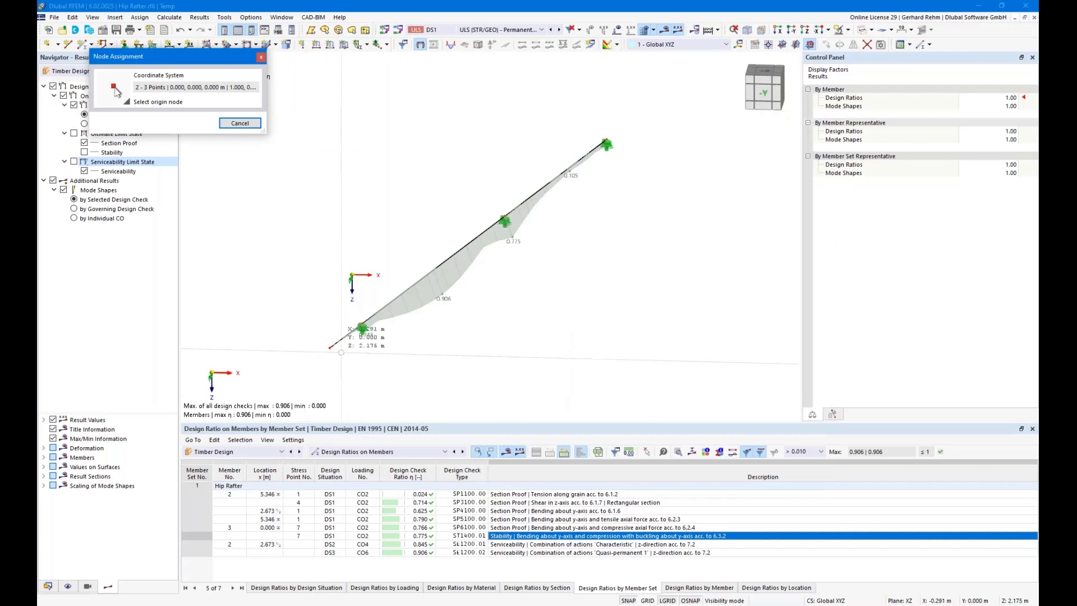
{"action": "left_click", "coordinate": [330, 348]}
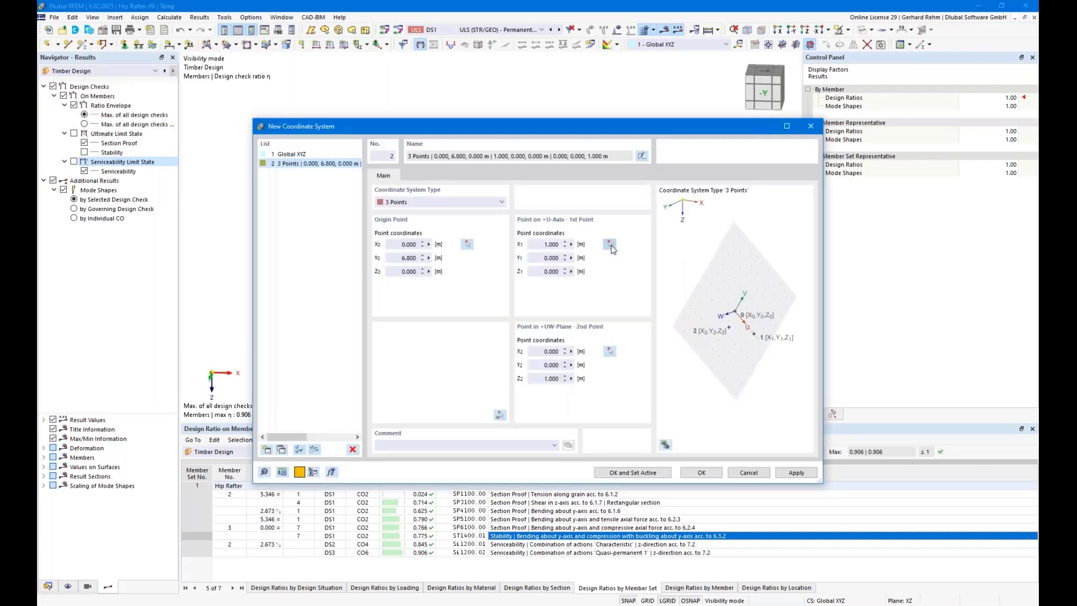
{"action": "left_click", "coordinate": [611, 238]}
{"action": "left_click", "coordinate": [607, 144]}
{"action": "left_click", "coordinate": [610, 351]}
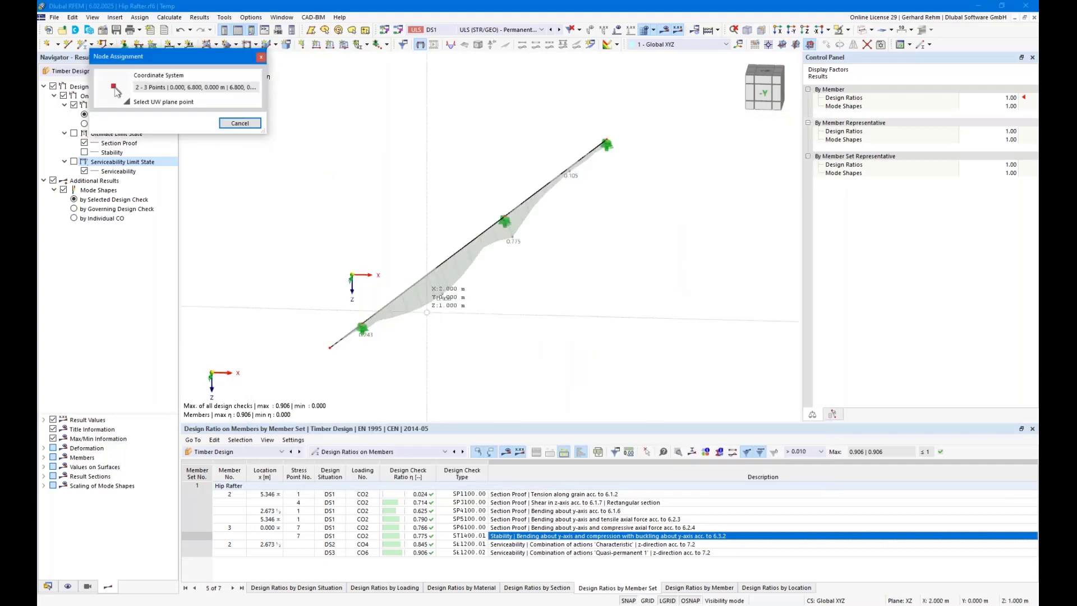
{"action": "left_click", "coordinate": [329, 348]}
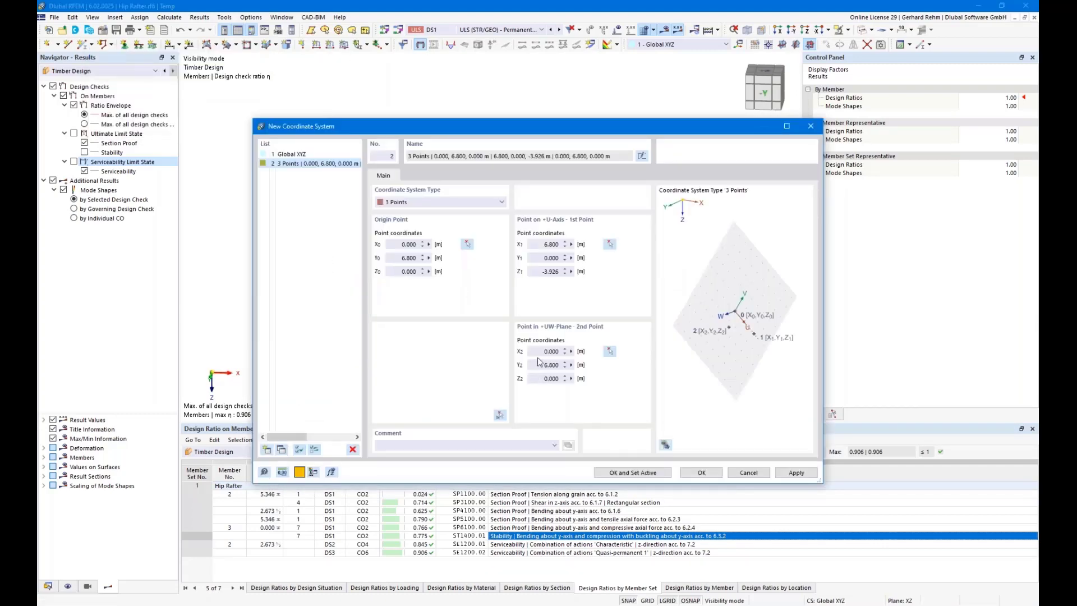
- Set the UW-plane point to -1.000, 5.800, 0.000 m and the U-axis point's Z to 0, and make the coordinate system active
{"action": "double_click", "coordinate": [536, 351]}
{"action": "key", "text": "BackSpace"}
{"action": "key", "text": "Tab"}
{"action": "type", "text": "5.8"}
{"action": "key", "text": "Tab"}
{"action": "double_click", "coordinate": [546, 271]}
{"action": "type", "text": "0"}
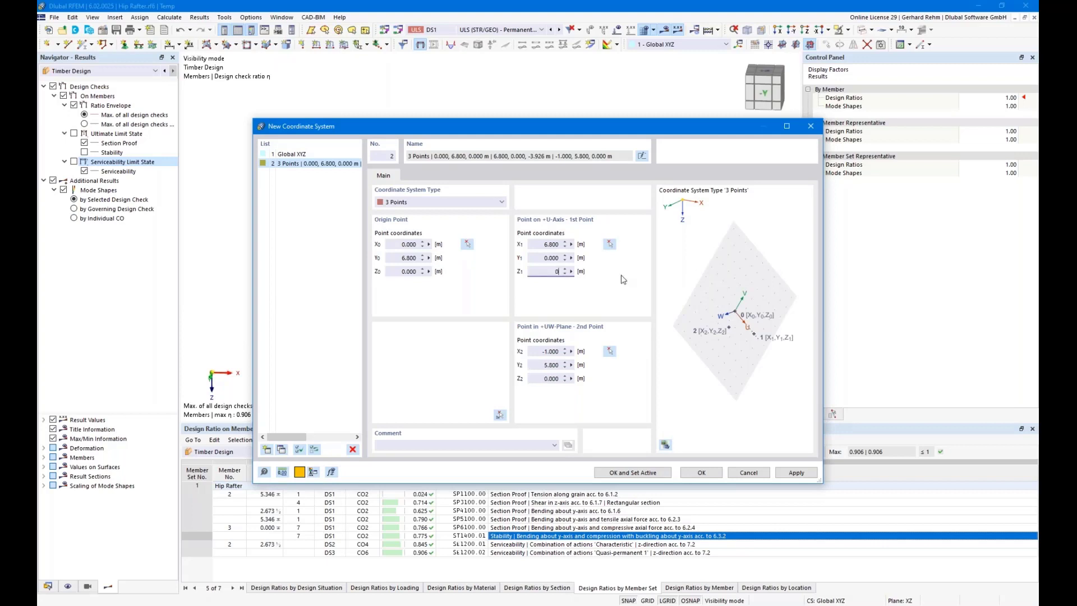
{"action": "left_click", "coordinate": [612, 474]}
- Show the rafter in the W-direction of the custom coordinate system and hide the design results
{"action": "middle_click_drag", "start_coordinate": [504, 357], "coordinate": [363, 368], "text": "ctrl"}
{"action": "right_click", "coordinate": [363, 367]}
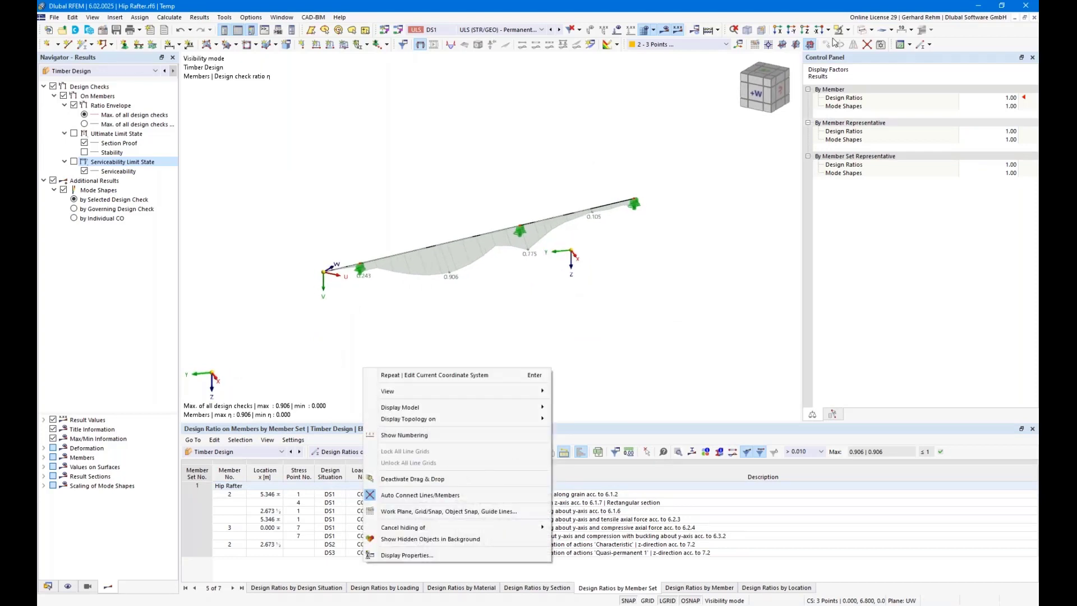
{"action": "left_click", "coordinate": [828, 30]}
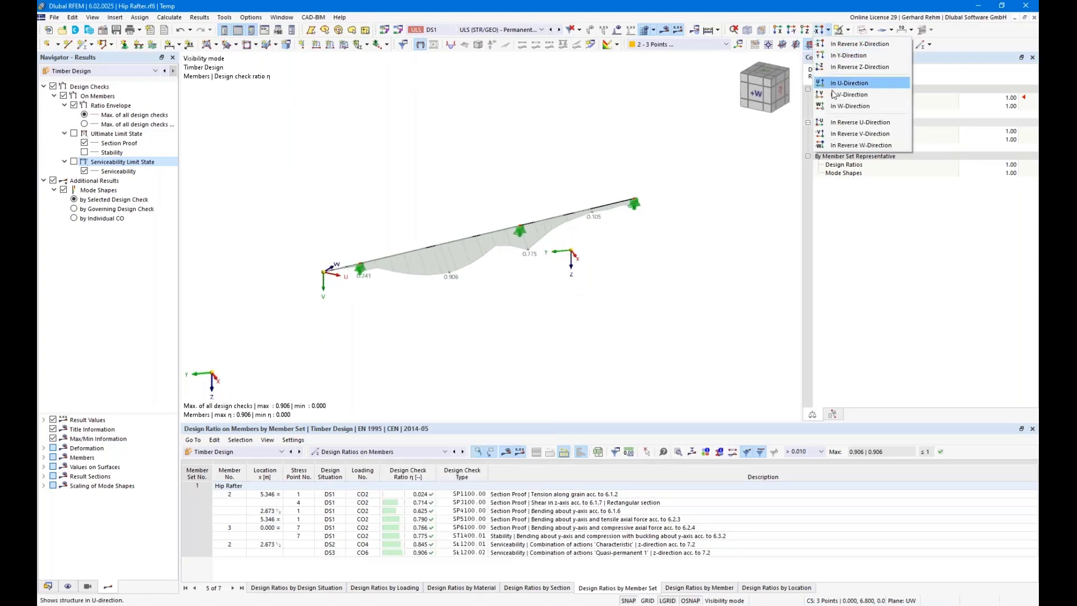
{"action": "left_click", "coordinate": [849, 106]}
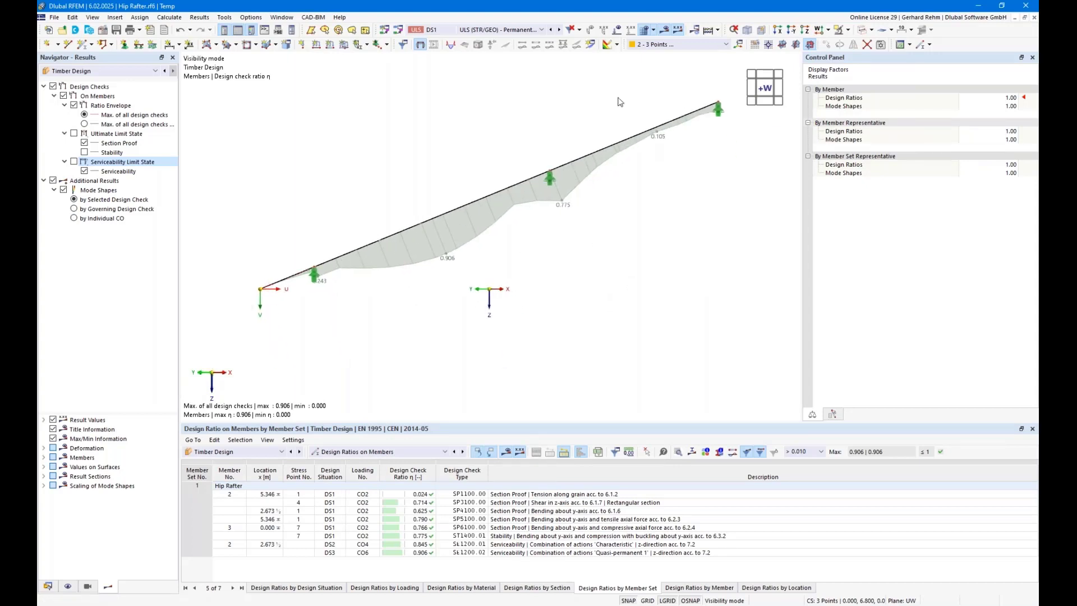
{"action": "left_click", "coordinate": [664, 32]}
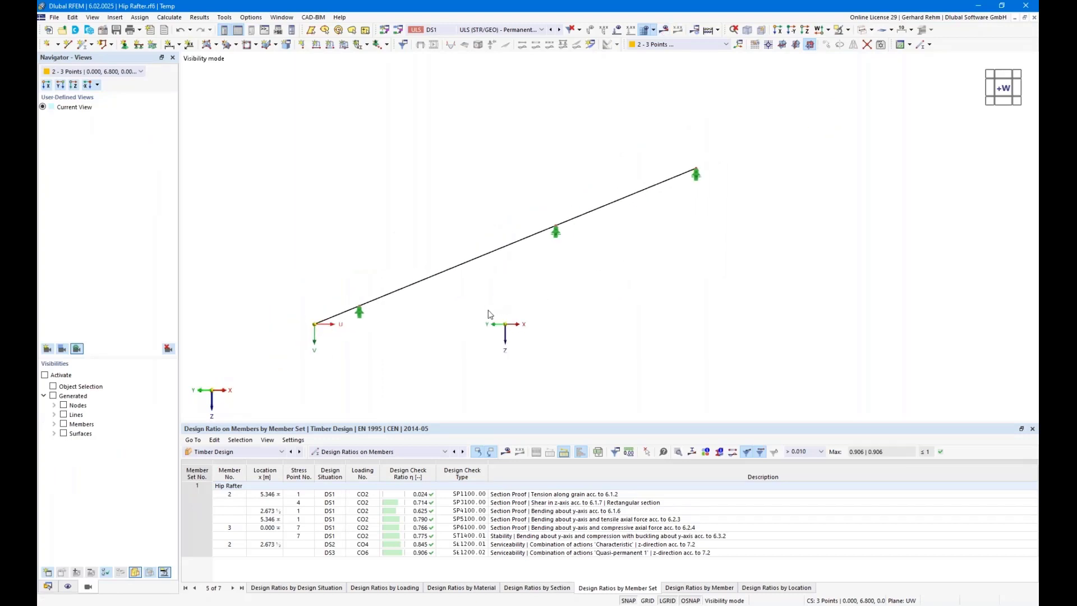
- Add a linear length dimension chain along the rafter members in the current coordinate system, second plane, with a 0.5 m offset
{"action": "middle_click_drag", "start_coordinate": [470, 292], "coordinate": [466, 240]}
{"action": "middle_click_drag", "start_coordinate": [537, 259], "coordinate": [551, 292], "text": "ctrl"}
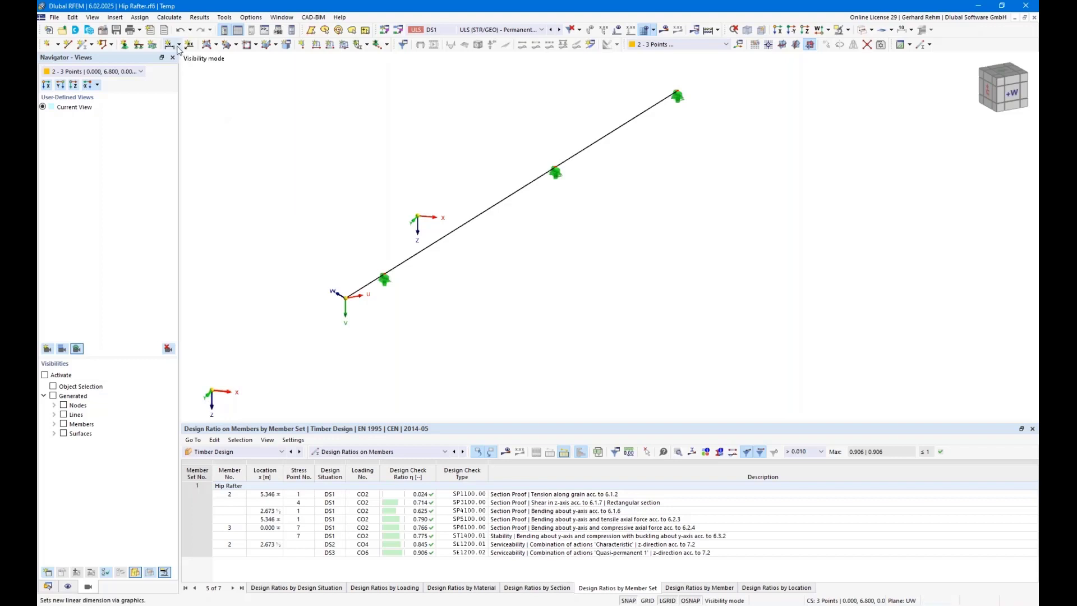
{"action": "left_click", "coordinate": [169, 44]}
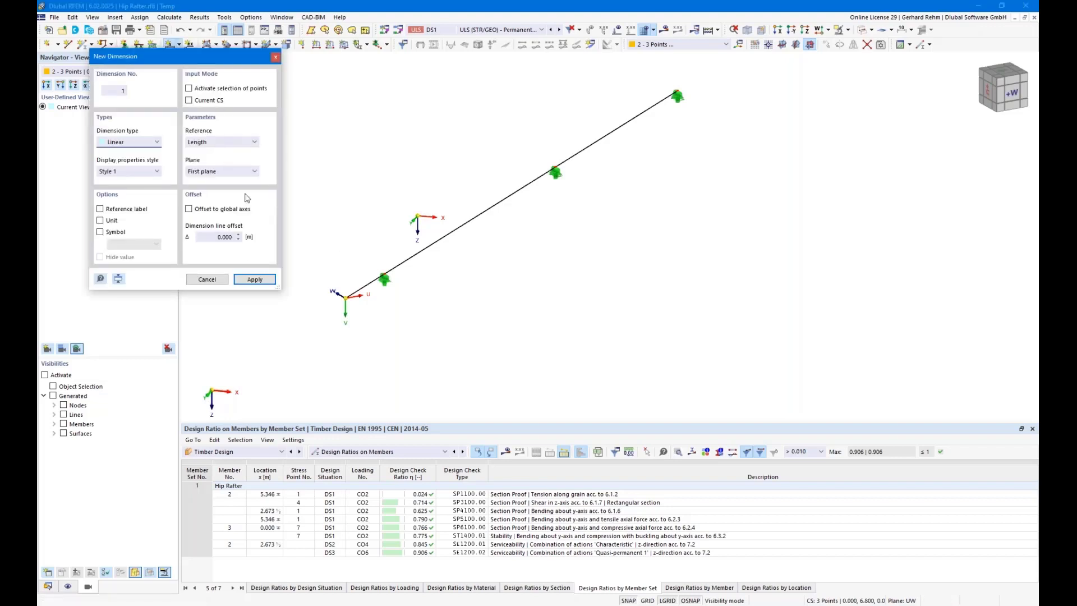
{"action": "left_click", "coordinate": [359, 289]}
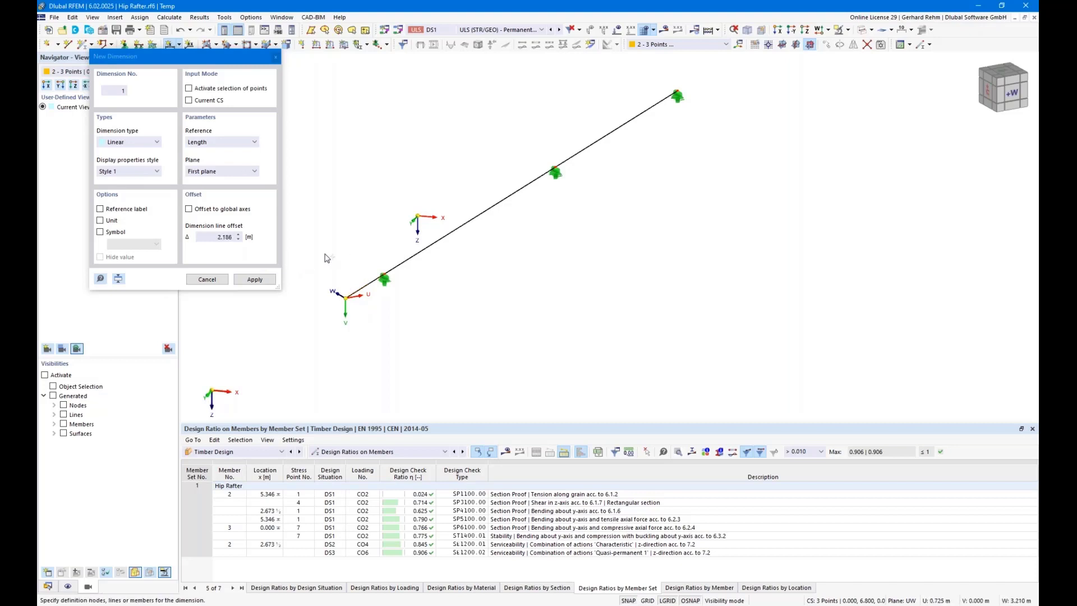
{"action": "key", "text": "Escape"}
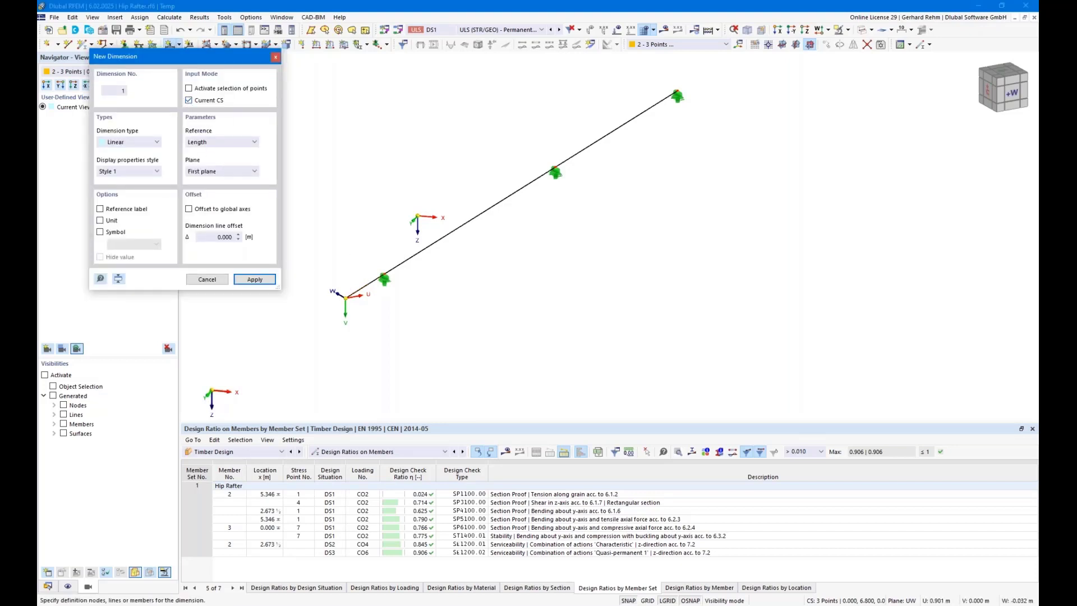
{"action": "left_click", "coordinate": [577, 158]}
{"action": "left_click", "coordinate": [222, 171]}
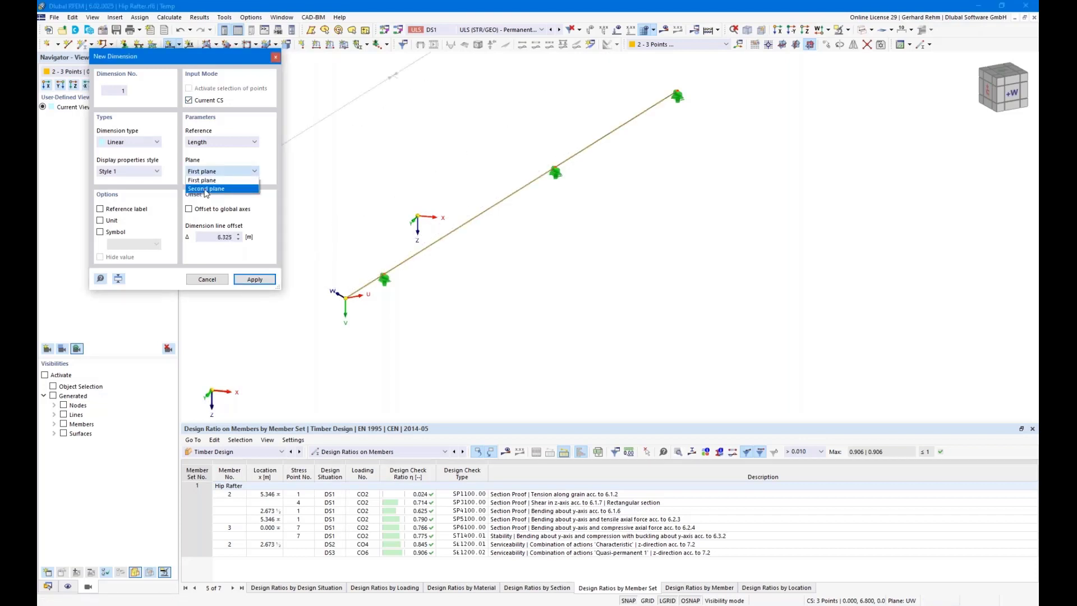
{"action": "left_click", "coordinate": [207, 190]}
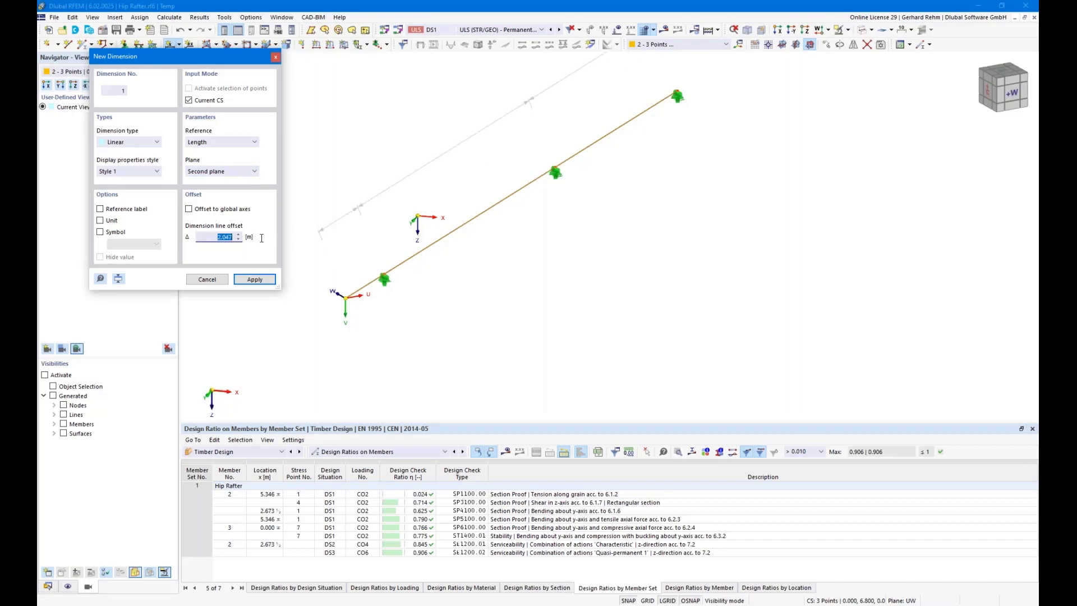
{"action": "type", "text": "0,5"}
{"action": "key", "text": "Return"}
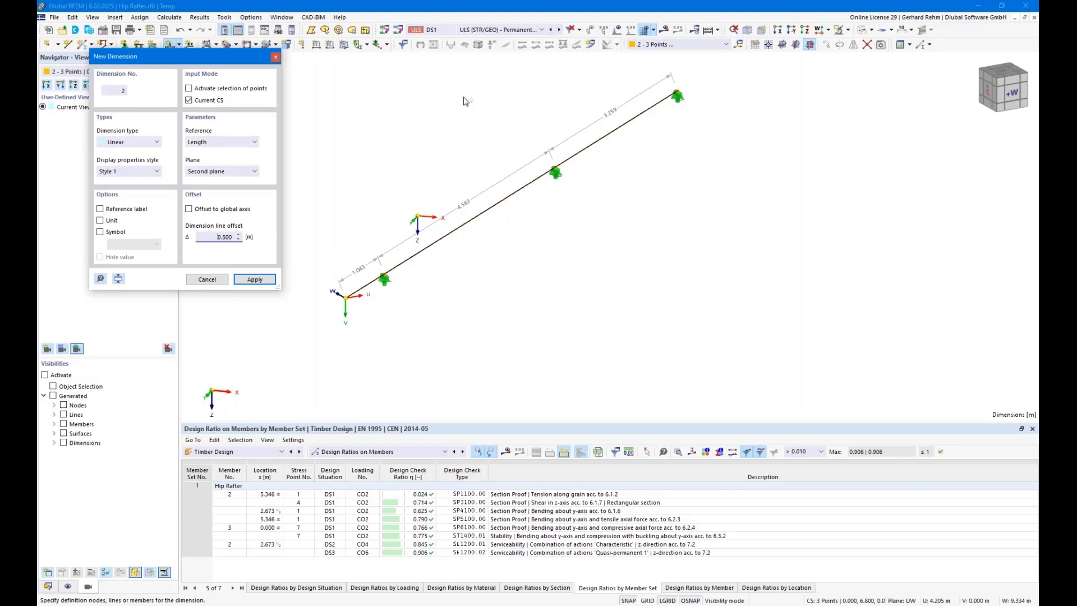
- Add a linear dimension chain for the rafter members as projection in U, first plane, with a 0.5 m offset
{"action": "left_click", "coordinate": [467, 225]}
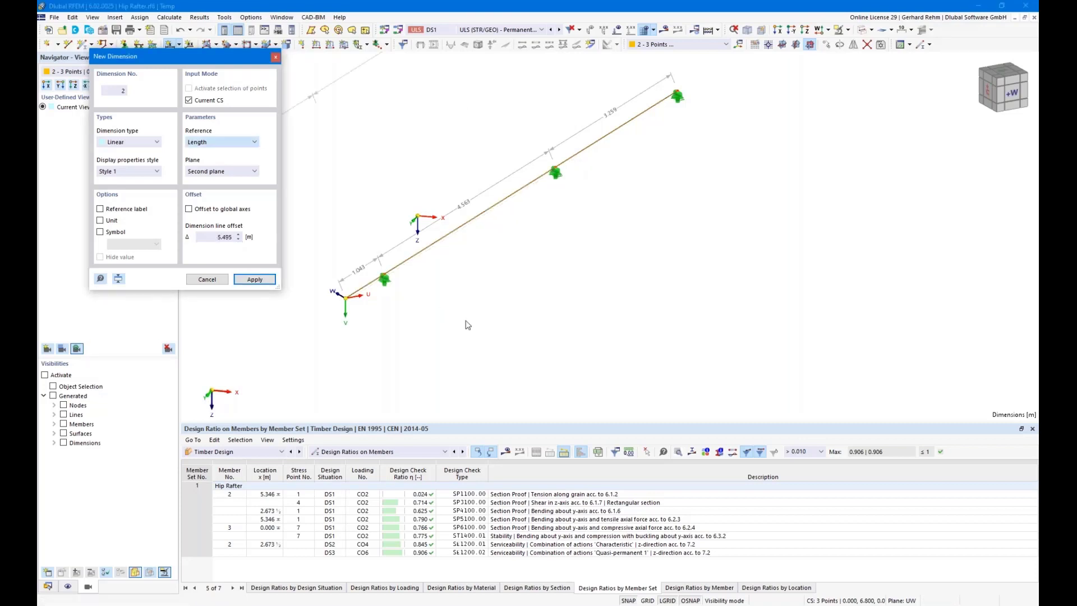
{"action": "left_click", "coordinate": [214, 174]}
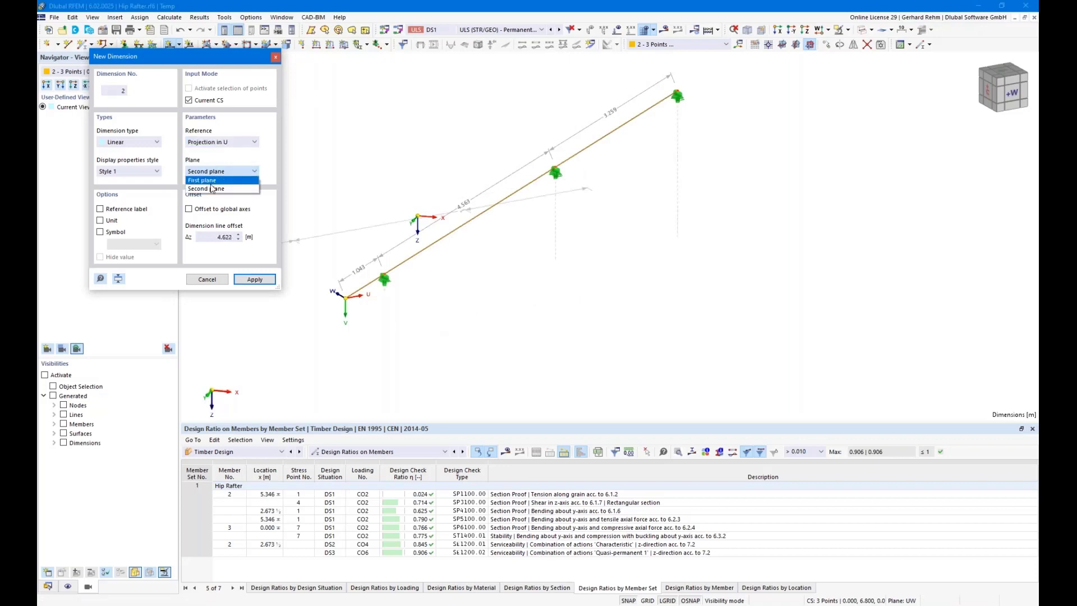
{"action": "left_click", "coordinate": [211, 186]}
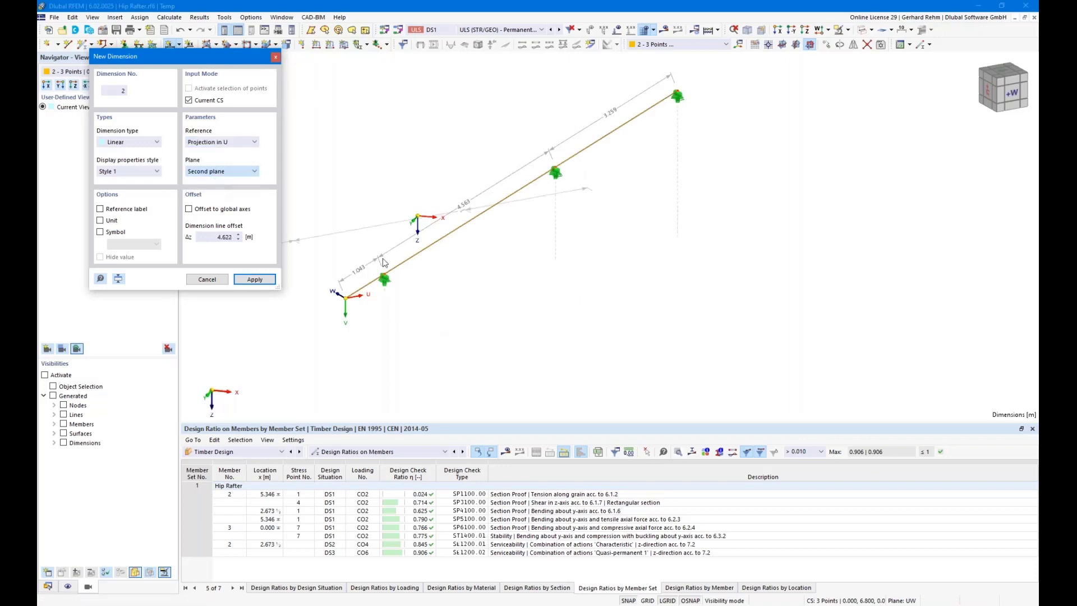
{"action": "left_click", "coordinate": [221, 238]}
{"action": "type", "text": "0,5"}
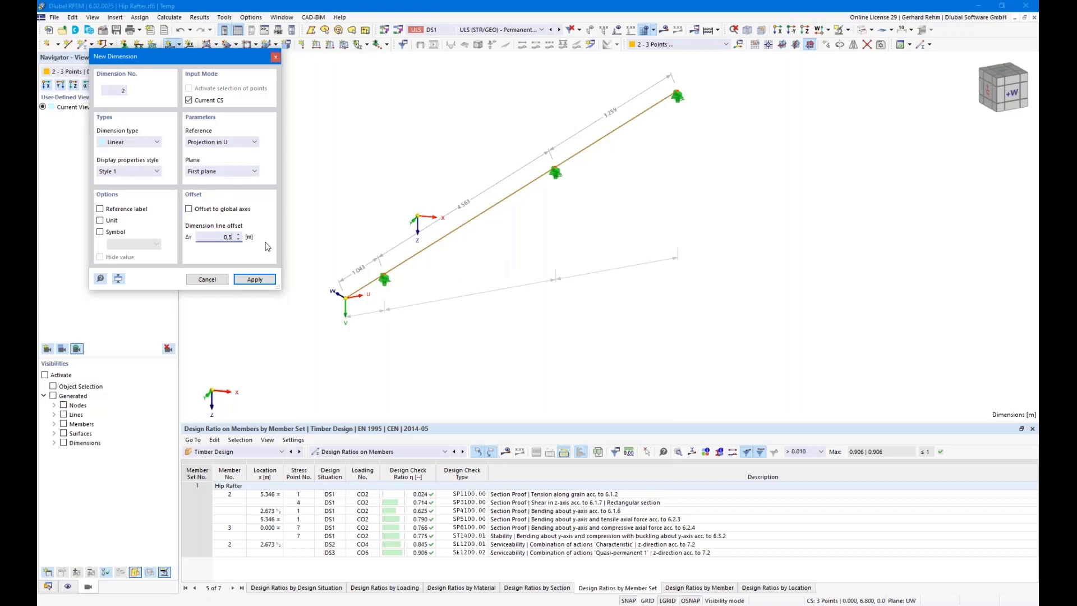
{"action": "key", "text": "Return"}
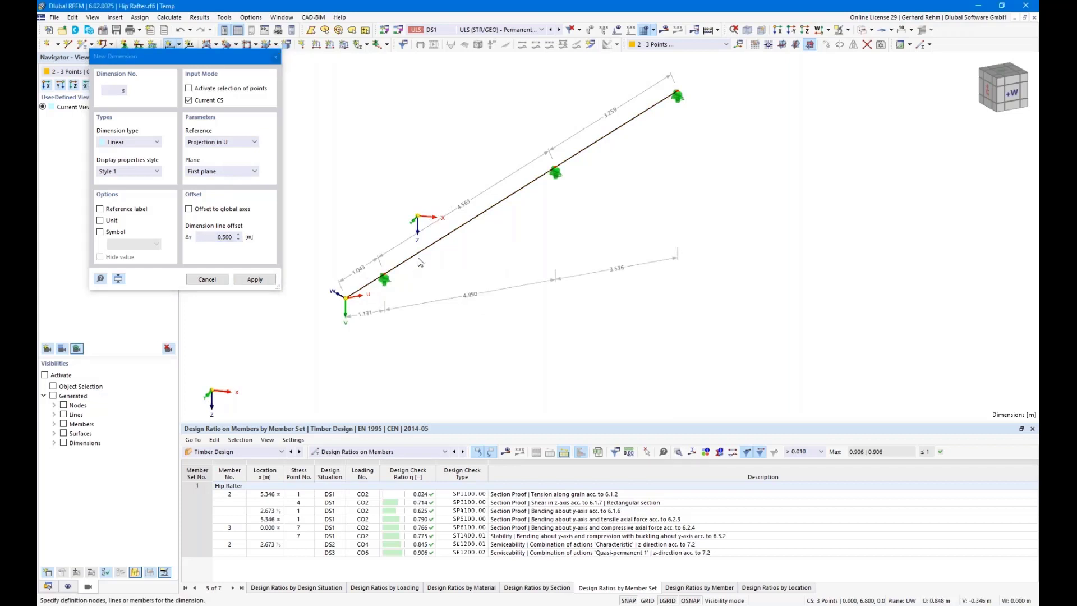
- Add a linear dimension chain for the rafter members as projection in V, first plane, with a 0.5 m offset
{"action": "left_click", "coordinate": [368, 285]}
{"action": "left_click", "coordinate": [546, 173]}
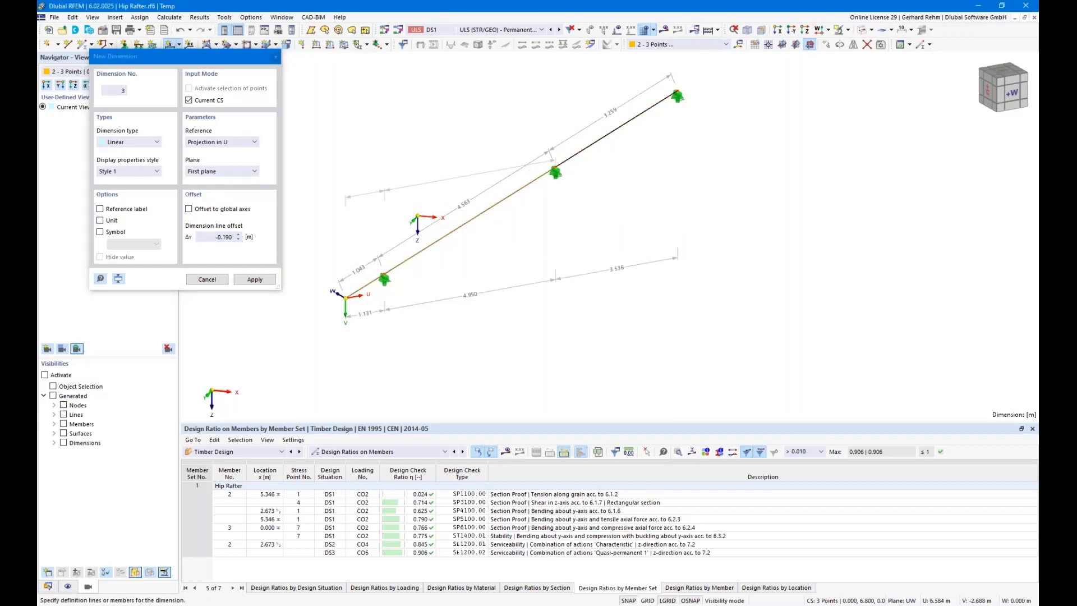
{"action": "left_click", "coordinate": [224, 142]}
{"action": "left_click", "coordinate": [224, 163]}
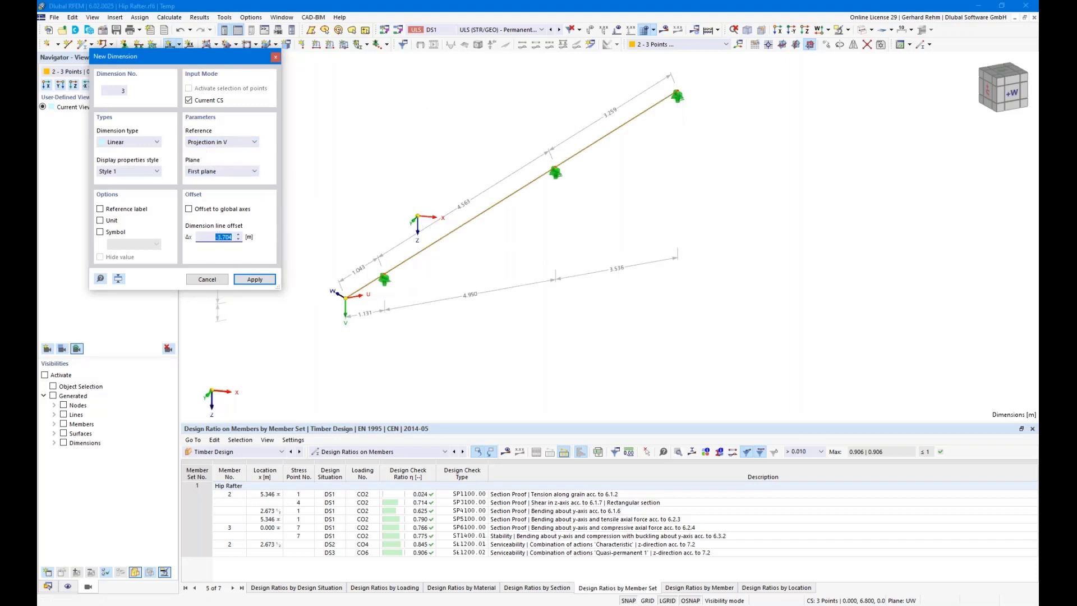
{"action": "type", "text": "0.5"}
{"action": "left_click", "coordinate": [254, 279]}
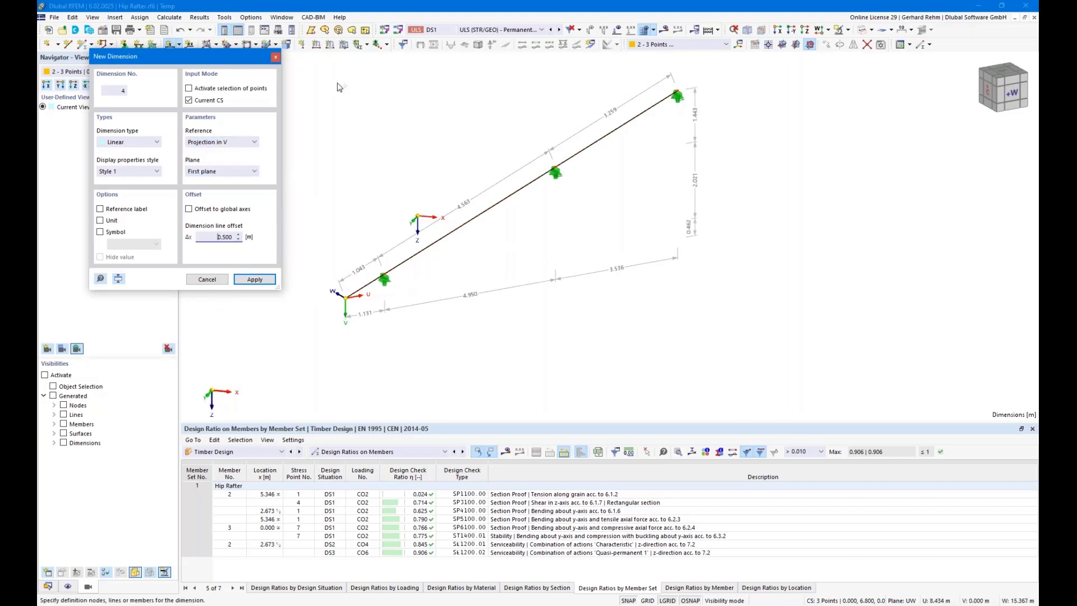
{"action": "key", "text": "Escape"}
- Add an upward slope dimension relative to plane XY on the rafter's middle member and show the model in the W-direction
{"action": "left_click", "coordinate": [179, 44]}
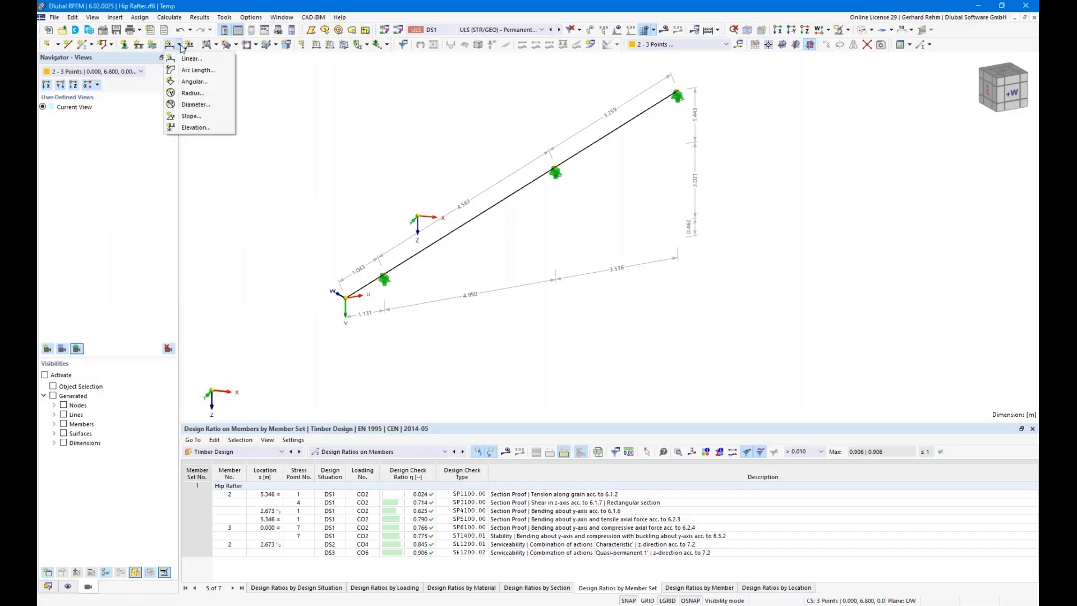
{"action": "left_click", "coordinate": [191, 116]}
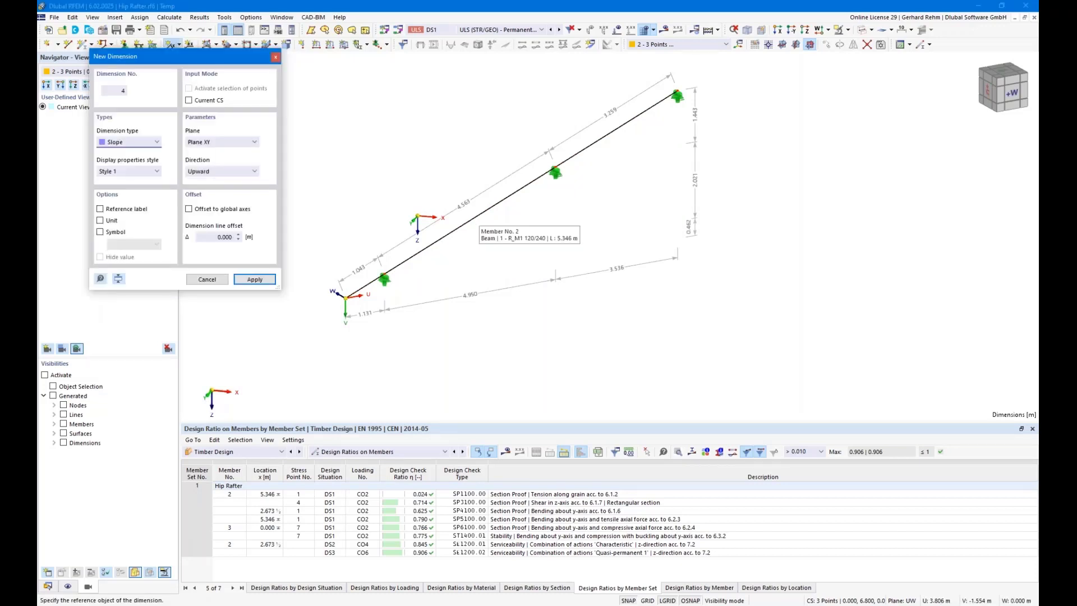
{"action": "left_click", "coordinate": [476, 220]}
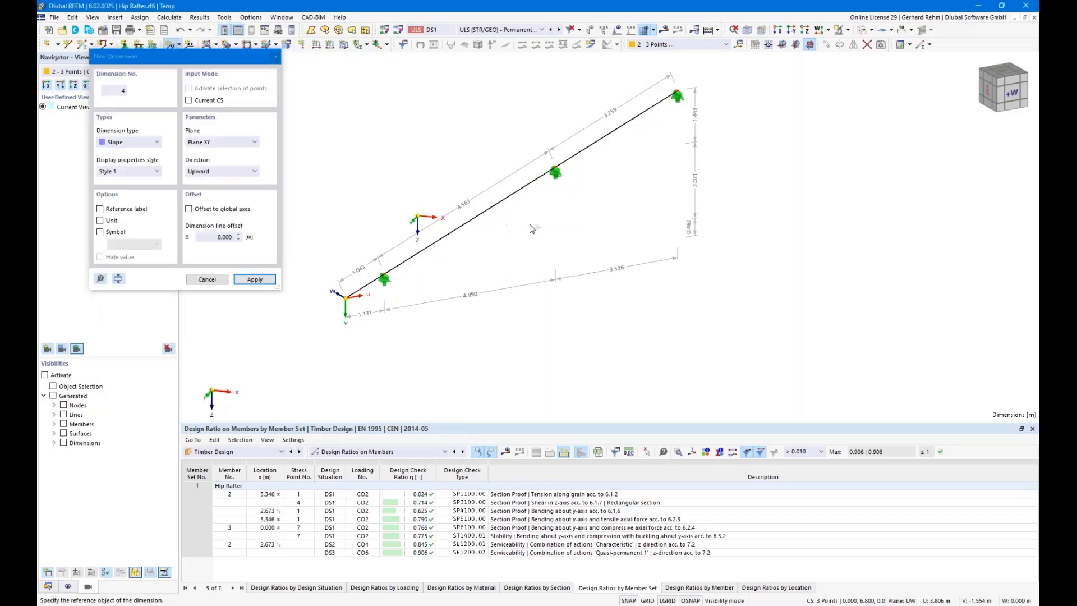
{"action": "left_click", "coordinate": [788, 193]}
{"action": "key", "text": "Escape"}
{"action": "left_click", "coordinate": [818, 29]}
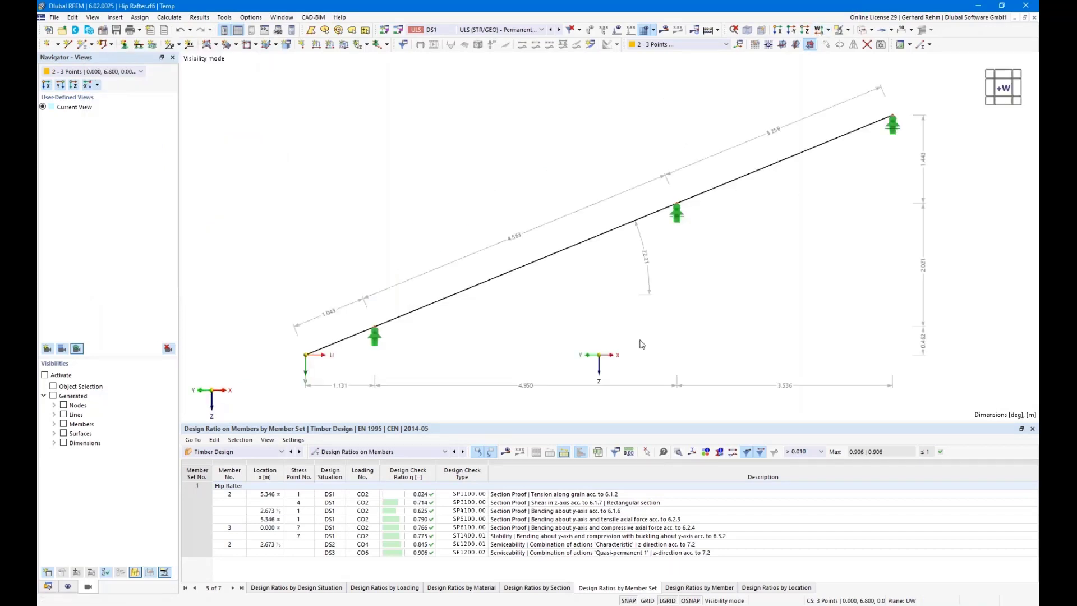
- Show the node and member numbering on the rafter and save the current view as "01 Geometry"
{"action": "middle_click_drag", "start_coordinate": [632, 313], "coordinate": [614, 290]}
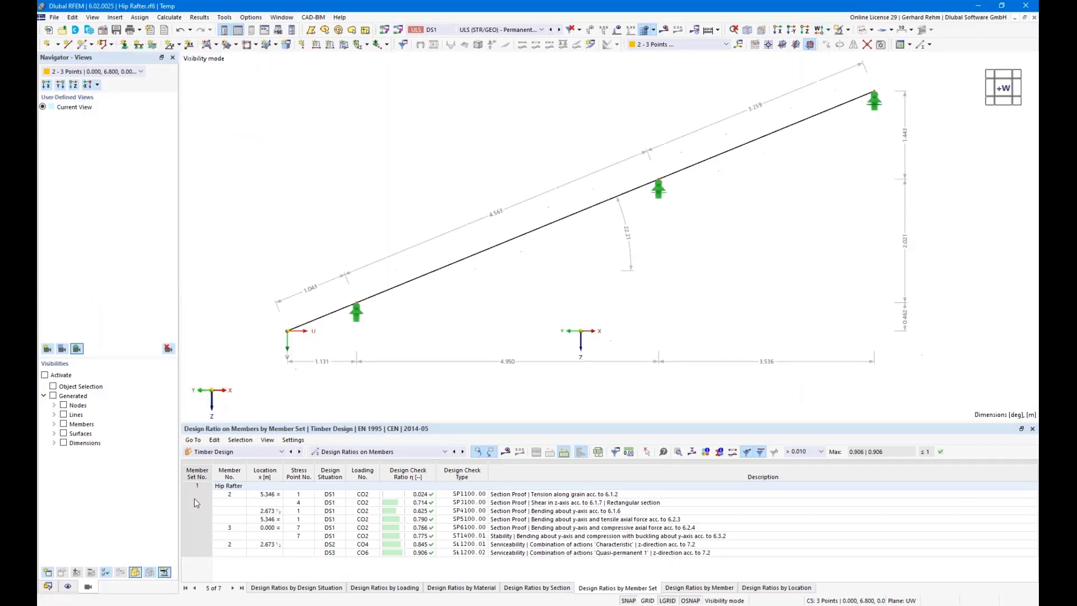
{"action": "left_click", "coordinate": [68, 588]}
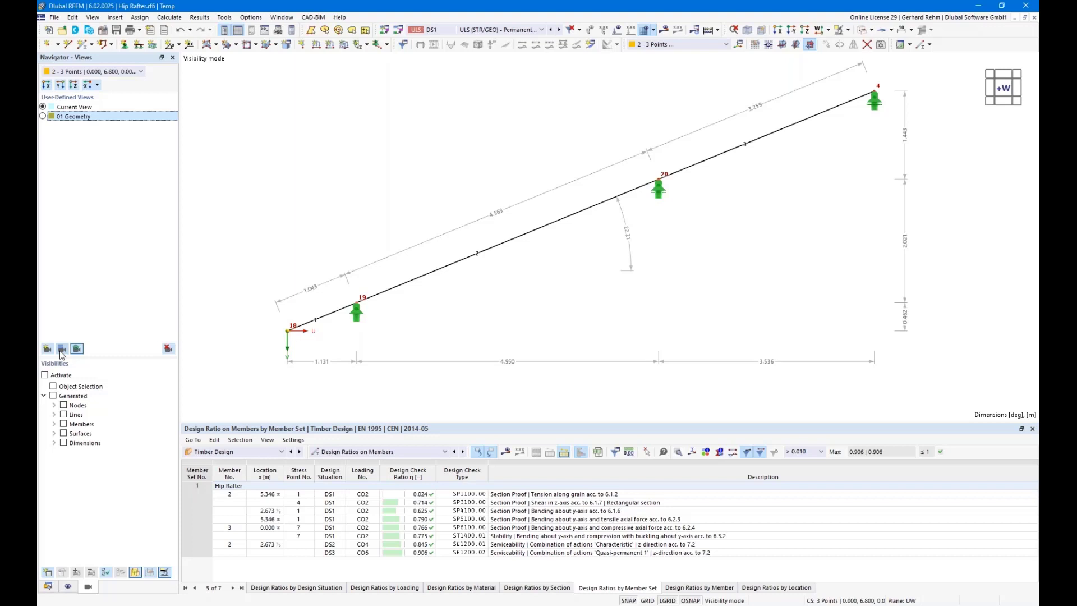
- Show the LC1 self-weight loads without dimensions or numbering, and isolate the rafter members with their member loads
{"action": "right_click", "coordinate": [308, 220]}
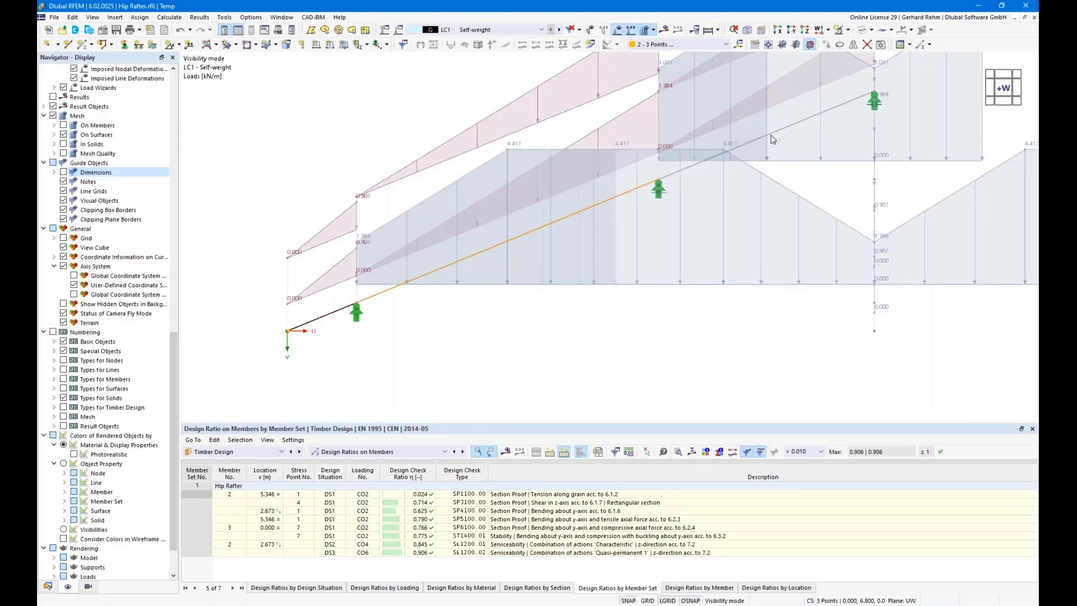
{"action": "left_click", "coordinate": [783, 128], "text": "ctrl"}
{"action": "left_click", "coordinate": [838, 30]}
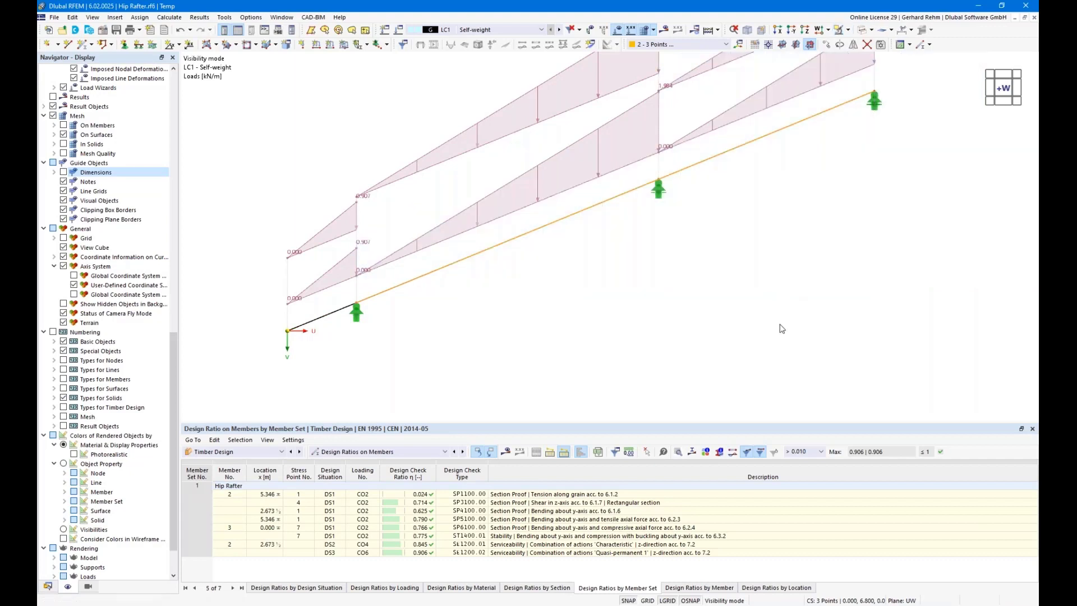
- Save the LC1 load display as a new user-defined view named "02 Loading"
{"action": "left_click", "coordinate": [90, 586]}
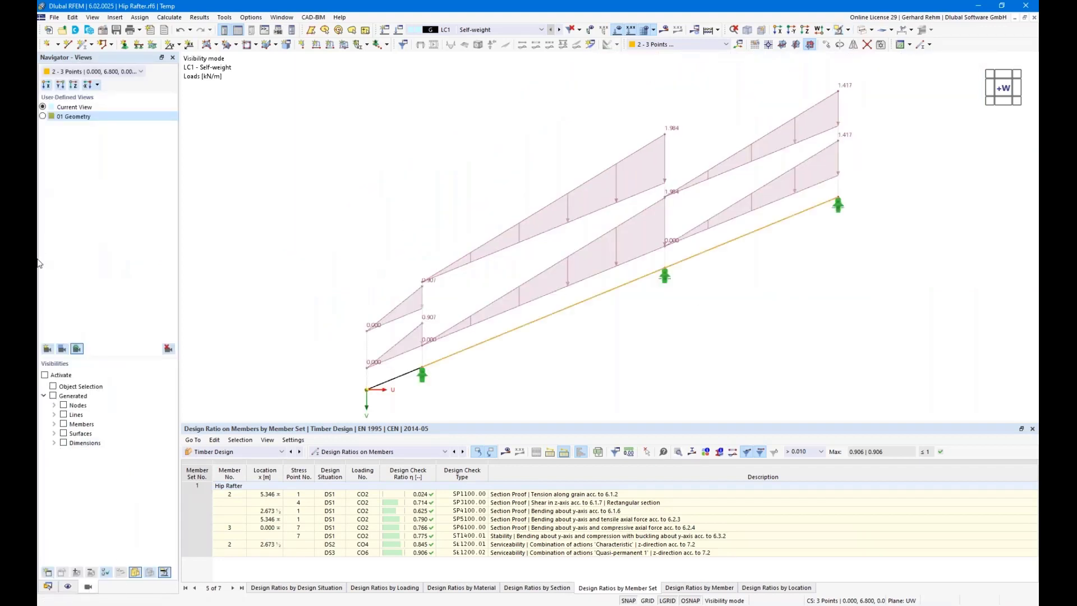
{"action": "left_click", "coordinate": [49, 348]}
{"action": "type", "text": "02 Loading"}
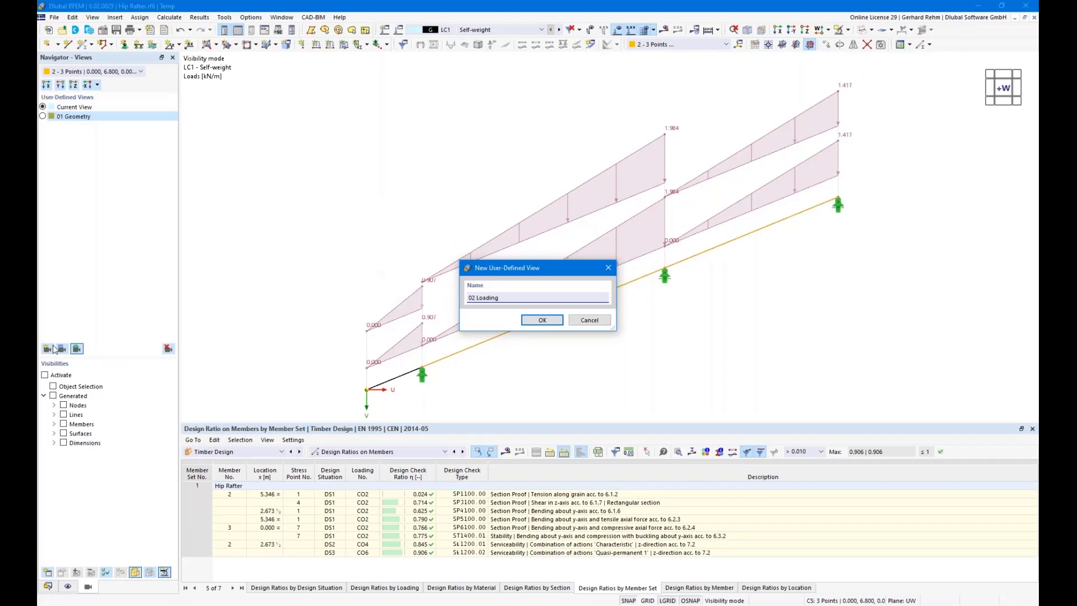
{"action": "left_click", "coordinate": [542, 321]}
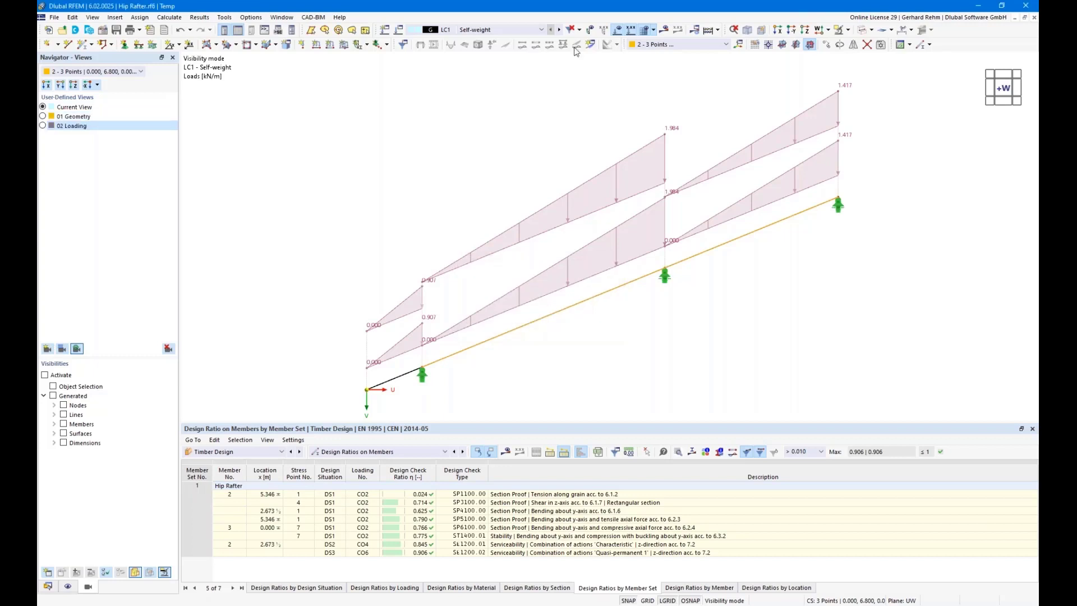
- Display the results for design situation DS1 and switch the result category from Timber Design to Static Analysis
{"action": "left_click", "coordinate": [541, 30]}
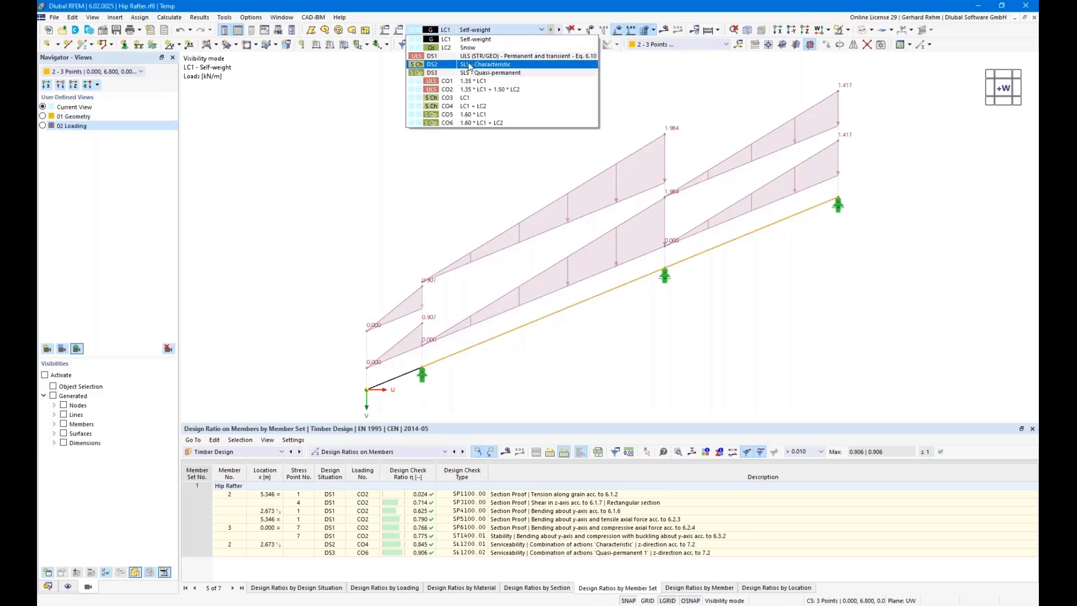
{"action": "left_click", "coordinate": [469, 57]}
{"action": "left_click", "coordinate": [664, 31]}
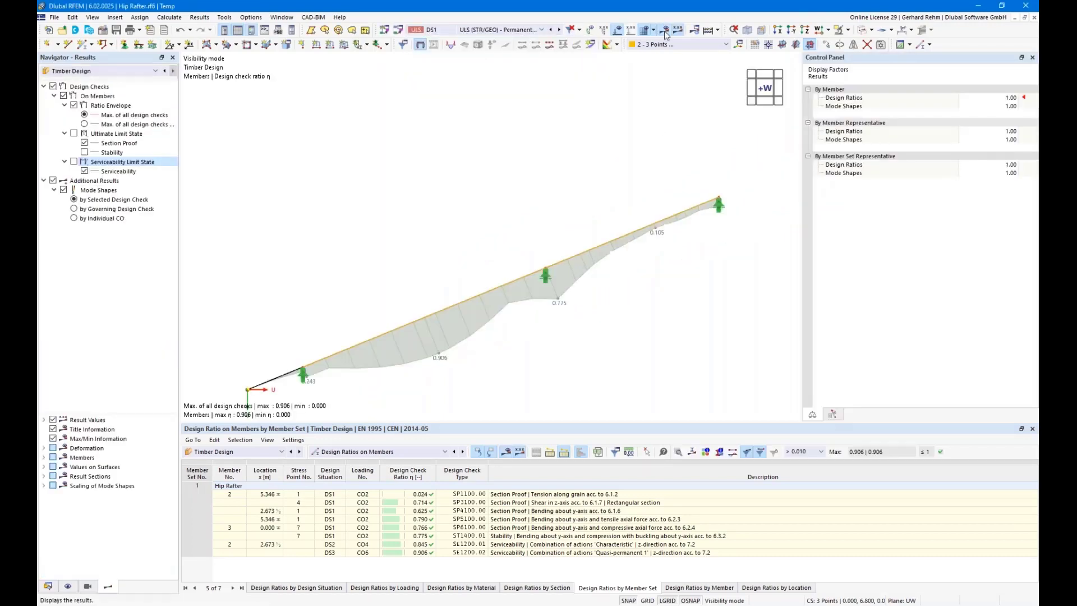
{"action": "left_click", "coordinate": [164, 70]}
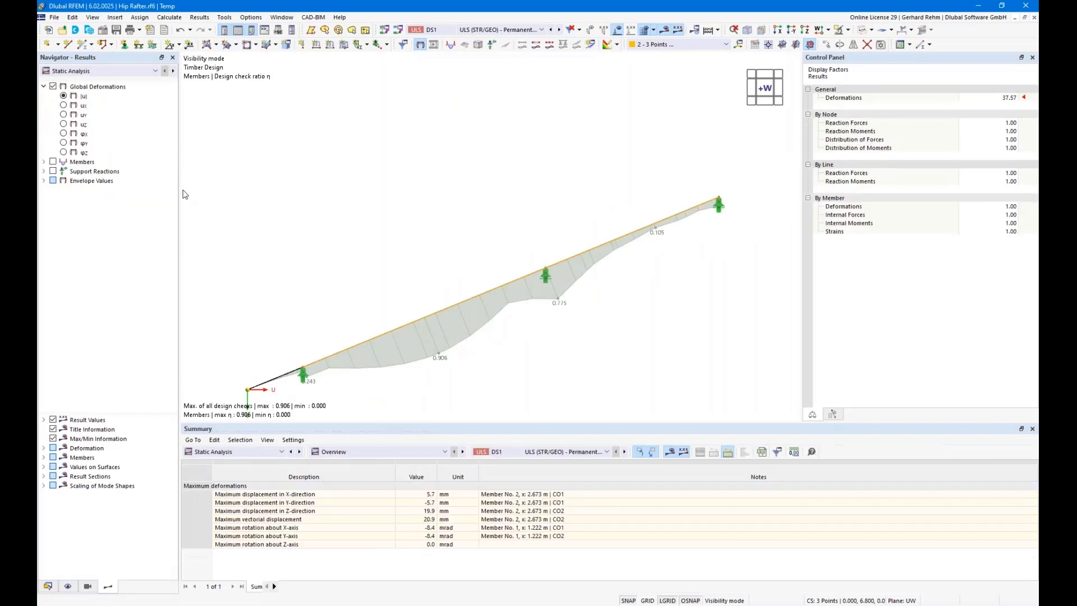
- Display the static analysis bending moments My on the hip rafter members
{"action": "left_click", "coordinate": [44, 162]}
{"action": "left_click", "coordinate": [54, 180]}
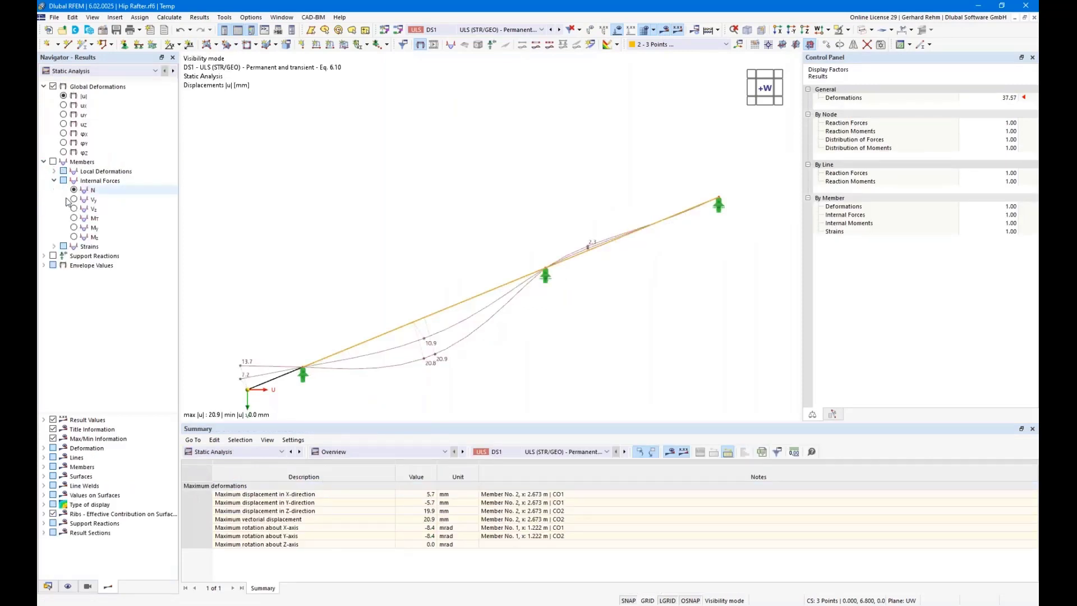
{"action": "left_click", "coordinate": [133, 227]}
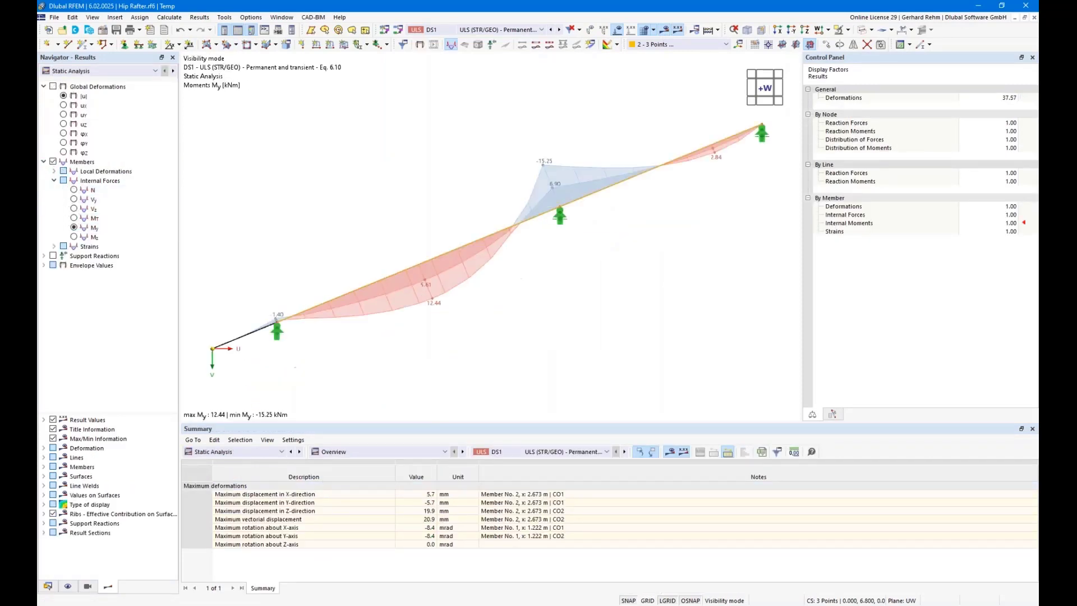
- Save the current moment display as a user-defined view named "03 Internal Forces"
{"action": "left_click", "coordinate": [68, 586]}
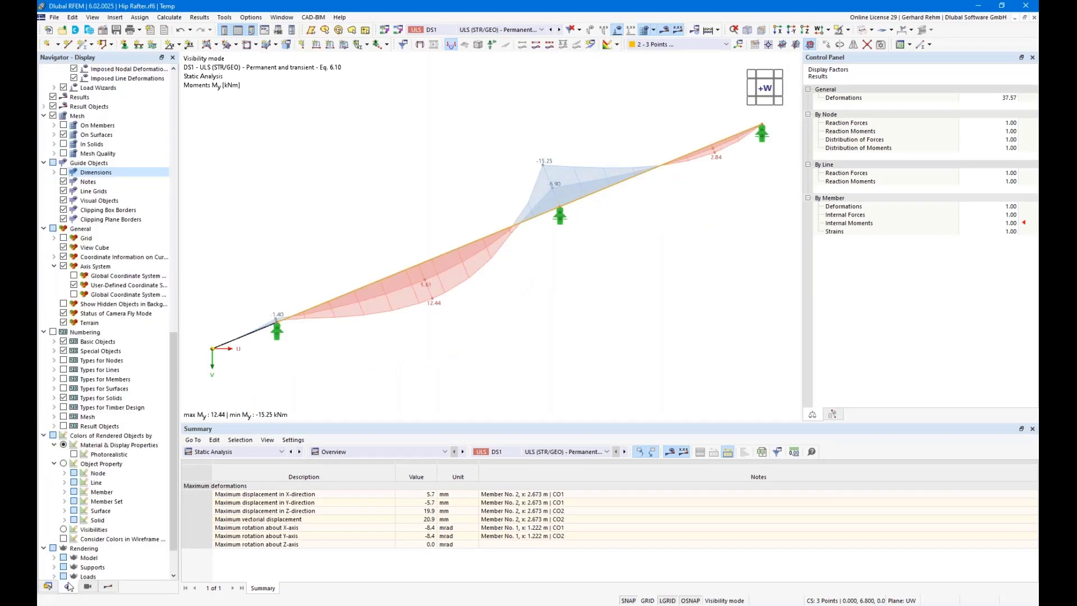
{"action": "left_click", "coordinate": [87, 586]}
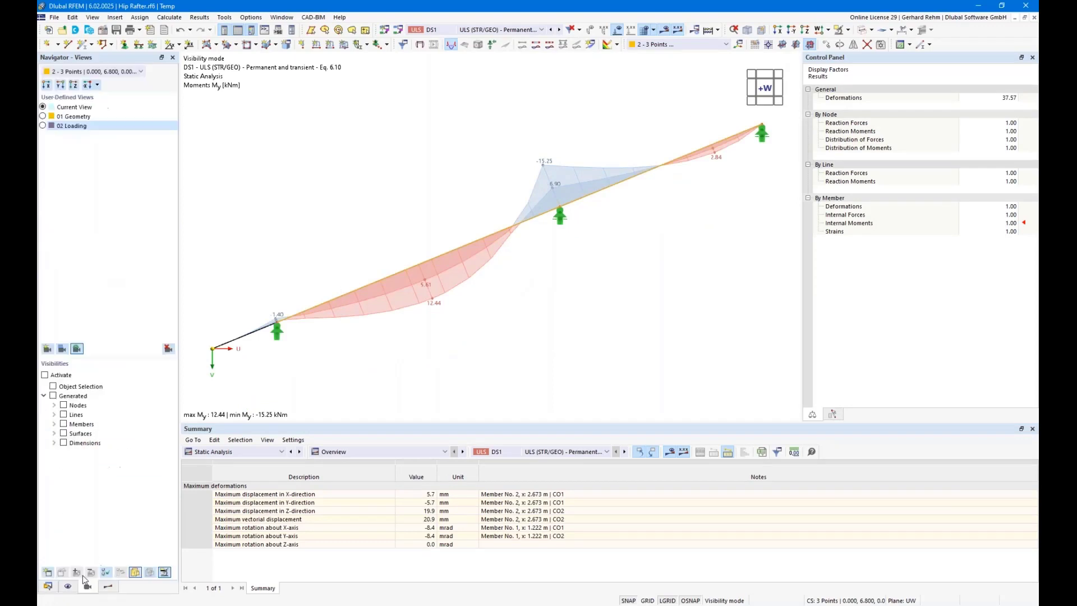
{"action": "left_click", "coordinate": [47, 349]}
{"action": "type", "text": "03 Internal Forces"}
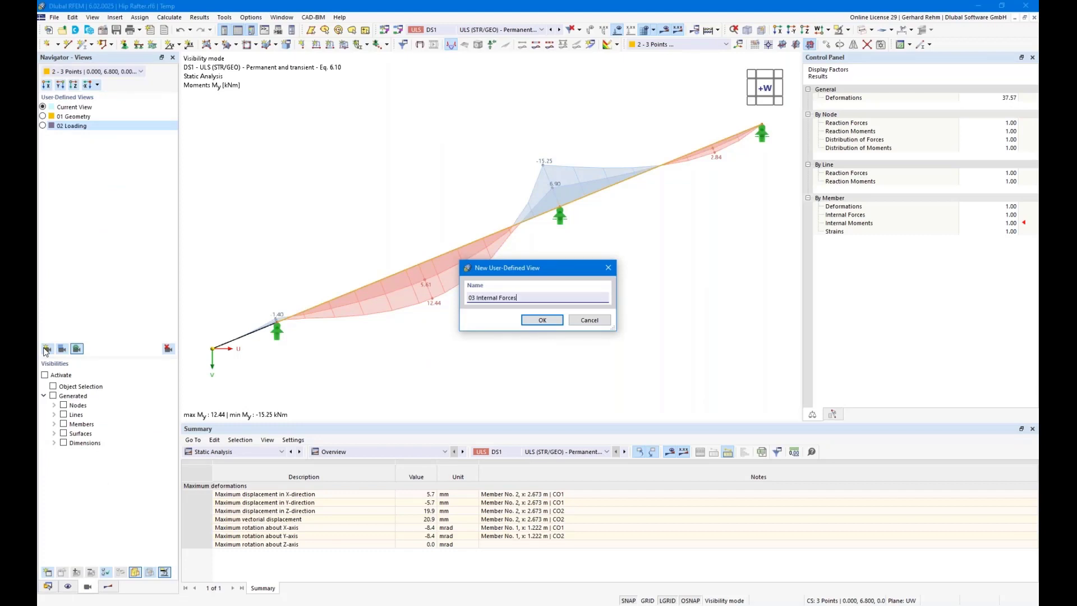
{"action": "key", "text": "Return"}
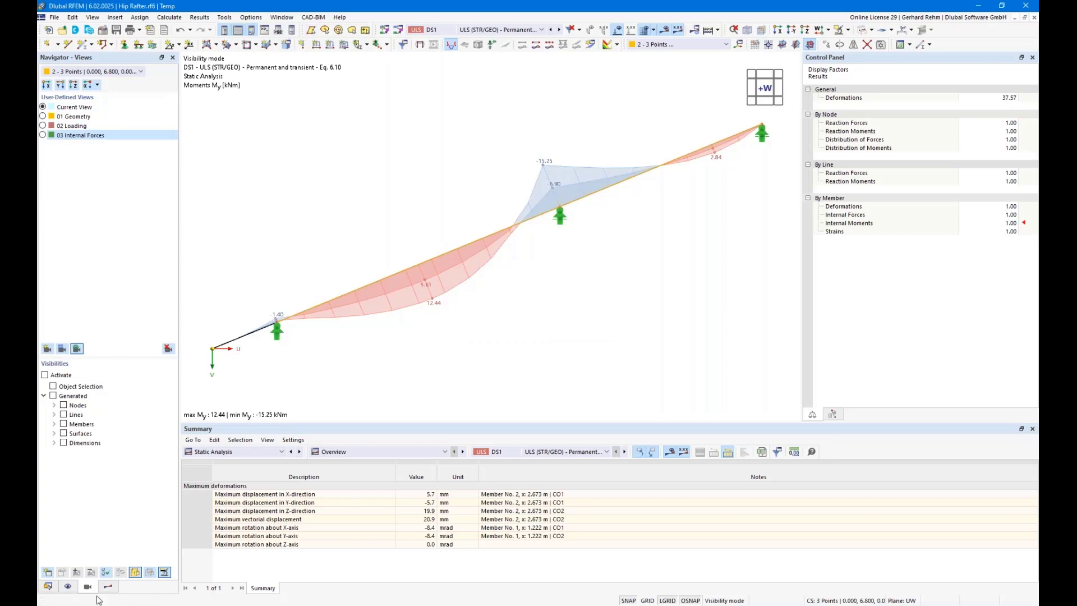
- Switch the results to the timber design check ratio and save the display as user-defined view "04 Design Ratio"
{"action": "left_click", "coordinate": [107, 587]}
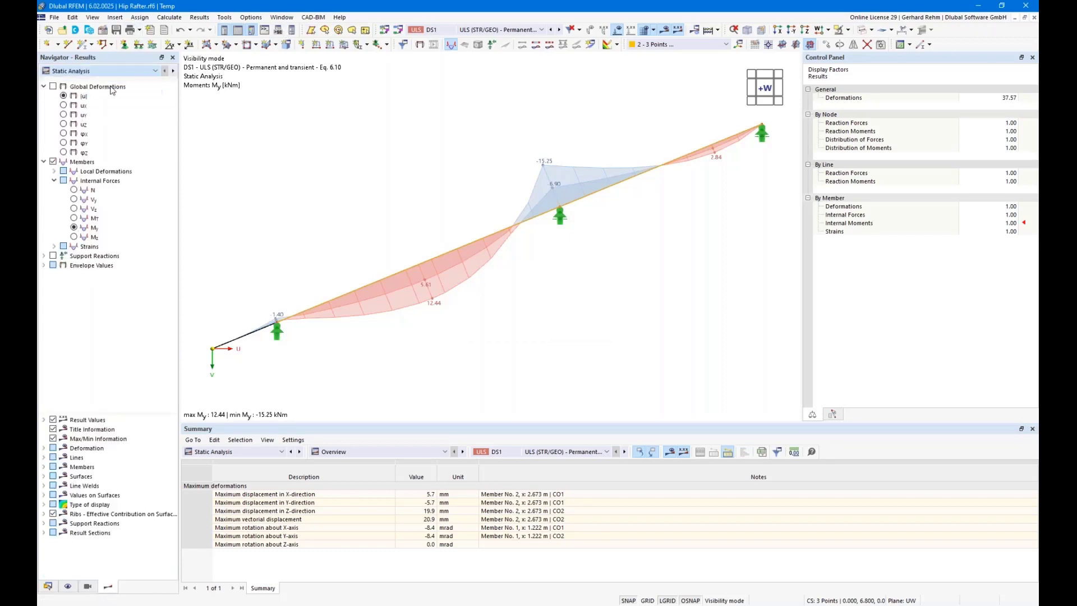
{"action": "left_click", "coordinate": [87, 587]}
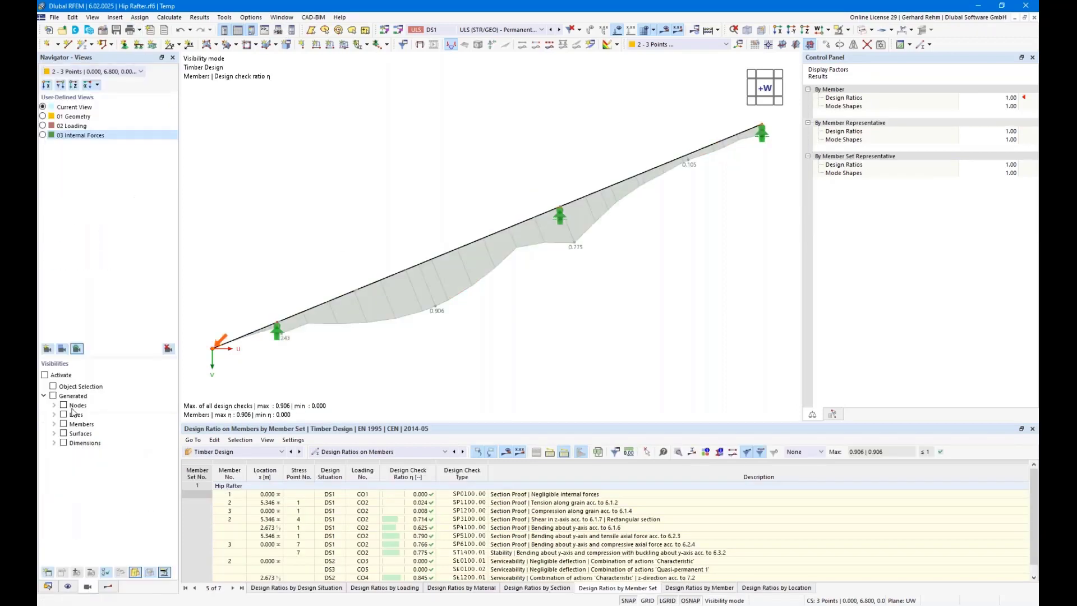
{"action": "left_click", "coordinate": [49, 349]}
{"action": "type", "text": "04 Design Ratio"}
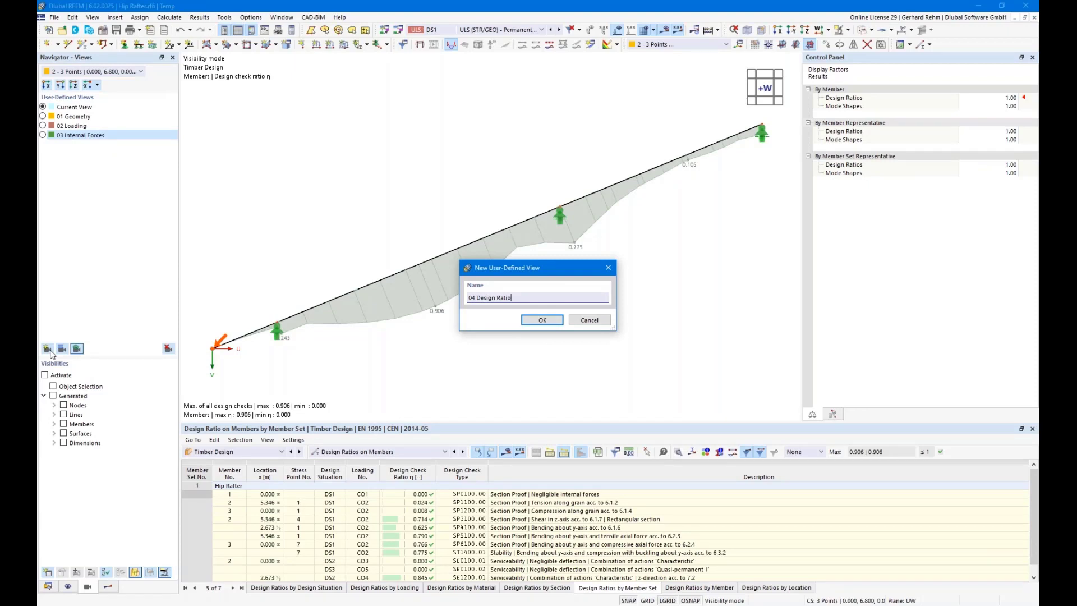
{"action": "key", "text": "Return"}
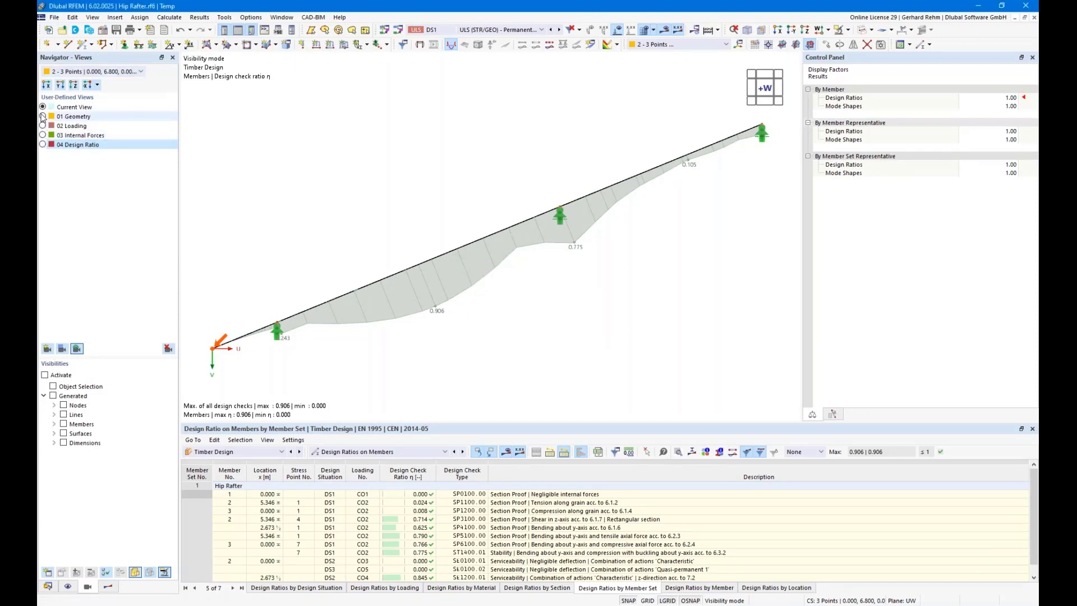
- Show the whole roof model outside visibility mode in a rotated 3D view and display load case LC1 Self-weight
{"action": "scroll", "coordinate": [428, 204], "scroll_direction": "down", "scroll_amount": 2}
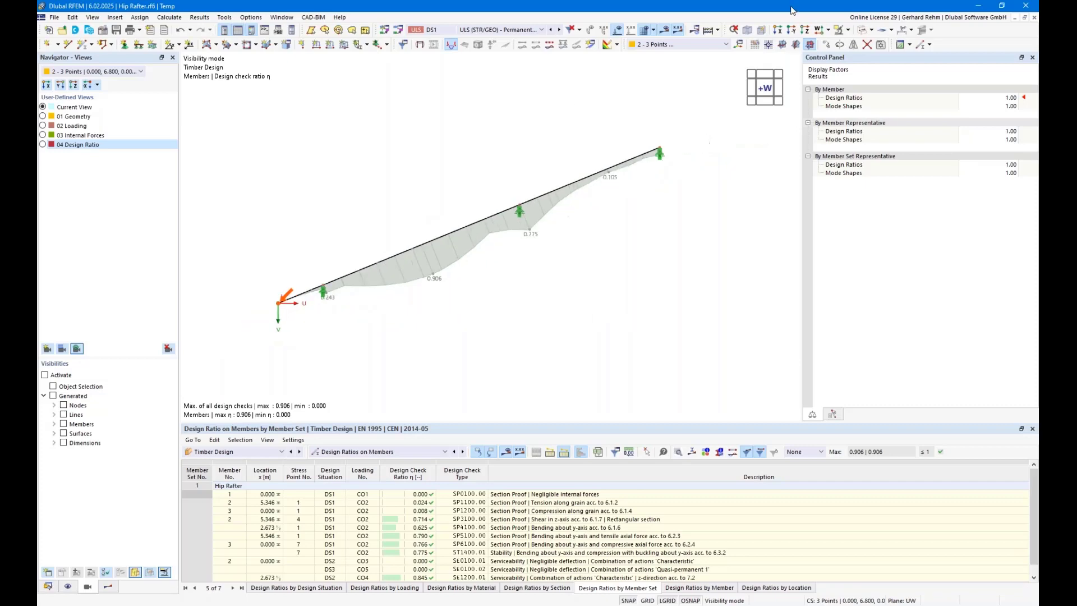
{"action": "left_click", "coordinate": [847, 29]}
{"action": "left_click", "coordinate": [880, 99]}
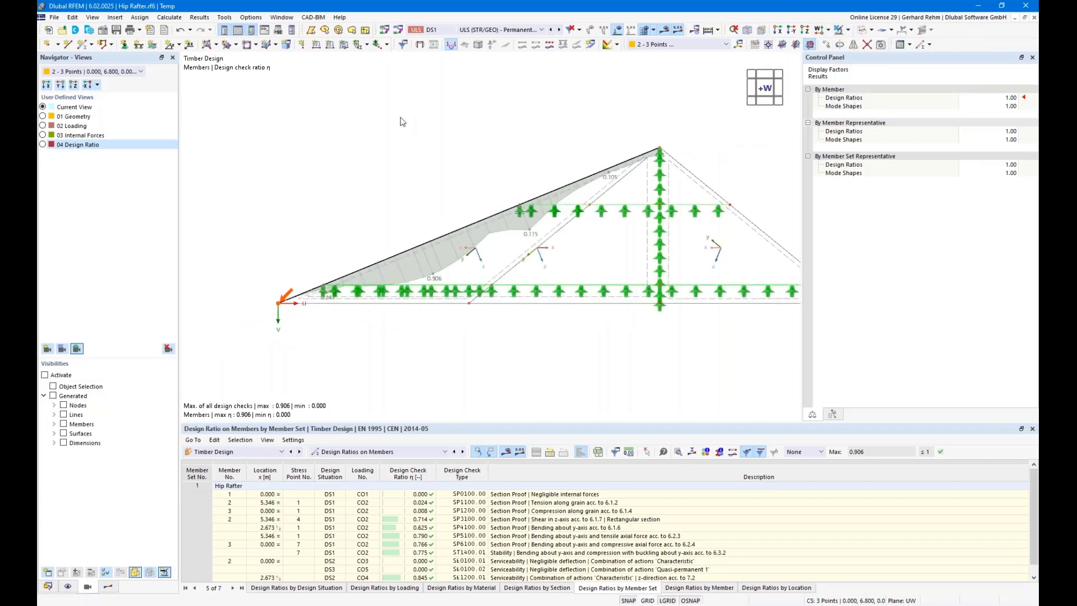
{"action": "middle_click_drag", "start_coordinate": [473, 163], "coordinate": [576, 167], "text": "ctrl"}
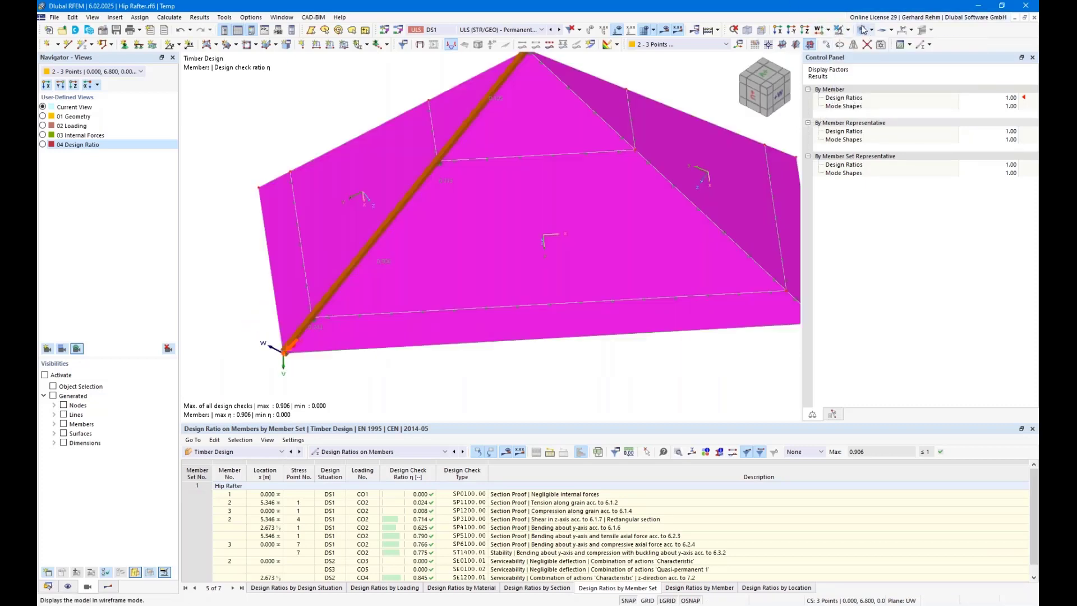
{"action": "scroll", "coordinate": [577, 167], "scroll_direction": "down", "scroll_amount": 2}
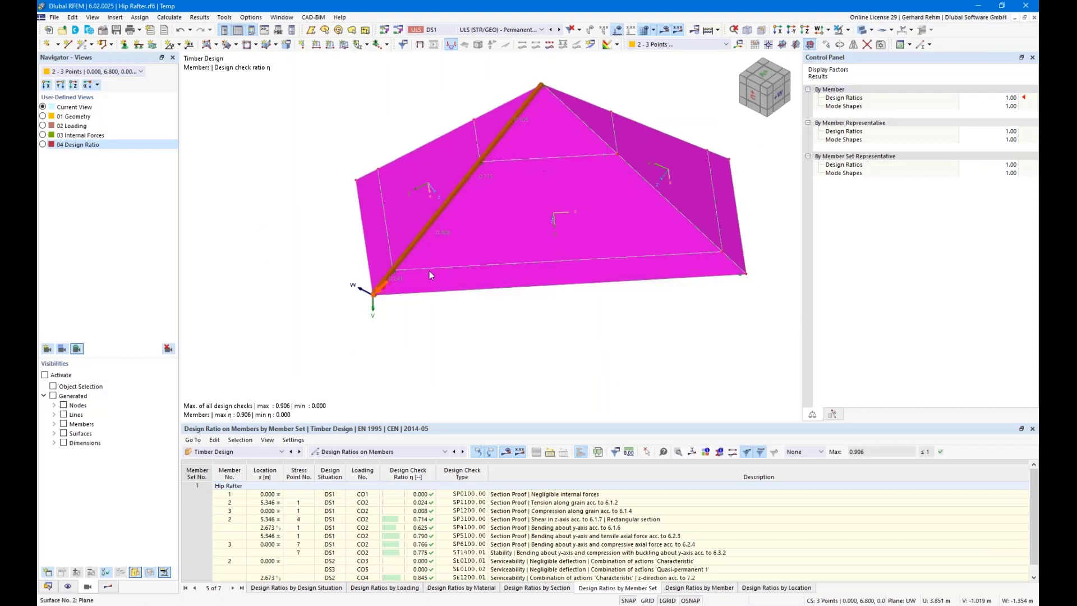
{"action": "middle_click_drag", "start_coordinate": [512, 331], "coordinate": [346, 260], "text": "ctrl"}
{"action": "right_click_drag", "start_coordinate": [346, 259], "coordinate": [510, 311]}
{"action": "left_click", "coordinate": [484, 28]}
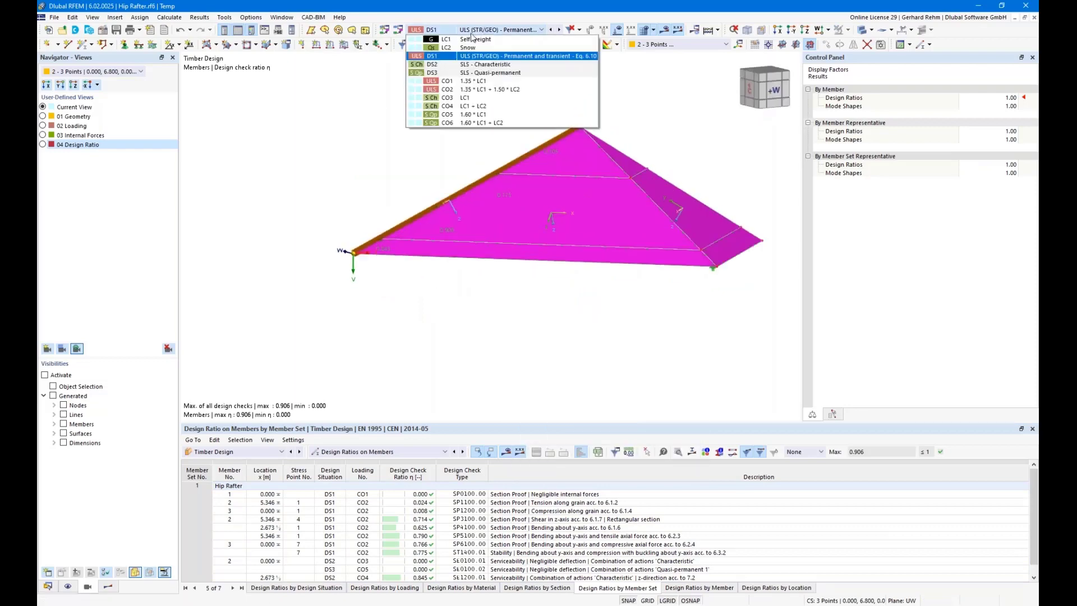
{"action": "left_click", "coordinate": [468, 39]}
{"action": "left_click", "coordinate": [88, 585]}
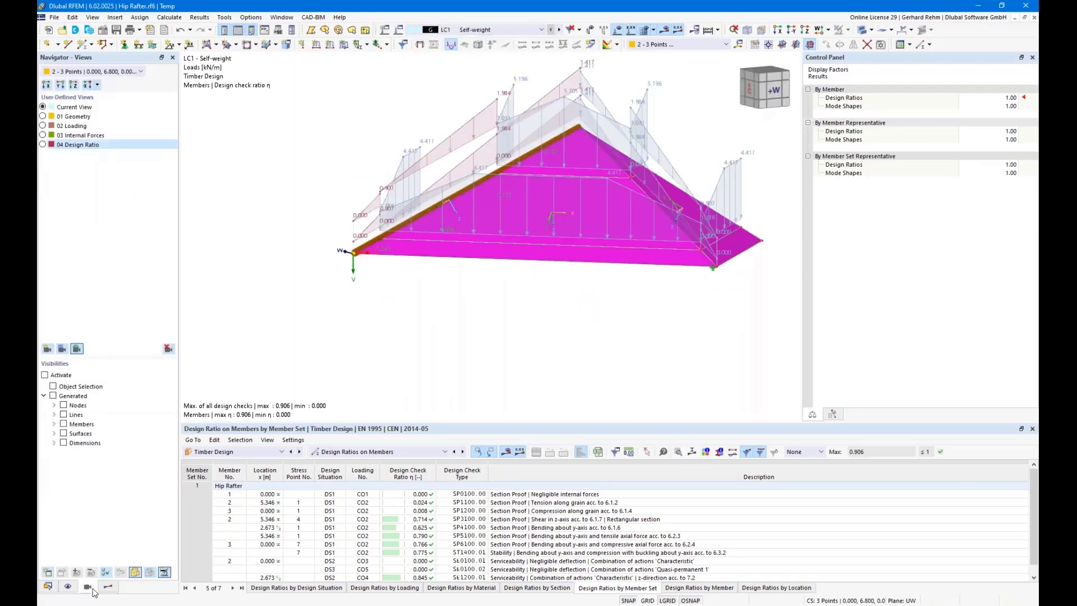
- Recall the user-defined views 01 Geometry, 02 Loading, 03 Internal Forces and 04 Design Ratio one after another
{"action": "left_click", "coordinate": [44, 117]}
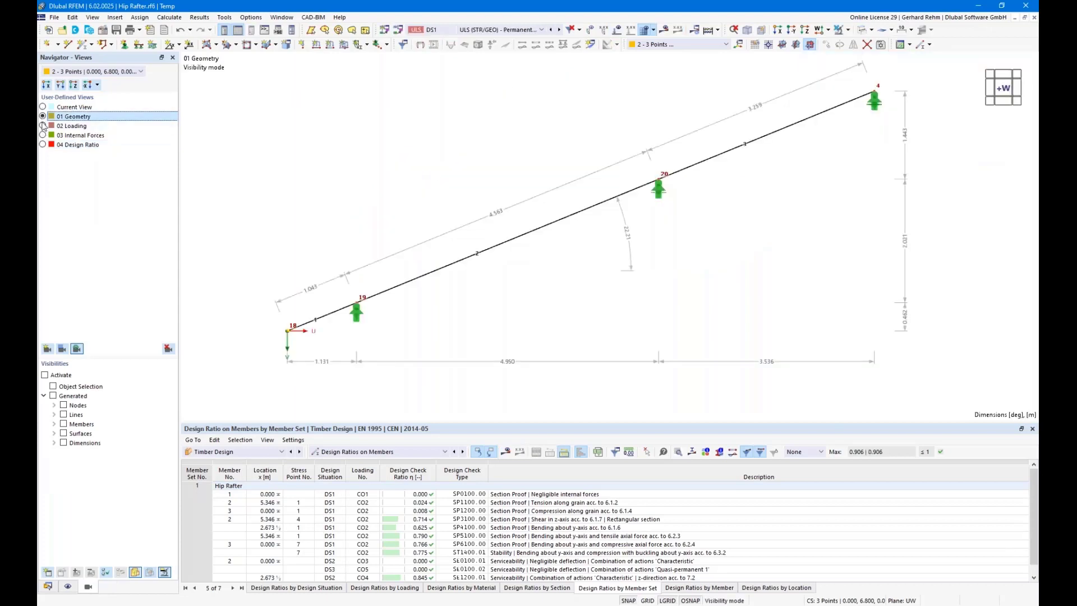
{"action": "left_click", "coordinate": [43, 127]}
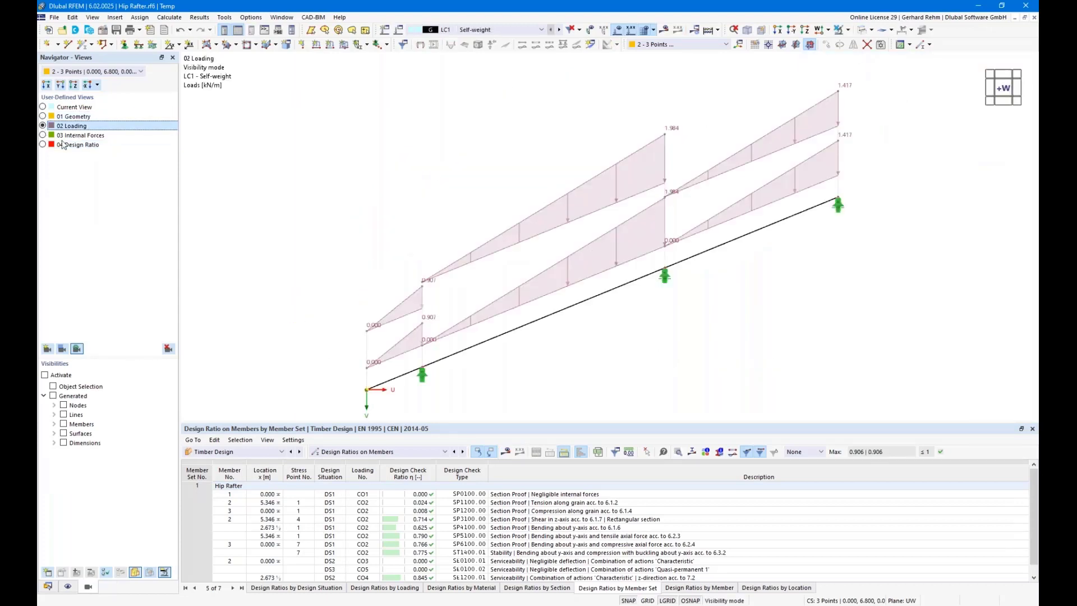
{"action": "left_click", "coordinate": [43, 135]}
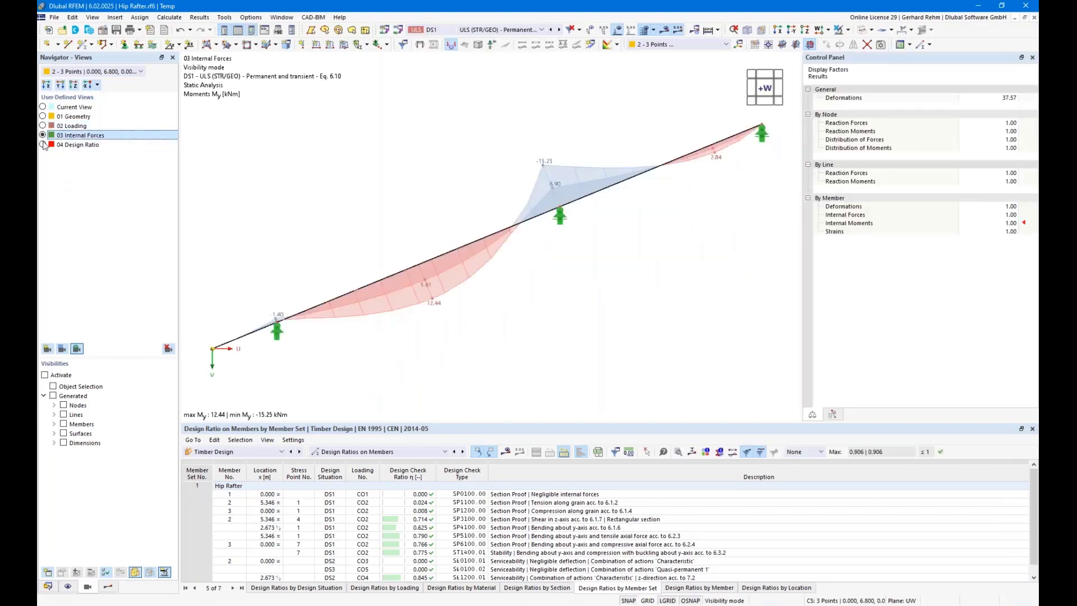
{"action": "left_click", "coordinate": [43, 145]}
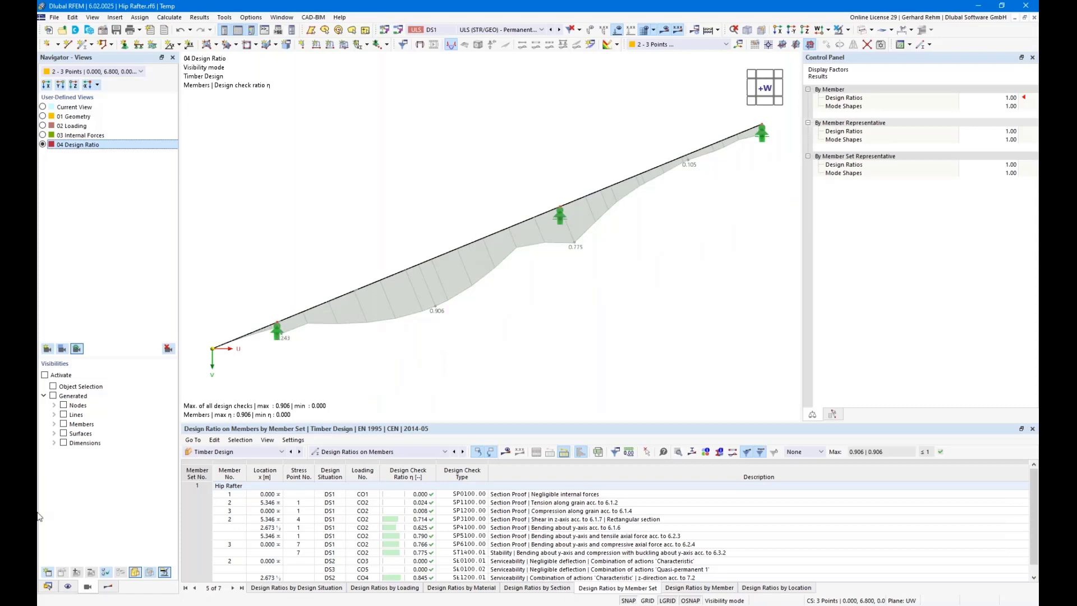
- Create a printout report with the preselected report items, save it and open it for display
{"action": "left_click", "coordinate": [45, 586]}
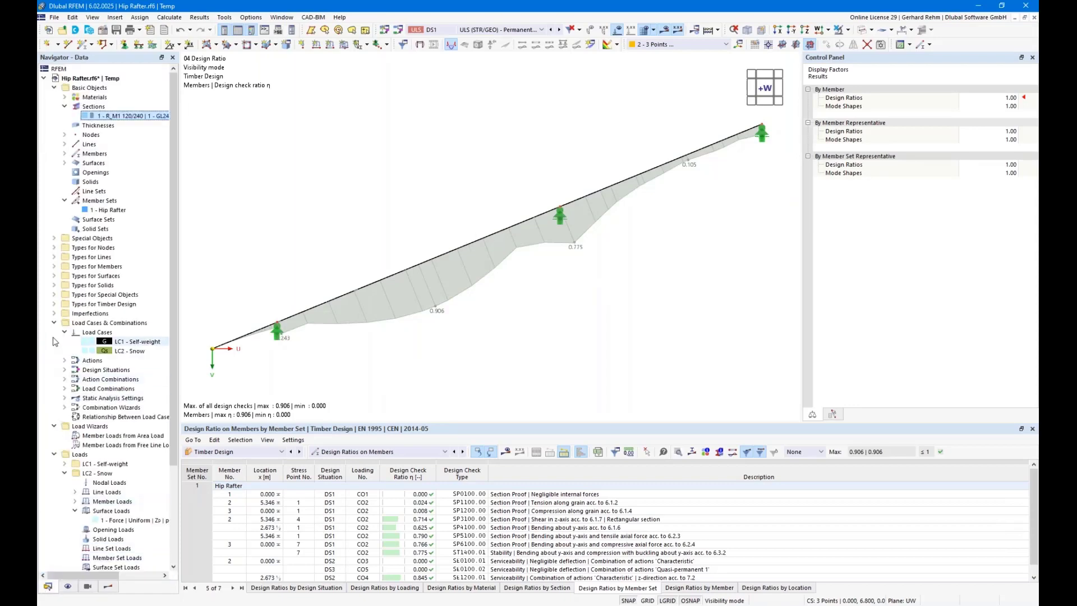
{"action": "scroll", "coordinate": [56, 455], "scroll_direction": "down", "scroll_amount": 4}
{"action": "right_click", "coordinate": [81, 557]}
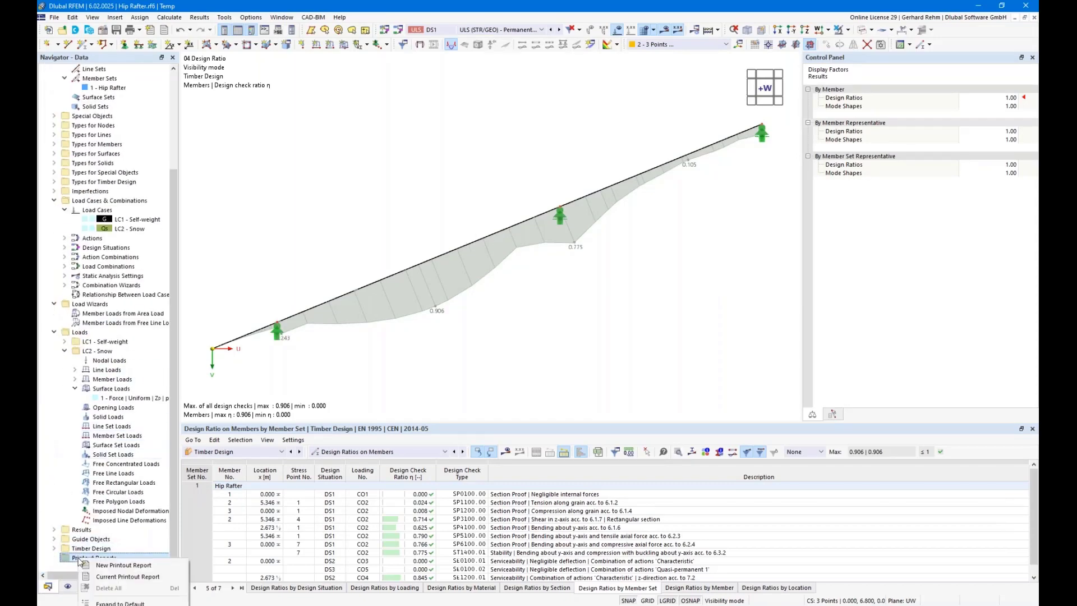
{"action": "left_click", "coordinate": [101, 578]}
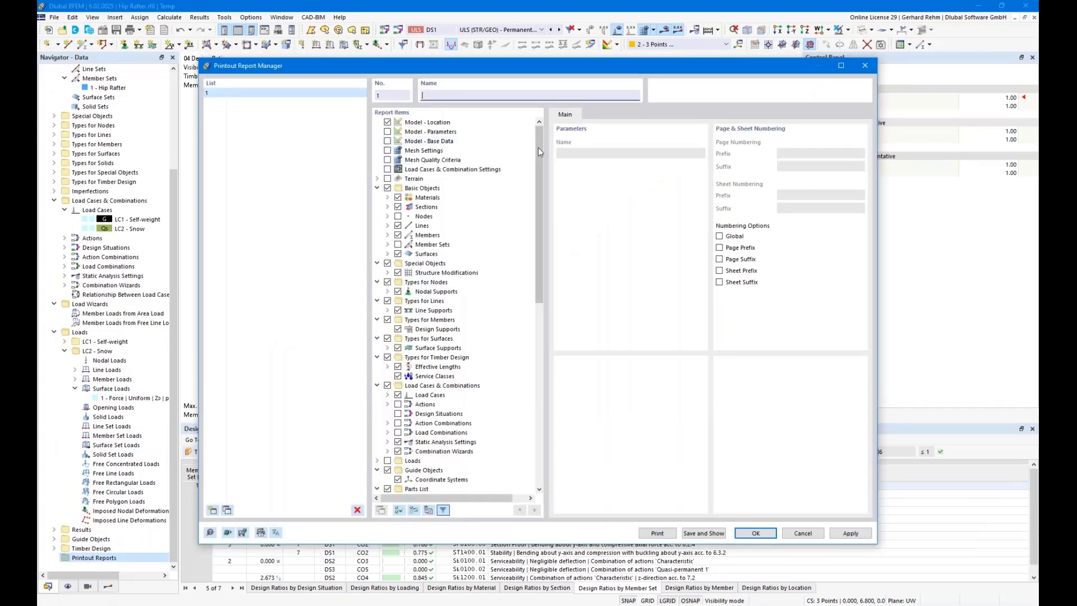
{"action": "mouse_move", "coordinate": [540, 149]}
{"action": "left_mouse_down"}
{"action": "mouse_move", "coordinate": [540, 303]}
{"action": "mouse_move", "coordinate": [528, 140]}
{"action": "left_mouse_up"}
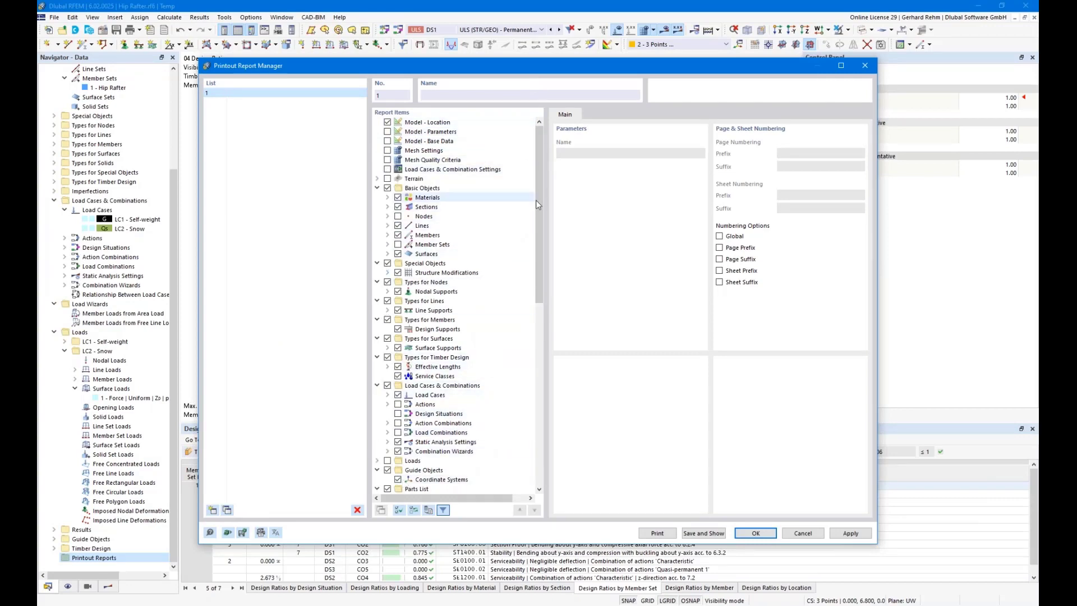
{"action": "scroll", "coordinate": [543, 254], "scroll_direction": "down", "scroll_amount": 2}
{"action": "left_click_drag", "start_coordinate": [543, 254], "coordinate": [532, 180]}
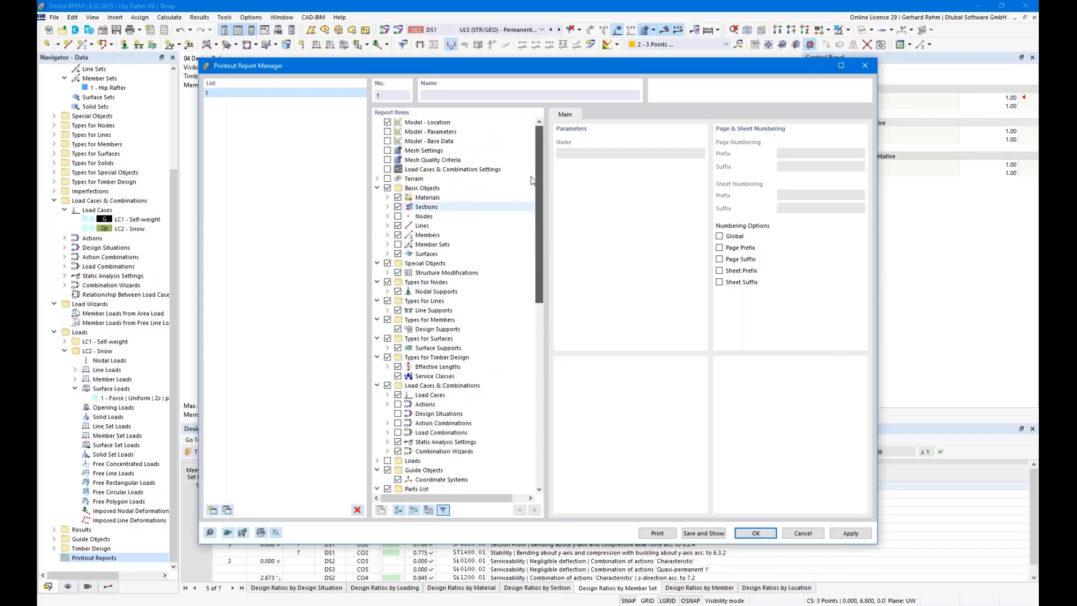
{"action": "left_click", "coordinate": [706, 533]}
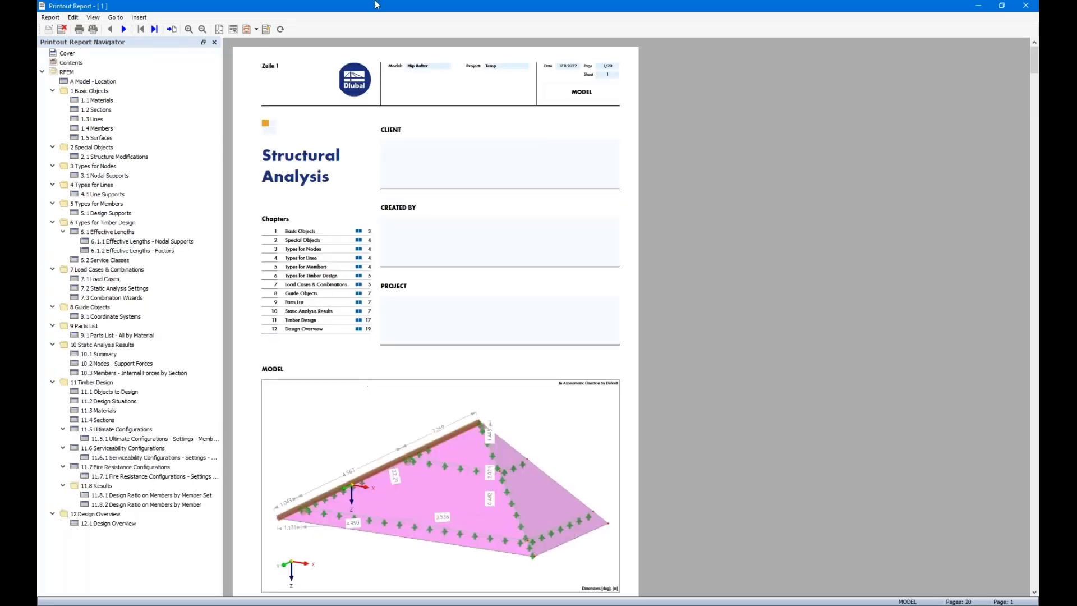
- Look over the printout report's first page down to its model picture
{"action": "left_click_drag", "start_coordinate": [375, 14], "coordinate": [736, 87]}
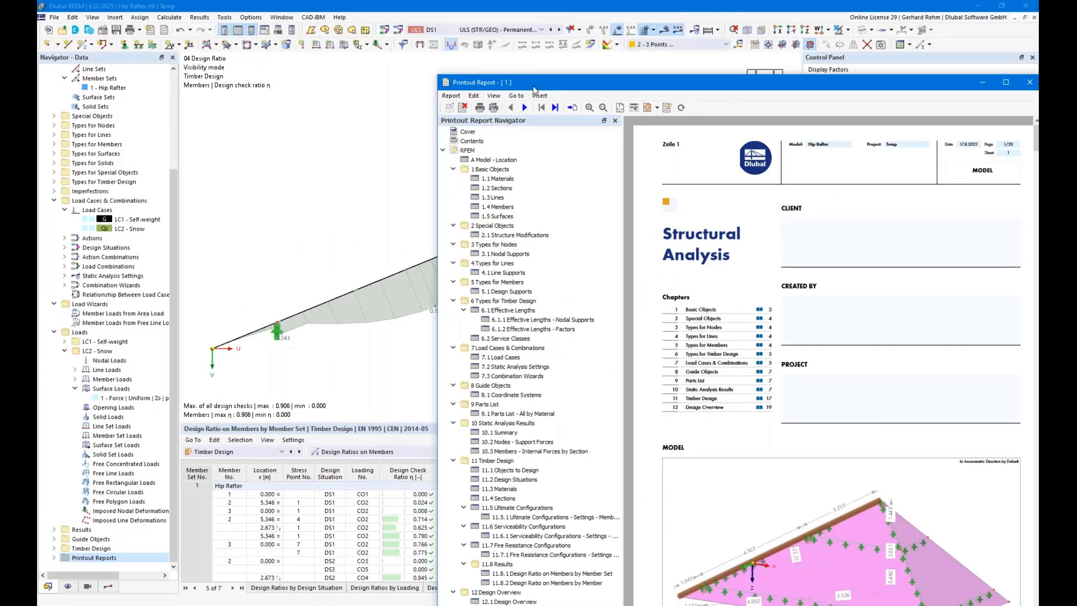
{"action": "left_click_drag", "start_coordinate": [538, 88], "coordinate": [446, 3]}
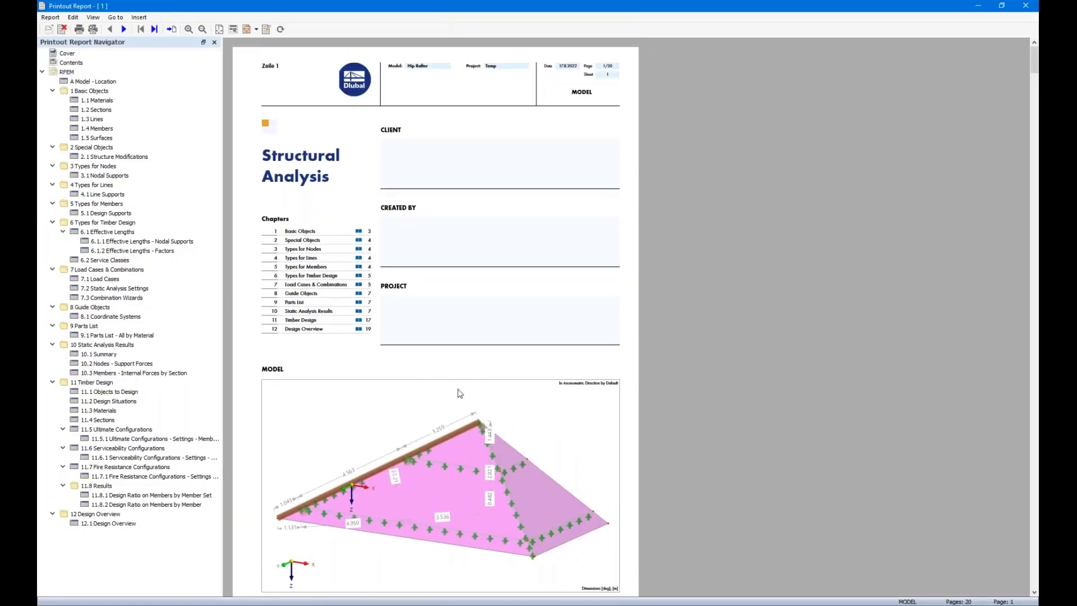
{"action": "scroll", "coordinate": [461, 413], "scroll_direction": "down", "scroll_amount": 3}
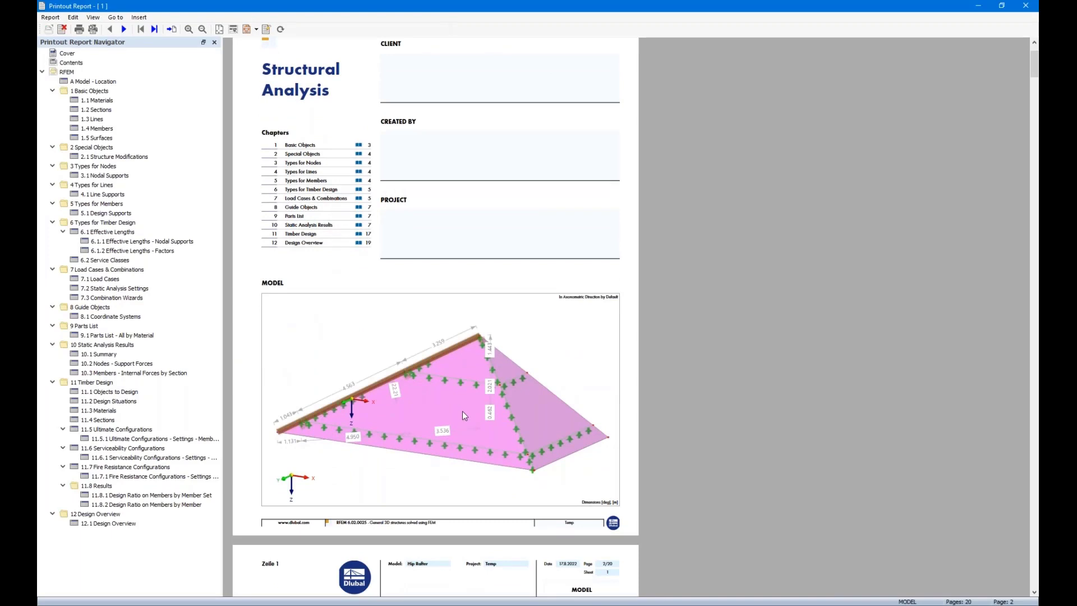
{"action": "scroll", "coordinate": [463, 413], "scroll_direction": "down", "scroll_amount": 2}
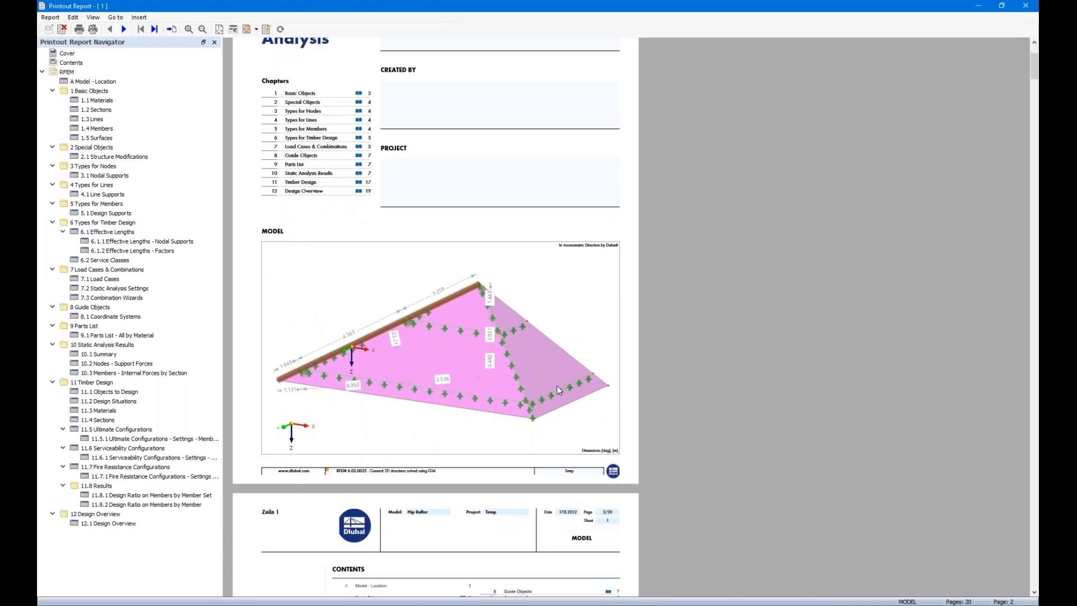
- Edit the model picture on the report's first page, rotating the roof and shrinking the print frame closely around it
{"action": "right_click", "coordinate": [429, 340]}
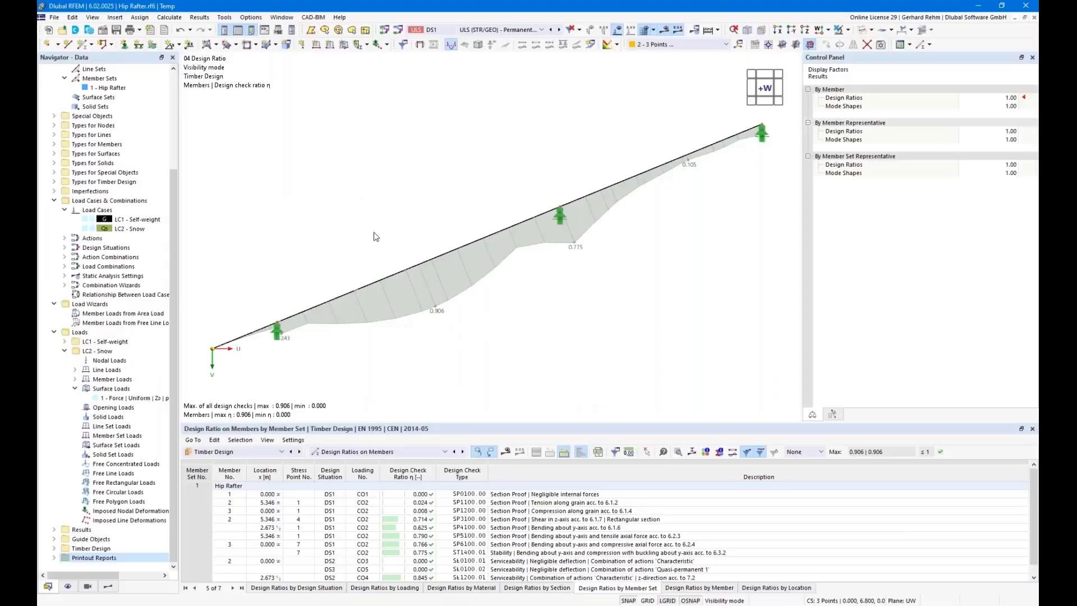
{"action": "left_click", "coordinate": [568, 401]}
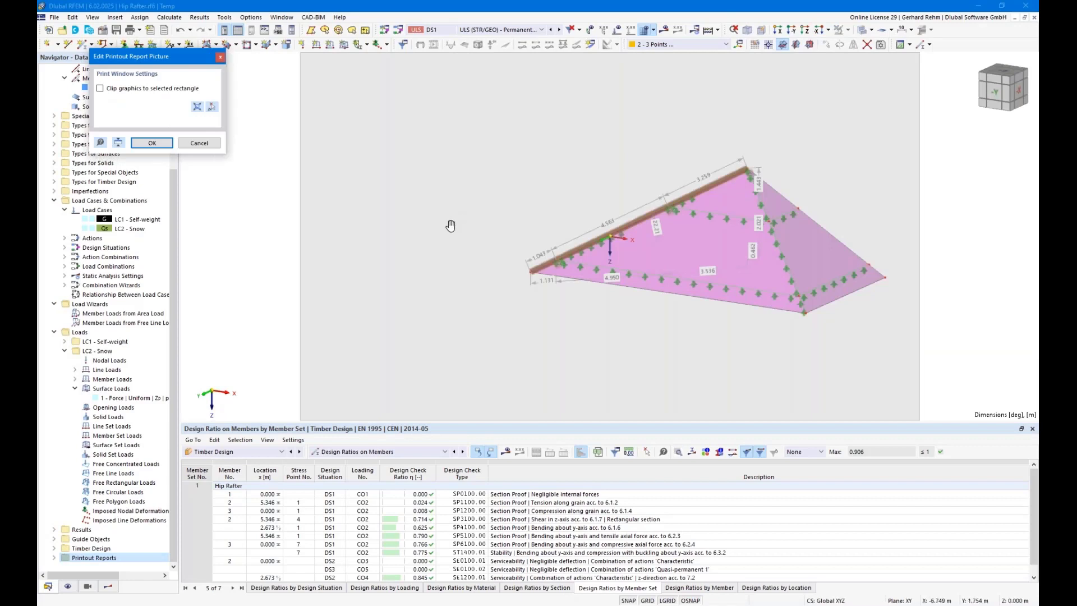
{"action": "scroll", "coordinate": [451, 226], "scroll_direction": "down", "scroll_amount": 2}
{"action": "middle_click_drag", "start_coordinate": [438, 241], "coordinate": [548, 286], "text": "ctrl"}
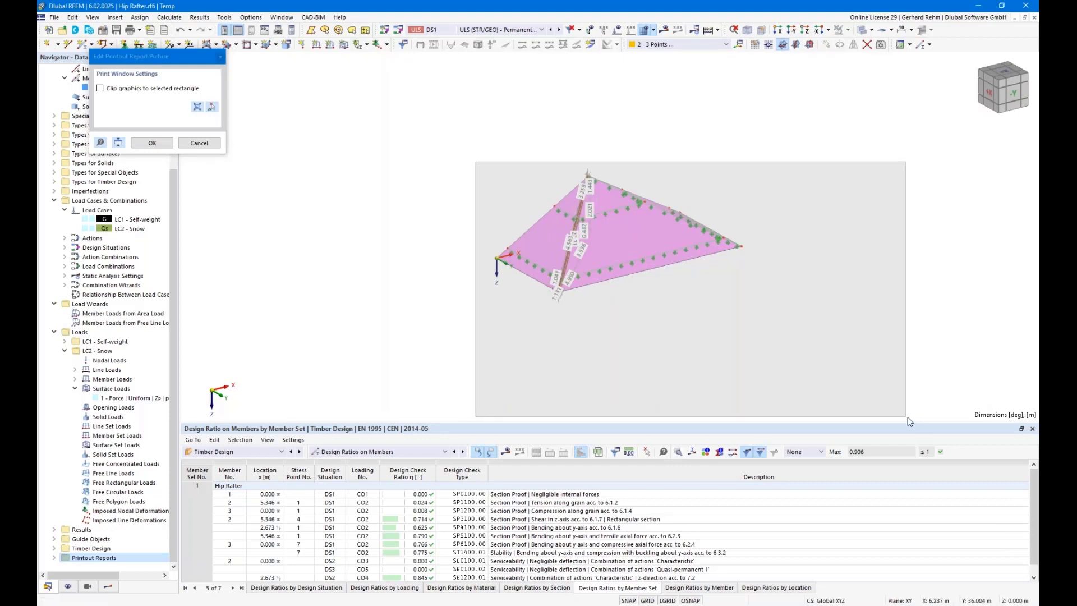
{"action": "left_click_drag", "start_coordinate": [906, 416], "coordinate": [762, 312]}
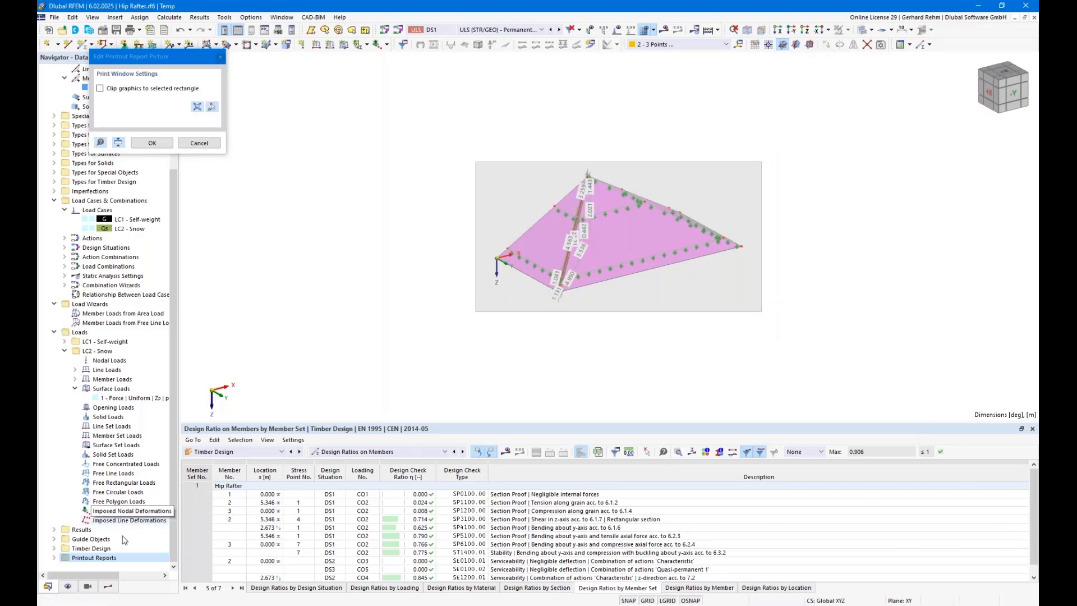
- Hide the dimensions in the report's model picture and apply the picture changes
{"action": "left_click", "coordinate": [68, 586]}
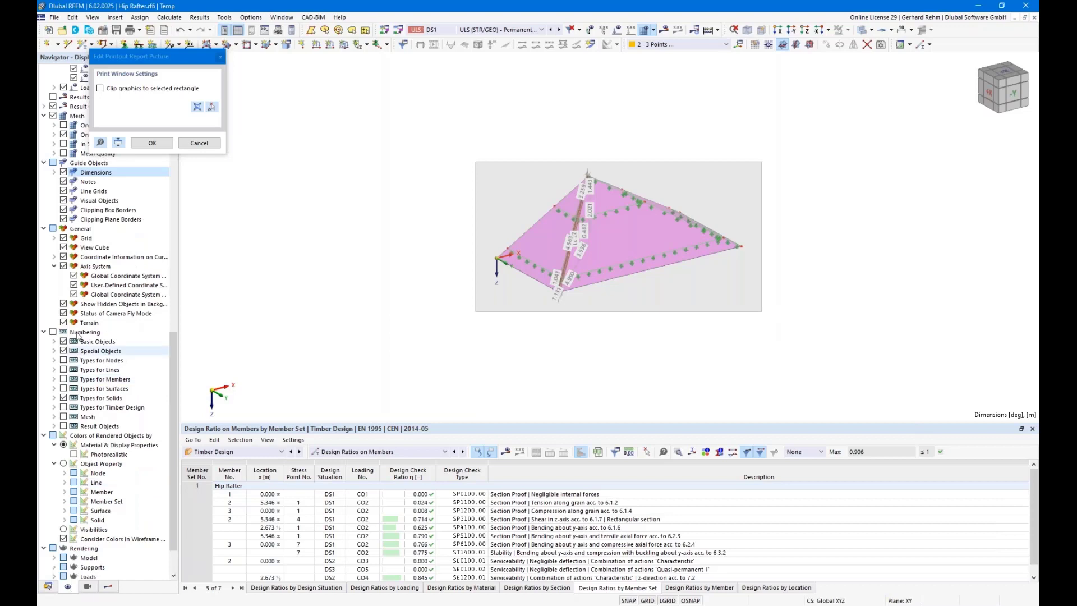
{"action": "left_click", "coordinate": [64, 173]}
{"action": "left_click", "coordinate": [152, 144]}
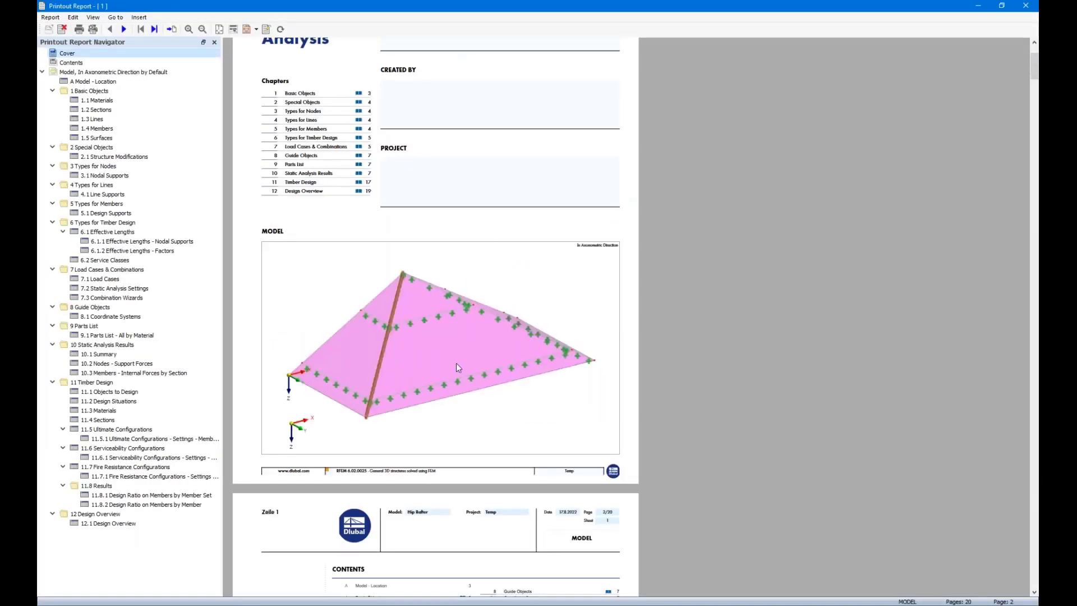
- Look over the report's table of contents and continue down to the Model - Location and Basic Objects page
{"action": "scroll", "coordinate": [456, 359], "scroll_direction": "down", "scroll_amount": 5}
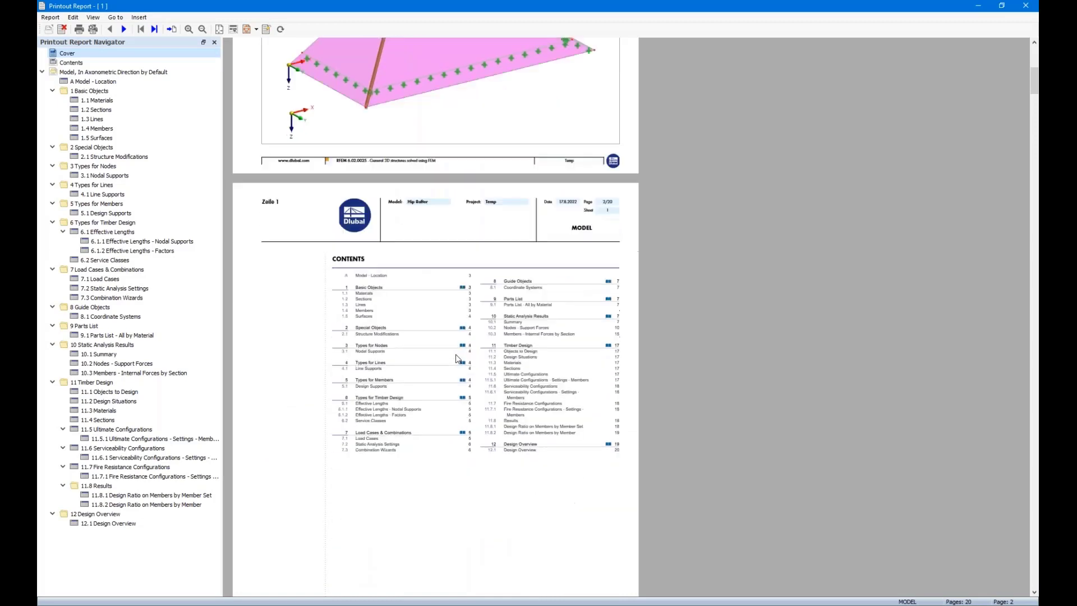
{"action": "scroll", "coordinate": [456, 354], "scroll_direction": "down", "scroll_amount": 1}
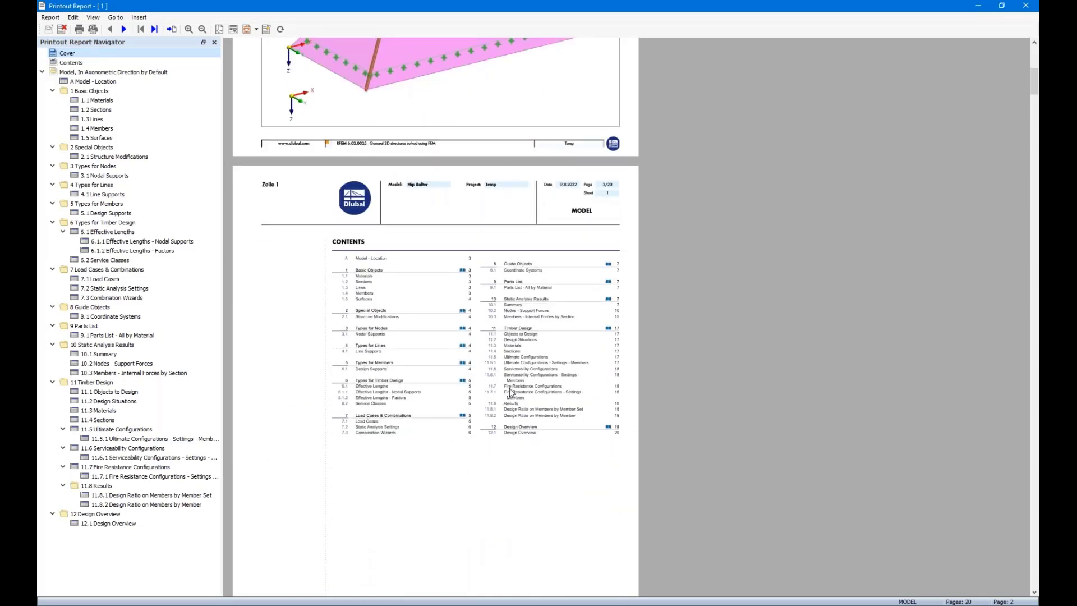
{"action": "scroll", "coordinate": [510, 392], "scroll_direction": "down", "scroll_amount": 3}
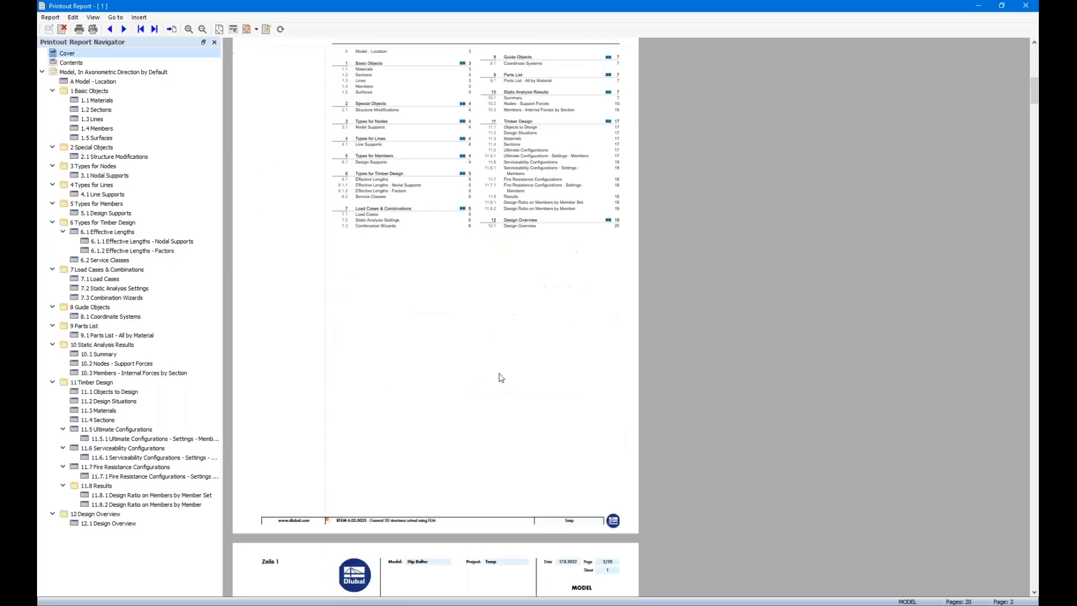
{"action": "scroll", "coordinate": [501, 377], "scroll_direction": "down", "scroll_amount": 4}
{"action": "scroll", "coordinate": [499, 377], "scroll_direction": "down", "scroll_amount": 1}
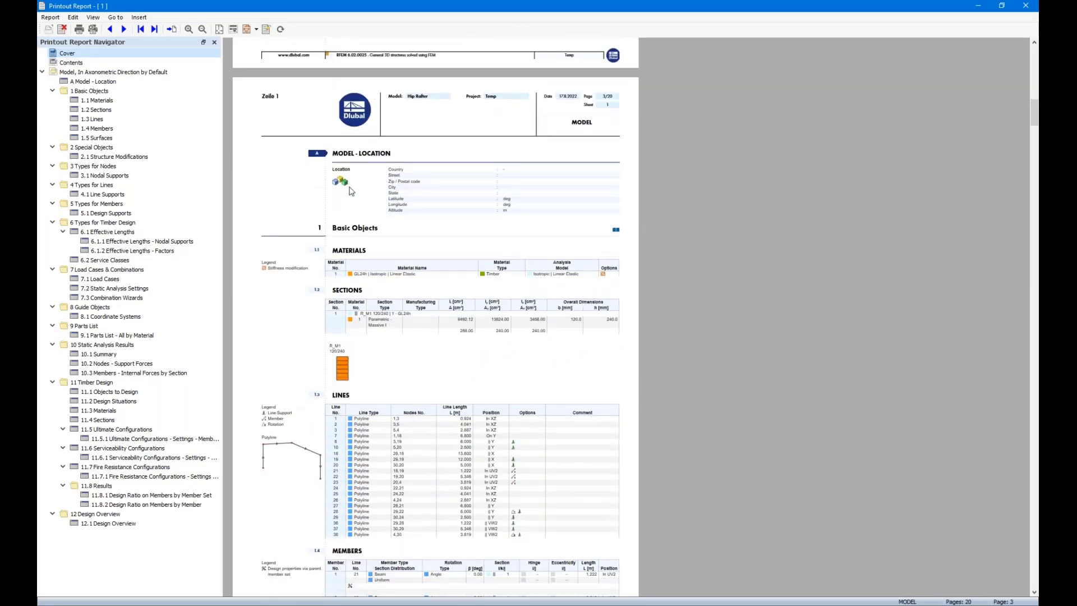
- Arrange the printout report and model windows side by side, making the report window wide enough to show the full page
{"action": "left_click_drag", "start_coordinate": [306, 13], "coordinate": [2, 95]}
{"action": "left_click", "coordinate": [661, 166]}
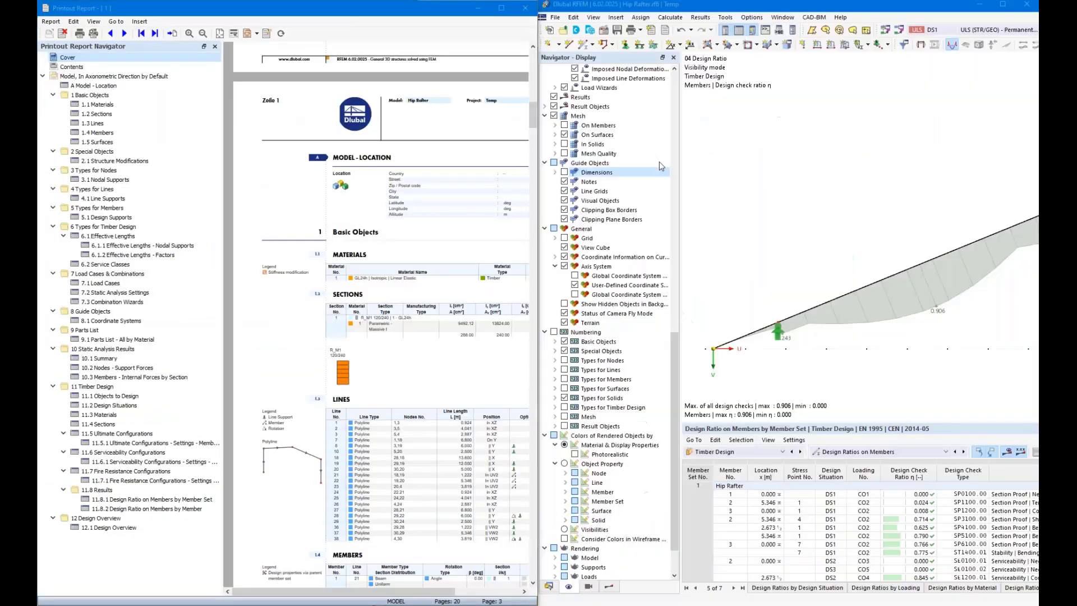
{"action": "left_click_drag", "start_coordinate": [609, 181], "coordinate": [761, 182]}
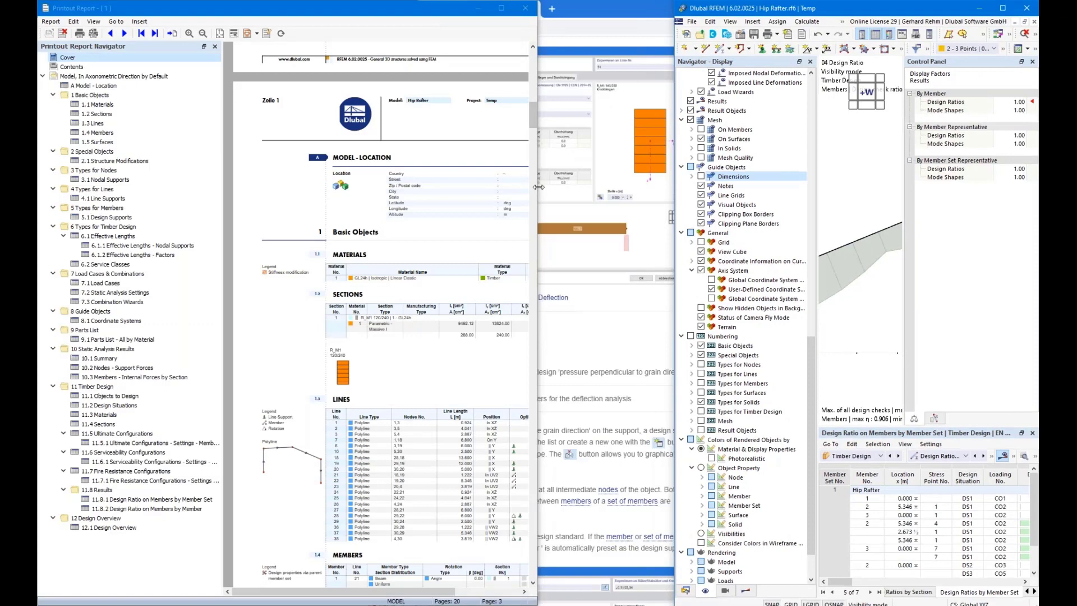
{"action": "left_click_drag", "start_coordinate": [539, 187], "coordinate": [670, 187]}
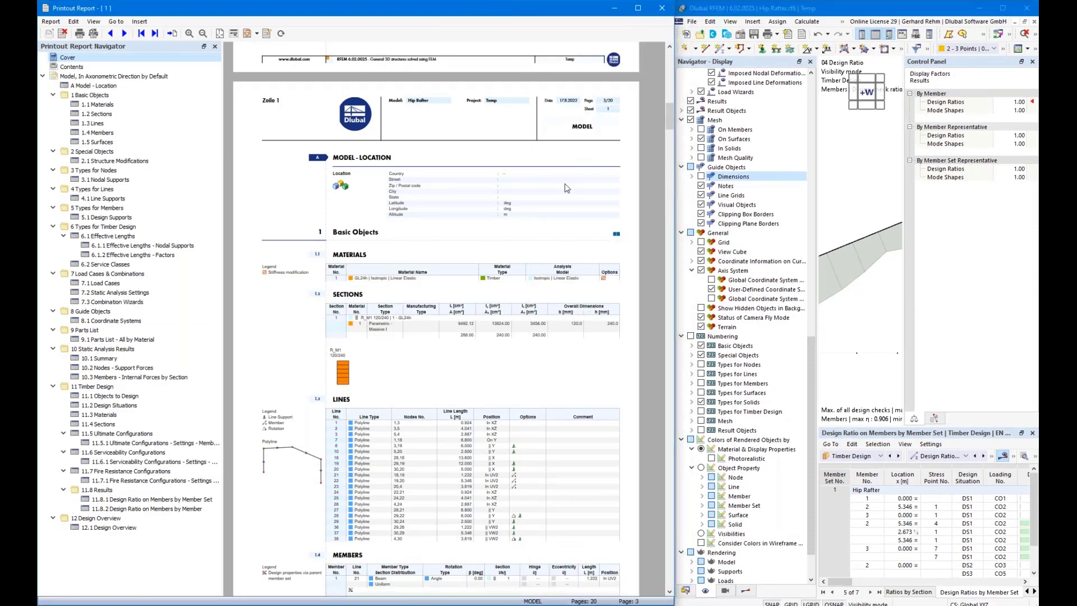
- Bring up the Printout Report Manager beside the report, exclude Model - Location and check the sub-items of Materials
{"action": "left_click", "coordinate": [267, 34]}
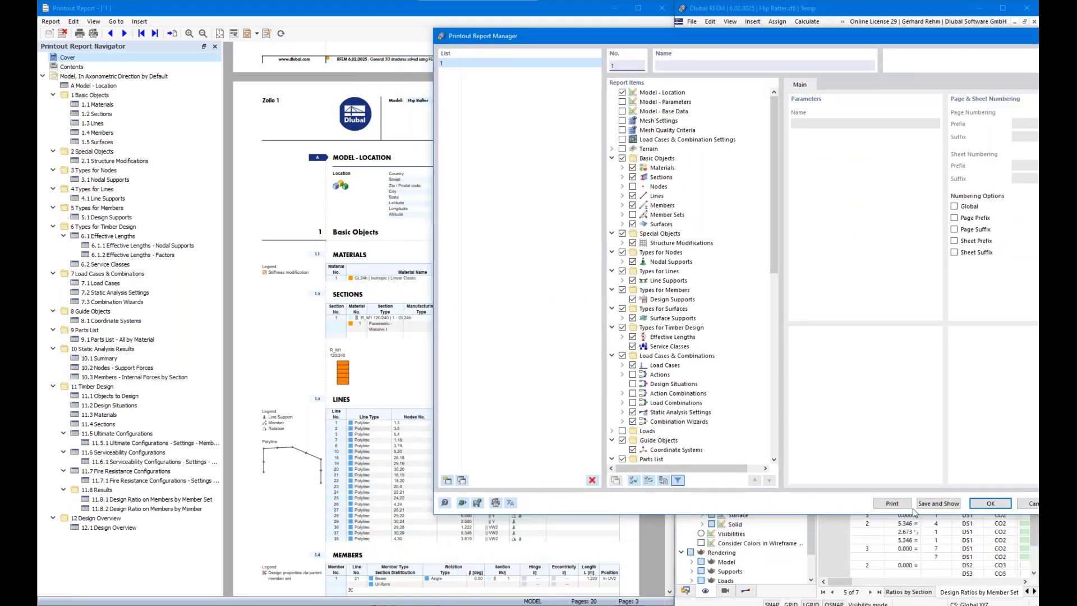
{"action": "left_click_drag", "start_coordinate": [634, 38], "coordinate": [842, 88]}
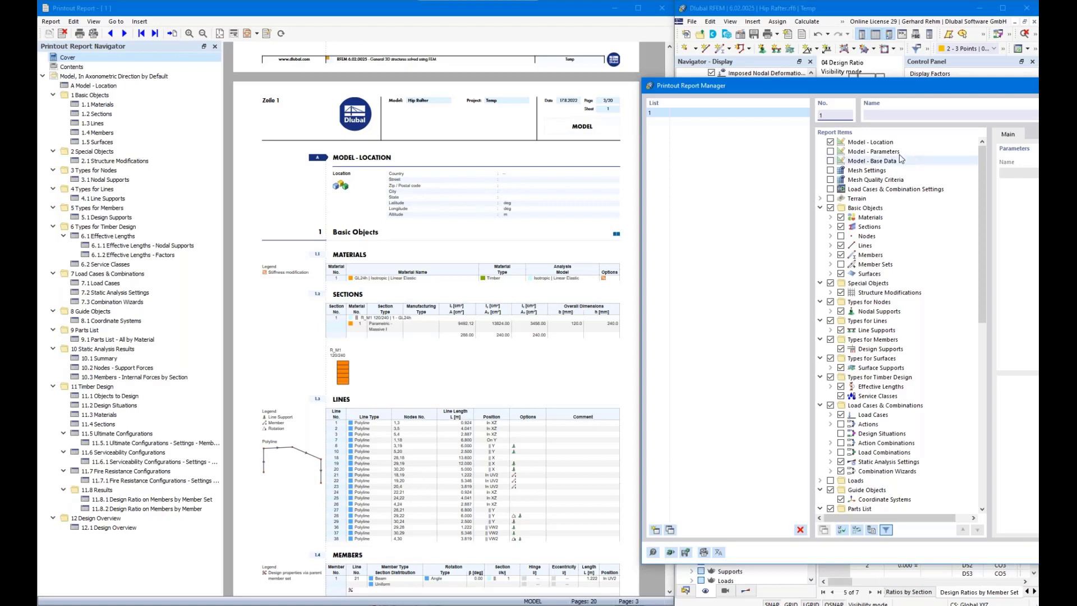
{"action": "left_click", "coordinate": [831, 142]}
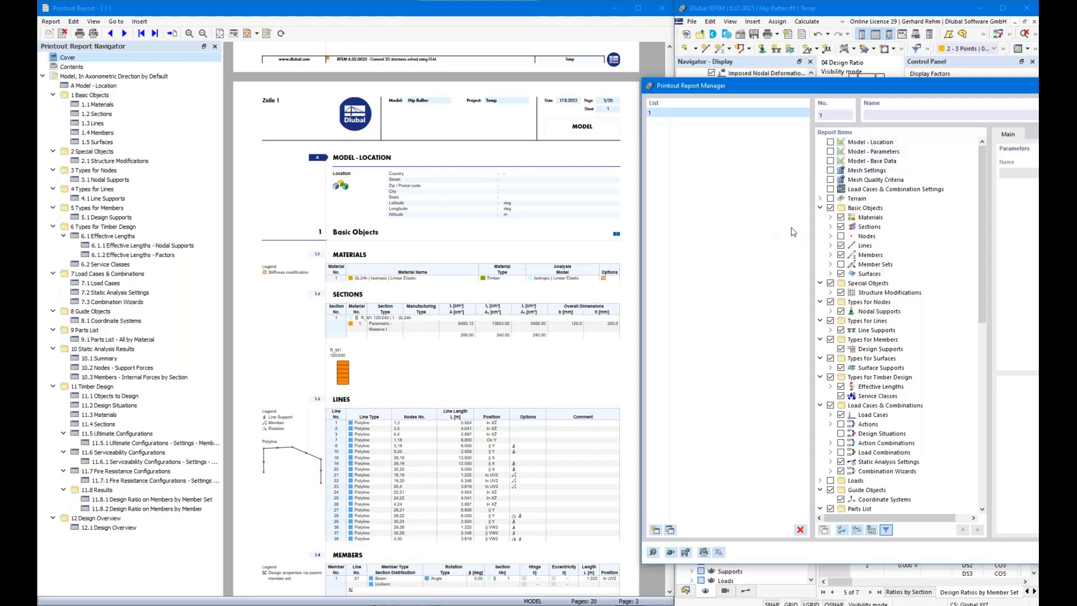
{"action": "left_click", "coordinate": [831, 217]}
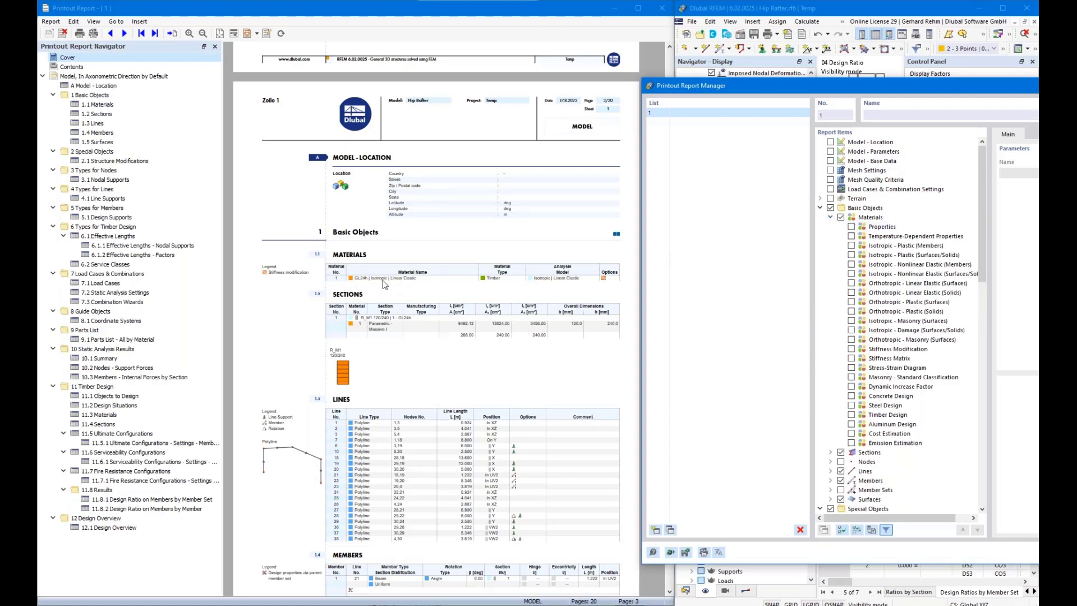
{"action": "left_click", "coordinate": [830, 218]}
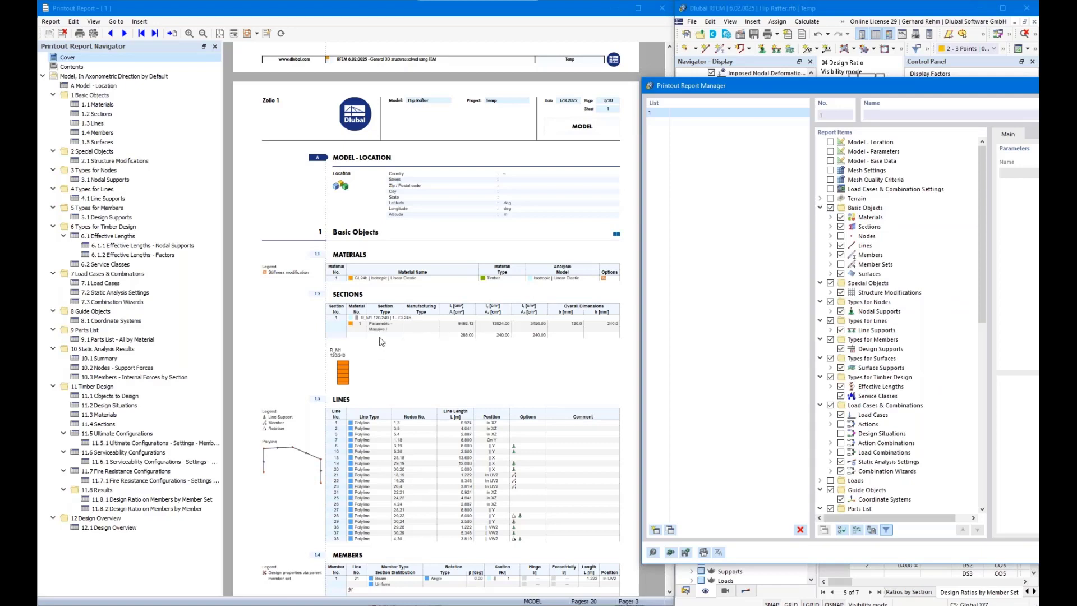
- Exclude Lines, Members, Surfaces and the Special Objects group from the report items, following the matching chapters in the report
{"action": "scroll", "coordinate": [382, 340], "scroll_direction": "down", "scroll_amount": 1}
{"action": "scroll", "coordinate": [400, 279], "scroll_direction": "down", "scroll_amount": 1}
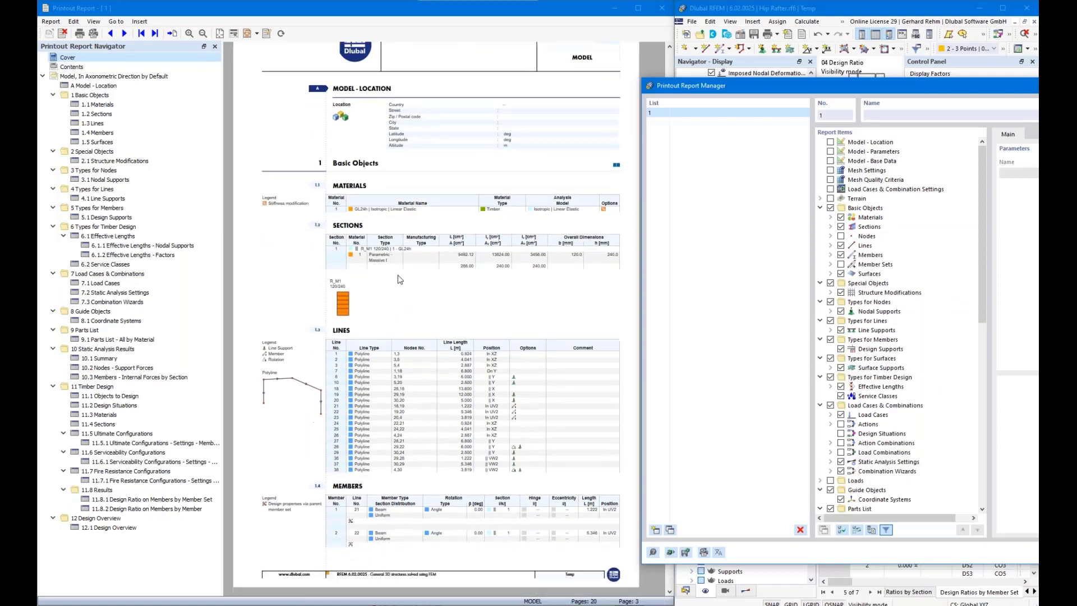
{"action": "scroll", "coordinate": [396, 256], "scroll_direction": "down", "scroll_amount": 3}
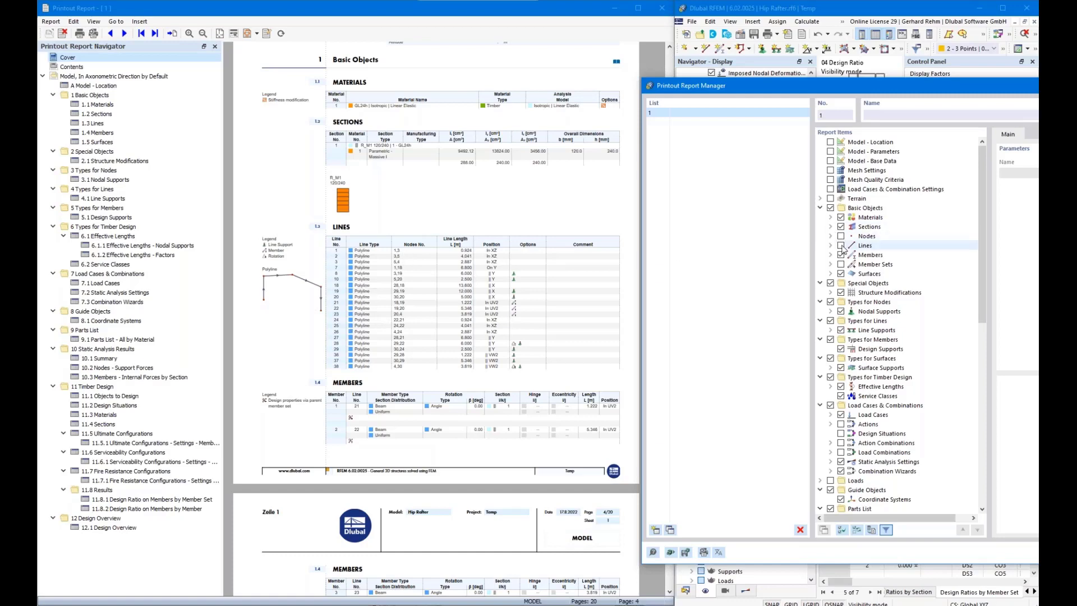
{"action": "scroll", "coordinate": [433, 283], "scroll_direction": "down", "scroll_amount": 3}
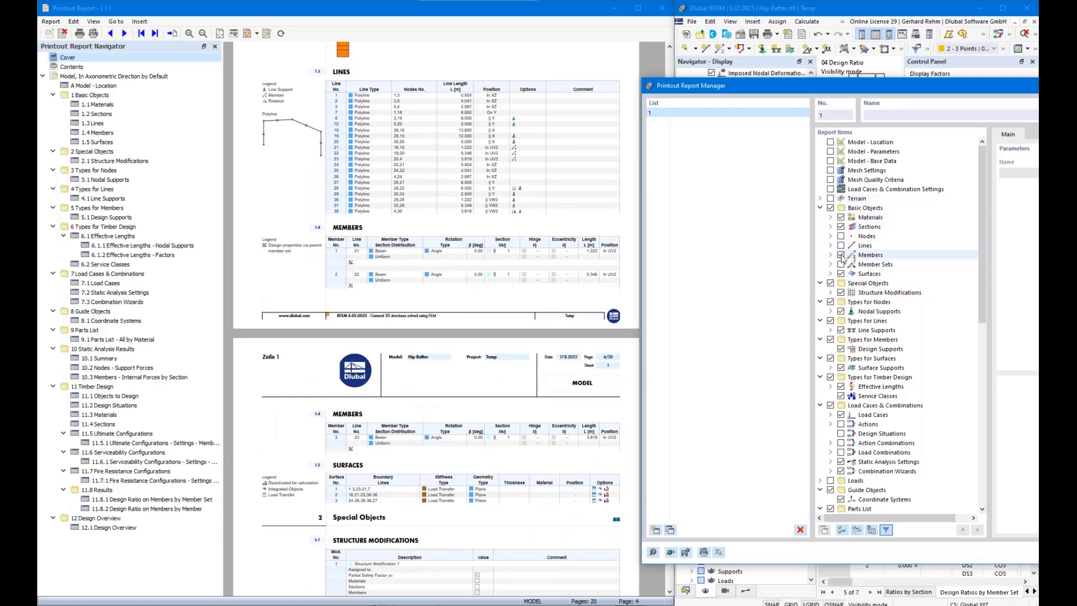
{"action": "scroll", "coordinate": [360, 335], "scroll_direction": "down", "scroll_amount": 3}
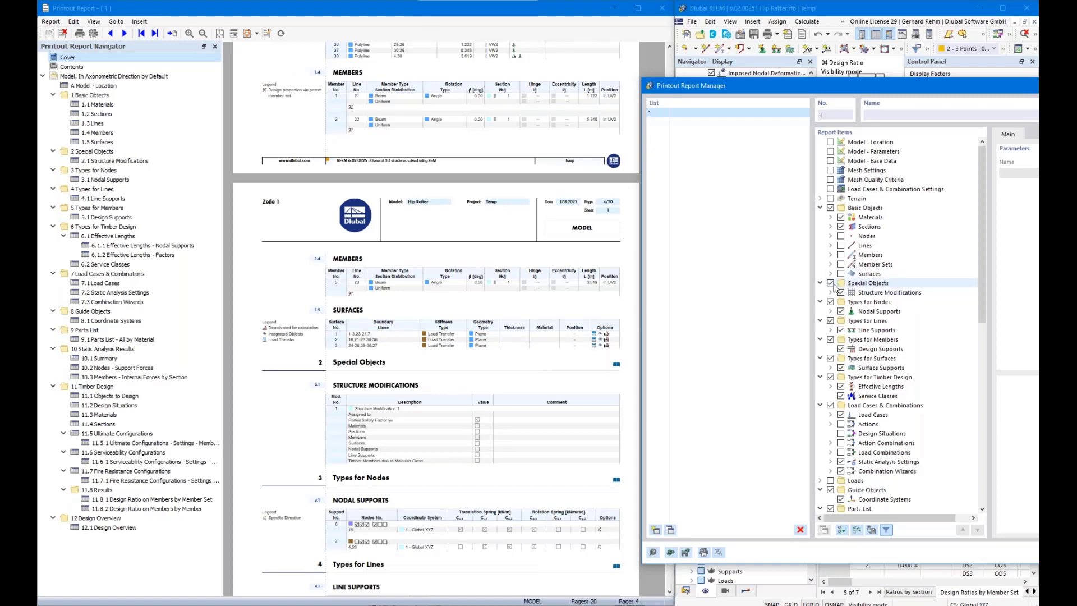
{"action": "left_click", "coordinate": [830, 283]}
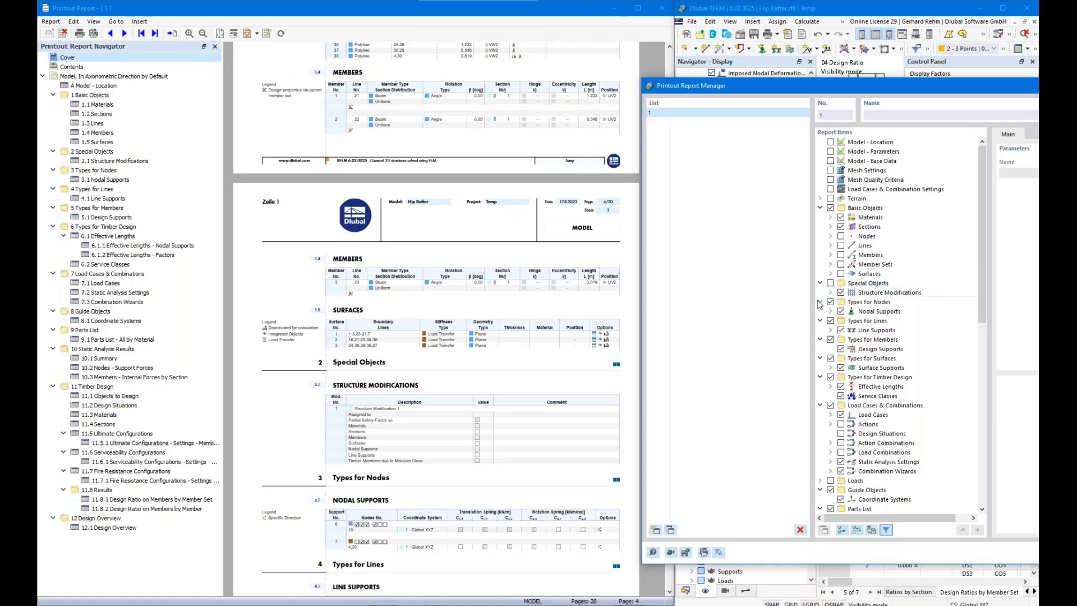
- Review the nodal supports chapter and the sub-items selected for Nodal Supports in the report manager
{"action": "scroll", "coordinate": [469, 279], "scroll_direction": "down", "scroll_amount": 3}
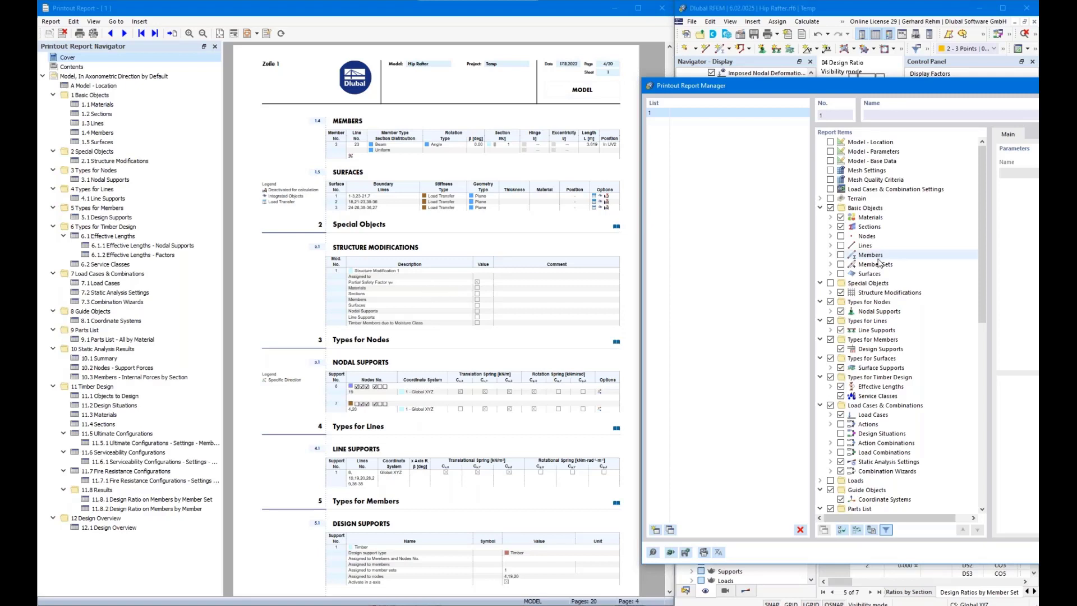
{"action": "left_click", "coordinate": [831, 311]}
{"action": "scroll", "coordinate": [836, 337], "scroll_direction": "down", "scroll_amount": 2}
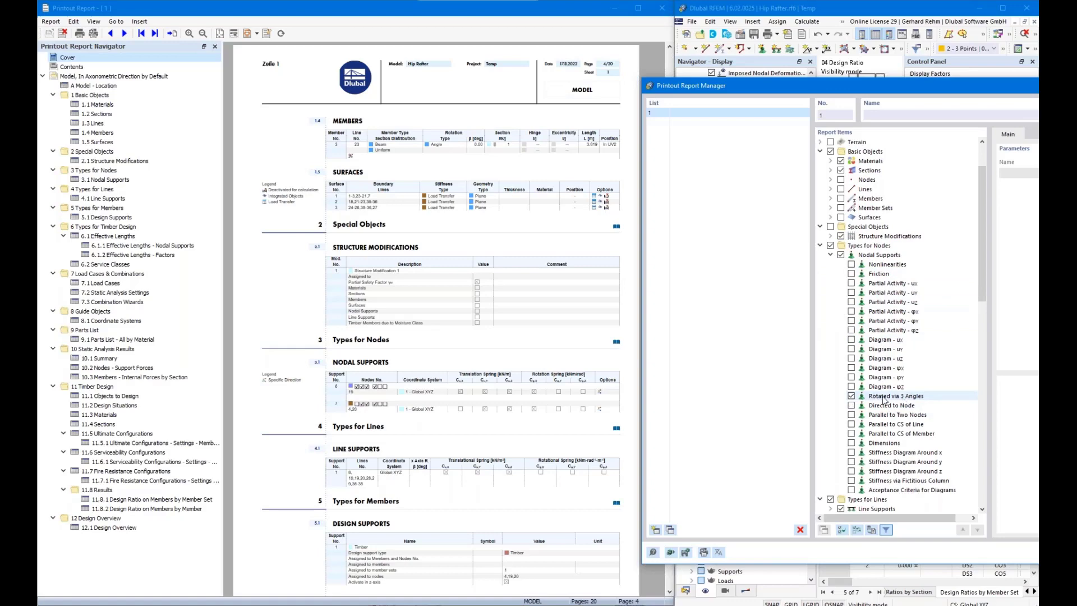
{"action": "left_click", "coordinate": [830, 255]}
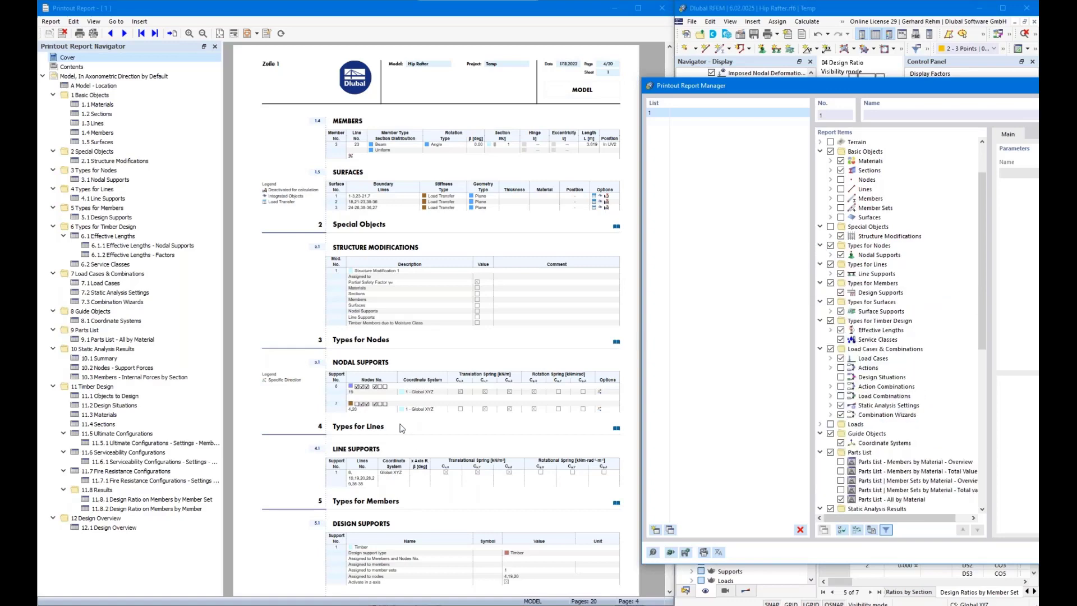
- Exclude Types for Lines, Types for Members and Types for Surfaces from the report items
{"action": "scroll", "coordinate": [402, 428], "scroll_direction": "down", "scroll_amount": 3}
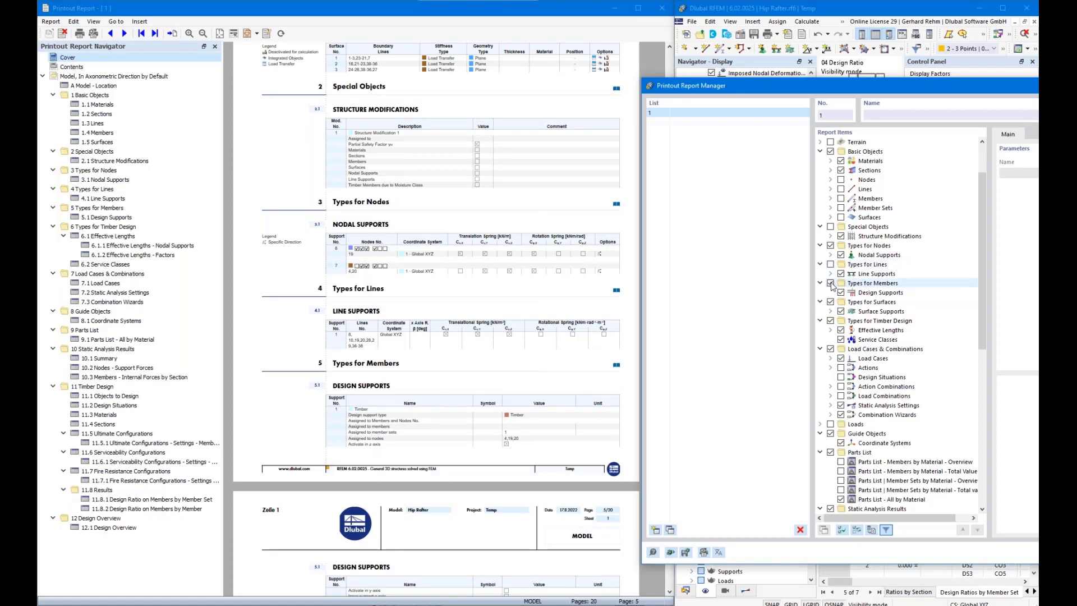
{"action": "scroll", "coordinate": [380, 405], "scroll_direction": "down", "scroll_amount": 6}
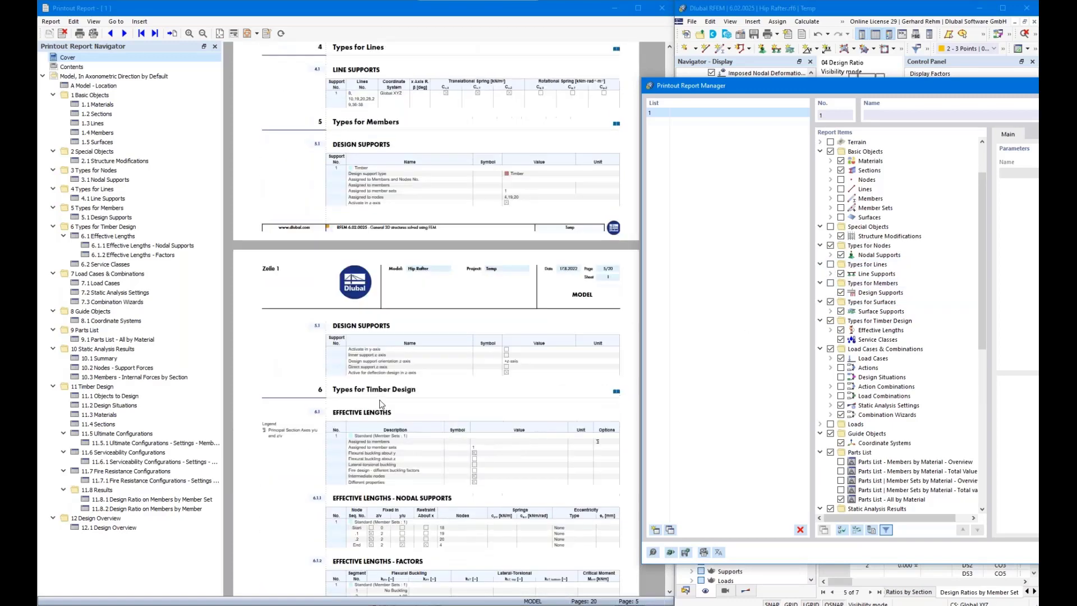
{"action": "left_click", "coordinate": [831, 303]}
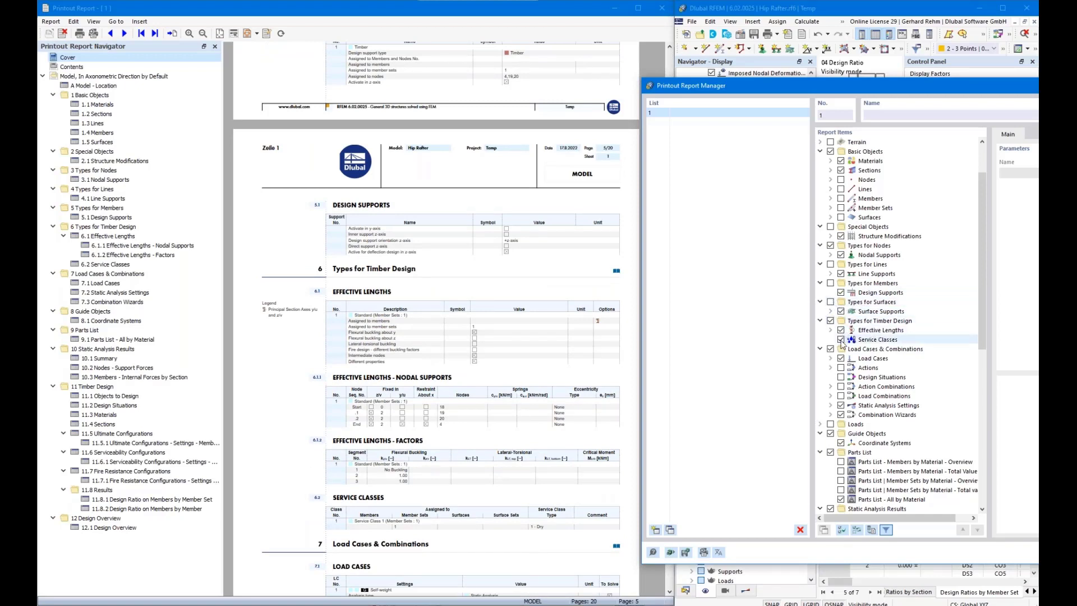
- Display the options of the Load Cases report item and reposition the report manager so that they are in view
{"action": "scroll", "coordinate": [848, 349], "scroll_direction": "down", "scroll_amount": 1}
{"action": "scroll", "coordinate": [849, 349], "scroll_direction": "down", "scroll_amount": 1}
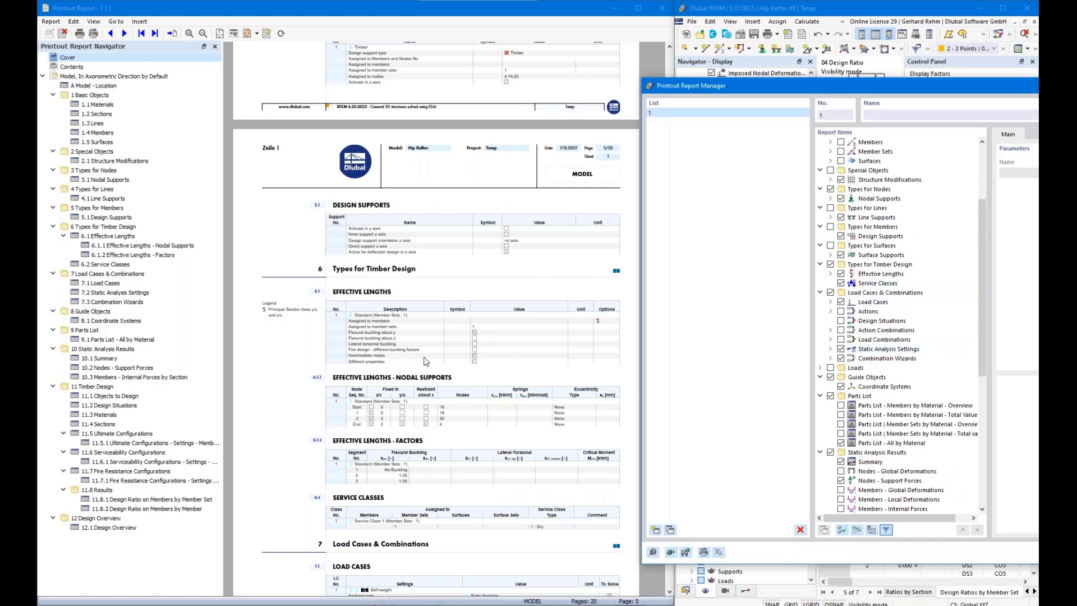
{"action": "scroll", "coordinate": [400, 377], "scroll_direction": "down", "scroll_amount": 1}
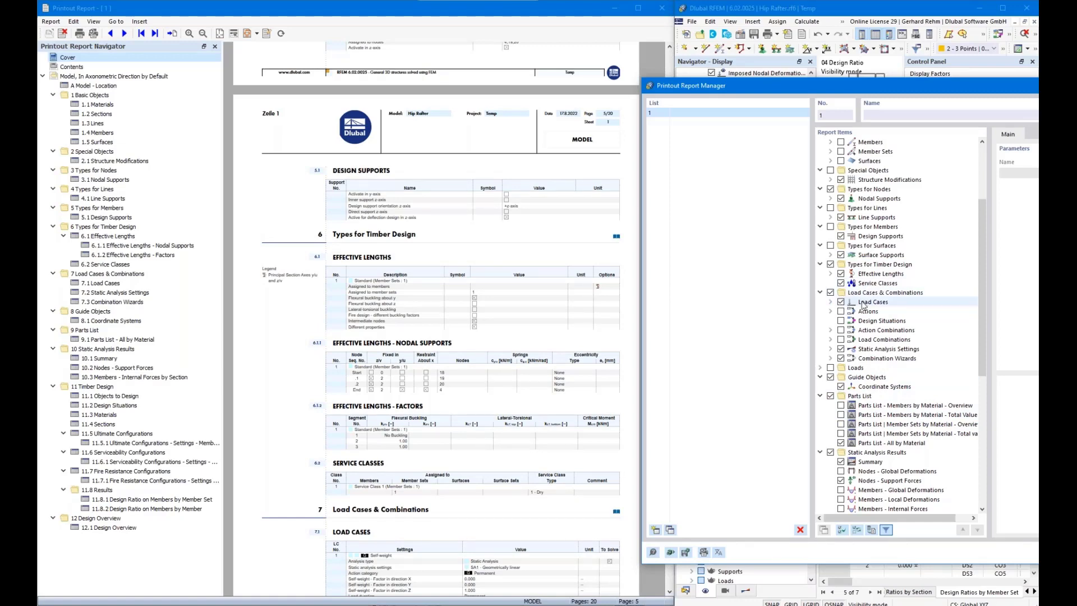
{"action": "left_click", "coordinate": [874, 302]}
{"action": "left_click_drag", "start_coordinate": [848, 94], "coordinate": [743, 82]}
{"action": "scroll", "coordinate": [376, 374], "scroll_direction": "down", "scroll_amount": 3}
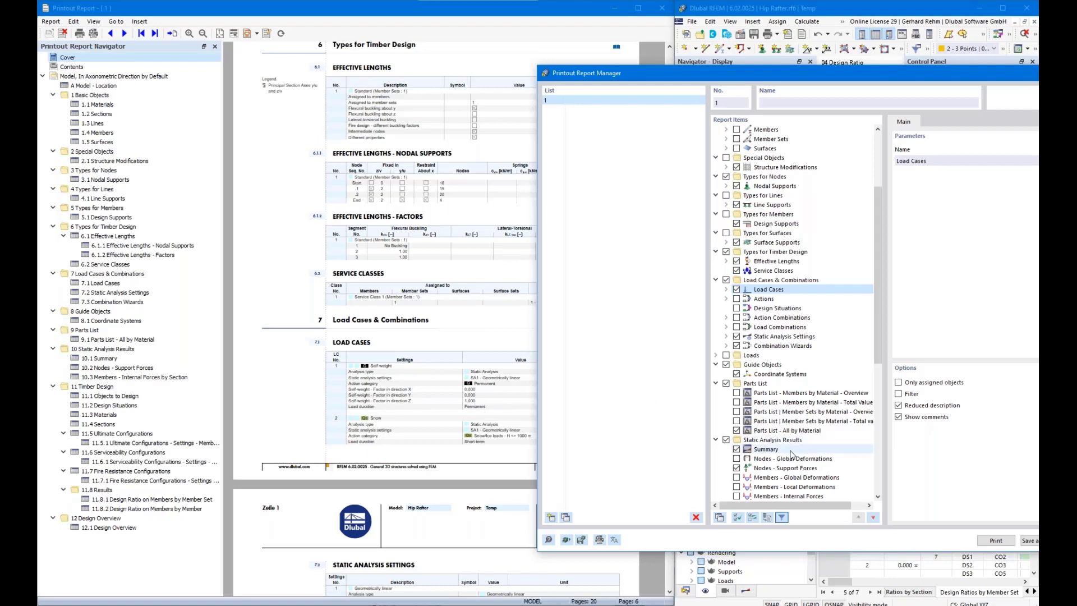
- Include Design Situations and Load Combinations in the report, with a reduced description for the load combinations
{"action": "left_click", "coordinate": [762, 310]}
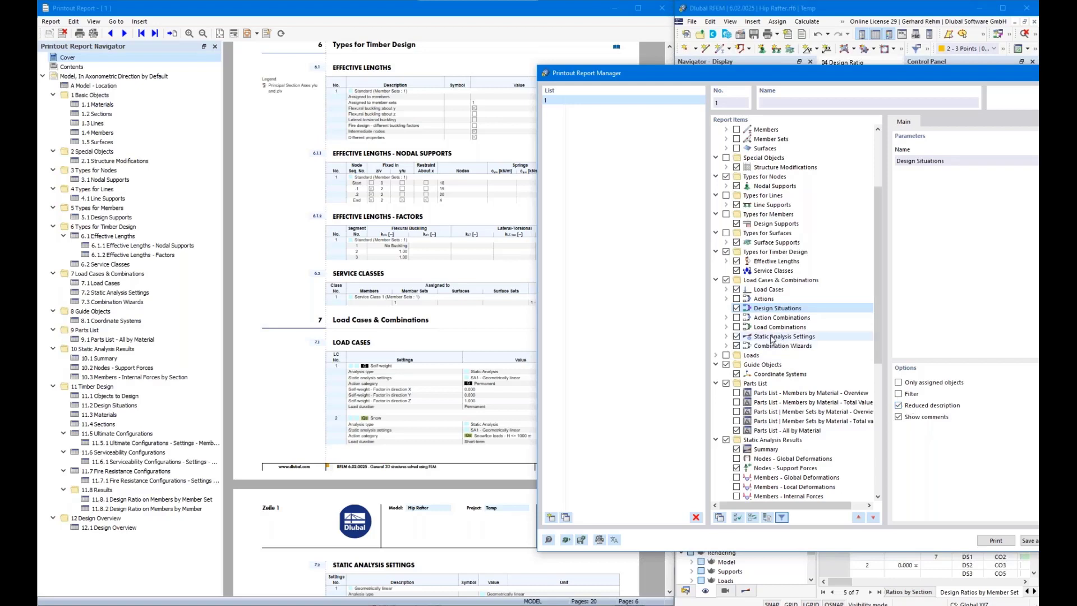
{"action": "left_click", "coordinate": [736, 327]}
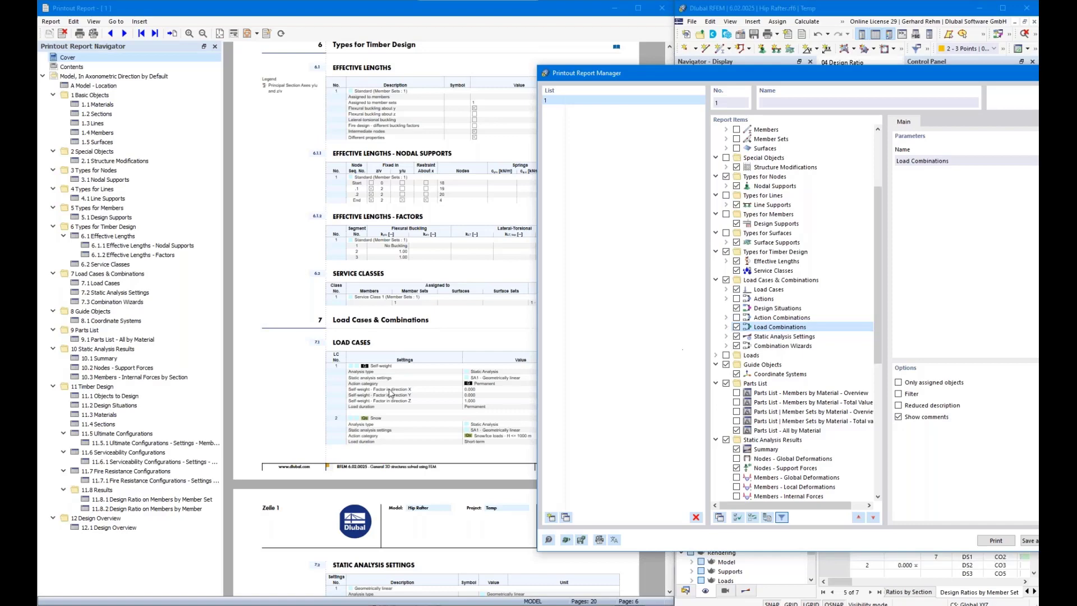
{"action": "scroll", "coordinate": [392, 392], "scroll_direction": "down", "scroll_amount": 6}
{"action": "scroll", "coordinate": [426, 376], "scroll_direction": "down", "scroll_amount": 10}
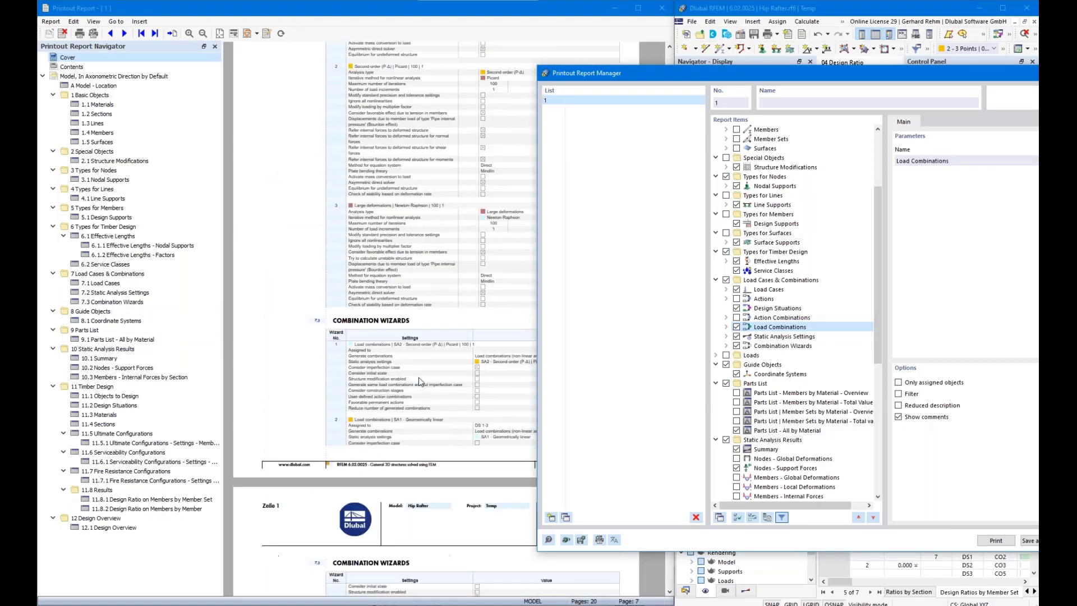
{"action": "scroll", "coordinate": [415, 402], "scroll_direction": "up", "scroll_amount": 9}
{"action": "scroll", "coordinate": [423, 431], "scroll_direction": "up", "scroll_amount": 5}
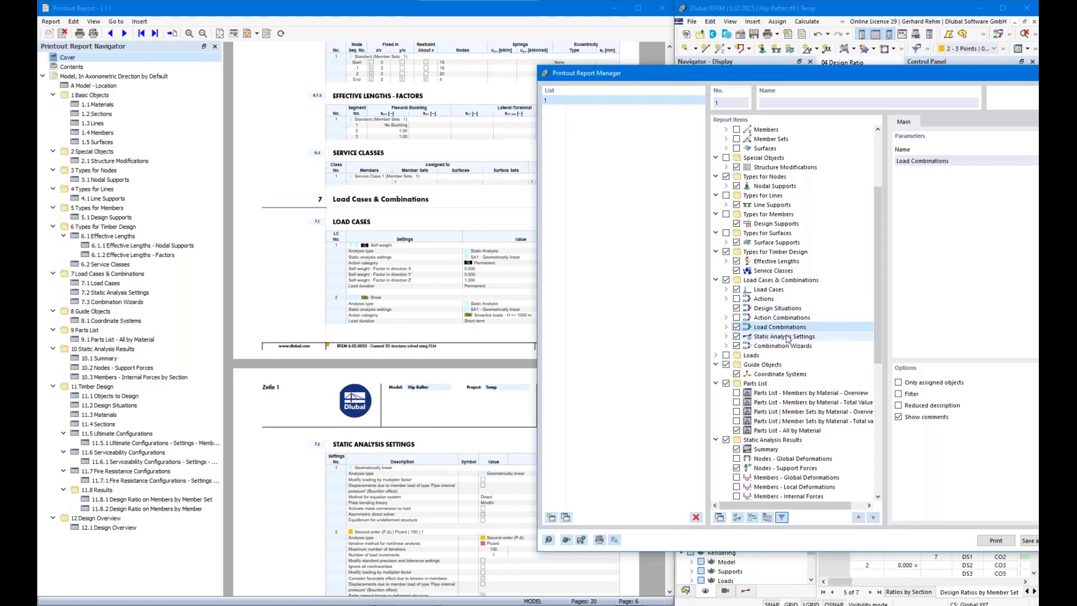
{"action": "left_click", "coordinate": [899, 406]}
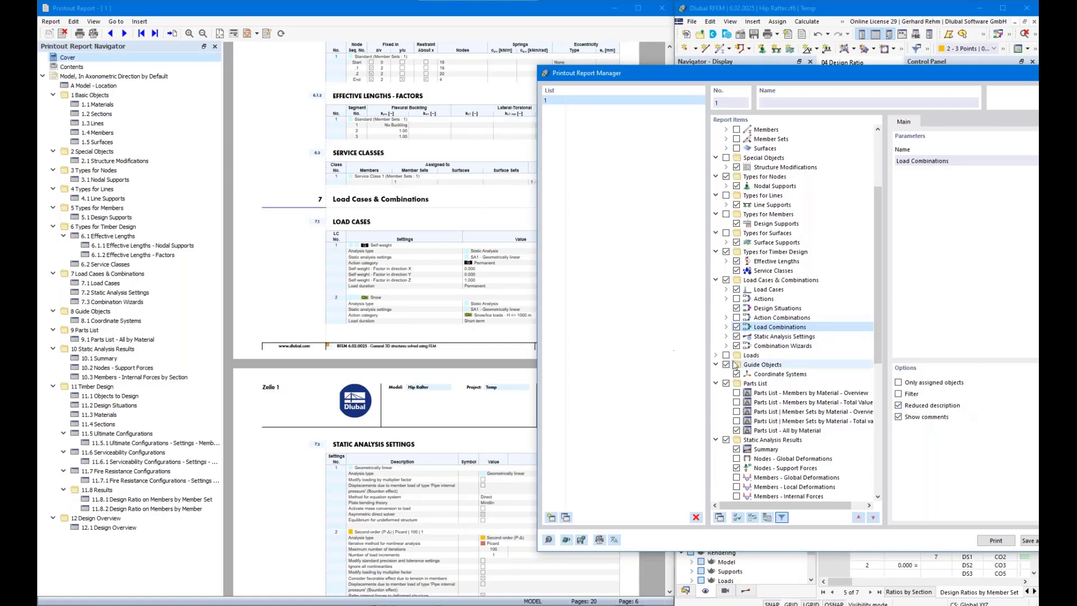
- Exclude Static Analysis Settings and Combination Wizards from the Load Cases & Combinations report items after reviewing their chapters in the report
{"action": "scroll", "coordinate": [382, 354], "scroll_direction": "down", "scroll_amount": 5}
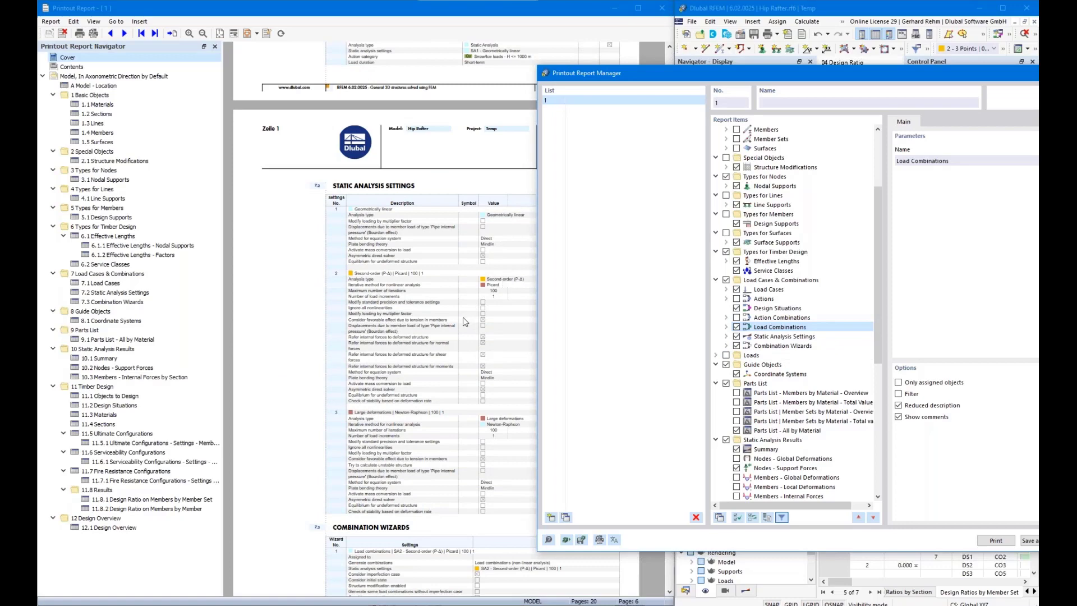
{"action": "scroll", "coordinate": [477, 308], "scroll_direction": "down", "scroll_amount": 1}
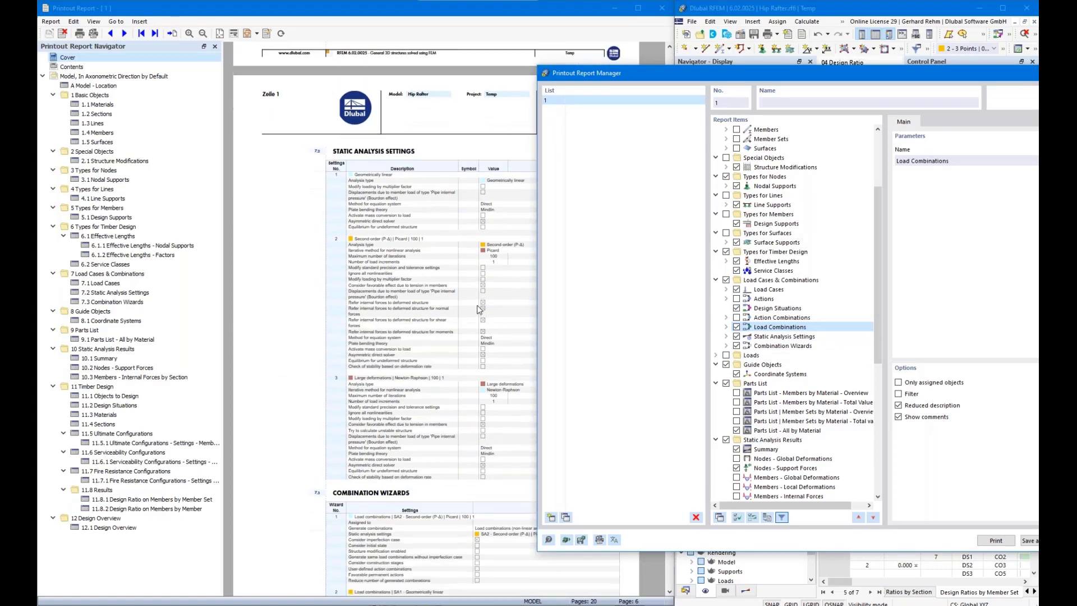
{"action": "scroll", "coordinate": [477, 308], "scroll_direction": "down", "scroll_amount": 4}
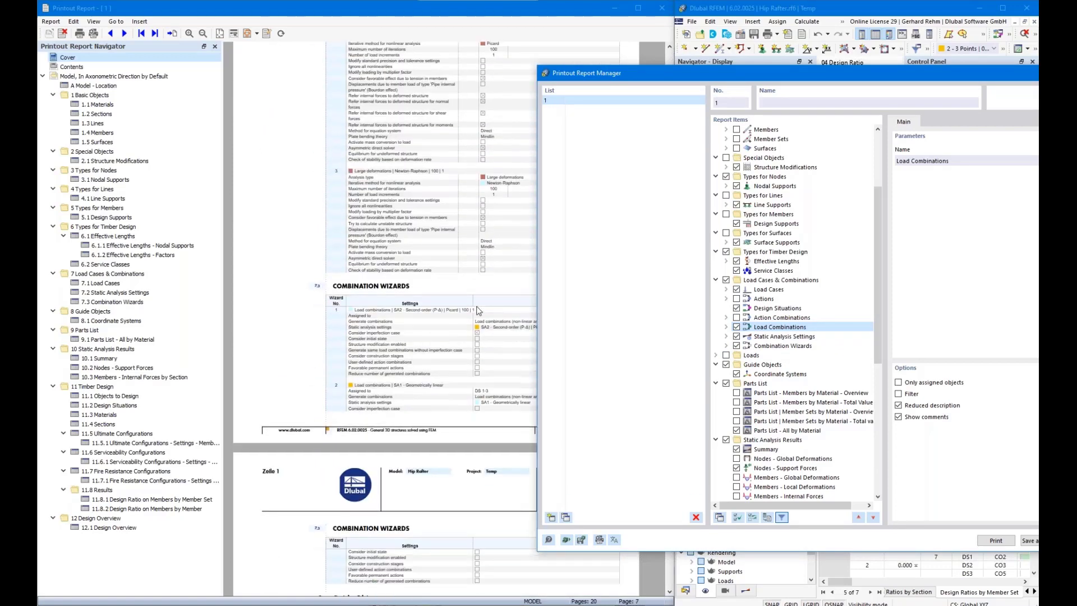
{"action": "scroll", "coordinate": [478, 309], "scroll_direction": "down", "scroll_amount": 3}
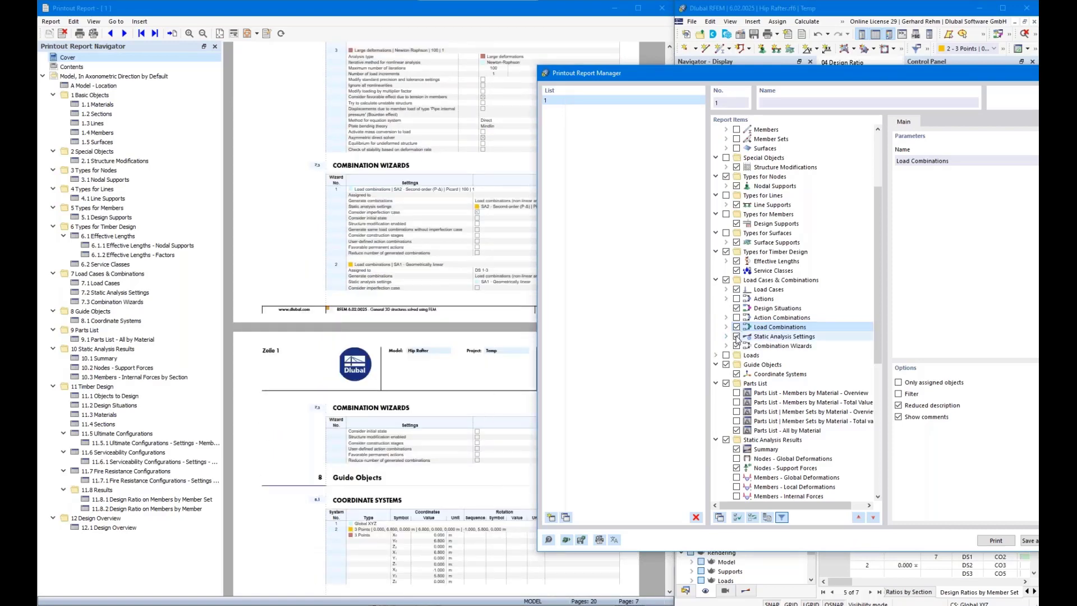
{"action": "left_click", "coordinate": [780, 336]}
- Include Loads in the report items and expand its self-weight load case LC1
{"action": "scroll", "coordinate": [403, 430], "scroll_direction": "down", "scroll_amount": 2}
{"action": "scroll", "coordinate": [403, 430], "scroll_direction": "down", "scroll_amount": 1}
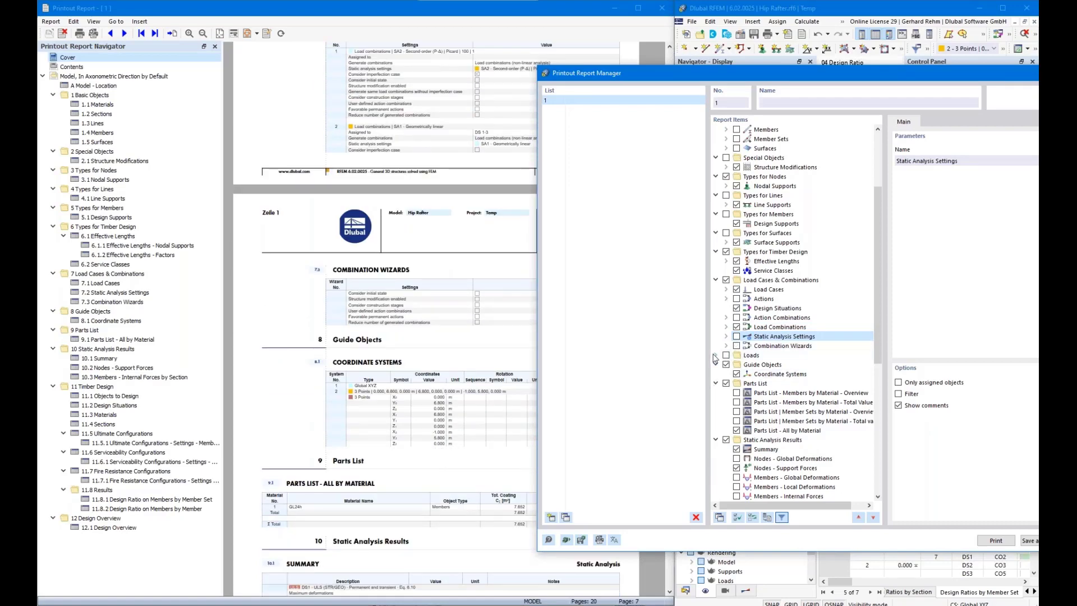
{"action": "left_click", "coordinate": [727, 356]}
{"action": "left_click", "coordinate": [726, 364]}
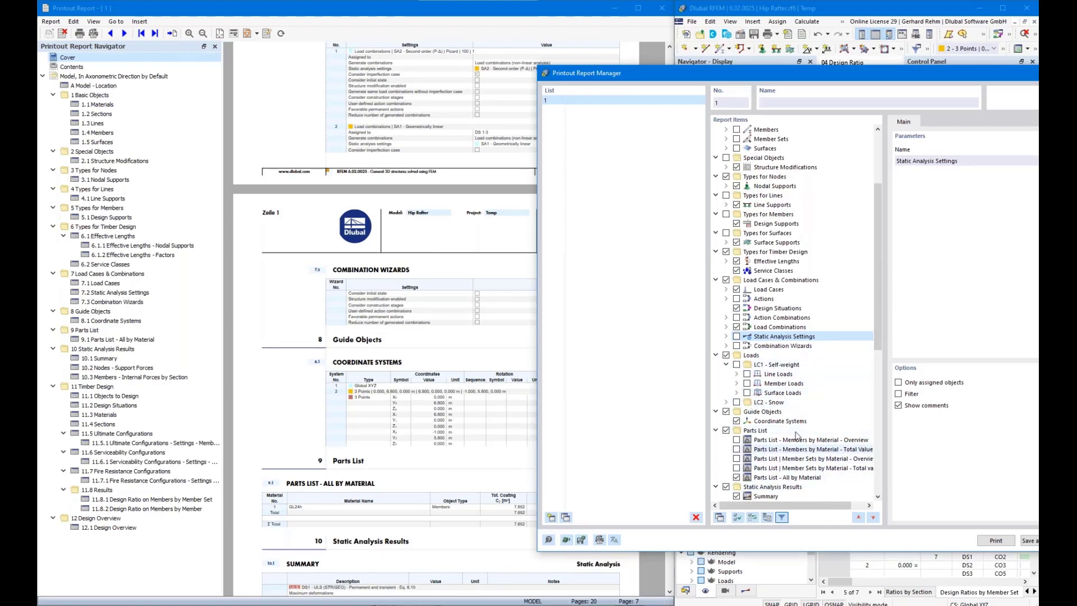
- Exclude Guide Objects and Parts List from the report items
{"action": "scroll", "coordinate": [796, 427], "scroll_direction": "down", "scroll_amount": 2}
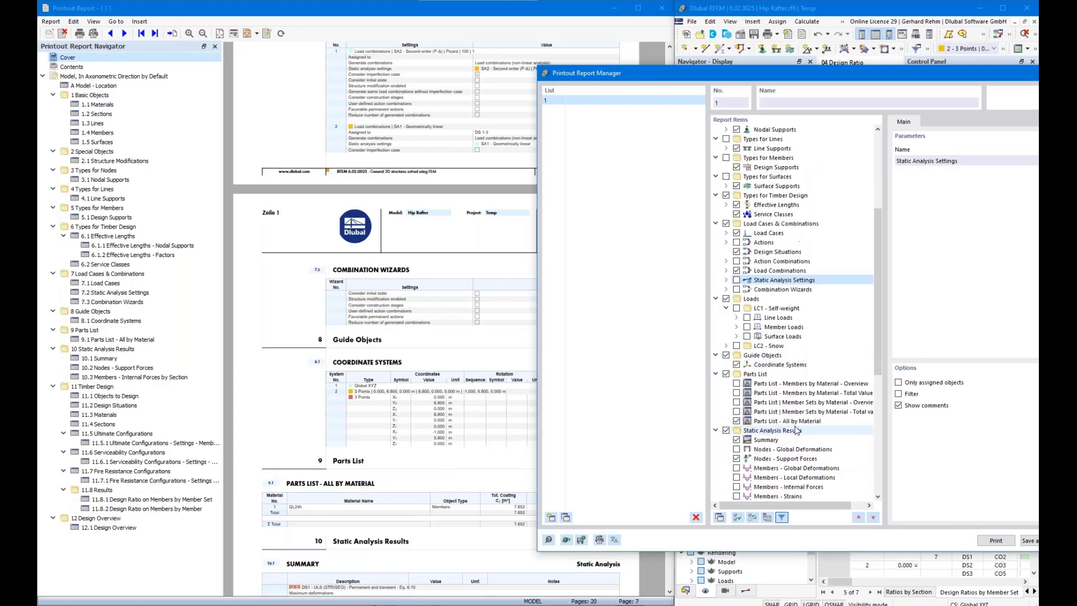
{"action": "left_click", "coordinate": [726, 356]}
{"action": "left_click", "coordinate": [726, 355]}
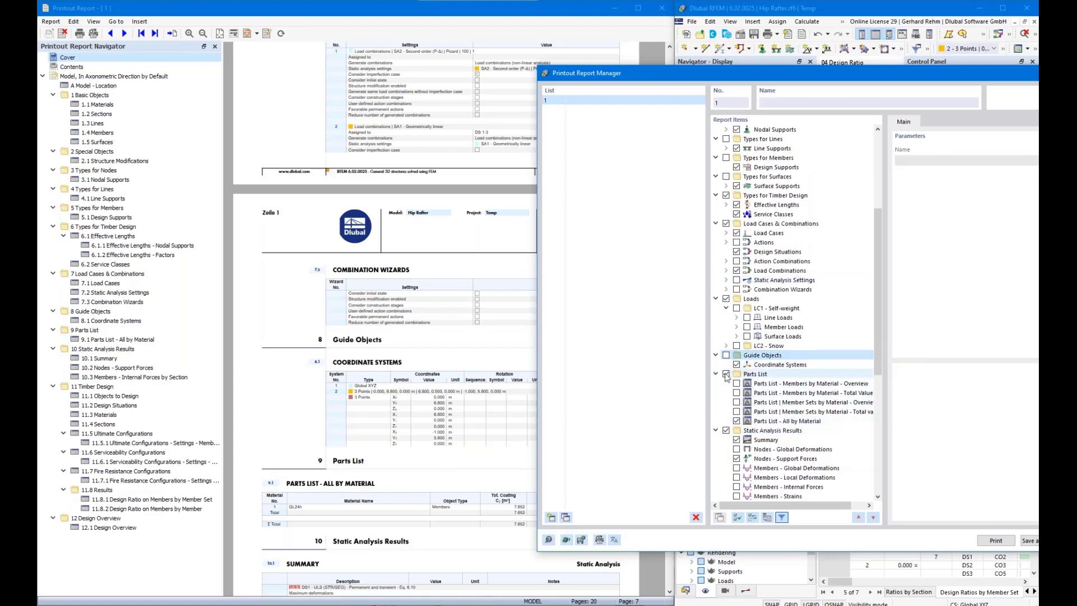
{"action": "left_click", "coordinate": [726, 374]}
{"action": "left_click", "coordinate": [726, 374]}
- Exclude the Summary from the Static Analysis Results and display the options of the Nodes - Support Forces item
{"action": "scroll", "coordinate": [724, 410], "scroll_direction": "down", "scroll_amount": 4}
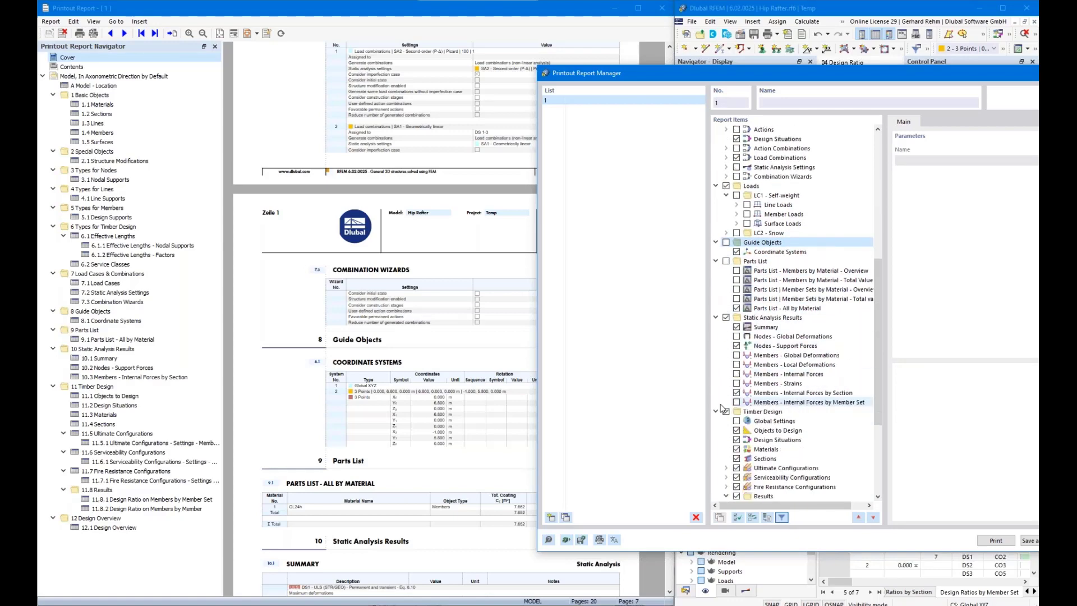
{"action": "scroll", "coordinate": [383, 385], "scroll_direction": "down", "scroll_amount": 5}
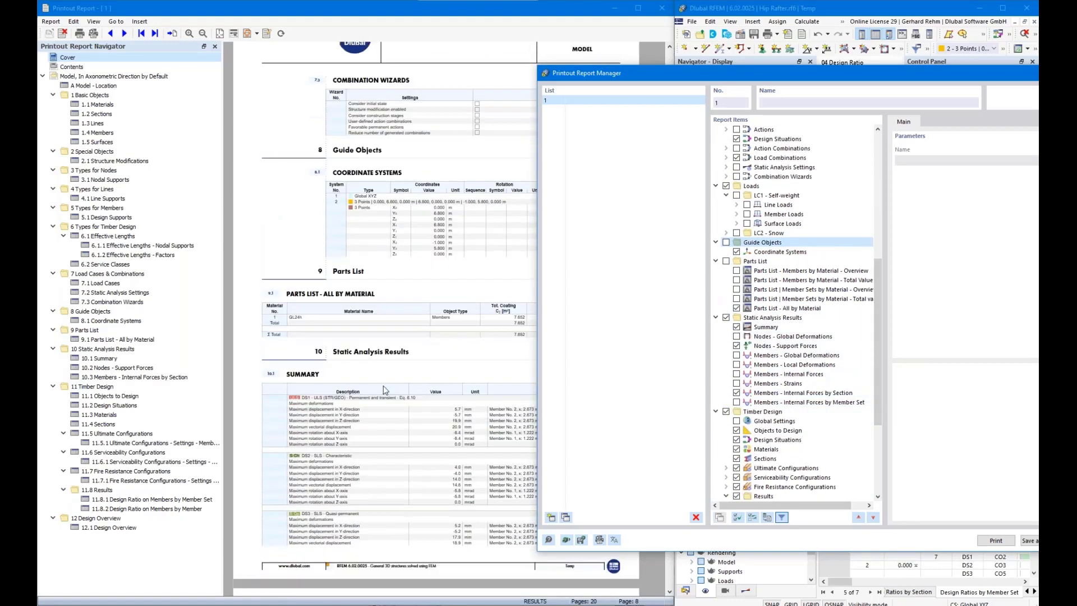
{"action": "scroll", "coordinate": [383, 387], "scroll_direction": "down", "scroll_amount": 5}
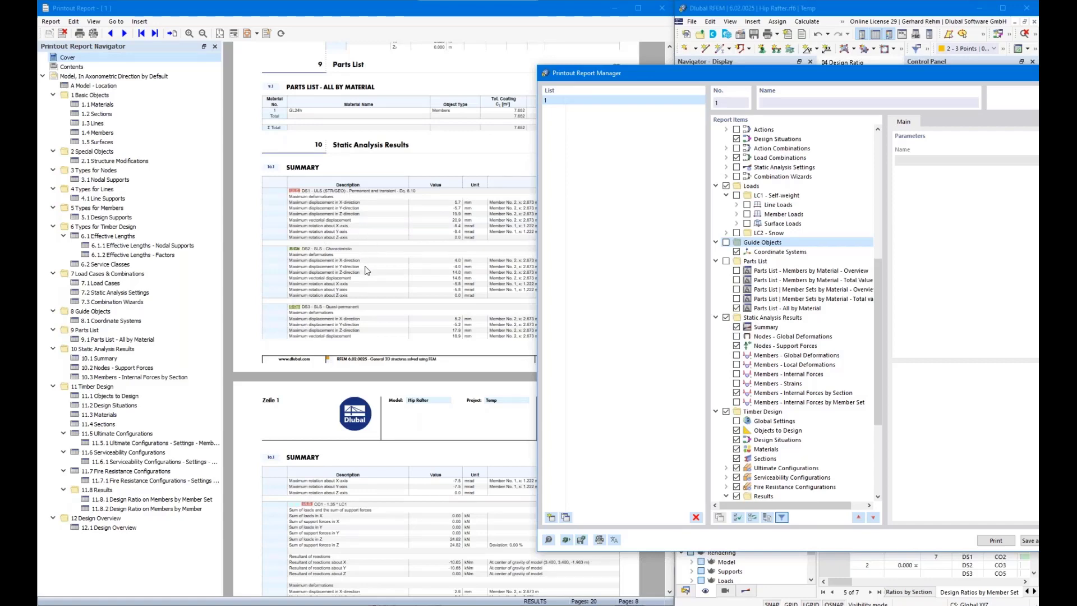
{"action": "scroll", "coordinate": [364, 263], "scroll_direction": "down", "scroll_amount": 2}
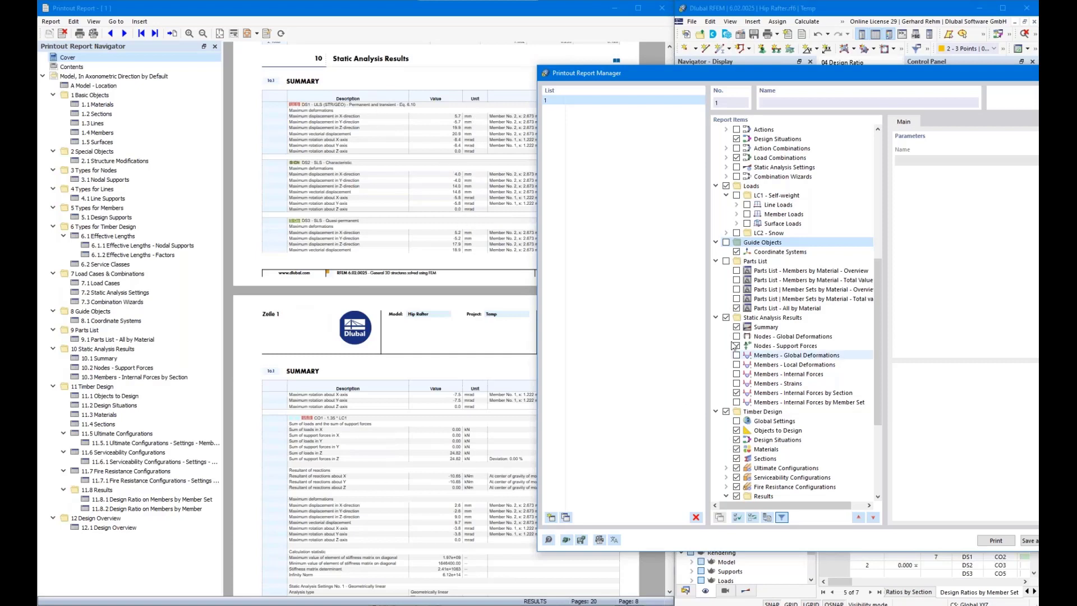
{"action": "left_click", "coordinate": [771, 346]}
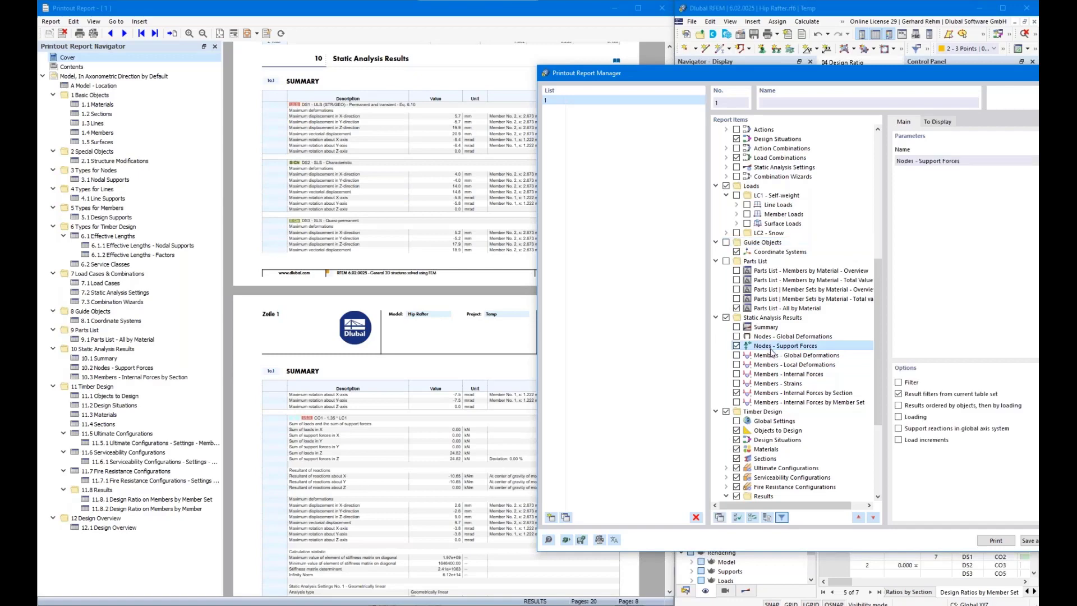
- Enable loading selection for Nodes - Support Forces and select LC1 Self-weight, LC2 Snow, CO1 and CO2 for output
{"action": "left_click_drag", "start_coordinate": [718, 71], "coordinate": [478, 63]}
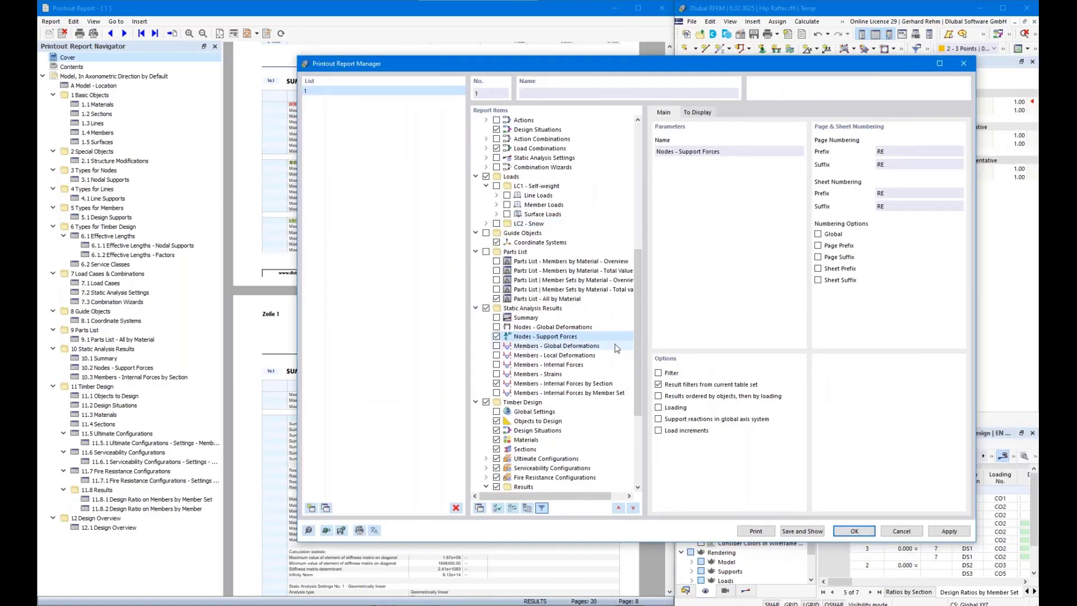
{"action": "left_click", "coordinate": [659, 408]}
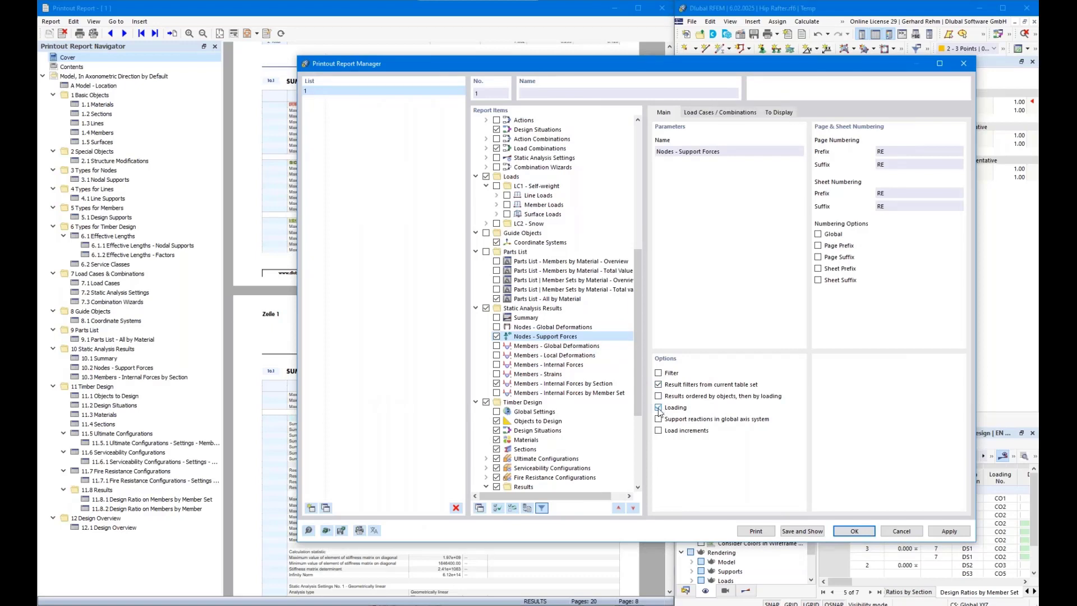
{"action": "left_click", "coordinate": [706, 112]}
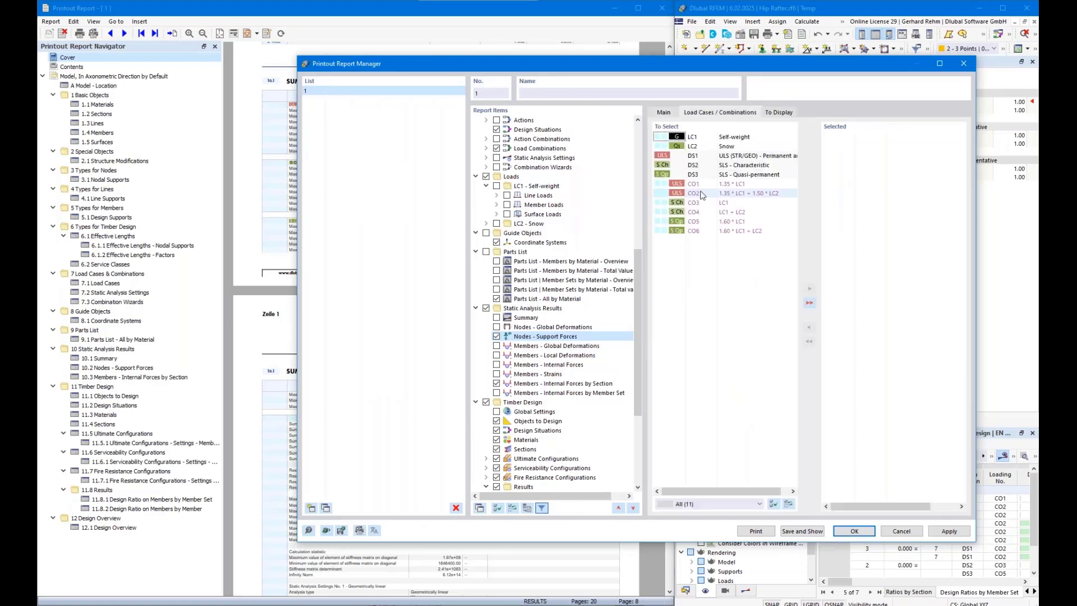
{"action": "double_click", "coordinate": [722, 138]}
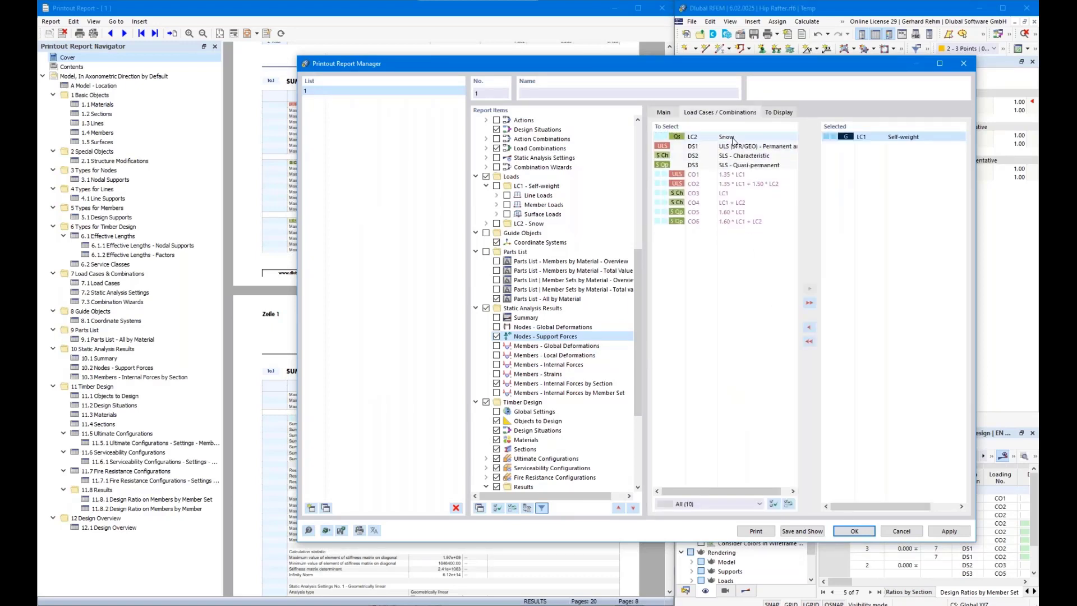
{"action": "double_click", "coordinate": [724, 137]}
{"action": "left_click_drag", "start_coordinate": [731, 166], "coordinate": [731, 175]}
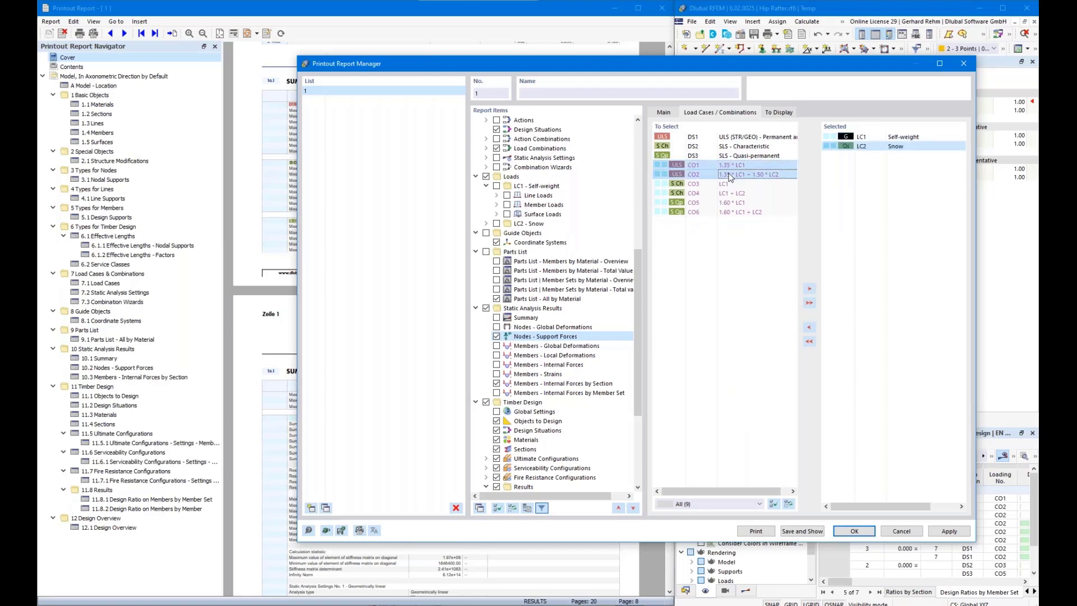
{"action": "left_click", "coordinate": [809, 288]}
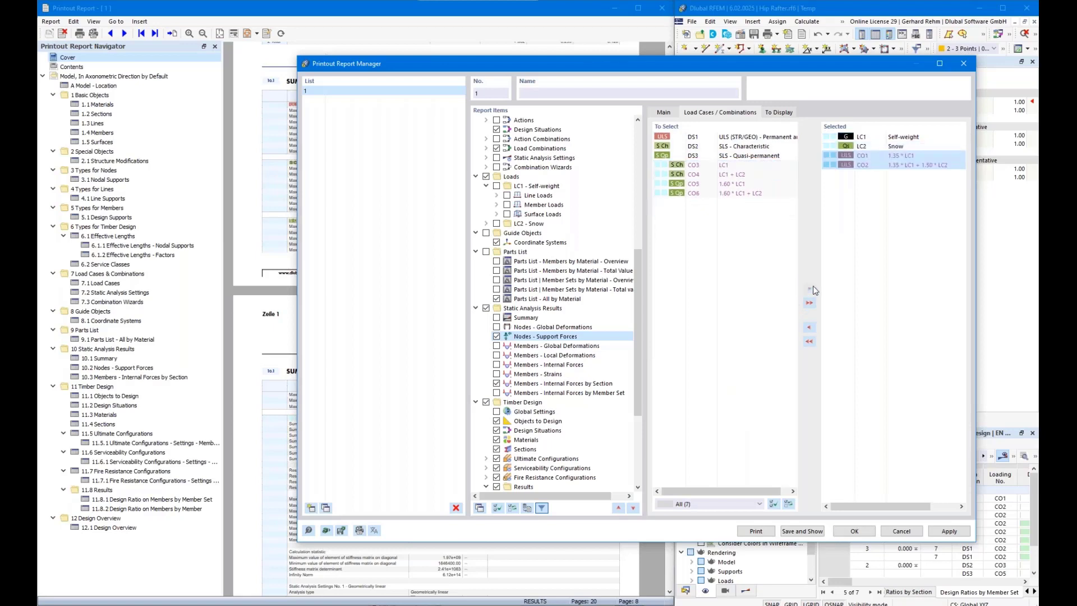
- Turn off the result filters from the current table set for Nodes - Support Forces and review the support forces chapter in the report
{"action": "left_click", "coordinate": [664, 113]}
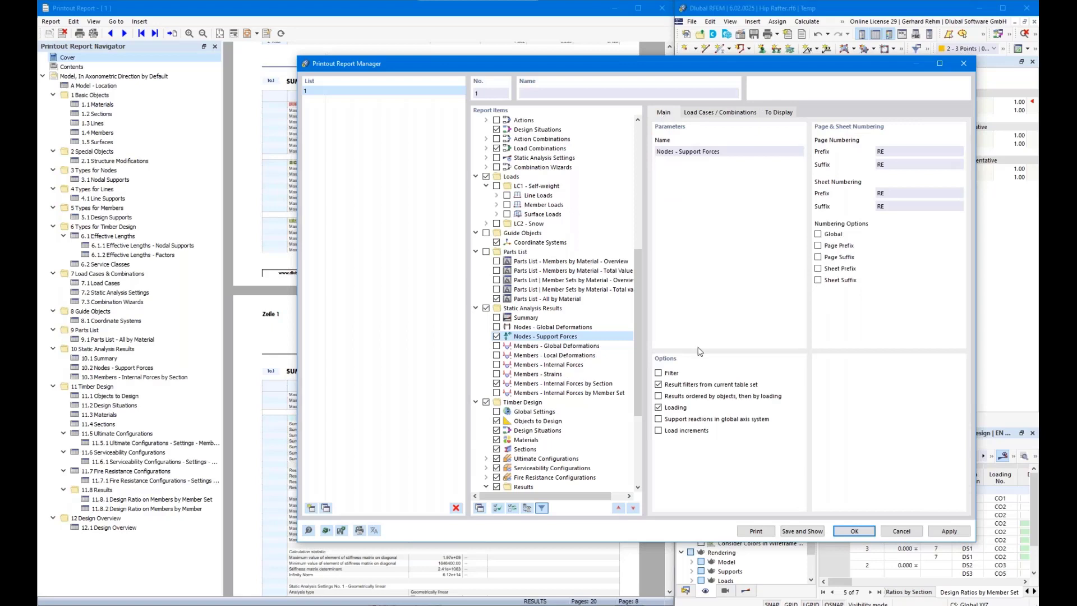
{"action": "left_click", "coordinate": [669, 386]}
{"action": "left_click", "coordinate": [774, 113]}
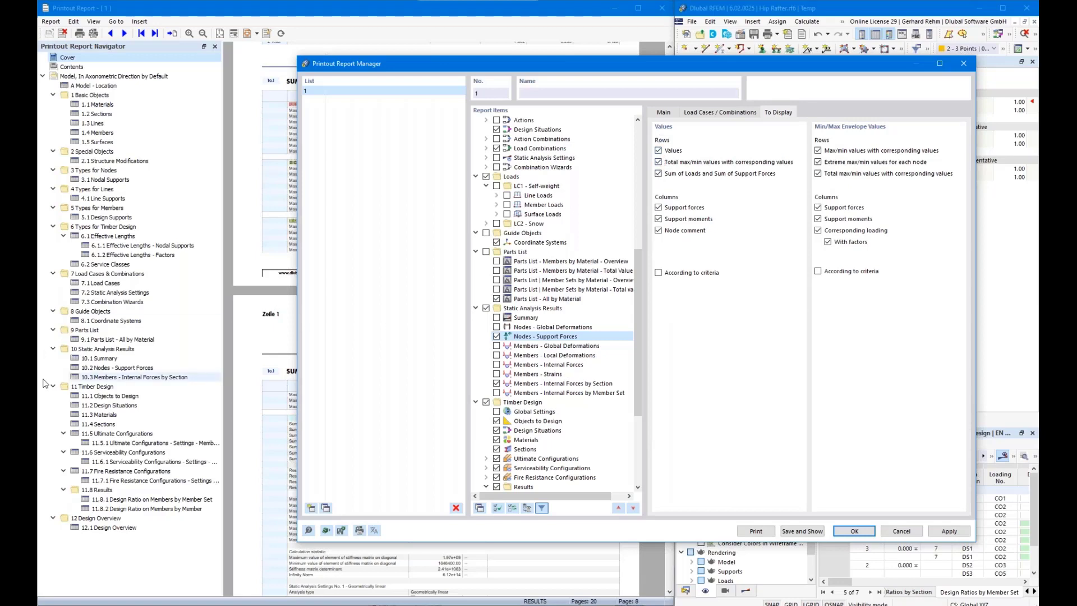
{"action": "left_click", "coordinate": [117, 368]}
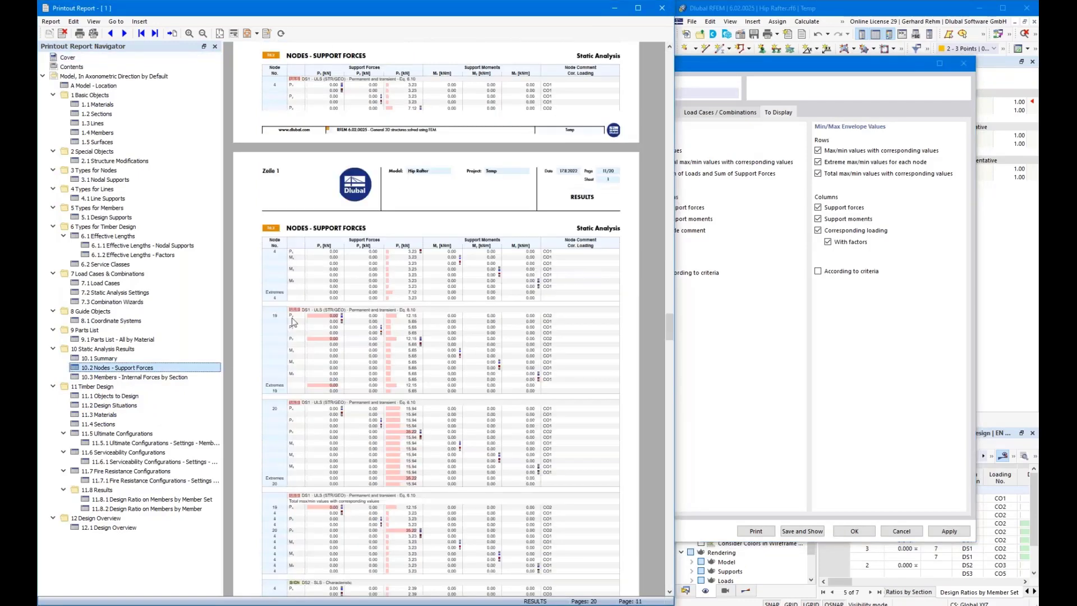
{"action": "scroll", "coordinate": [293, 321], "scroll_direction": "down", "scroll_amount": 3}
{"action": "scroll", "coordinate": [292, 321], "scroll_direction": "down", "scroll_amount": 3}
{"action": "scroll", "coordinate": [362, 323], "scroll_direction": "up", "scroll_amount": 3}
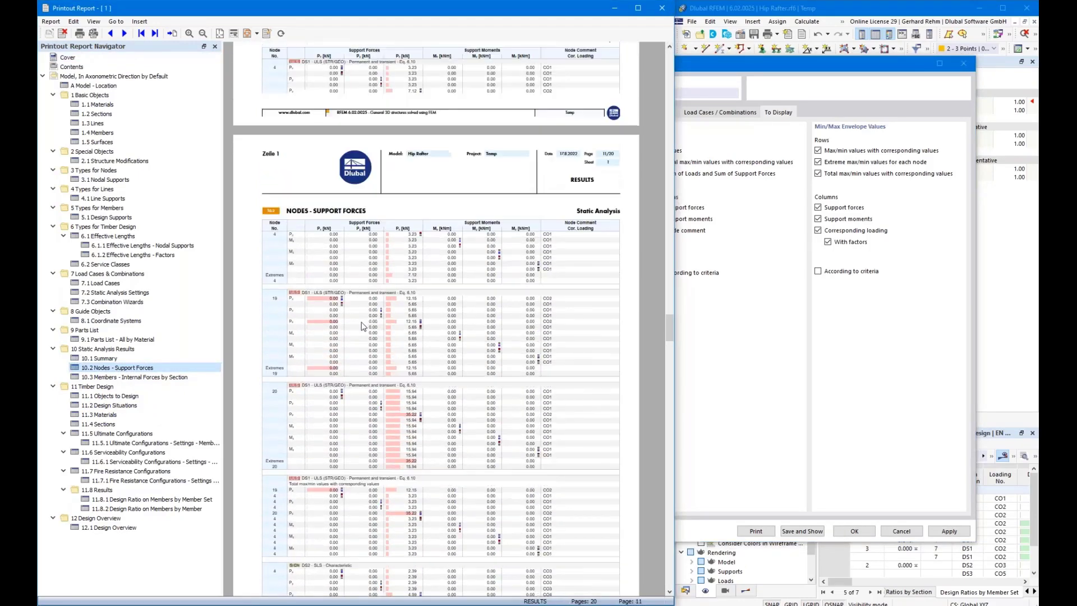
- Exclude the support moments column and the total max/min and sum of loads rows from the support force values
{"action": "left_click", "coordinate": [772, 290]}
{"action": "left_click", "coordinate": [659, 219]}
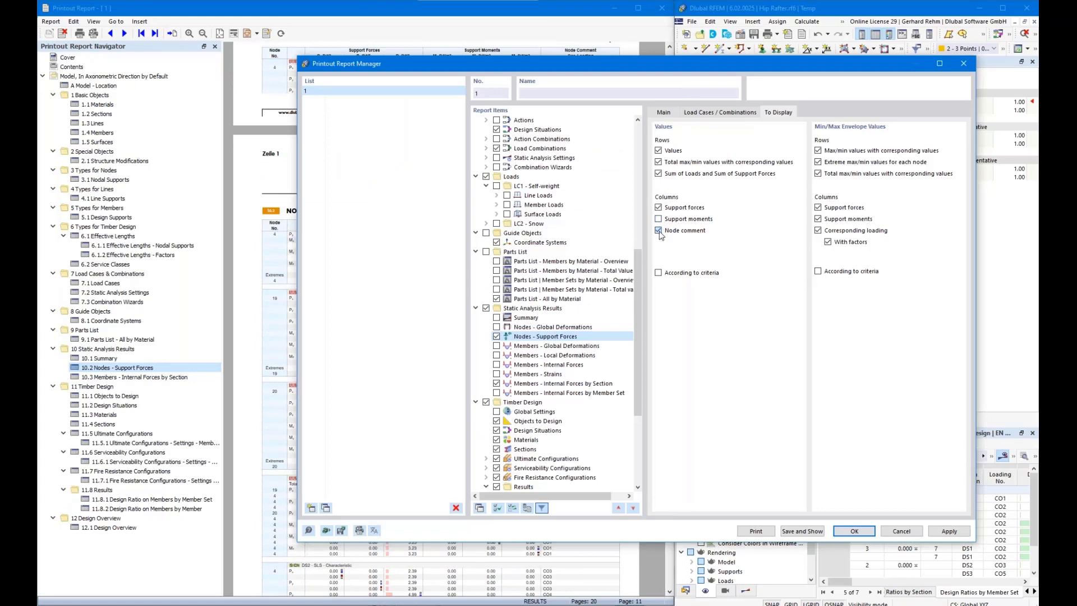
{"action": "left_click", "coordinate": [658, 230]}
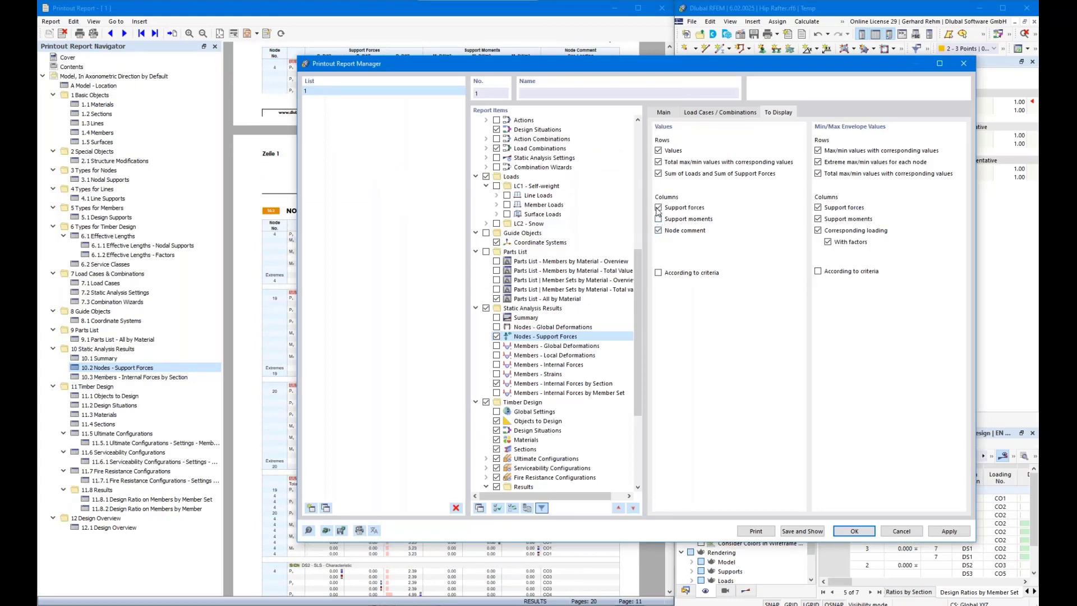
{"action": "left_click", "coordinate": [658, 174]}
- Exclude Members - Internal Forces by Section and include Members - Internal Forces by Member Set instead
{"action": "scroll", "coordinate": [572, 391], "scroll_direction": "down", "scroll_amount": 3}
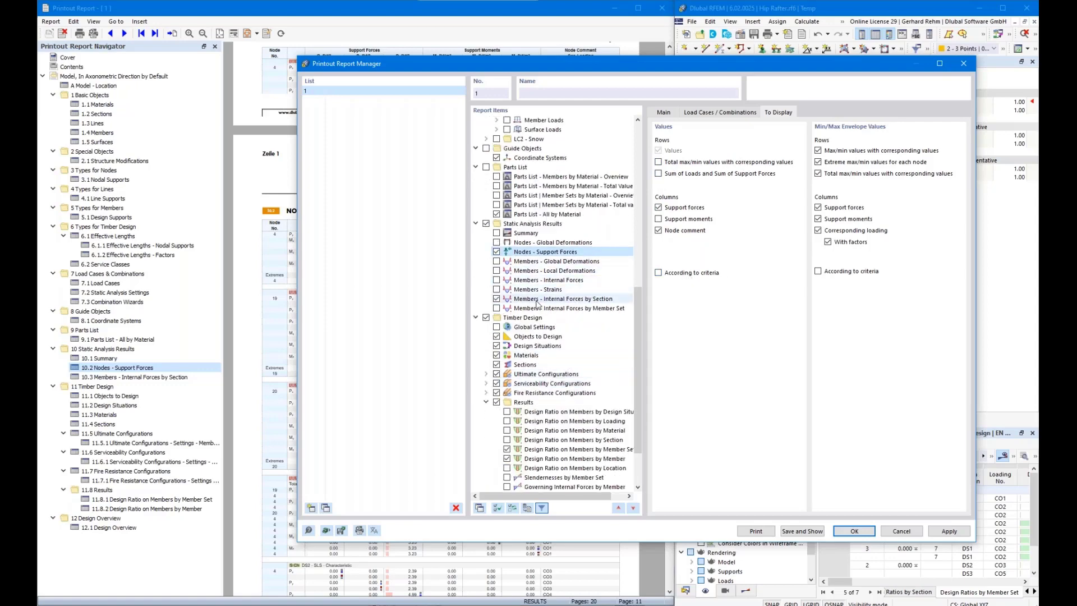
{"action": "left_click", "coordinate": [538, 299]}
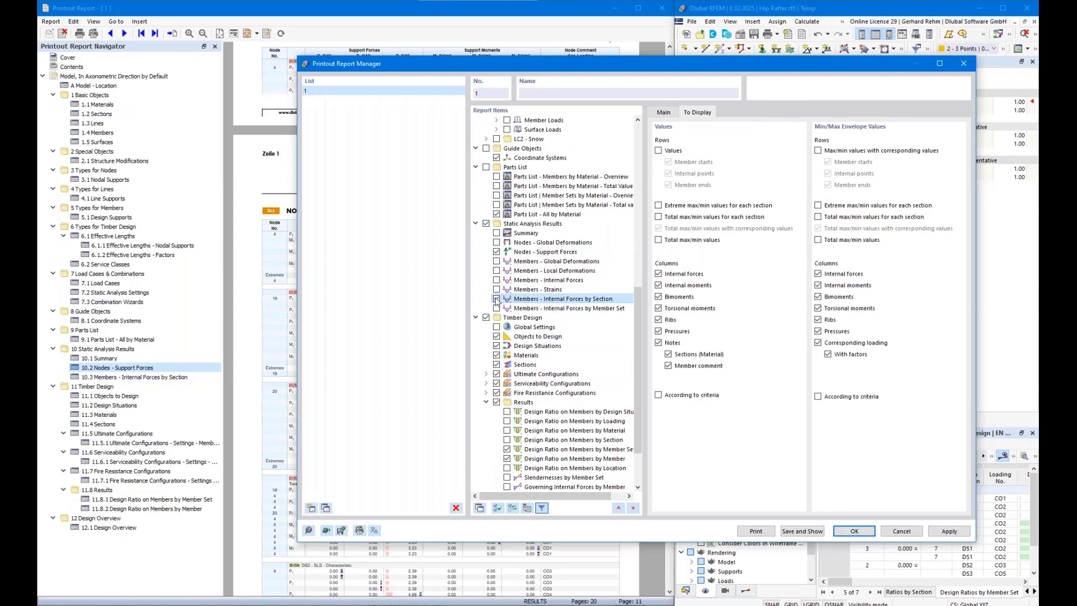
{"action": "left_click", "coordinate": [543, 309]}
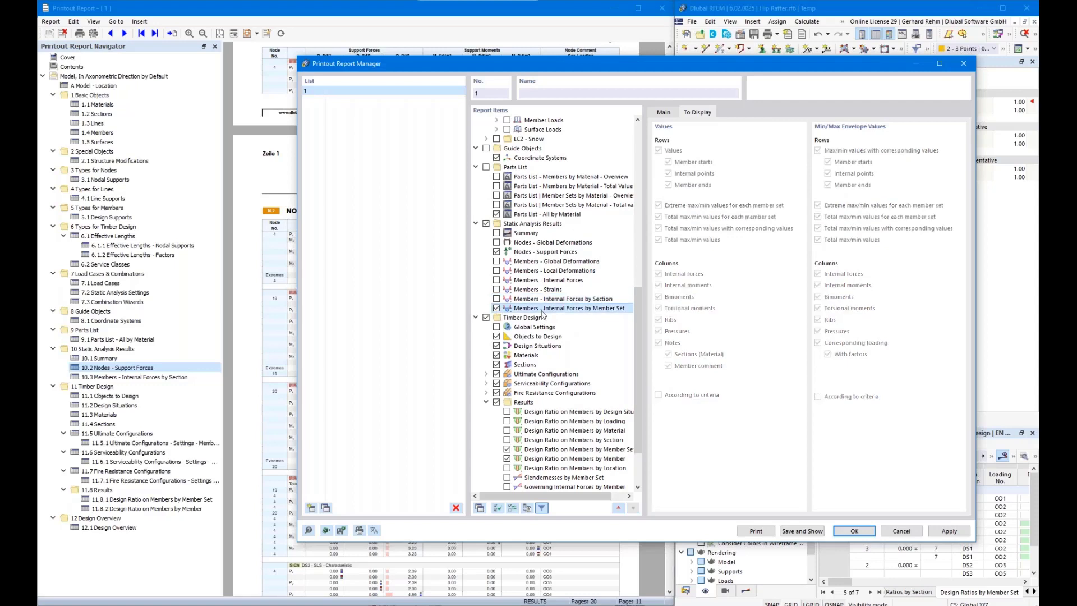
- Enable loading selection for the internal forces by member set and select design situation DS1 for output
{"action": "left_click", "coordinate": [664, 112]}
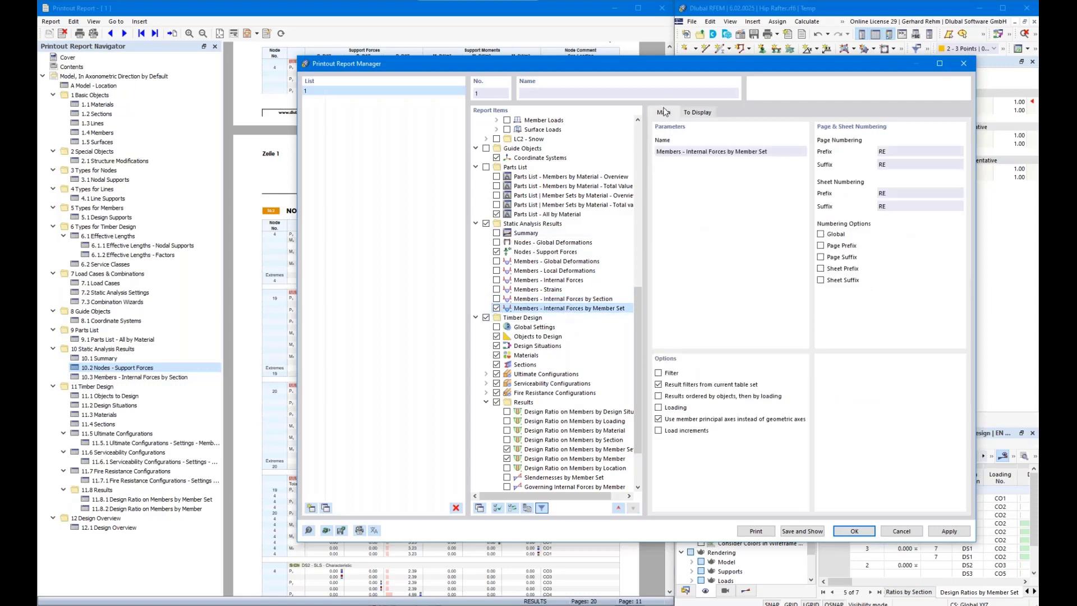
{"action": "left_click", "coordinate": [658, 407]}
{"action": "left_click", "coordinate": [730, 114]}
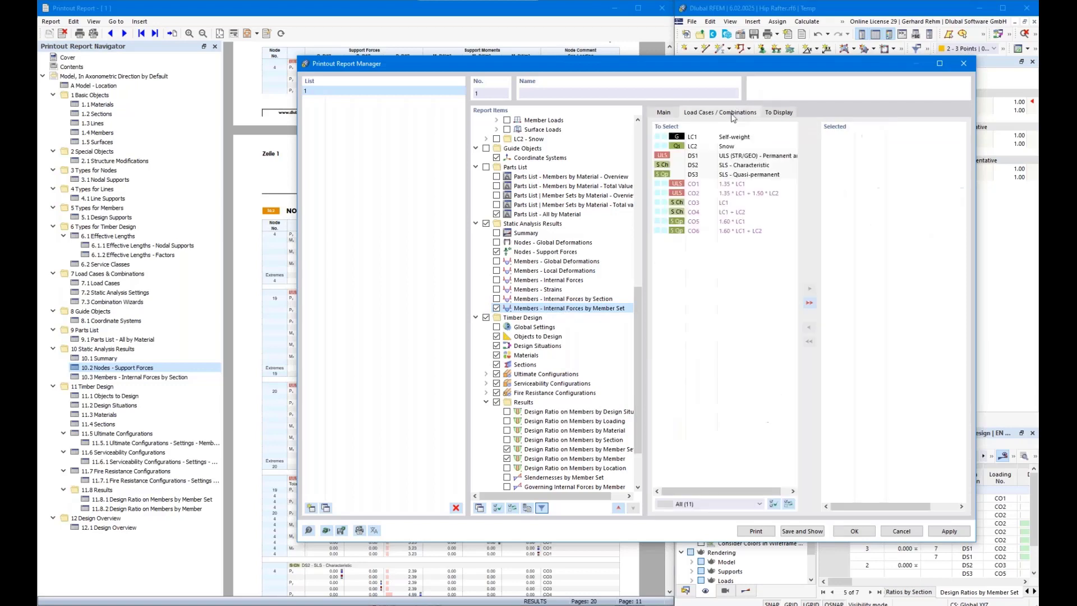
{"action": "double_click", "coordinate": [707, 157]}
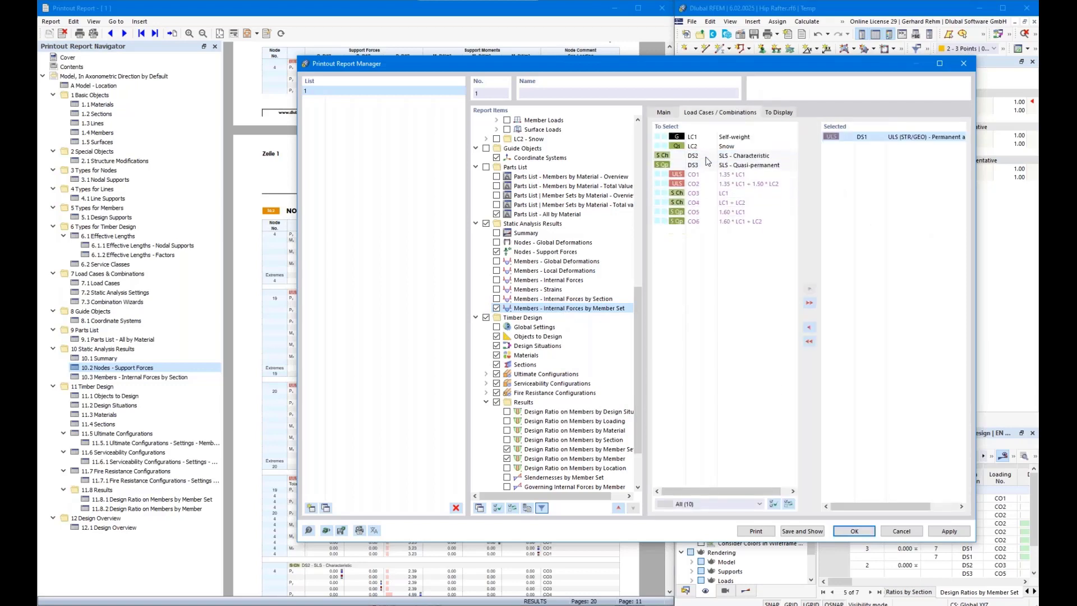
- Turn off the table set result filters for internal forces by member set and keep only the extreme max/min envelope rows for each member set
{"action": "left_click", "coordinate": [664, 113]}
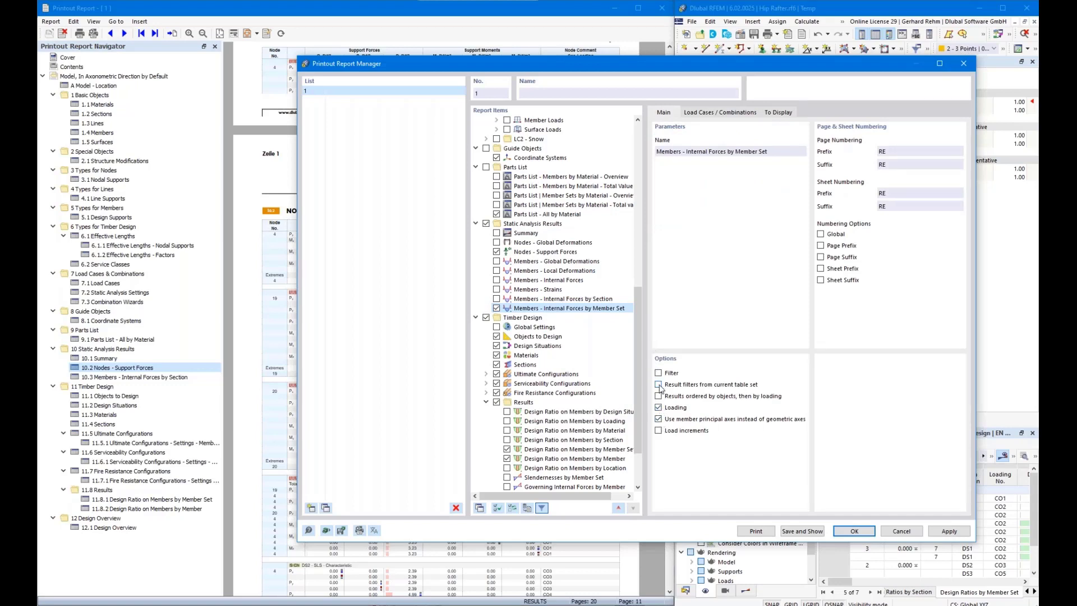
{"action": "left_click", "coordinate": [778, 113]}
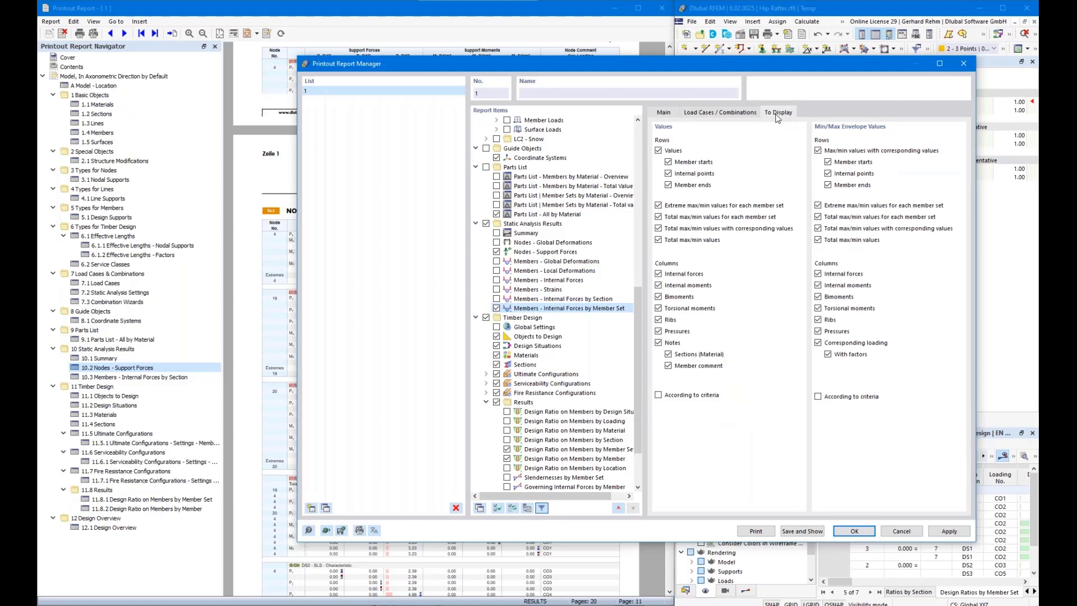
{"action": "left_click", "coordinate": [818, 150]}
{"action": "left_click", "coordinate": [818, 216]}
{"action": "left_click", "coordinate": [818, 228]}
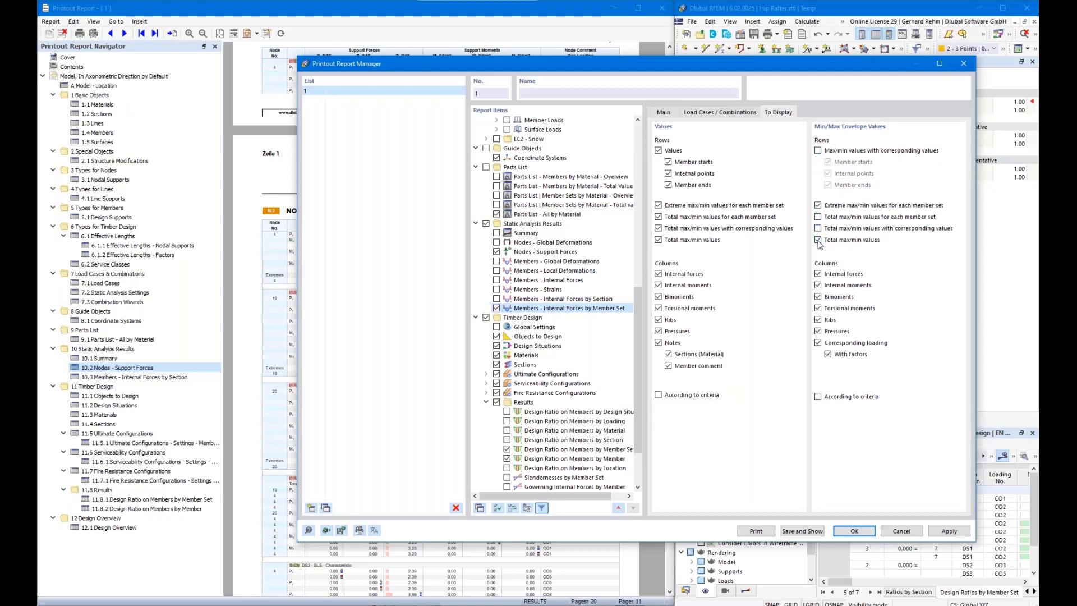
{"action": "left_click", "coordinate": [818, 239]}
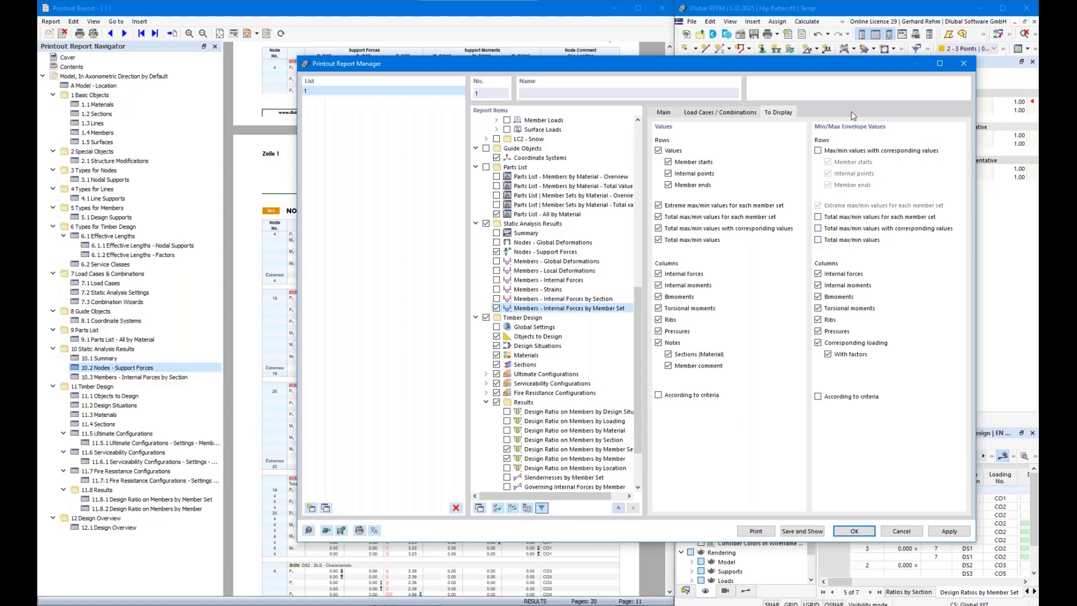
- Exclude the ultimate configurations and fire resistance configurations from the timber design report items after checking their tables in the report
{"action": "left_click", "coordinate": [716, 114]}
{"action": "left_click", "coordinate": [666, 114]}
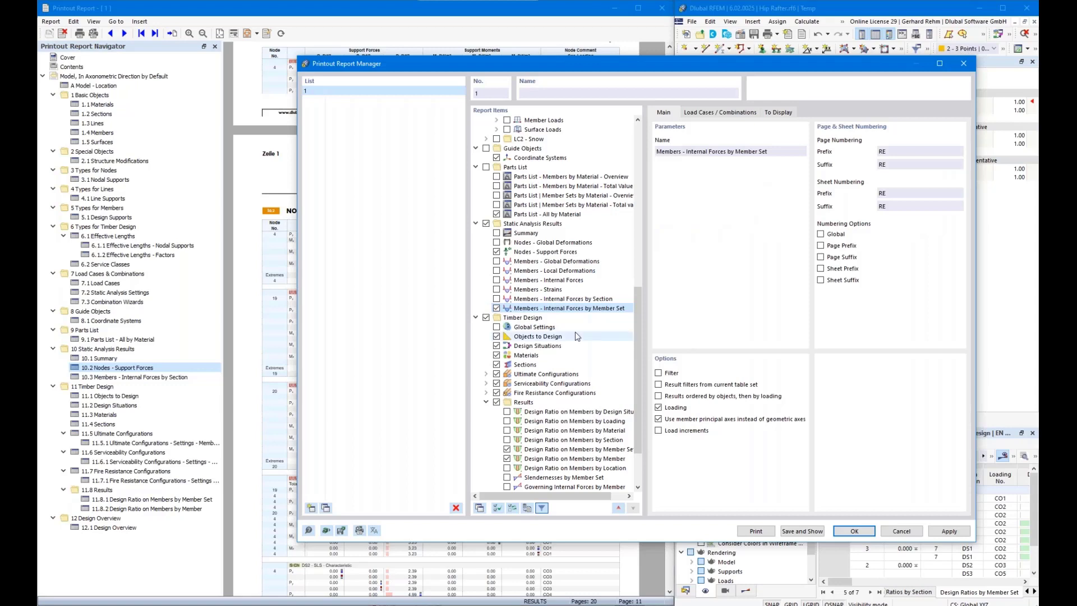
{"action": "scroll", "coordinate": [575, 331], "scroll_direction": "down", "scroll_amount": 2}
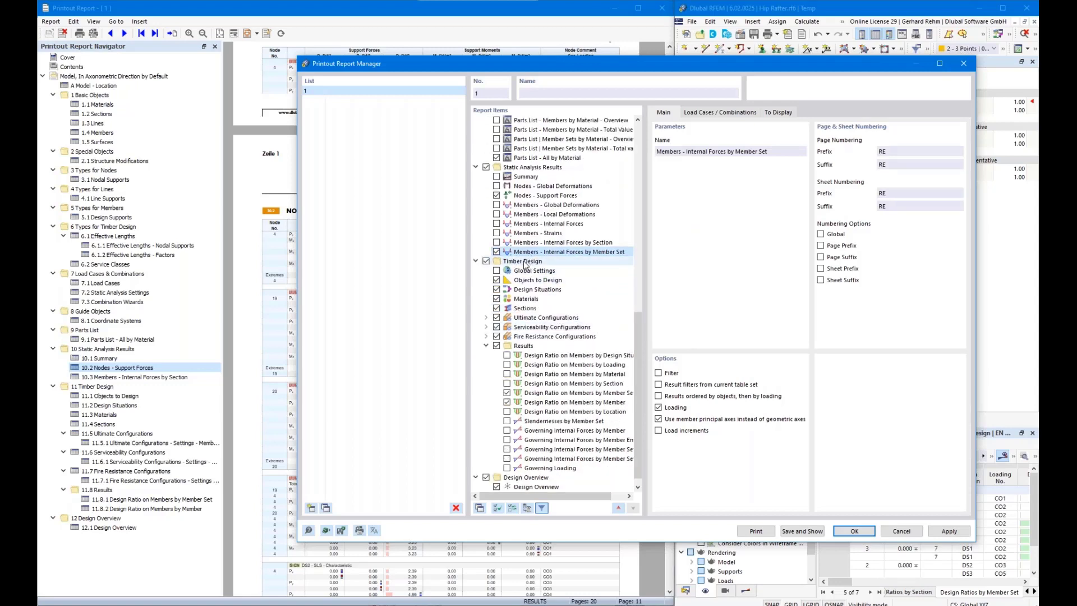
{"action": "left_click_drag", "start_coordinate": [394, 68], "coordinate": [848, 98]}
{"action": "left_click", "coordinate": [110, 395]}
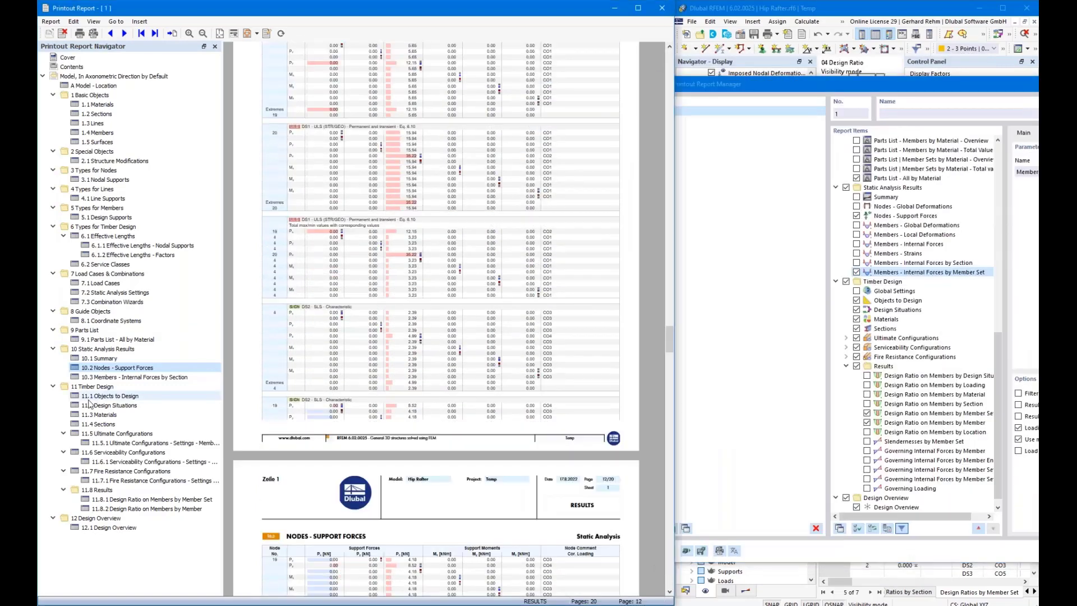
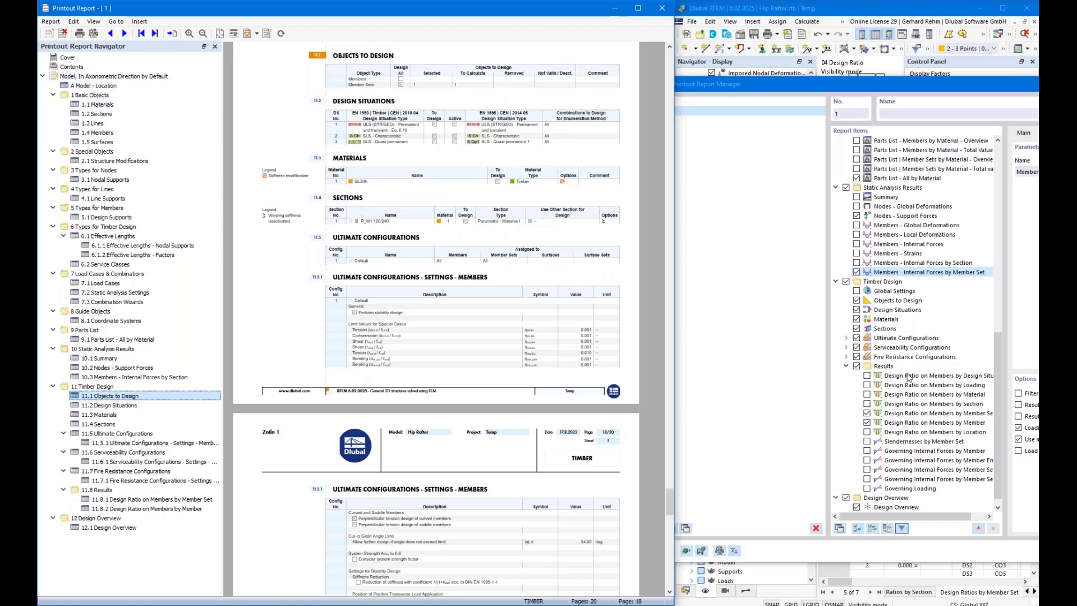
{"action": "scroll", "coordinate": [428, 211], "scroll_direction": "down", "scroll_amount": 3}
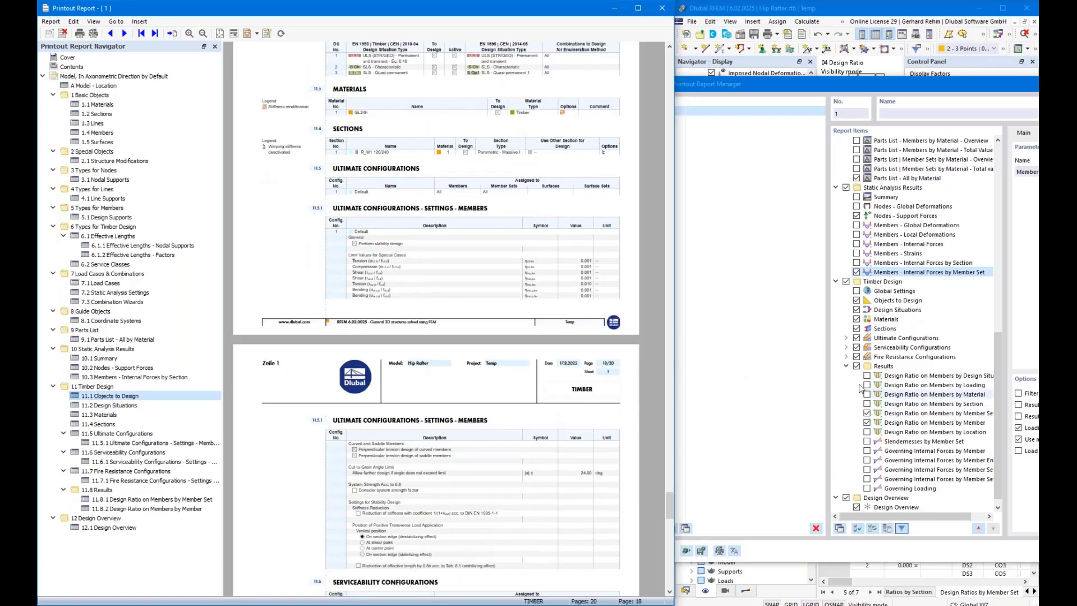
{"action": "left_click", "coordinate": [856, 338]}
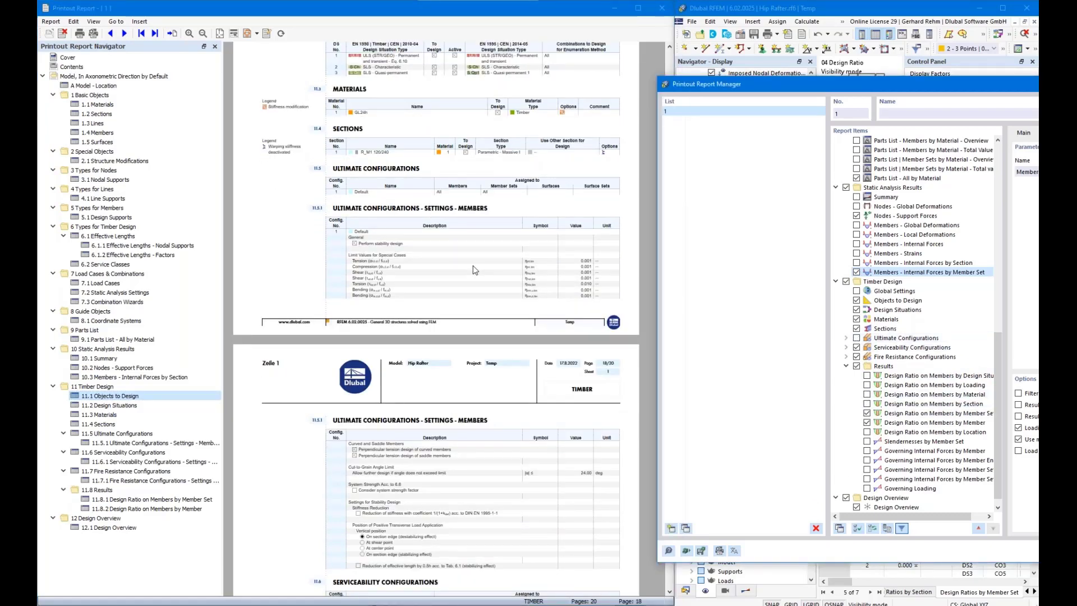
{"action": "scroll", "coordinate": [473, 270], "scroll_direction": "down", "scroll_amount": 15}
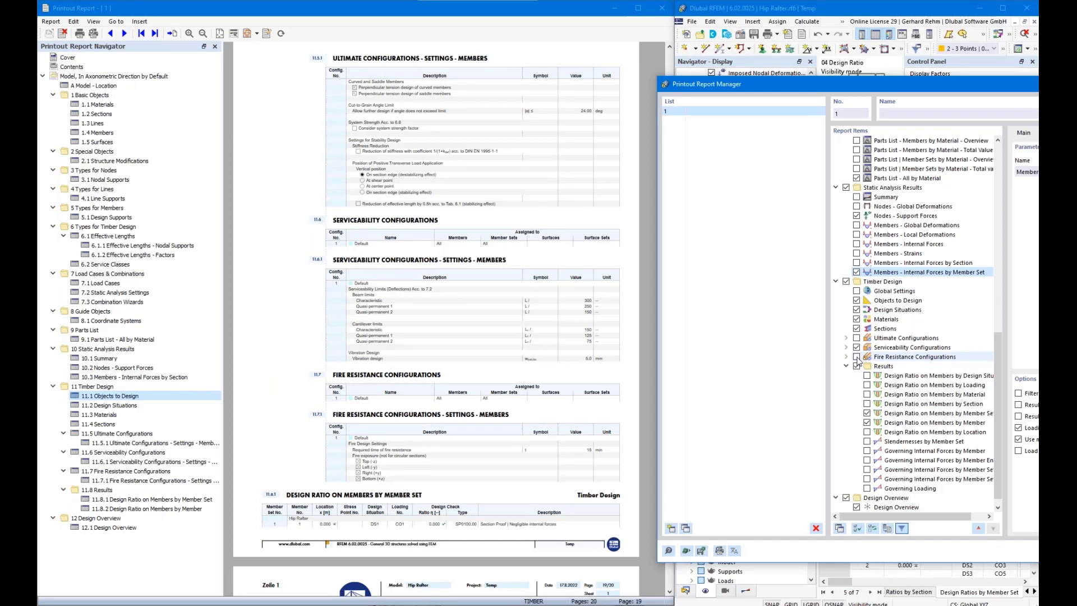
{"action": "scroll", "coordinate": [946, 426], "scroll_direction": "down", "scroll_amount": 1}
{"action": "scroll", "coordinate": [323, 199], "scroll_direction": "down", "scroll_amount": 8}
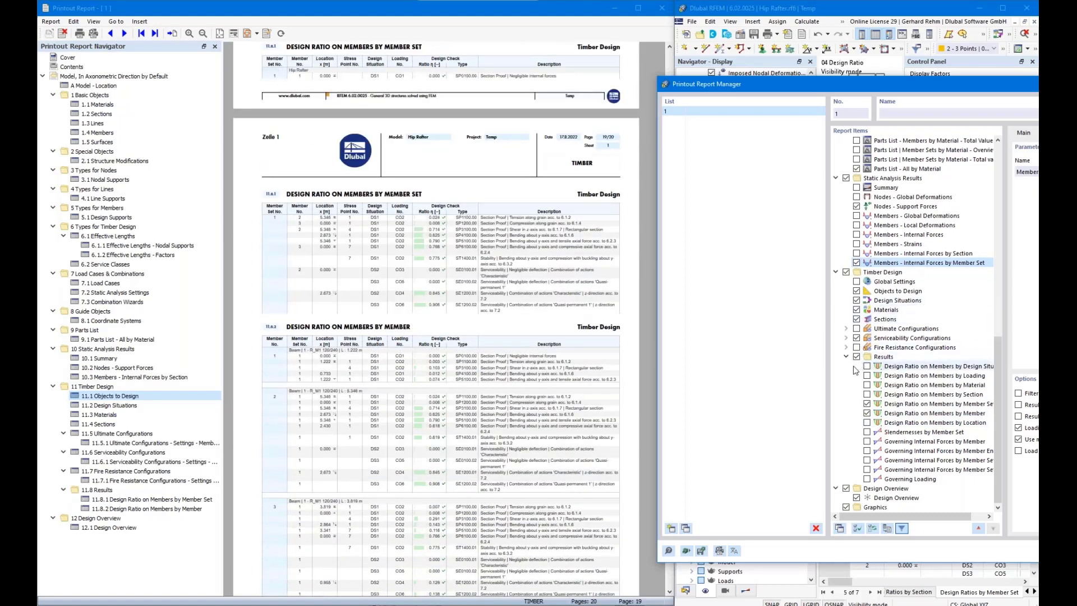
- Exclude Design Ratio on Members by Member and enable the design check ratio filter with a limit of 0.01 for Design Ratio on Members by Member Set
{"action": "left_click", "coordinate": [878, 404]}
{"action": "left_click_drag", "start_coordinate": [770, 84], "coordinate": [385, 87]}
{"action": "left_click", "coordinate": [650, 421]}
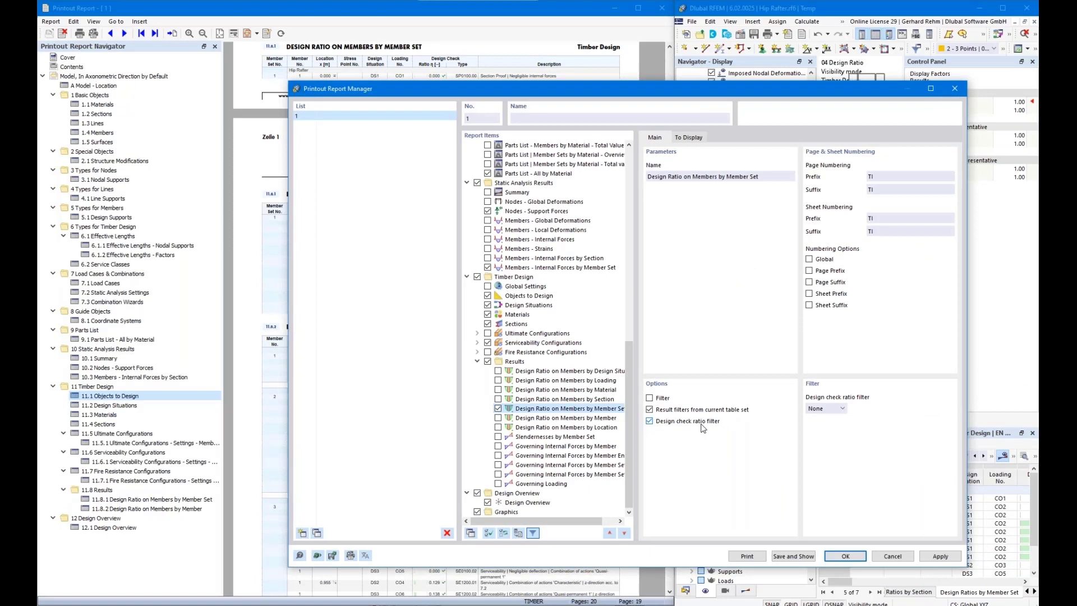
{"action": "left_click", "coordinate": [824, 409]}
{"action": "left_click", "coordinate": [819, 416]}
{"action": "type", "text": "0,01"}
{"action": "key", "text": "Return"}
- Exclude the Member, Location, Stress Point, Design Situation and Design Check Type columns from the design ratios by member set
{"action": "left_click", "coordinate": [688, 137]}
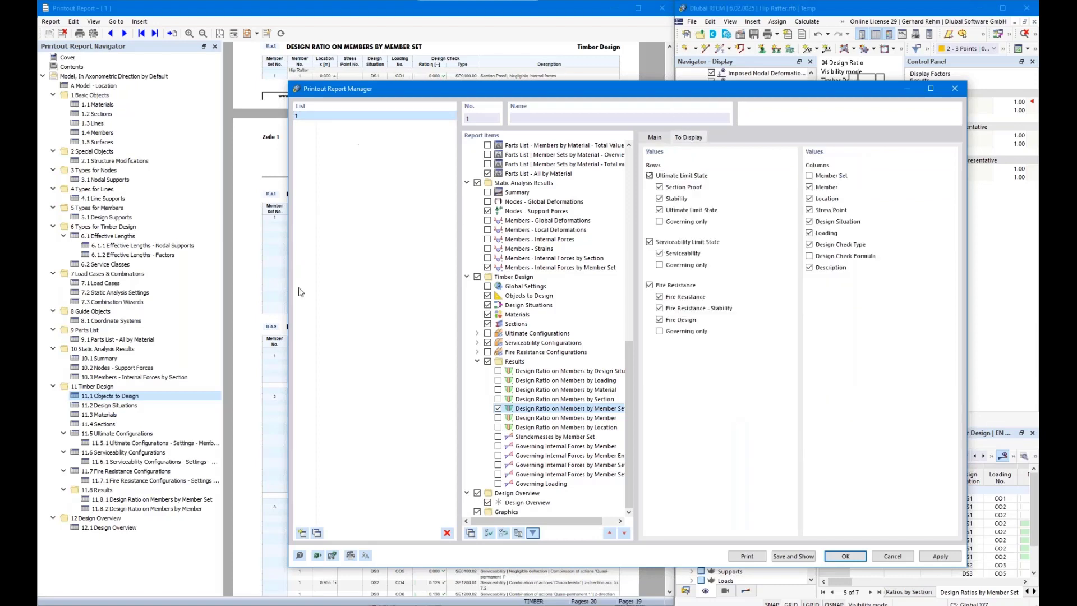
{"action": "left_click", "coordinate": [318, 368]}
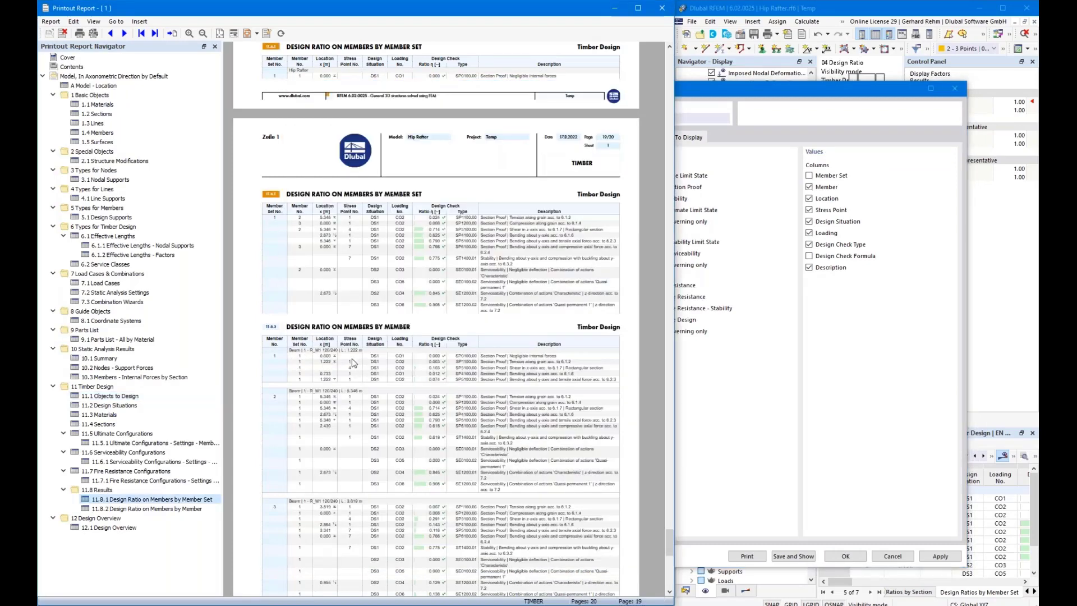
{"action": "left_click", "coordinate": [809, 187]}
{"action": "left_click", "coordinate": [809, 198]}
{"action": "left_click", "coordinate": [809, 210]}
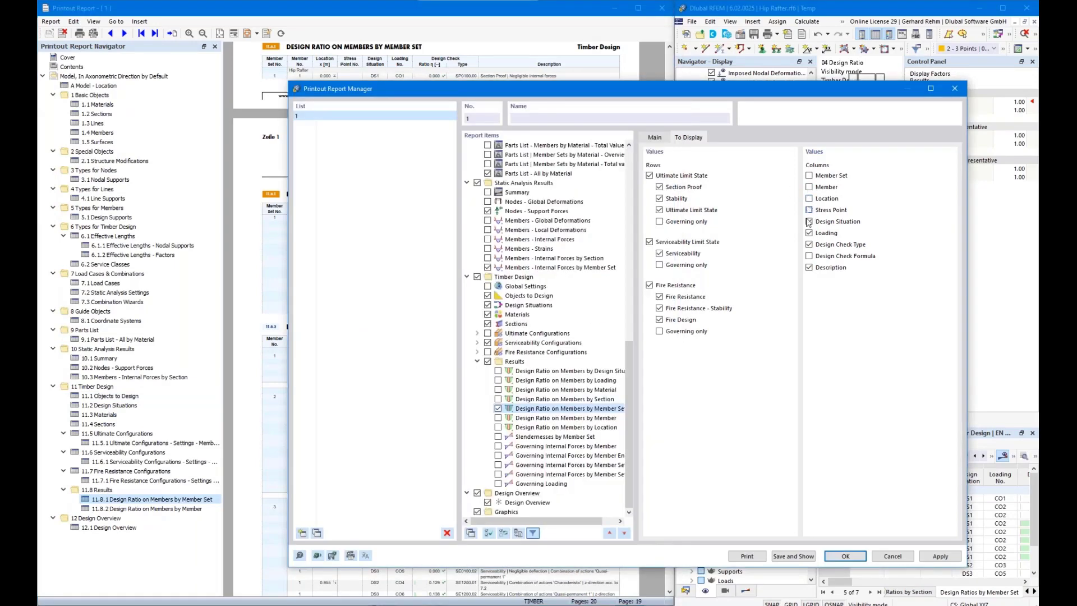
{"action": "left_click", "coordinate": [809, 222]}
{"action": "left_click", "coordinate": [808, 245]}
{"action": "left_click", "coordinate": [810, 245]}
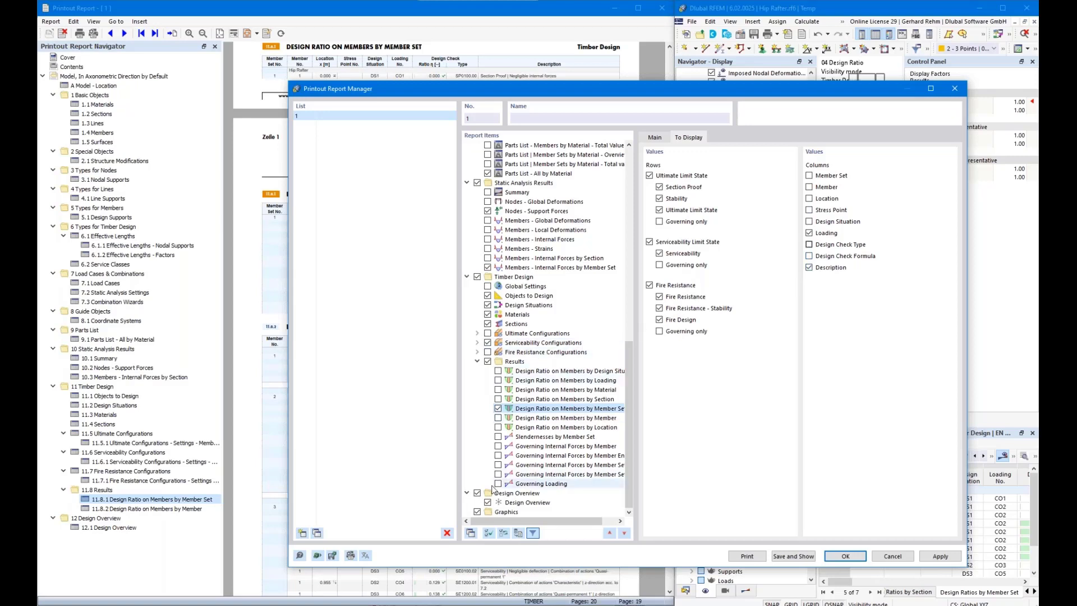
- Exclude the Design Overview from the report, then save the selection and show the updated printout report
{"action": "left_click", "coordinate": [477, 494]}
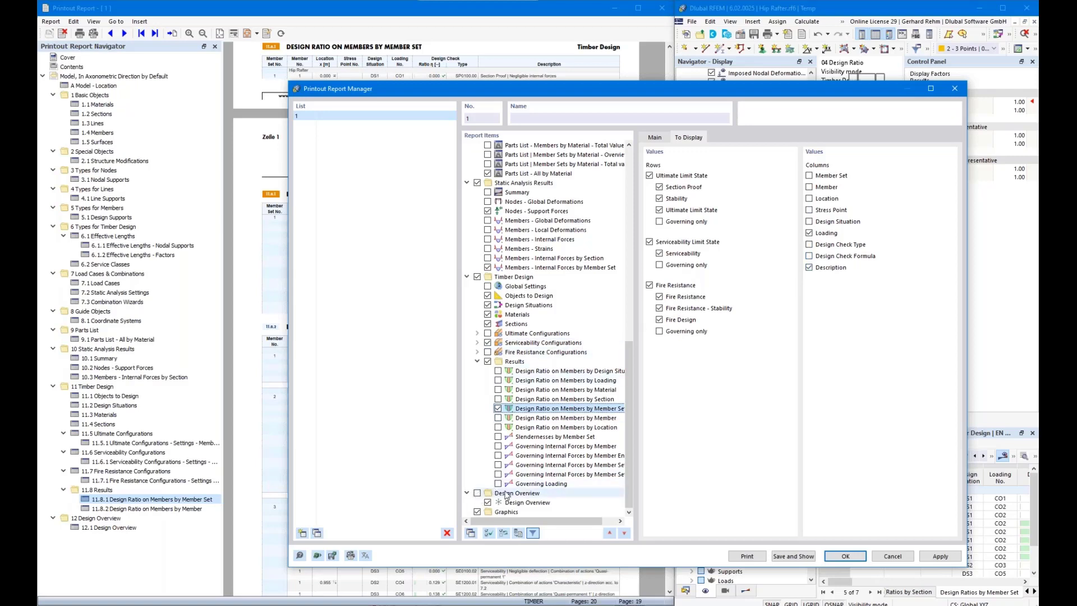
{"action": "left_click", "coordinate": [784, 560]}
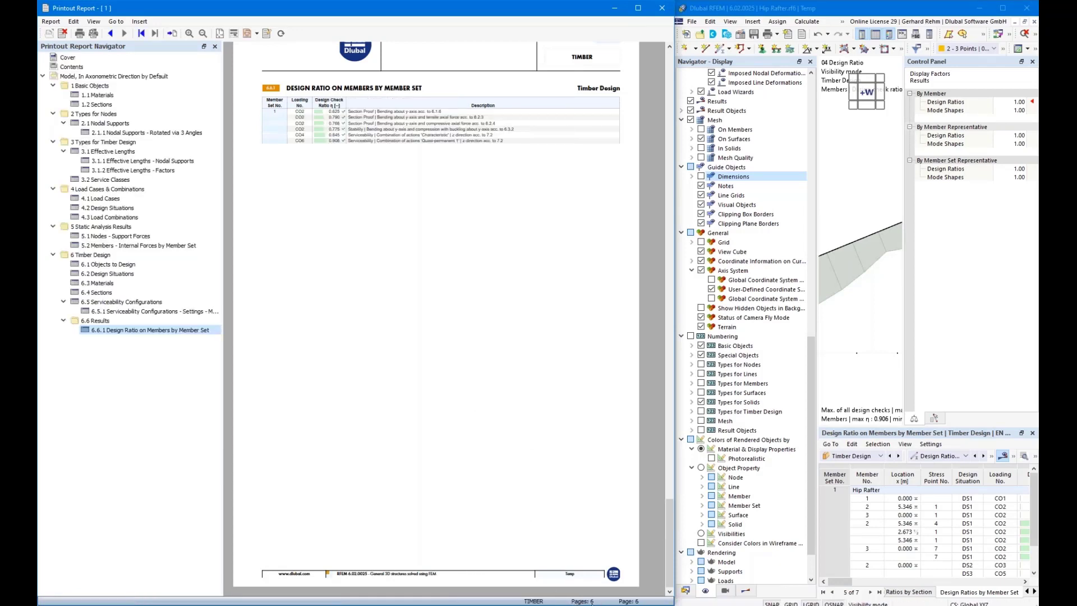
- Review the shortened printout report from the timber design results back to the model picture and table of contents
{"action": "scroll", "coordinate": [453, 400], "scroll_direction": "up", "scroll_amount": 5}
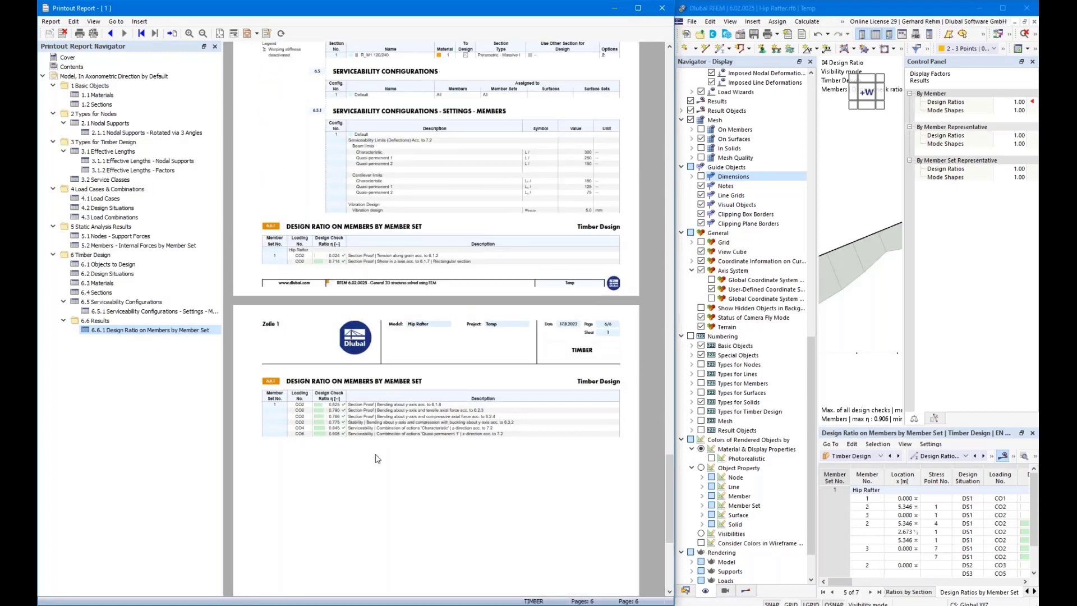
{"action": "scroll", "coordinate": [384, 455], "scroll_direction": "up", "scroll_amount": 3}
{"action": "scroll", "coordinate": [383, 454], "scroll_direction": "up", "scroll_amount": 6}
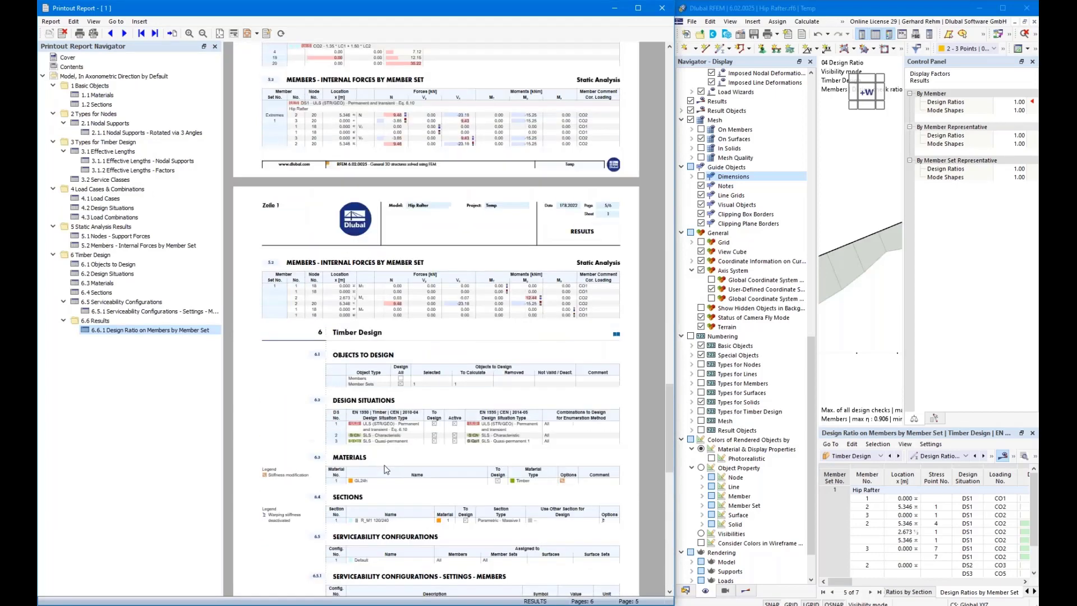
{"action": "scroll", "coordinate": [450, 295], "scroll_direction": "up", "scroll_amount": 4}
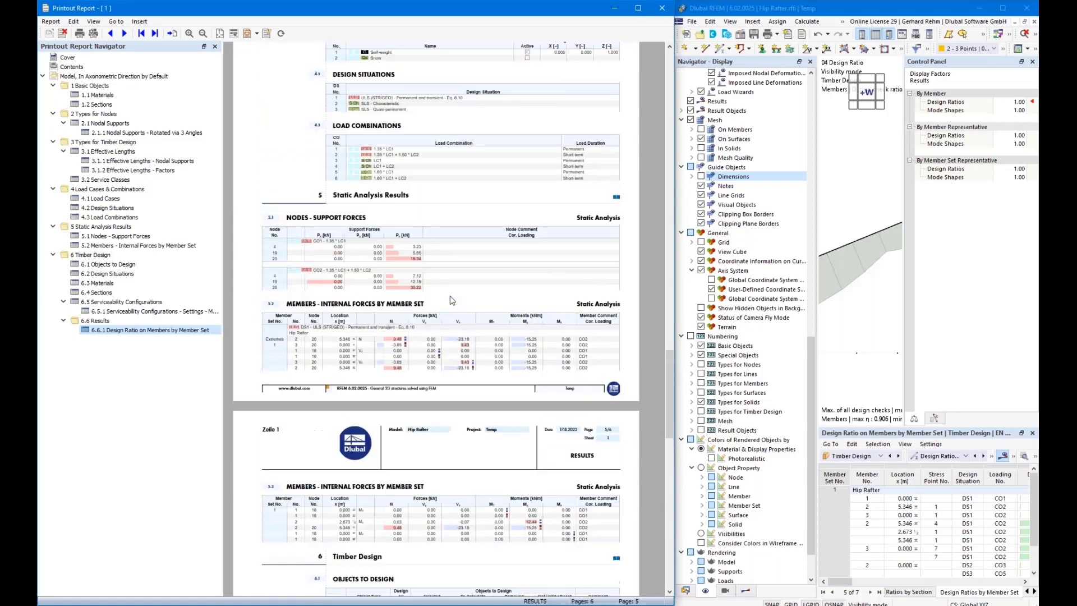
{"action": "scroll", "coordinate": [449, 334], "scroll_direction": "up", "scroll_amount": 6}
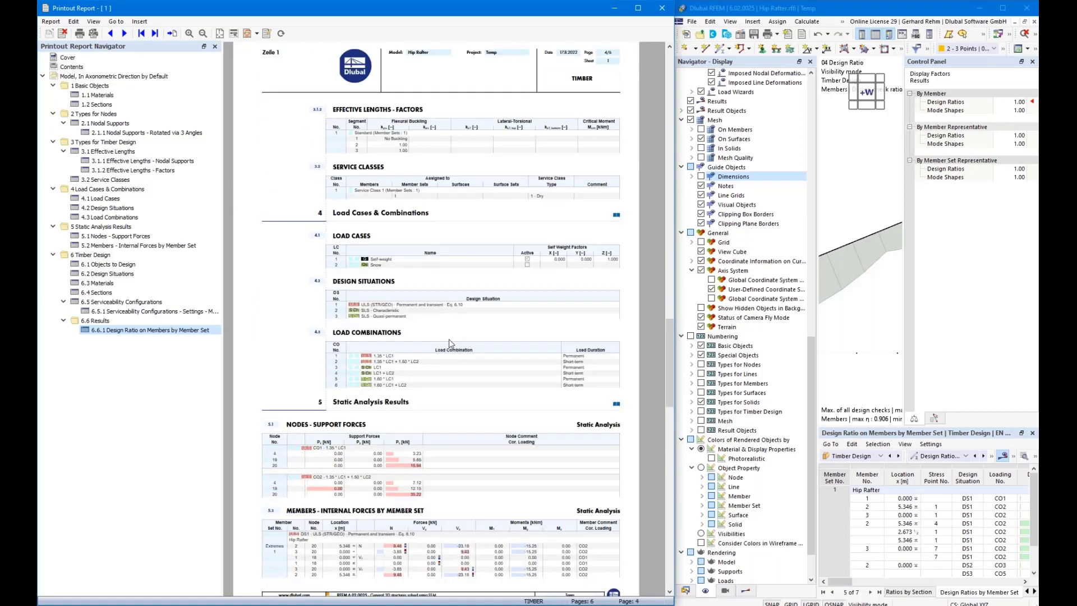
{"action": "left_click_drag", "start_coordinate": [667, 341], "coordinate": [661, 110]}
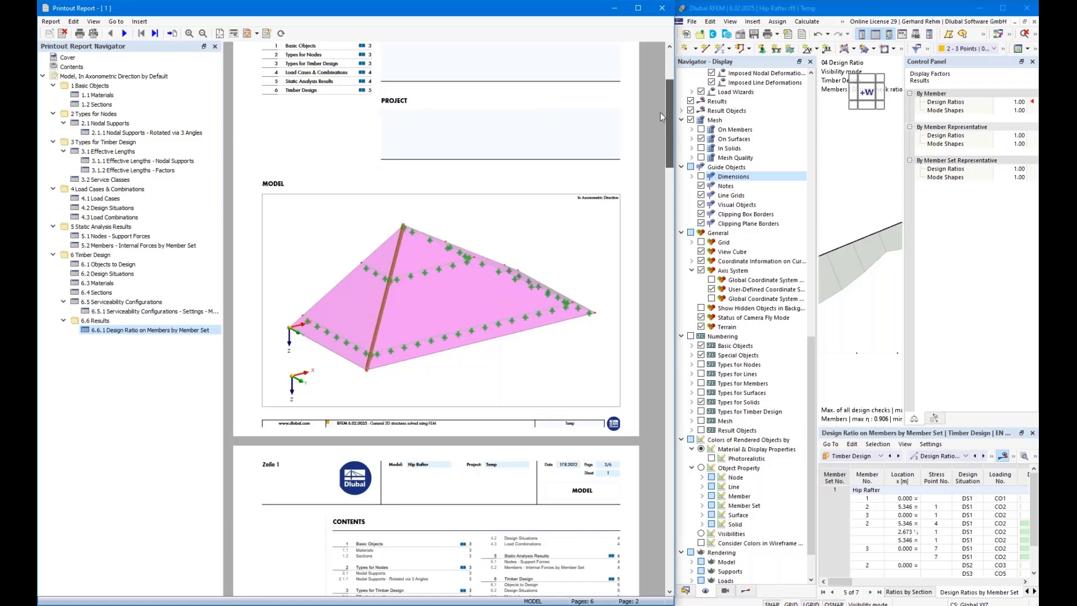
{"action": "scroll", "coordinate": [661, 112], "scroll_direction": "down", "scroll_amount": 1}
{"action": "scroll", "coordinate": [665, 132], "scroll_direction": "down", "scroll_amount": 3}
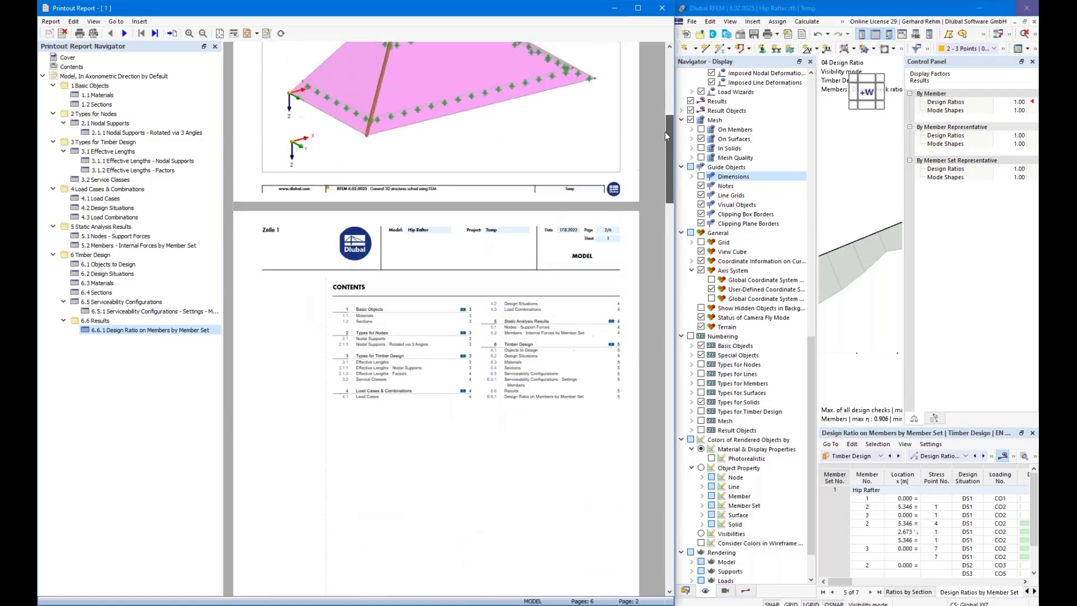
{"action": "scroll", "coordinate": [664, 118], "scroll_direction": "up", "scroll_amount": 4}
{"action": "left_click_drag", "start_coordinate": [665, 113], "coordinate": [664, 99]}
{"action": "scroll", "coordinate": [346, 229], "scroll_direction": "down", "scroll_amount": 5}
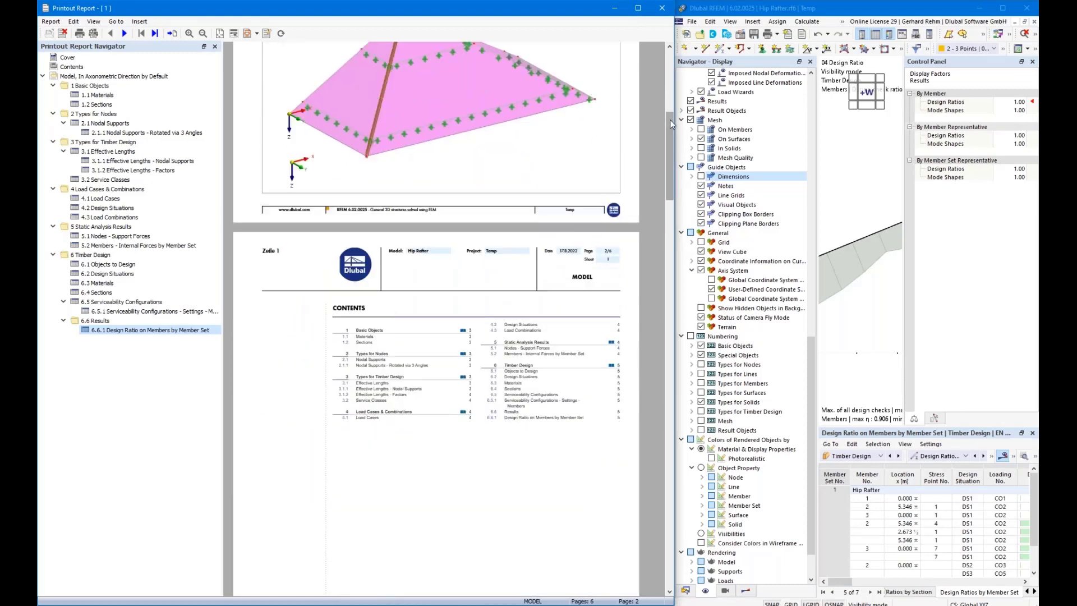
{"action": "left_click_drag", "start_coordinate": [670, 120], "coordinate": [664, 157]}
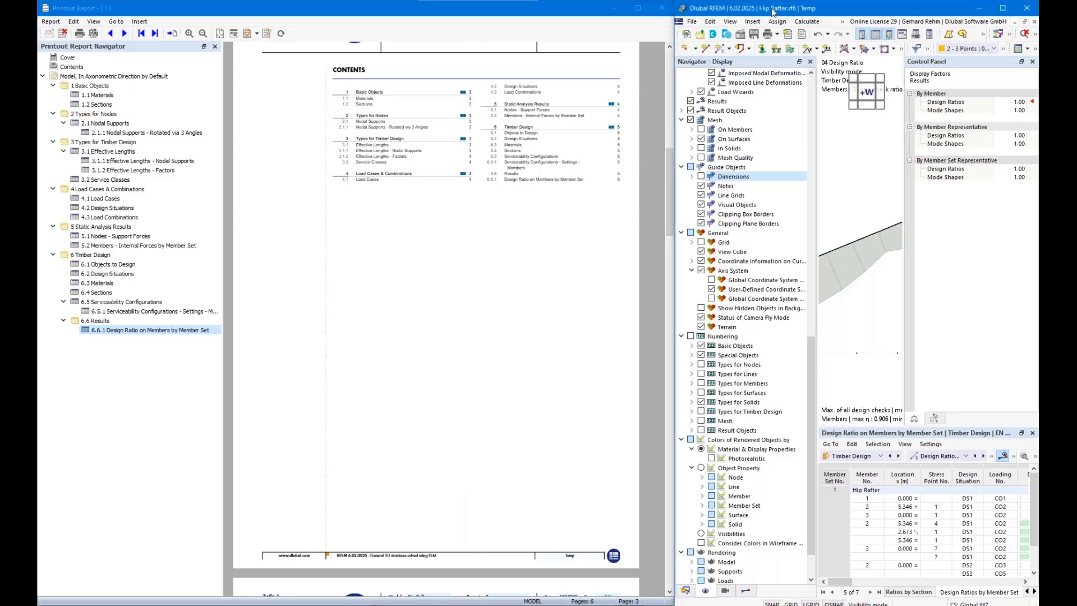
- Switch to the maximized RFEM model window, activate the user-defined view 01 Geometry, and start its graphic printout to the printout report
{"action": "left_click_drag", "start_coordinate": [773, 9], "coordinate": [907, 110]}
{"action": "double_click", "coordinate": [906, 107]}
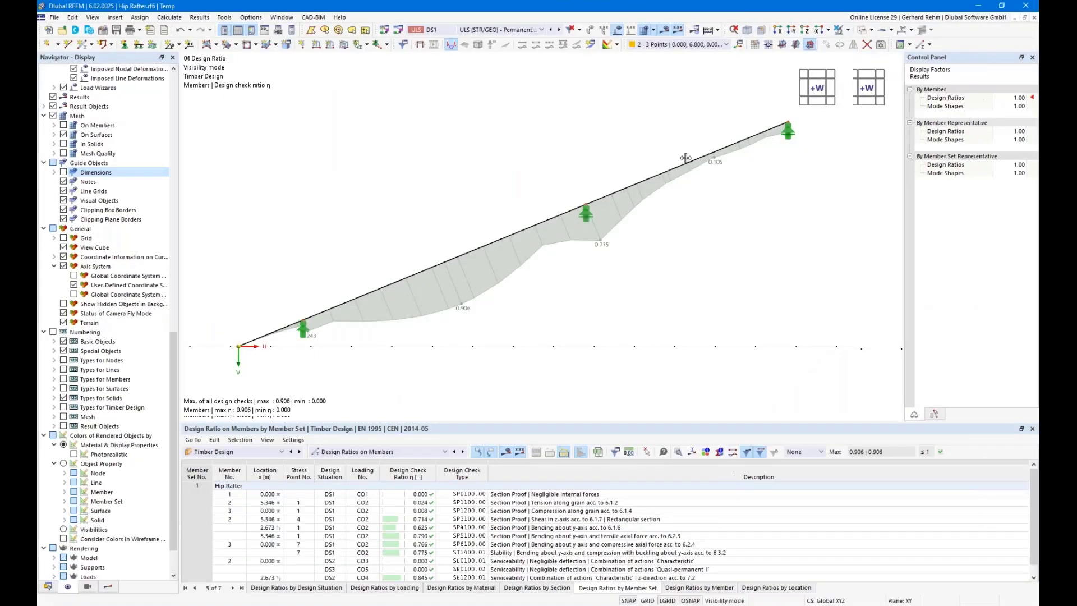
{"action": "left_click", "coordinate": [88, 586]}
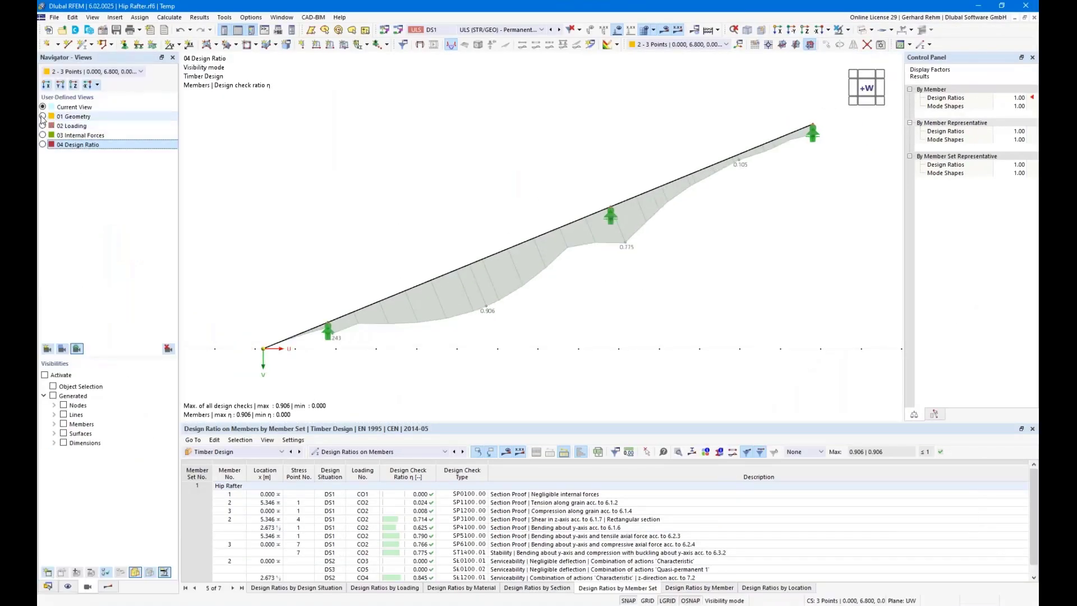
{"action": "left_click", "coordinate": [43, 117]}
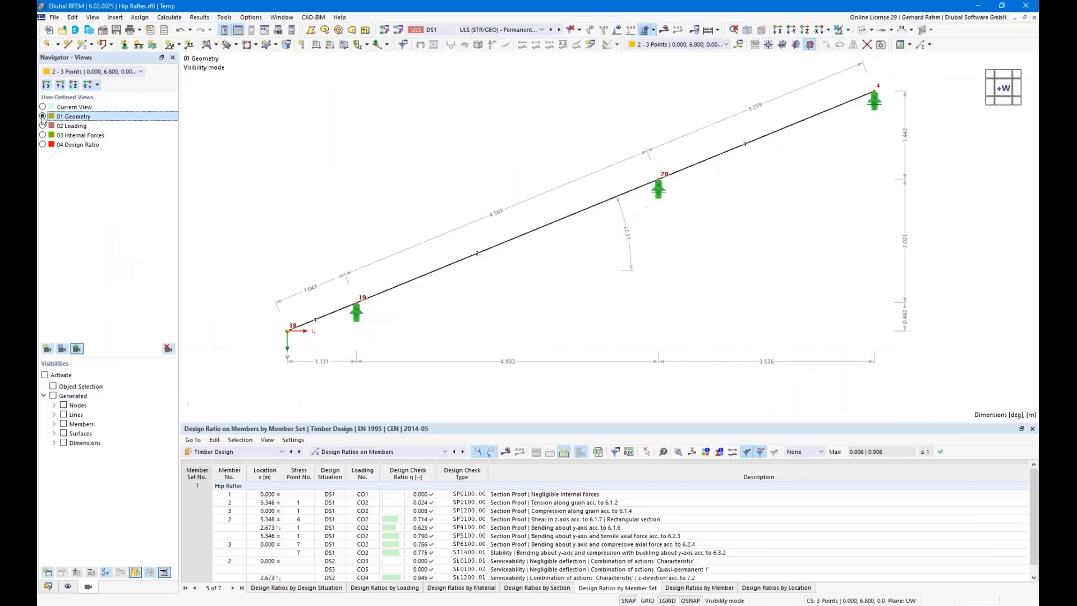
{"action": "left_click", "coordinate": [138, 30]}
{"action": "left_click", "coordinate": [147, 55]}
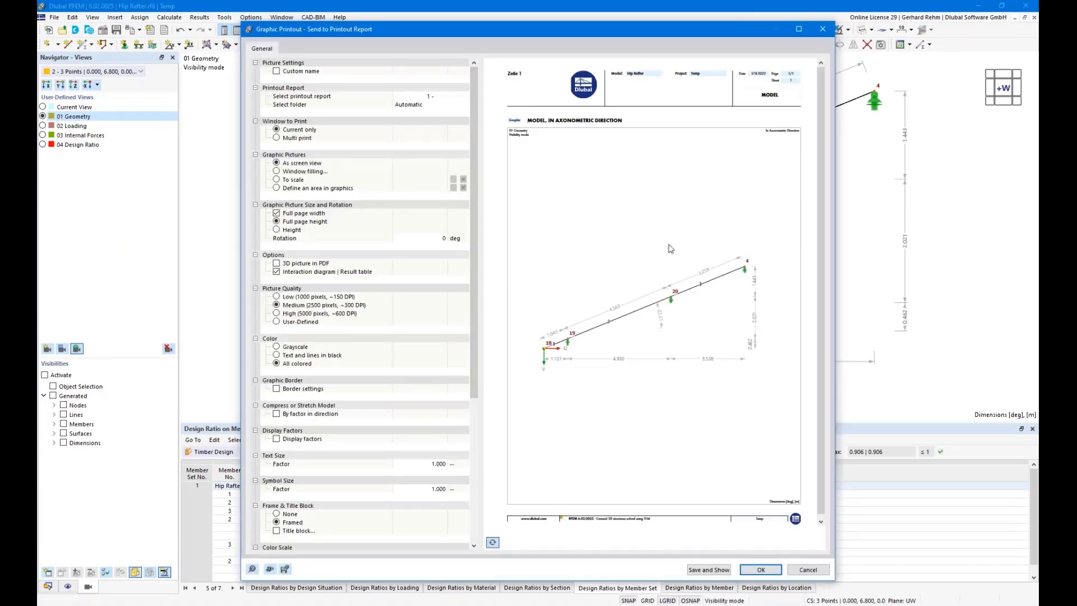
{"action": "left_click", "coordinate": [492, 542]}
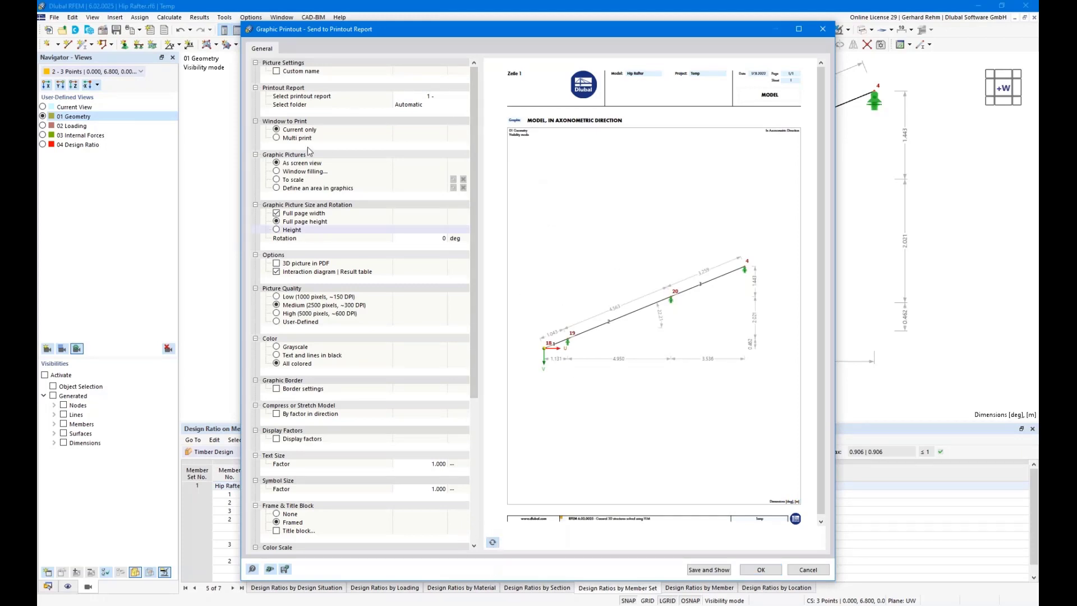
- Send the picture to the printout report under the custom name Geometry, window filling, full page width and a height ratio of 33%
{"action": "left_click", "coordinate": [276, 71]}
{"action": "left_click", "coordinate": [418, 70]}
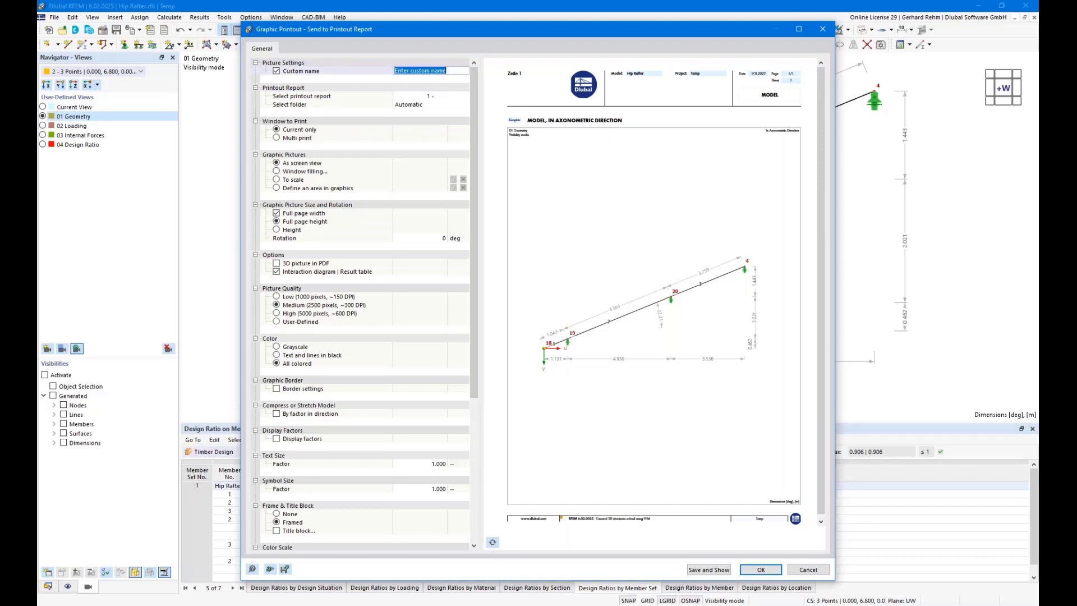
{"action": "type", "text": "Geometry"}
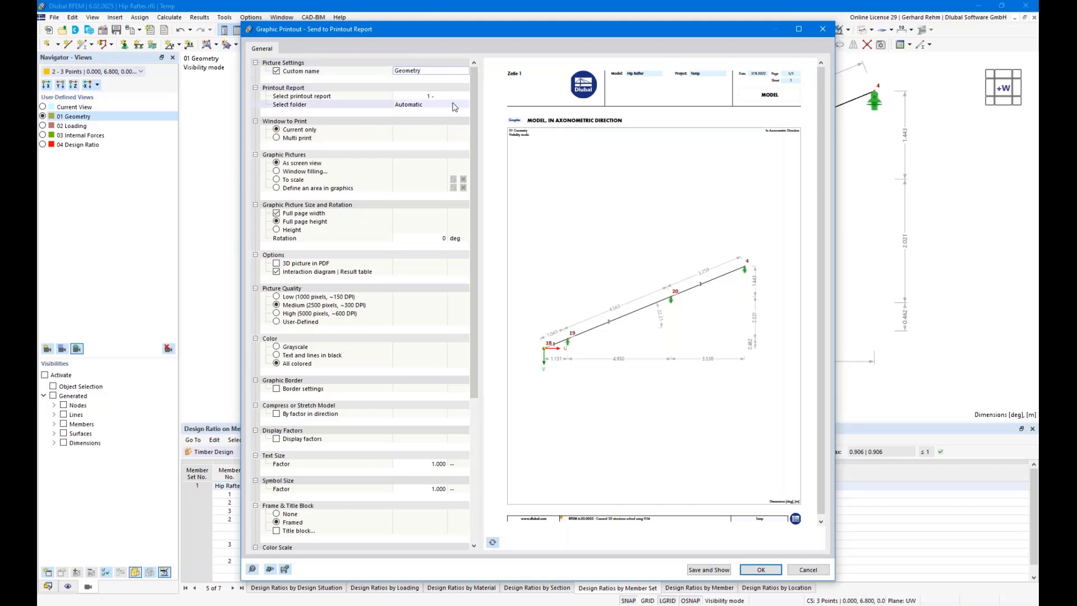
{"action": "left_click", "coordinate": [283, 171]}
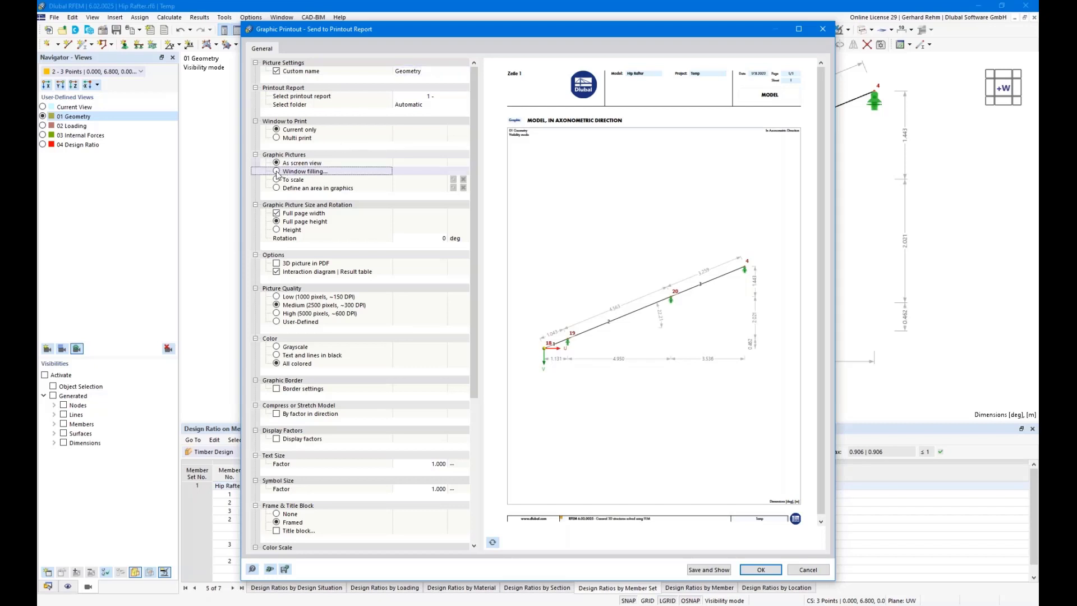
{"action": "left_click", "coordinate": [276, 230]}
{"action": "left_click", "coordinate": [435, 238]}
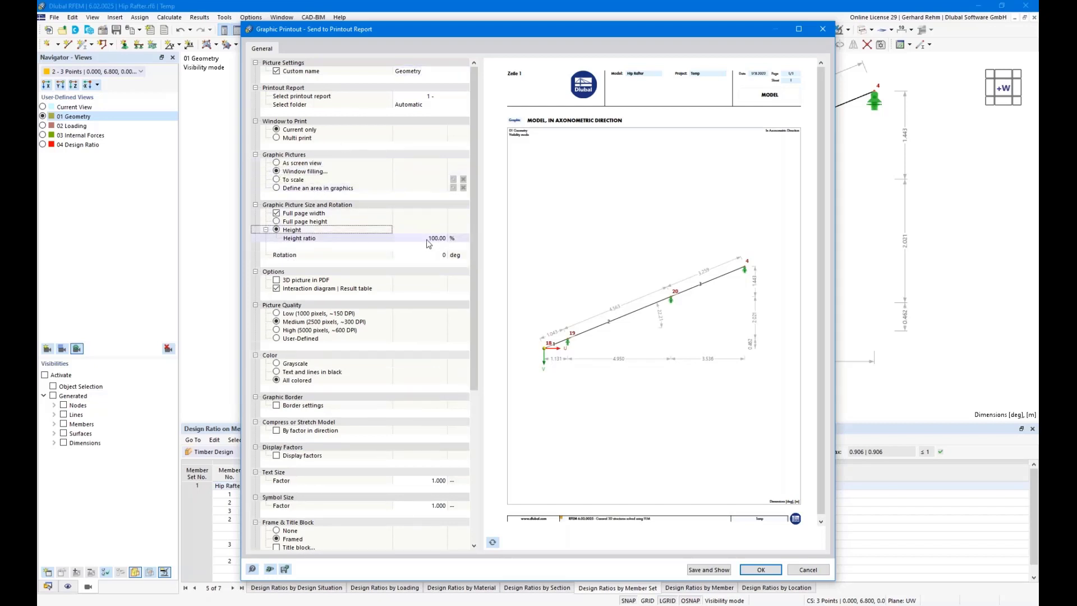
{"action": "type", "text": "33"}
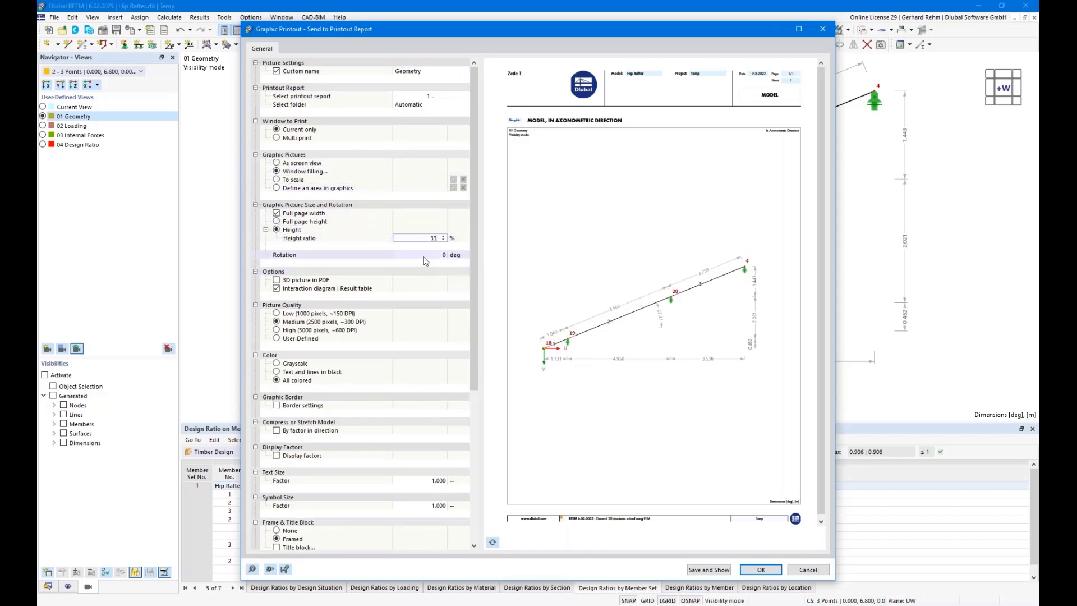
{"action": "left_click", "coordinate": [493, 543]}
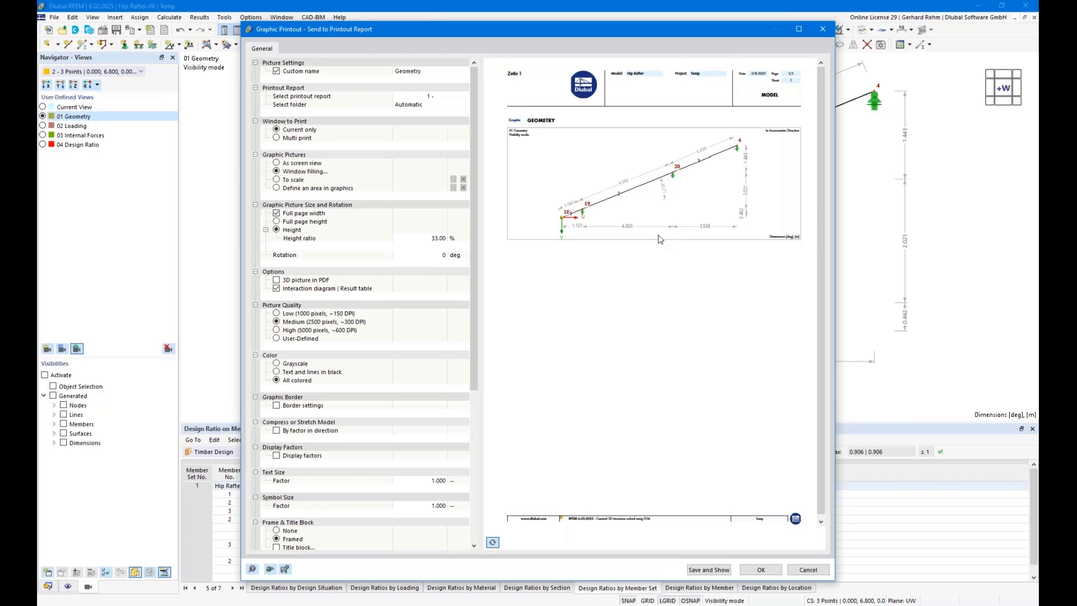
{"action": "left_click", "coordinate": [760, 569]}
- Activate the user-defined view 02 Loading and send its LC1 self-weight picture to the printout report under the custom name Loads LC1
{"action": "left_click", "coordinate": [43, 126]}
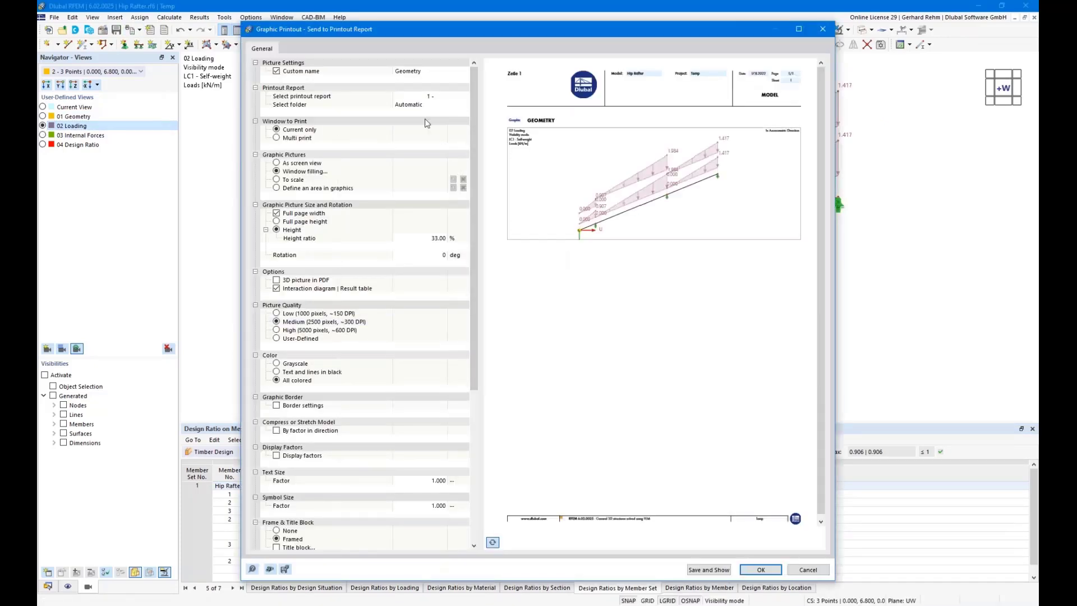
{"action": "left_click", "coordinate": [420, 71]}
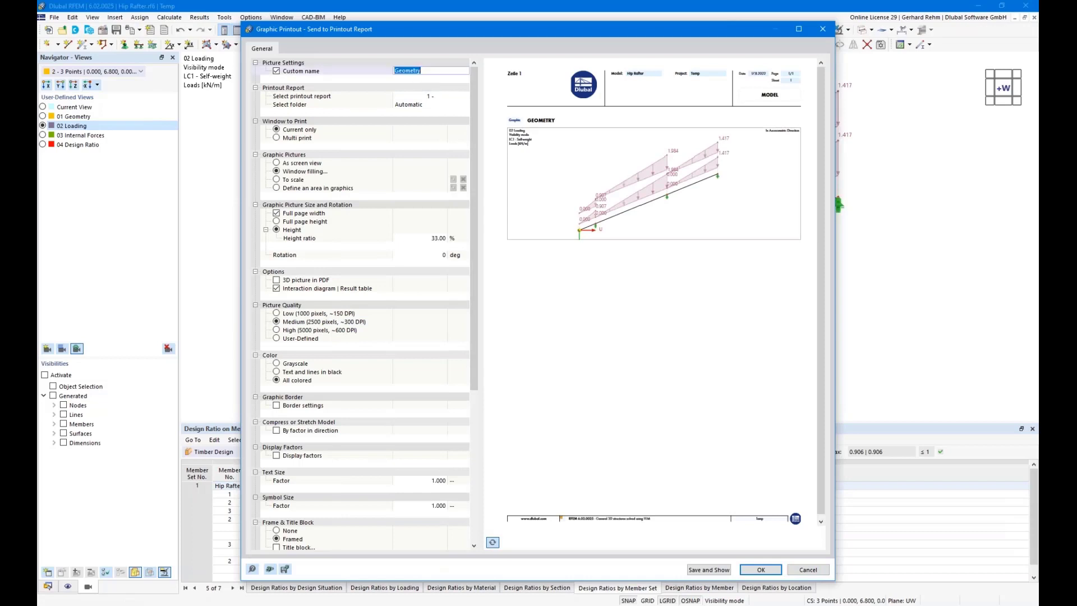
{"action": "type", "text": "Loads LC1"}
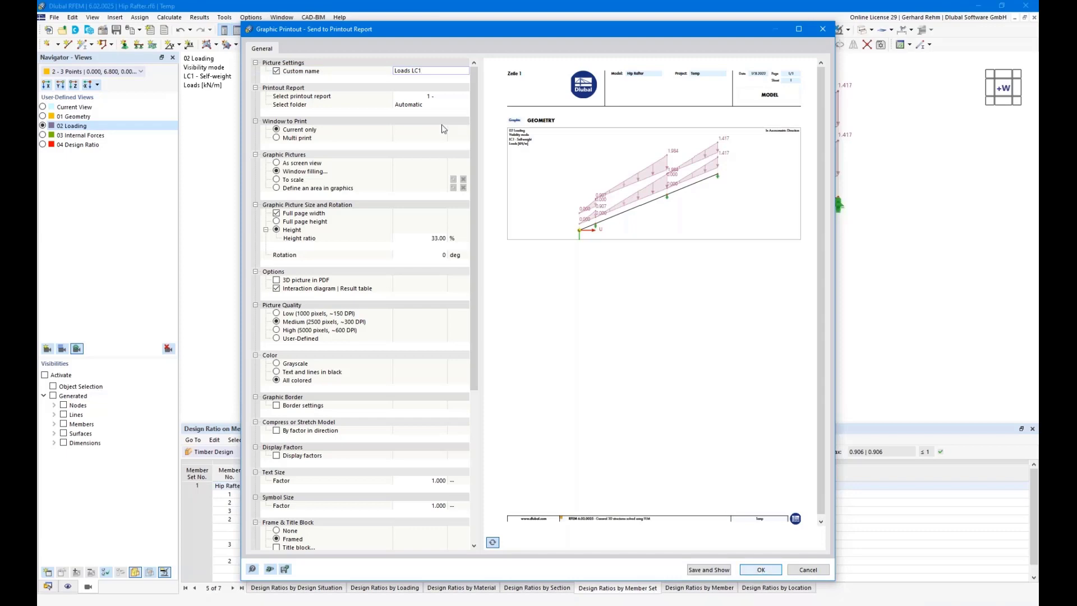
{"action": "key", "text": "Return"}
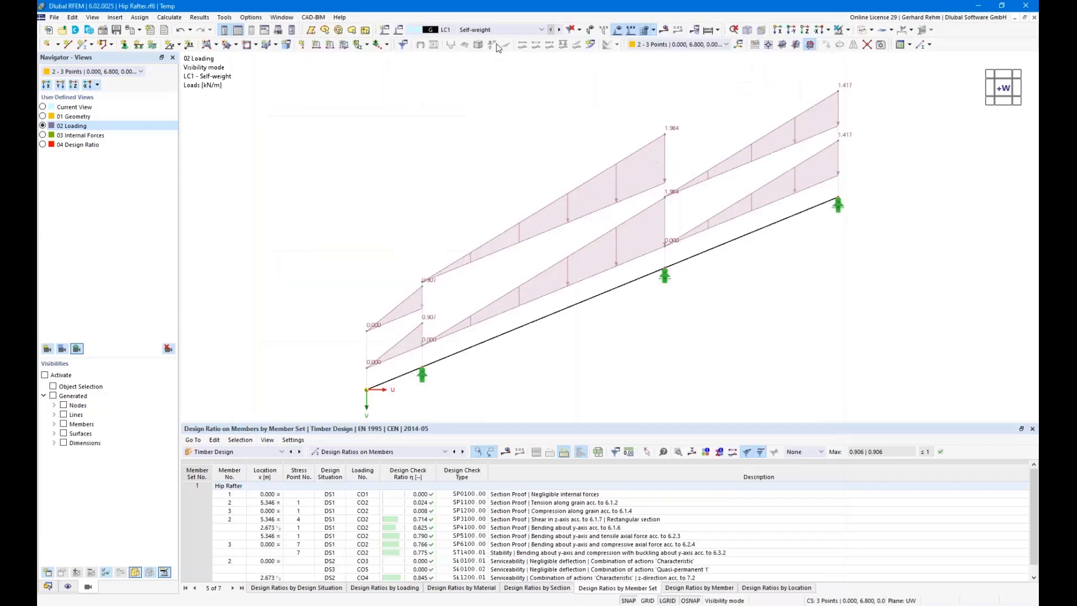
- Switch to load case LC2 - Snow and send its picture to the printout report under the custom name Loads LC2
{"action": "left_click", "coordinate": [559, 30]}
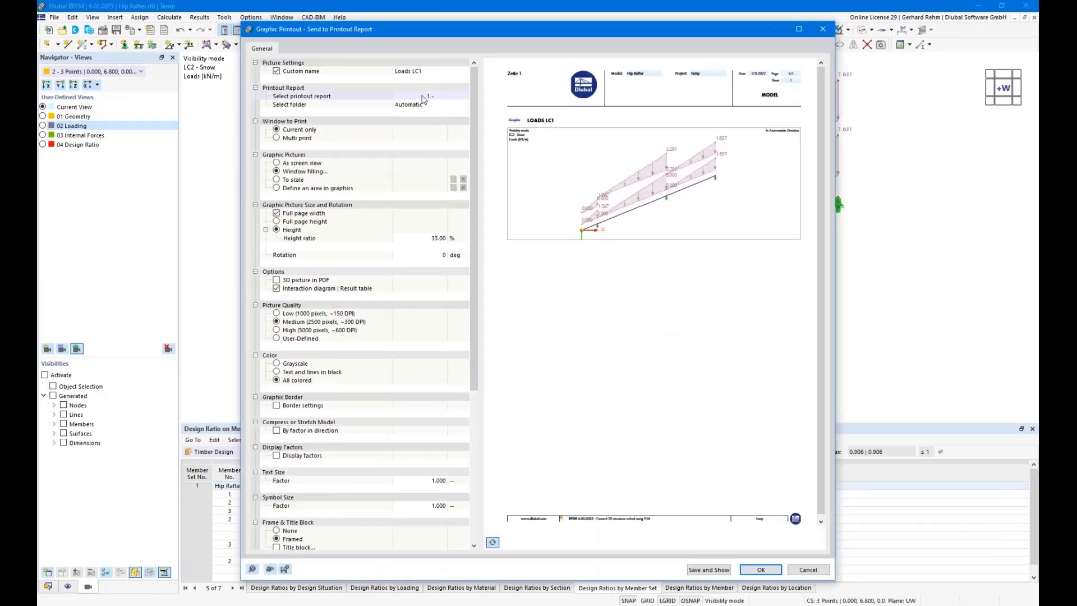
{"action": "left_click", "coordinate": [430, 72]}
{"action": "key", "text": "BackSpace"}
{"action": "type", "text": "2"}
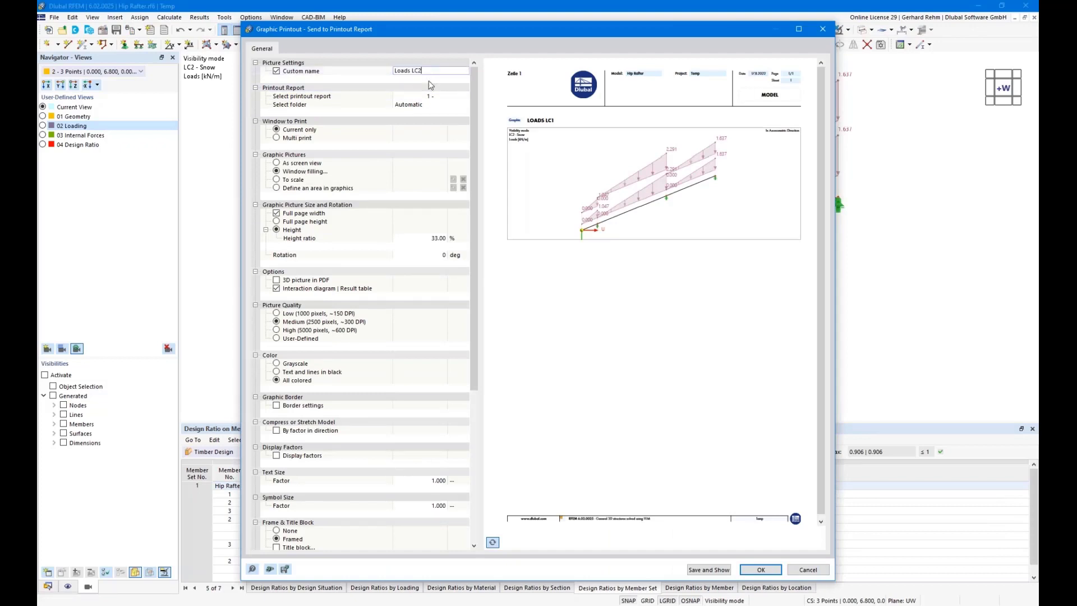
{"action": "left_click", "coordinate": [758, 570]}
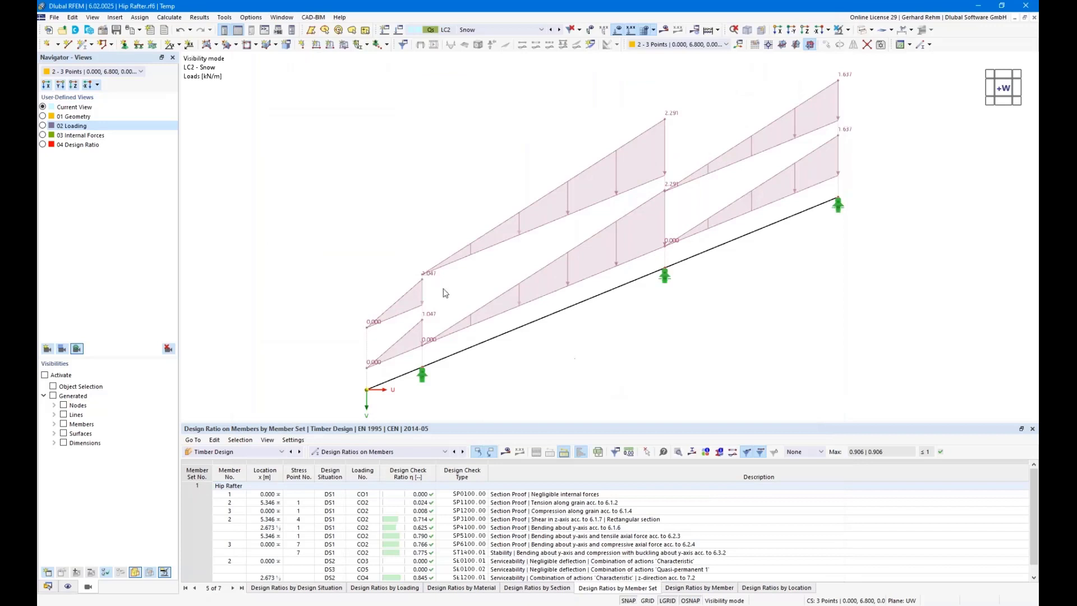
- Activate the user-defined view 03 Internal Forces and display the members' axial forces N
{"action": "left_click", "coordinate": [45, 136]}
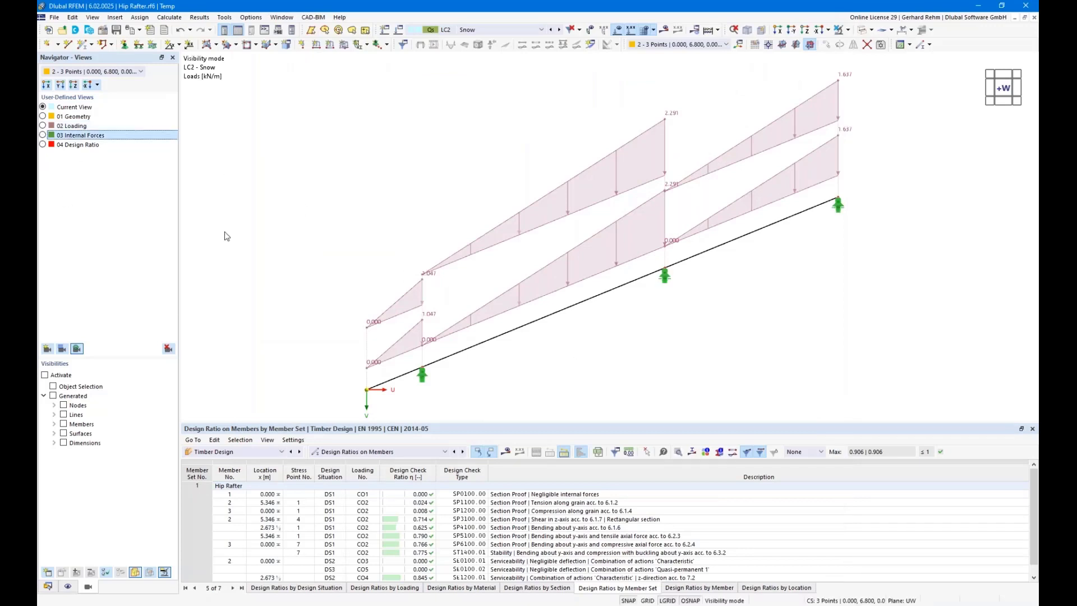
{"action": "left_click", "coordinate": [111, 587]}
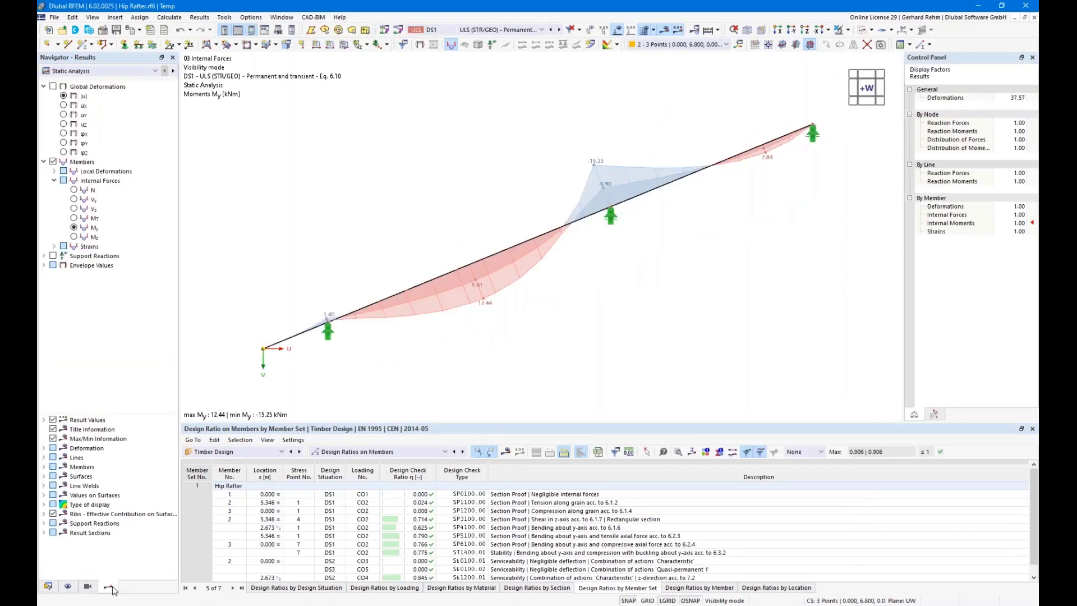
{"action": "left_click", "coordinate": [73, 190]}
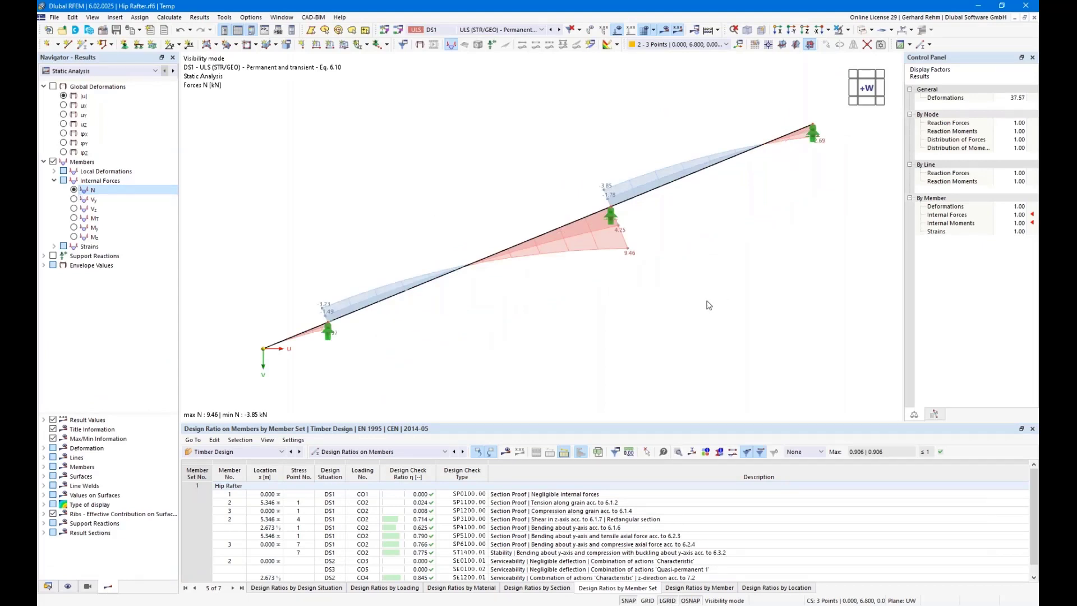
{"action": "scroll", "coordinate": [639, 303], "scroll_direction": "down", "scroll_amount": 1}
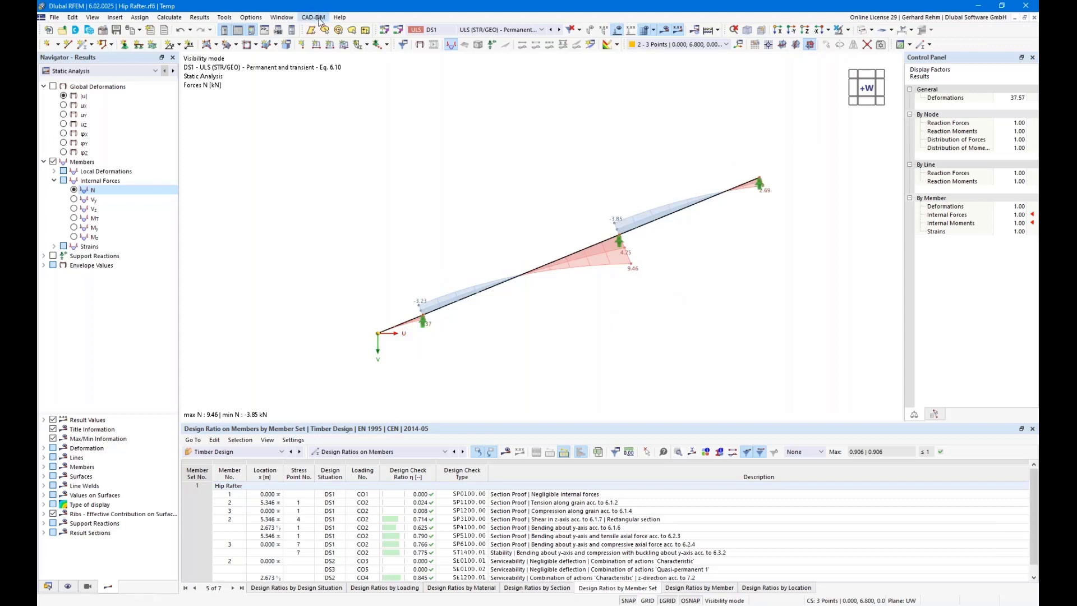
- Open two additional windows of the model and tile all three stacked one above another
{"action": "left_click", "coordinate": [282, 18]}
{"action": "left_click", "coordinate": [286, 30]}
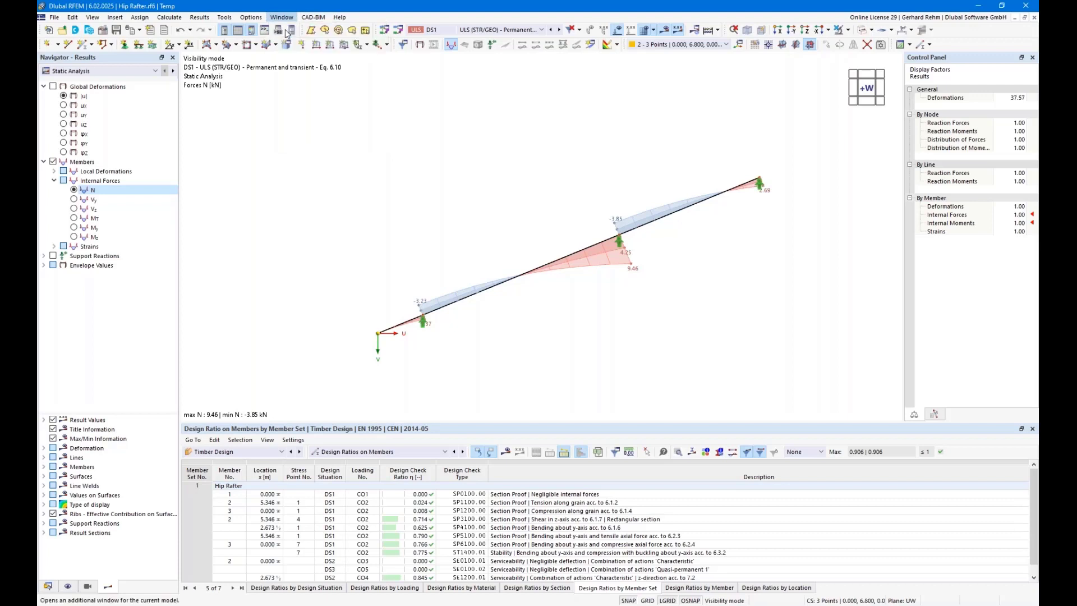
{"action": "left_click", "coordinate": [281, 19]}
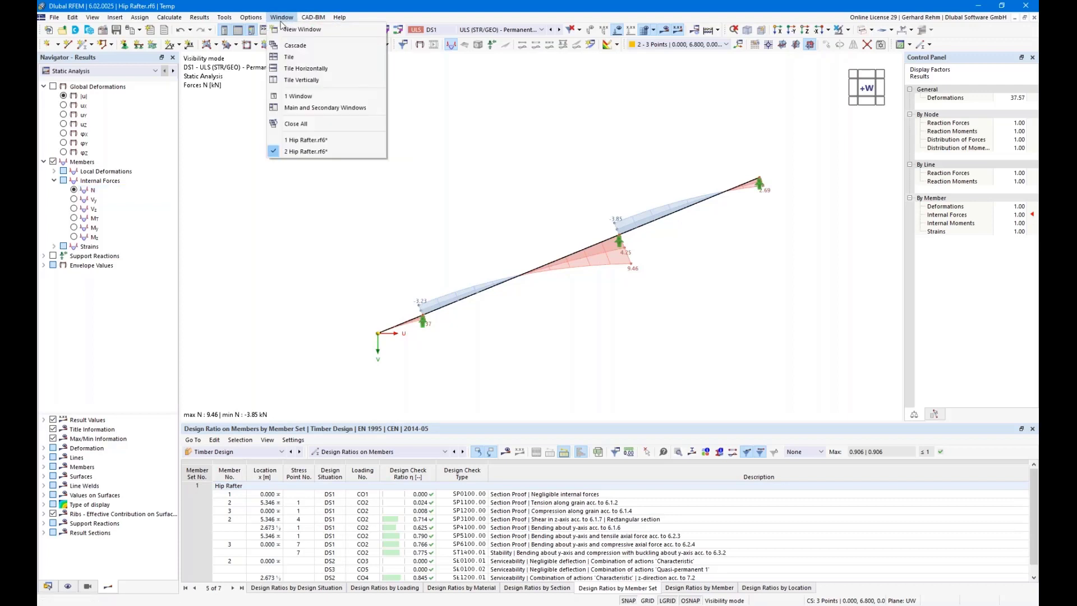
{"action": "left_click", "coordinate": [284, 29]}
{"action": "left_click", "coordinate": [282, 19]}
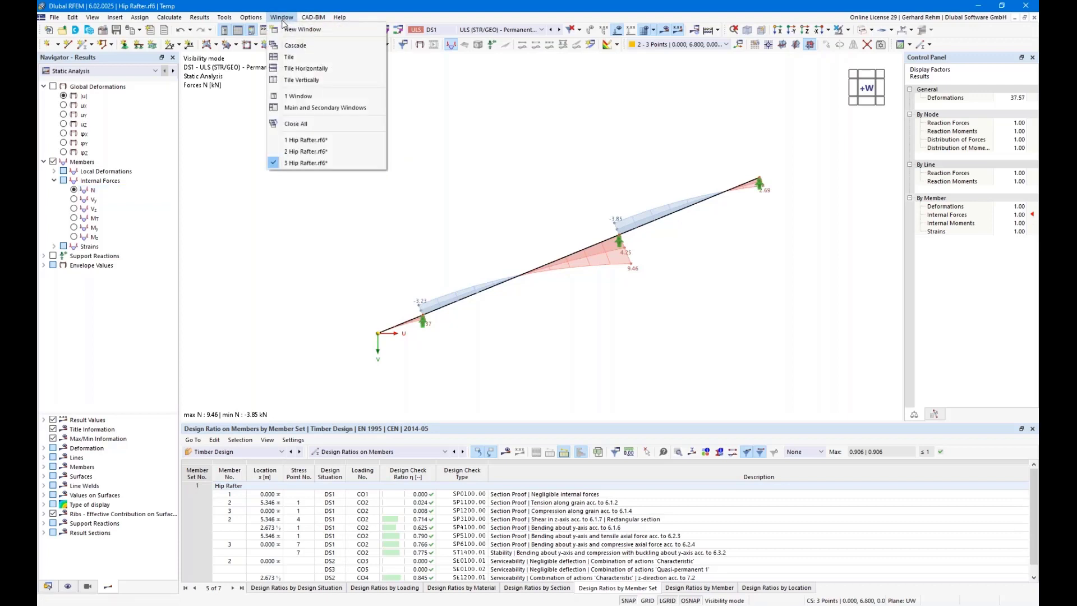
{"action": "left_click", "coordinate": [307, 79]}
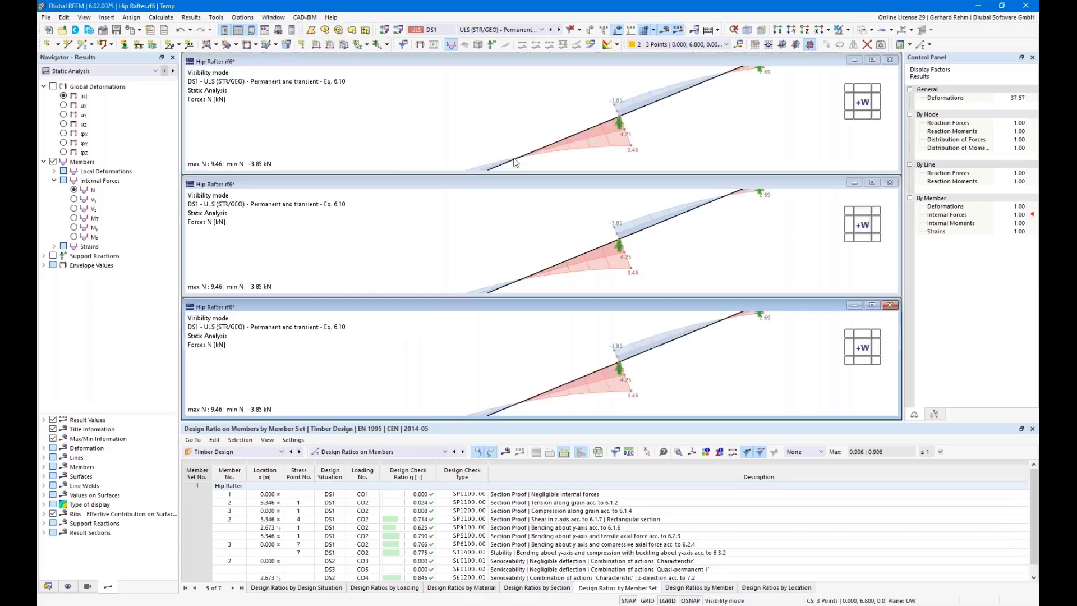
- Fit the rafter in each tiled window and display N in the first, Vz in the second and My in the third
{"action": "scroll", "coordinate": [528, 111], "scroll_direction": "down", "scroll_amount": 6}
{"action": "left_click", "coordinate": [73, 189]}
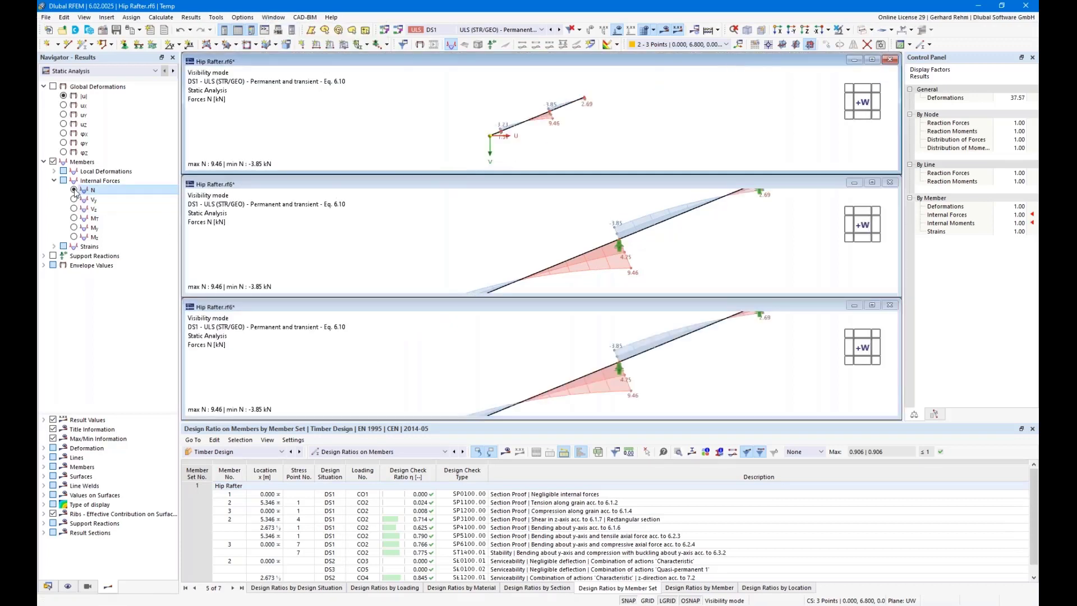
{"action": "scroll", "coordinate": [532, 234], "scroll_direction": "down", "scroll_amount": 6}
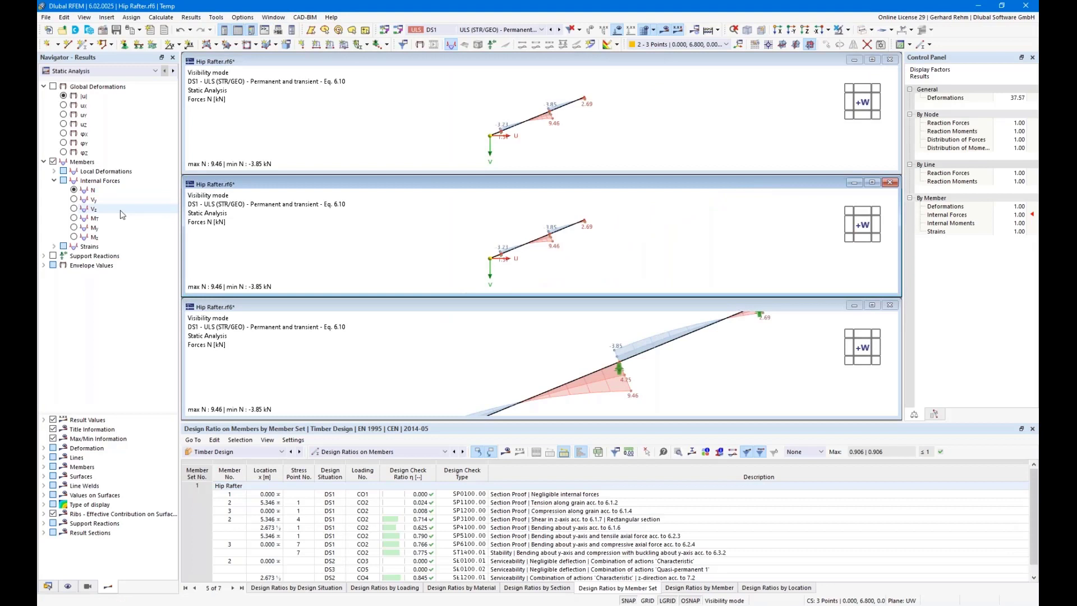
{"action": "left_click", "coordinate": [74, 209]}
{"action": "scroll", "coordinate": [495, 362], "scroll_direction": "down", "scroll_amount": 6}
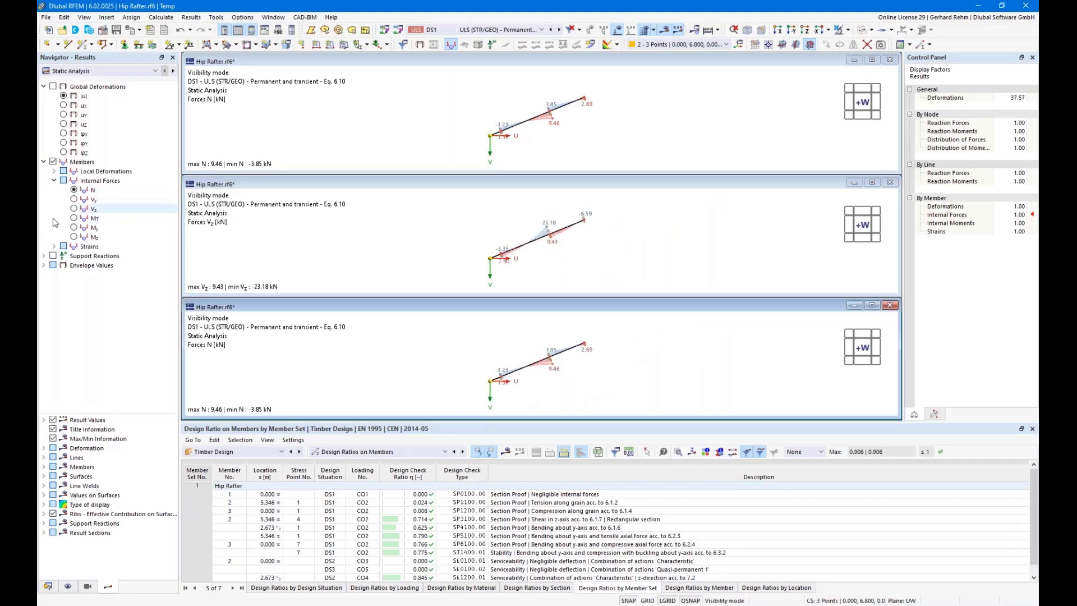
{"action": "left_click", "coordinate": [77, 228]}
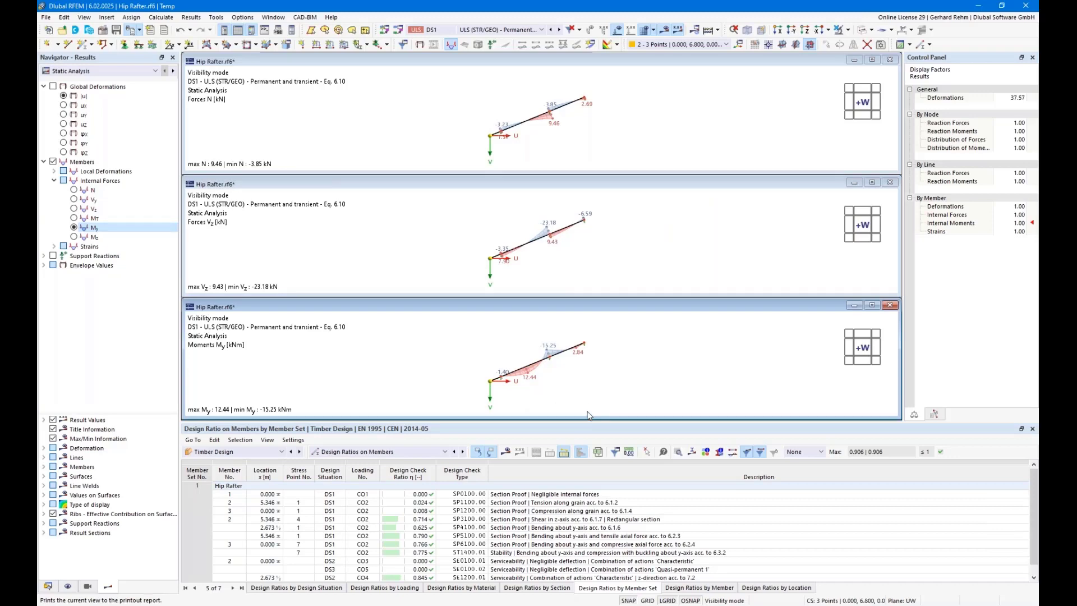
- Send all three windows to the printout report as one combined graphic with a height ratio of 70%
{"action": "key", "text": "ctrl+p"}
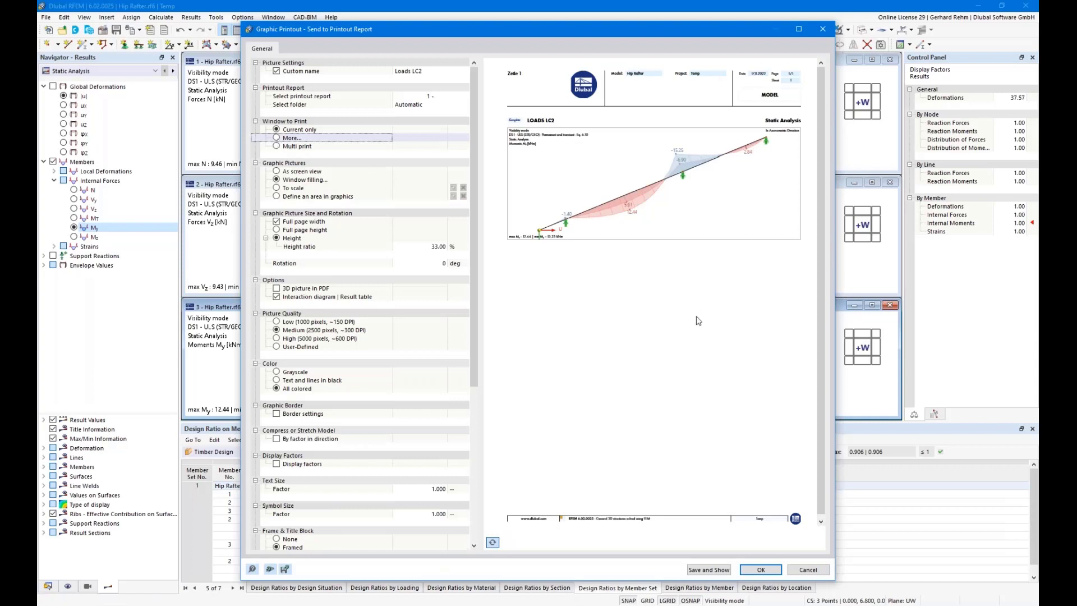
{"action": "key", "text": "space"}
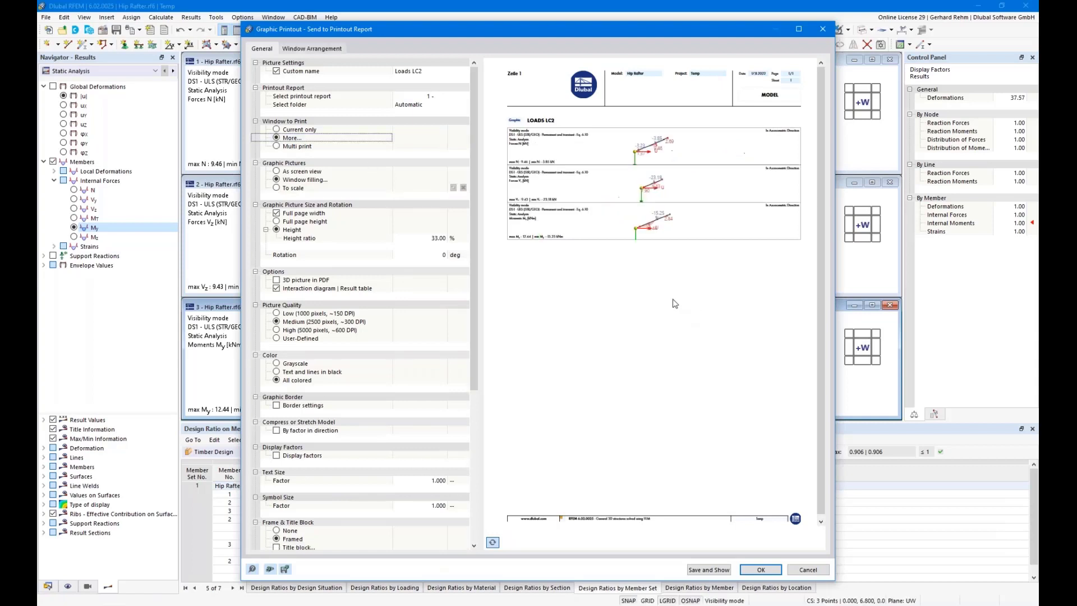
{"action": "left_click", "coordinate": [422, 240]}
{"action": "type", "text": "70"}
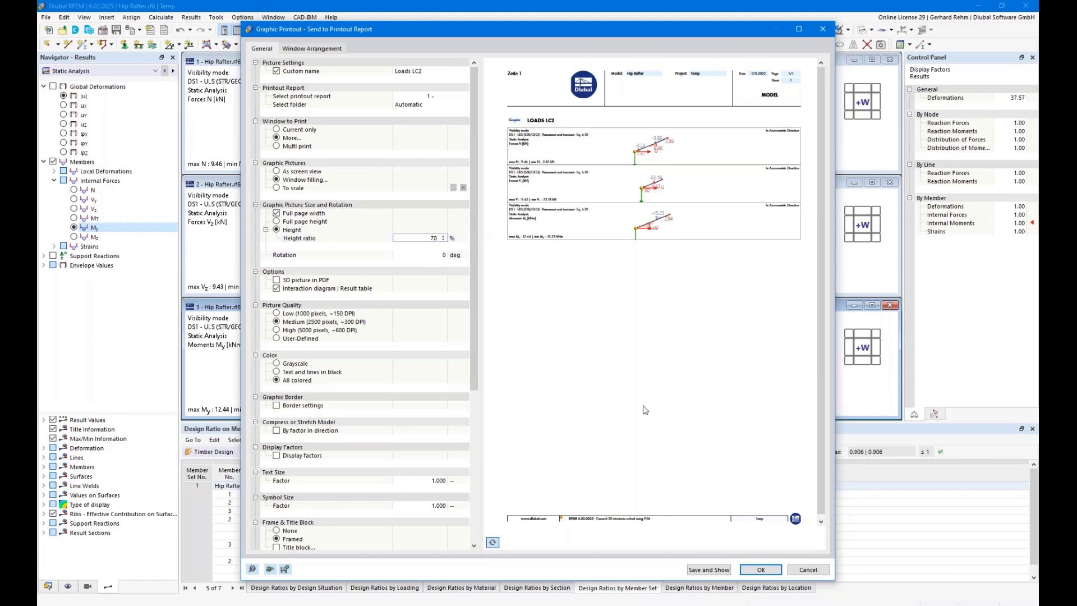
{"action": "key", "text": "Return"}
{"action": "left_click", "coordinate": [709, 570]}
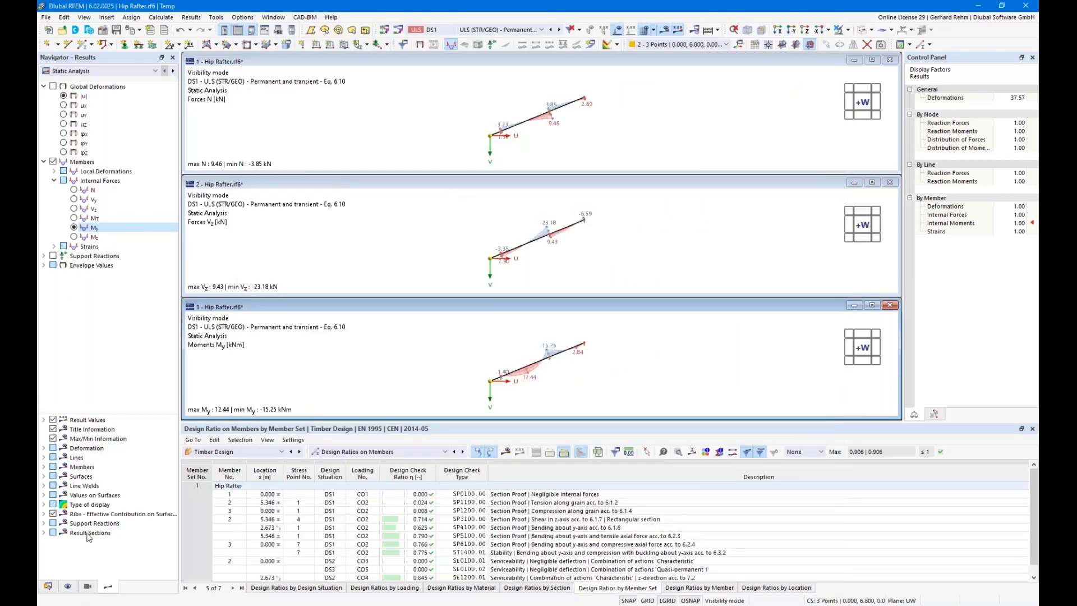
- Activate the user-defined view 04 Design Ratio in the lowest window, close the other two windows and maximize the remaining one
{"action": "left_click", "coordinate": [87, 586]}
{"action": "left_click", "coordinate": [42, 146]}
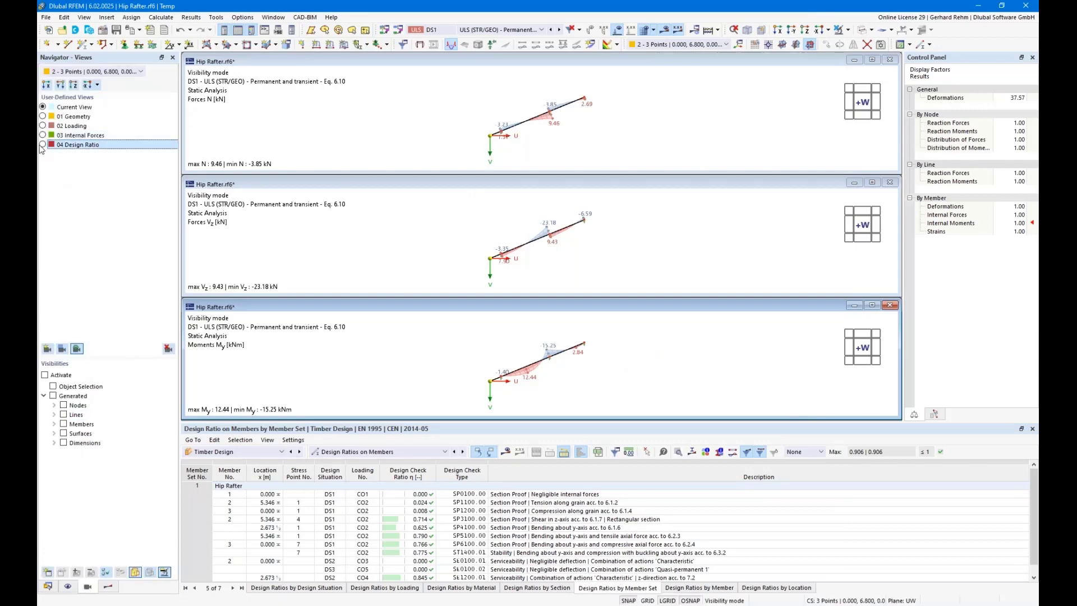
{"action": "left_click", "coordinate": [42, 145]}
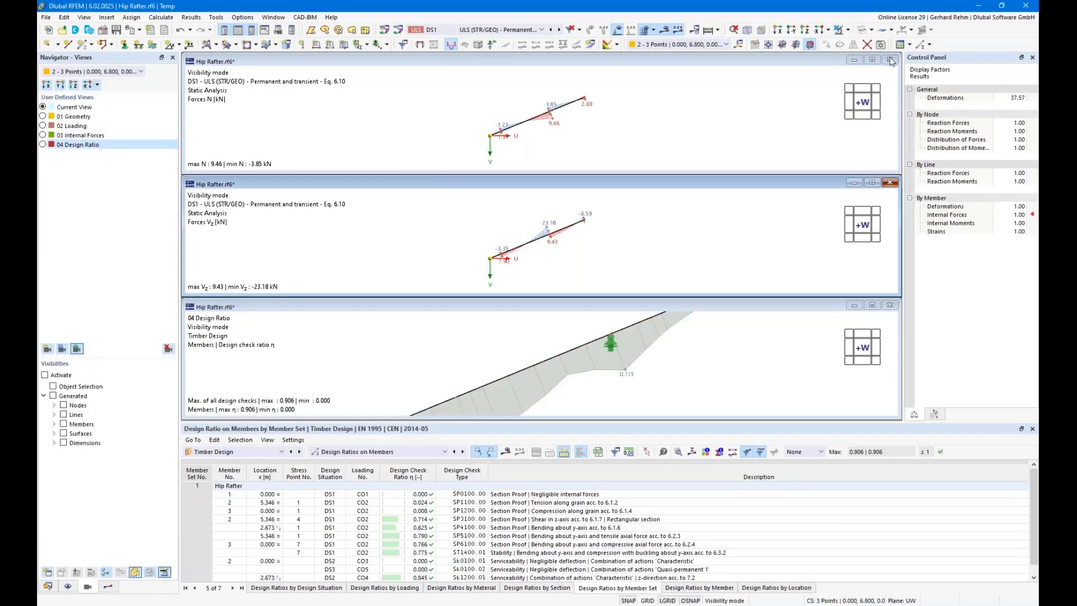
{"action": "left_click", "coordinate": [890, 182]}
{"action": "left_click", "coordinate": [449, 58]}
{"action": "key", "text": "ctrl+F4"}
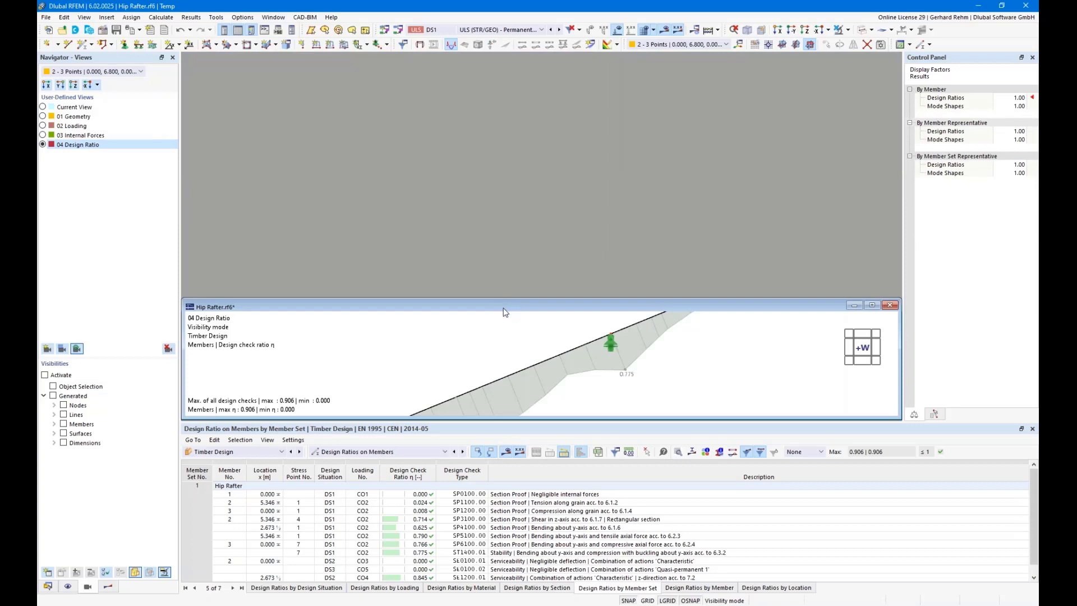
{"action": "double_click", "coordinate": [503, 312]}
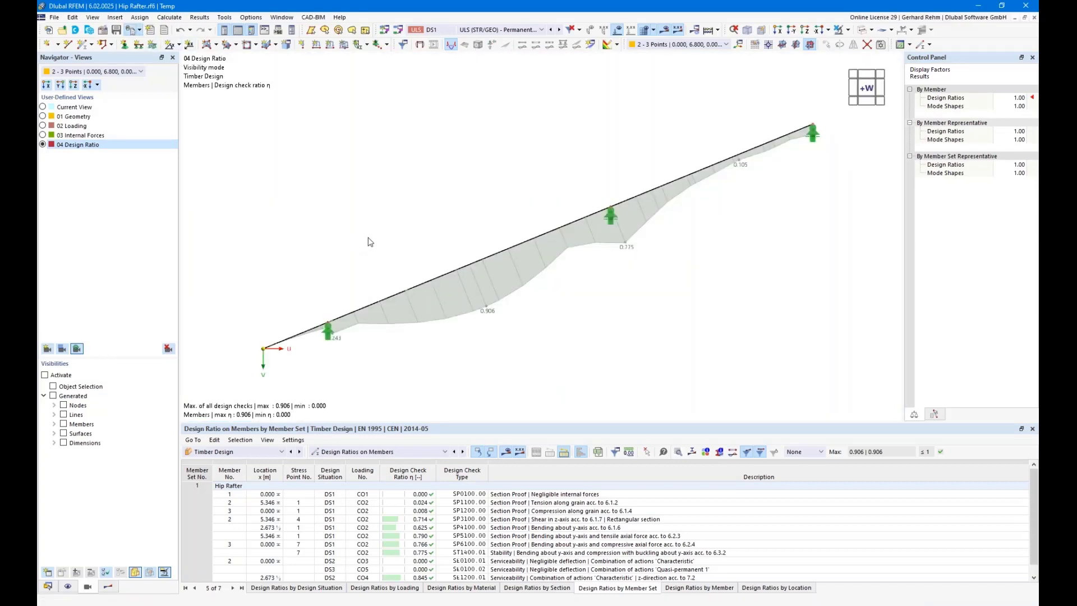
- Send the design ratio picture to the printout report with a height ratio of 33%
{"action": "key", "text": "ctrl+p"}
{"action": "left_click", "coordinate": [432, 238]}
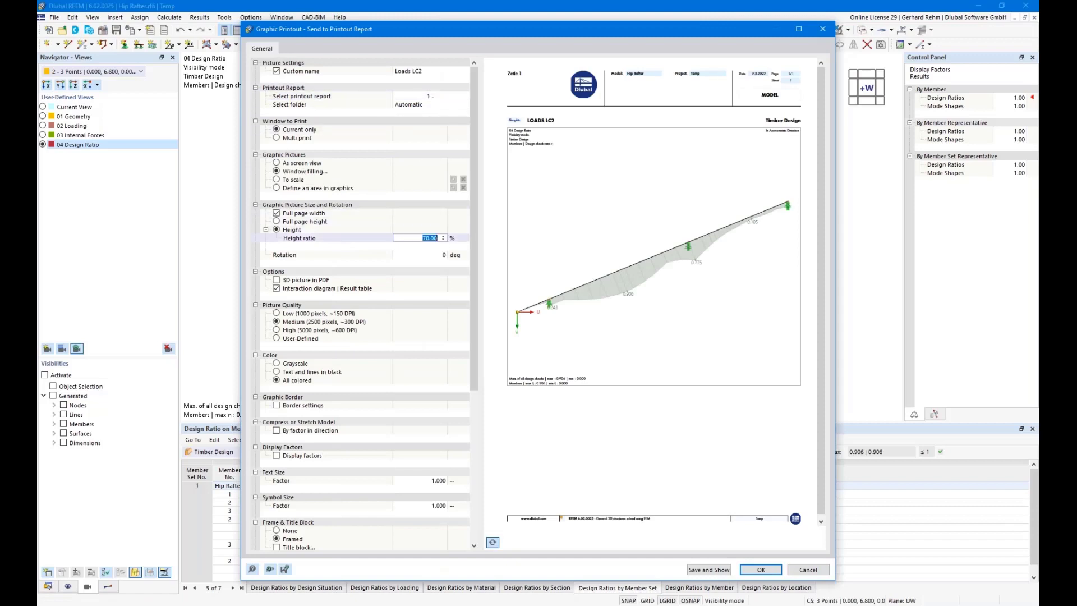
{"action": "type", "text": "33"}
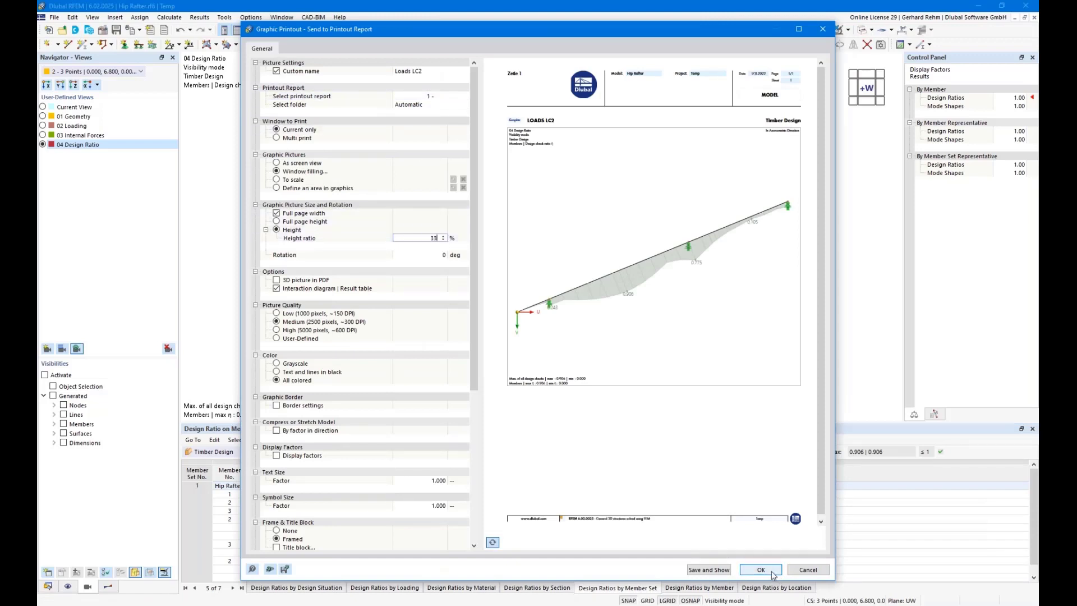
{"action": "key", "text": "Return"}
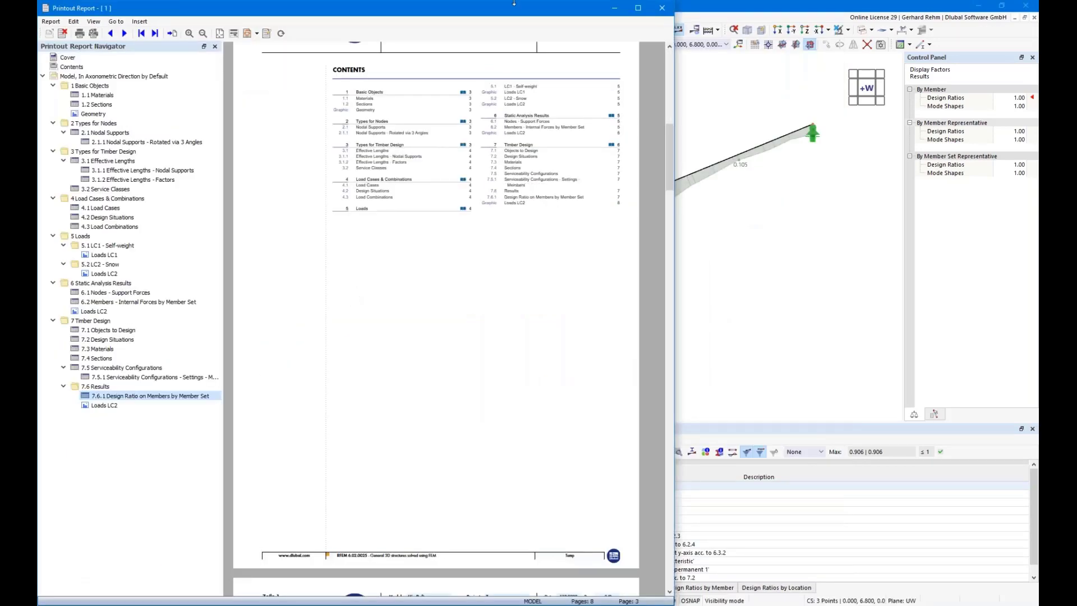
- Maximize the printout report and review the inserted load, internal force and design ratio graphics and the timber design tables
{"action": "left_click", "coordinate": [638, 8]}
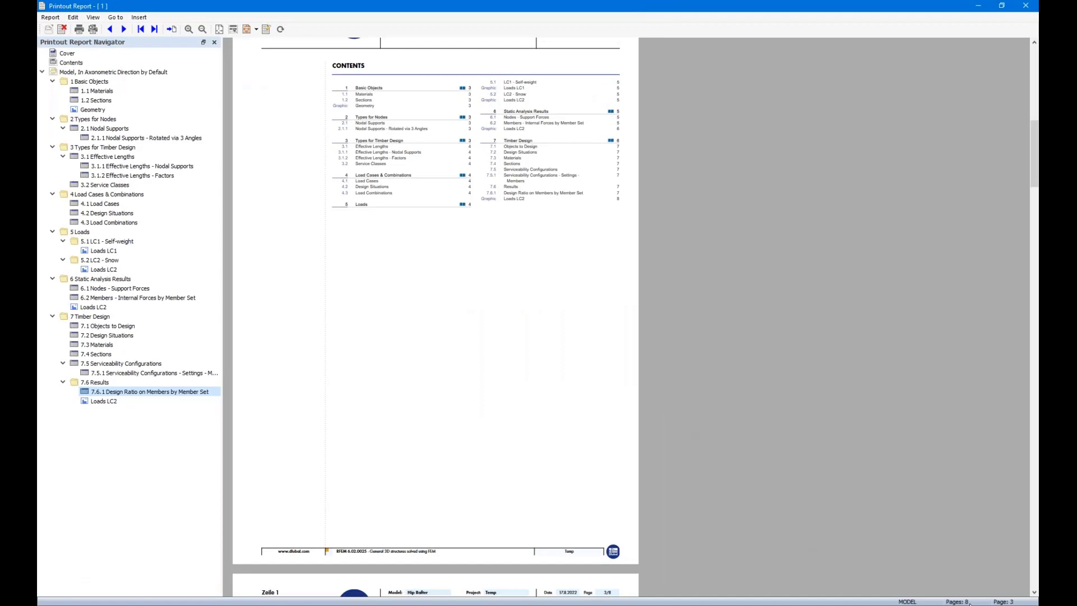
{"action": "left_click", "coordinate": [98, 251]}
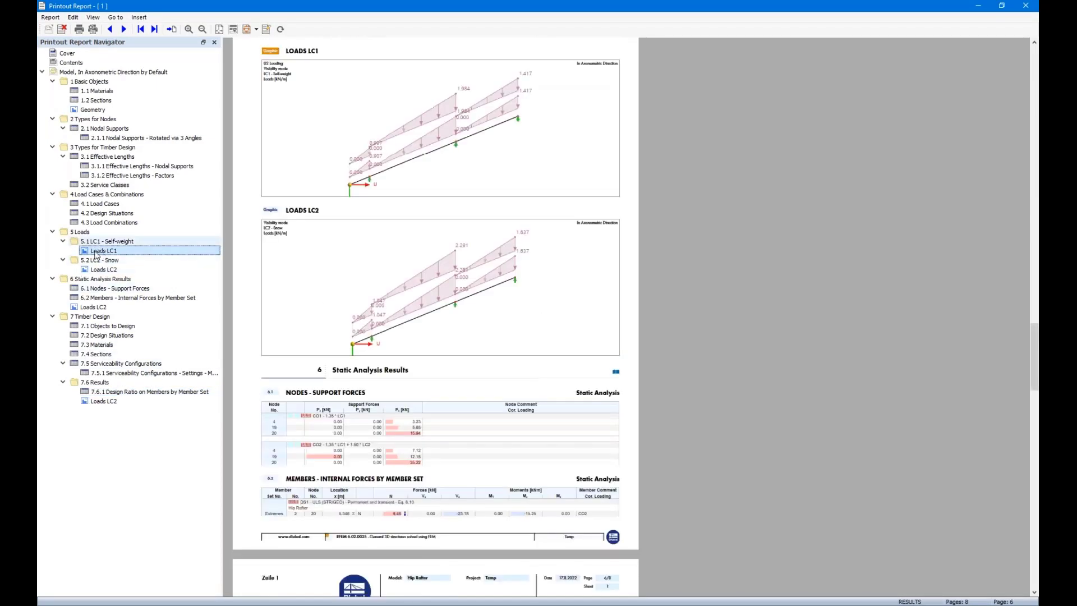
{"action": "left_click", "coordinate": [93, 307]}
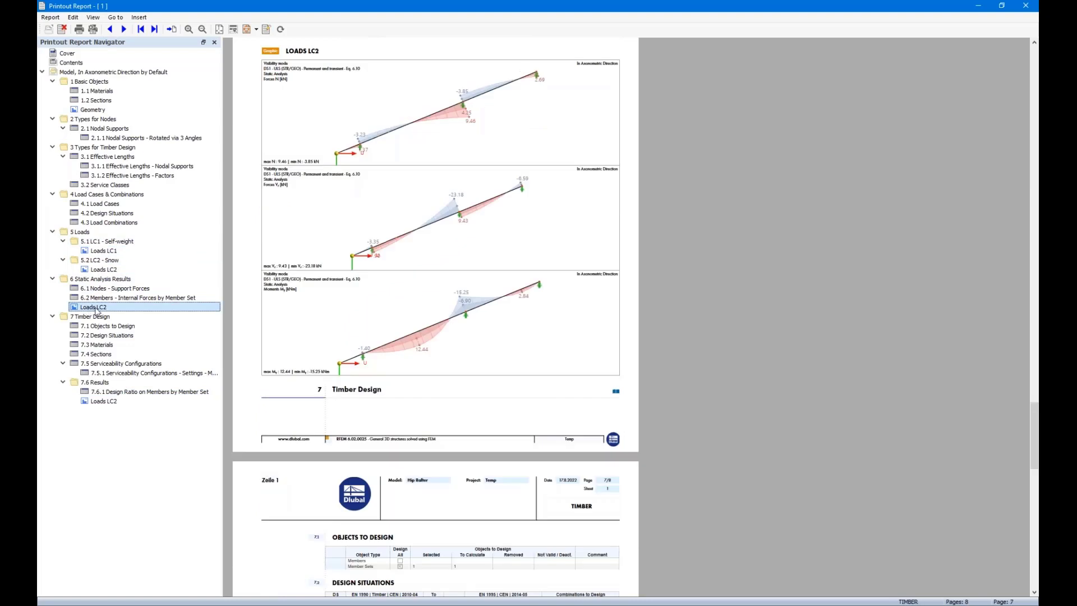
{"action": "left_click", "coordinate": [104, 402]}
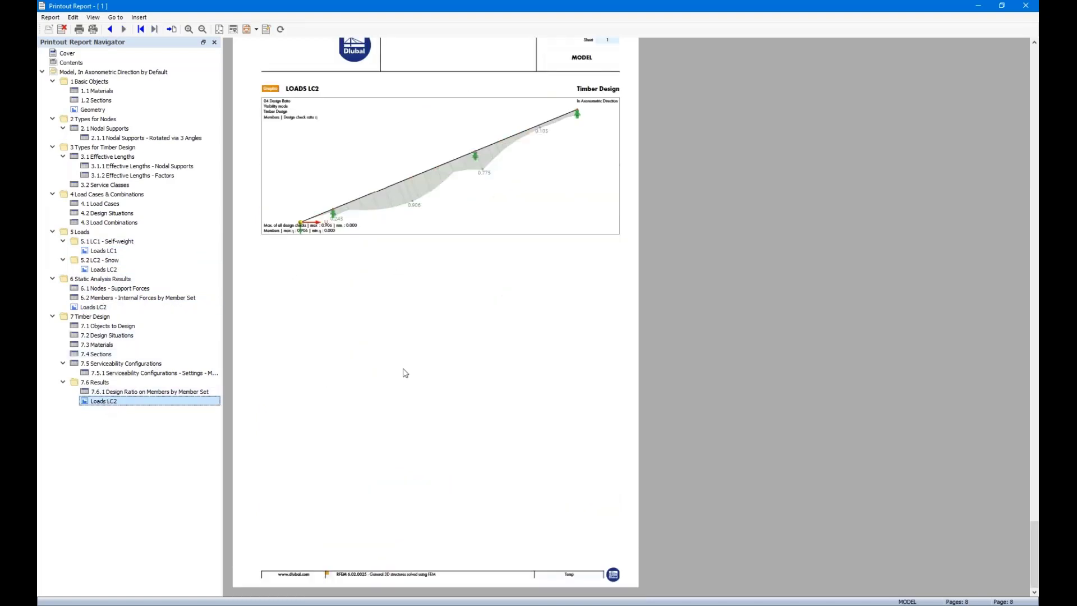
{"action": "scroll", "coordinate": [405, 373], "scroll_direction": "up", "scroll_amount": 4}
{"action": "scroll", "coordinate": [405, 374], "scroll_direction": "down", "scroll_amount": 4}
{"action": "scroll", "coordinate": [557, 387], "scroll_direction": "up", "scroll_amount": 10}
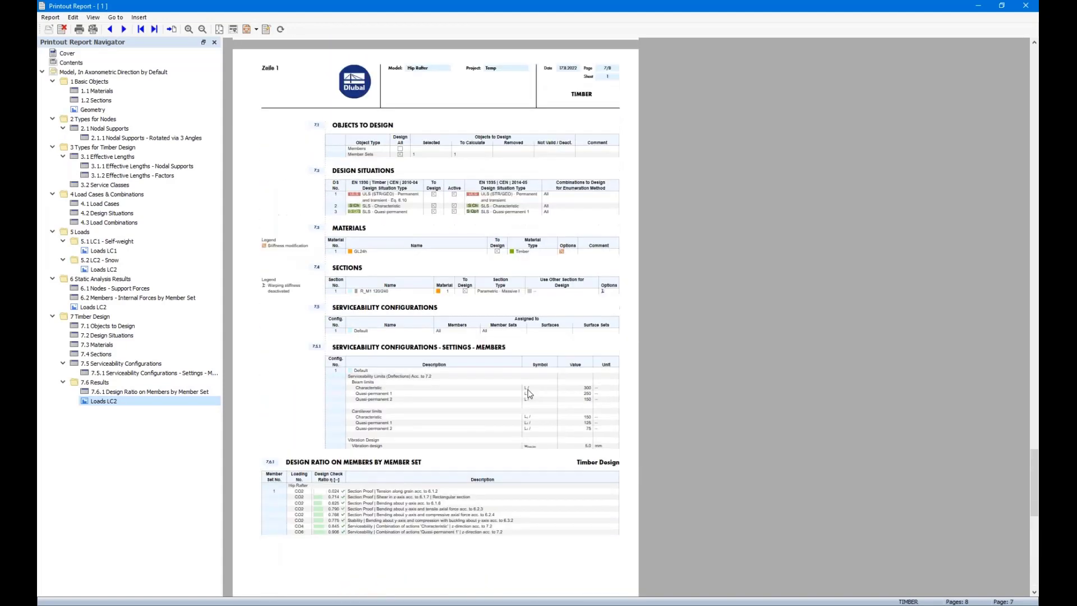
- Review the printout report from the timber design tables back to the contents page, and check its selected items in the Printout Report Manager
{"action": "scroll", "coordinate": [527, 393], "scroll_direction": "up", "scroll_amount": 15}
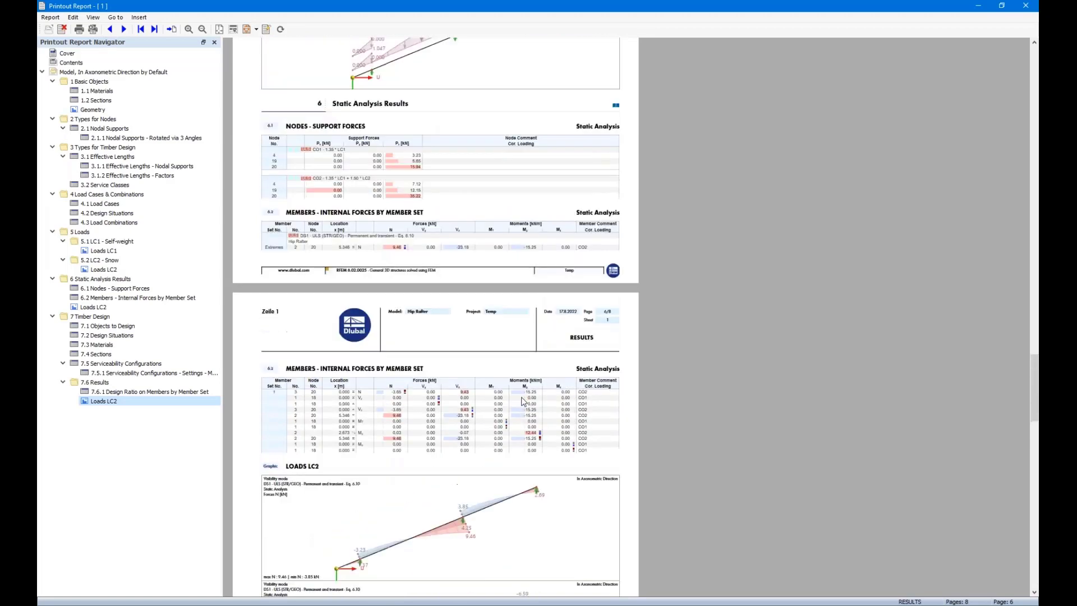
{"action": "scroll", "coordinate": [522, 399], "scroll_direction": "up", "scroll_amount": 8}
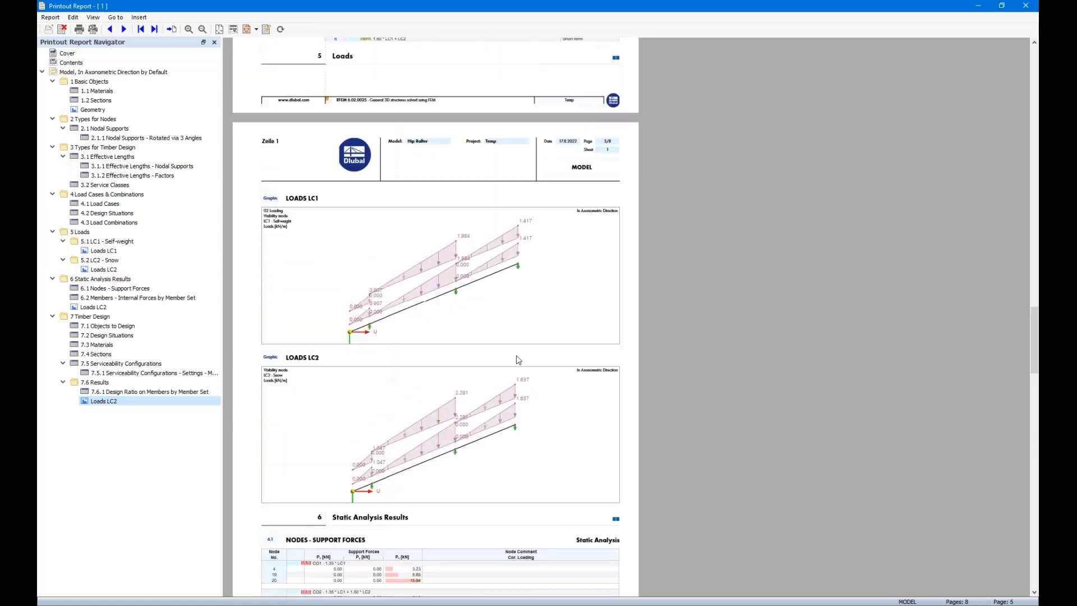
{"action": "scroll", "coordinate": [518, 360], "scroll_direction": "up", "scroll_amount": 8}
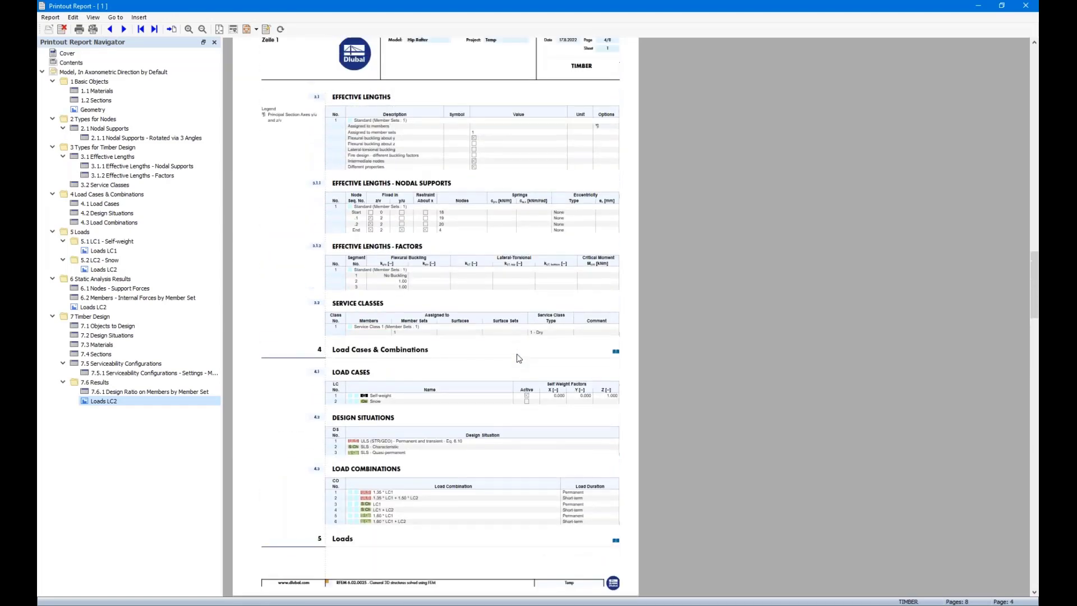
{"action": "scroll", "coordinate": [519, 358], "scroll_direction": "up", "scroll_amount": 7}
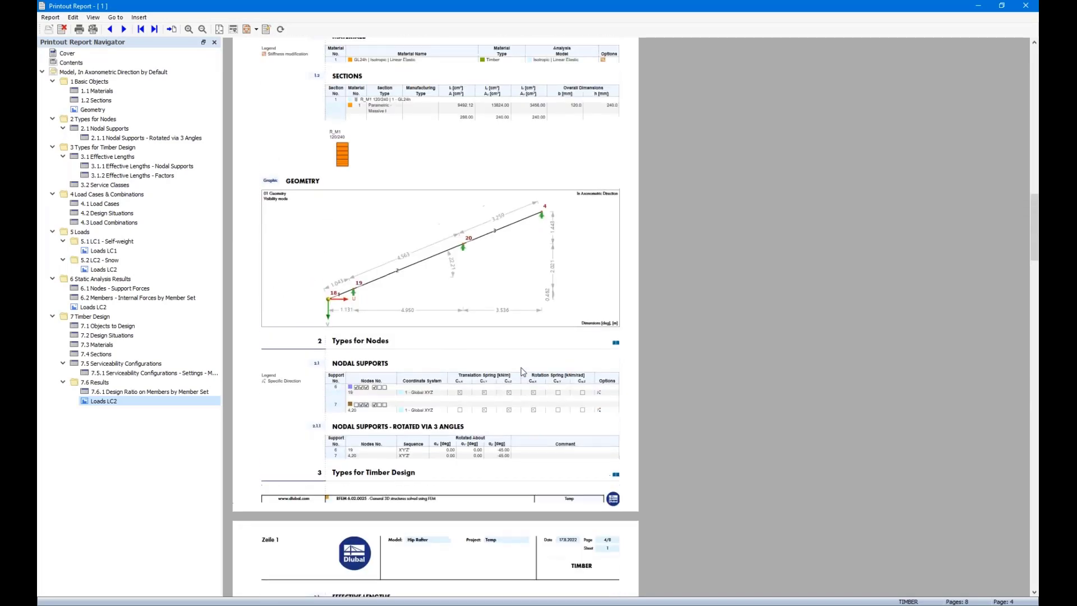
{"action": "scroll", "coordinate": [521, 372], "scroll_direction": "up", "scroll_amount": 10}
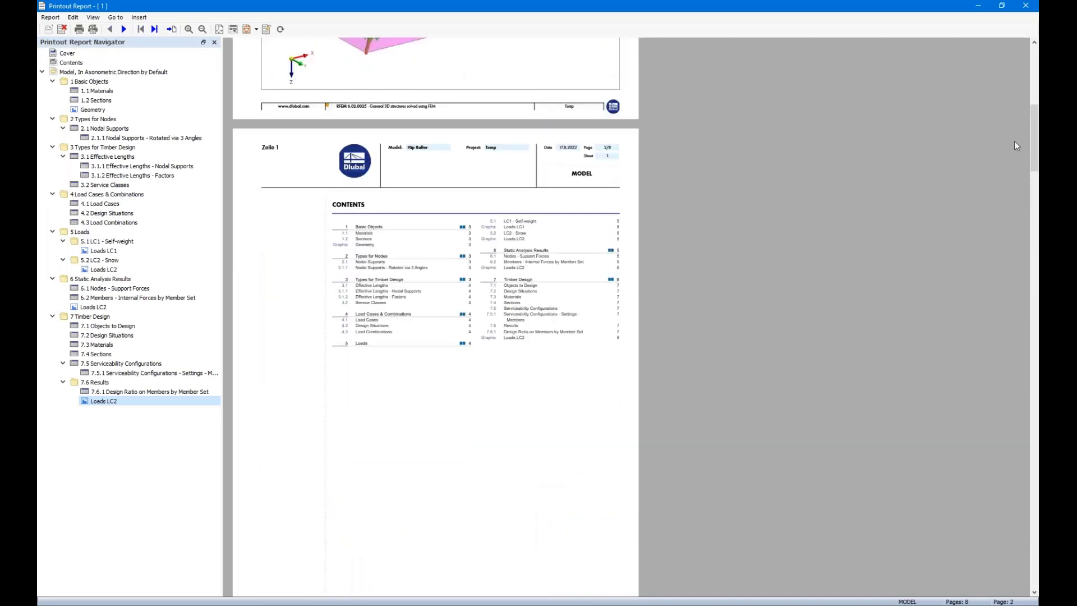
{"action": "left_click_drag", "start_coordinate": [1035, 172], "coordinate": [1035, 407]}
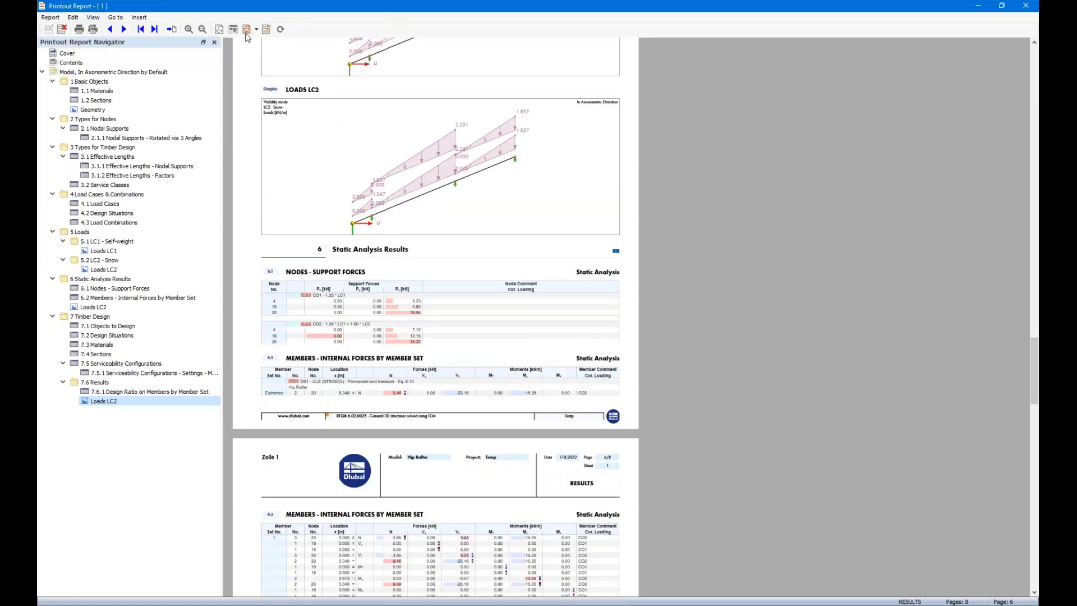
{"action": "left_click", "coordinate": [267, 30]}
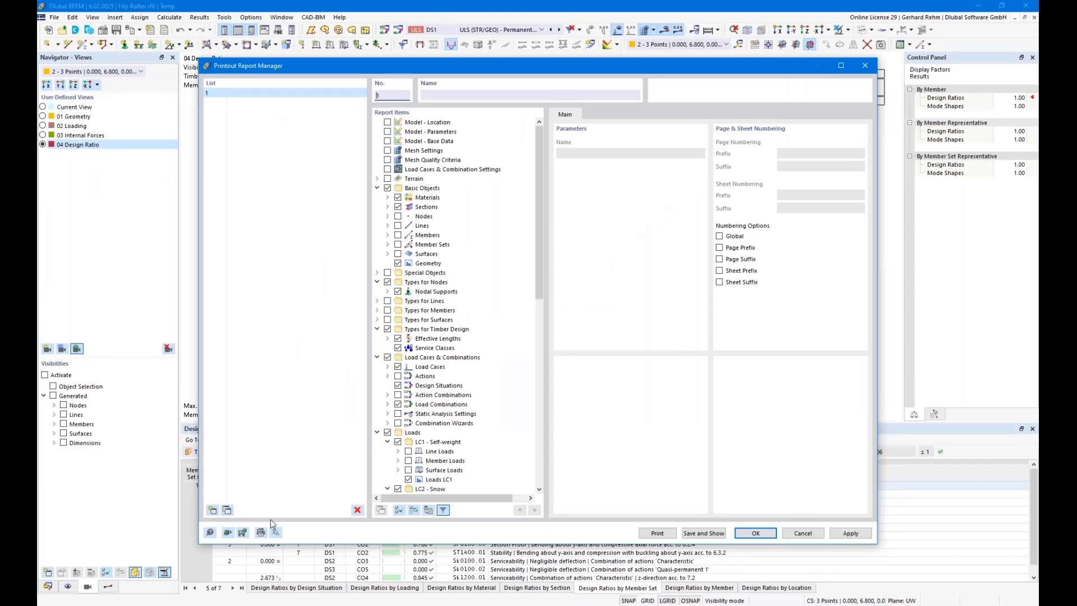
{"action": "left_click", "coordinate": [803, 533]}
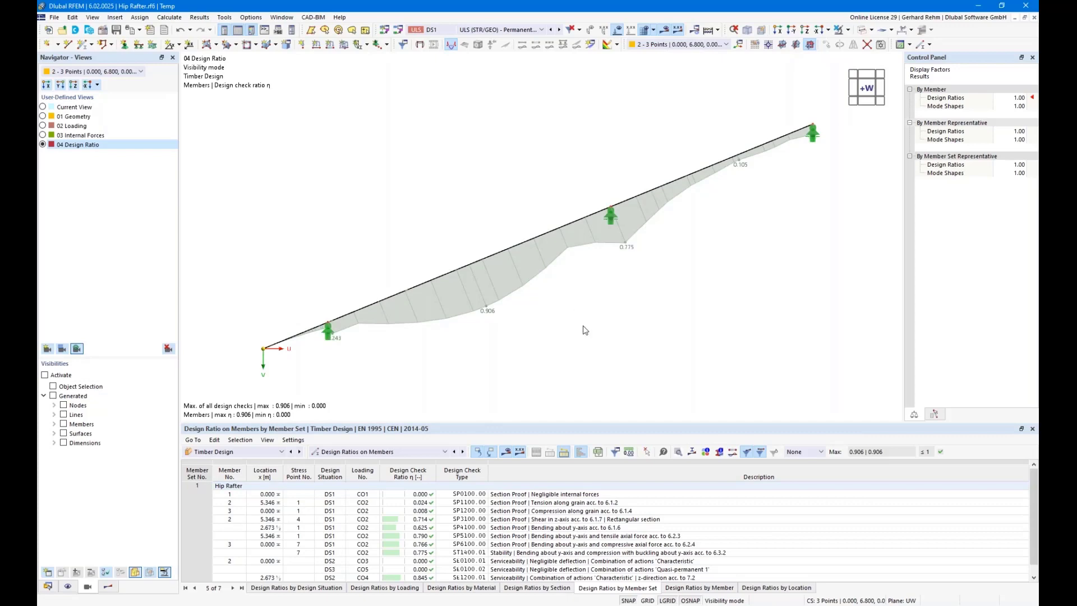
- Switch to PowerPoint to view the webinar content slide, and return to the hip rafter model in RFEM
{"action": "left_click", "coordinate": [235, 605]}
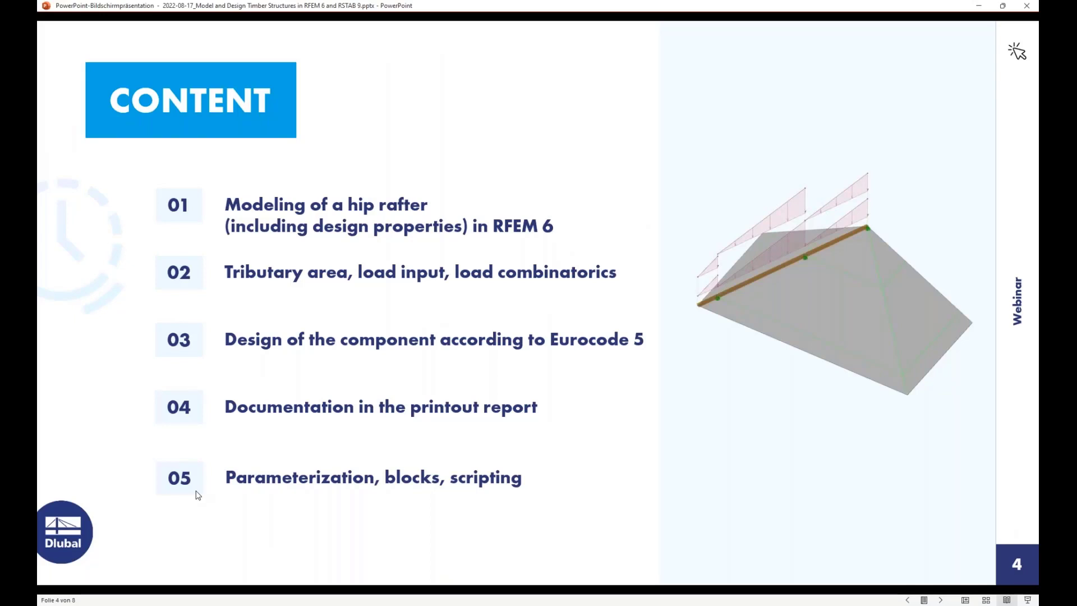
{"action": "left_click", "coordinate": [242, 605]}
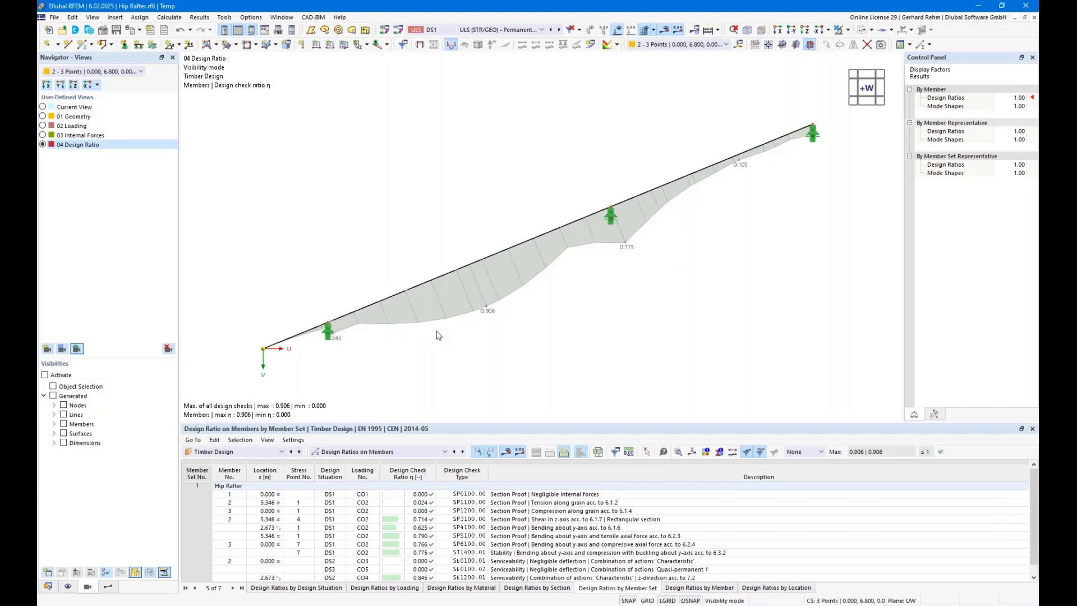
{"action": "scroll", "coordinate": [438, 335], "scroll_direction": "down", "scroll_amount": 2}
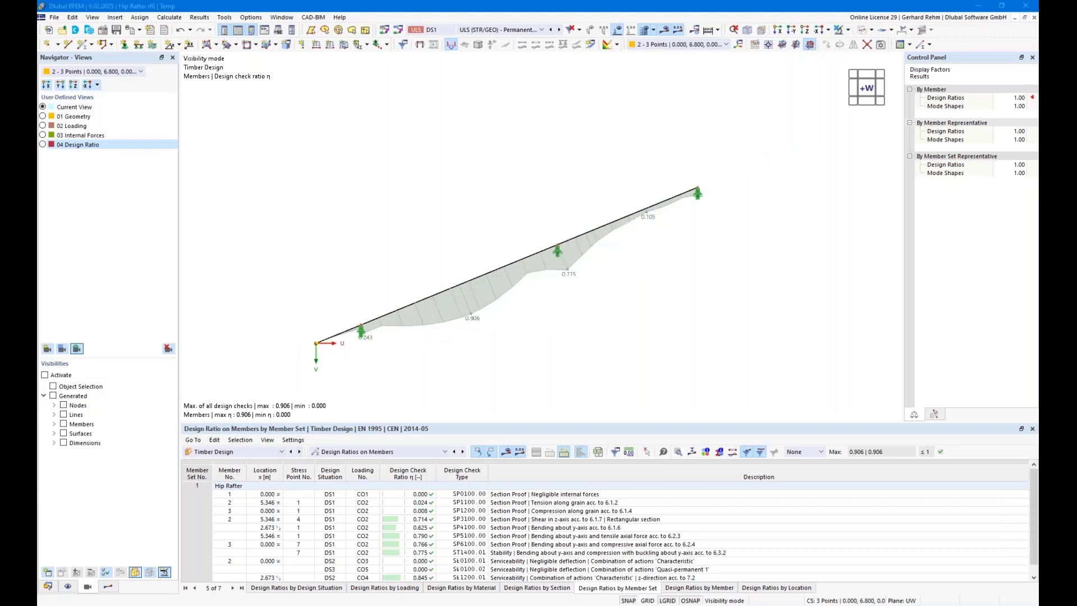
- Bring the RFEM window with Parameters.rf6 onto this screen, maximize it and rotate the roof model to show its hip and rafters
{"action": "left_click_drag", "start_coordinate": [1076, 11], "coordinate": [535, 64]}
{"action": "double_click", "coordinate": [535, 67]}
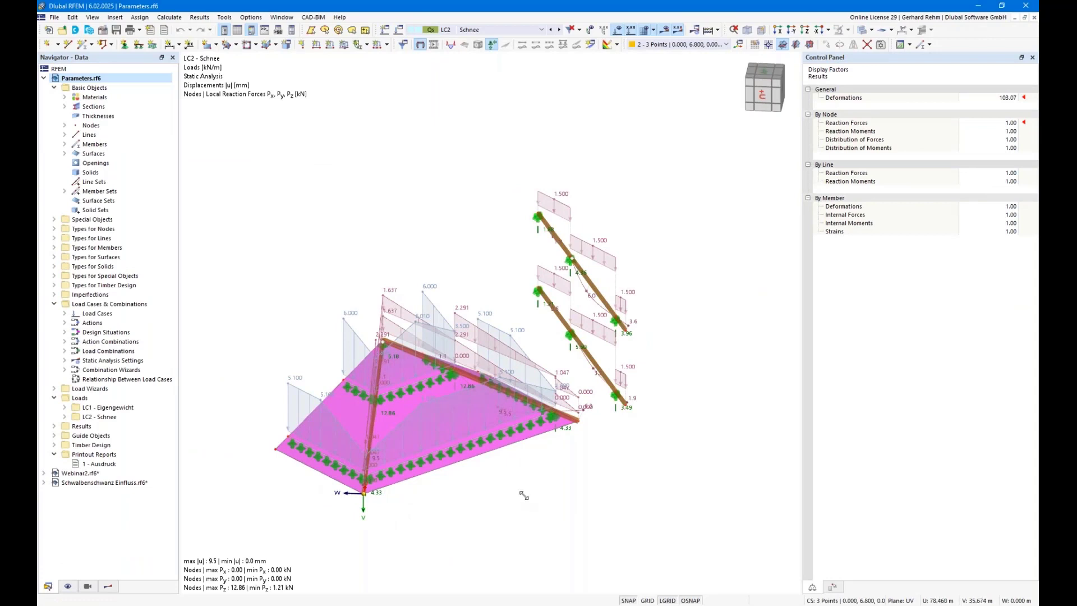
{"action": "middle_click_drag", "start_coordinate": [250, 400], "coordinate": [284, 308]}
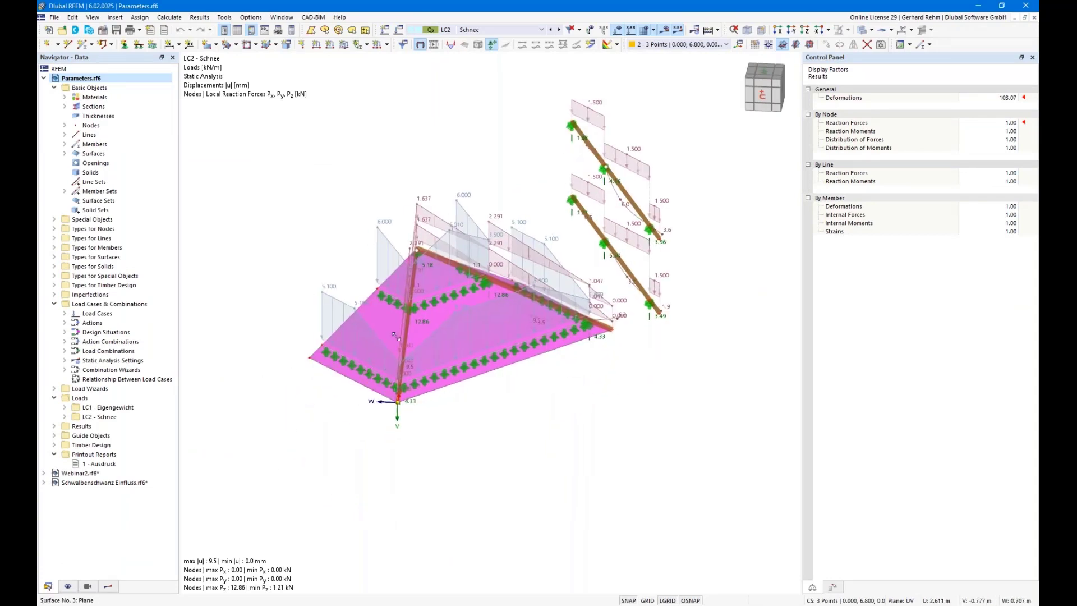
{"action": "right_click_drag", "start_coordinate": [530, 400], "coordinate": [525, 438]}
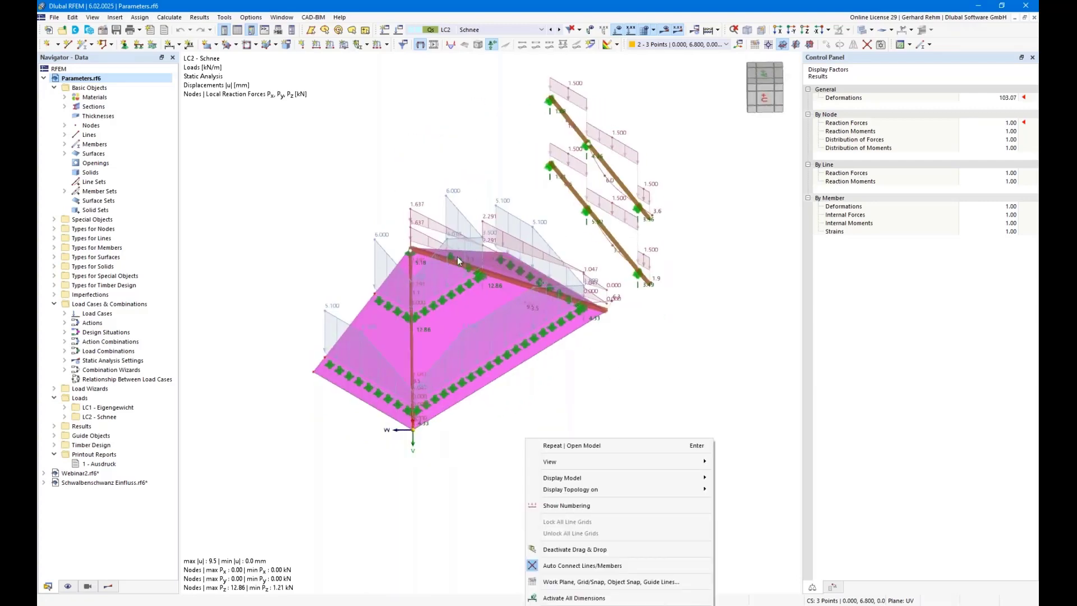
{"action": "left_click", "coordinate": [438, 154]}
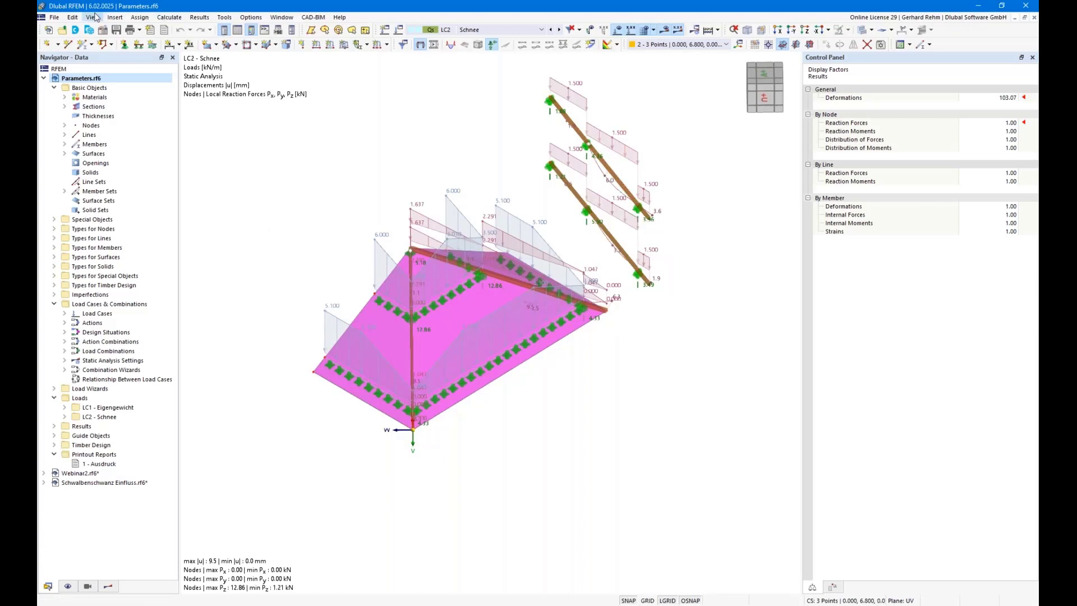
- Examine the model's global parameters for geometry, loads and section dimensions, and close the list without changes
{"action": "left_click", "coordinate": [72, 17]}
{"action": "left_click", "coordinate": [85, 453]}
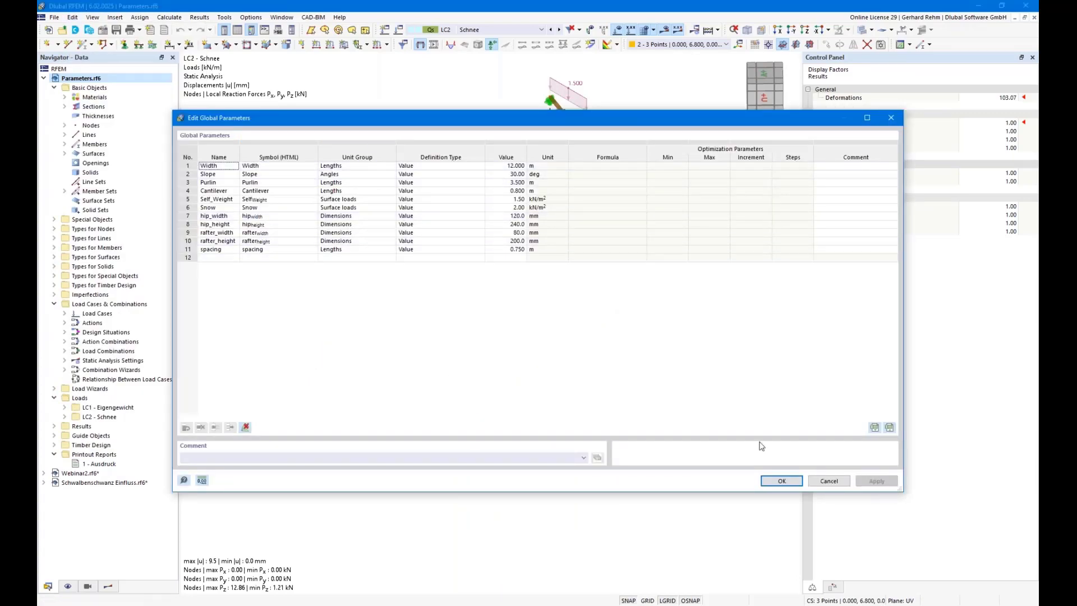
{"action": "left_click", "coordinate": [828, 482]}
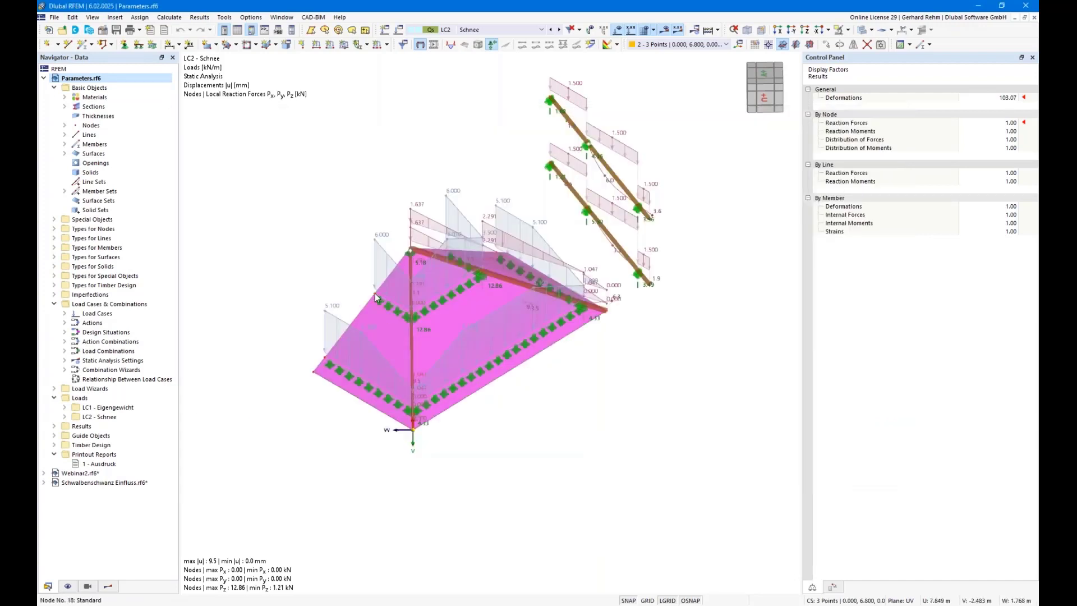
- Open node 18 for editing and inspect the formula behind its X coordinate
{"action": "double_click", "coordinate": [374, 292]}
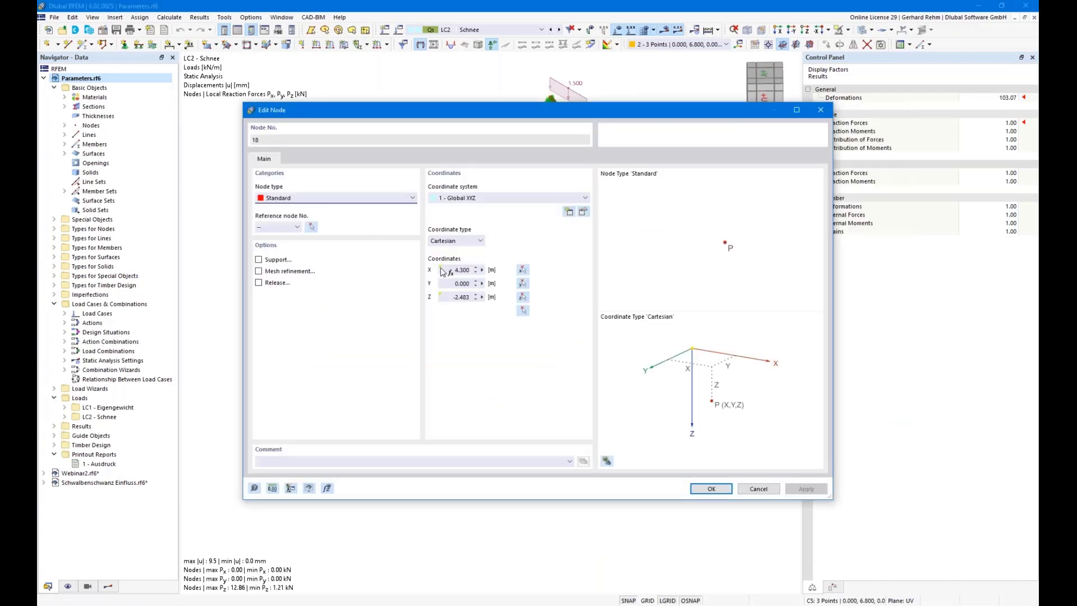
{"action": "mouse_move", "coordinate": [443, 272]}
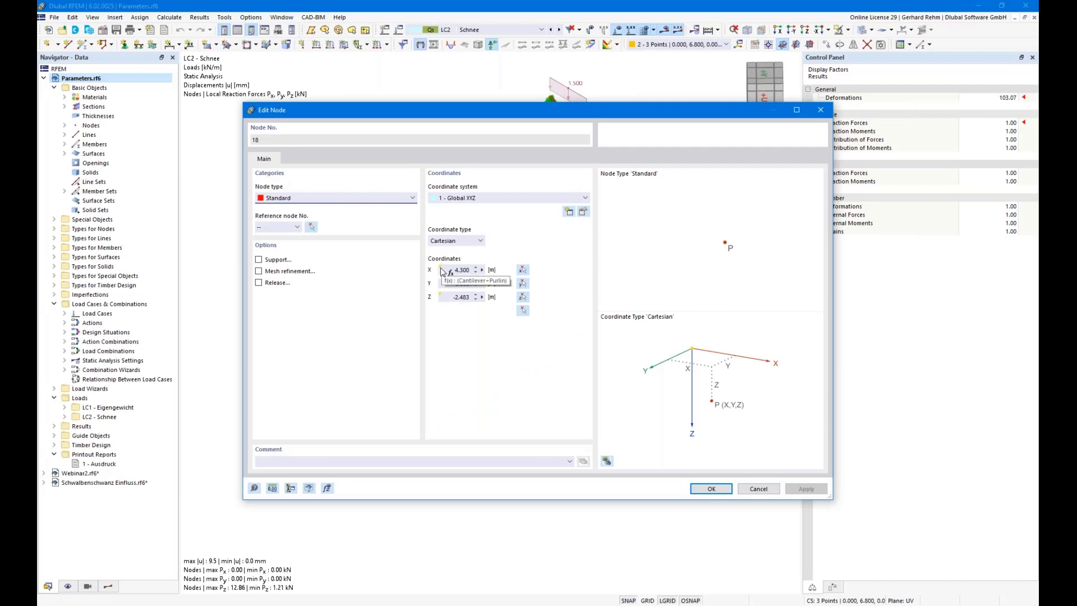
{"action": "left_click", "coordinate": [482, 269]}
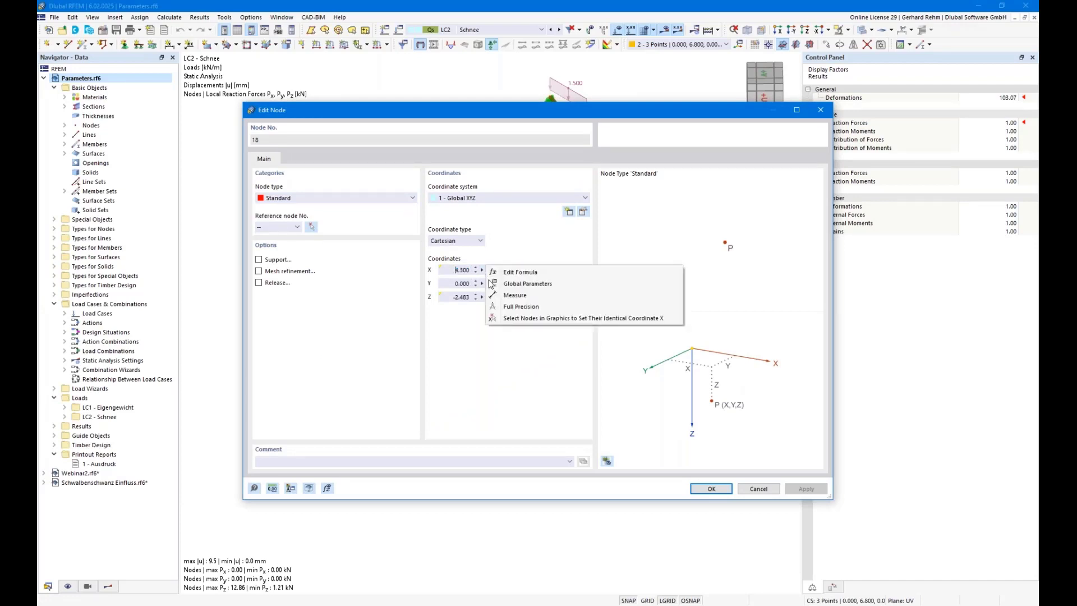
{"action": "left_click", "coordinate": [521, 273]}
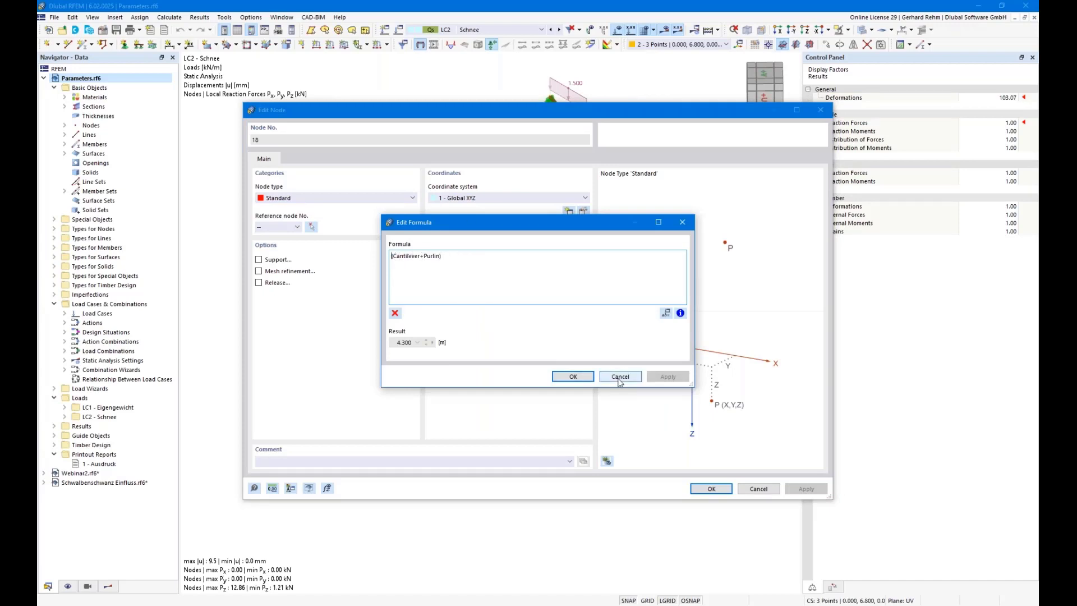
{"action": "left_click", "coordinate": [396, 343]}
{"action": "left_click", "coordinate": [572, 376]}
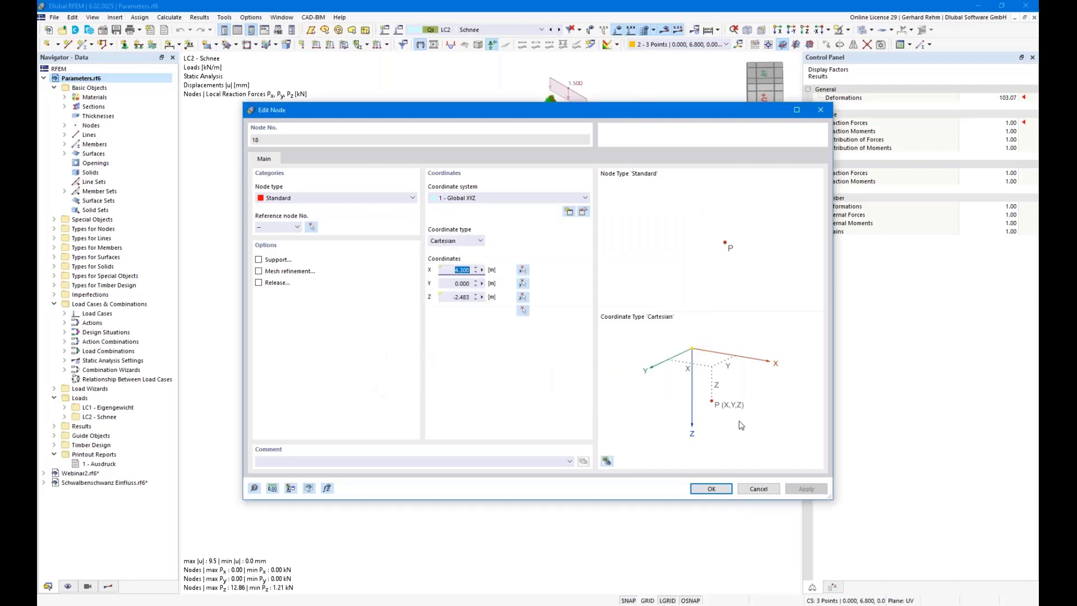
- Inspect the Cantilever entry in the global parameters from the node's X coordinate, and close both dialogs without changes
{"action": "left_click", "coordinate": [482, 270]}
{"action": "left_click", "coordinate": [533, 282]}
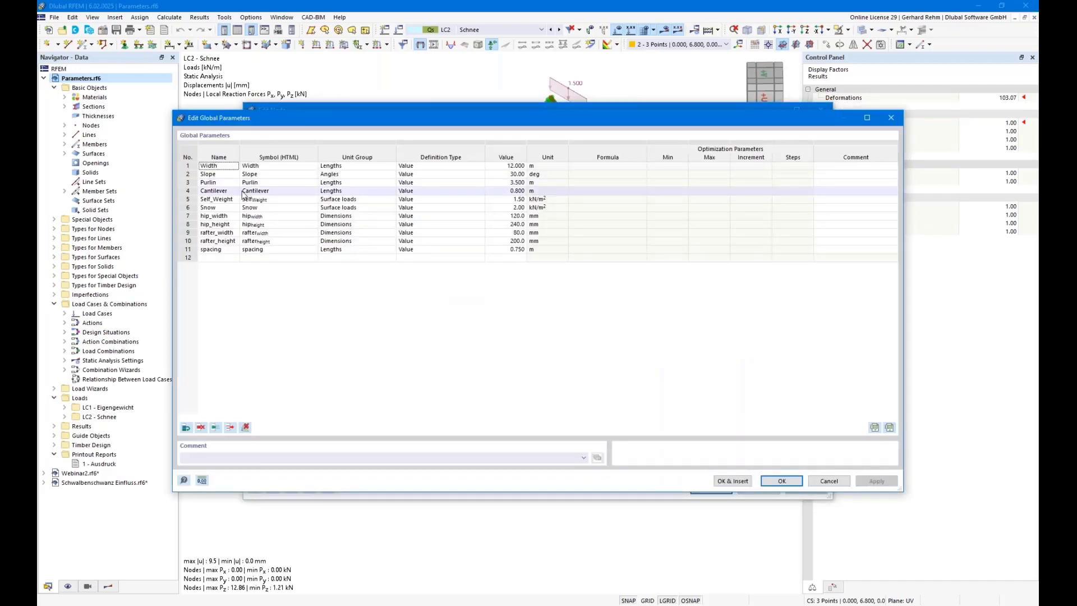
{"action": "left_click", "coordinate": [508, 191]}
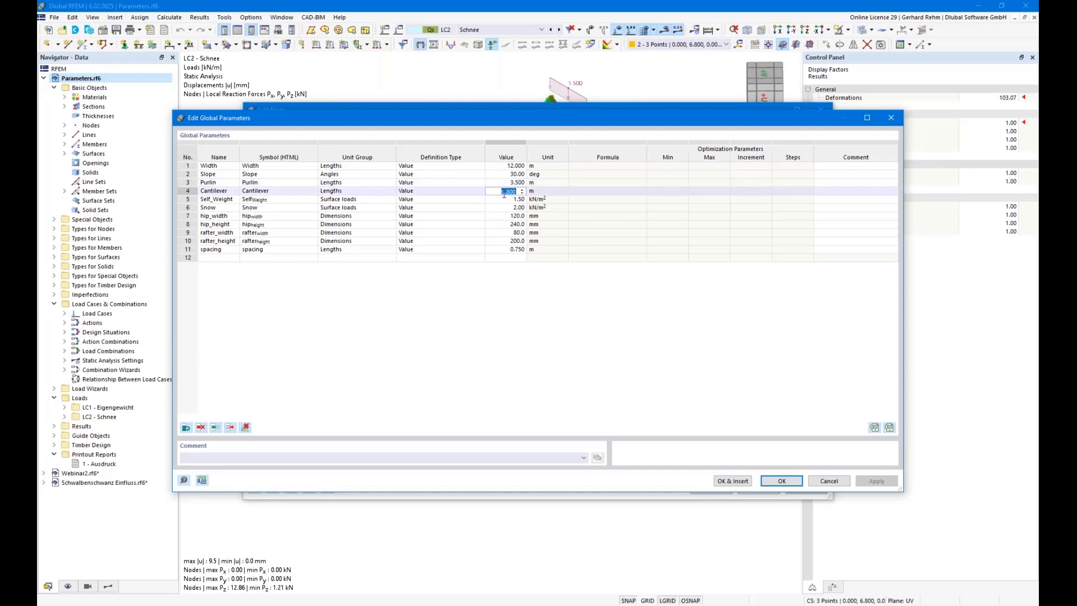
{"action": "left_click_drag", "start_coordinate": [513, 120], "coordinate": [552, 146]}
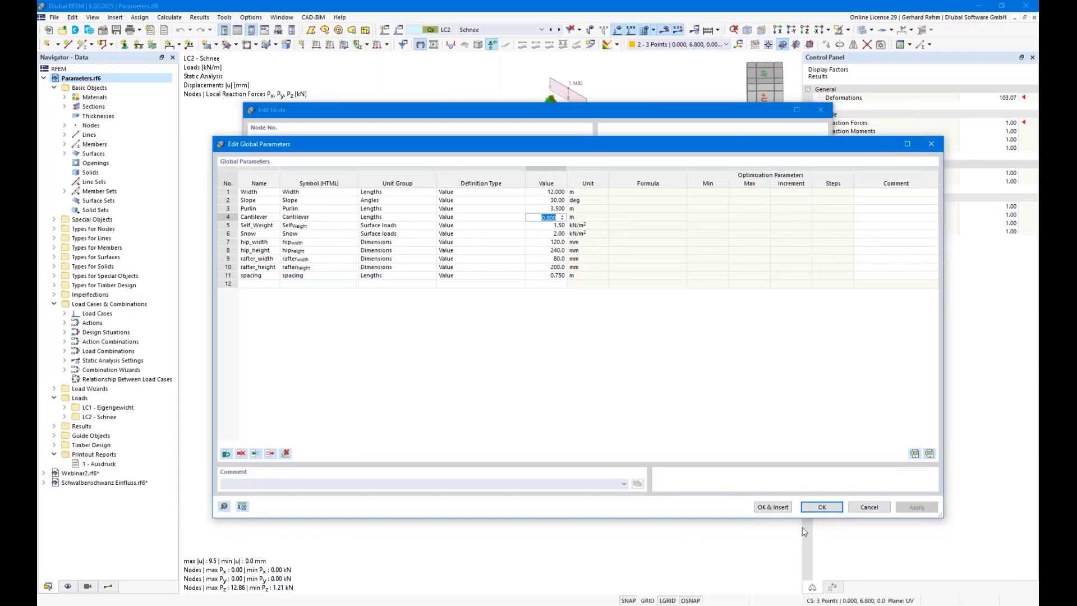
{"action": "left_click", "coordinate": [863, 508]}
{"action": "left_click", "coordinate": [820, 111]}
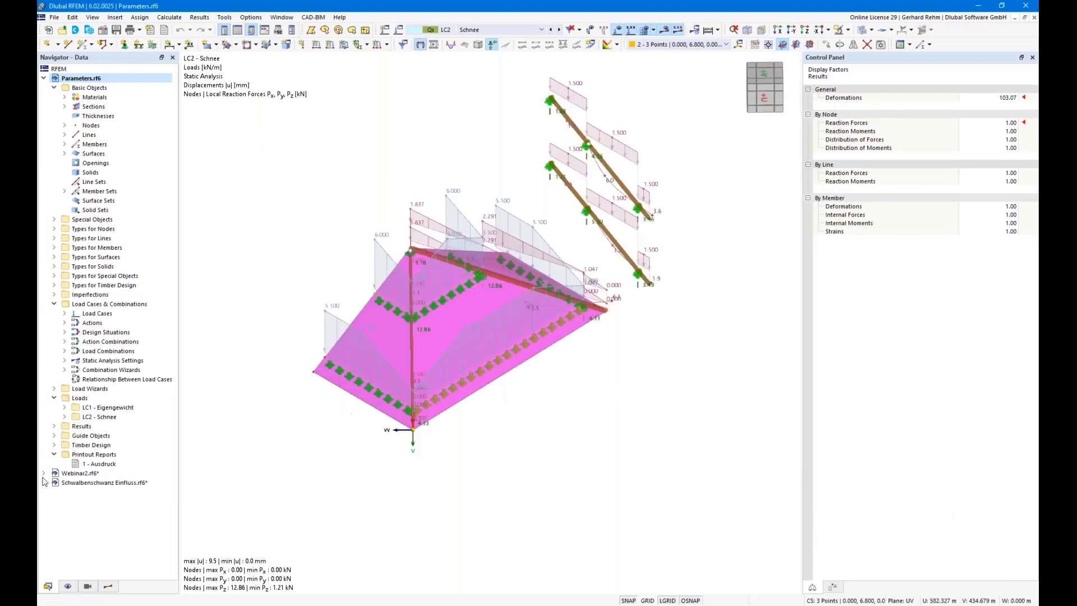
- Open the printout report 1 - Ausdruck and go to its graphic Geometrie Gratsparren und Sparren
{"action": "left_click", "coordinate": [84, 465]}
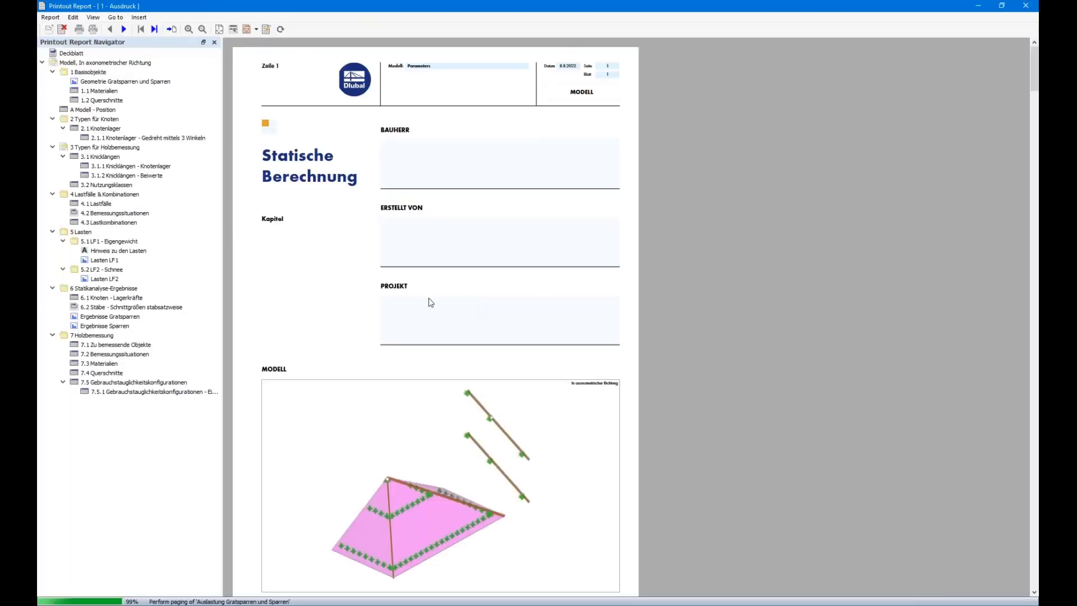
{"action": "scroll", "coordinate": [394, 391], "scroll_direction": "down", "scroll_amount": 1}
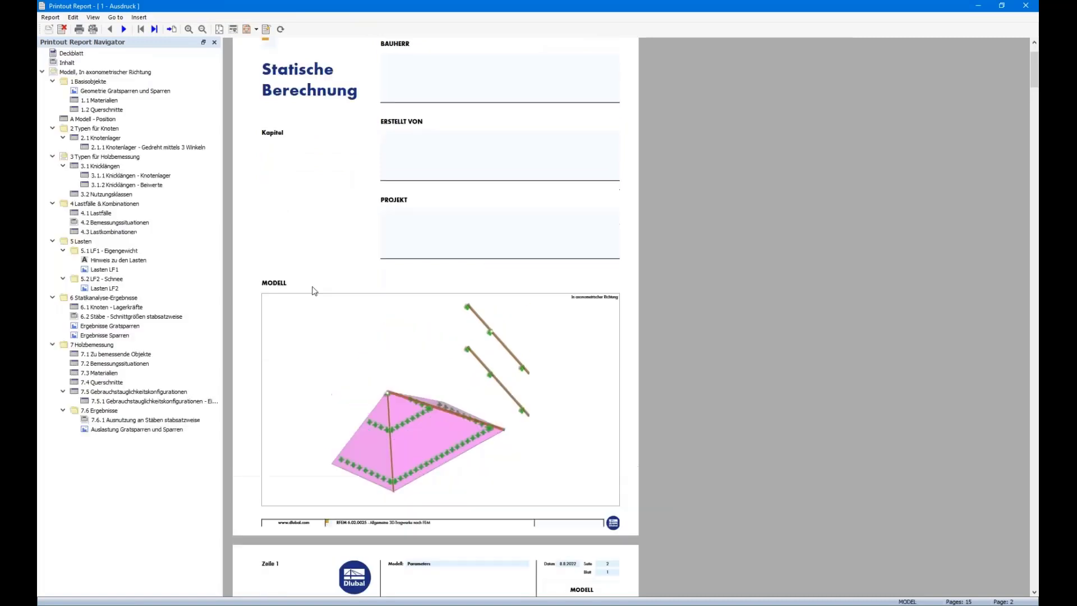
{"action": "left_click", "coordinate": [122, 91]}
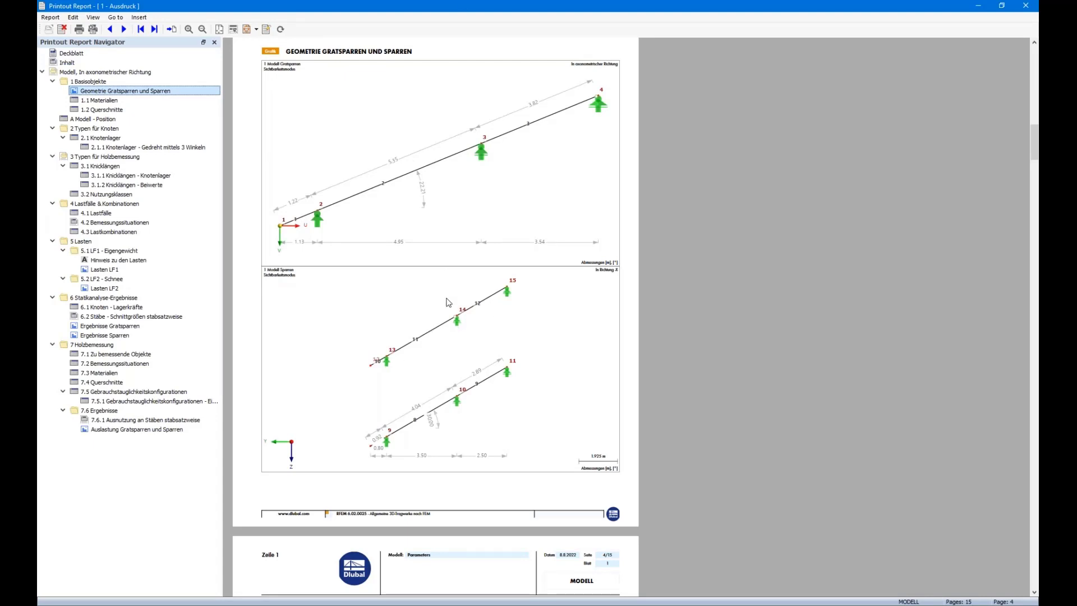
- Arrange the printout report and the RFEM model side by side, and hide the report navigator, control panel and data navigator
{"action": "key", "text": "super+Left"}
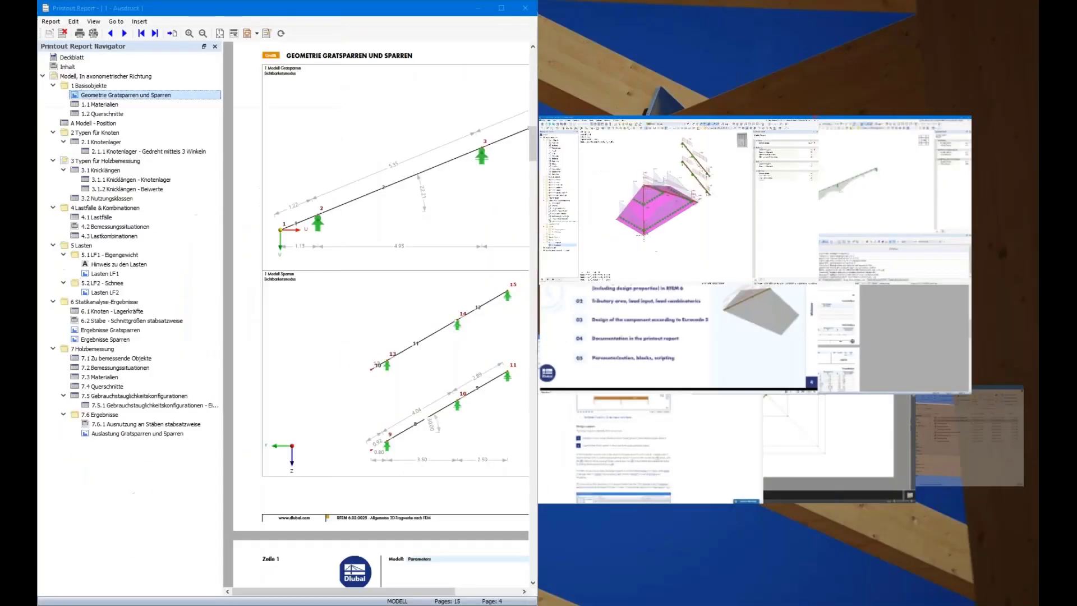
{"action": "left_click", "coordinate": [662, 286]}
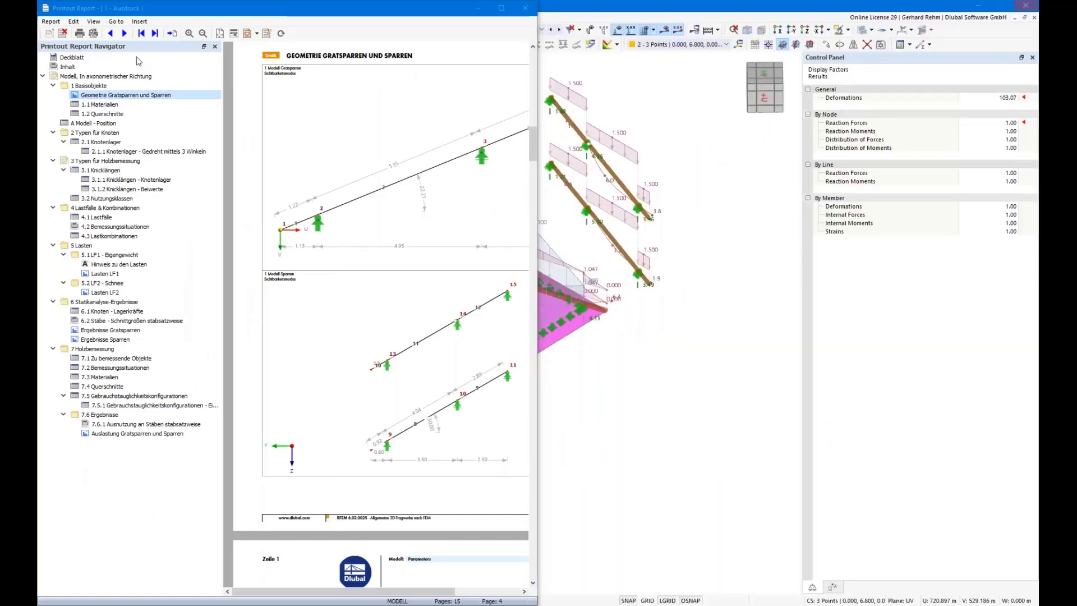
{"action": "left_click", "coordinate": [215, 47]}
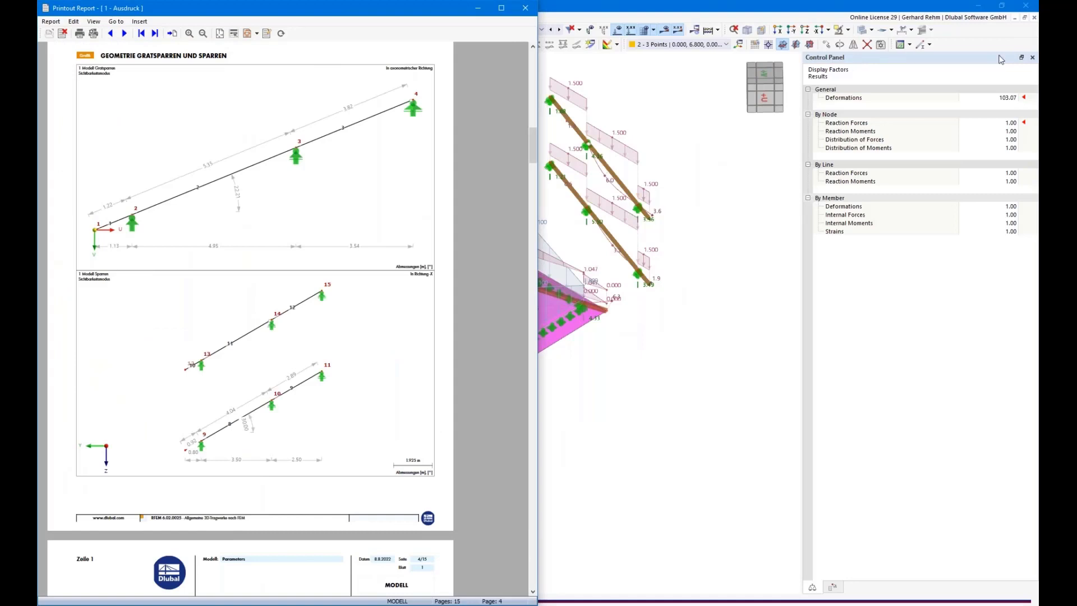
{"action": "left_click", "coordinate": [1033, 58]}
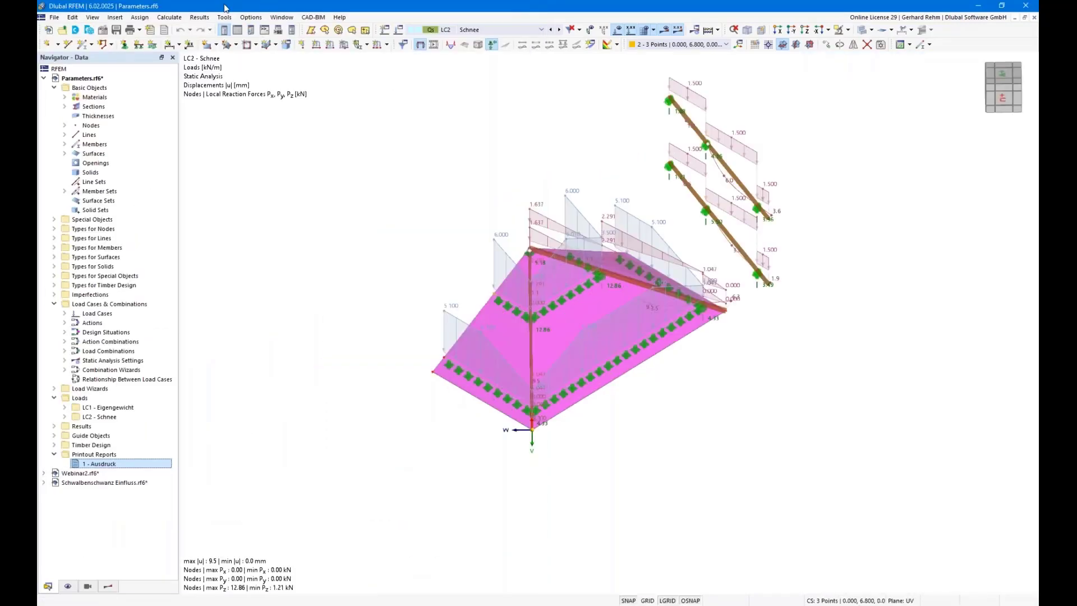
{"action": "left_click_drag", "start_coordinate": [225, 7], "coordinate": [1038, 85]}
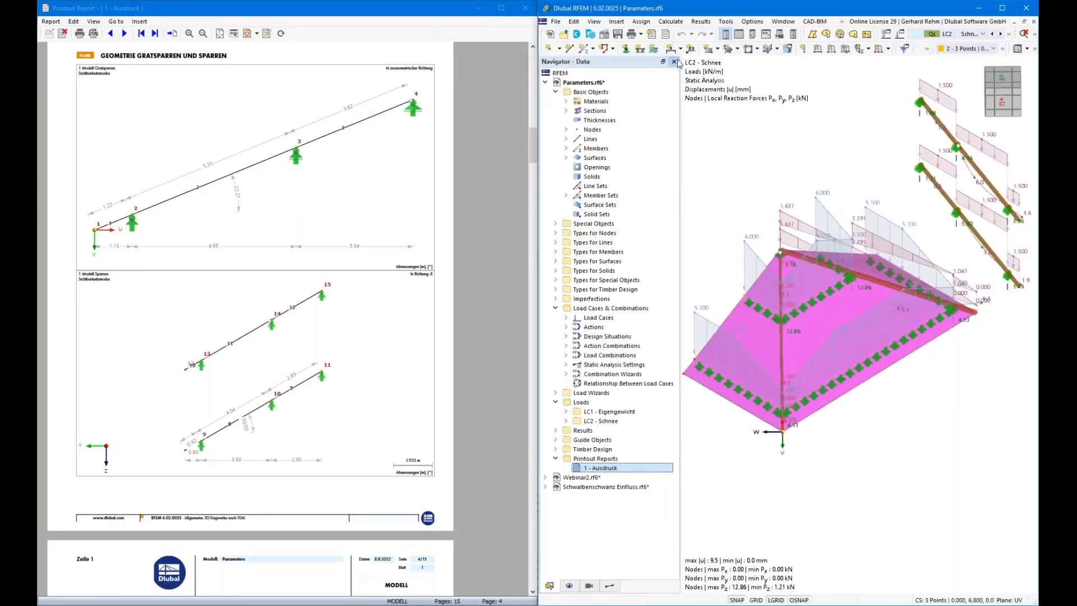
{"action": "left_click", "coordinate": [673, 62]}
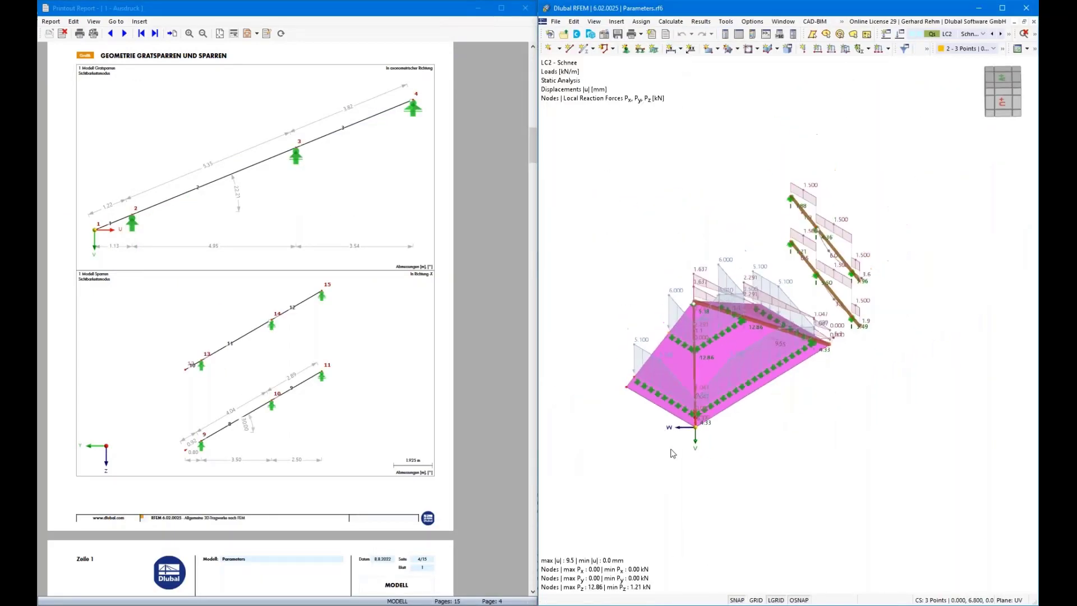
- In the global parameters of the roof model, set Width to 8 m and Slope to 45 deg
{"action": "middle_click_drag", "start_coordinate": [786, 463], "coordinate": [854, 440]}
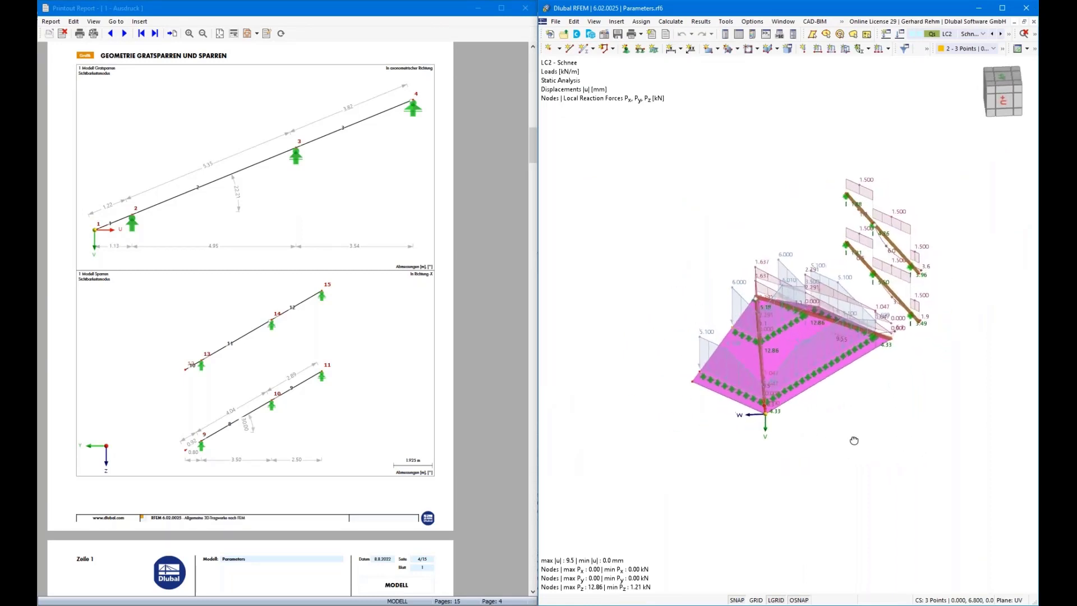
{"action": "left_click", "coordinate": [577, 22]}
{"action": "left_click", "coordinate": [612, 458]}
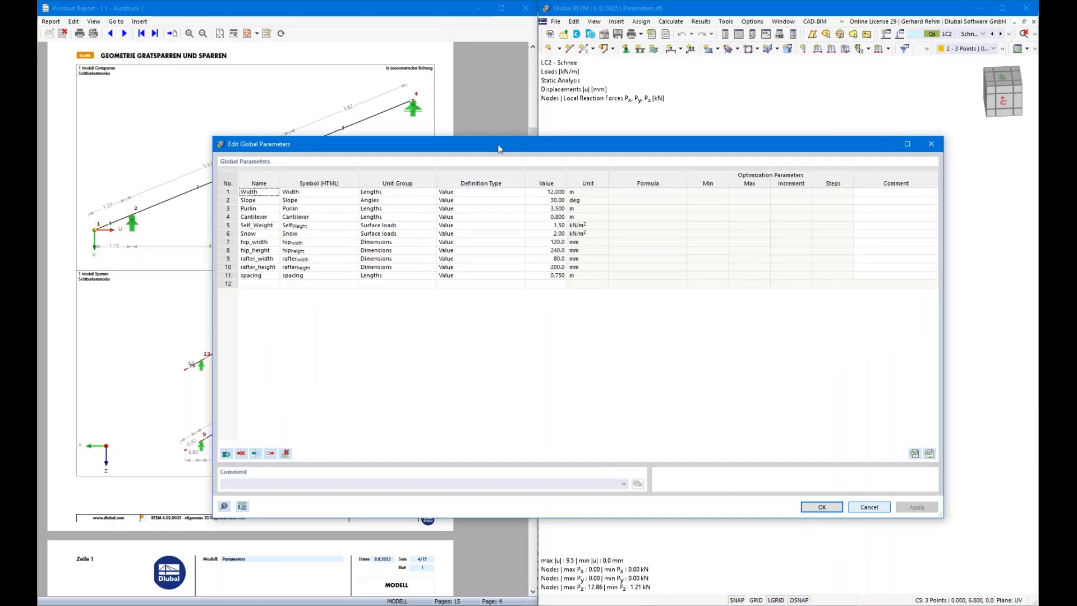
{"action": "left_click_drag", "start_coordinate": [498, 148], "coordinate": [809, 438]}
{"action": "left_click", "coordinate": [840, 302]}
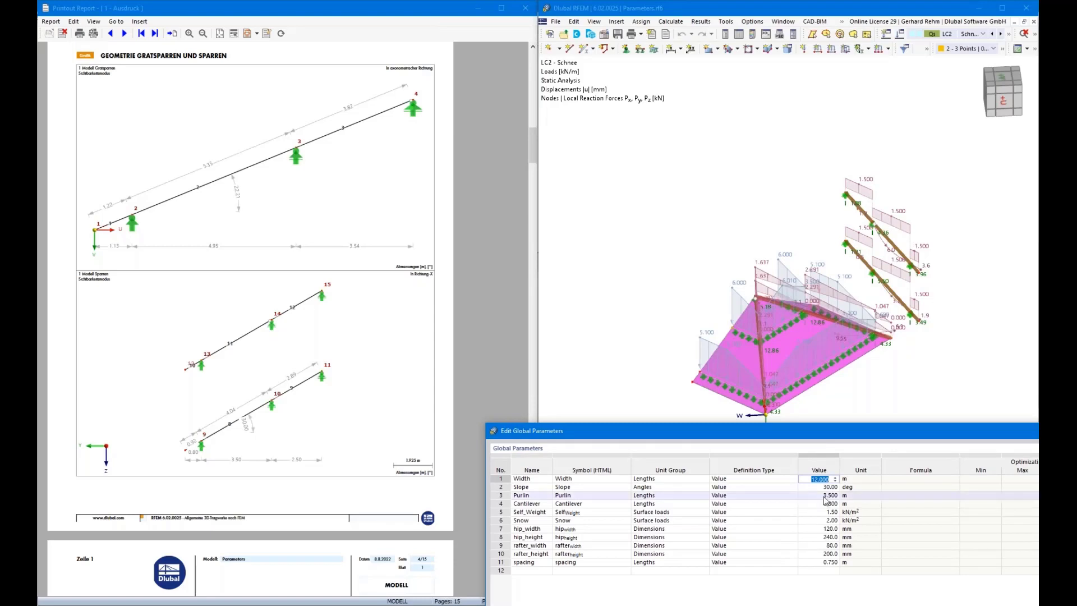
{"action": "type", "text": "8"}
{"action": "key", "text": "Return"}
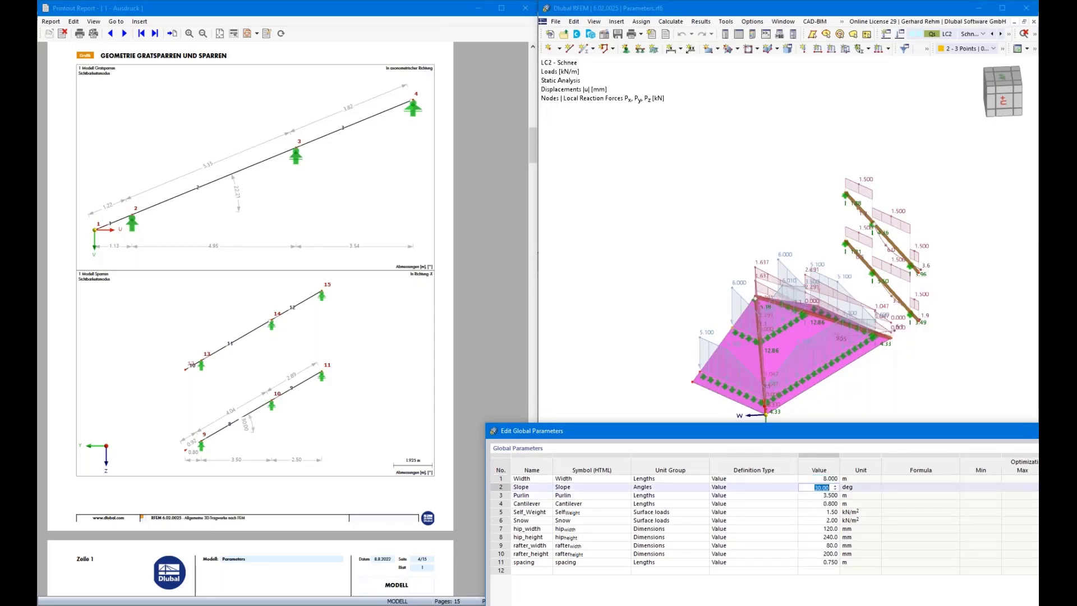
{"action": "type", "text": "45"}
{"action": "key", "text": "Return"}
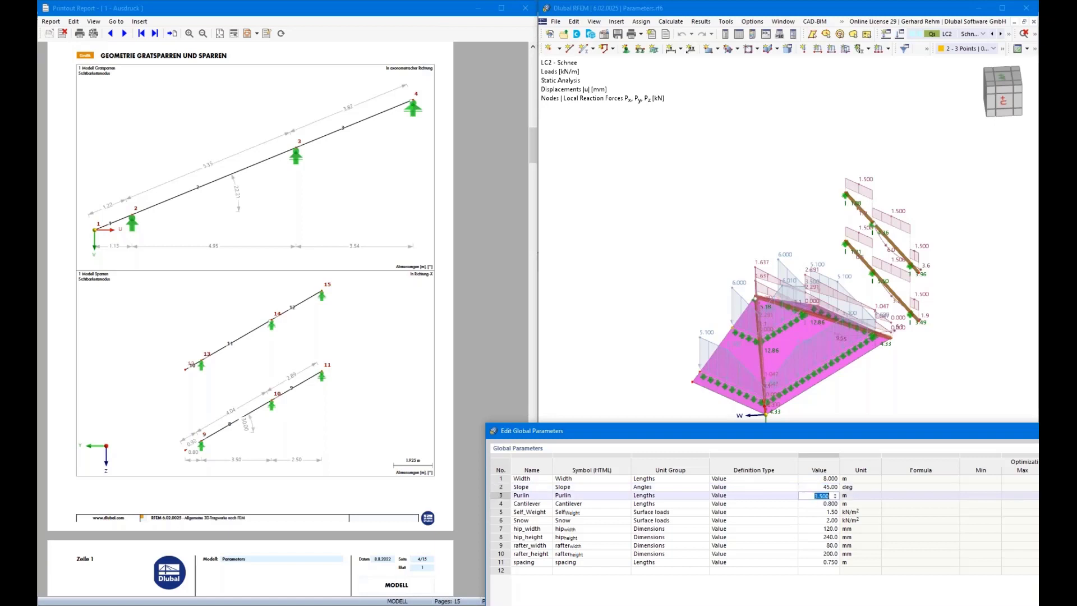
- Set the global parameters Purlin to 2.5 m and Cantilever to 2 m, and apply the parameter changes to the model
{"action": "type", "text": "2.5"}
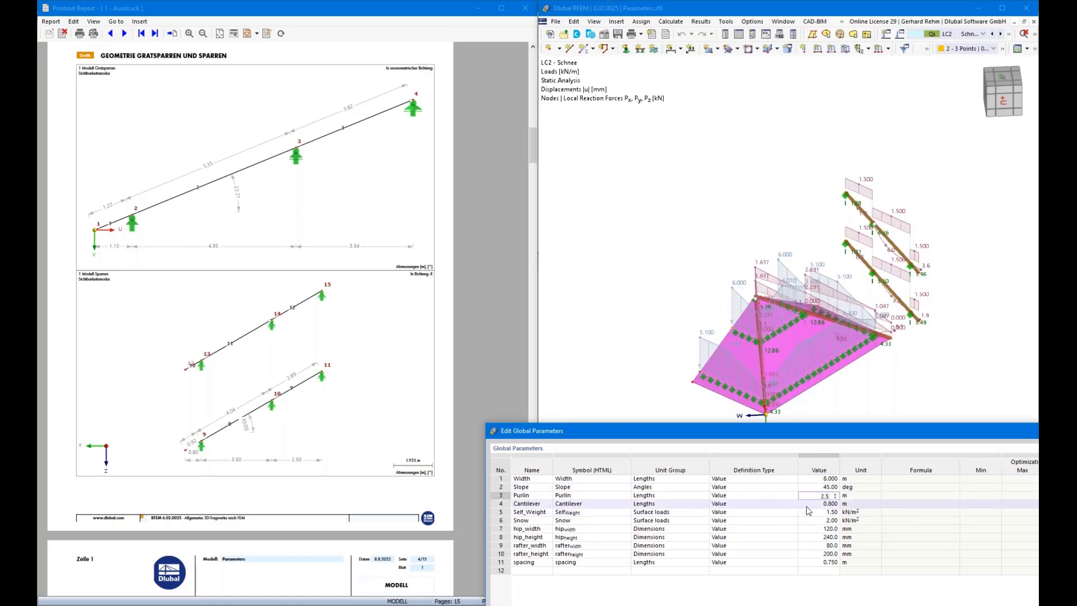
{"action": "key", "text": "Return"}
{"action": "type", "text": "2"}
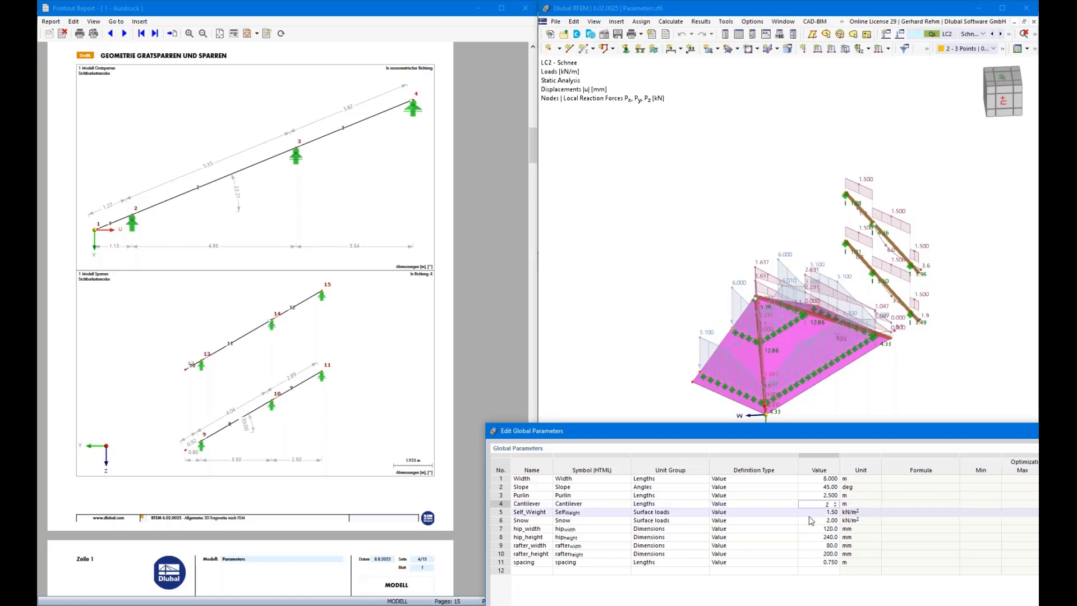
{"action": "key", "text": "Return"}
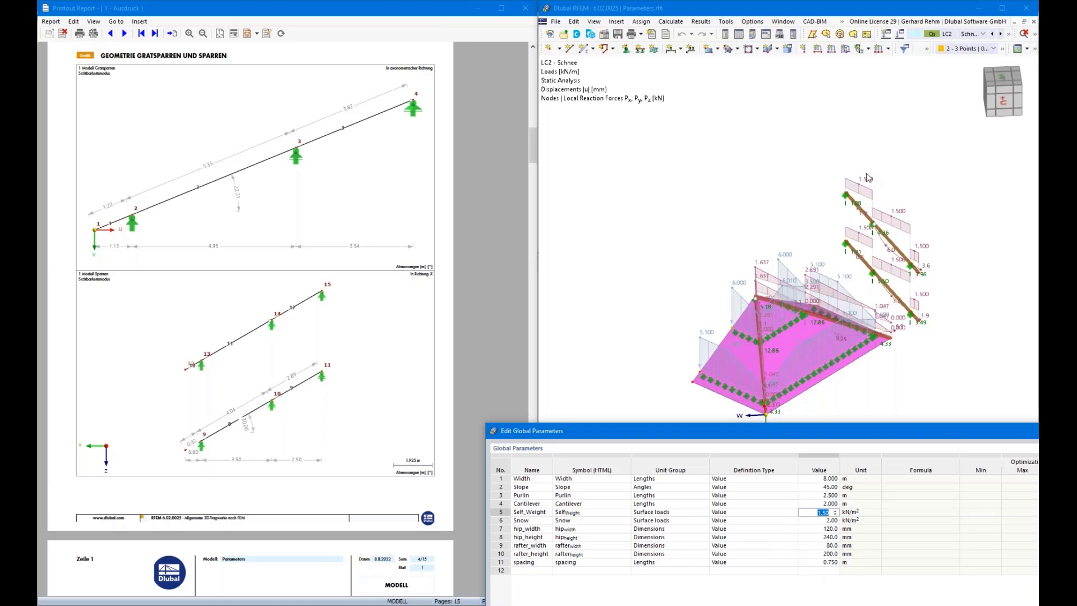
{"action": "left_click_drag", "start_coordinate": [828, 433], "coordinate": [822, 171]}
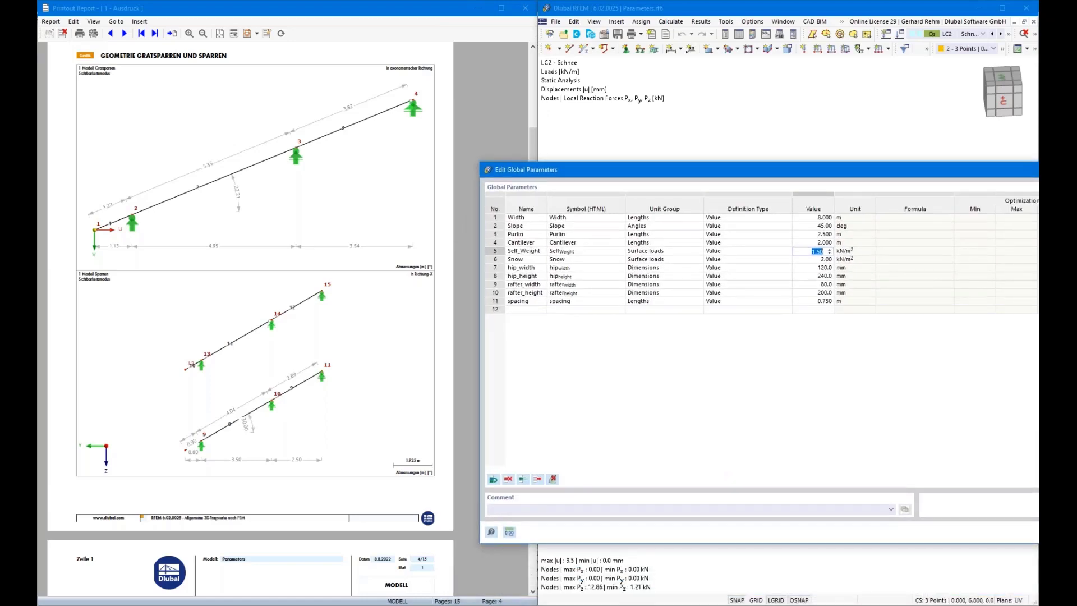
{"action": "left_click", "coordinate": [827, 337]}
{"action": "left_click", "coordinate": [826, 355]}
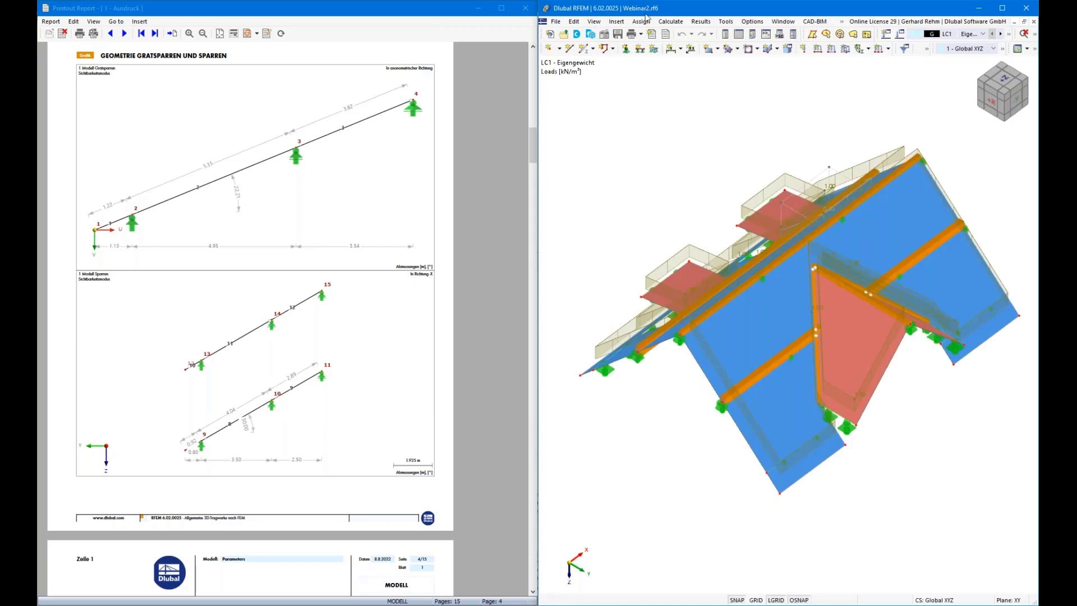
- Show the data navigator and make Parameters.rf6 the active model to check the regenerated roof geometry
{"action": "left_click", "coordinate": [726, 34]}
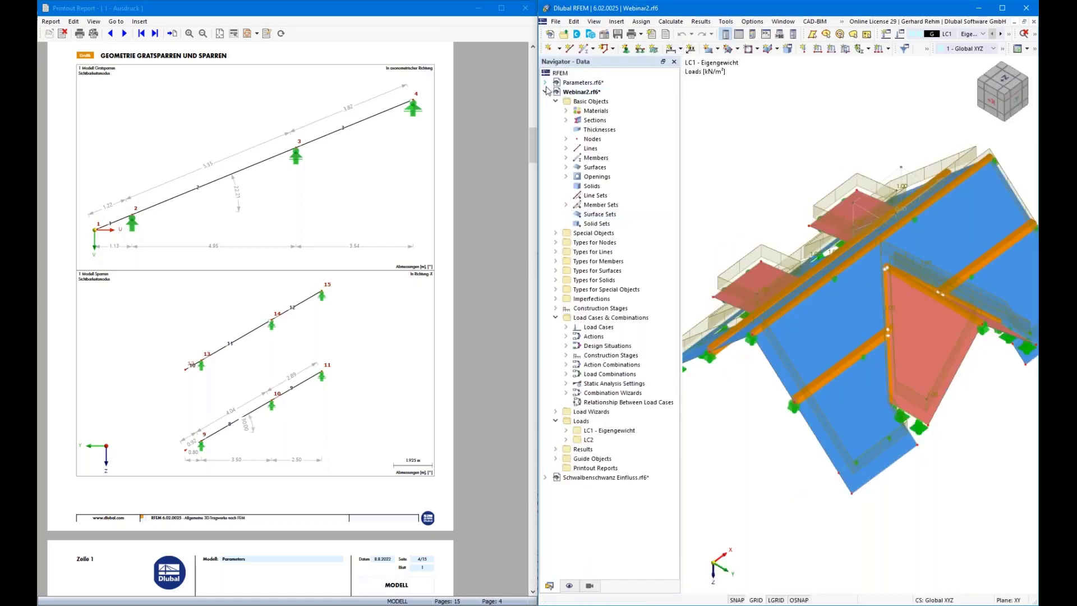
{"action": "left_click", "coordinate": [545, 92]}
{"action": "left_click", "coordinate": [583, 82]}
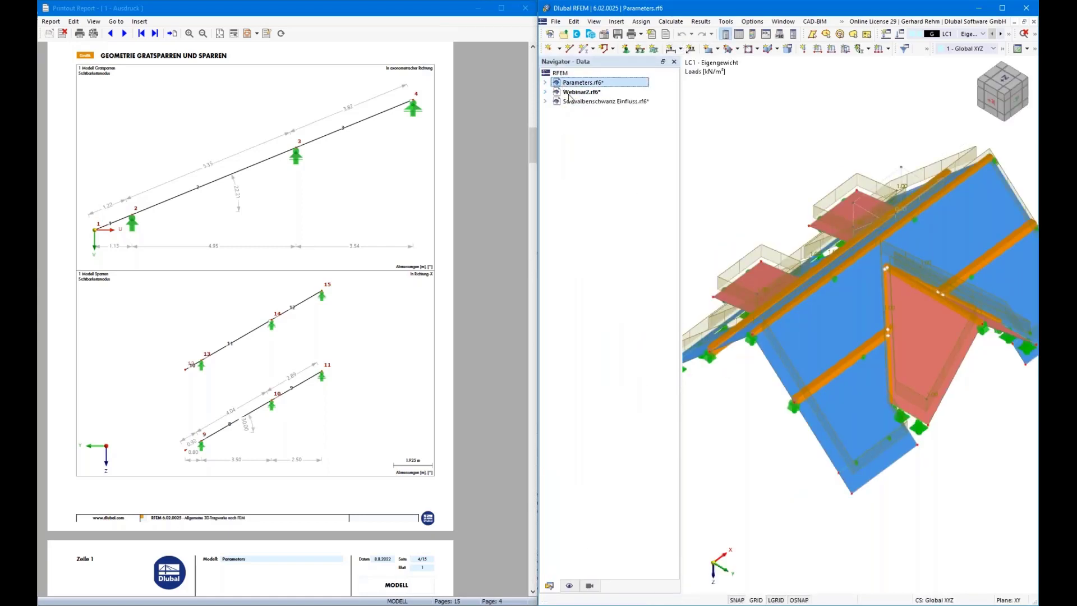
{"action": "left_click", "coordinate": [771, 185]}
{"action": "scroll", "coordinate": [962, 420], "scroll_direction": "up", "scroll_amount": 2}
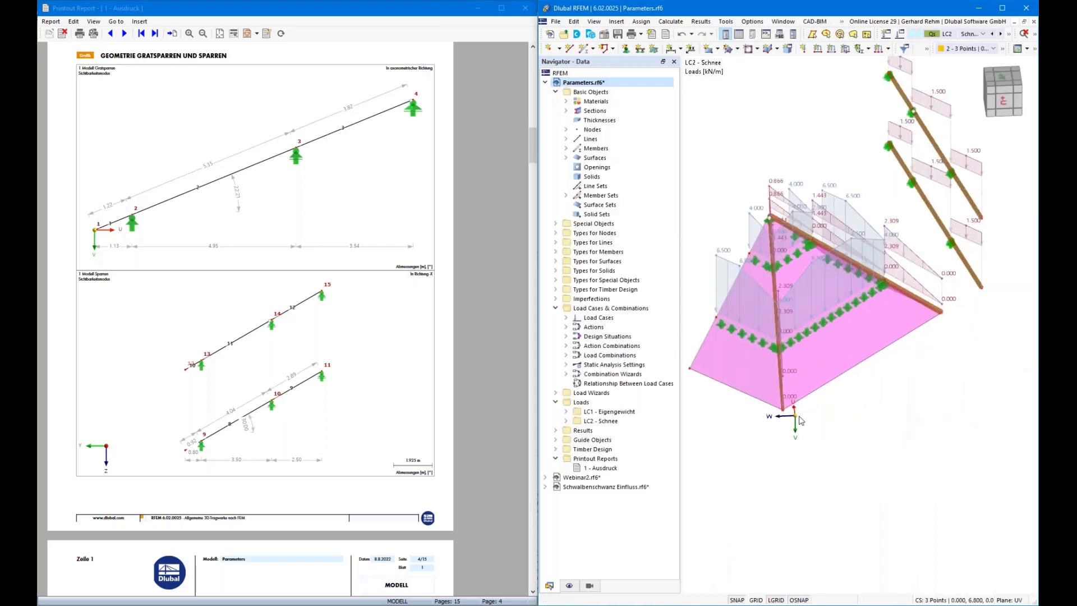
{"action": "middle_click_drag", "start_coordinate": [865, 510], "coordinate": [829, 493], "text": "ctrl"}
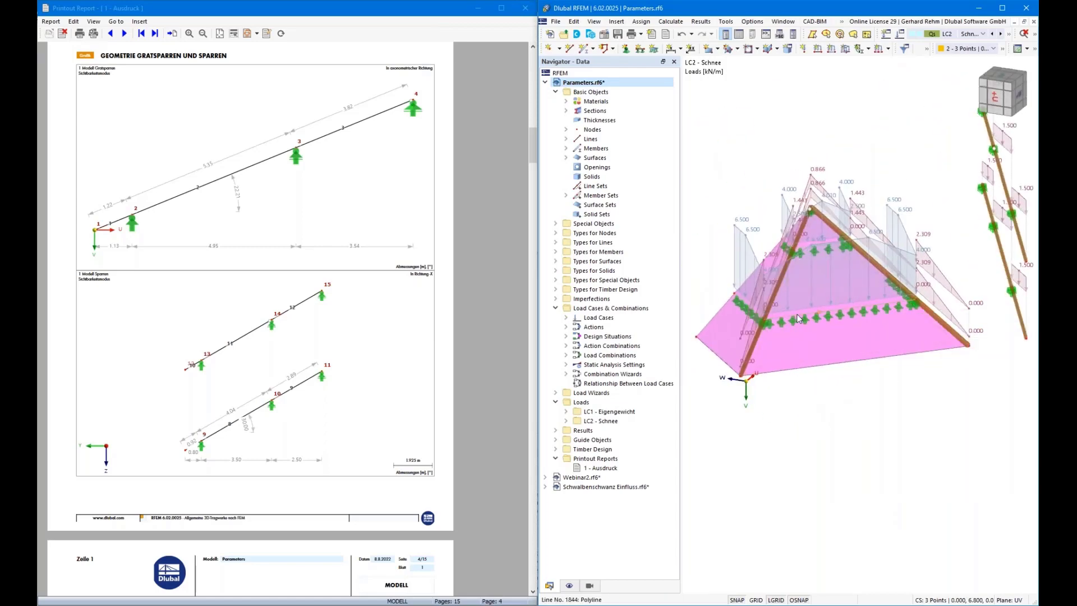
{"action": "scroll", "coordinate": [840, 449], "scroll_direction": "down", "scroll_amount": 2}
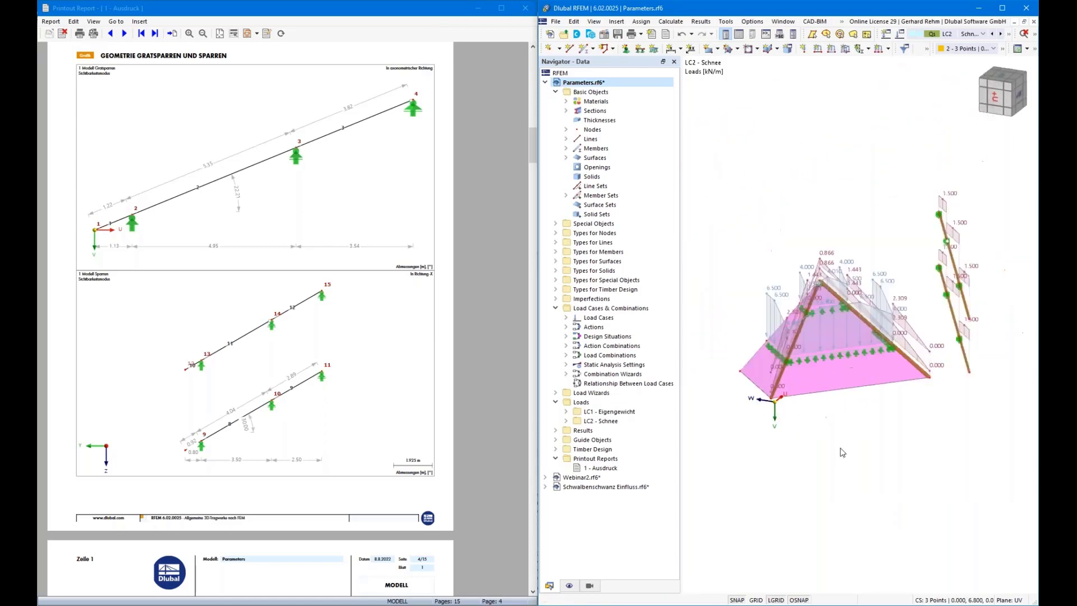
- Update the printout report to the changed roof geometry and close it
{"action": "left_click", "coordinate": [281, 35]}
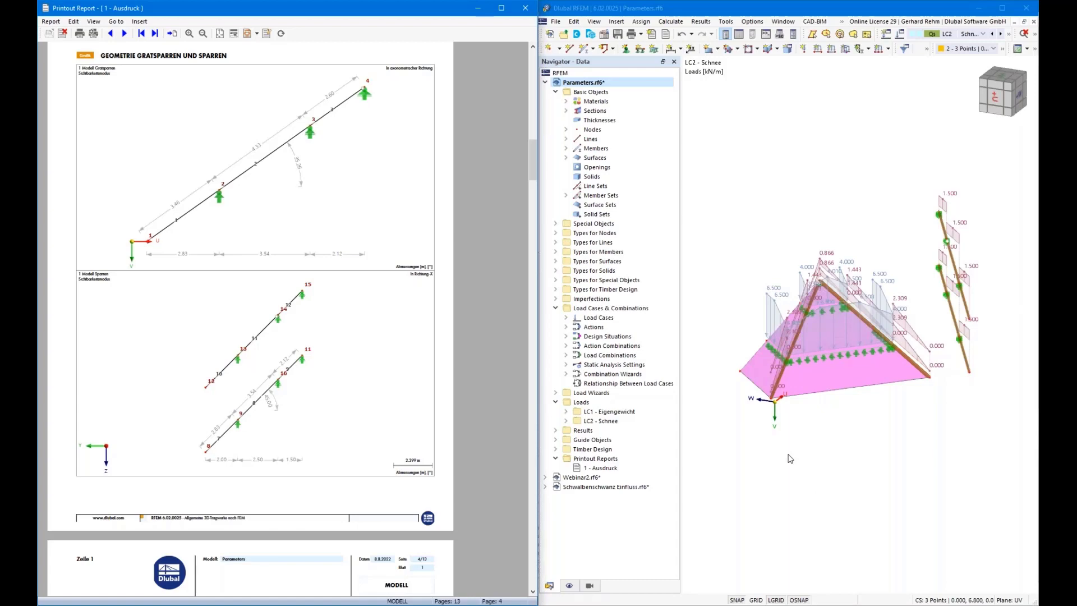
{"action": "left_click", "coordinate": [525, 8]}
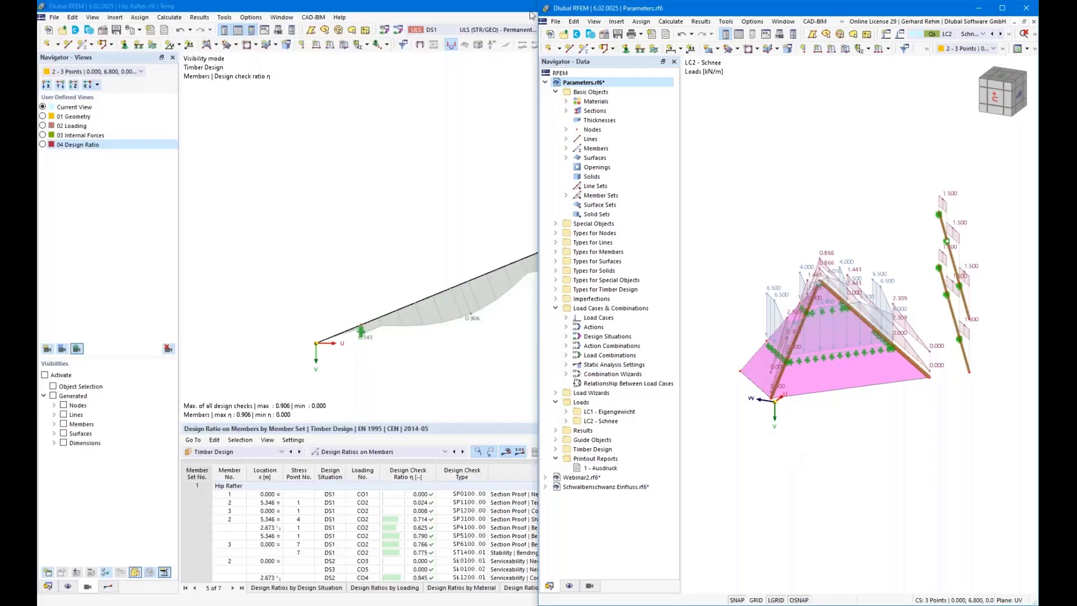
- Maximize the RFEM window with the roof model and open a narrow Script Manager beside it
{"action": "left_click_drag", "start_coordinate": [720, 10], "coordinate": [418, 91]}
{"action": "double_click", "coordinate": [588, 88]}
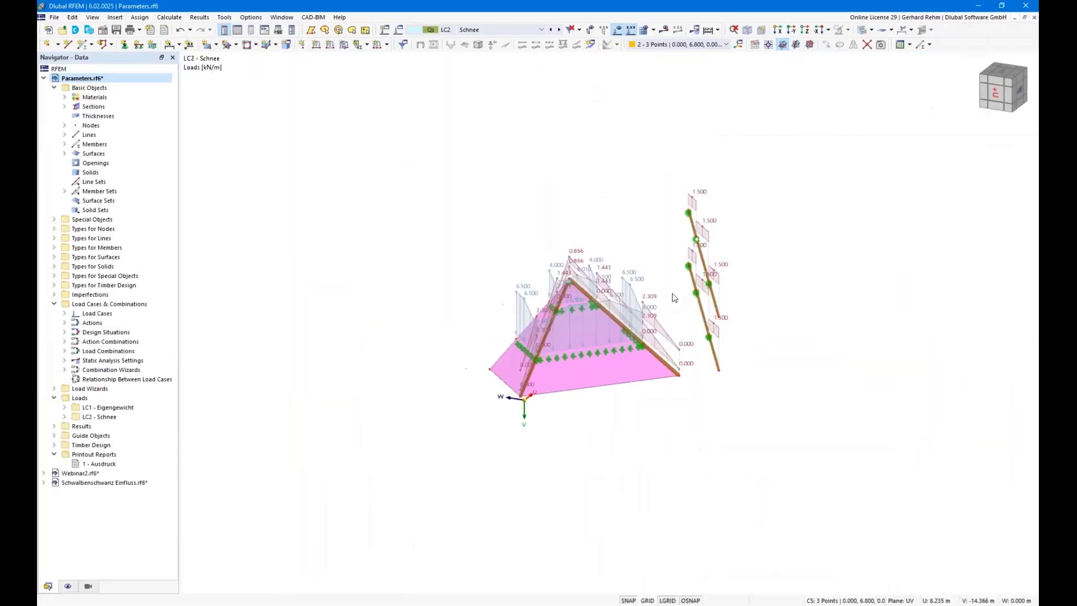
{"action": "key", "text": "F8"}
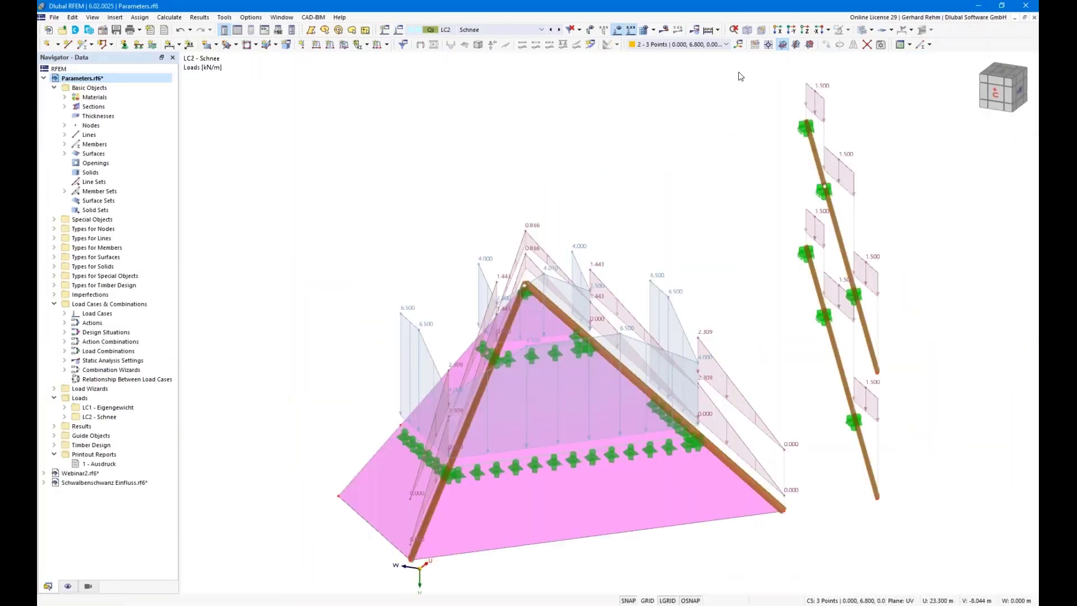
{"action": "scroll", "coordinate": [433, 212], "scroll_direction": "down", "scroll_amount": 1}
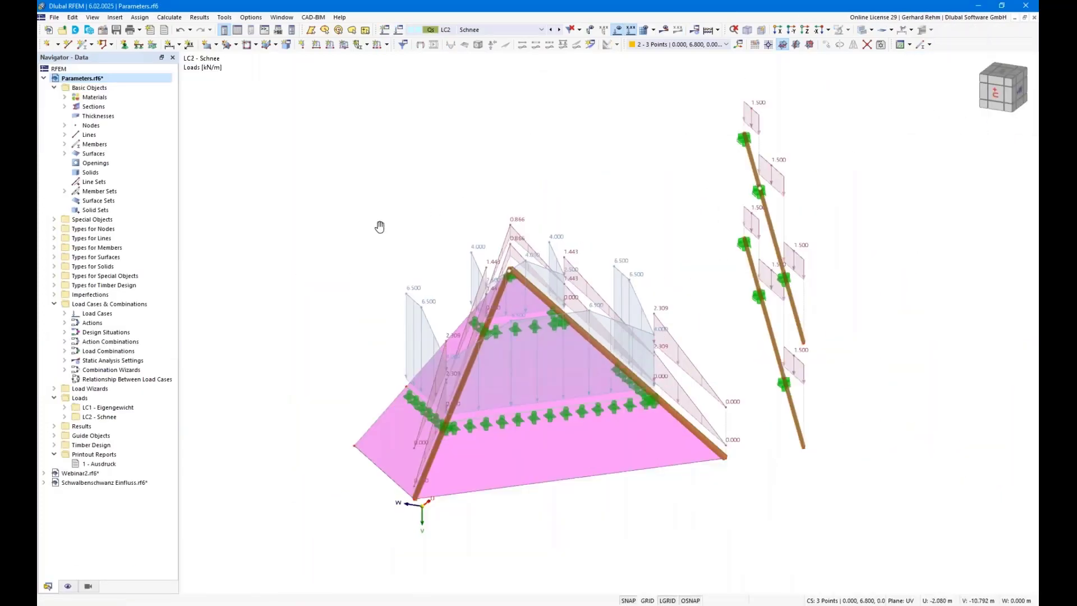
{"action": "middle_click_drag", "start_coordinate": [380, 224], "coordinate": [337, 191]}
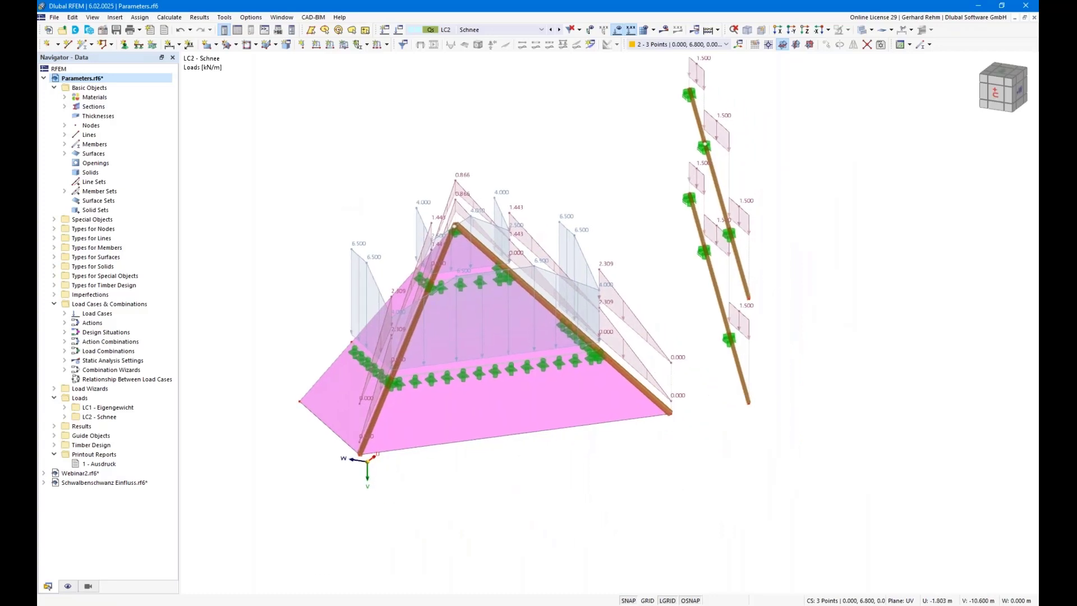
{"action": "left_click", "coordinate": [281, 32]}
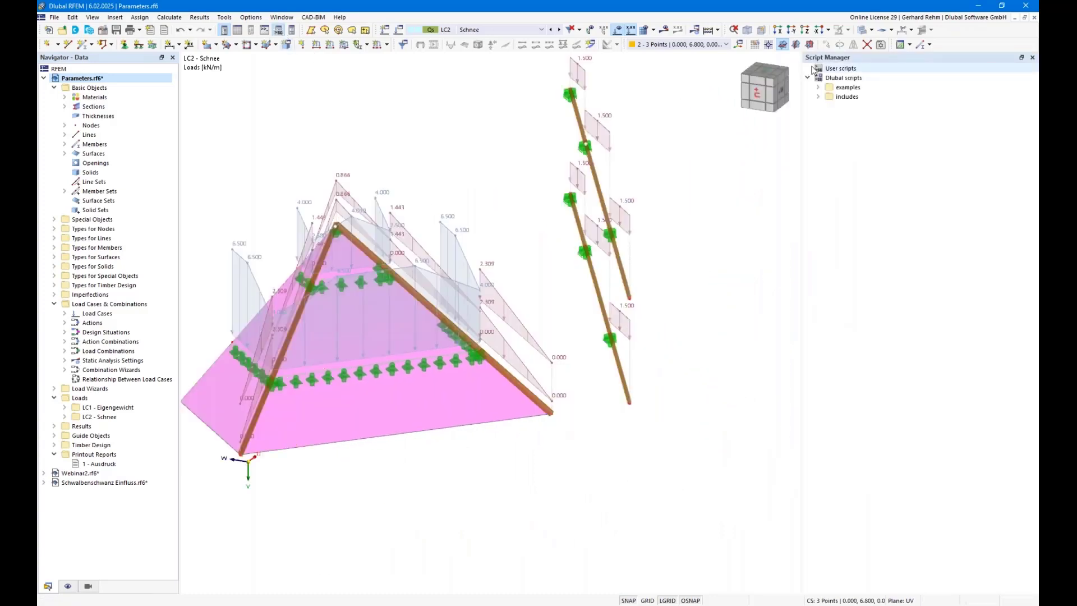
{"action": "left_click_drag", "start_coordinate": [803, 83], "coordinate": [871, 83]}
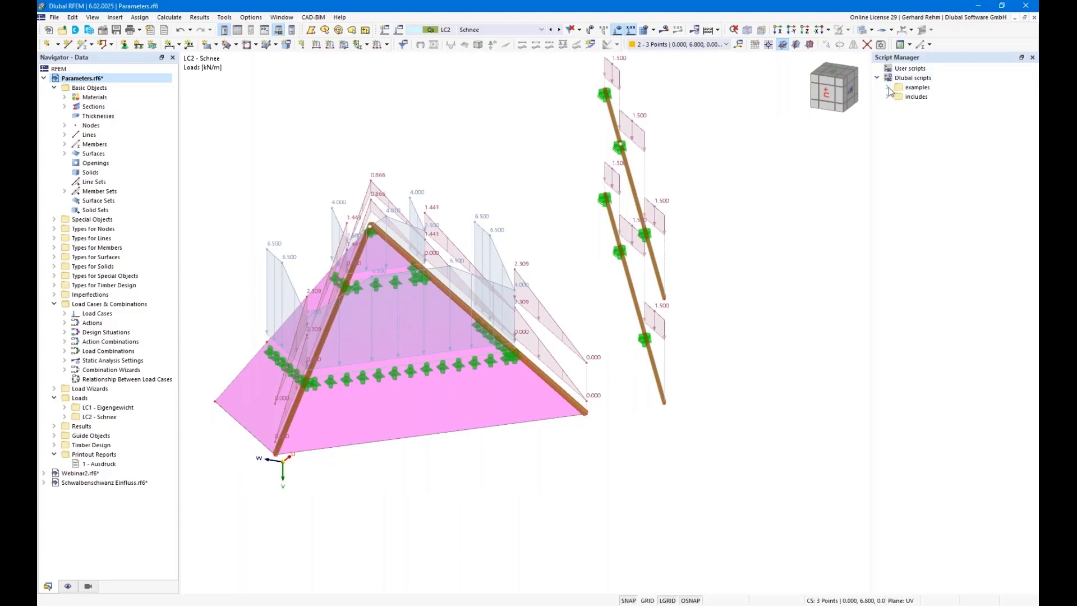
- Switch to the browser, look through Dlubal's past Eurocode 5 webinars, and return to the RFEM model Parameters.rf6
{"action": "key", "text": "alt+Tab"}
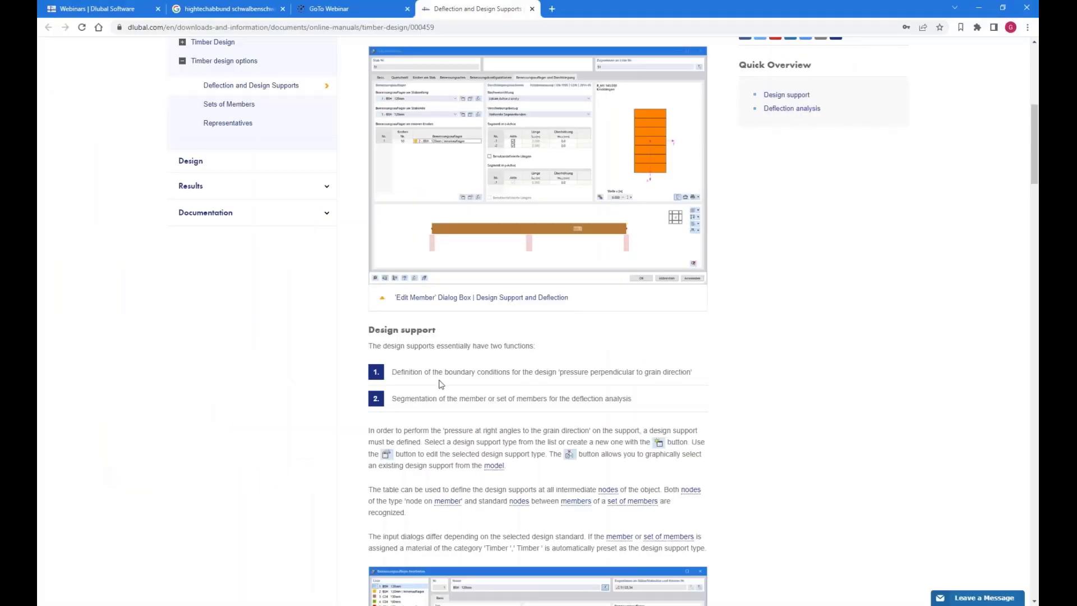
{"action": "left_click", "coordinate": [130, 10]}
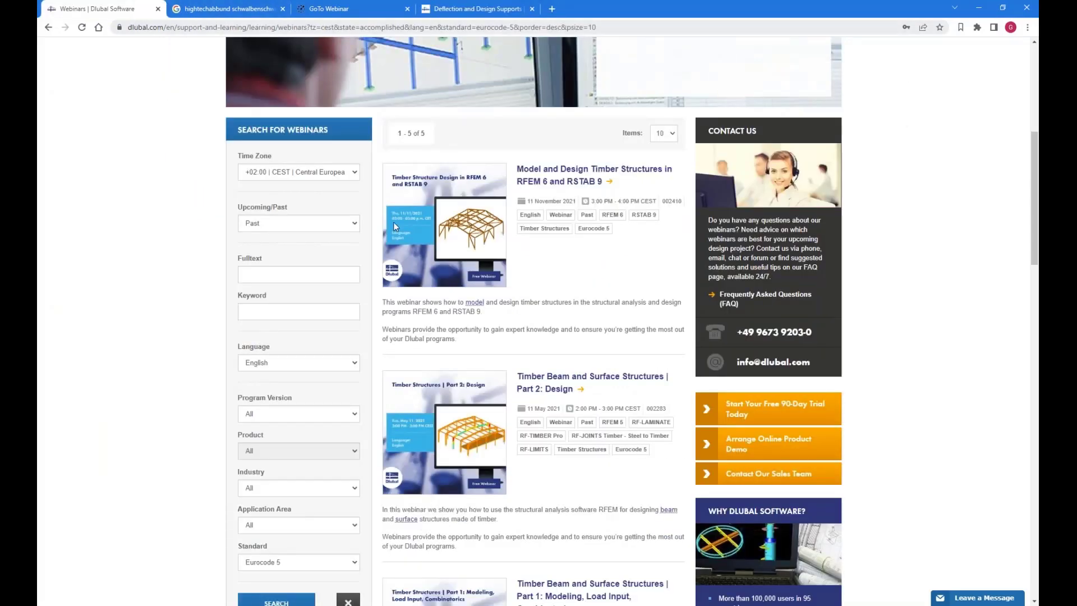
{"action": "scroll", "coordinate": [270, 457], "scroll_direction": "down", "scroll_amount": 2}
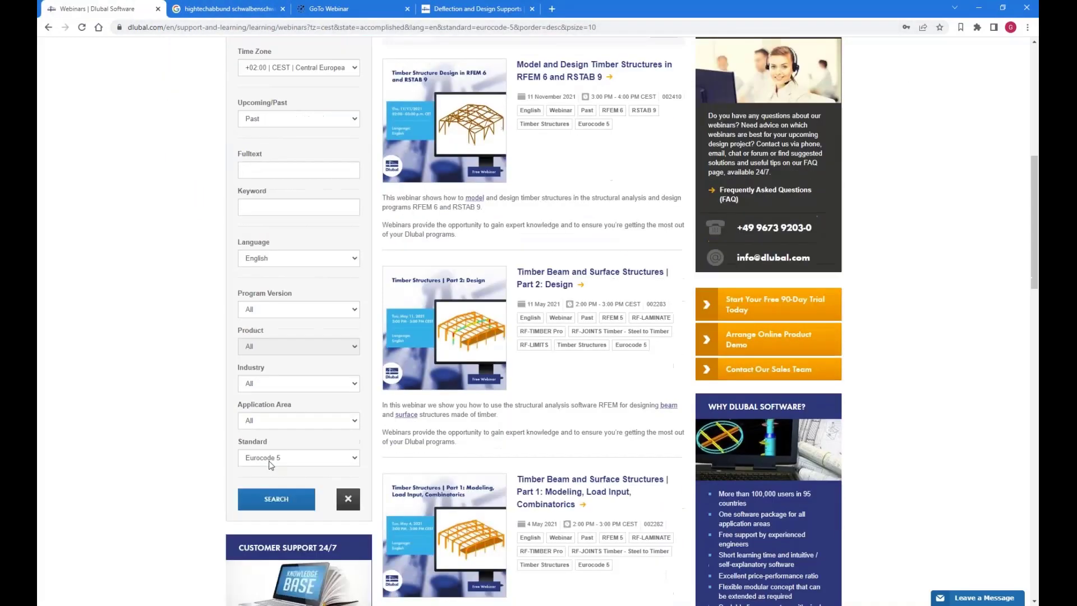
{"action": "scroll", "coordinate": [449, 255], "scroll_direction": "up", "scroll_amount": 2}
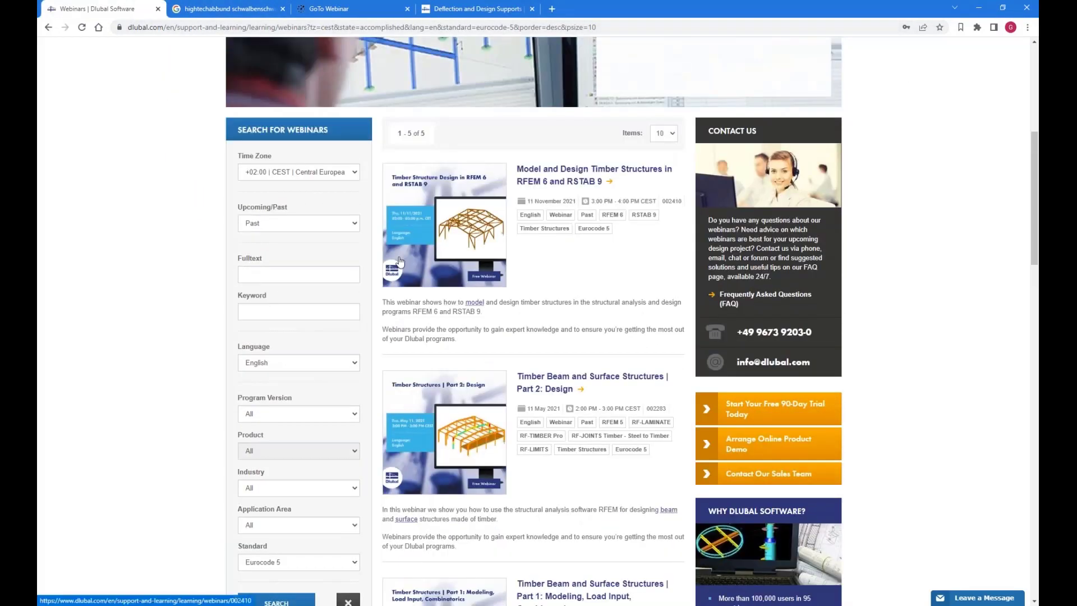
{"action": "scroll", "coordinate": [415, 284], "scroll_direction": "up", "scroll_amount": 6}
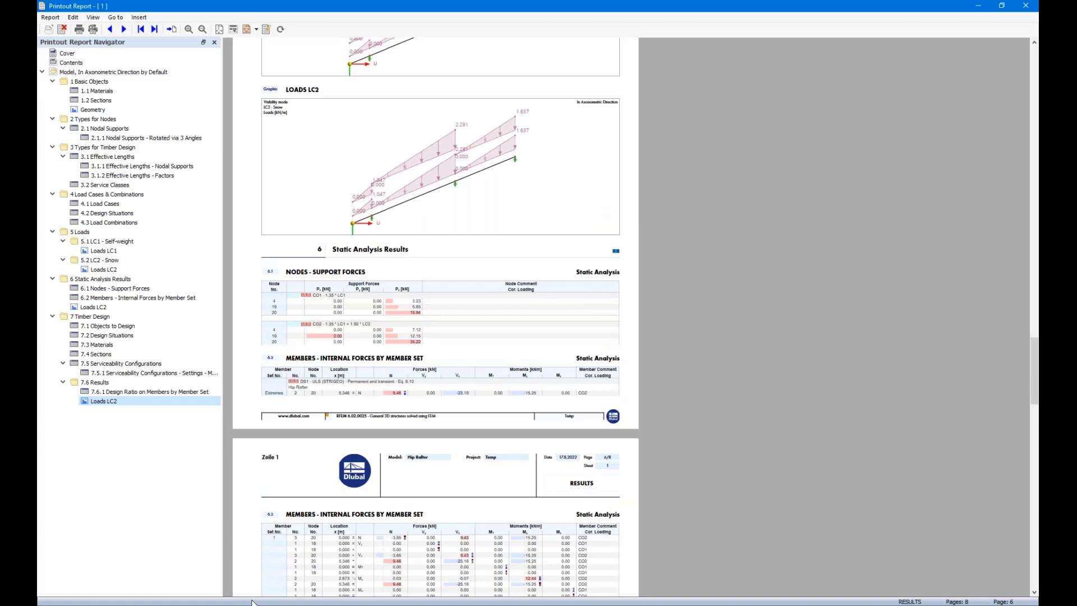
{"action": "left_click", "coordinate": [261, 583]}
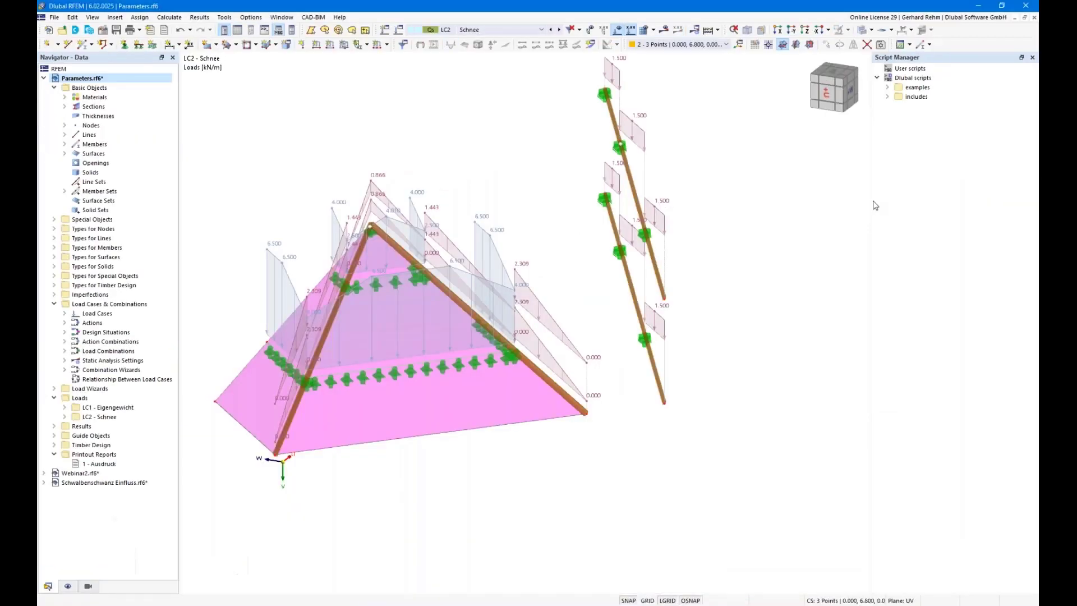
- Expand the Dlubal example scripts and delete the entire contents of the Parameters.rf6 model
{"action": "left_click", "coordinate": [887, 87]}
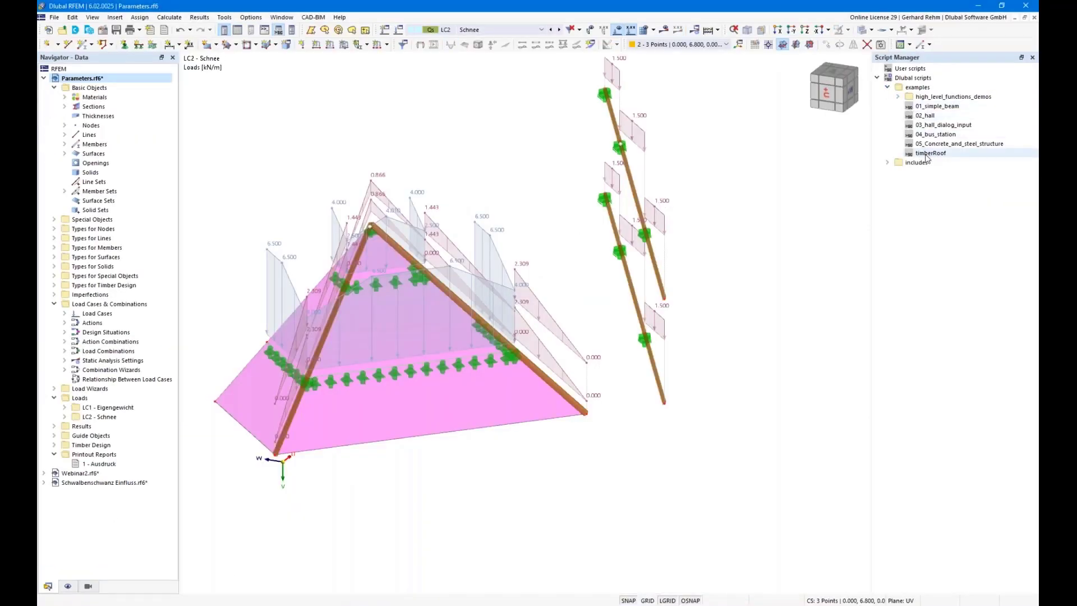
{"action": "right_click", "coordinate": [73, 82]}
{"action": "left_click", "coordinate": [120, 123]}
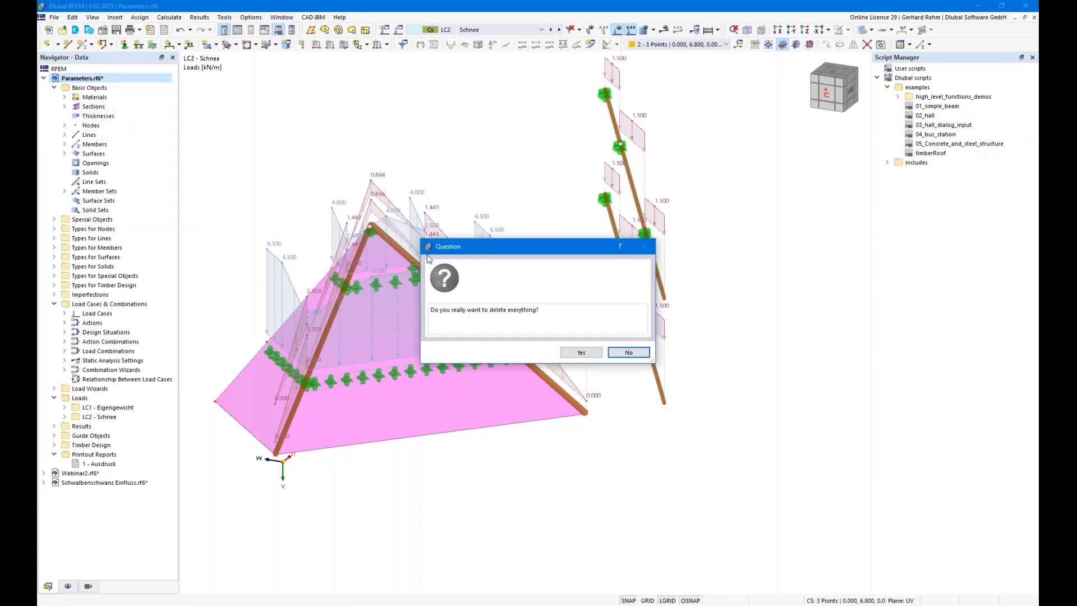
{"action": "left_click", "coordinate": [581, 353]}
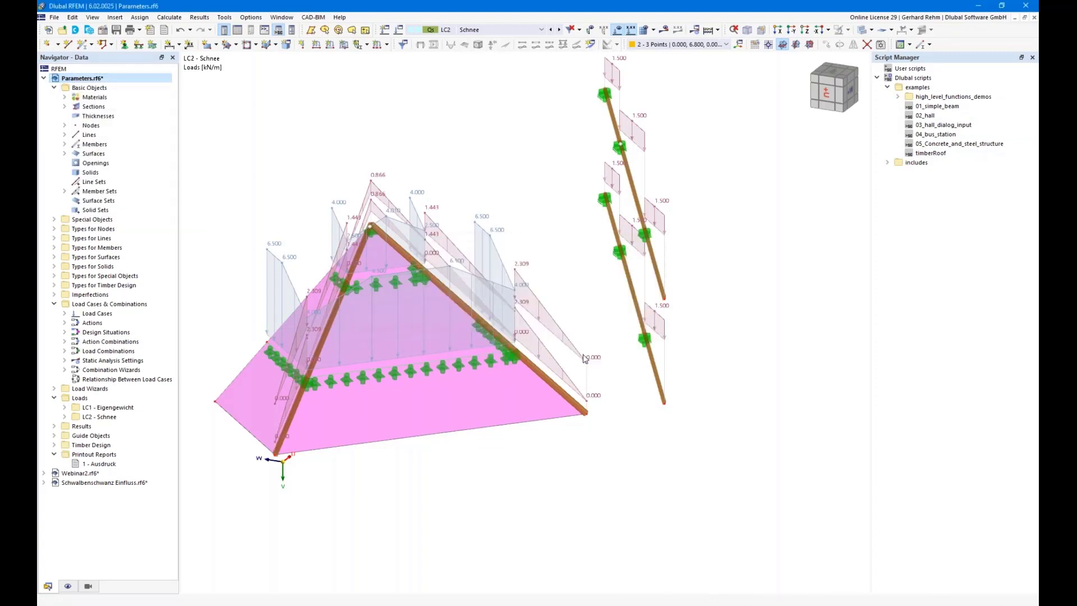
- Run the example script timberRoof with Width 8 and Angle 45, and hide the loads on the generated roof
{"action": "double_click", "coordinate": [913, 154]}
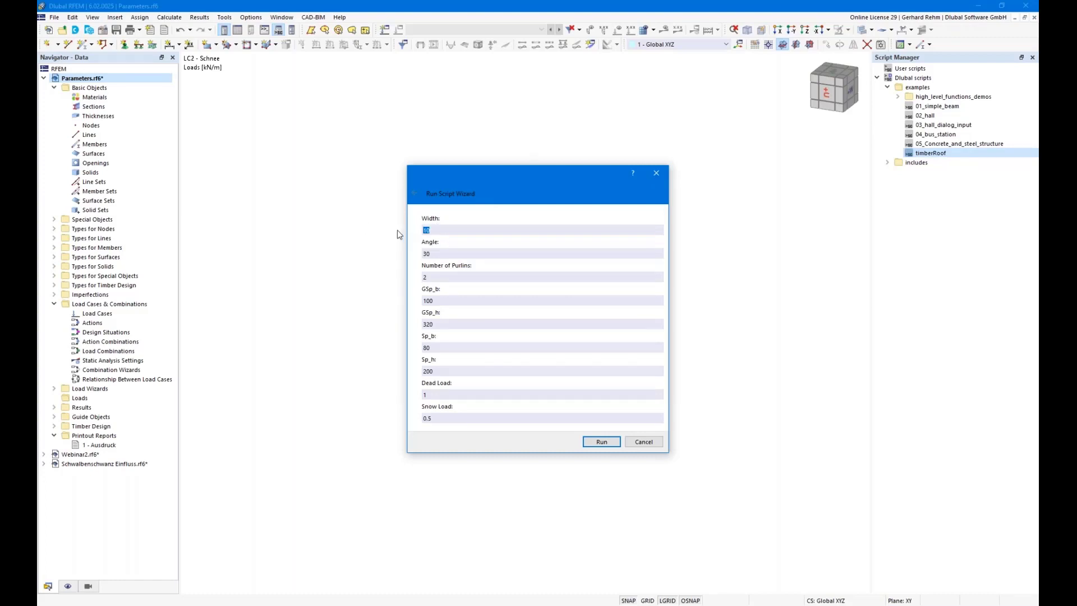
{"action": "type", "text": "8"}
{"action": "key", "text": "Tab"}
{"action": "type", "text": "45"}
{"action": "key", "text": "Tab"}
{"action": "left_click", "coordinate": [601, 442]}
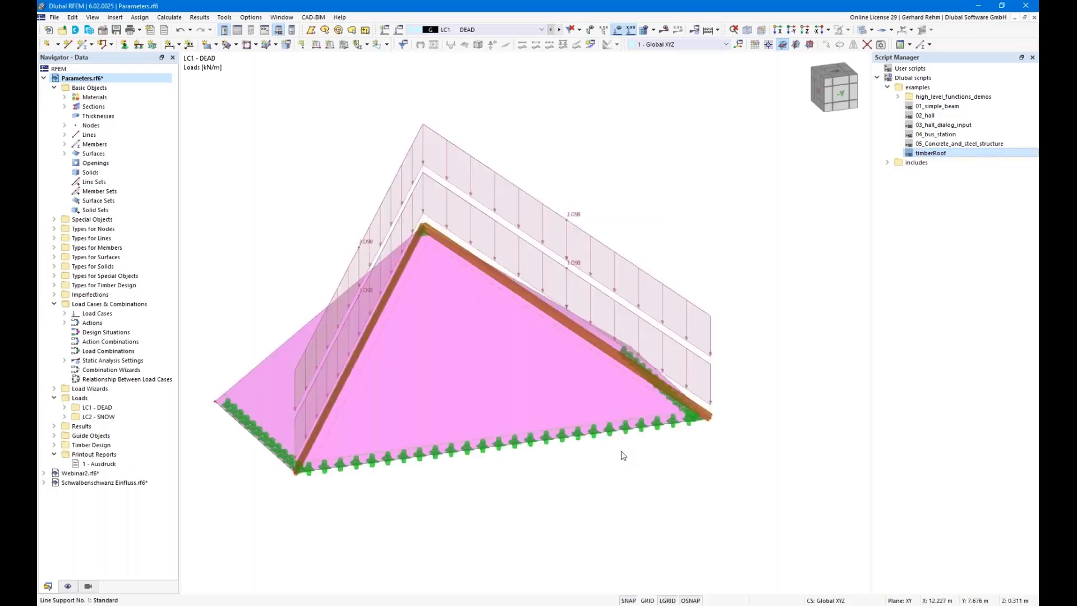
{"action": "left_click", "coordinate": [617, 30]}
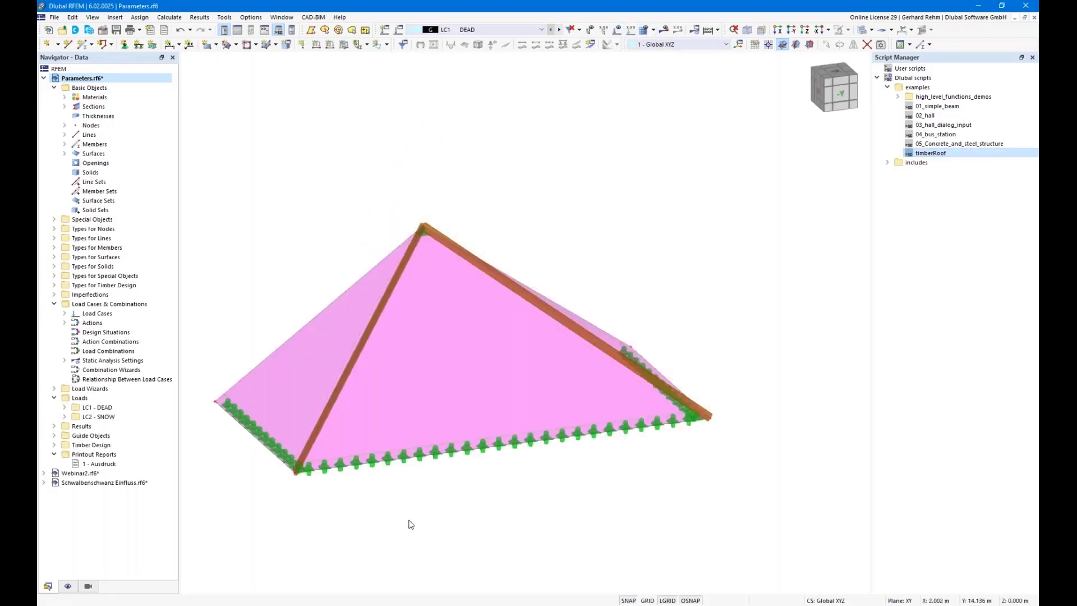
- Delete all contents of the Parameters.rf6 model and regenerate the roof by running timberRoof with its default values
{"action": "middle_click_drag", "start_coordinate": [443, 515], "coordinate": [494, 519], "text": "ctrl"}
{"action": "right_click", "coordinate": [84, 78]}
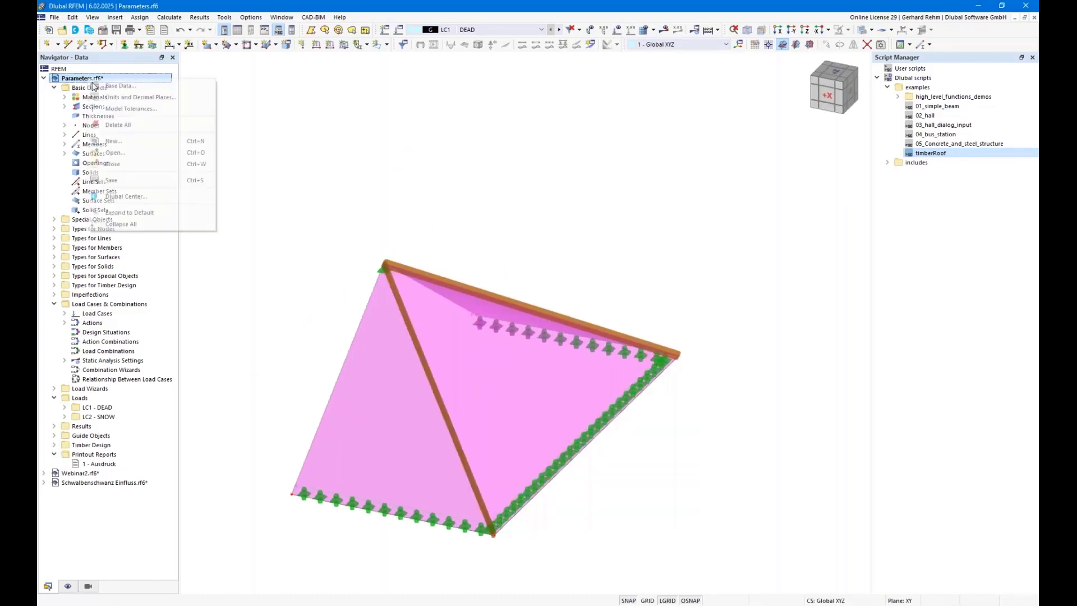
{"action": "left_click", "coordinate": [108, 125]}
{"action": "left_click", "coordinate": [582, 355]}
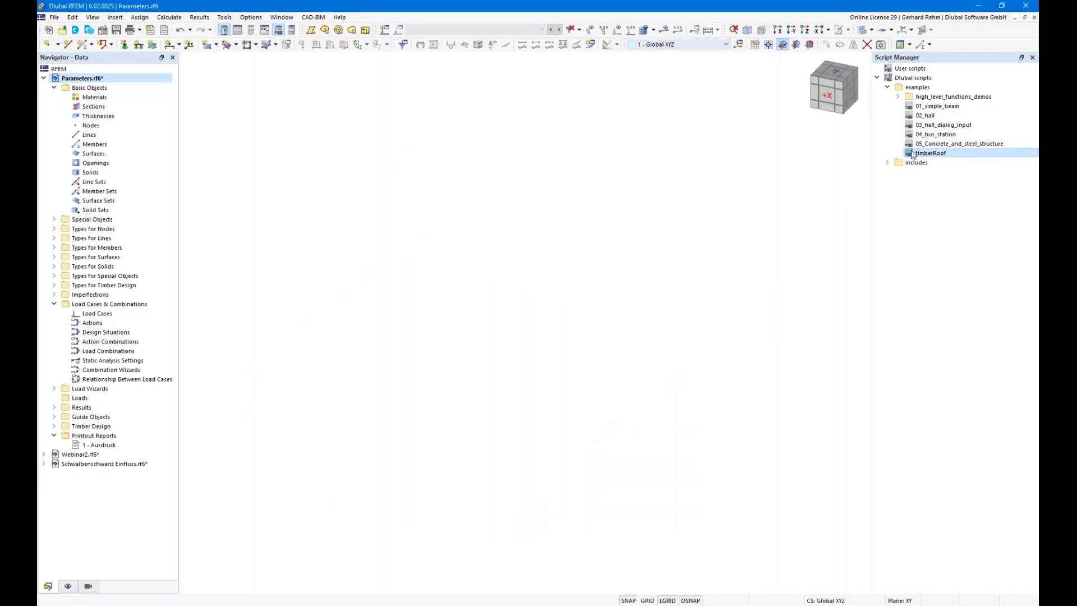
{"action": "double_click", "coordinate": [918, 154]}
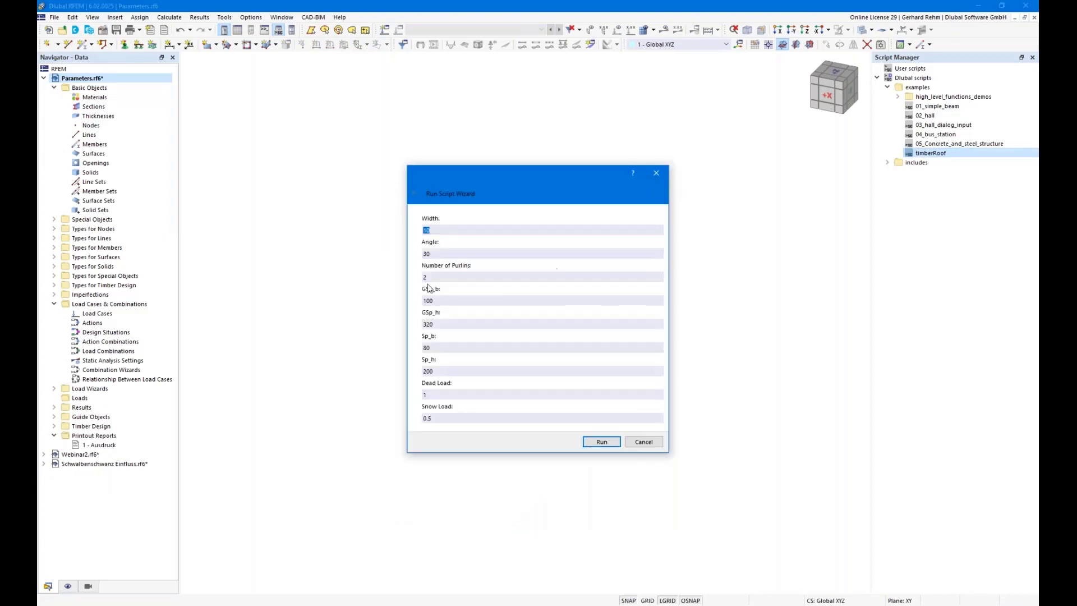
{"action": "left_click", "coordinate": [602, 441]}
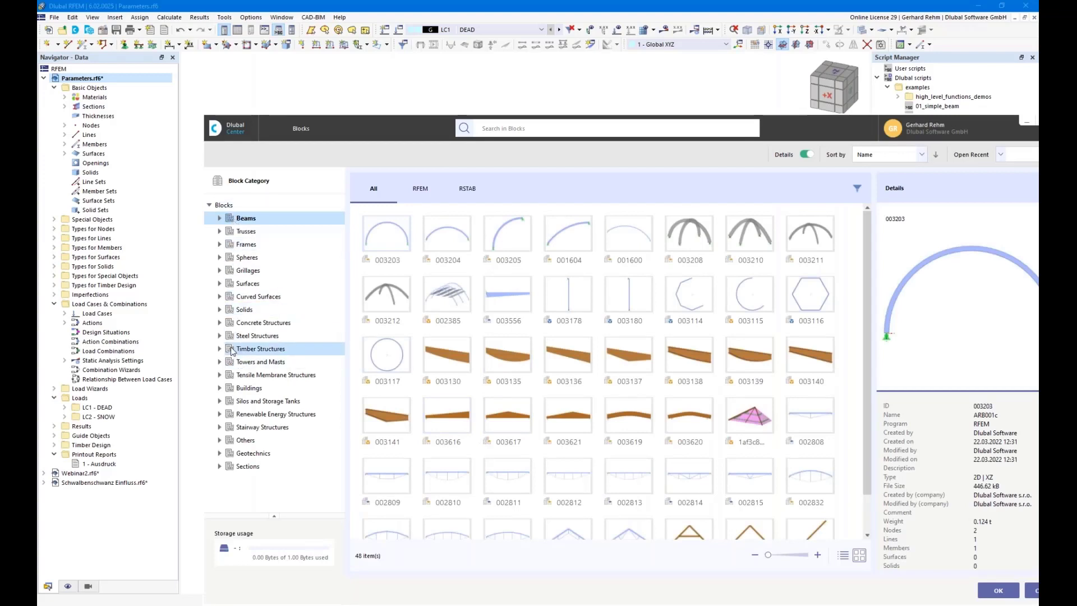
- Close the Dlubal Center block library without inserting a block and examine the generated roof from the front
{"action": "left_click", "coordinate": [1035, 594]}
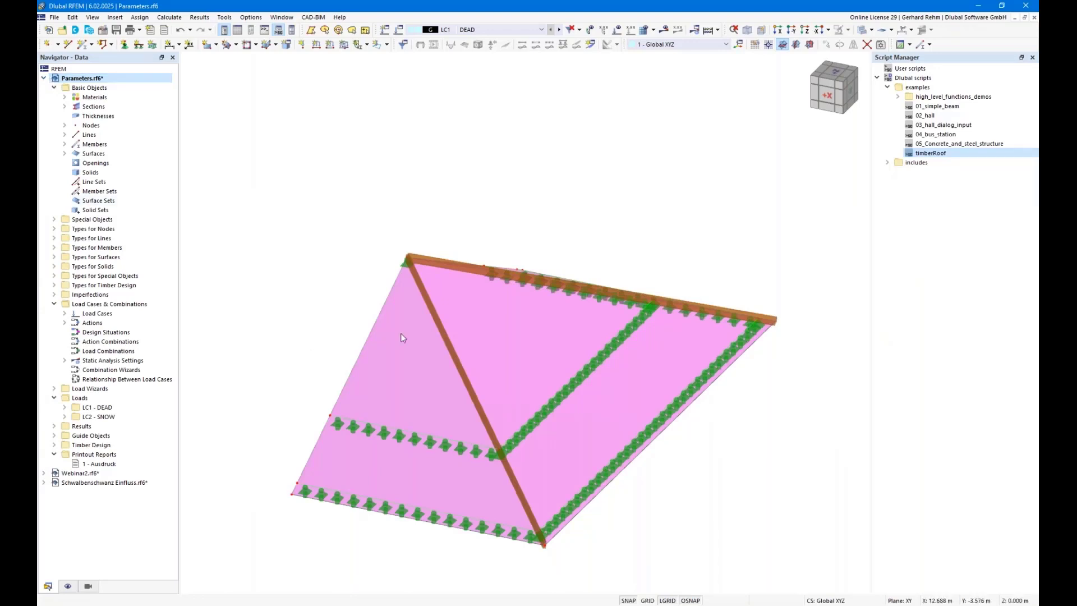
{"action": "middle_click_drag", "start_coordinate": [634, 466], "coordinate": [578, 443], "text": "ctrl"}
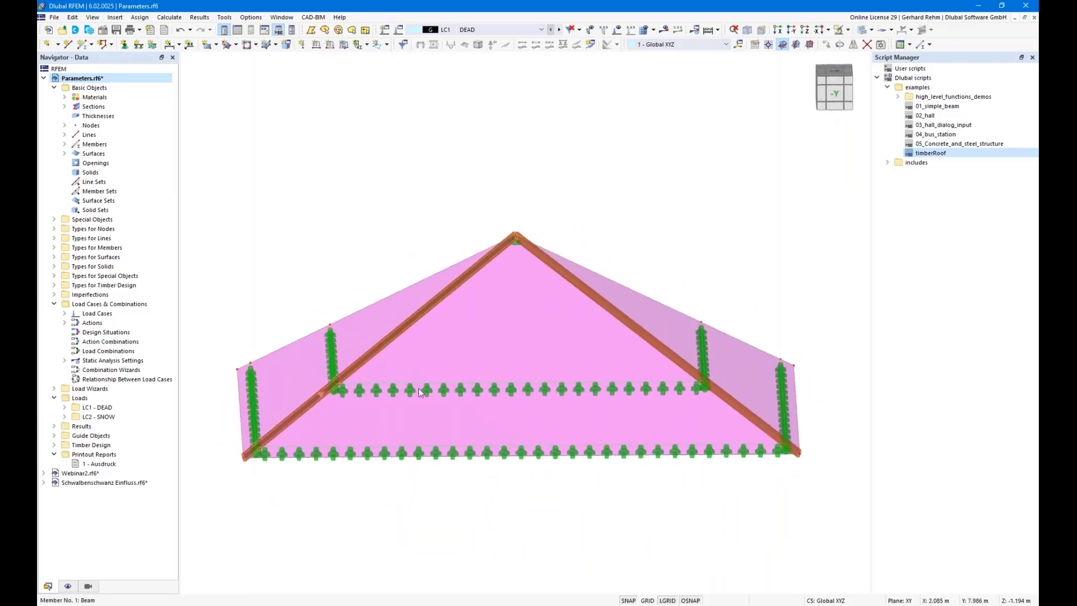
{"action": "double_click", "coordinate": [778, 400]}
{"action": "key", "text": "Escape"}
- Switch to the Hip Rafter.rf6 model and view the rafter in 3D
{"action": "left_click", "coordinate": [218, 605]}
{"action": "left_click", "coordinate": [277, 565]}
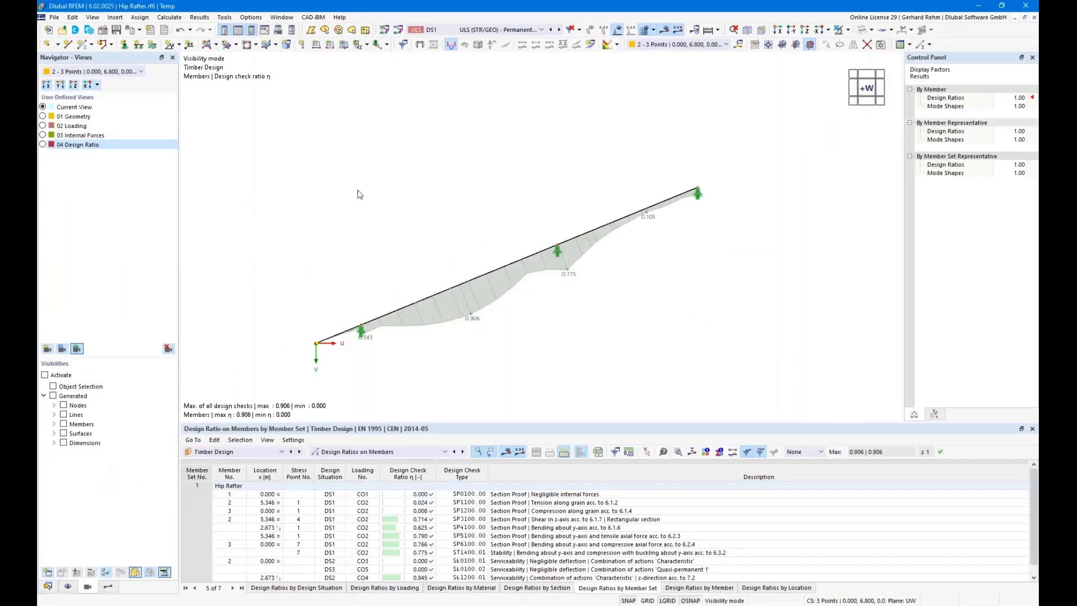
{"action": "middle_click_drag", "start_coordinate": [355, 197], "coordinate": [402, 154], "text": "ctrl"}
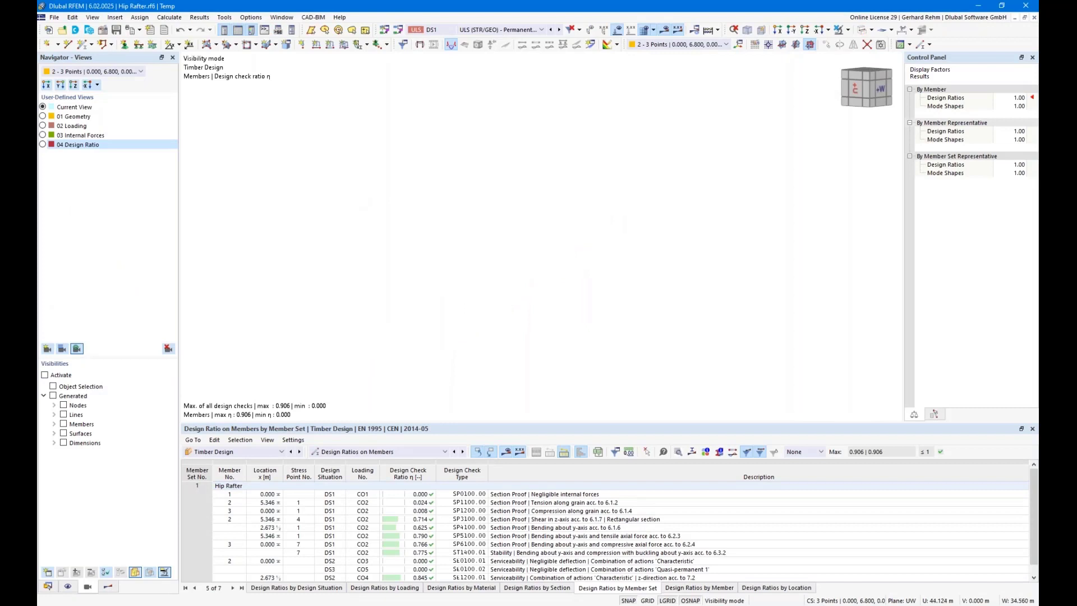
{"action": "middle_click_drag", "start_coordinate": [576, 323], "coordinate": [675, 267]}
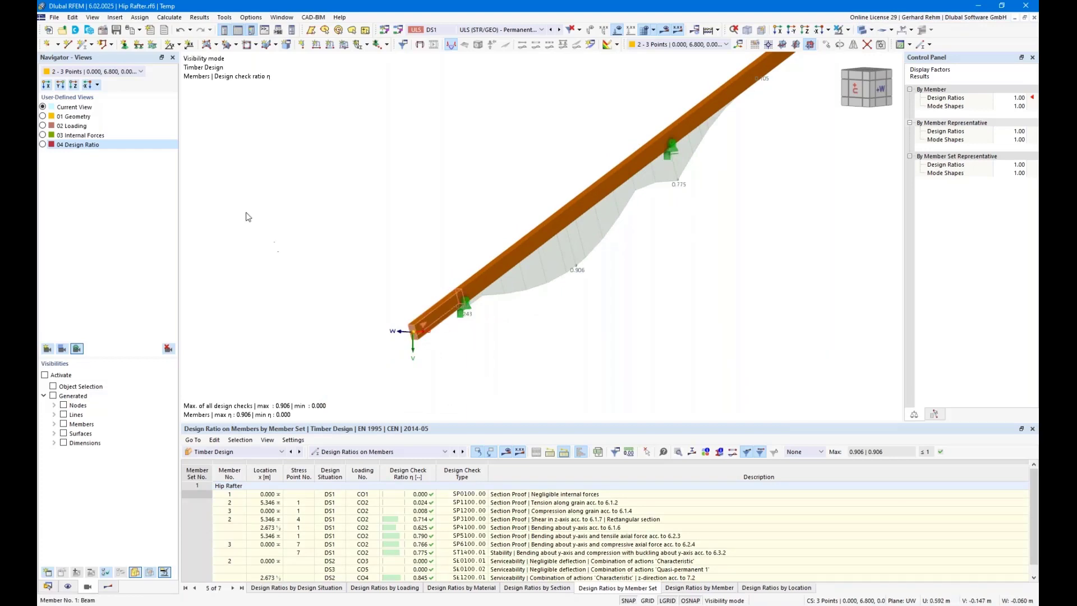
- Edit the section of rafter member 1 and try the massive shapes RPO_M1 and RPOI_M1 1000/500/100 with a peaked top
{"action": "left_click", "coordinate": [277, 139]}
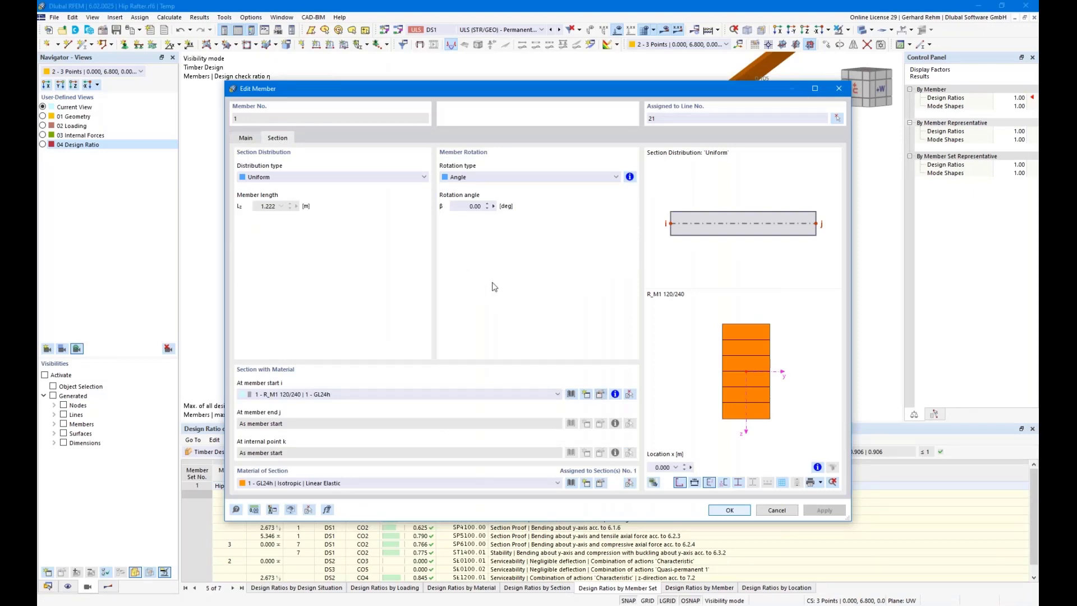
{"action": "left_click", "coordinate": [599, 393]}
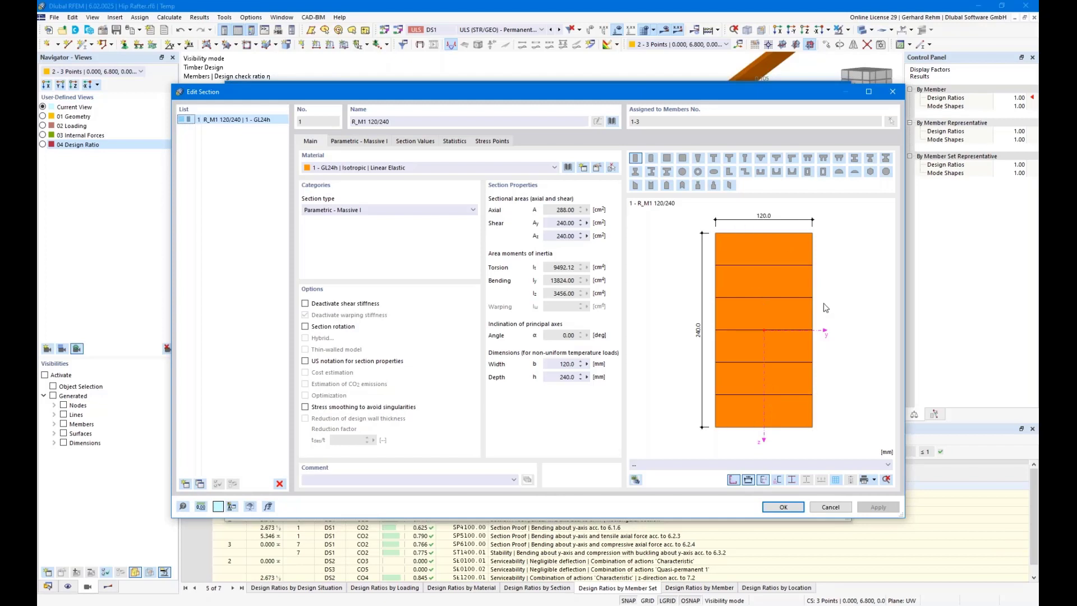
{"action": "left_click", "coordinate": [665, 185]}
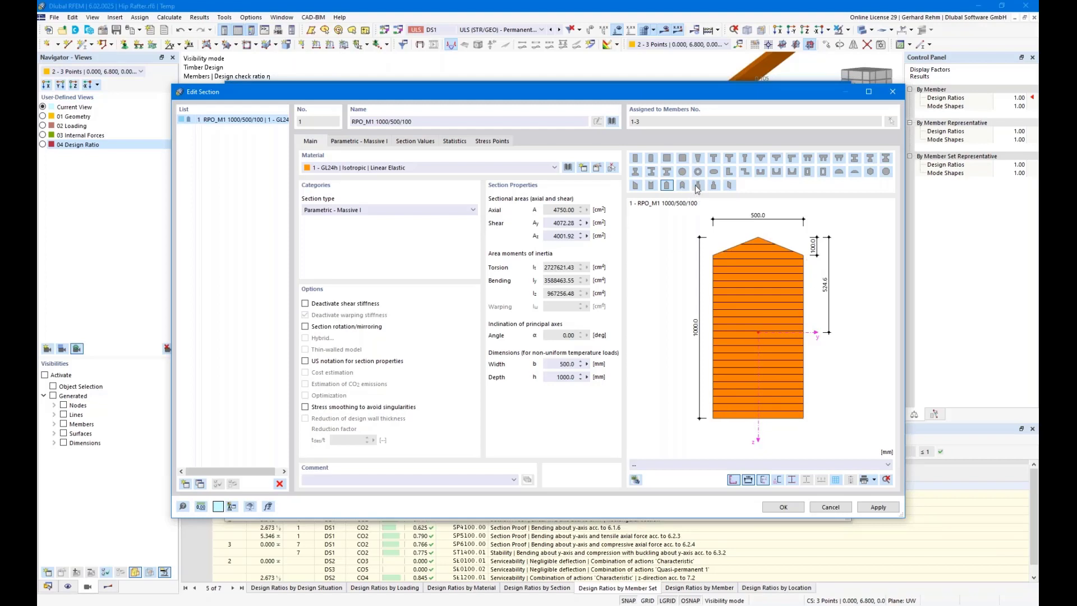
{"action": "left_click", "coordinate": [652, 188]}
{"action": "left_click", "coordinate": [684, 189]}
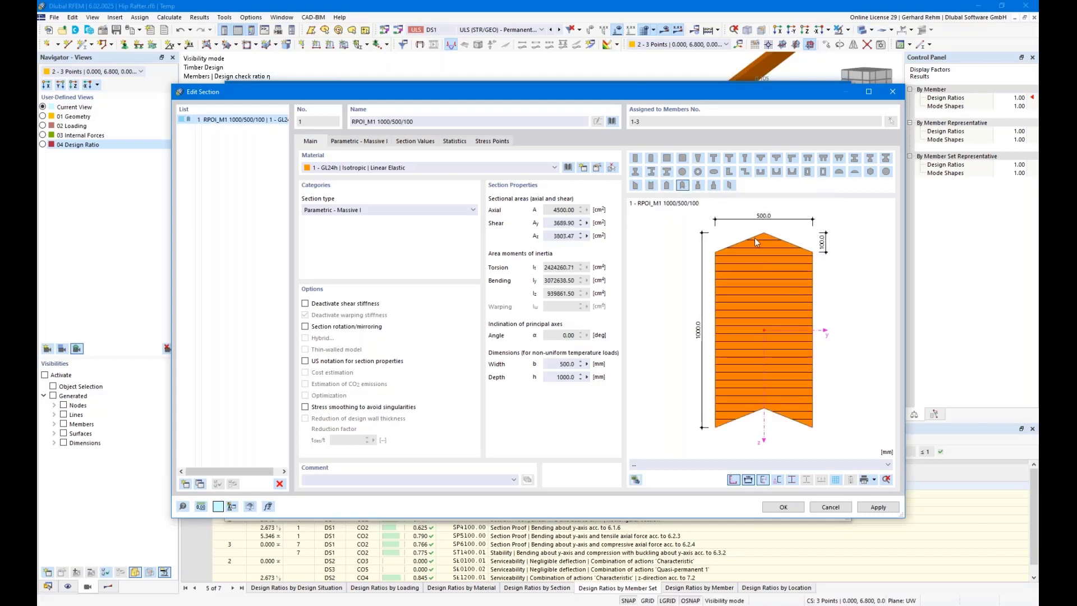
{"action": "left_click", "coordinate": [667, 188]}
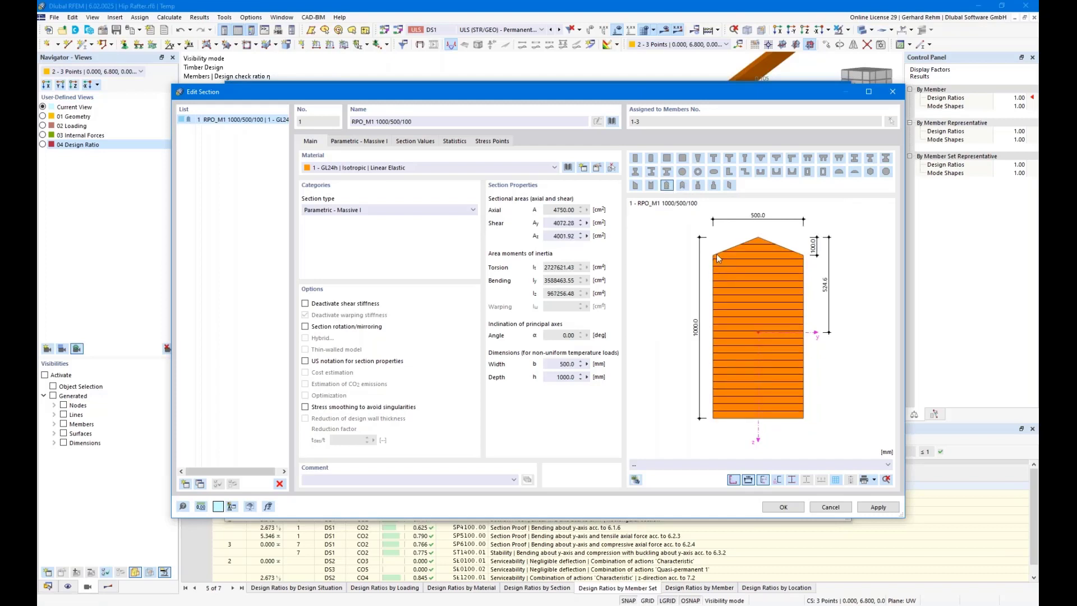
- Look at the dovetail joint image in the browser, return to Hip Rafter.rf6 and discard the section and member edits
{"action": "left_click", "coordinate": [106, 604]}
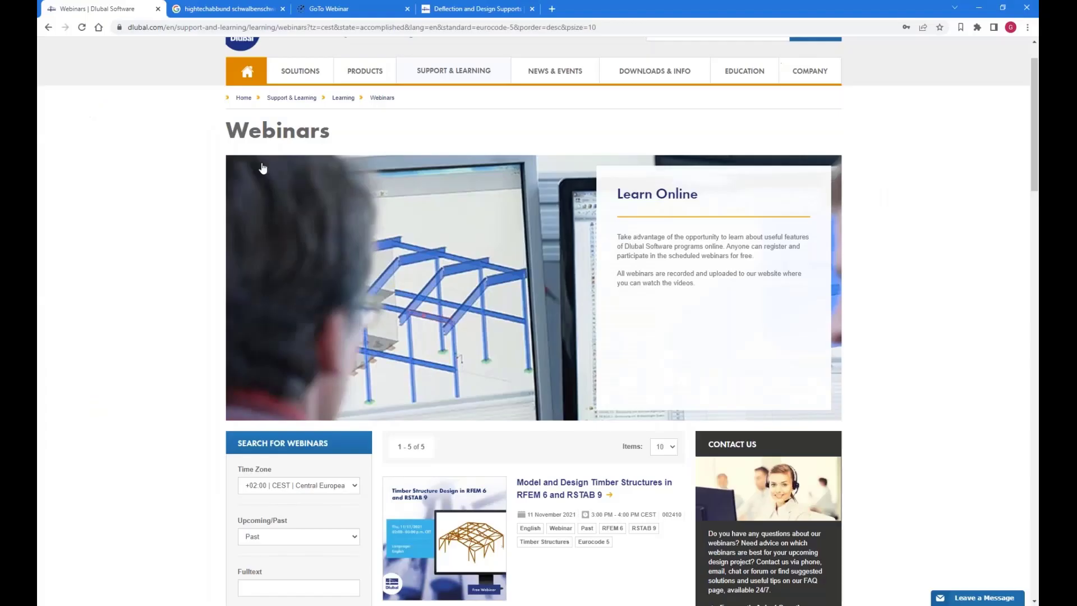
{"action": "left_click", "coordinate": [497, 7]}
{"action": "left_click", "coordinate": [229, 8]}
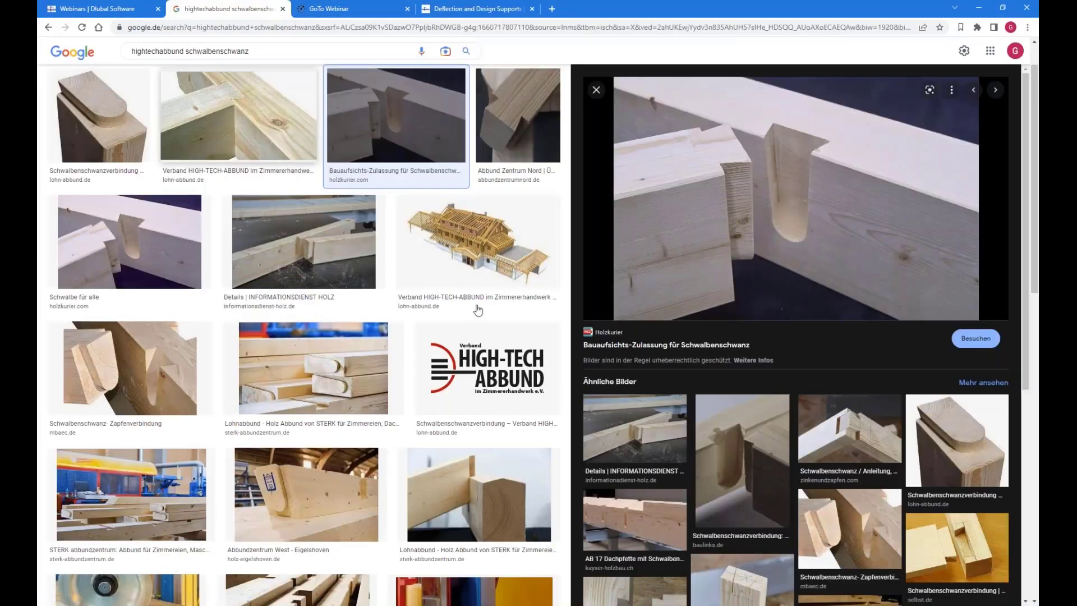
{"action": "scroll", "coordinate": [696, 426], "scroll_direction": "up", "scroll_amount": 1}
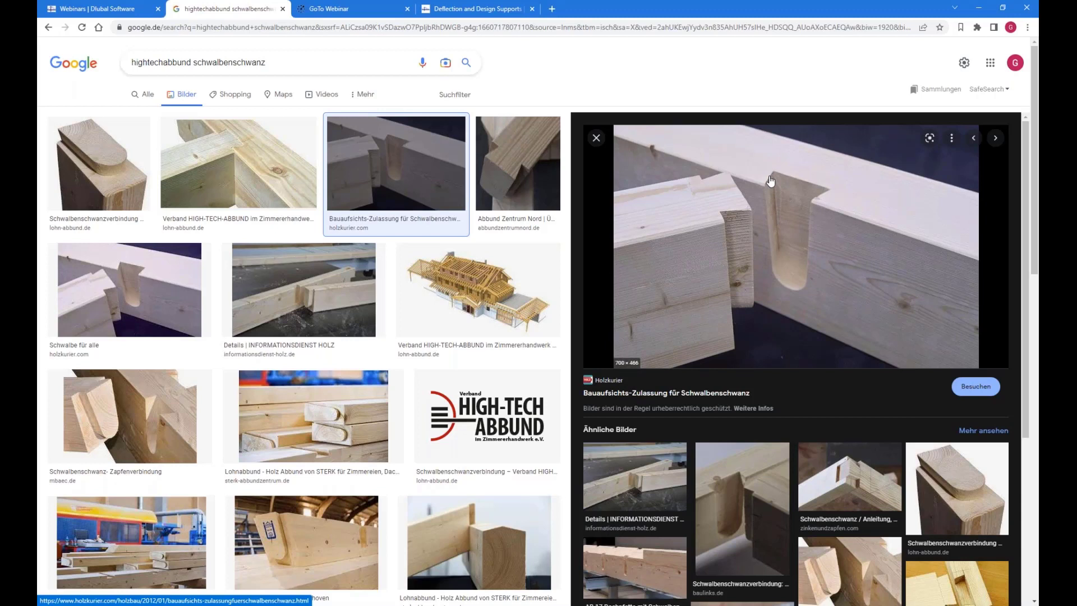
{"action": "mouse_move", "coordinate": [221, 597]}
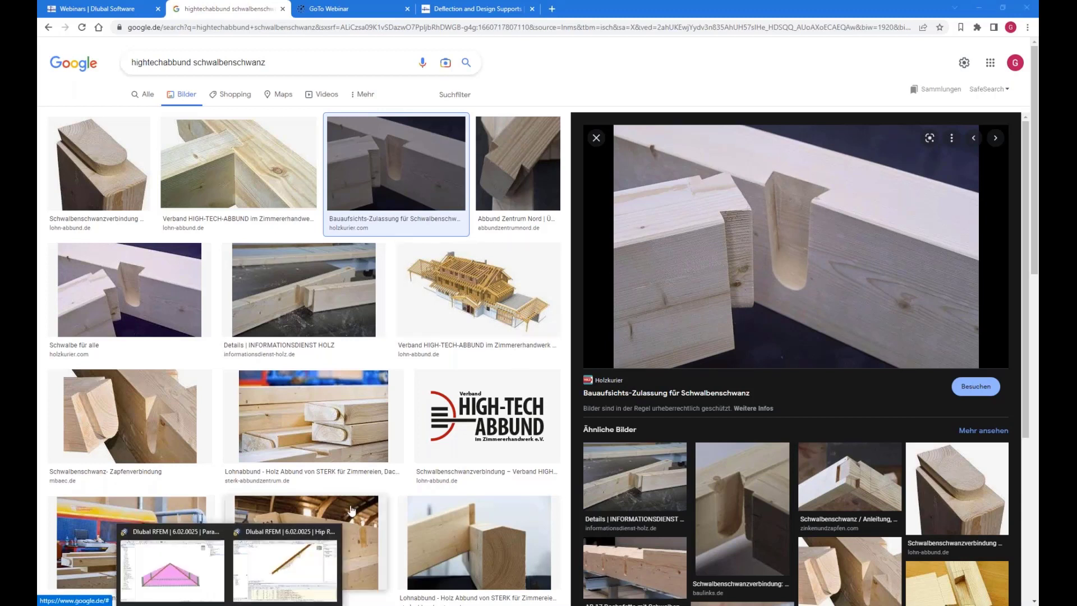
{"action": "left_click", "coordinate": [305, 553]}
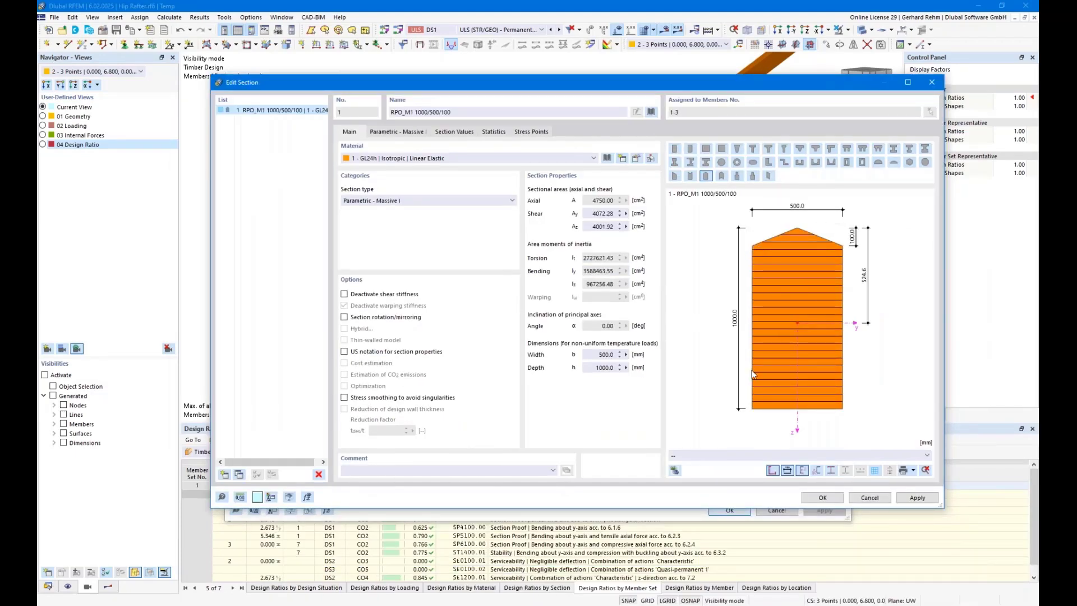
{"action": "left_click", "coordinate": [879, 499]}
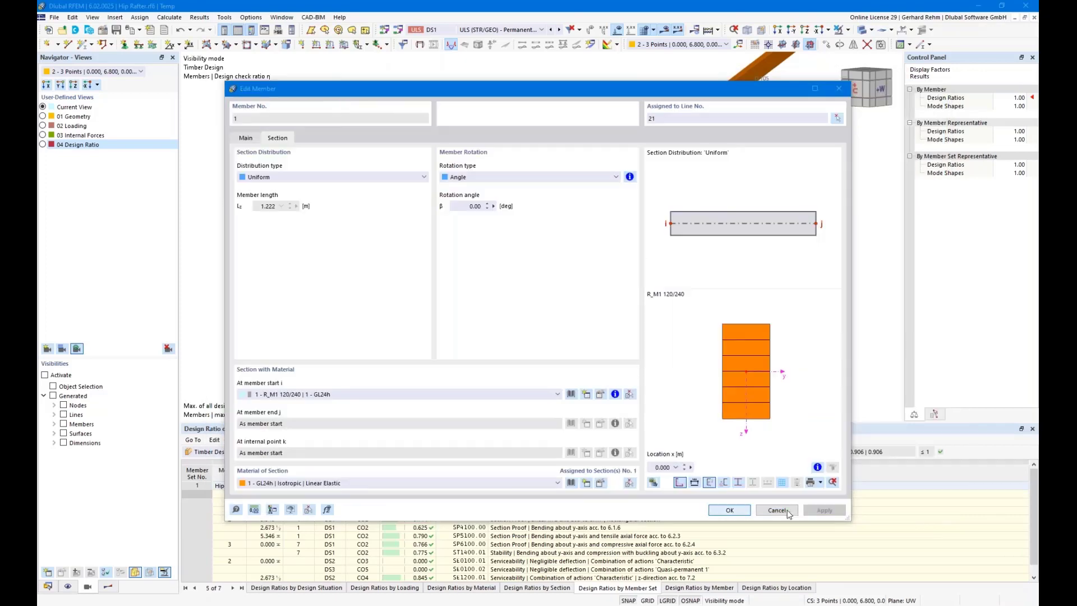
{"action": "left_click", "coordinate": [791, 512]}
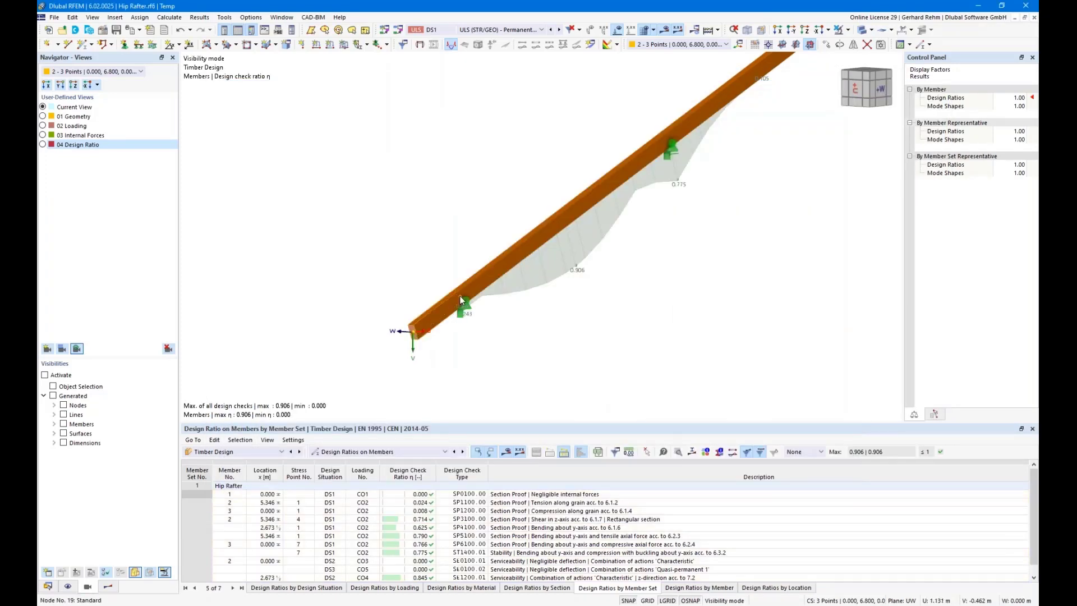
- Reopen rafter member 1 and pick the Massive Rectangle with Peak Outward from the section library for its start
{"action": "scroll", "coordinate": [460, 301], "scroll_direction": "up", "scroll_amount": 2}
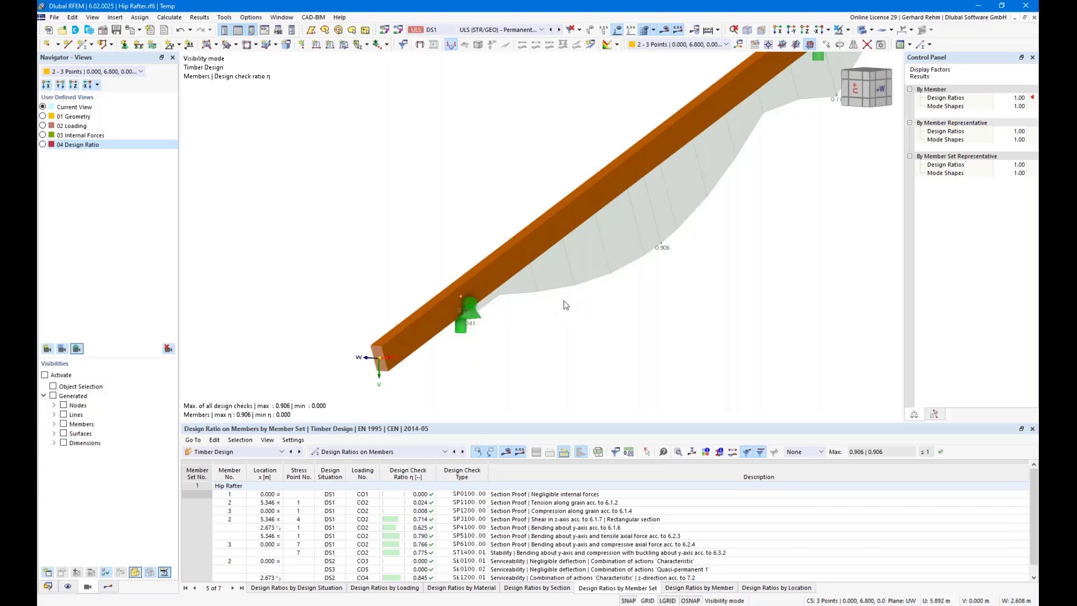
{"action": "scroll", "coordinate": [565, 305], "scroll_direction": "down", "scroll_amount": 2}
{"action": "scroll", "coordinate": [622, 301], "scroll_direction": "down", "scroll_amount": 1}
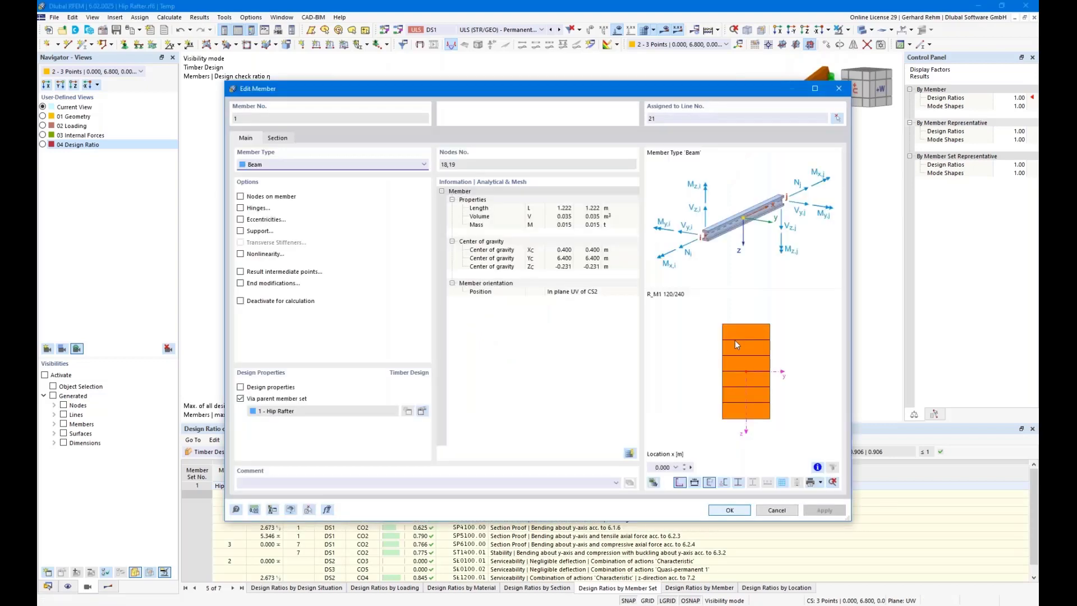
{"action": "left_click", "coordinate": [278, 137]}
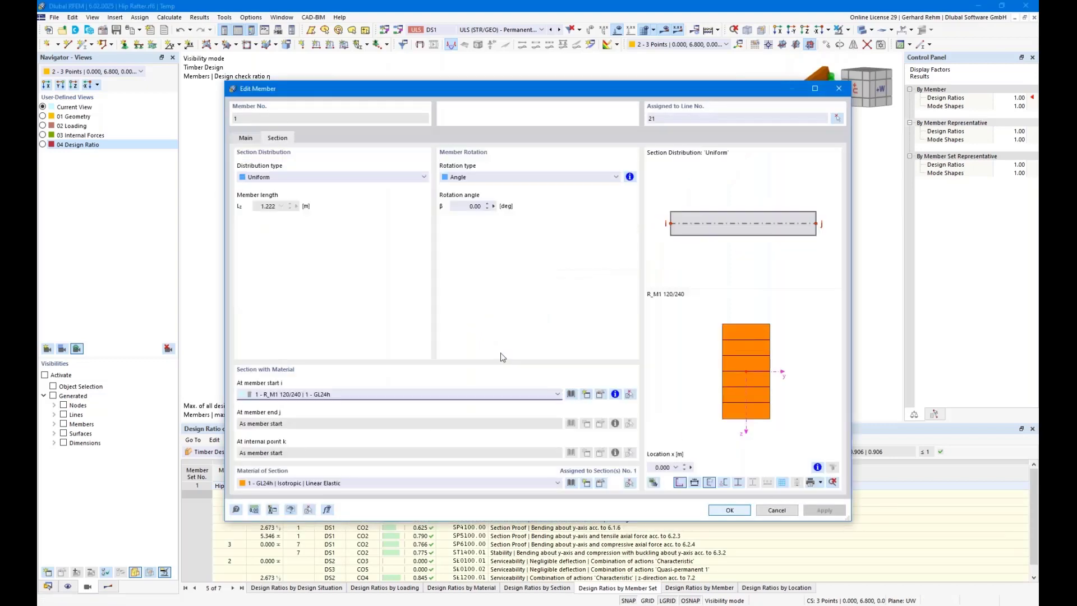
{"action": "left_click", "coordinate": [570, 395]}
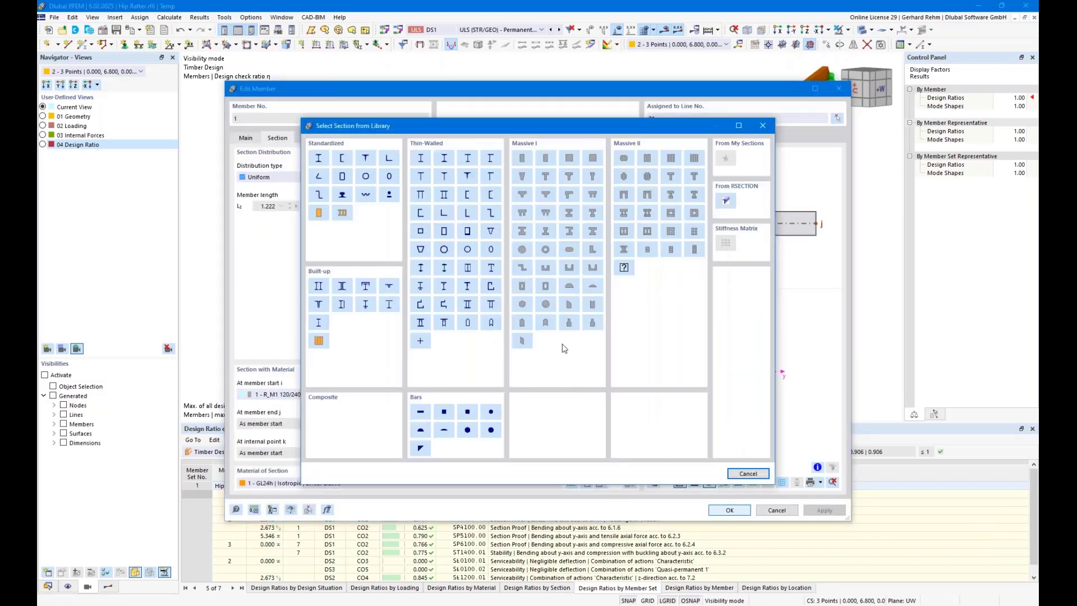
{"action": "key", "text": "Escape"}
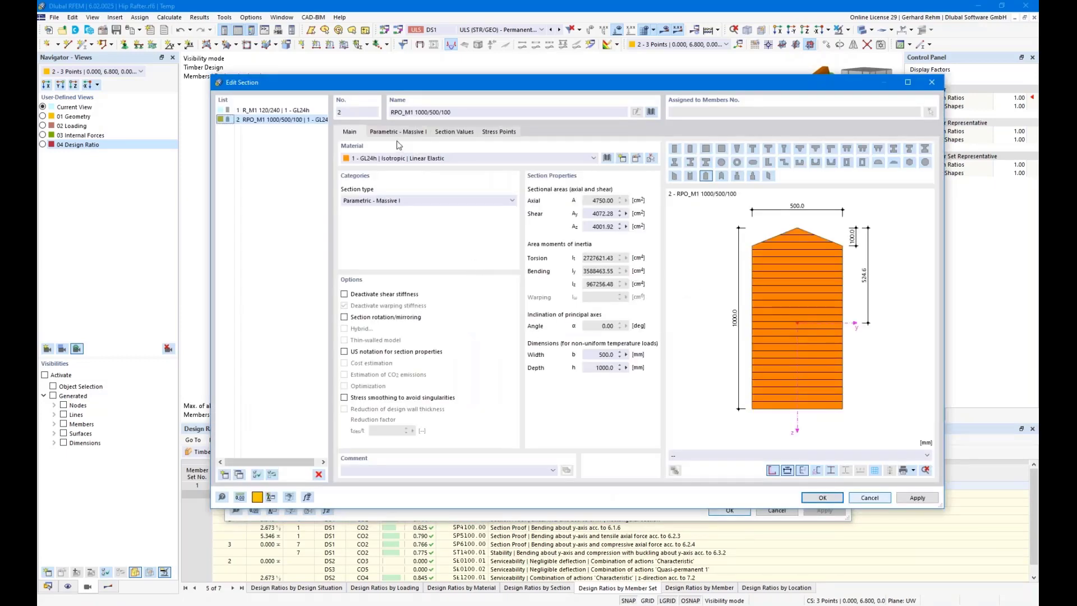
- Set the peaked section's height h to 280 mm, width b to 120 mm and peak height to 35 mm
{"action": "left_click", "coordinate": [399, 133]}
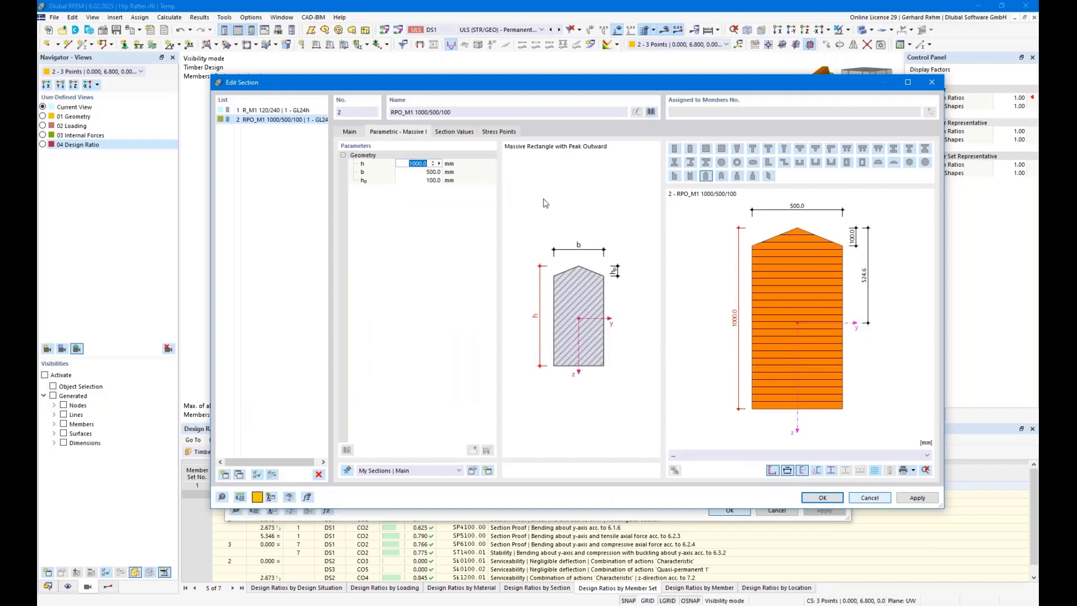
{"action": "type", "text": "24"}
{"action": "type", "text": "0"}
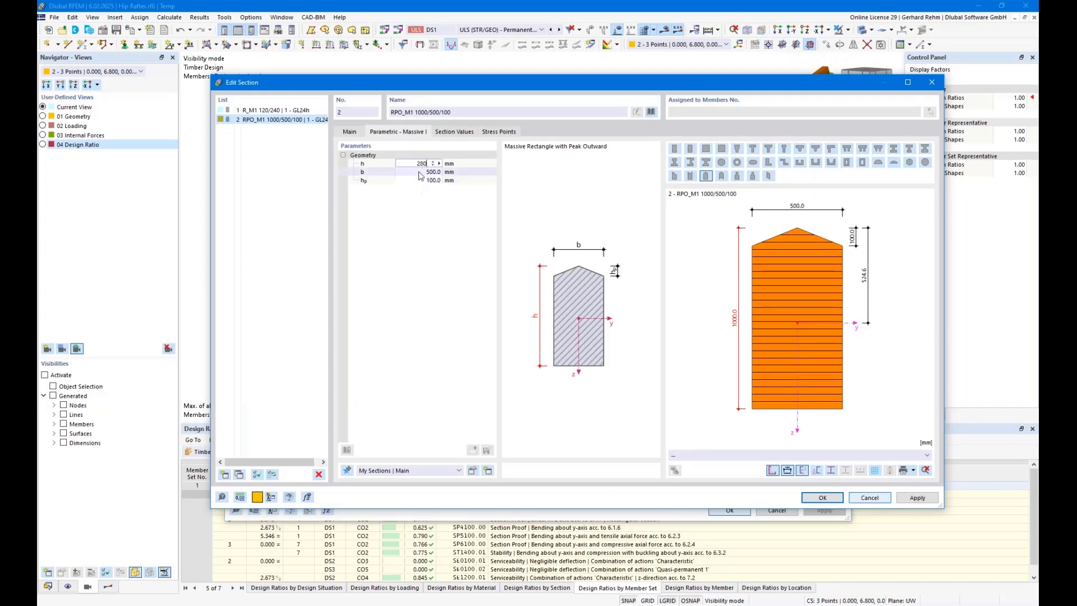
{"action": "left_click", "coordinate": [418, 173]}
{"action": "type", "text": "120"}
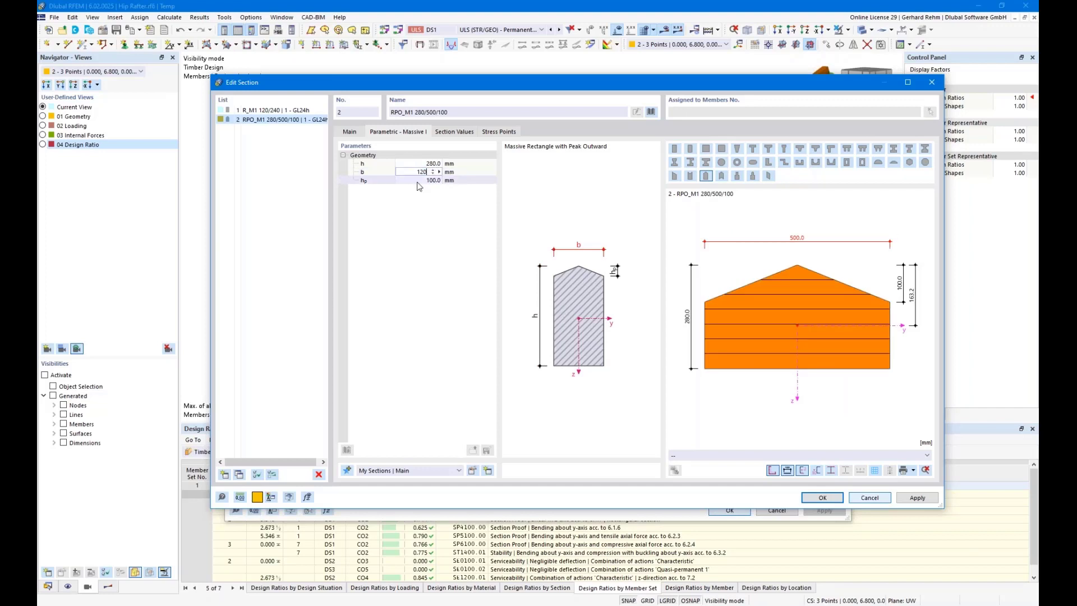
{"action": "key", "text": "Tab"}
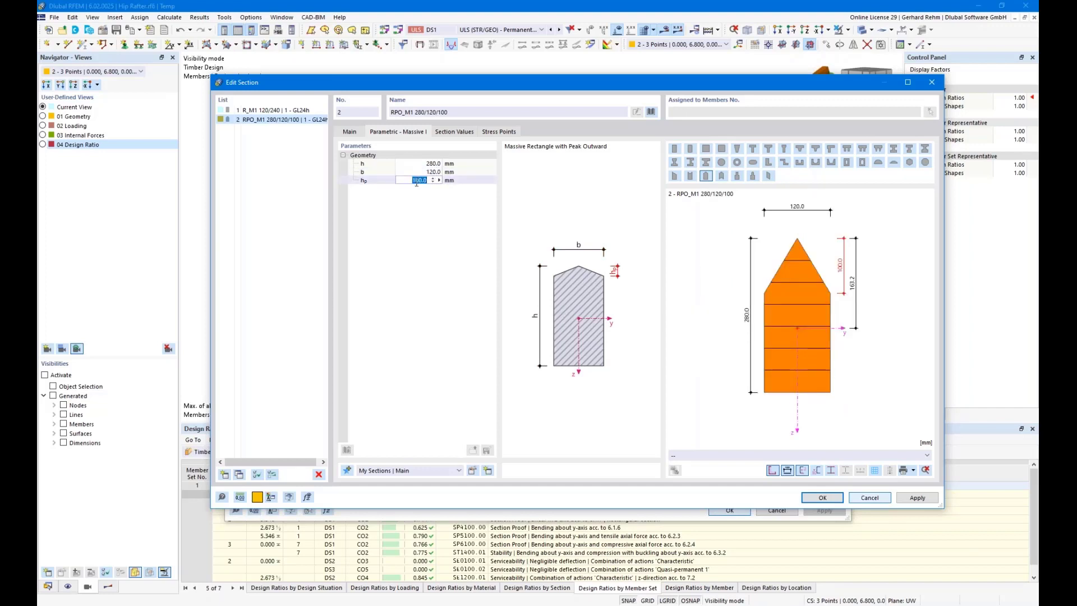
{"action": "type", "text": "35"}
{"action": "key", "text": "Return"}
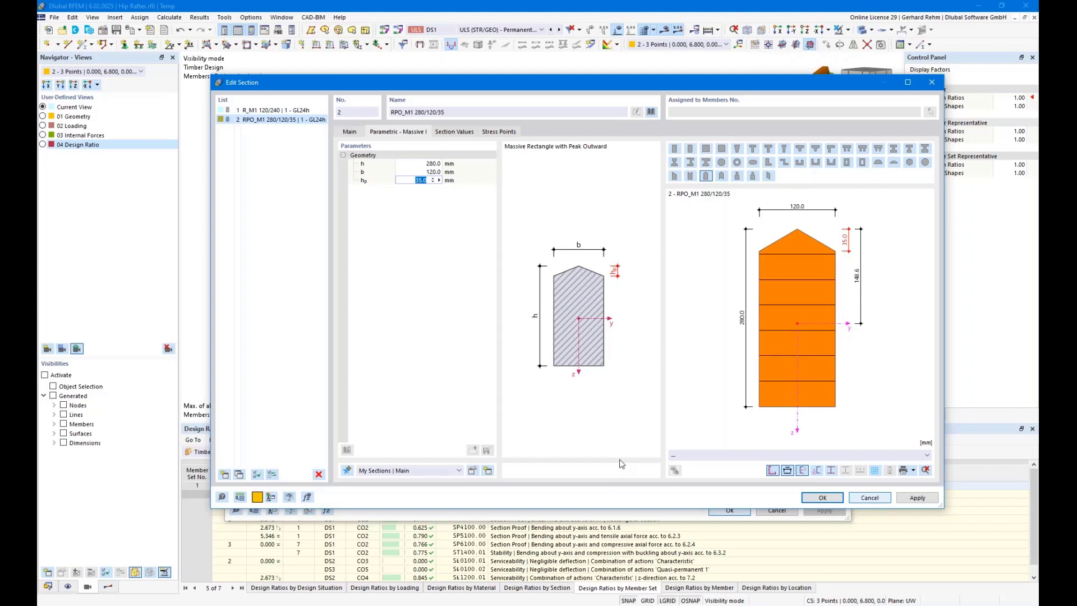
{"action": "left_click", "coordinate": [830, 501]}
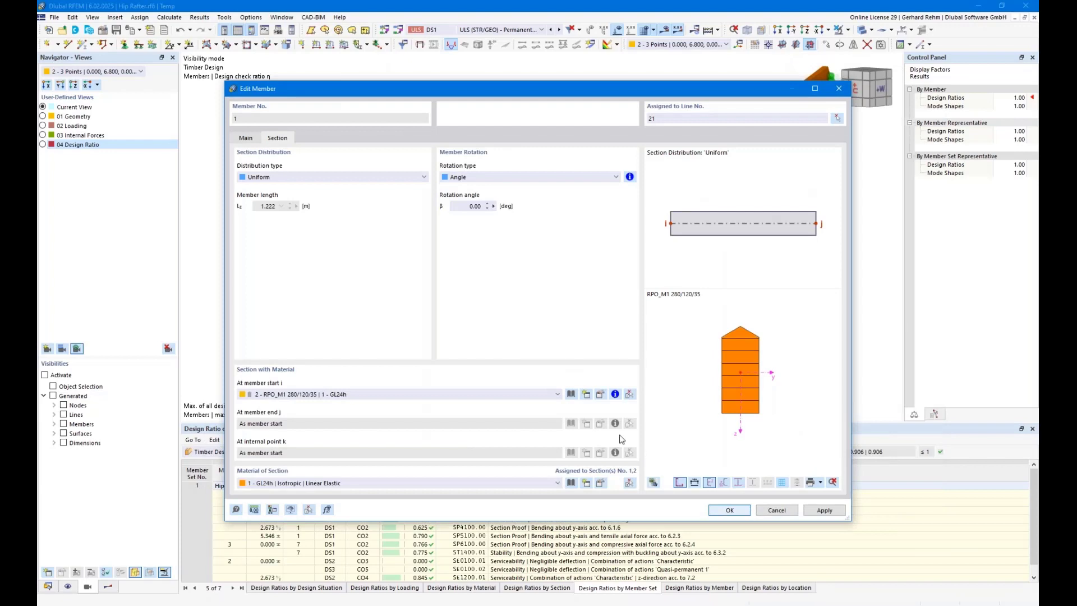
- Apply the peaked section to rafter member 1, check the rafter's end, and switch back to the Parameters.rf6 model
{"action": "left_click", "coordinate": [729, 510]}
{"action": "scroll", "coordinate": [559, 321], "scroll_direction": "up", "scroll_amount": 6}
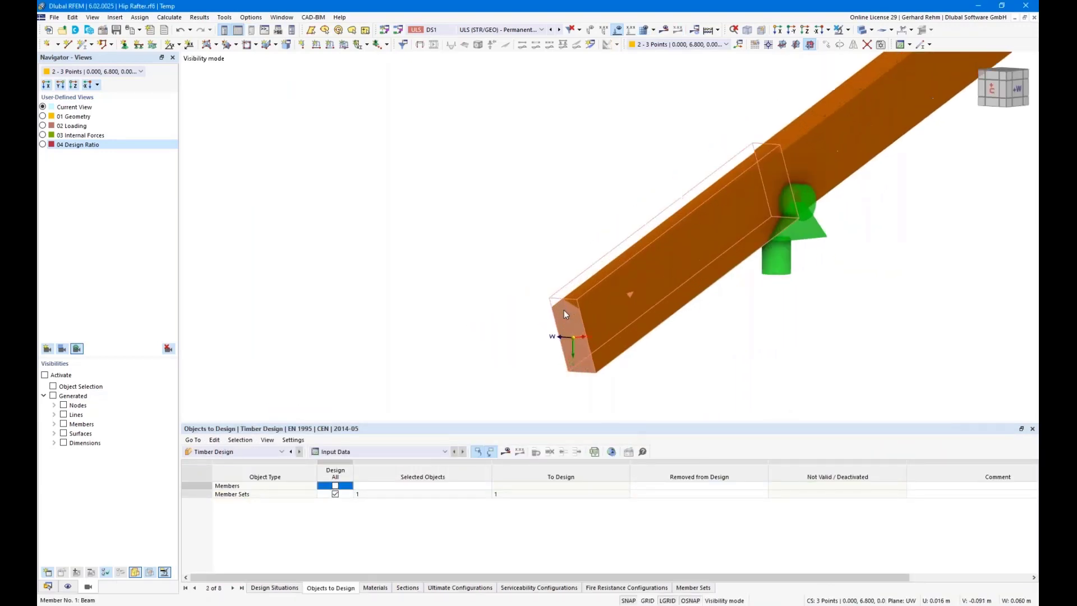
{"action": "scroll", "coordinate": [563, 310], "scroll_direction": "down", "scroll_amount": 3}
{"action": "scroll", "coordinate": [571, 308], "scroll_direction": "down", "scroll_amount": 2}
{"action": "scroll", "coordinate": [571, 307], "scroll_direction": "down", "scroll_amount": 2}
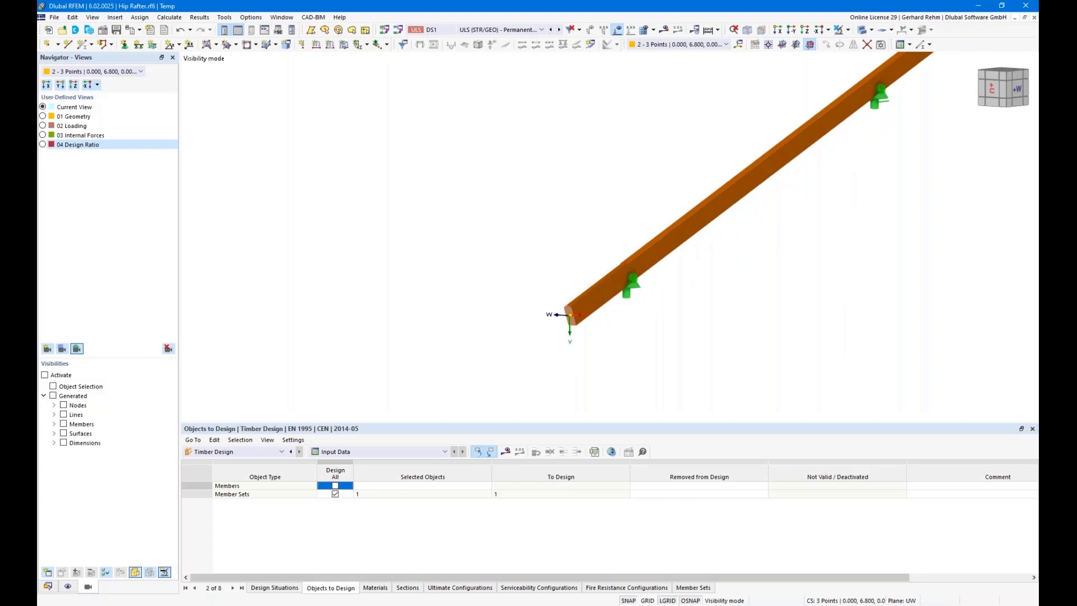
{"action": "left_click", "coordinate": [185, 569]}
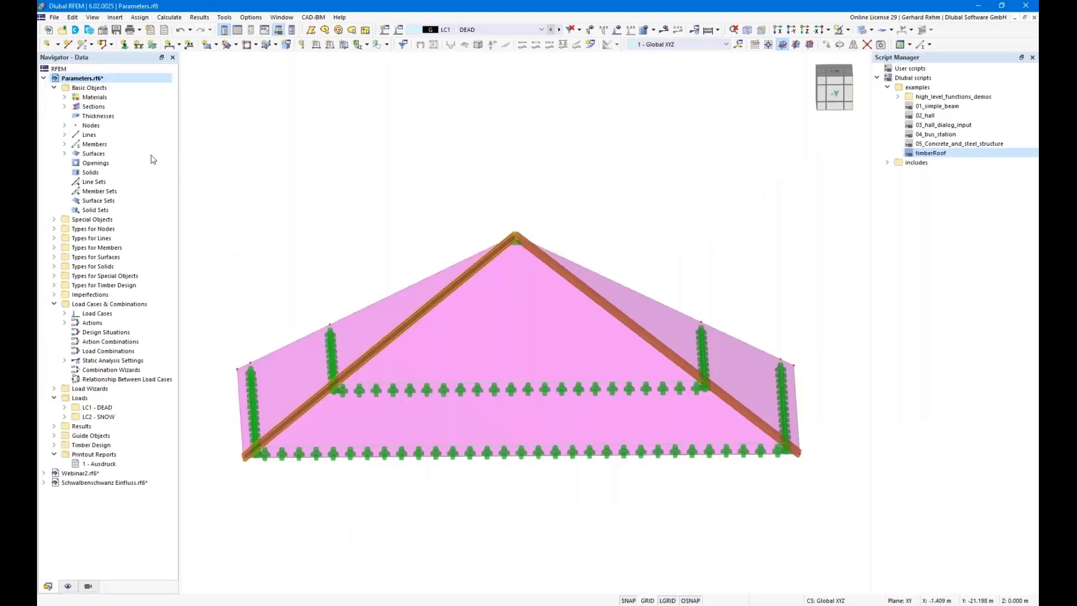
- Switch to the Schwalbenschwanz Einfluss.rf6 model and close the Units and Decimal Places settings without changing them
{"action": "left_click", "coordinate": [44, 78]}
{"action": "left_click", "coordinate": [45, 98]}
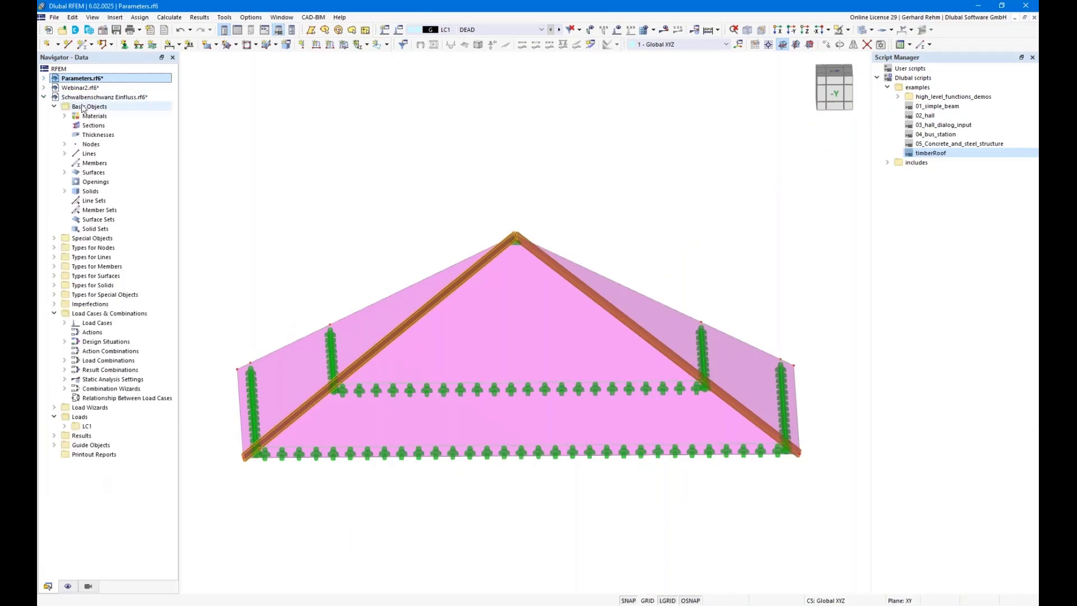
{"action": "left_click", "coordinate": [87, 97]}
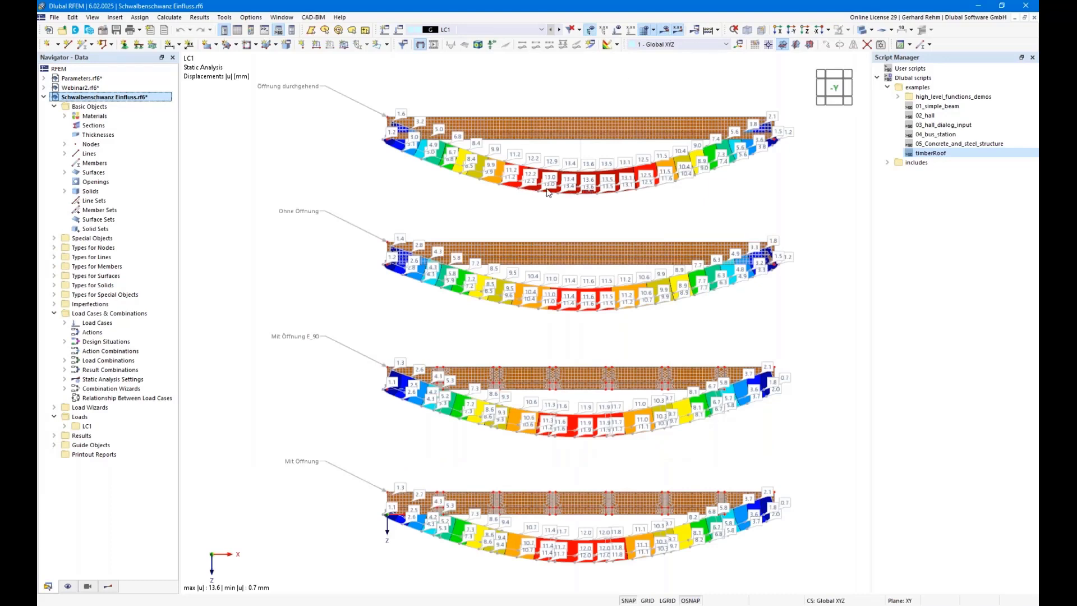
{"action": "key", "text": "ctrl+s"}
{"action": "key", "text": "ctrl+u"}
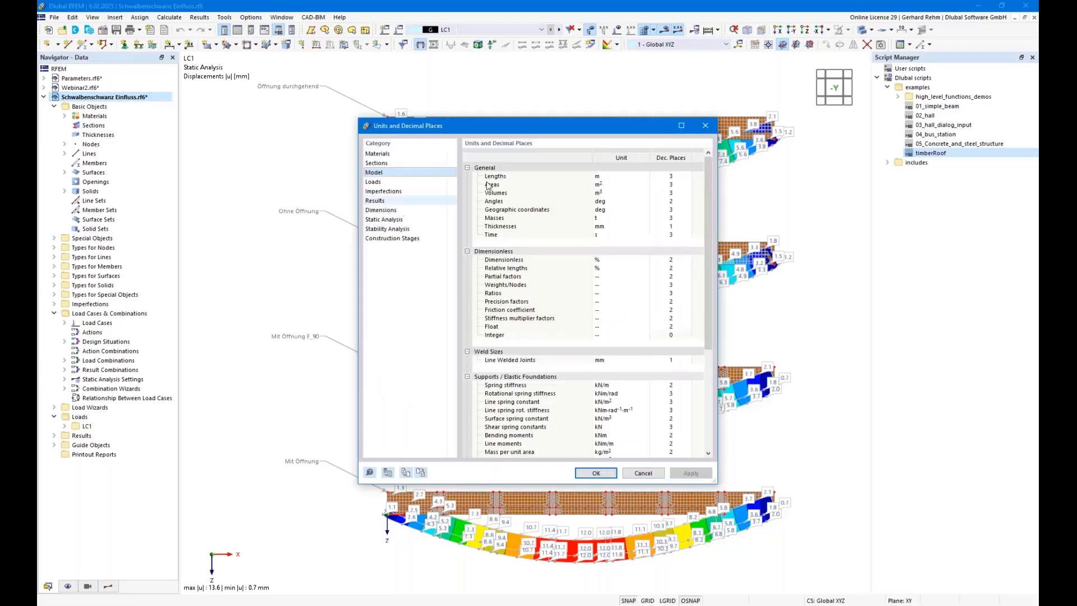
{"action": "left_click", "coordinate": [706, 126]}
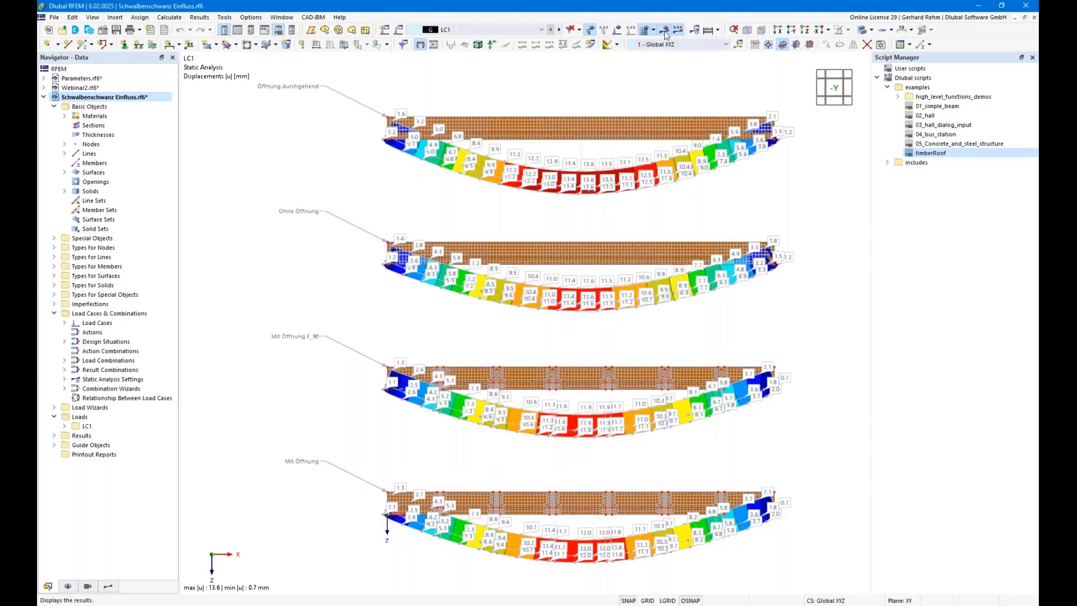
- Hide the results and compare the cross-sections of the four beam variants end-on, viewed along the X axis
{"action": "scroll", "coordinate": [363, 196], "scroll_direction": "down", "scroll_amount": 1}
{"action": "middle_click_drag", "start_coordinate": [358, 186], "coordinate": [591, 186], "text": "ctrl"}
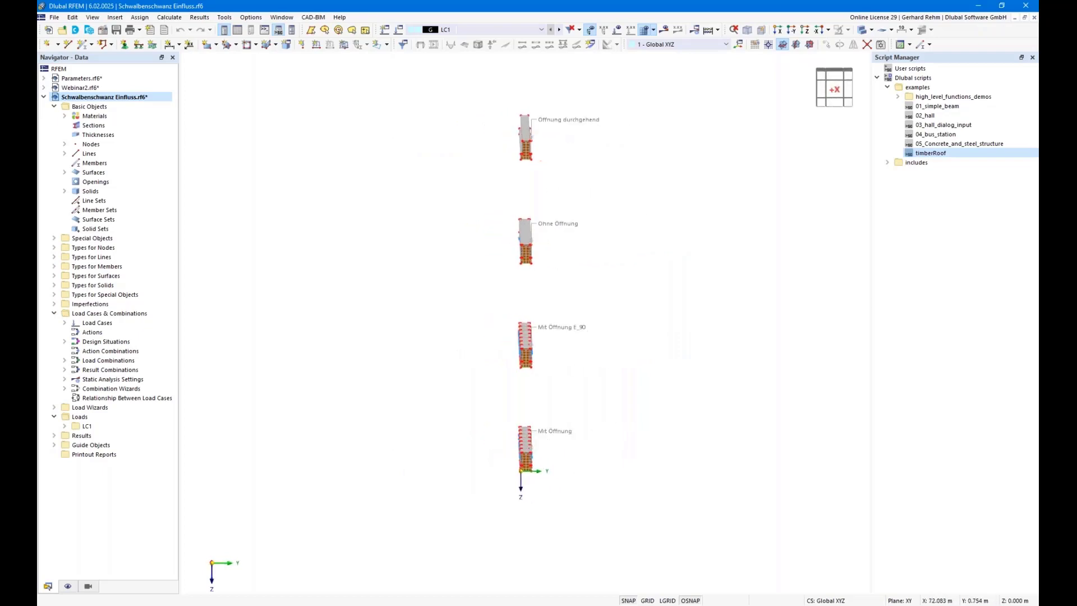
{"action": "left_click", "coordinate": [778, 29]}
{"action": "scroll", "coordinate": [483, 129], "scroll_direction": "up", "scroll_amount": 5}
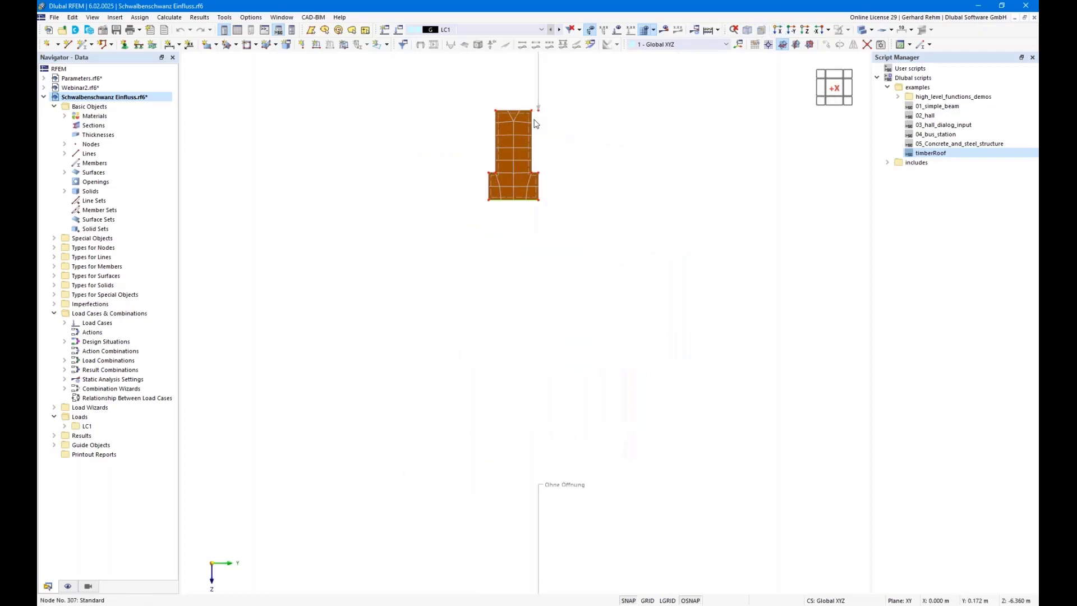
{"action": "middle_click_drag", "start_coordinate": [591, 182], "coordinate": [558, 187]}
{"action": "scroll", "coordinate": [561, 188], "scroll_direction": "down", "scroll_amount": 3}
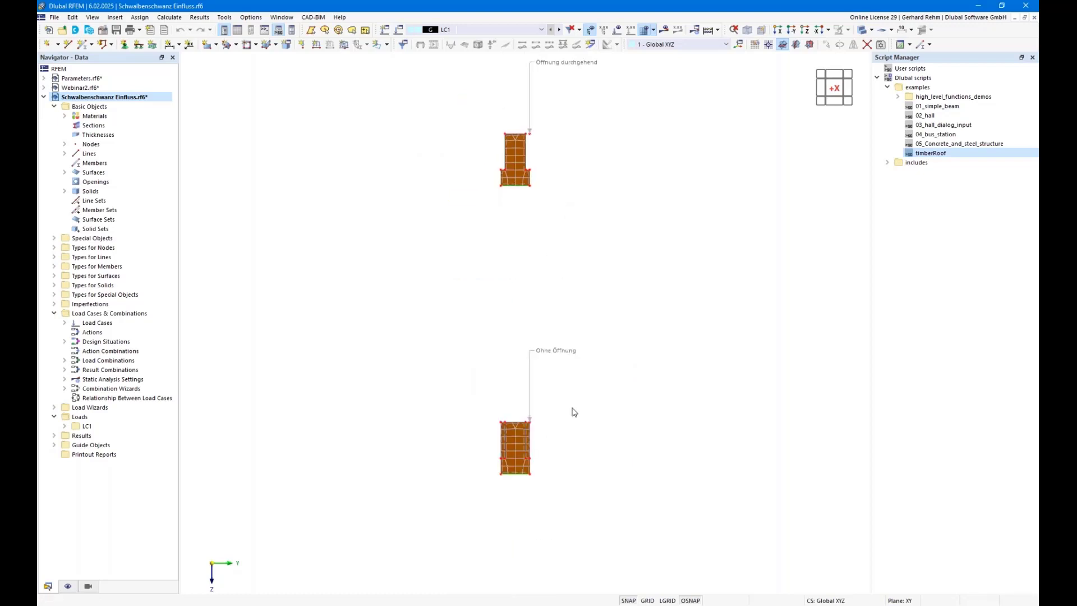
{"action": "middle_click_drag", "start_coordinate": [522, 447], "coordinate": [519, 368]}
{"action": "middle_click_drag", "start_coordinate": [606, 413], "coordinate": [594, 332]}
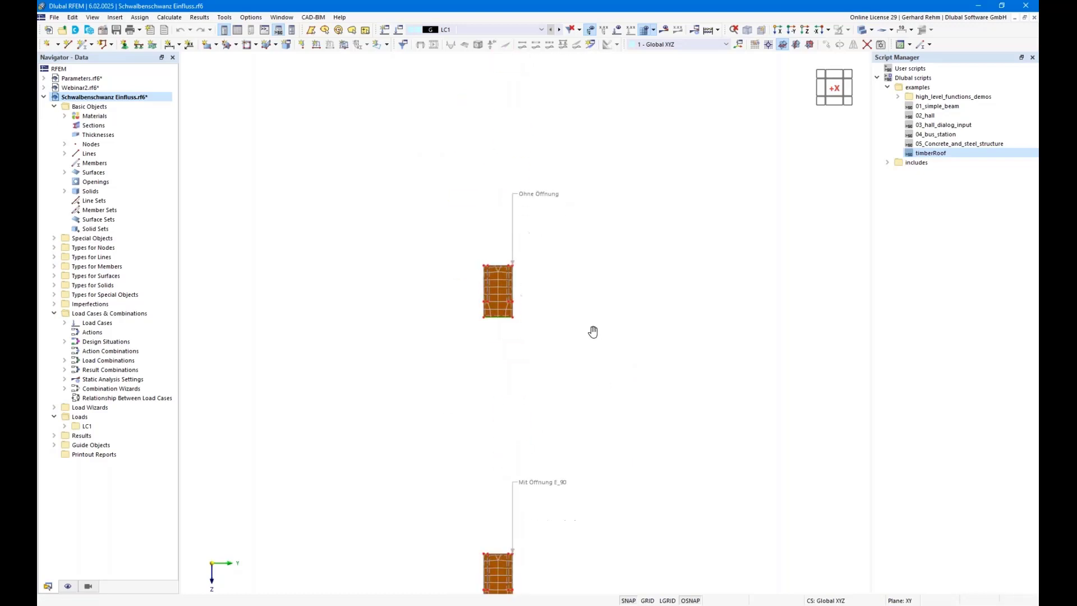
{"action": "scroll", "coordinate": [529, 348], "scroll_direction": "down", "scroll_amount": 2}
{"action": "middle_click_drag", "start_coordinate": [632, 420], "coordinate": [622, 229]}
{"action": "scroll", "coordinate": [551, 368], "scroll_direction": "down", "scroll_amount": 1}
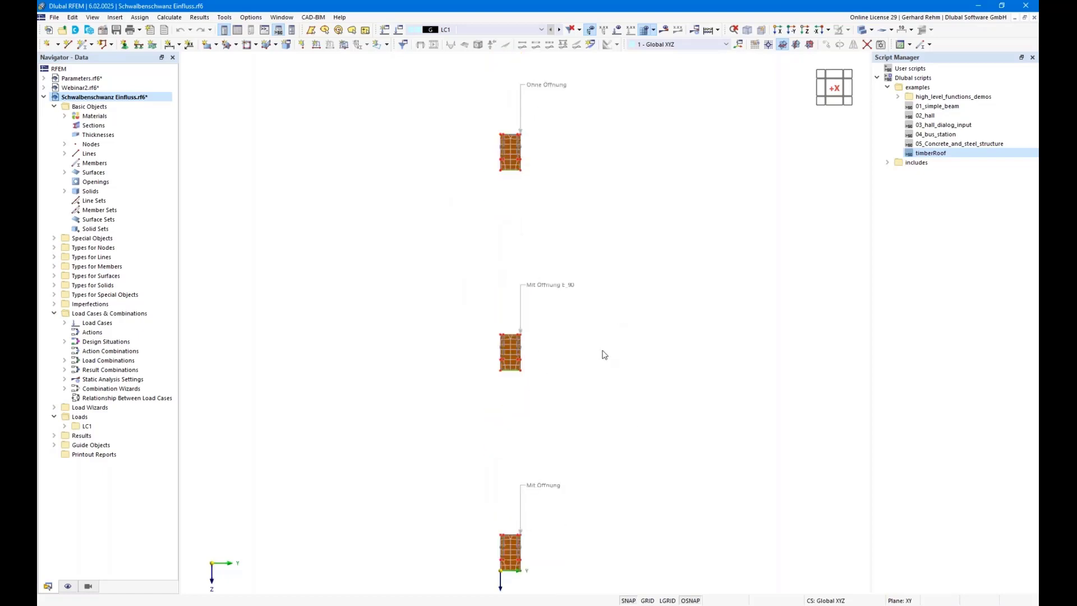
- Inspect an insert solid in the Mit Öffnung E_90 beam and check material 3's modulus of elasticity in the materials table
{"action": "middle_click_drag", "start_coordinate": [593, 371], "coordinate": [534, 385], "text": "ctrl"}
{"action": "scroll", "coordinate": [426, 368], "scroll_direction": "up", "scroll_amount": 6}
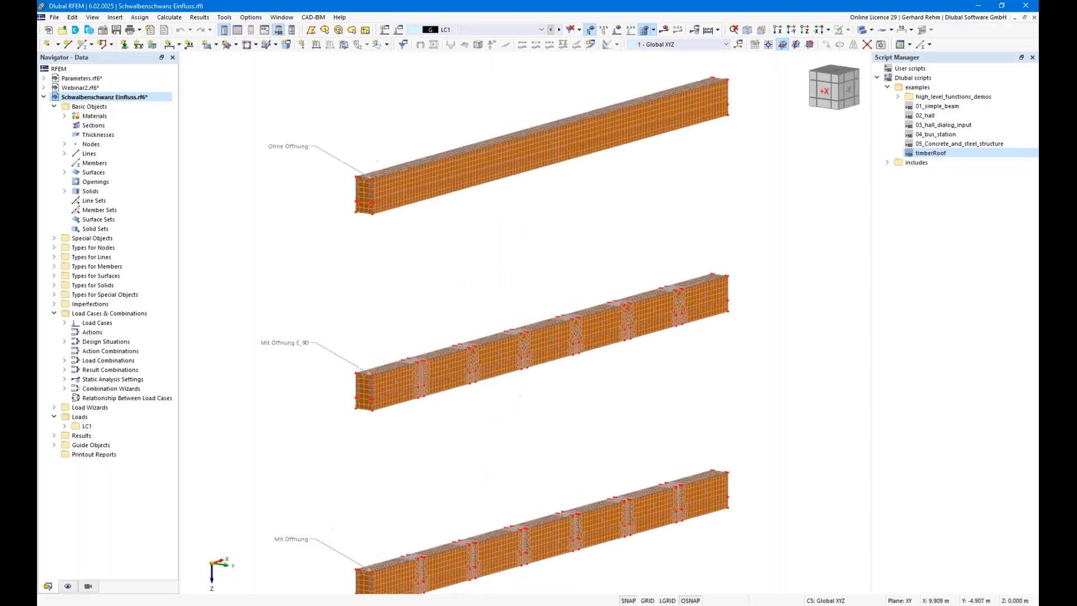
{"action": "scroll", "coordinate": [408, 370], "scroll_direction": "up", "scroll_amount": 3}
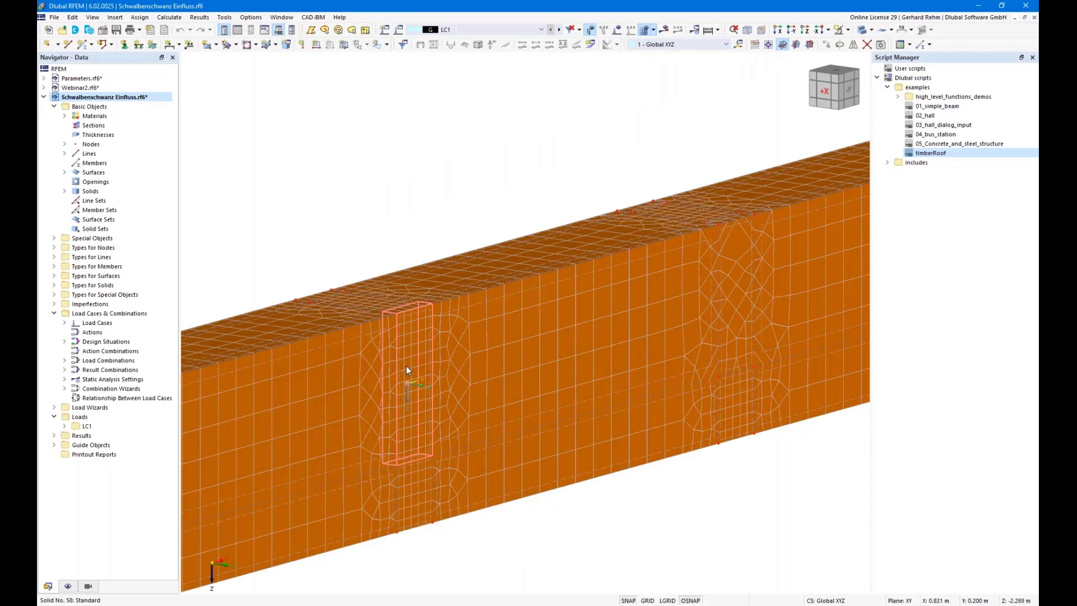
{"action": "mouse_move", "coordinate": [407, 368]}
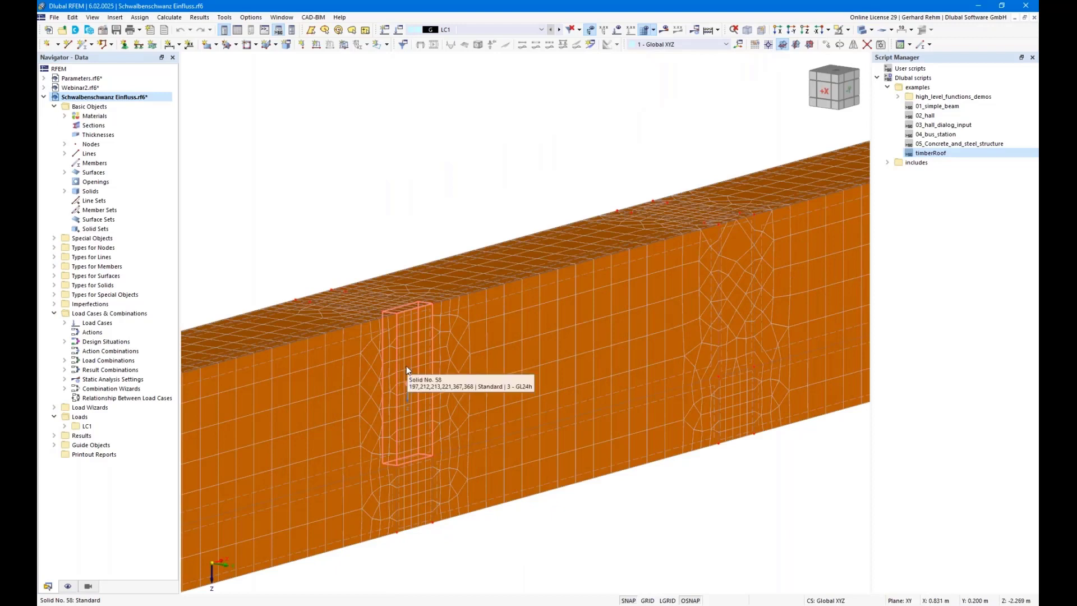
{"action": "left_click", "coordinate": [238, 31]}
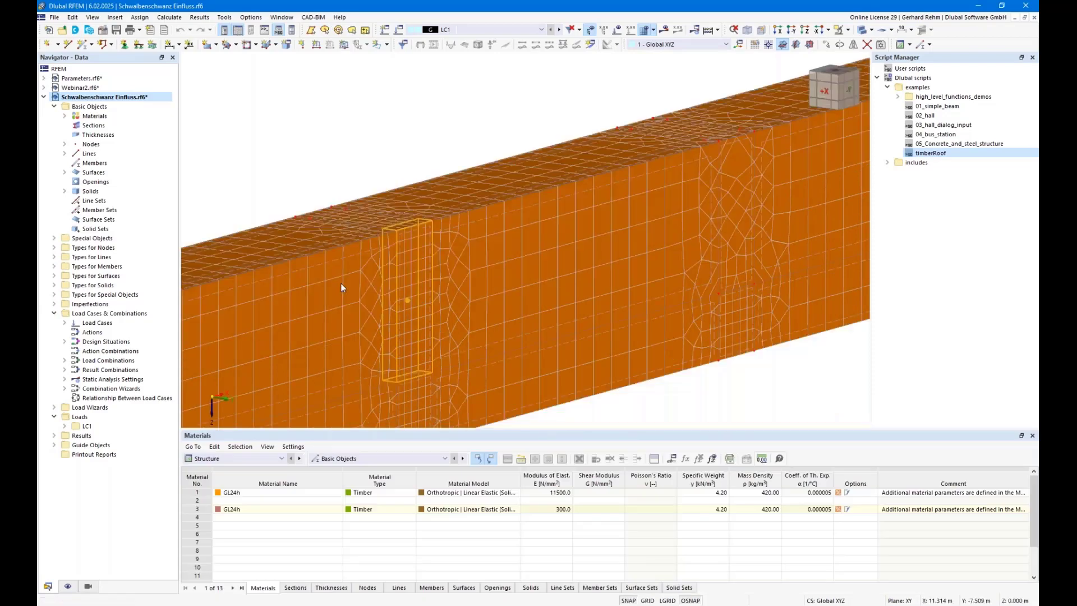
{"action": "left_click", "coordinate": [531, 510]}
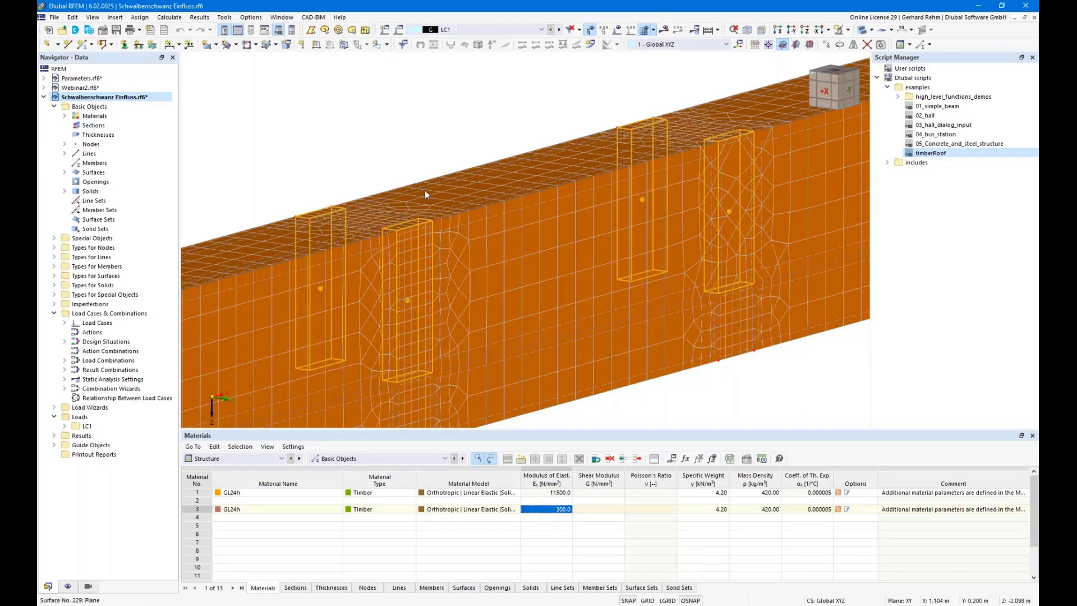
- Examine the dovetail cut-outs in the Mit Öffnung beam up close
{"action": "left_click", "coordinate": [413, 151]}
{"action": "scroll", "coordinate": [412, 149], "scroll_direction": "down", "scroll_amount": 5}
{"action": "middle_click_drag", "start_coordinate": [539, 291], "coordinate": [525, 230]}
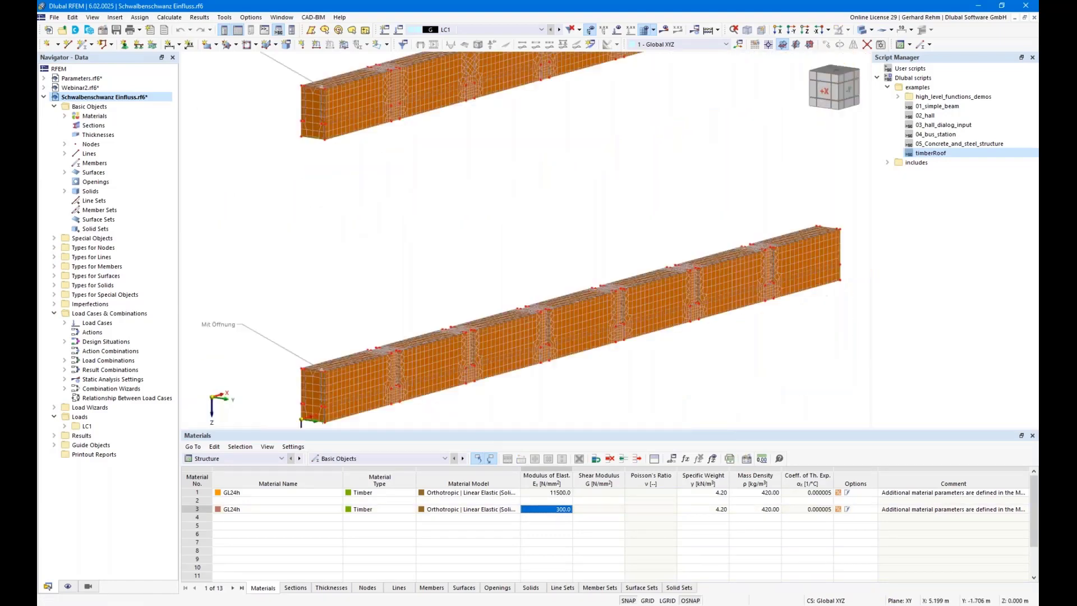
{"action": "scroll", "coordinate": [520, 238], "scroll_direction": "up", "scroll_amount": 5}
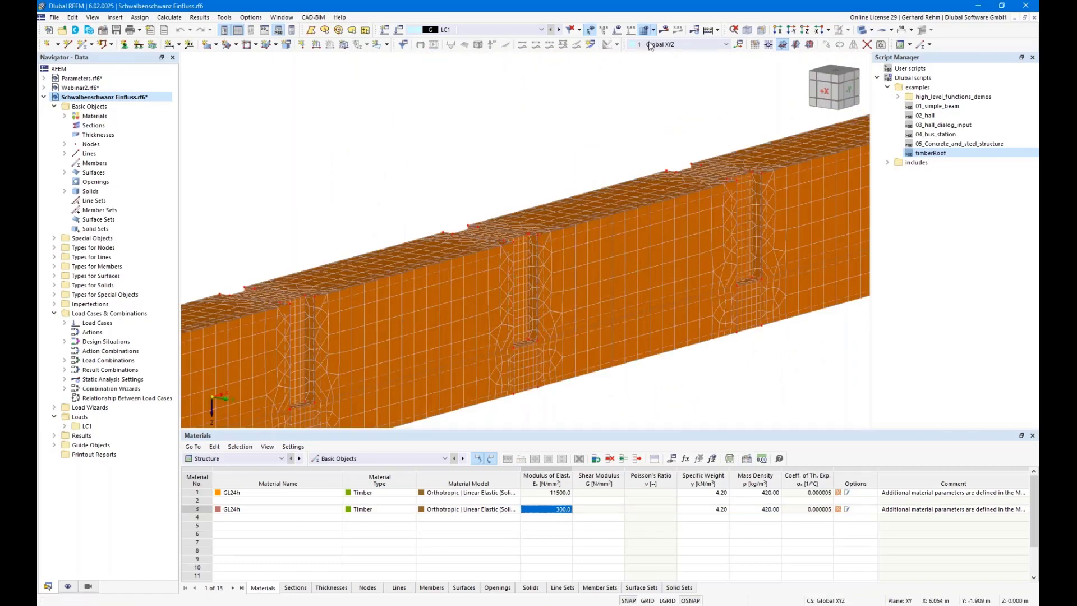
- Show the LC1 displacements in the front view and compare the deflections of the four beam variants
{"action": "left_click", "coordinate": [801, 33]}
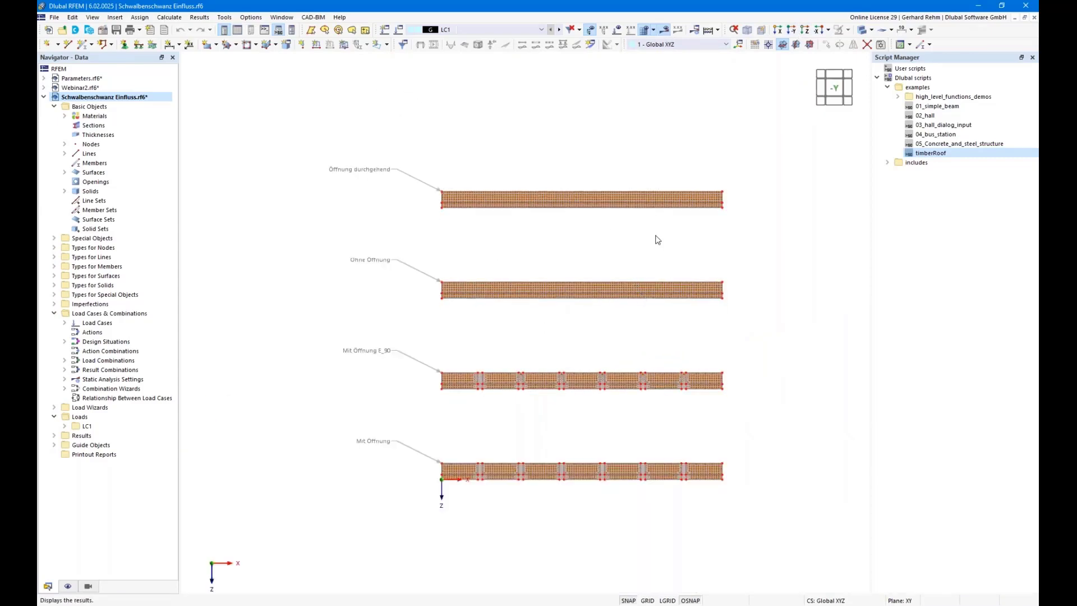
{"action": "left_click", "coordinate": [664, 29]}
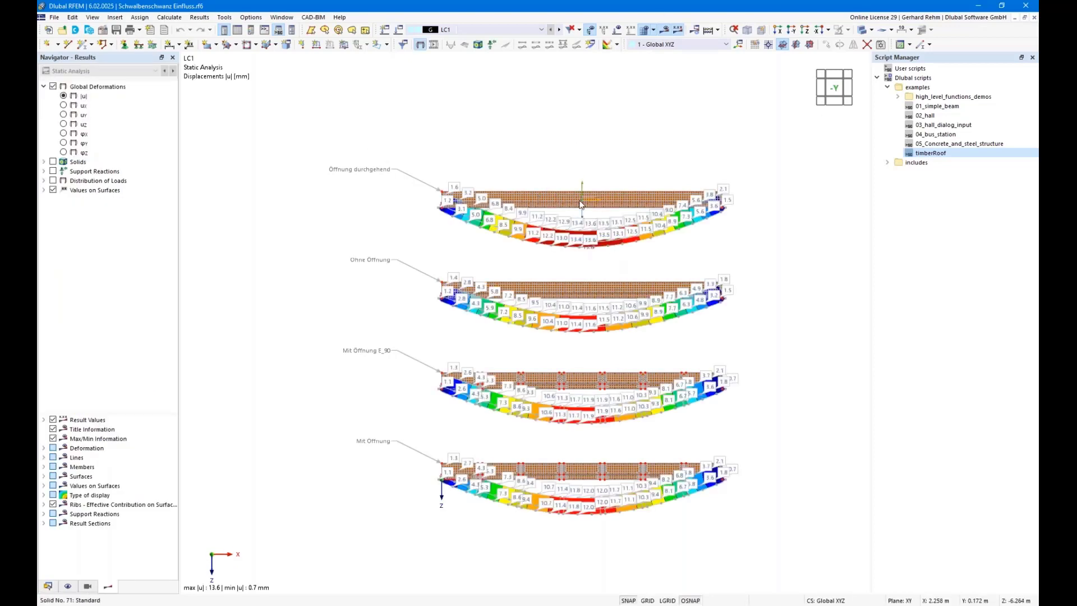
{"action": "scroll", "coordinate": [581, 213], "scroll_direction": "up", "scroll_amount": 2}
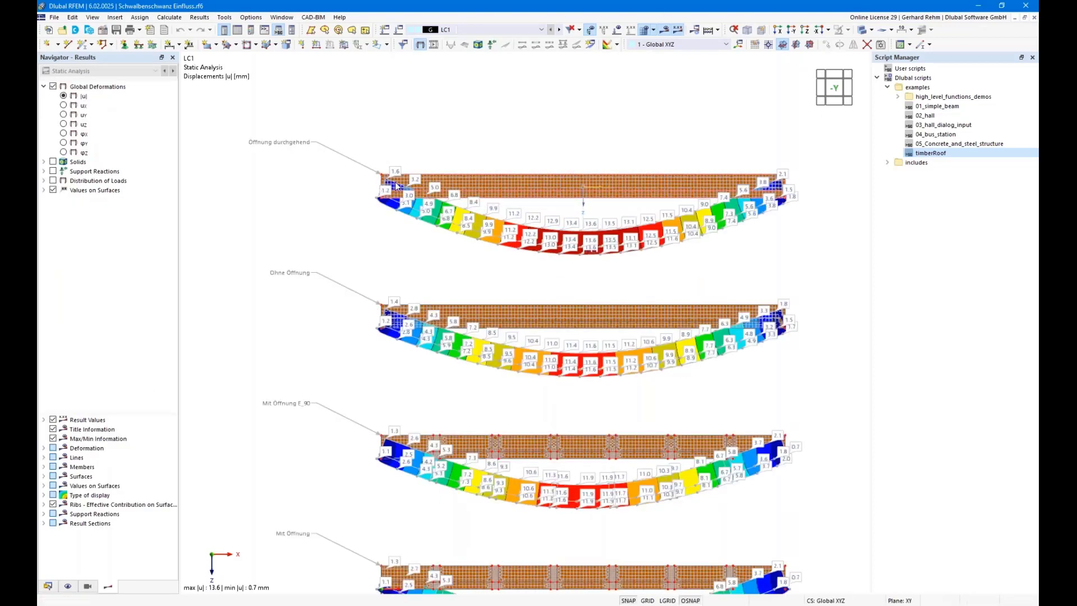
{"action": "middle_click_drag", "start_coordinate": [595, 226], "coordinate": [571, 142]}
{"action": "scroll", "coordinate": [569, 145], "scroll_direction": "down", "scroll_amount": 1}
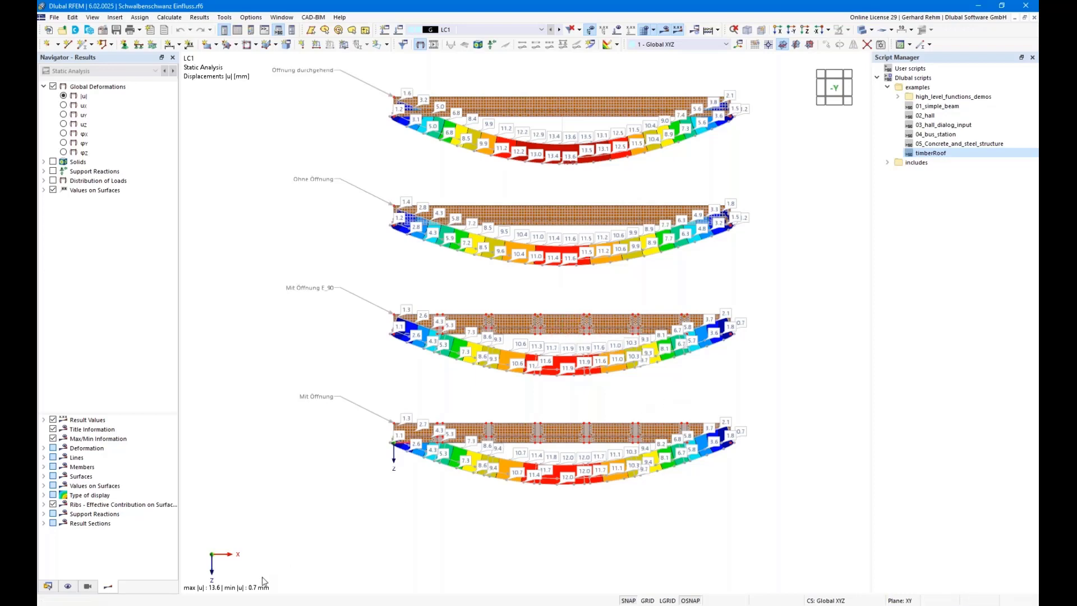
- Switch to Hip Rafter.rf6 and open the replacement design section selection for section 2 in the Timber Design input data
{"action": "mouse_move", "coordinate": [243, 602]}
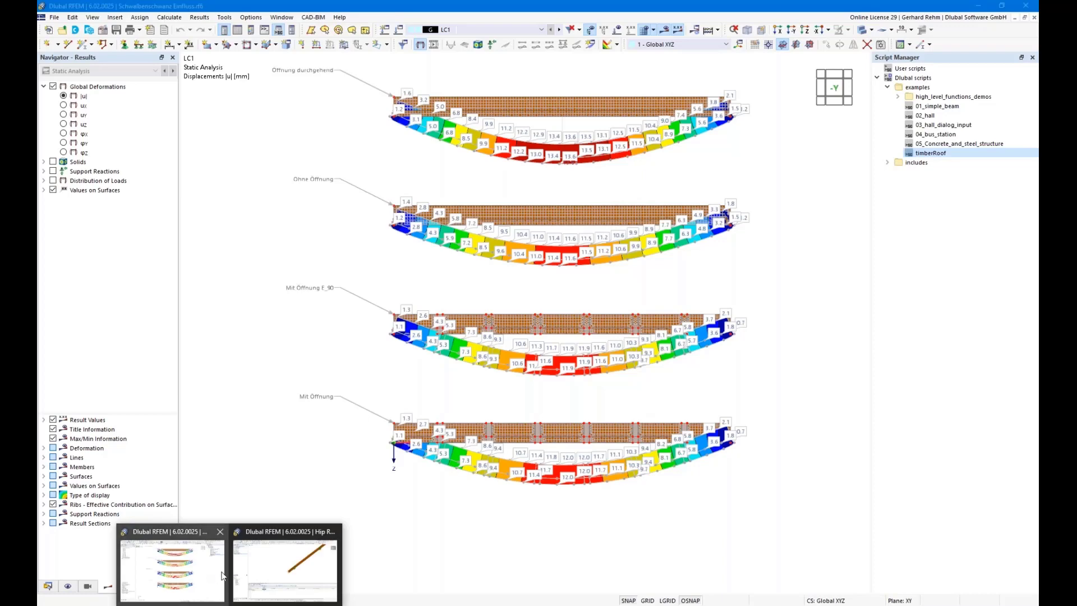
{"action": "left_click", "coordinate": [284, 566]}
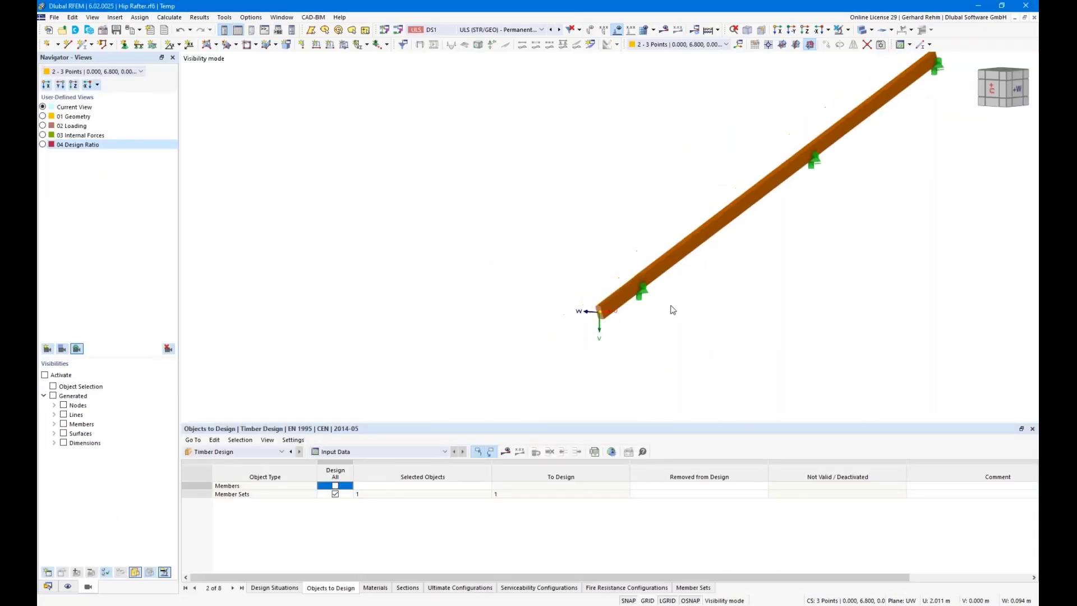
{"action": "middle_click_drag", "start_coordinate": [761, 301], "coordinate": [603, 352]}
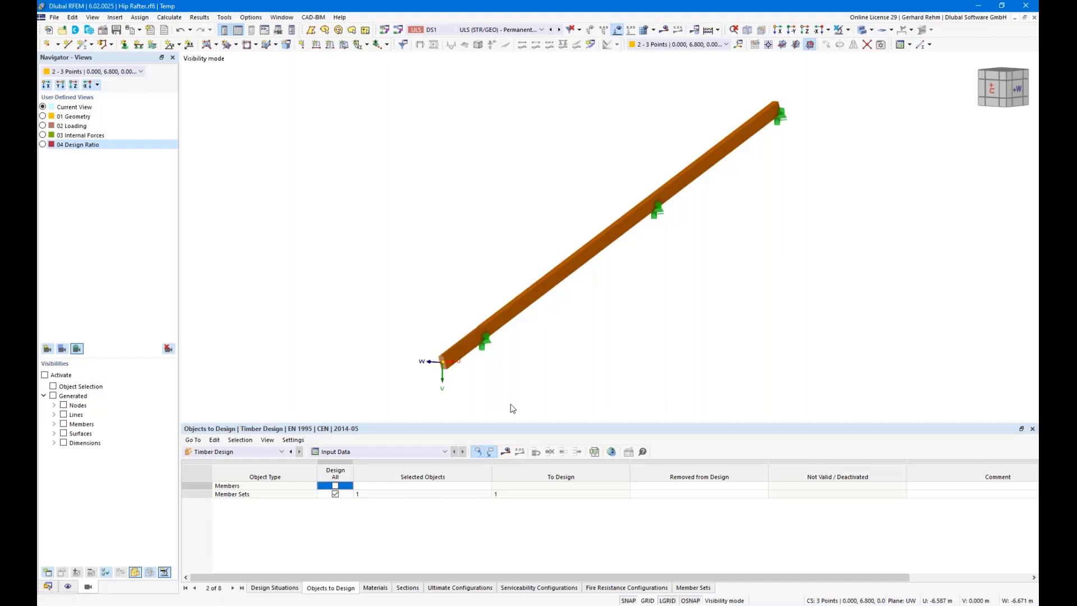
{"action": "left_click", "coordinate": [406, 589]}
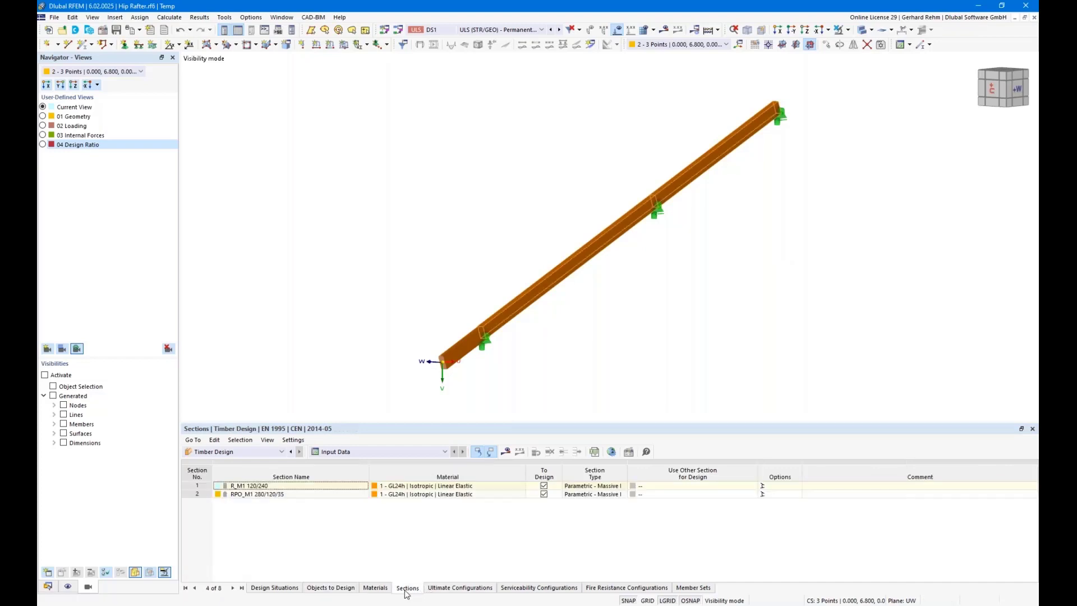
{"action": "left_click", "coordinate": [717, 494]}
{"action": "left_click", "coordinate": [717, 493]}
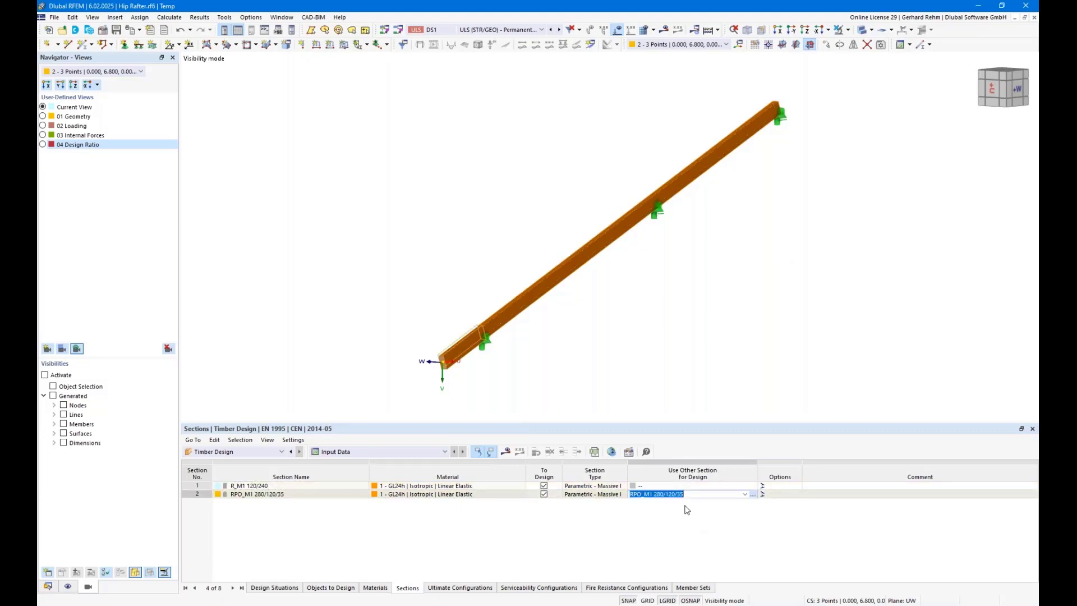
{"action": "left_click", "coordinate": [753, 494]}
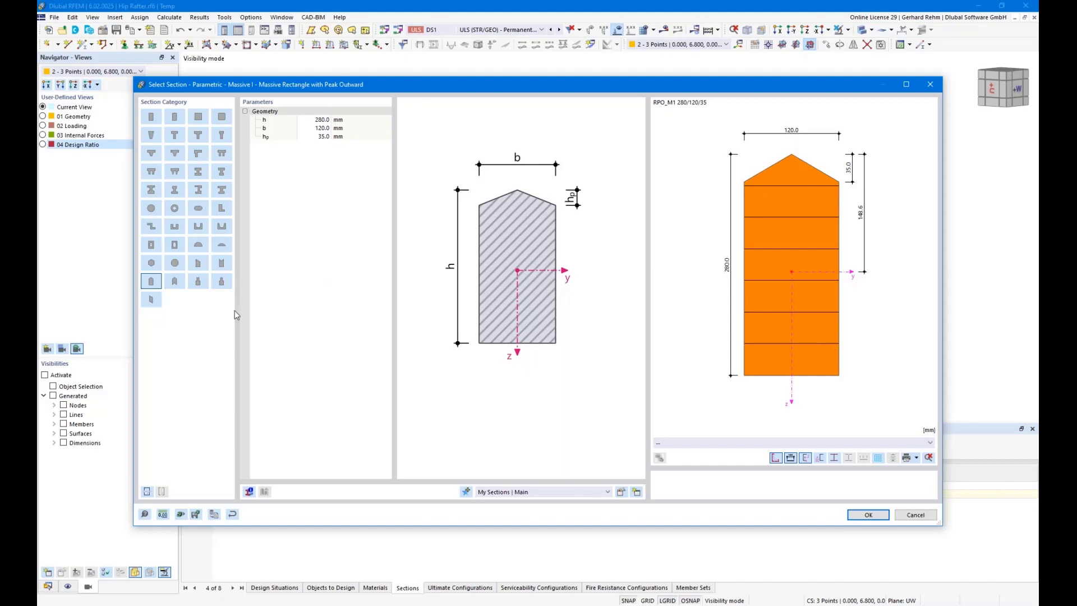
- Check the dovetail joint image in the browser and choose Massive T-Section with Peak Outward as the design section
{"action": "left_click", "coordinate": [211, 603]}
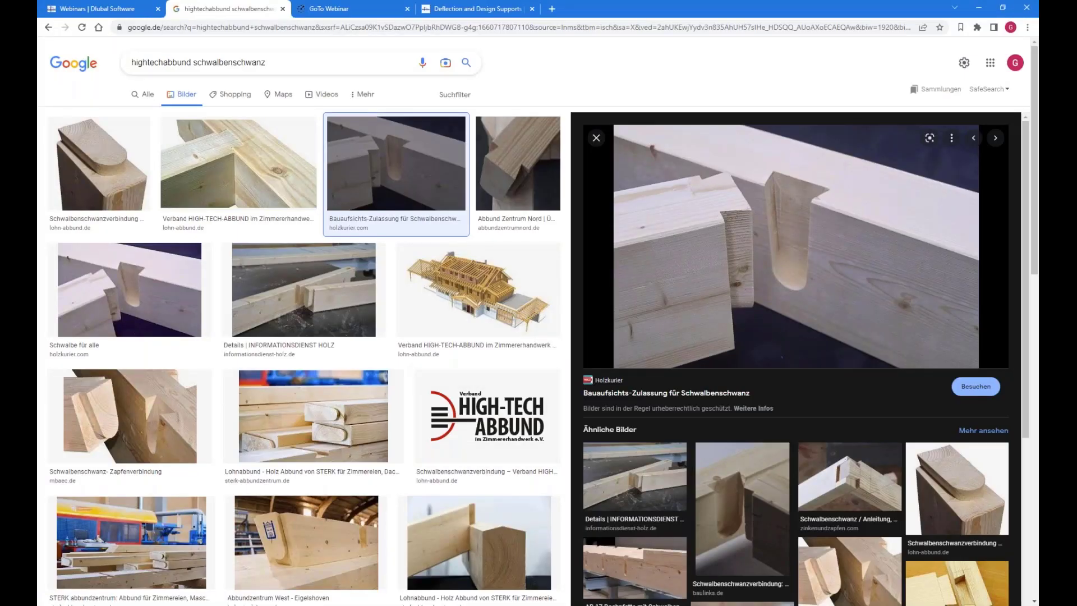
{"action": "left_click", "coordinate": [285, 547]}
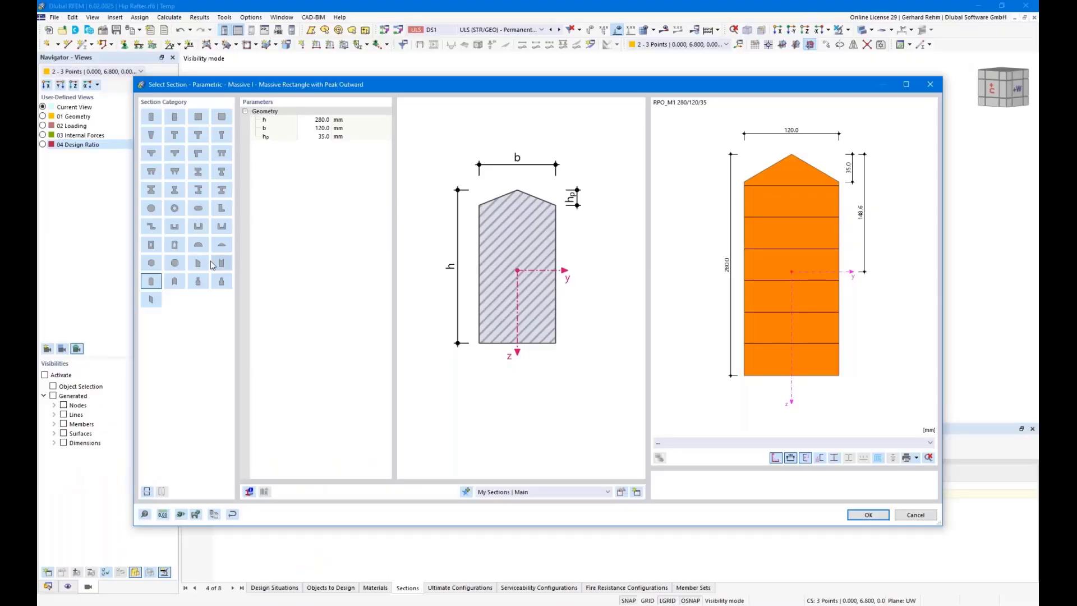
{"action": "left_click", "coordinate": [222, 281]}
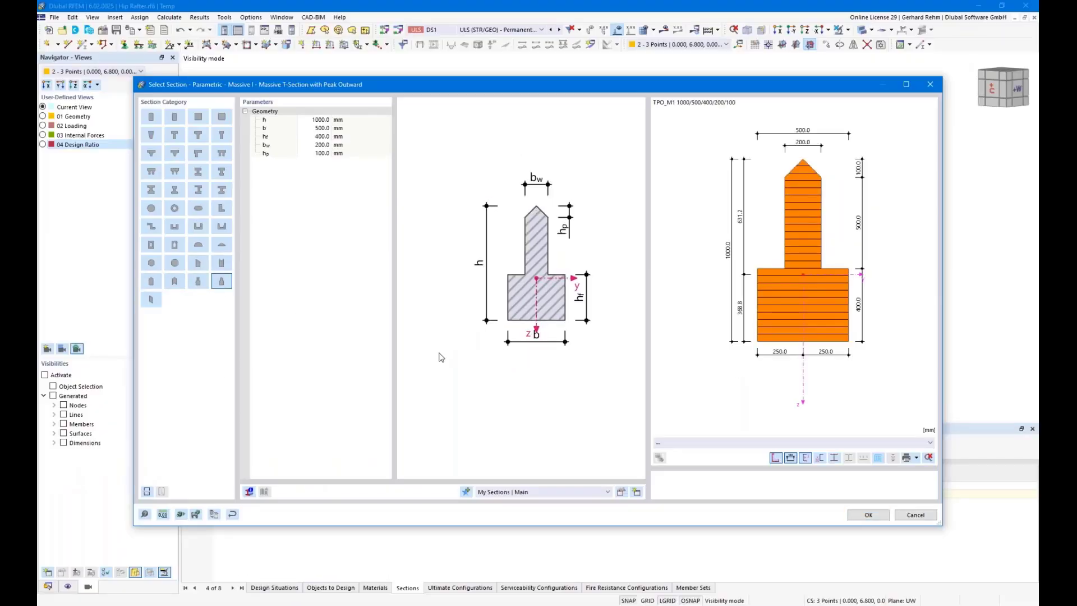
- Set the peaked T-section's height h to 280 mm, width b to 120 mm and flange height hf to 40 mm
{"action": "left_click", "coordinate": [318, 120]}
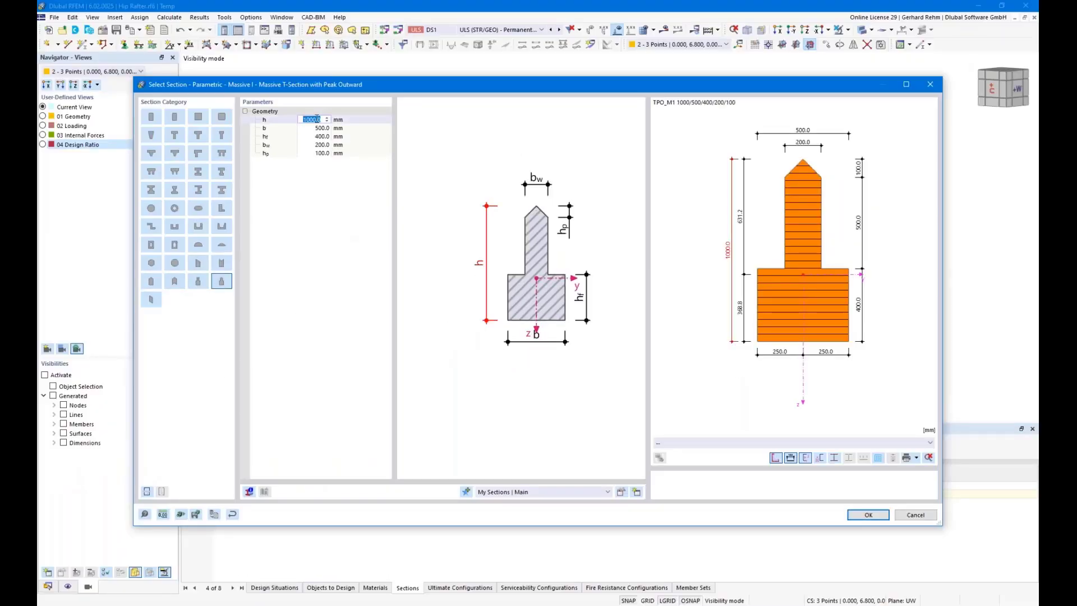
{"action": "type", "text": "280"}
{"action": "key", "text": "Tab"}
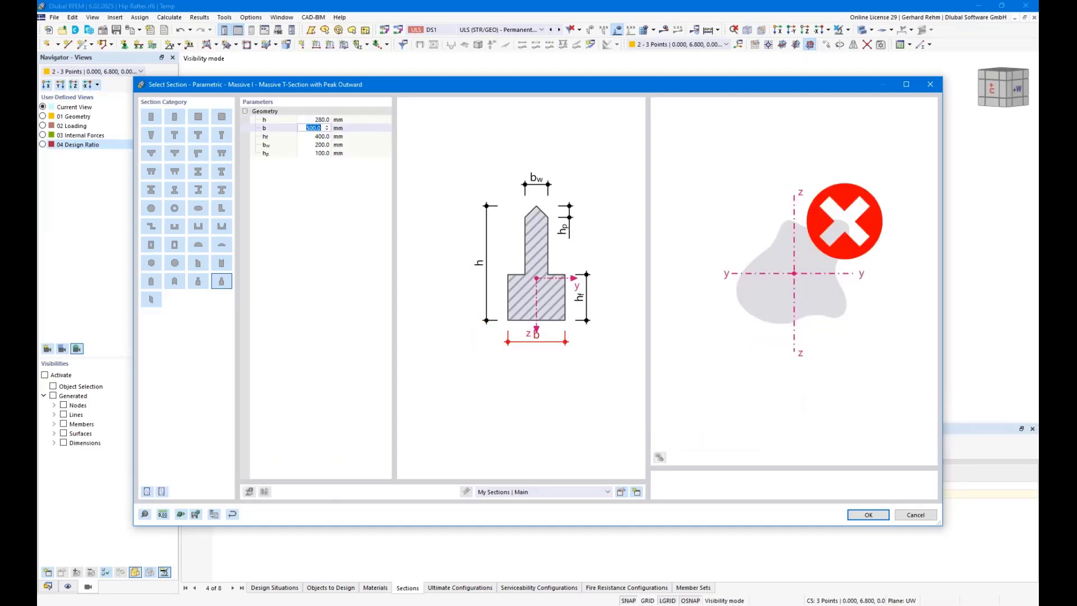
{"action": "type", "text": "120"}
{"action": "key", "text": "Tab"}
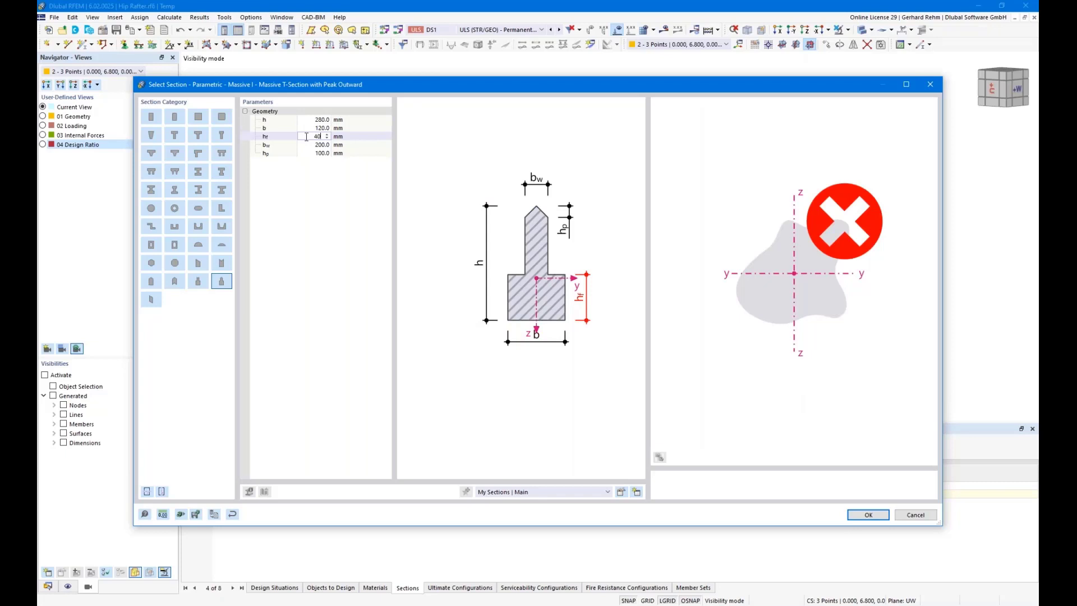
{"action": "type", "text": "40"}
{"action": "key", "text": "Tab"}
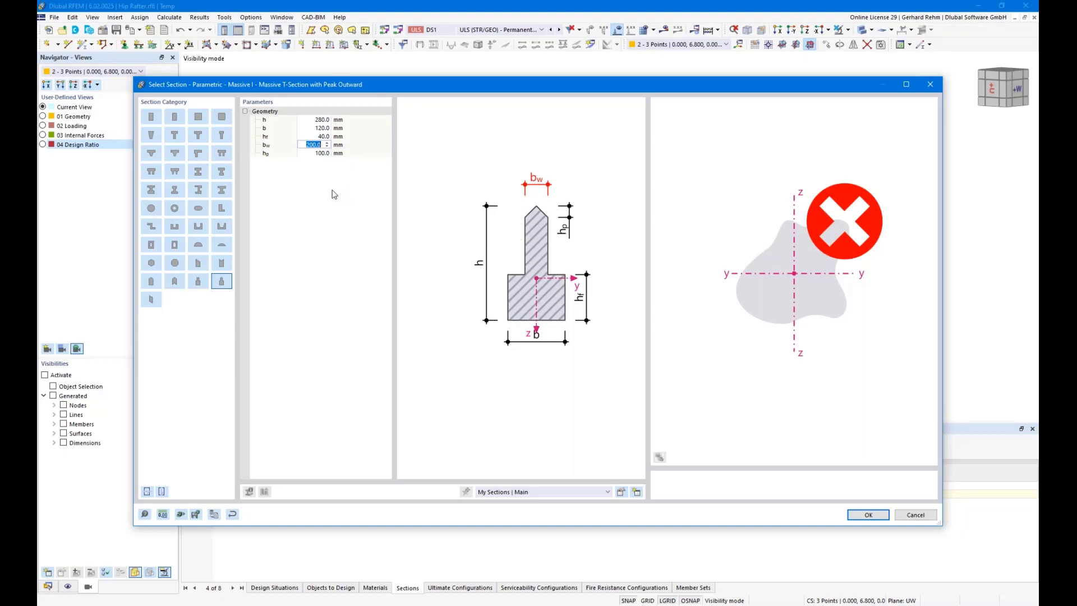
- Set the web width bw to 70 mm and the peak height hp to 16 mm, and accept it as section 2's design section
{"action": "type", "text": "70"}
{"action": "key", "text": "Tab"}
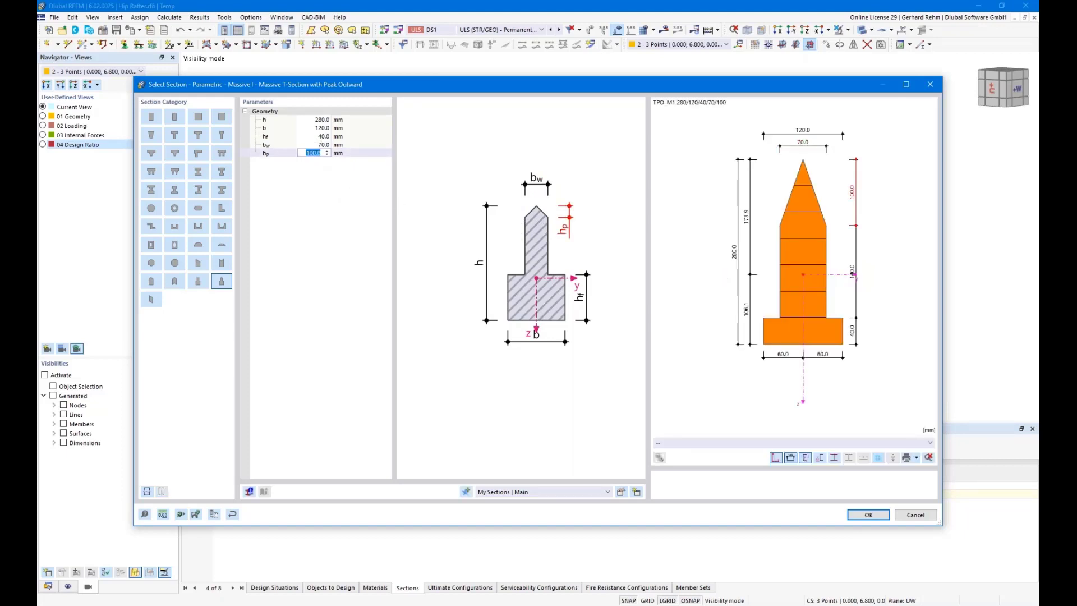
{"action": "type", "text": "16"}
{"action": "key", "text": "shift+Tab"}
{"action": "key", "text": "shift+Tab"}
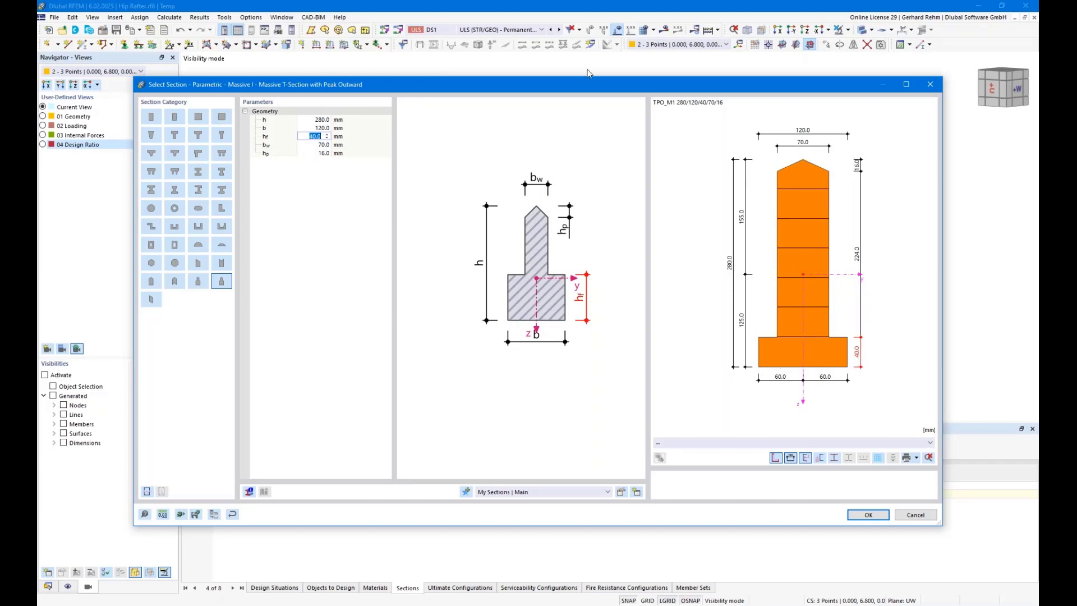
{"action": "left_click_drag", "start_coordinate": [590, 91], "coordinate": [558, 85]}
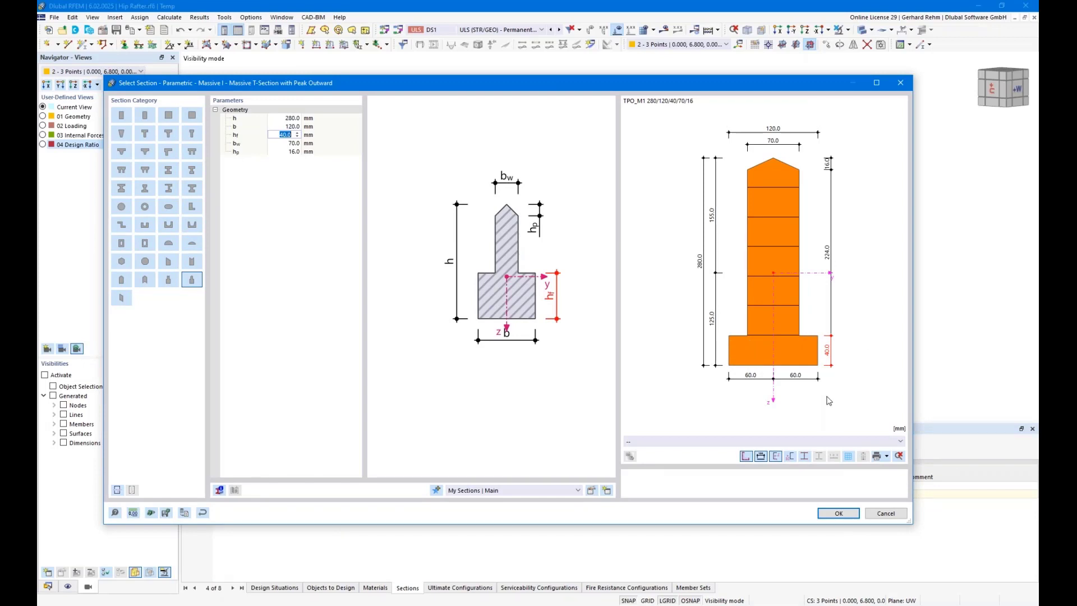
{"action": "left_click", "coordinate": [836, 517]}
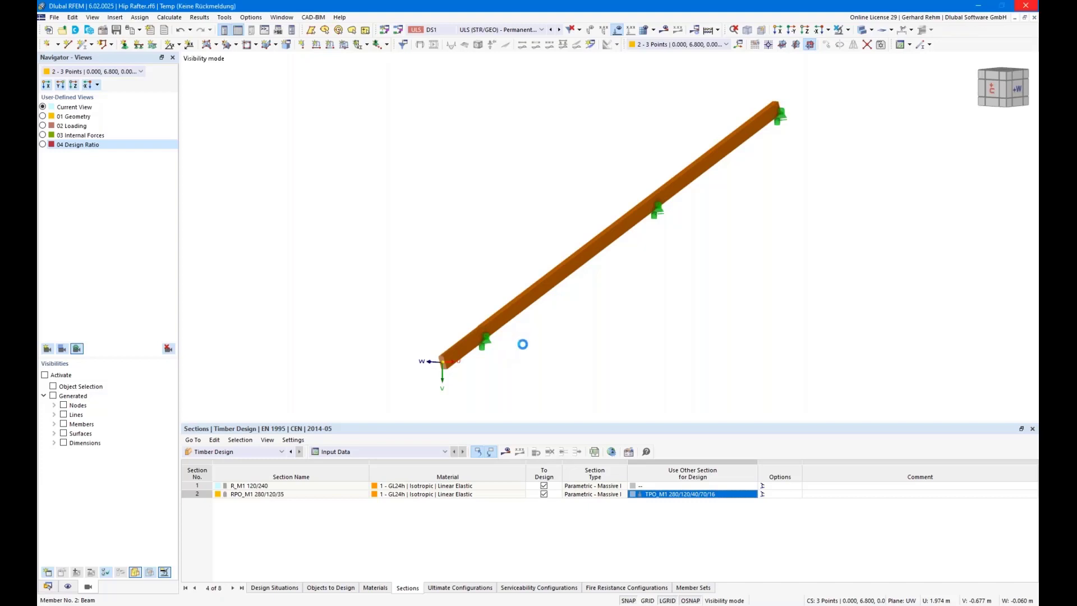
- Open the hip rafter's lowest member and check its section and design property settings
{"action": "double_click", "coordinate": [452, 357]}
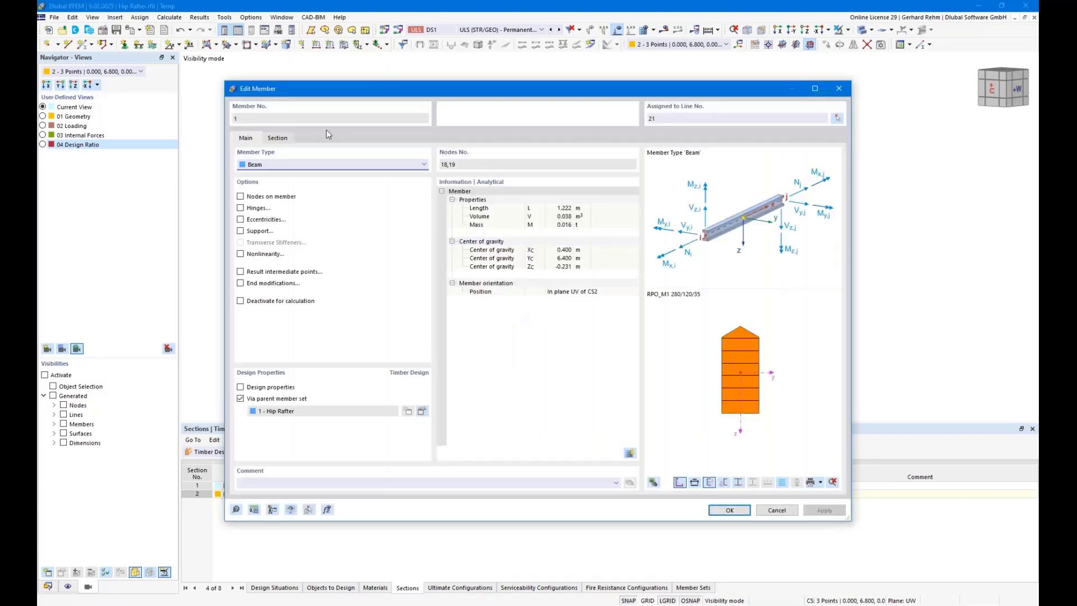
{"action": "left_click", "coordinate": [277, 138]}
{"action": "left_click", "coordinate": [246, 138]}
{"action": "left_click", "coordinate": [730, 510]}
- Open the Hip Rafter member set and show its timber design types
{"action": "left_click", "coordinate": [47, 586]}
{"action": "scroll", "coordinate": [109, 253], "scroll_direction": "up", "scroll_amount": 5}
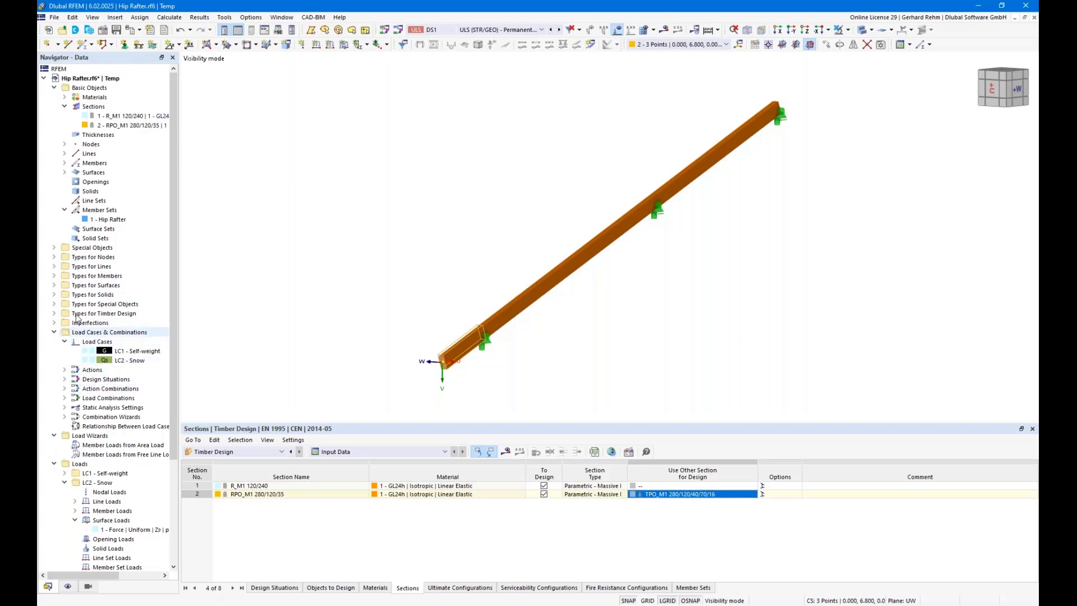
{"action": "left_click", "coordinate": [96, 221]}
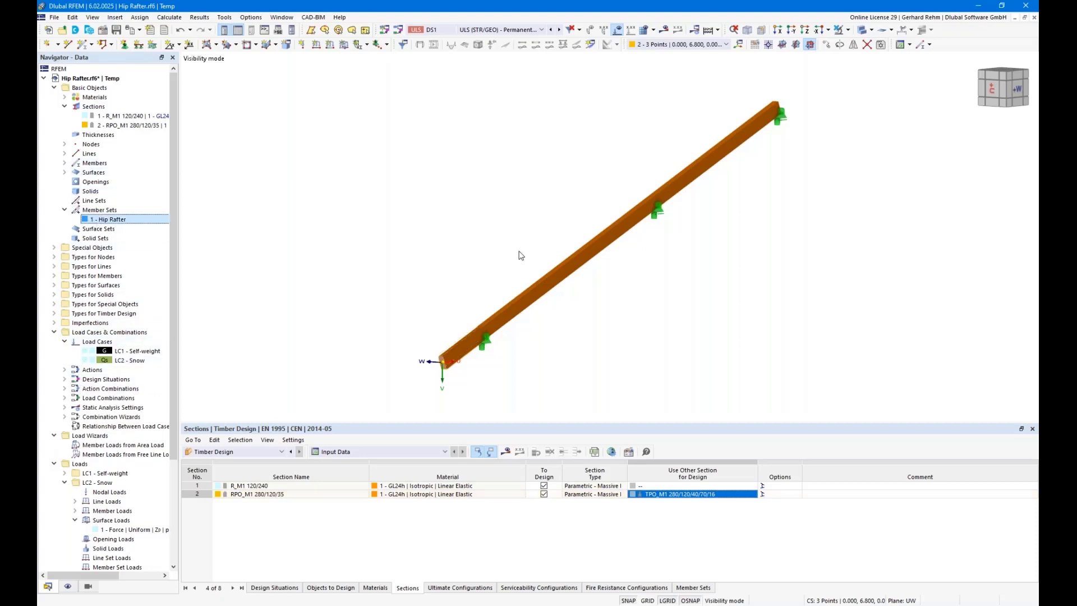
{"action": "left_click", "coordinate": [435, 180]}
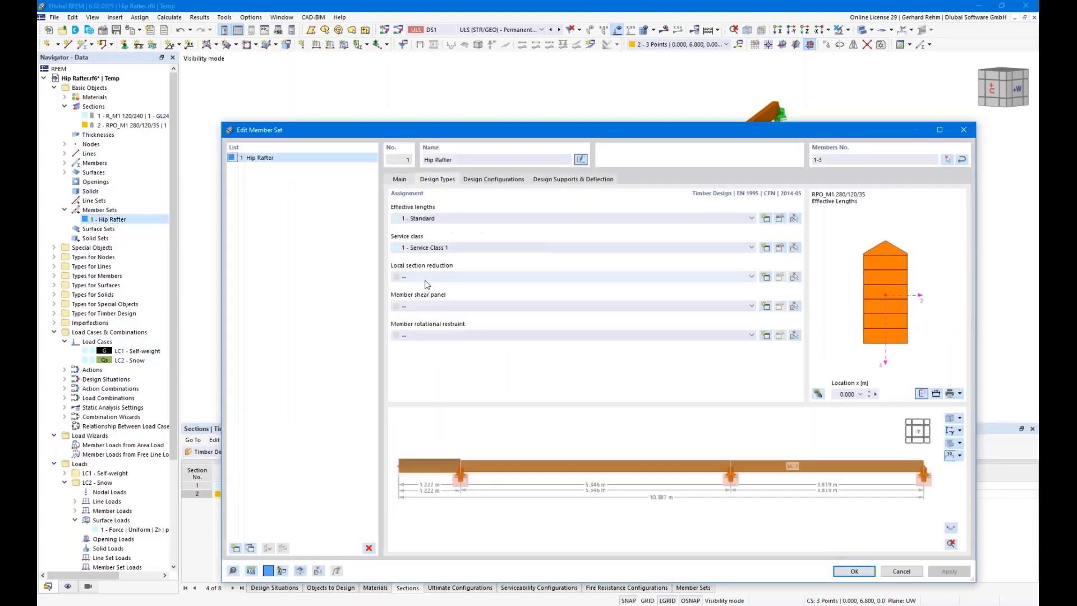
- Examine the Start Notch parameters in a new local section reduction for the Hip Rafter member set, and discard it
{"action": "left_click", "coordinate": [770, 277]}
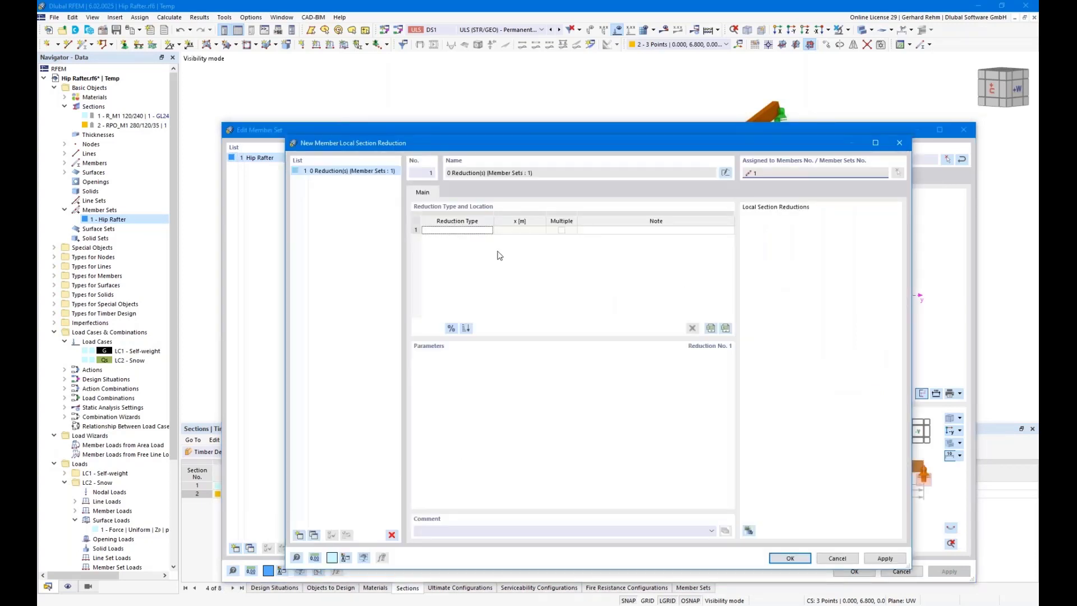
{"action": "left_click", "coordinate": [483, 230]}
{"action": "left_click", "coordinate": [489, 230]}
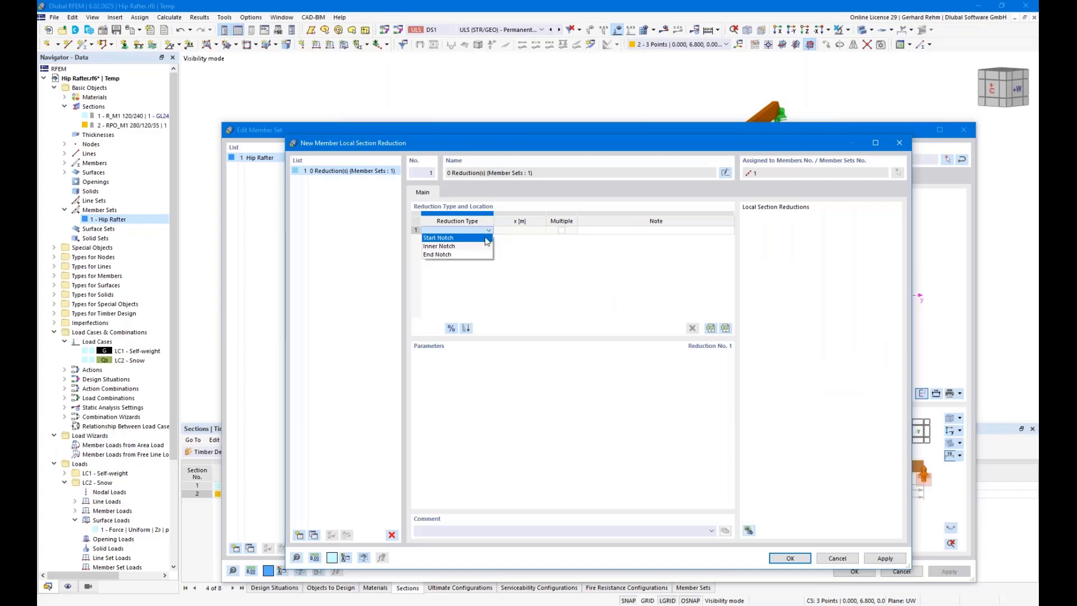
{"action": "left_click", "coordinate": [448, 238]}
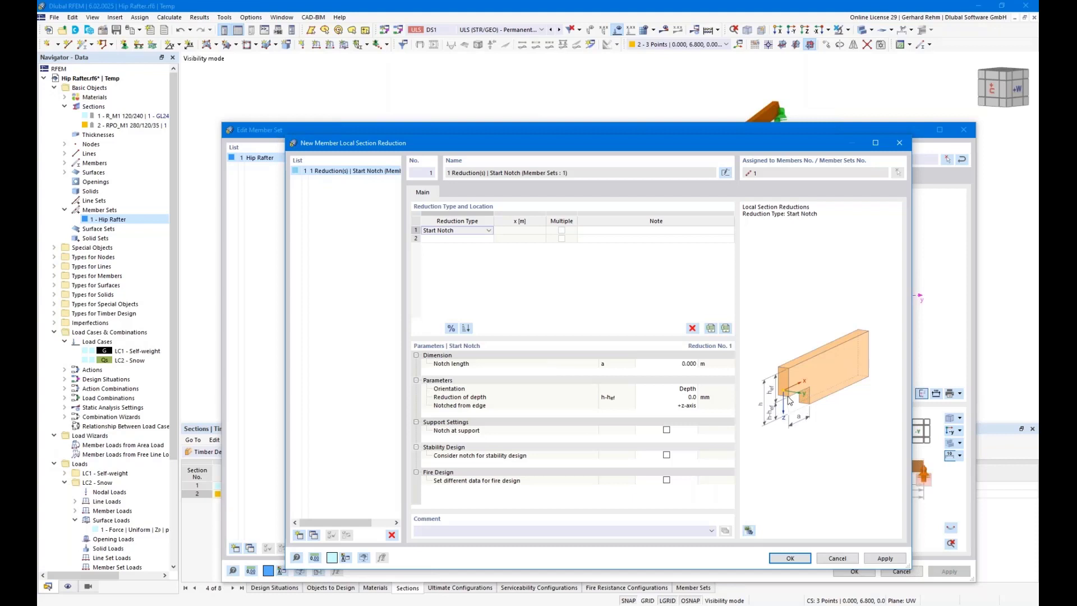
{"action": "left_click", "coordinate": [837, 558]}
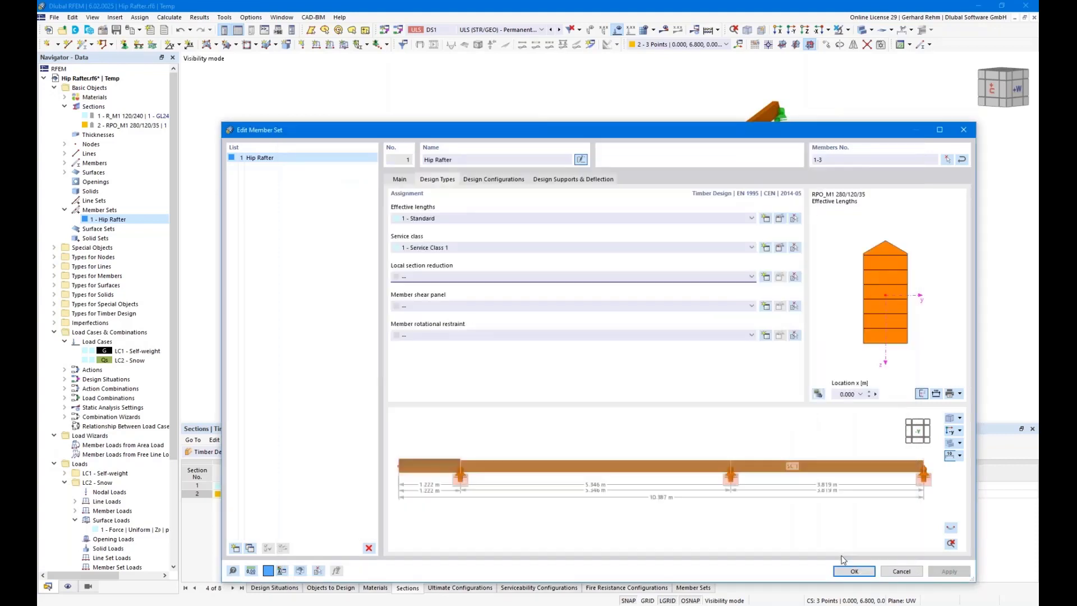
{"action": "left_click", "coordinate": [902, 571]}
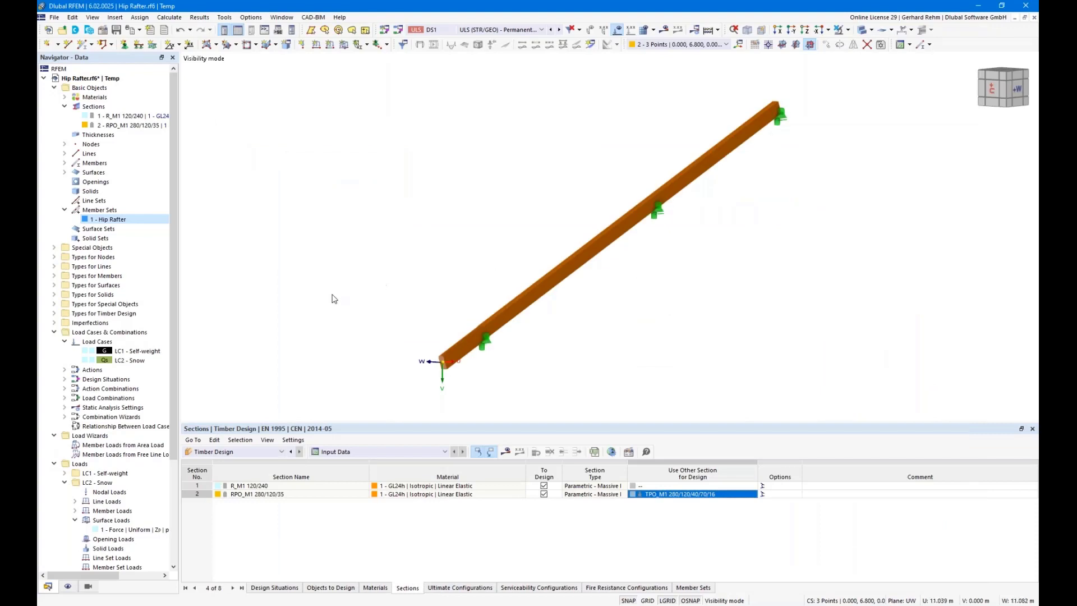
- Switch to the RFEM window with Schwalbenschwanz Einfluss.rf6, activate the Webinar2.rf6 model and close its base data
{"action": "left_click", "coordinate": [229, 605]}
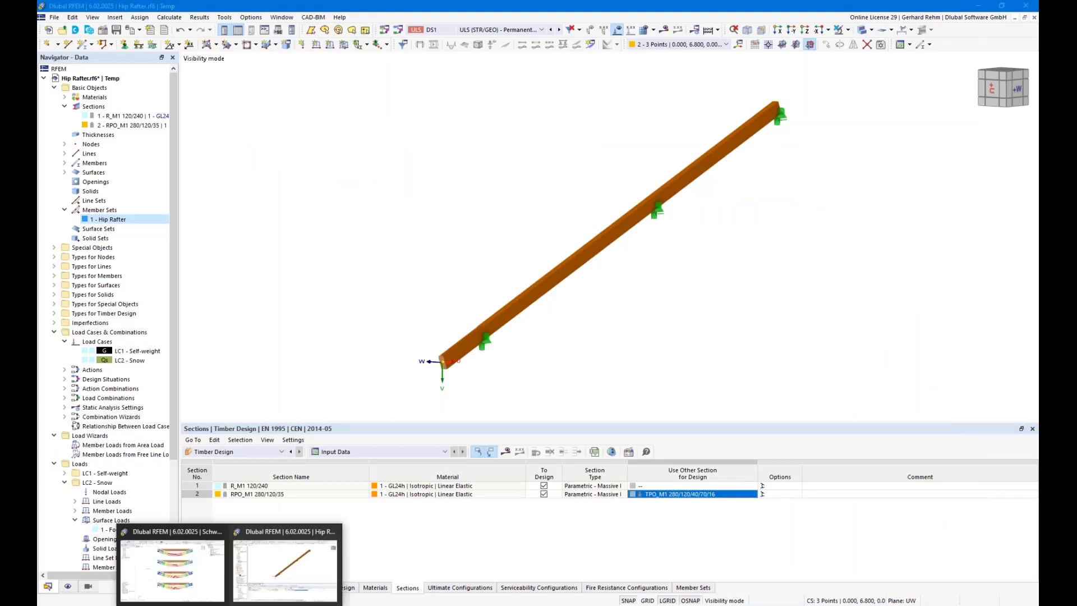
{"action": "left_click", "coordinate": [203, 585]}
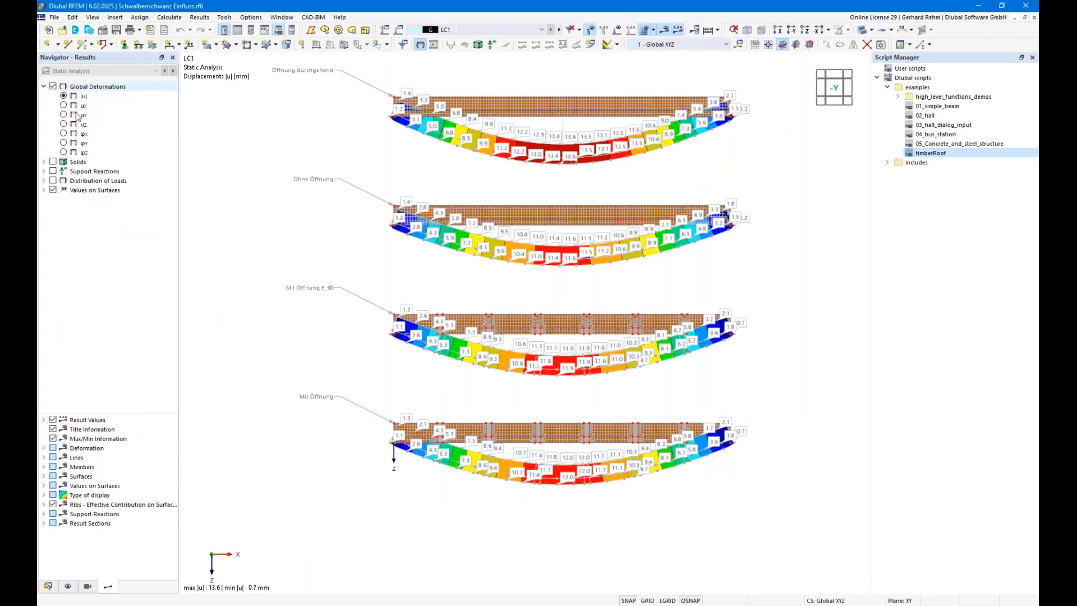
{"action": "left_click", "coordinate": [48, 586]}
{"action": "left_click", "coordinate": [44, 97]}
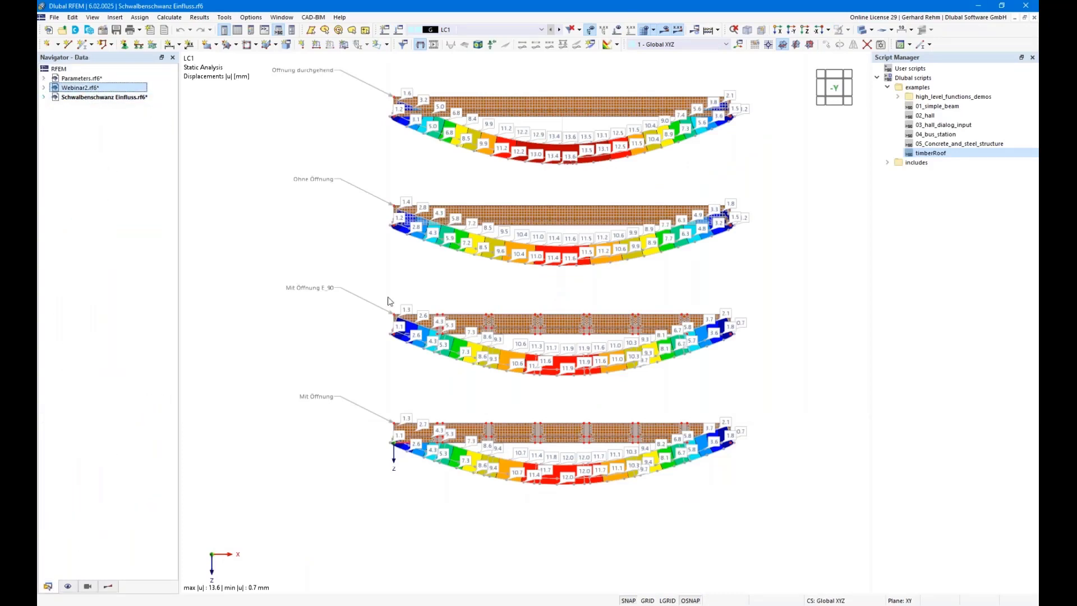
{"action": "left_click", "coordinate": [44, 87]}
{"action": "left_click", "coordinate": [75, 89]}
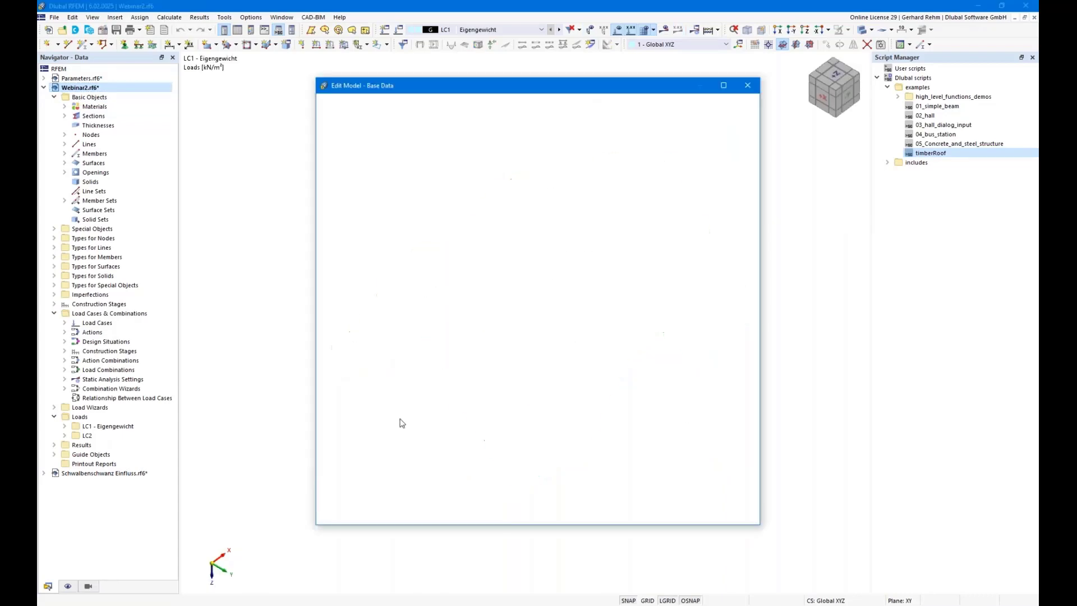
{"action": "left_click", "coordinate": [703, 517]}
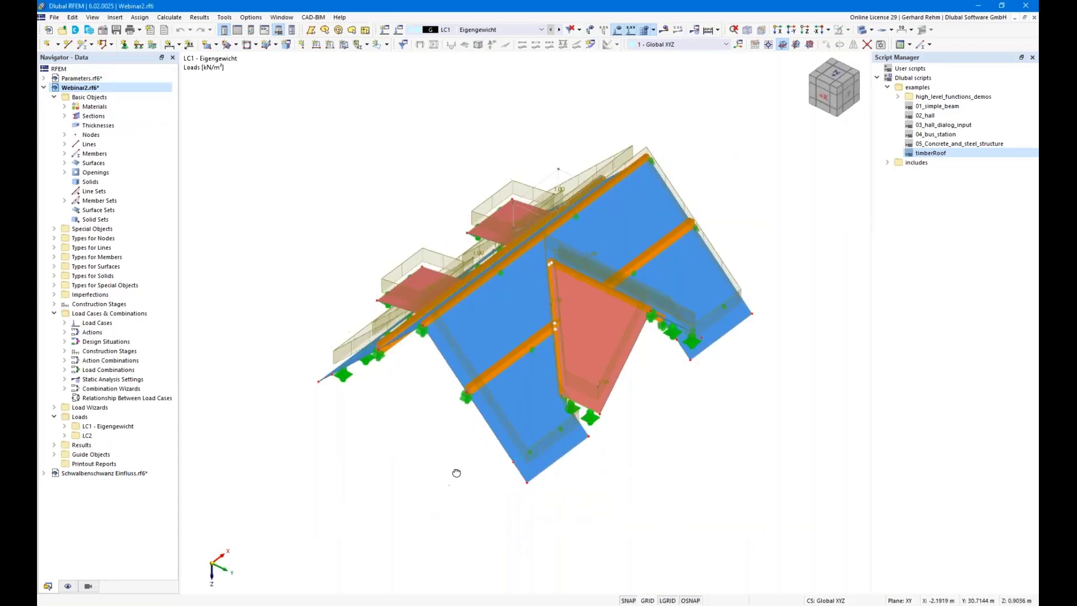
- Hide the loads and examine the roof model with its cross gable from oblique angles
{"action": "right_click_drag", "start_coordinate": [511, 417], "coordinate": [473, 452]}
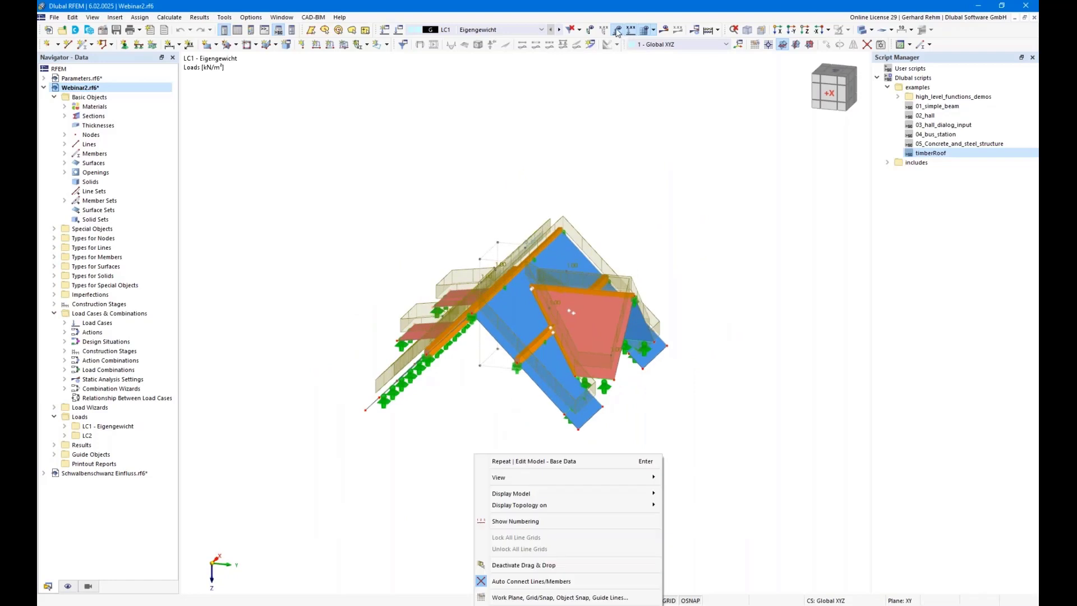
{"action": "left_click", "coordinate": [617, 29]}
{"action": "right_click_drag", "start_coordinate": [818, 280], "coordinate": [793, 355]}
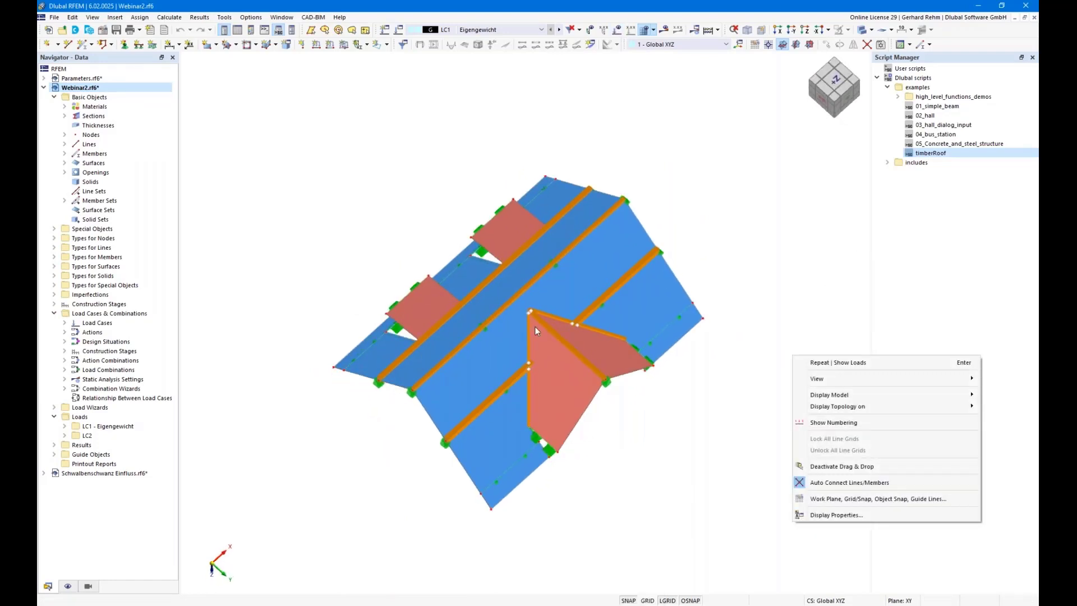
{"action": "right_click", "coordinate": [637, 443]}
{"action": "left_click", "coordinate": [579, 475]}
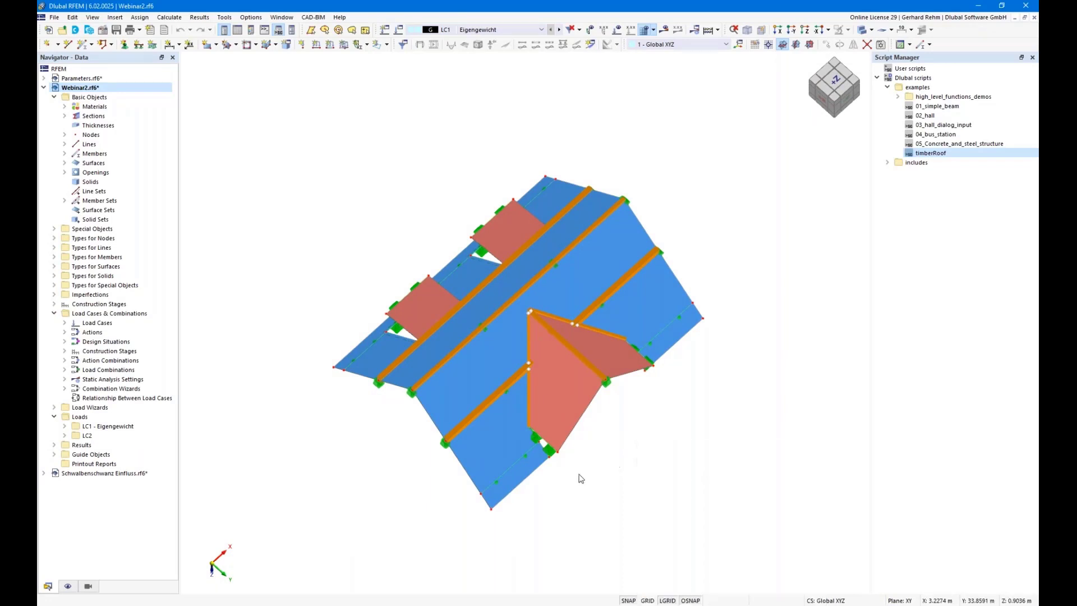
{"action": "right_click_drag", "start_coordinate": [600, 499], "coordinate": [576, 463]}
{"action": "left_click", "coordinate": [478, 491]}
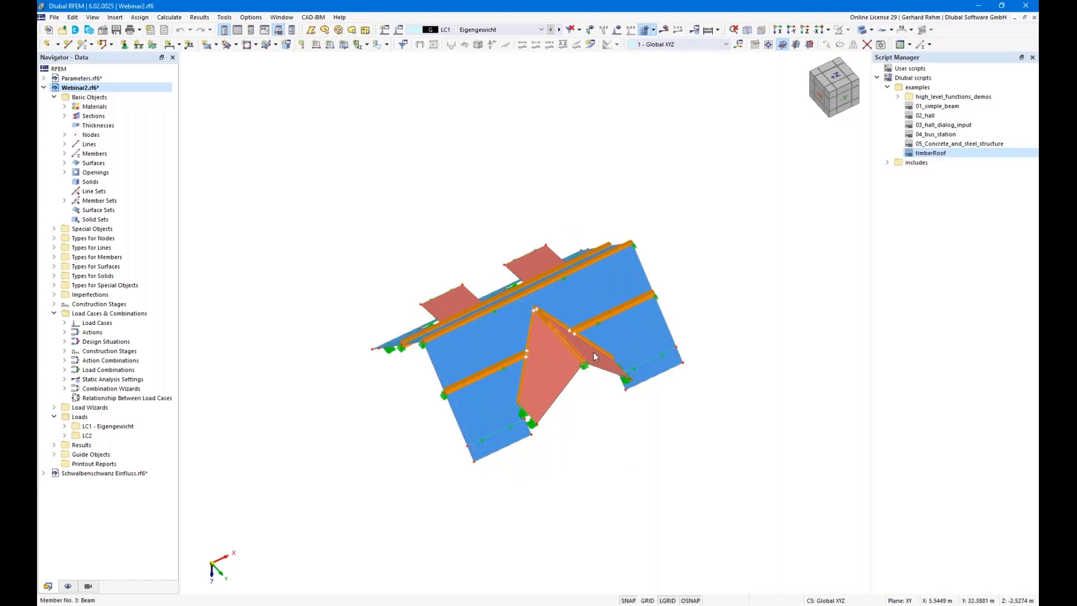
- Examine the cross gable, ridge and purlin layout from above, from the front and at close range
{"action": "middle_click_drag", "start_coordinate": [624, 441], "coordinate": [594, 515], "text": "ctrl"}
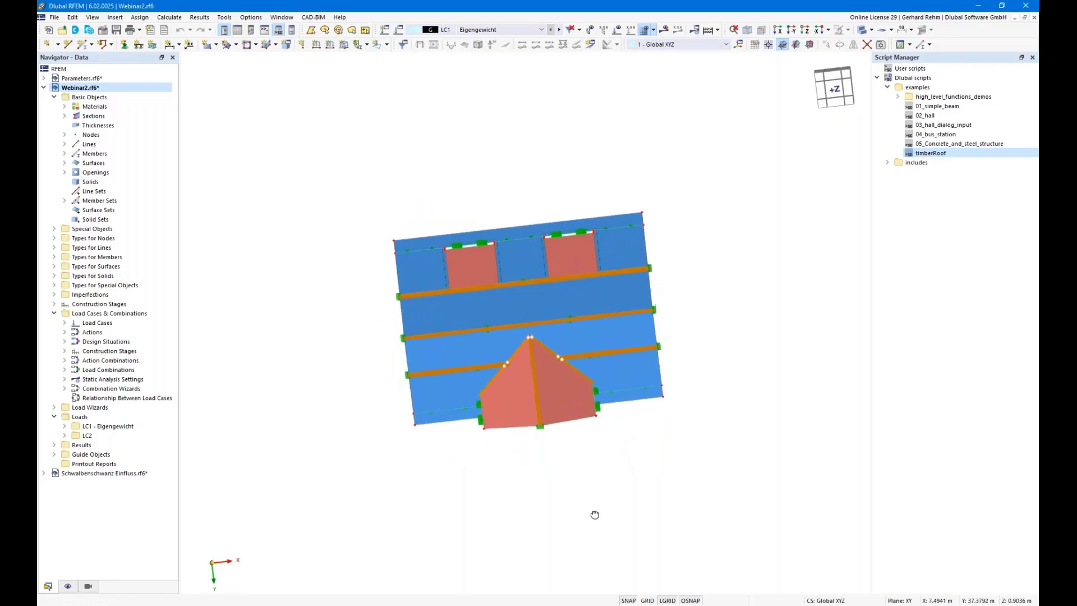
{"action": "right_click_drag", "start_coordinate": [595, 515], "coordinate": [588, 513], "text": "ctrl"}
{"action": "left_click", "coordinate": [484, 466]}
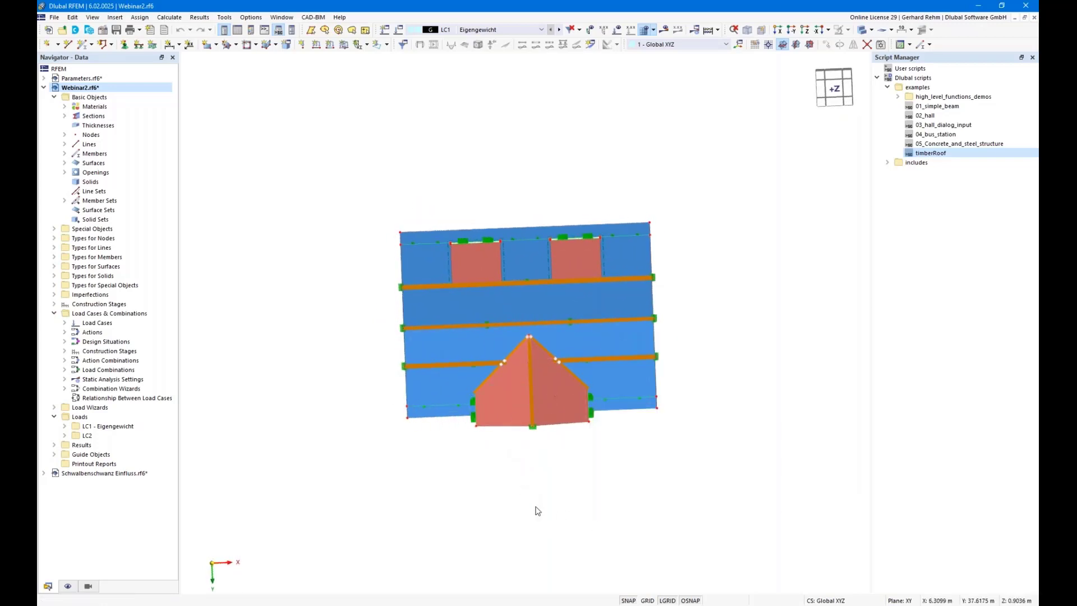
{"action": "middle_click_drag", "start_coordinate": [535, 507], "coordinate": [529, 311], "text": "ctrl"}
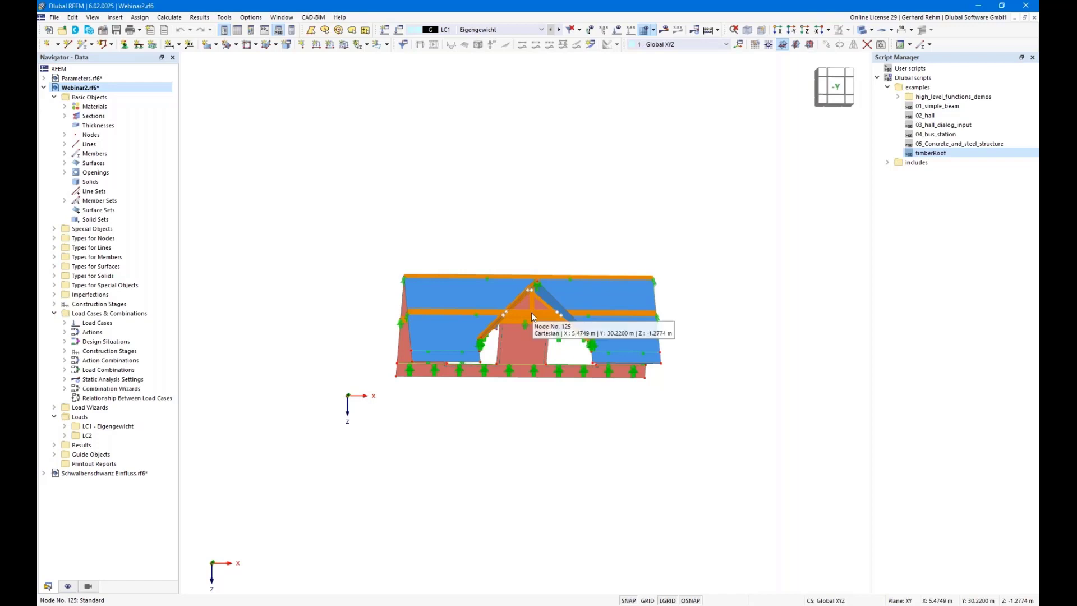
{"action": "middle_click_drag", "start_coordinate": [694, 253], "coordinate": [760, 319], "text": "ctrl"}
{"action": "right_click", "coordinate": [760, 319]}
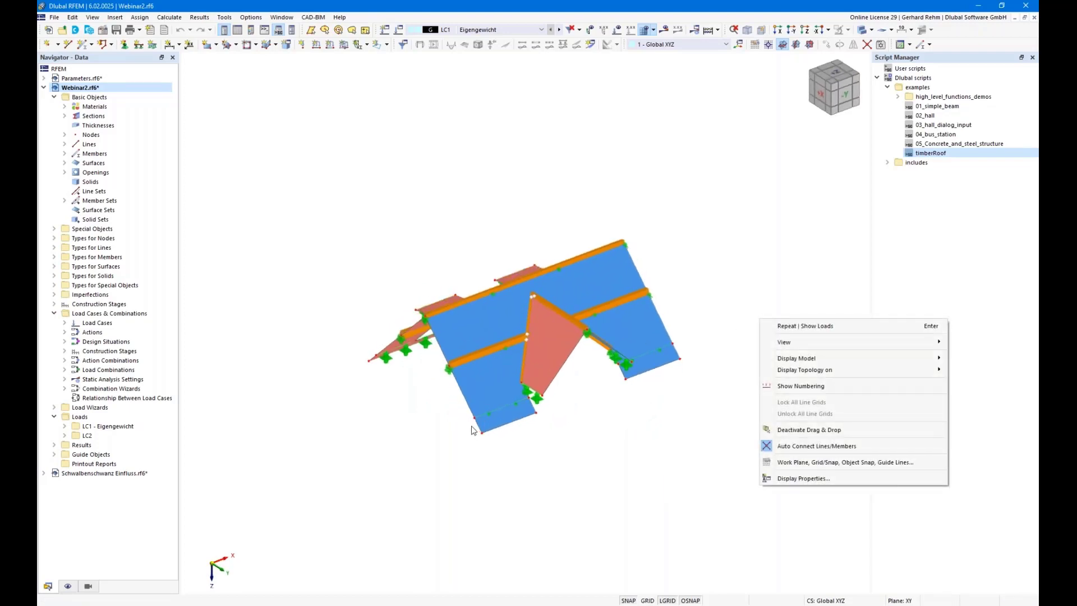
{"action": "left_click", "coordinate": [571, 508]}
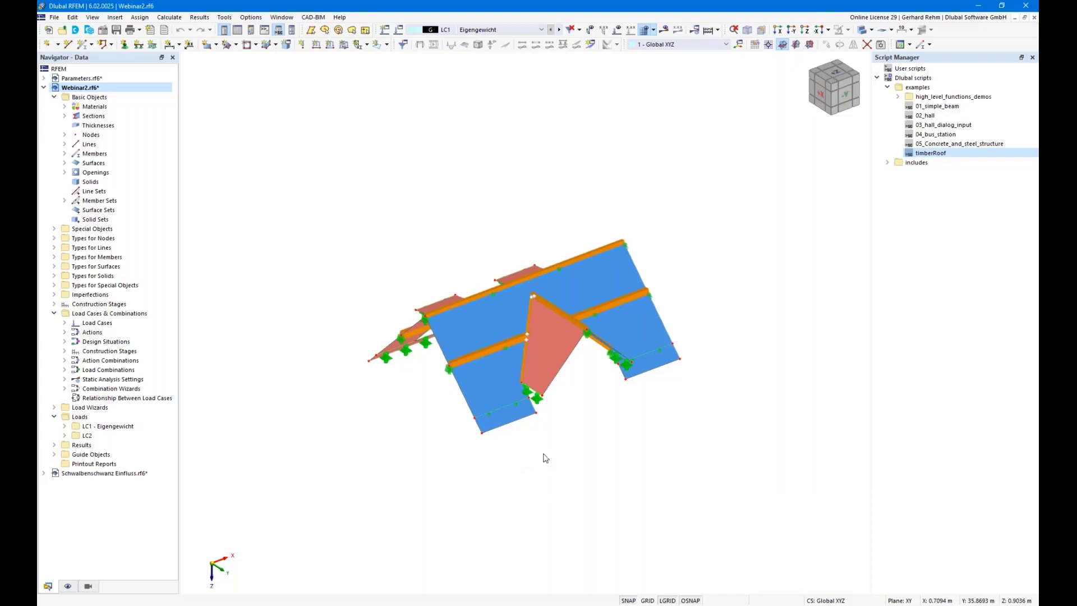
{"action": "middle_click_drag", "start_coordinate": [380, 425], "coordinate": [426, 449], "text": "ctrl"}
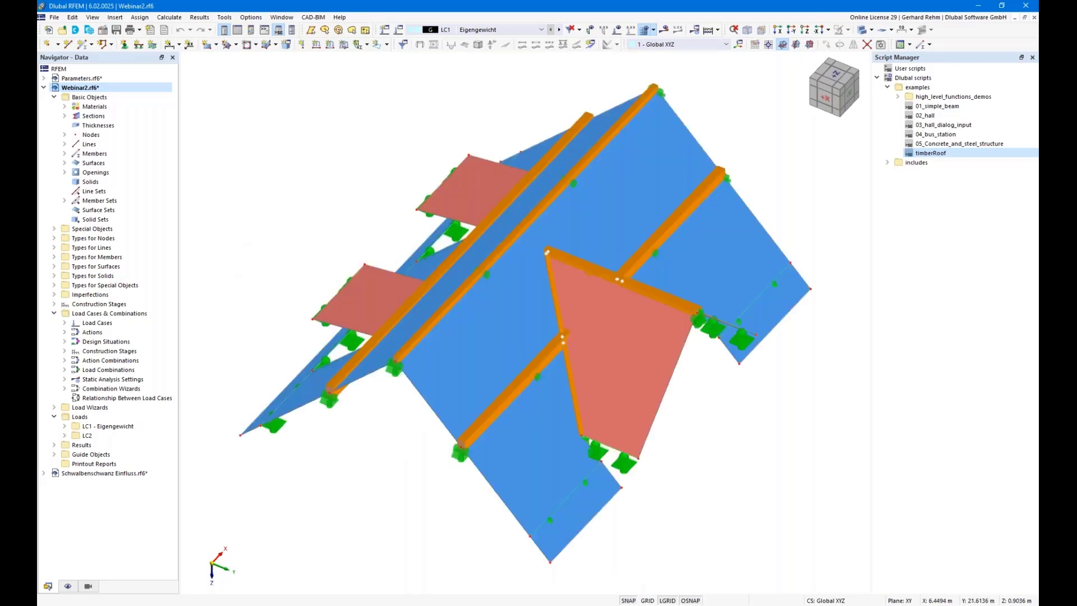
- Show the LC1 loads again and inspect the free rectangular load near the ridge above the dormers
{"action": "left_click", "coordinate": [616, 31]}
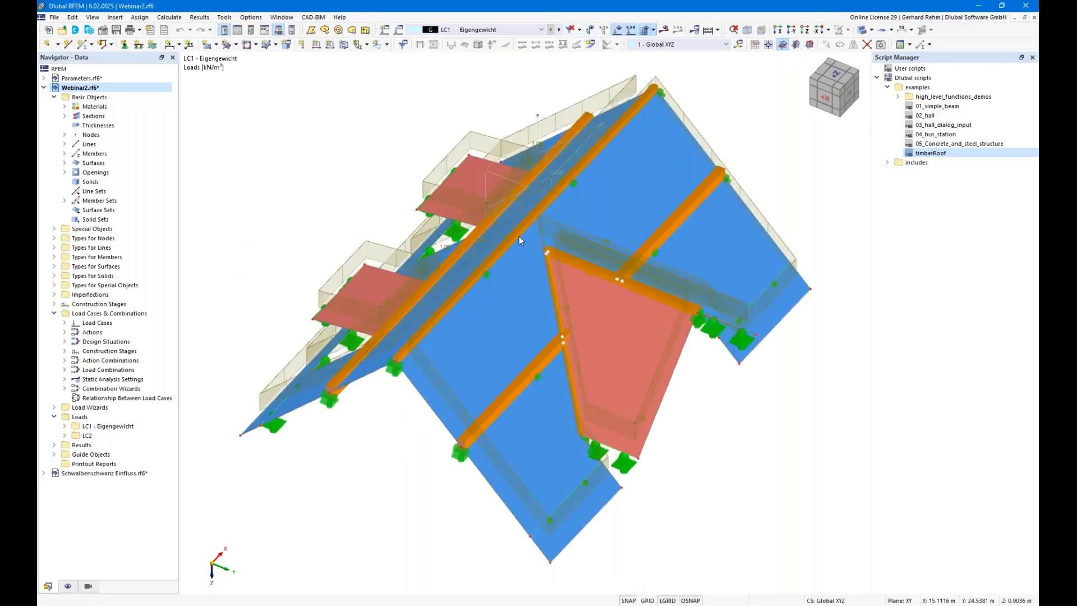
{"action": "middle_click_drag", "start_coordinate": [358, 511], "coordinate": [463, 239], "text": "ctrl"}
{"action": "scroll", "coordinate": [499, 220], "scroll_direction": "up", "scroll_amount": 5}
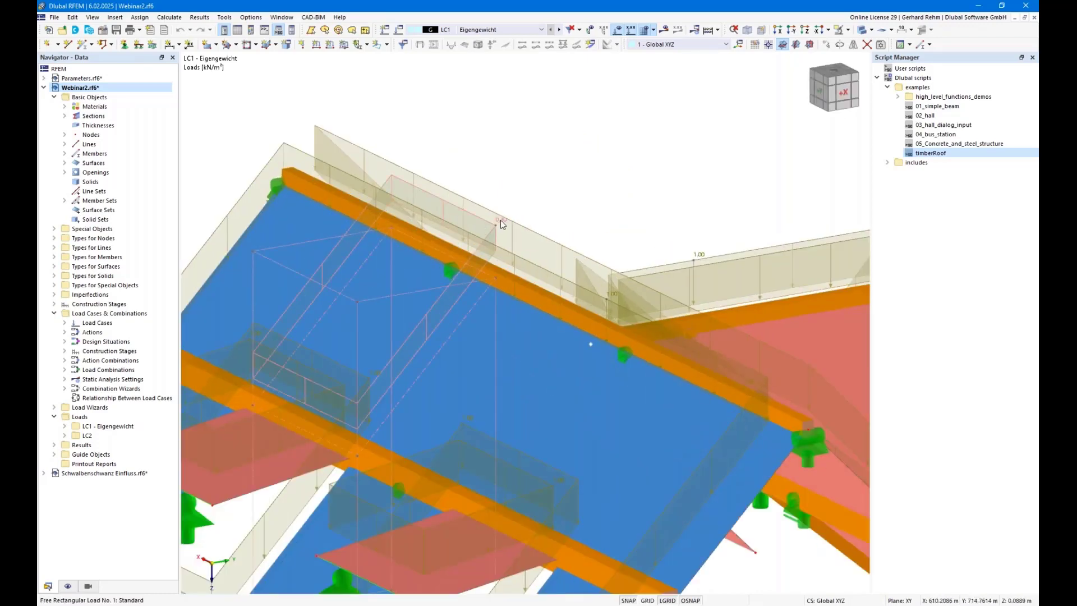
{"action": "scroll", "coordinate": [501, 220], "scroll_direction": "down", "scroll_amount": 5}
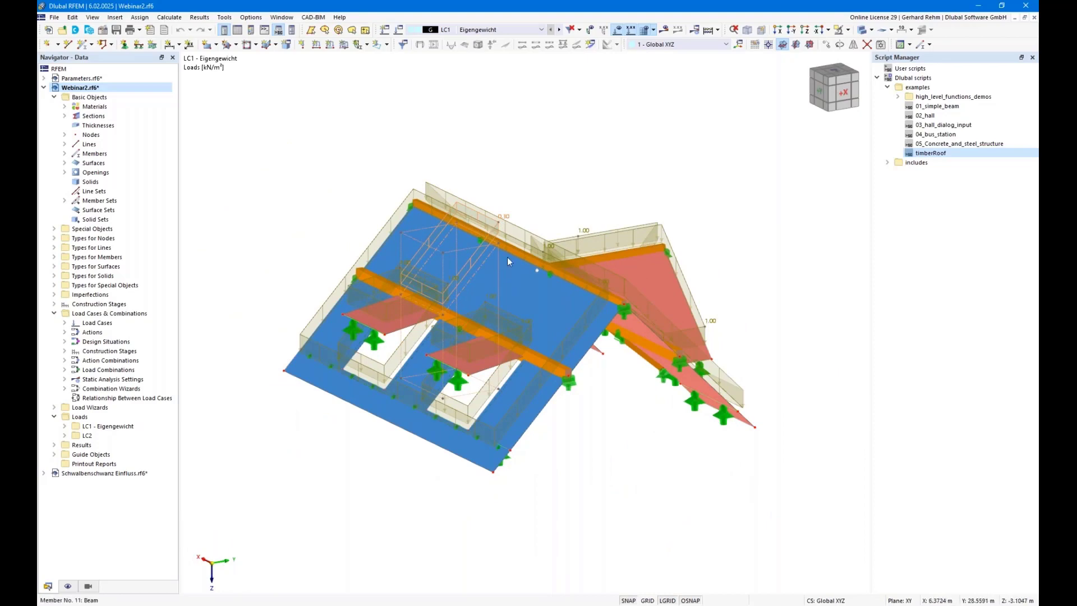
- Display the LC1 surface loads as distributed loads in kN/m on the supporting members and clear the surface selection
{"action": "middle_click_drag", "start_coordinate": [560, 425], "coordinate": [474, 366], "text": "ctrl"}
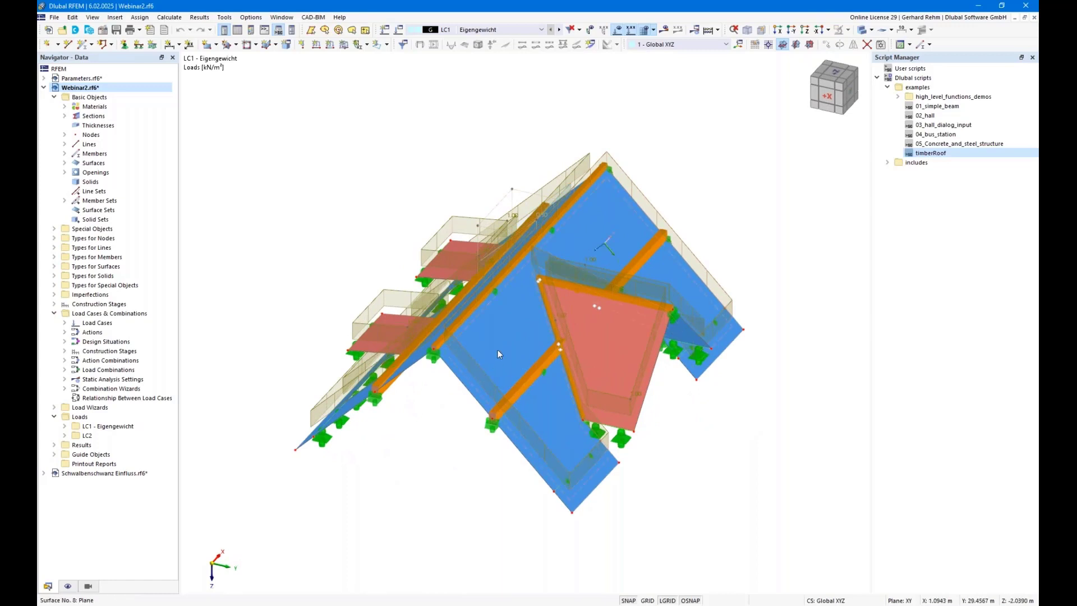
{"action": "right_click", "coordinate": [499, 354]}
{"action": "left_click", "coordinate": [561, 141]}
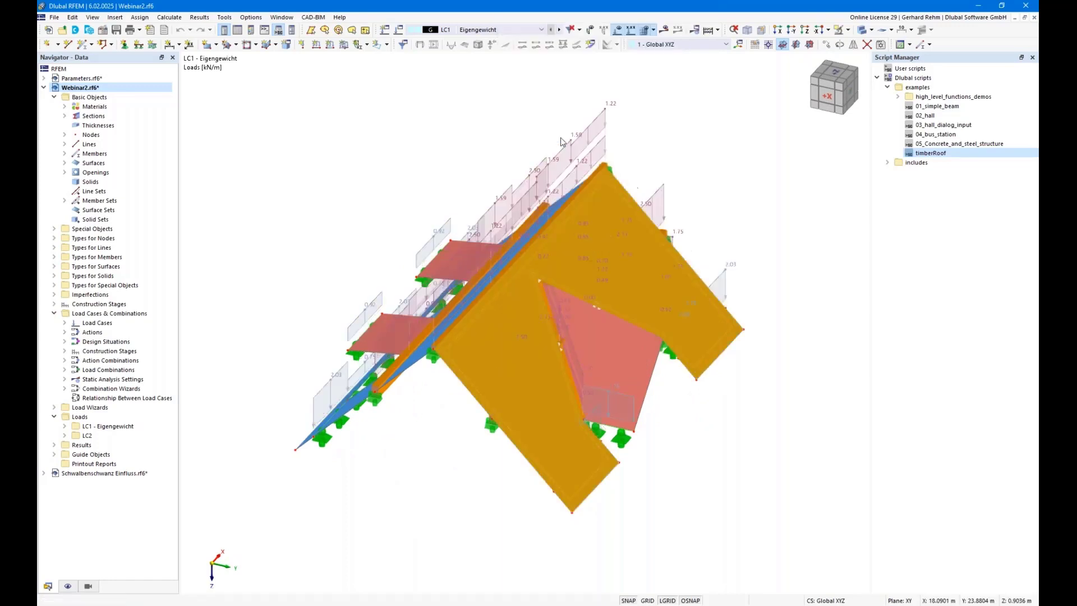
{"action": "left_click", "coordinate": [407, 459]}
- Activate the generated visibility for members only, leaving nodes, lines and surfaces unchecked
{"action": "left_click", "coordinate": [70, 586]}
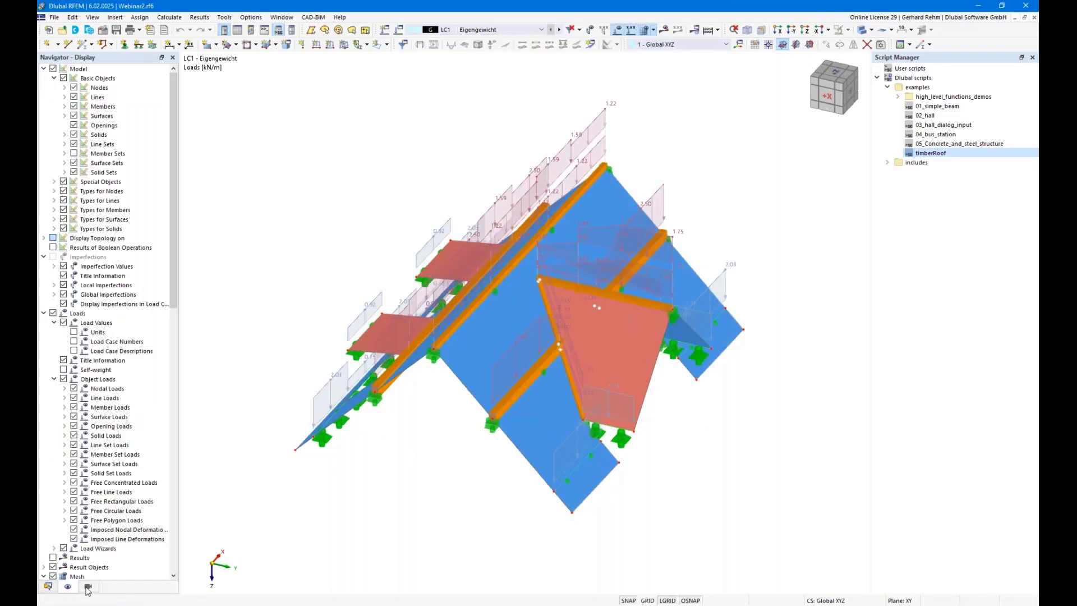
{"action": "left_click", "coordinate": [87, 587]}
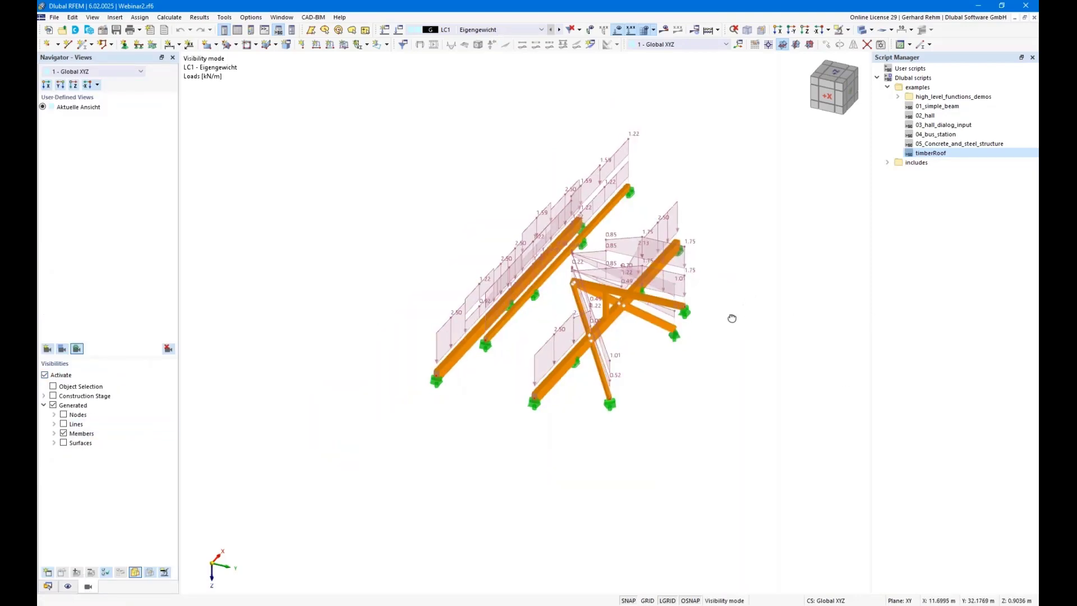
{"action": "middle_click_drag", "start_coordinate": [731, 317], "coordinate": [782, 250], "text": "ctrl"}
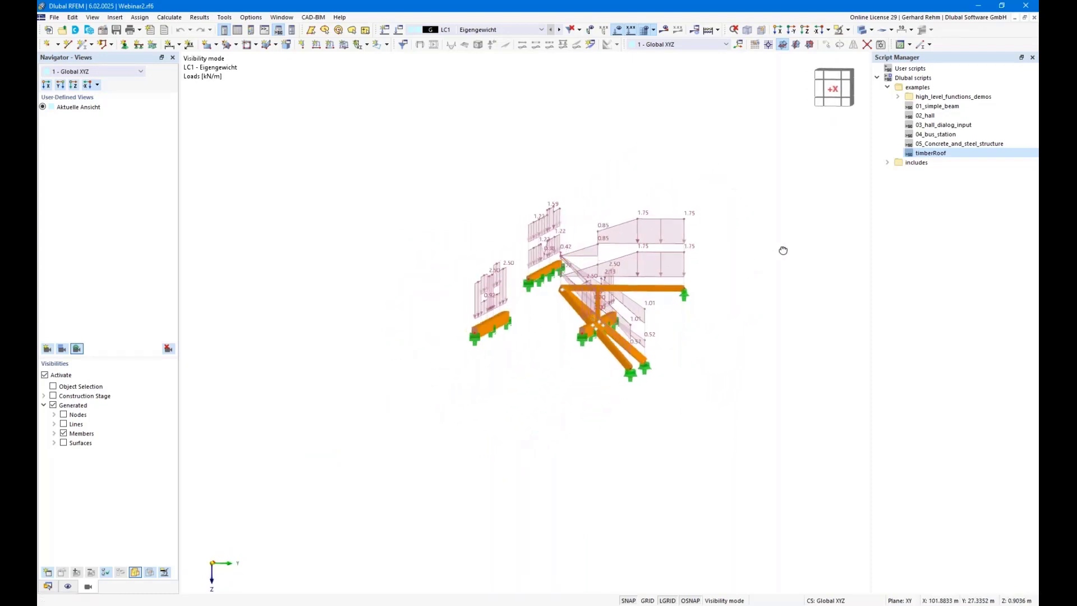
- Examine the distributed member loads and the cross gable ridge joint at close range and from oblique angles
{"action": "scroll", "coordinate": [557, 284], "scroll_direction": "up", "scroll_amount": 3}
{"action": "scroll", "coordinate": [557, 283], "scroll_direction": "up", "scroll_amount": 2}
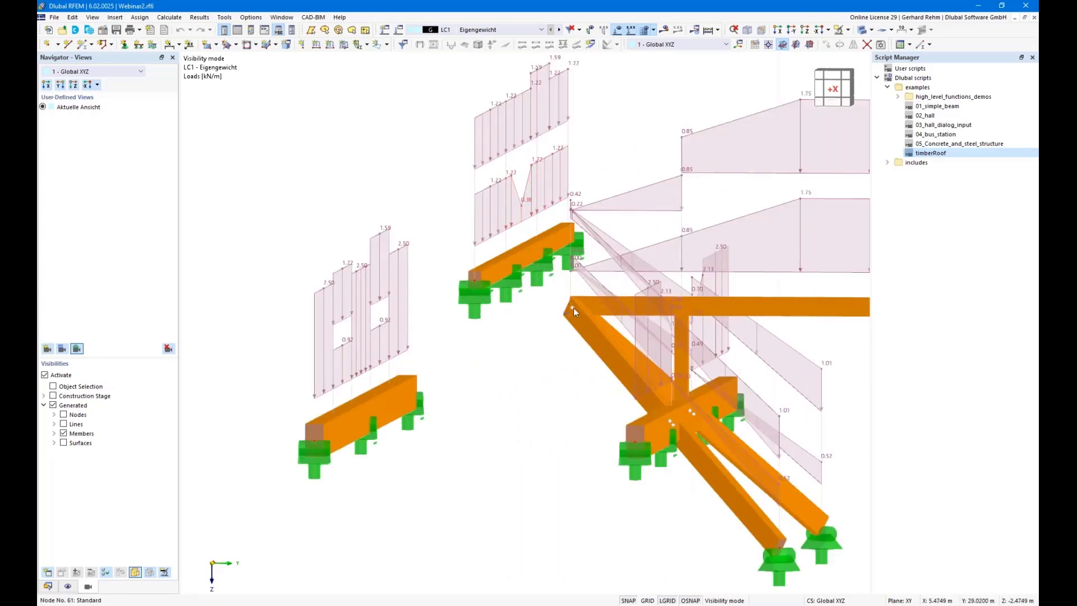
{"action": "scroll", "coordinate": [527, 365], "scroll_direction": "down", "scroll_amount": 2}
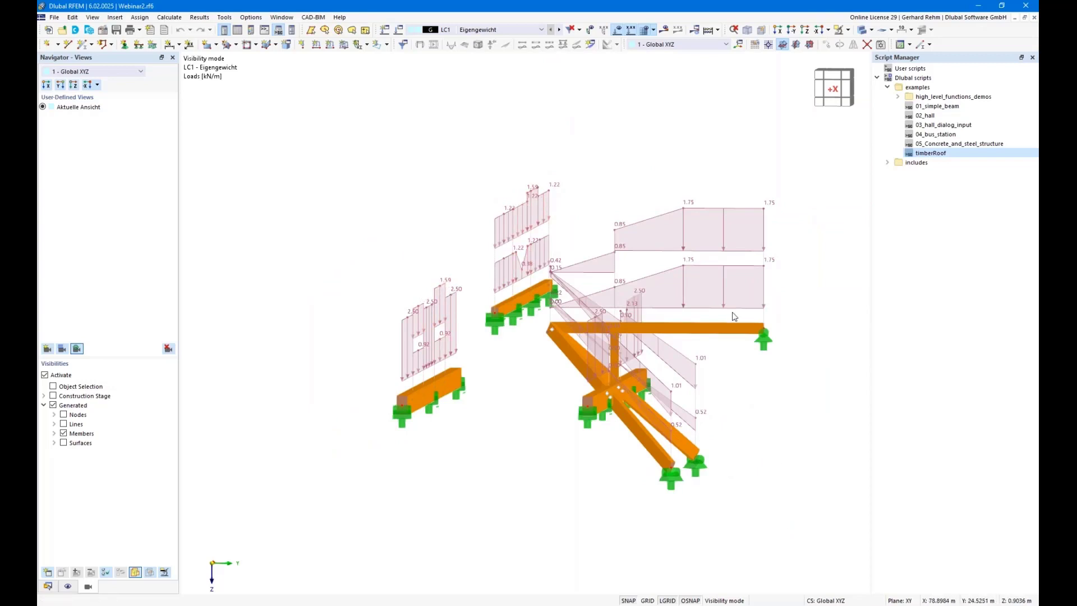
{"action": "scroll", "coordinate": [736, 318], "scroll_direction": "down", "scroll_amount": 2}
{"action": "middle_click_drag", "start_coordinate": [737, 318], "coordinate": [644, 445], "text": "ctrl"}
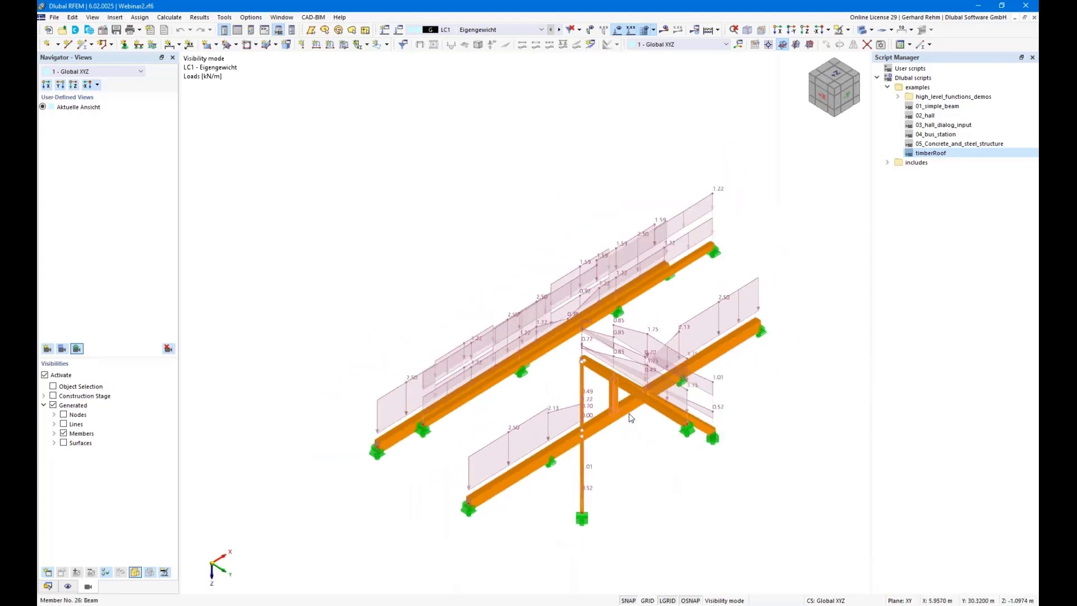
{"action": "middle_click_drag", "start_coordinate": [644, 472], "coordinate": [572, 456], "text": "ctrl"}
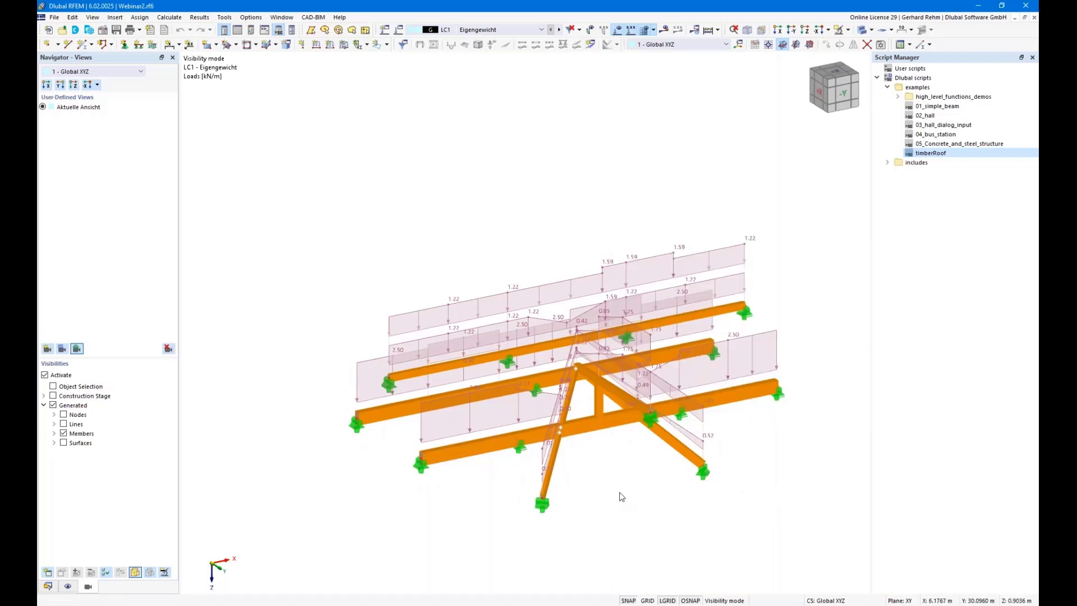
{"action": "middle_click_drag", "start_coordinate": [620, 493], "coordinate": [647, 475], "text": "ctrl"}
{"action": "right_click_drag", "start_coordinate": [647, 475], "coordinate": [631, 515]}
{"action": "left_click", "coordinate": [603, 510]}
{"action": "scroll", "coordinate": [614, 460], "scroll_direction": "down", "scroll_amount": 2}
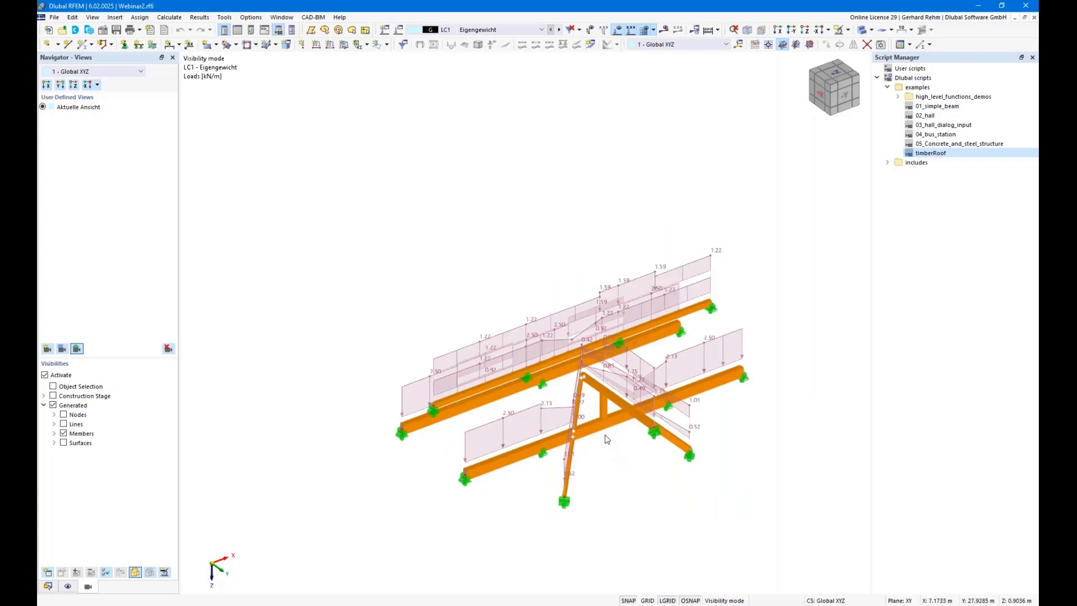
- Inspect the isolated purlins, rafters and their loads from the +X side and from oblique views
{"action": "middle_click_drag", "start_coordinate": [613, 460], "coordinate": [655, 454], "text": "ctrl"}
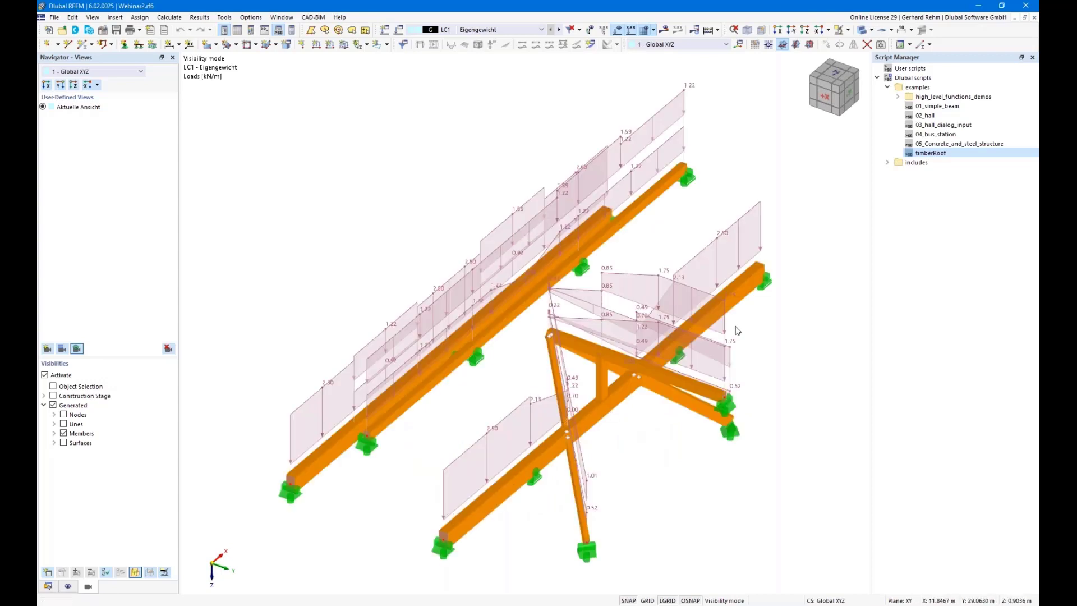
{"action": "scroll", "coordinate": [737, 328], "scroll_direction": "down", "scroll_amount": 2}
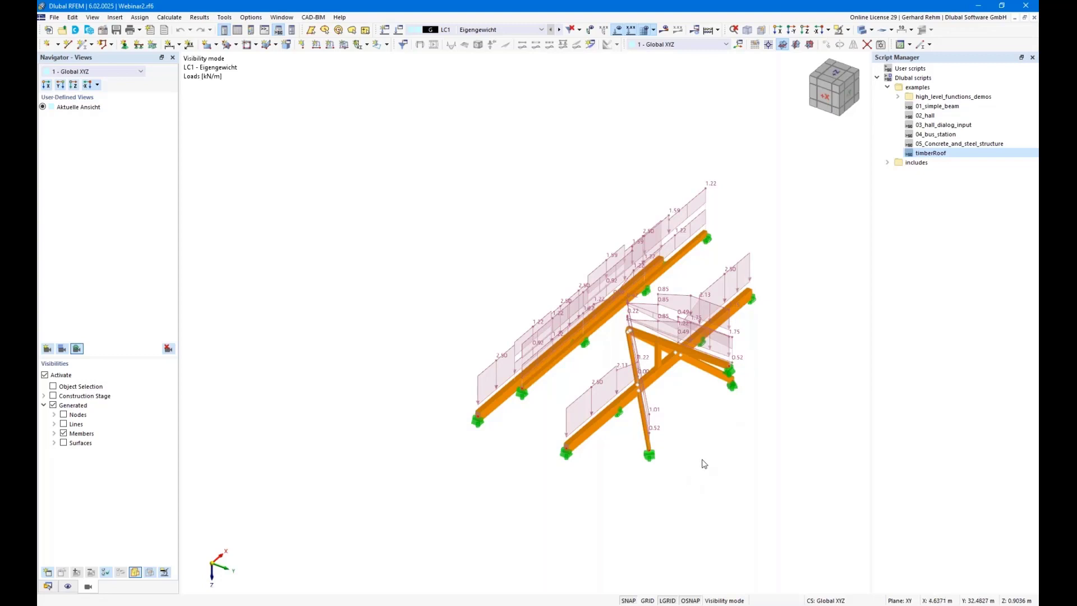
{"action": "middle_click_drag", "start_coordinate": [729, 455], "coordinate": [798, 385], "text": "ctrl"}
{"action": "right_click", "coordinate": [798, 385]}
{"action": "left_click", "coordinate": [772, 391]}
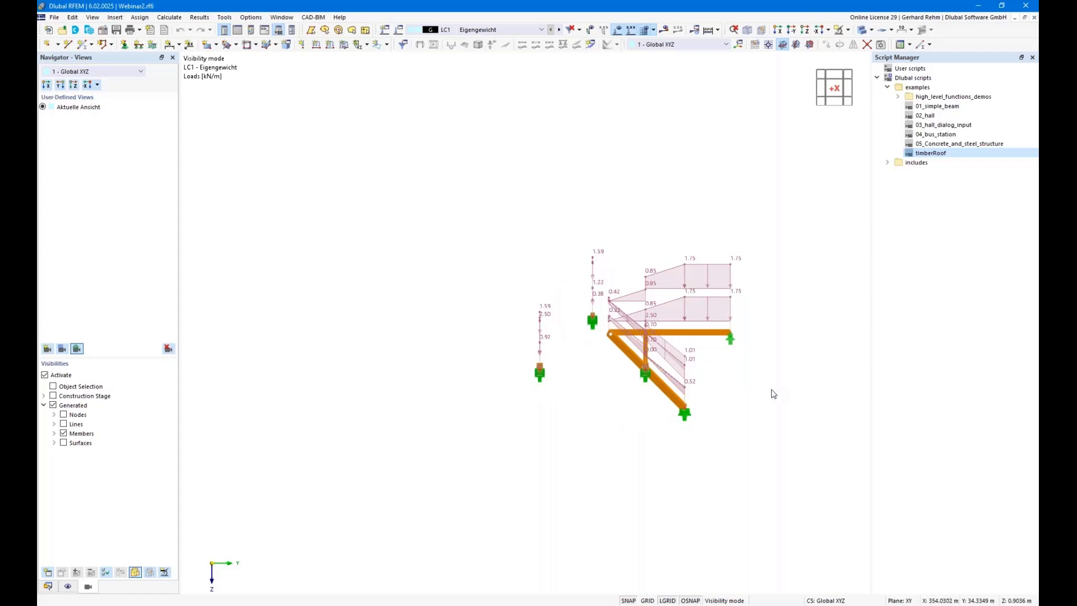
{"action": "middle_click_drag", "start_coordinate": [758, 385], "coordinate": [664, 462], "text": "ctrl"}
{"action": "right_click", "coordinate": [663, 462]}
{"action": "left_click", "coordinate": [631, 504]}
{"action": "scroll", "coordinate": [633, 508], "scroll_direction": "down", "scroll_amount": 1}
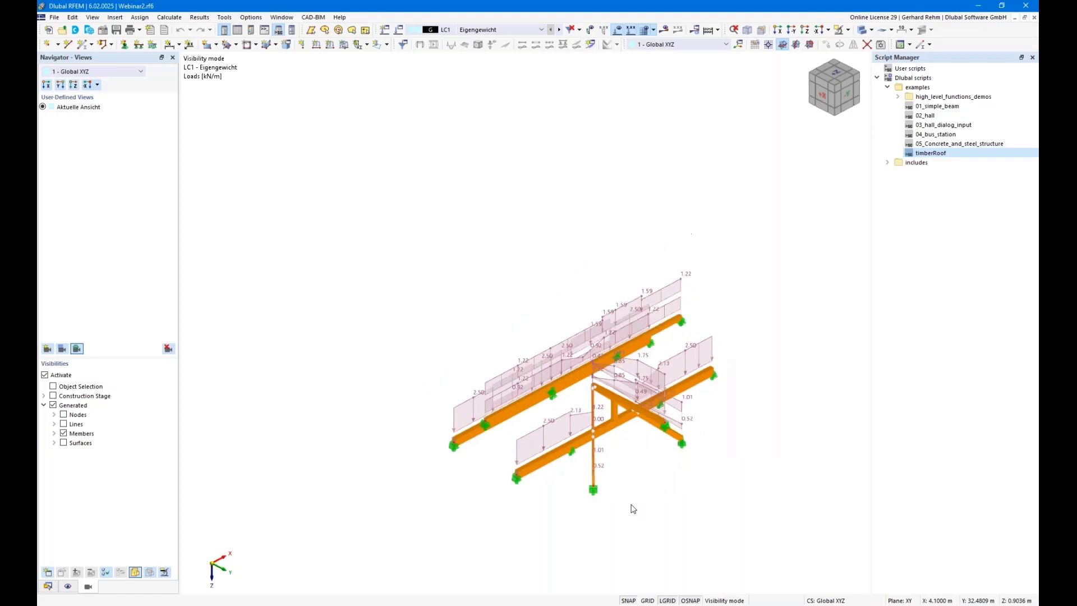
{"action": "middle_click_drag", "start_coordinate": [634, 491], "coordinate": [555, 383]}
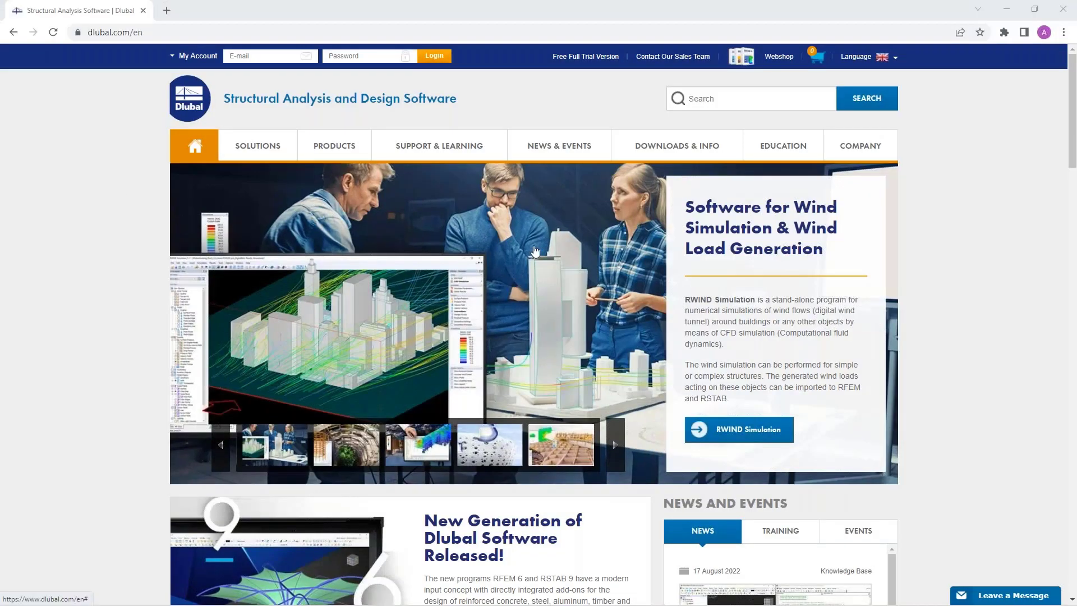
- Switch to the browser with the Dlubal website, open the Webinars page and look through the upcoming entries
{"action": "mouse_move", "coordinate": [556, 147]}
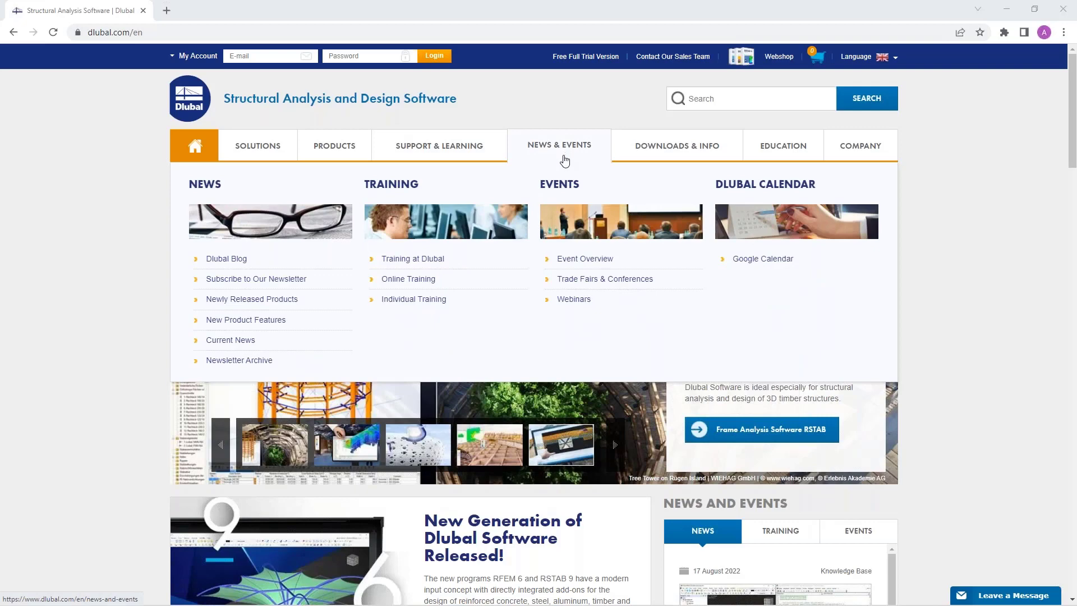
{"action": "left_click", "coordinate": [580, 303]}
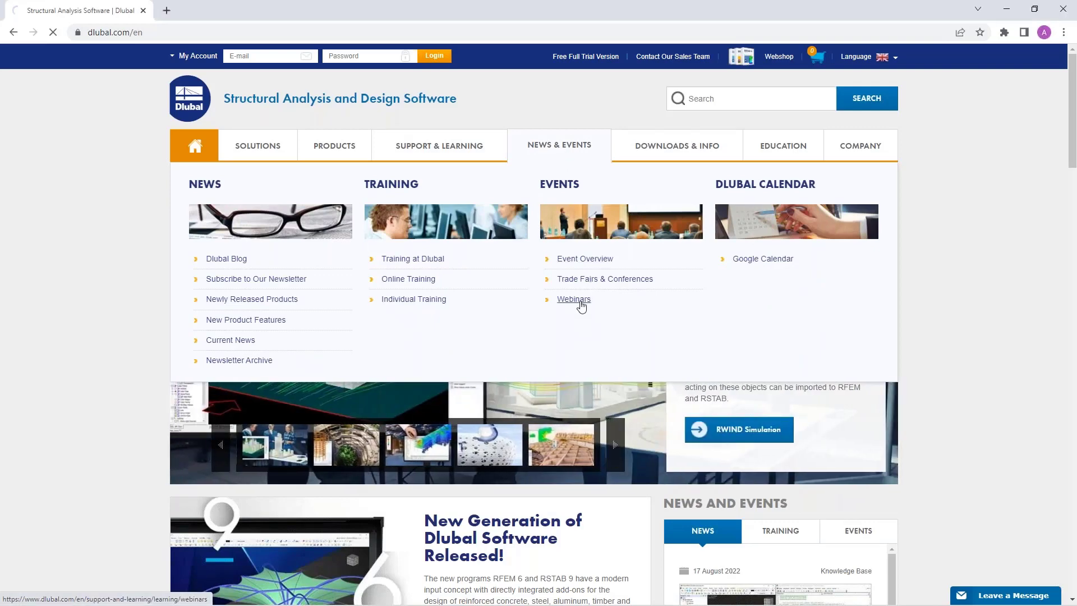
{"action": "scroll", "coordinate": [582, 305], "scroll_direction": "down", "scroll_amount": 6}
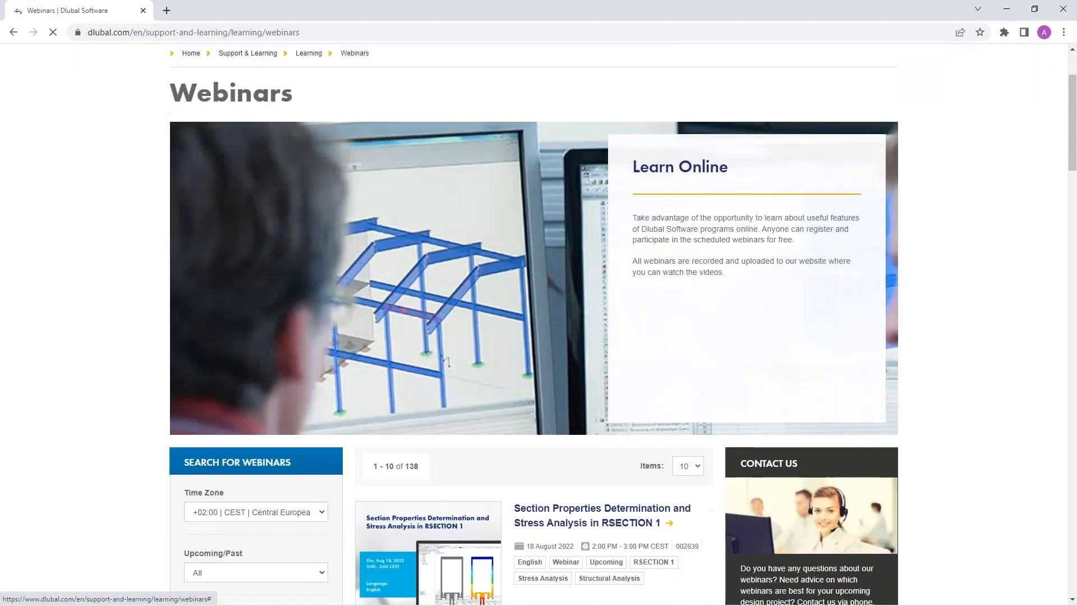
{"action": "scroll", "coordinate": [581, 305], "scroll_direction": "down", "scroll_amount": 20}
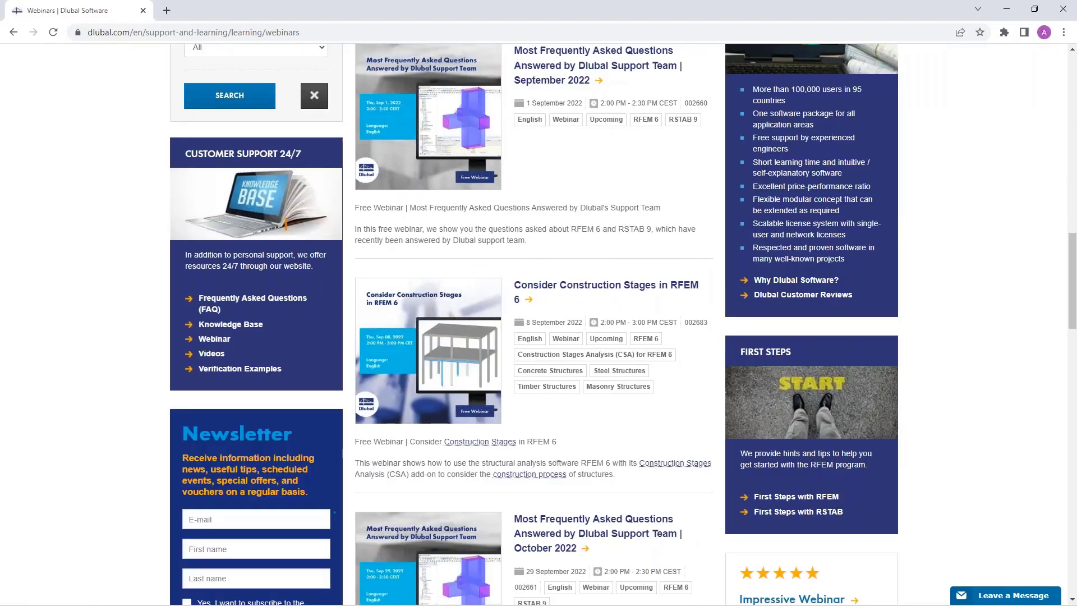
- Browse the second page of the webinar list and return to the first page
{"action": "scroll", "coordinate": [630, 380], "scroll_direction": "down", "scroll_amount": 12}
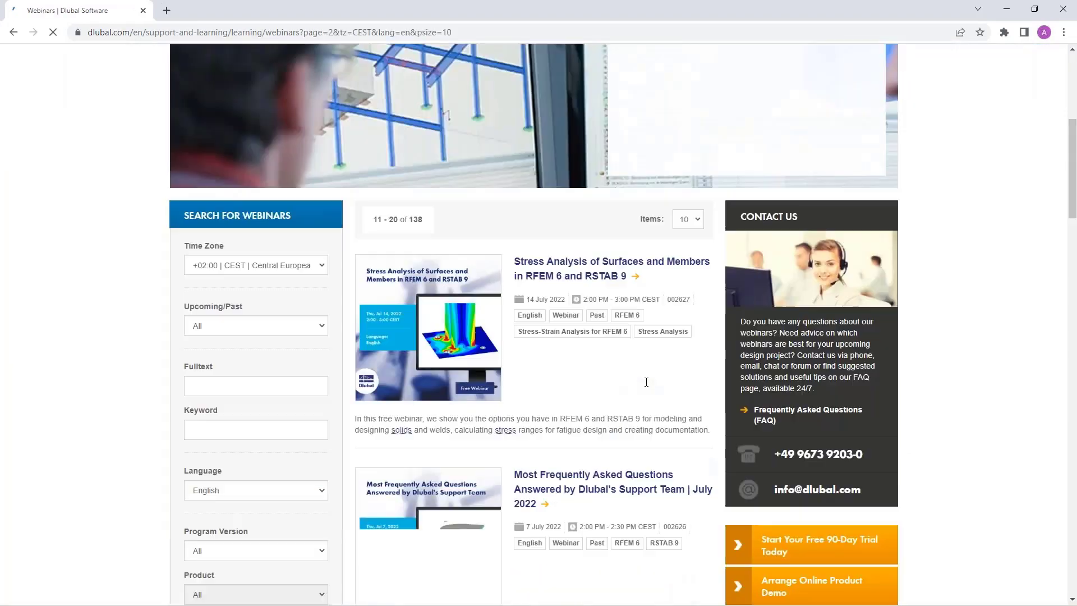
{"action": "scroll", "coordinate": [644, 385], "scroll_direction": "down", "scroll_amount": 5}
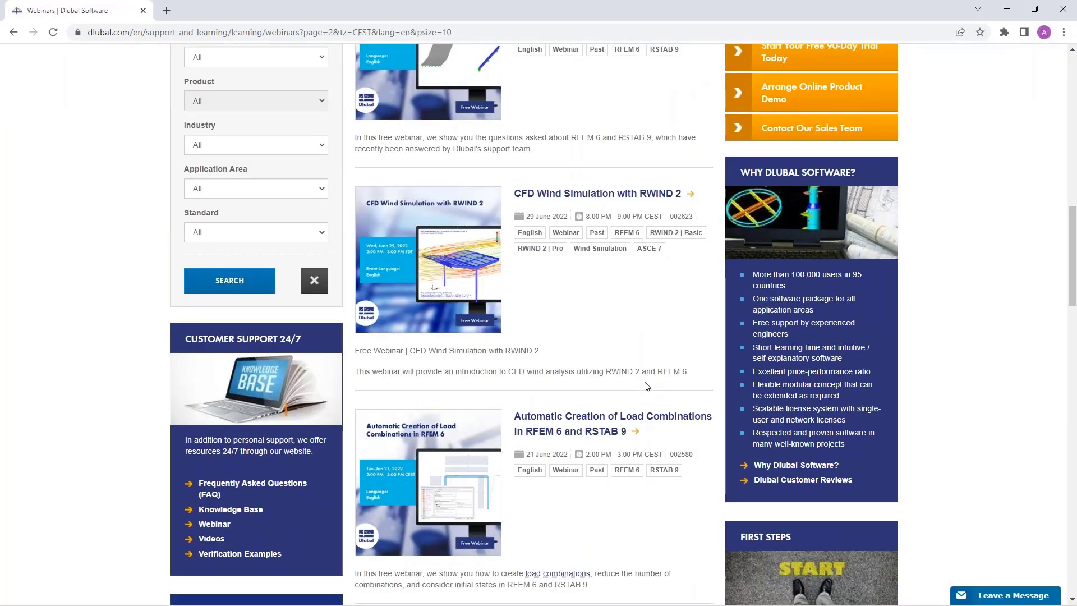
{"action": "scroll", "coordinate": [645, 385], "scroll_direction": "up", "scroll_amount": 8}
{"action": "scroll", "coordinate": [647, 386], "scroll_direction": "down", "scroll_amount": 20}
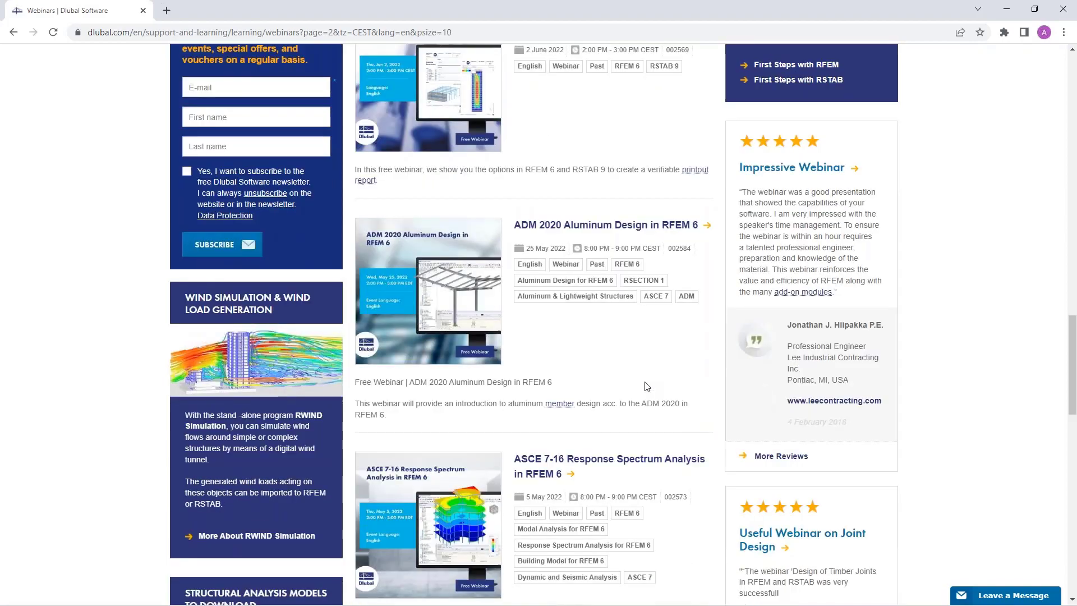
{"action": "scroll", "coordinate": [646, 386], "scroll_direction": "down", "scroll_amount": 10}
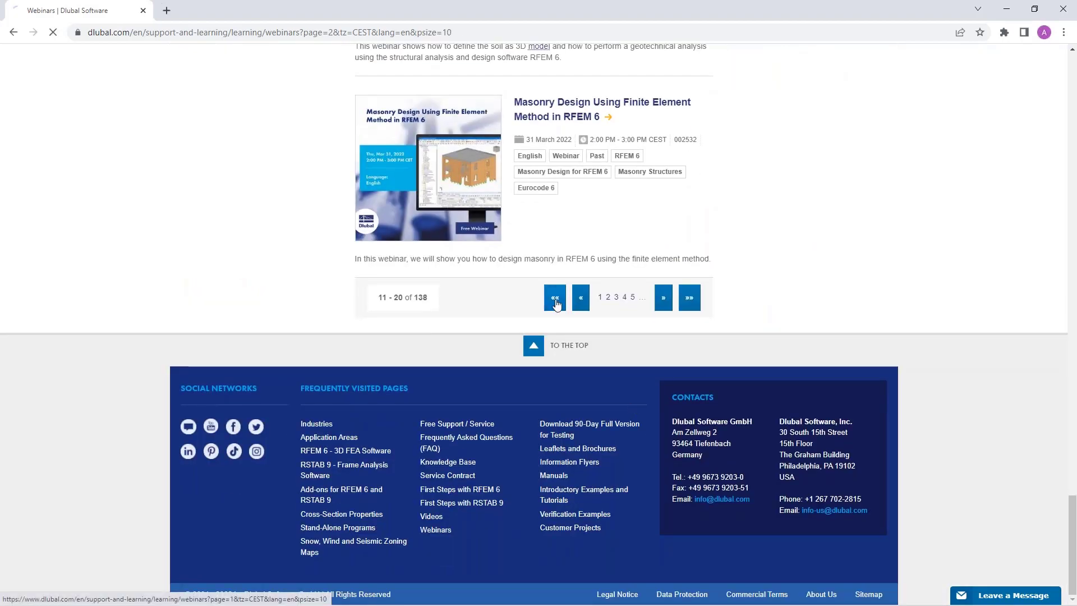
- Open the webinar entry "Model and Design Timber Structures in RFEM 6 and RSTAB 9"
{"action": "scroll", "coordinate": [556, 303], "scroll_direction": "down", "scroll_amount": 10}
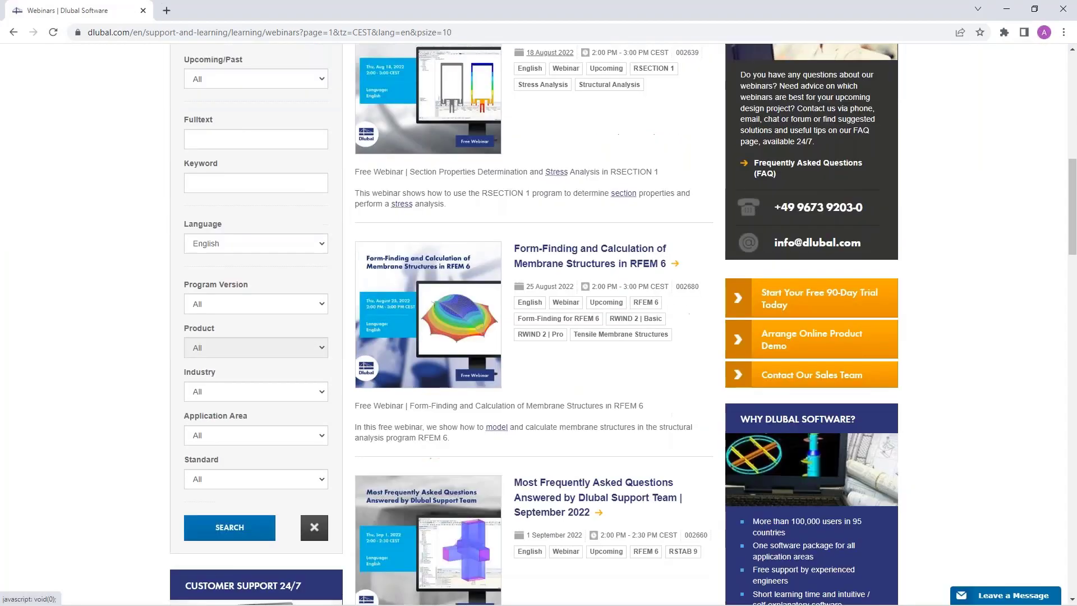
{"action": "scroll", "coordinate": [556, 303], "scroll_direction": "down", "scroll_amount": 18}
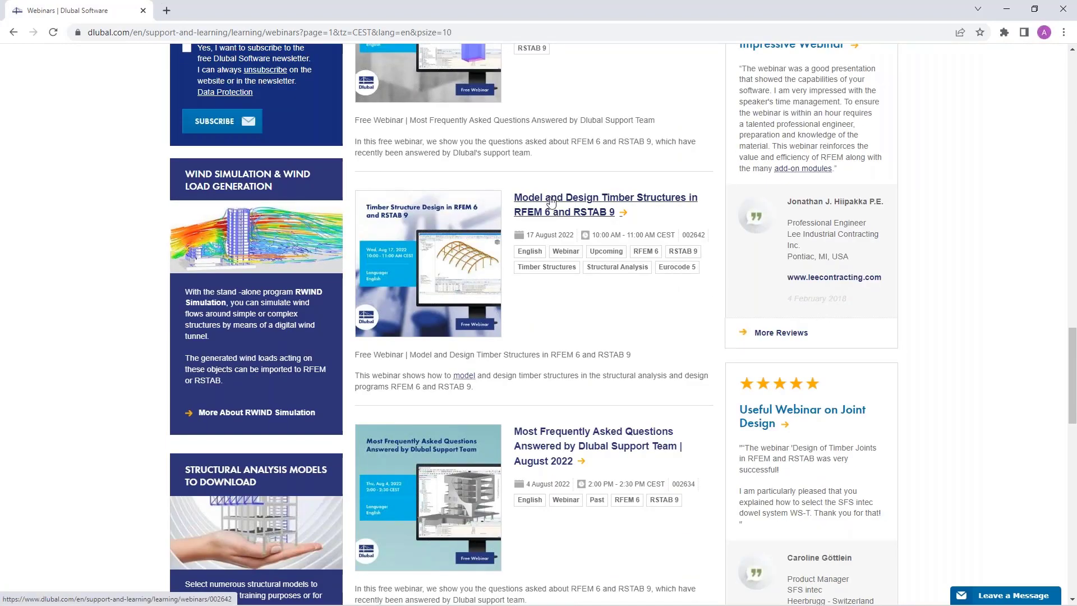
{"action": "left_click", "coordinate": [550, 202]}
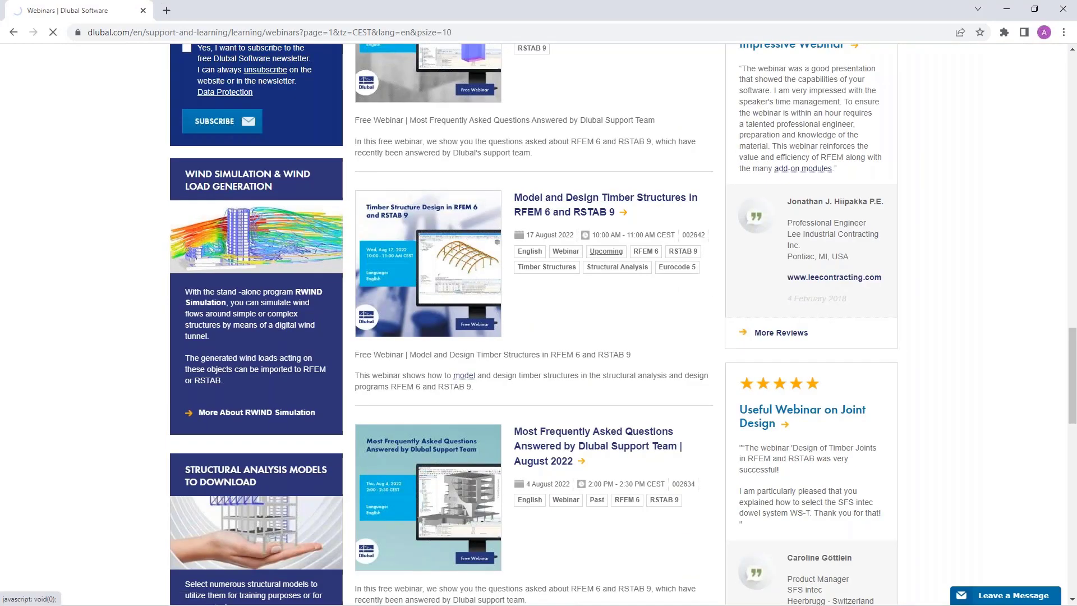
- Review the webinar page's content, time schedule, downloads, recommended events and models to download
{"action": "scroll", "coordinate": [550, 387], "scroll_direction": "down", "scroll_amount": 8}
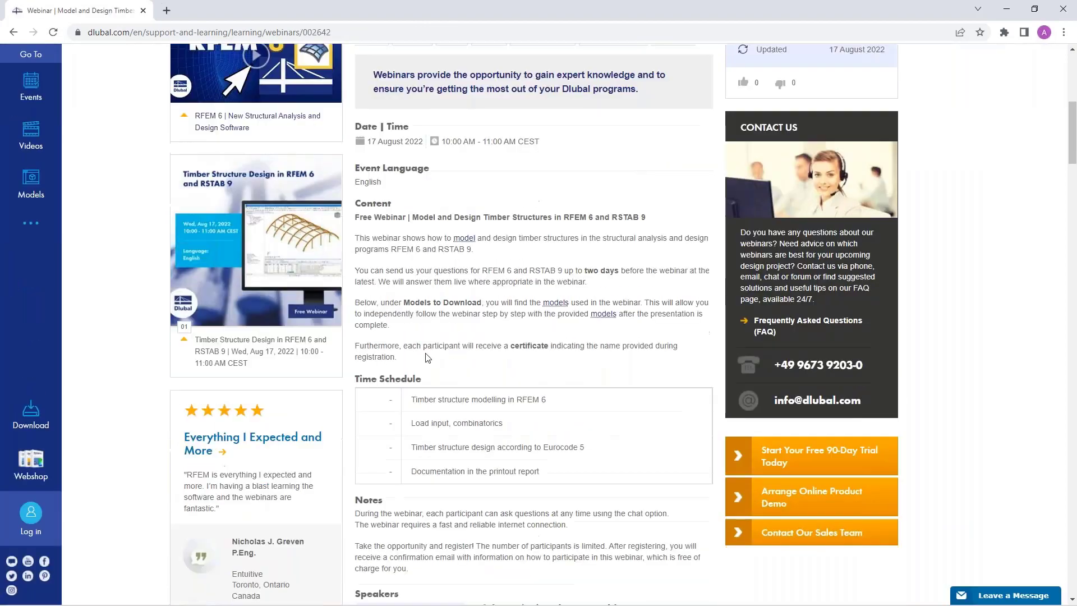
{"action": "scroll", "coordinate": [428, 358], "scroll_direction": "down", "scroll_amount": 10}
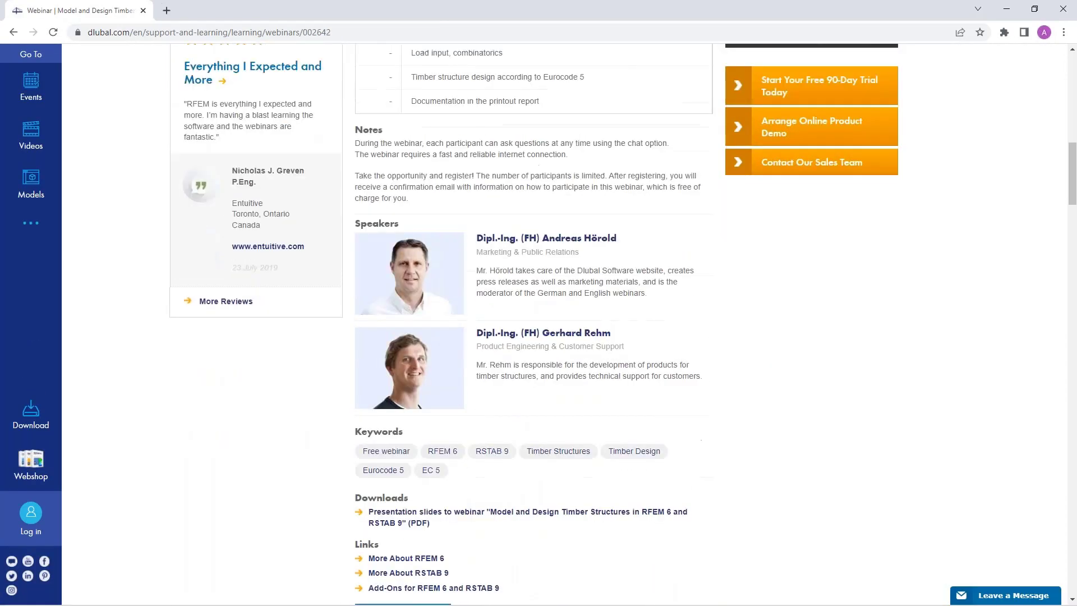
{"action": "scroll", "coordinate": [939, 310], "scroll_direction": "down", "scroll_amount": 17}
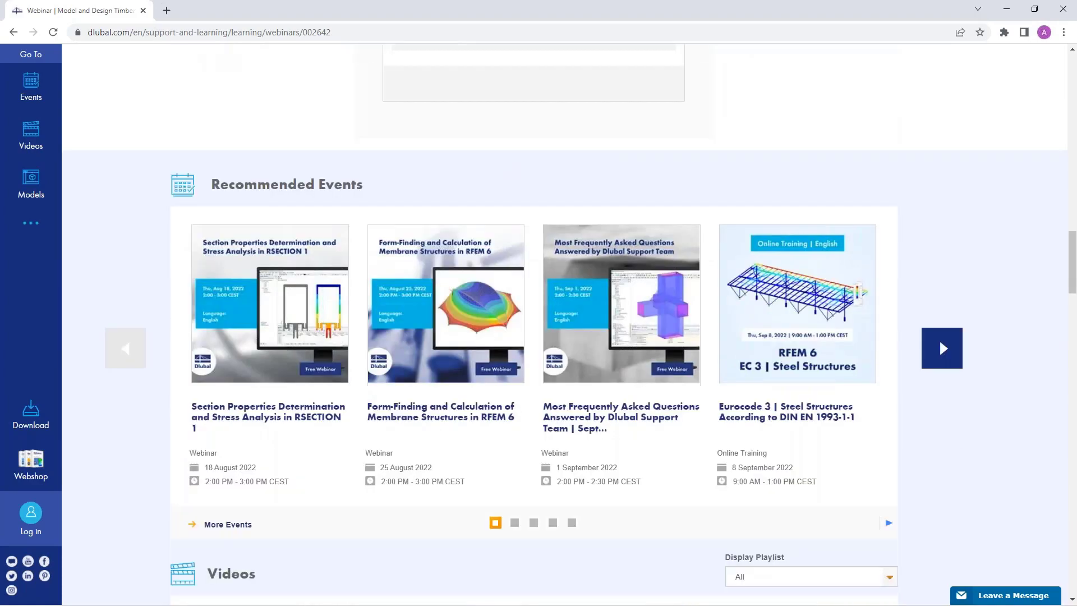
{"action": "scroll", "coordinate": [533, 320], "scroll_direction": "down", "scroll_amount": 4}
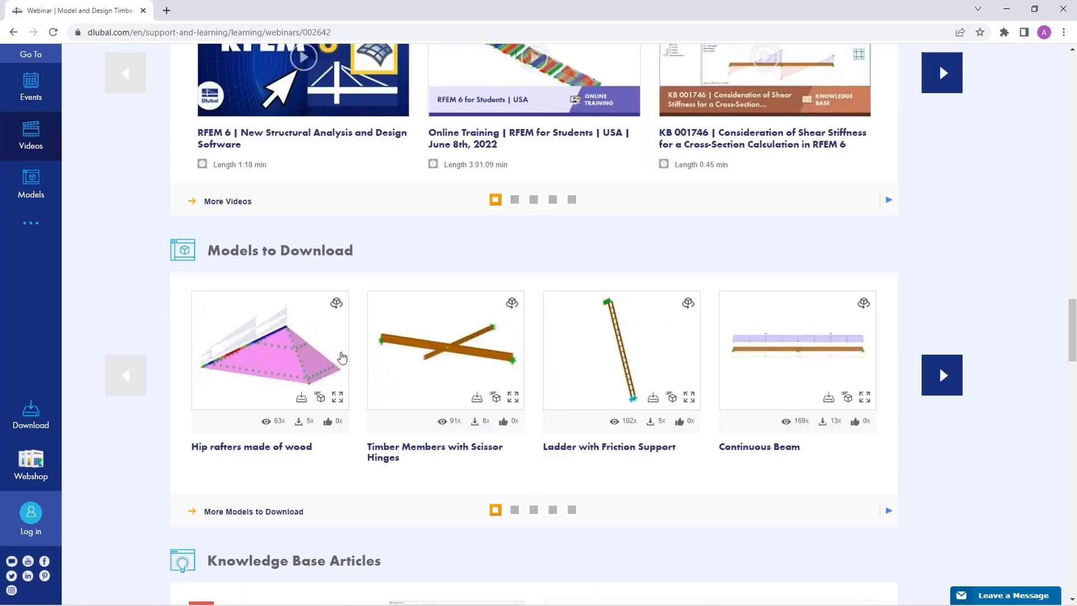
{"action": "scroll", "coordinate": [395, 344], "scroll_direction": "up", "scroll_amount": 1}
{"action": "scroll", "coordinate": [394, 344], "scroll_direction": "up", "scroll_amount": 20}
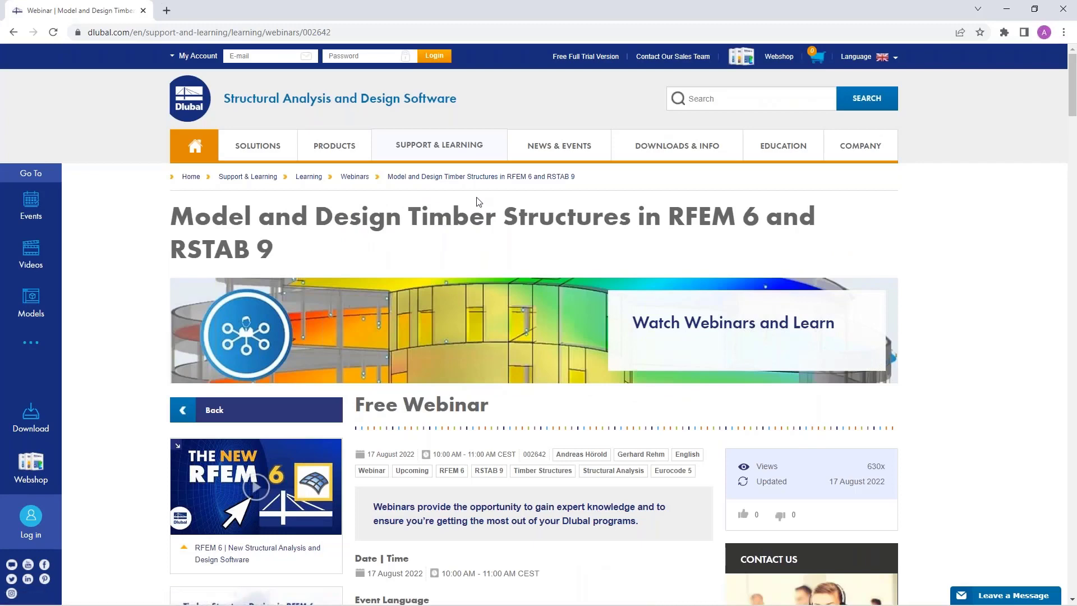
- Open the Free Full Trial Version page and look over the offered RFEM 6, RSTAB 9, RSECTION 1 and RWIND 2 downloads
{"action": "left_click", "coordinate": [580, 57]}
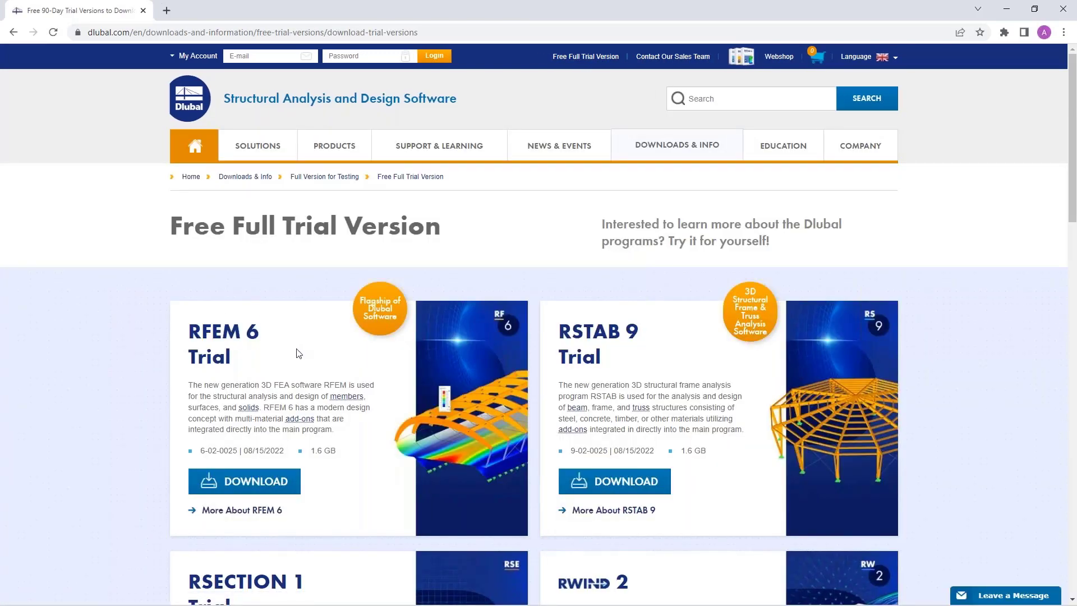
{"action": "scroll", "coordinate": [291, 358], "scroll_direction": "down", "scroll_amount": 3}
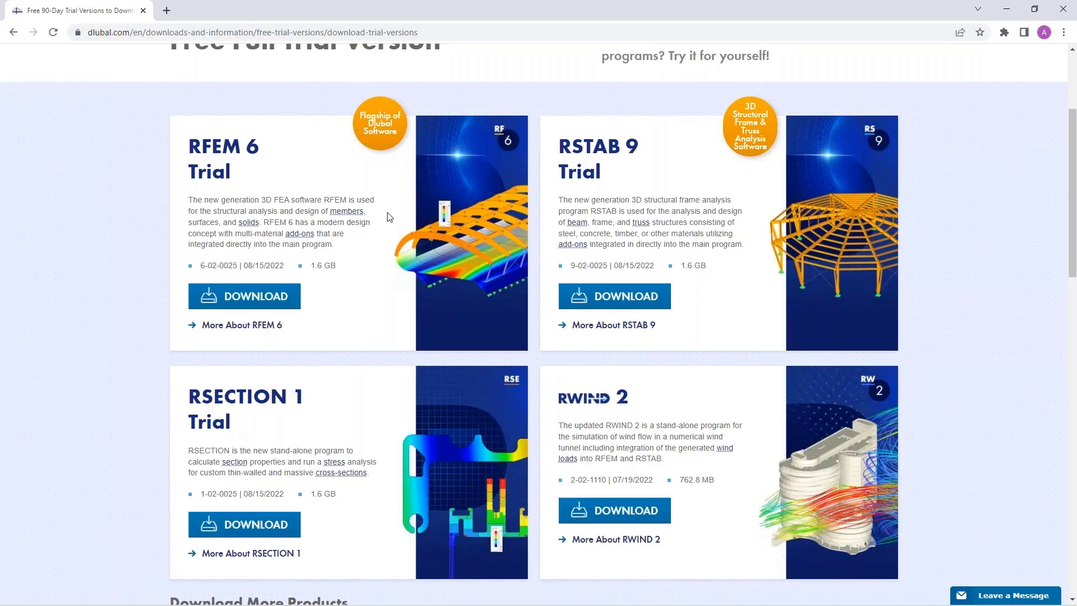
{"action": "scroll", "coordinate": [391, 223], "scroll_direction": "up", "scroll_amount": 3}
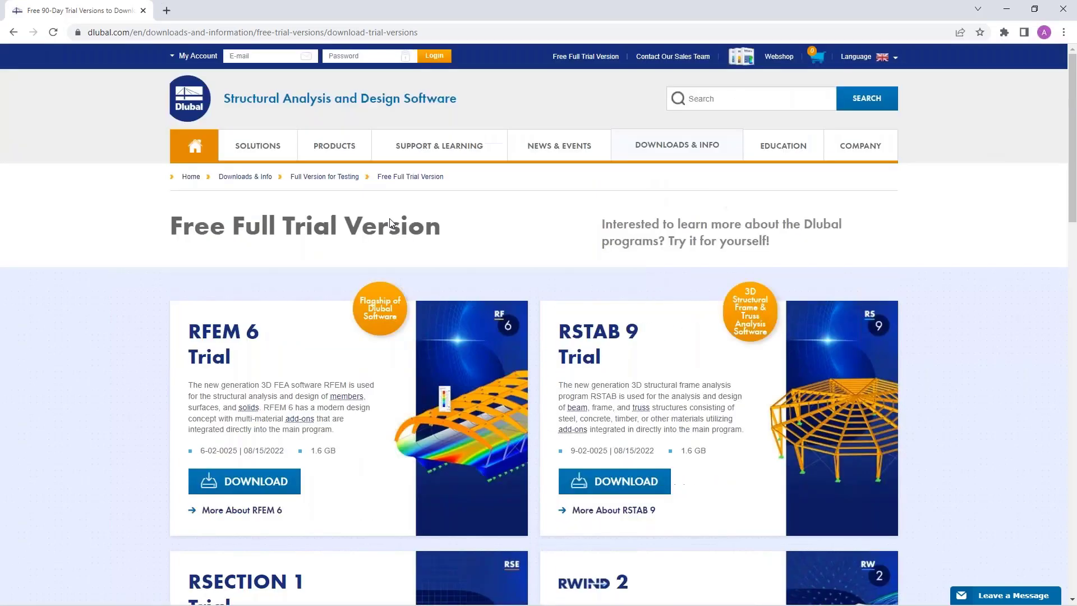